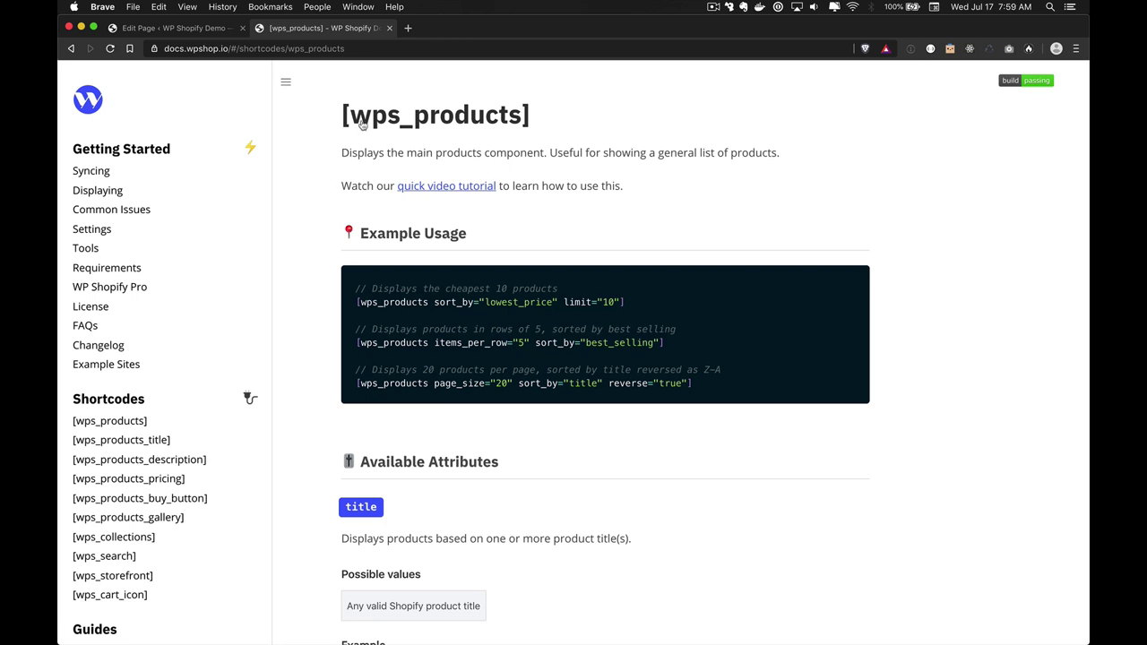
Switch from the shortcode documentation to the page editor and examine the Shortcode Example page's title and [wps_products] shortcode block
left_click_drag(224, 50, 162, 53)
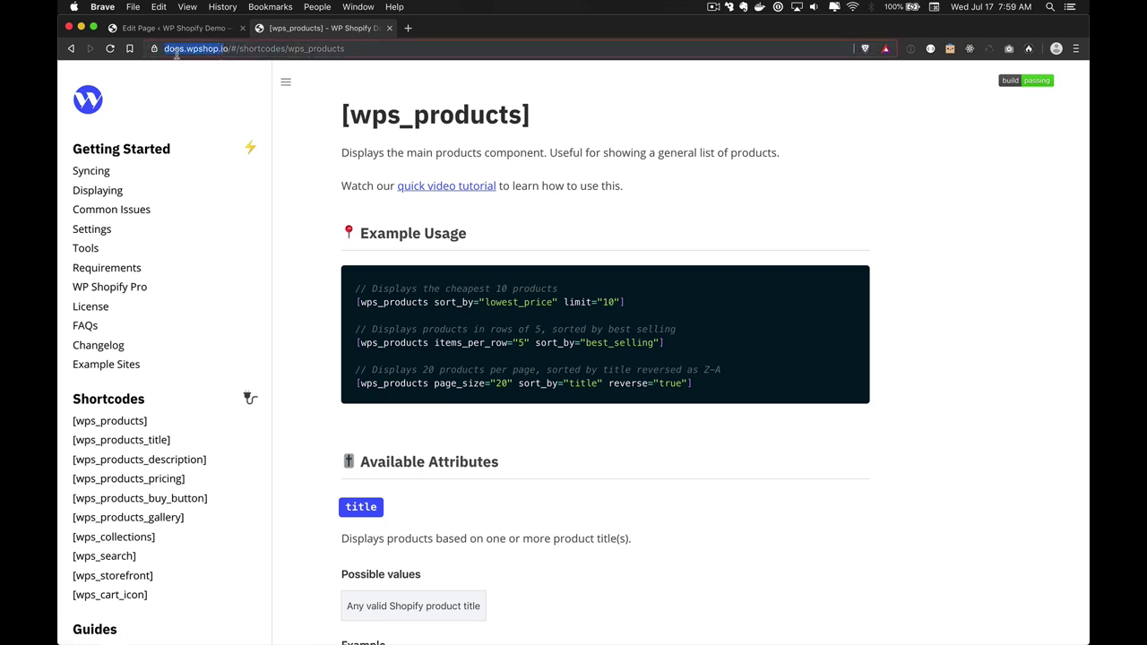
left_click(307, 110)
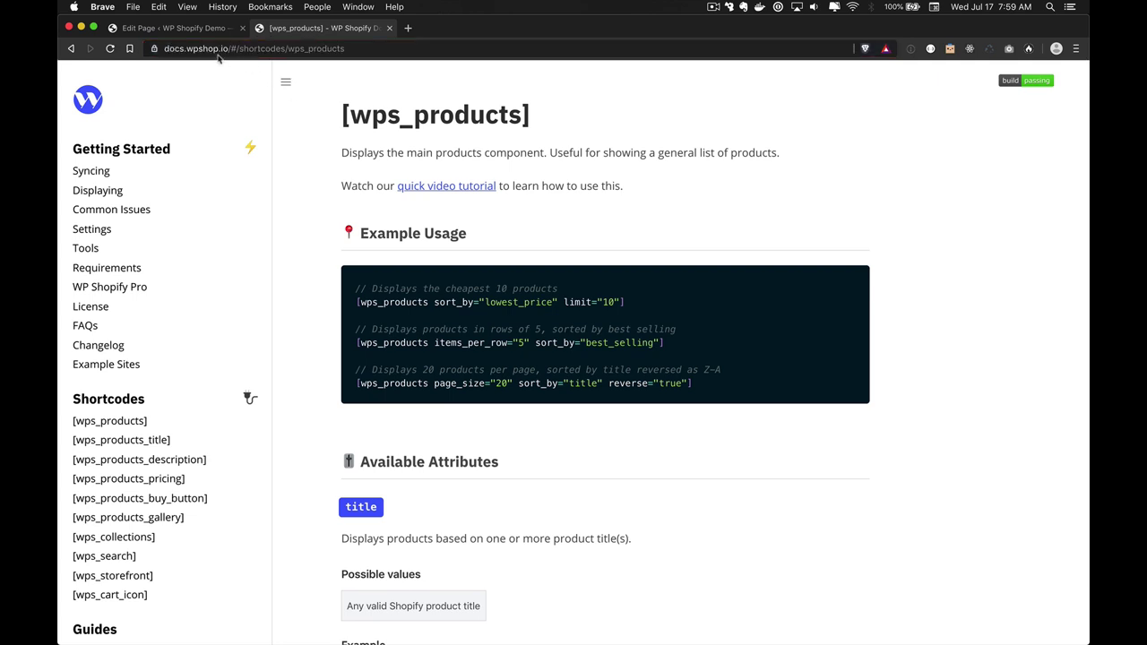
left_click(168, 28)
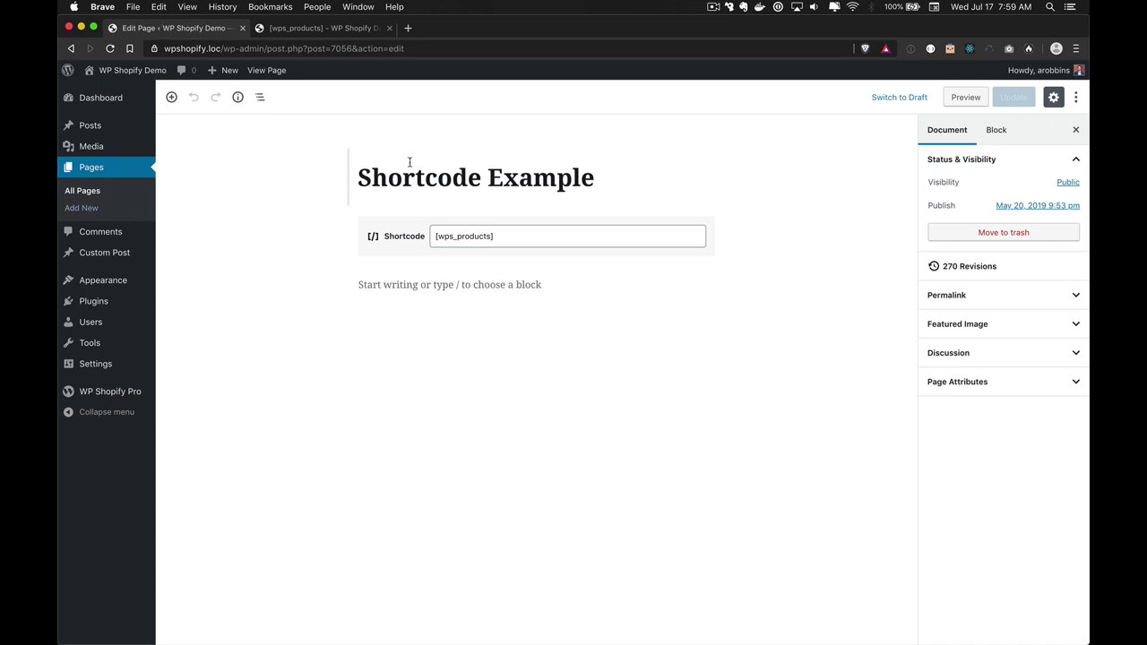
left_click_drag(363, 175, 585, 179)
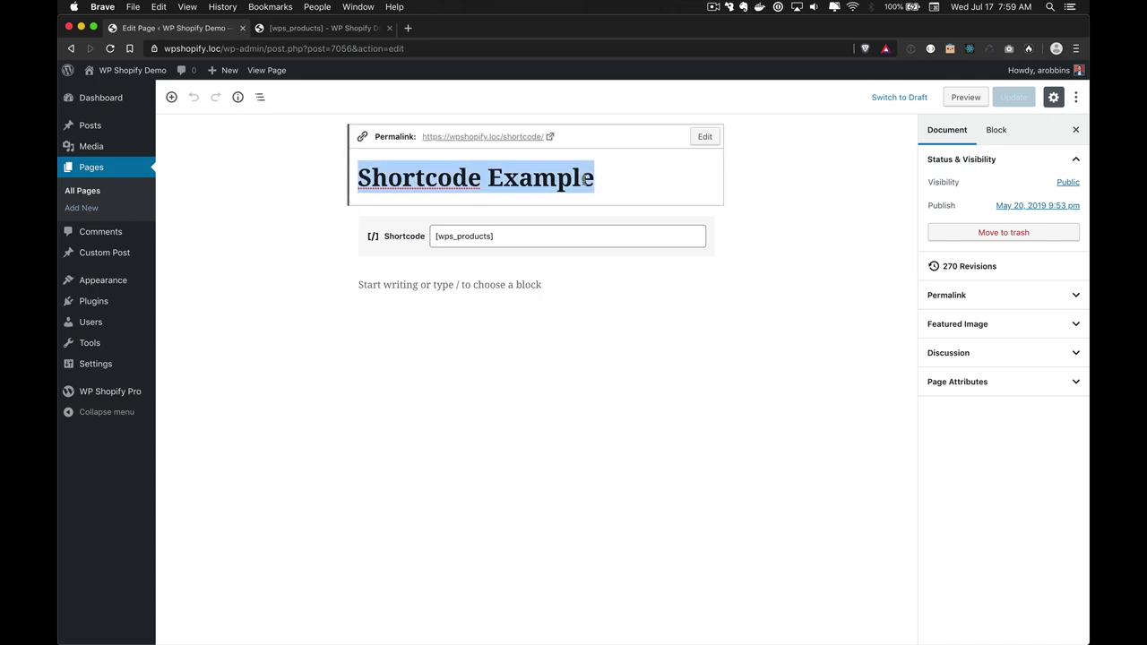
left_click(222, 172)
left_click(509, 234)
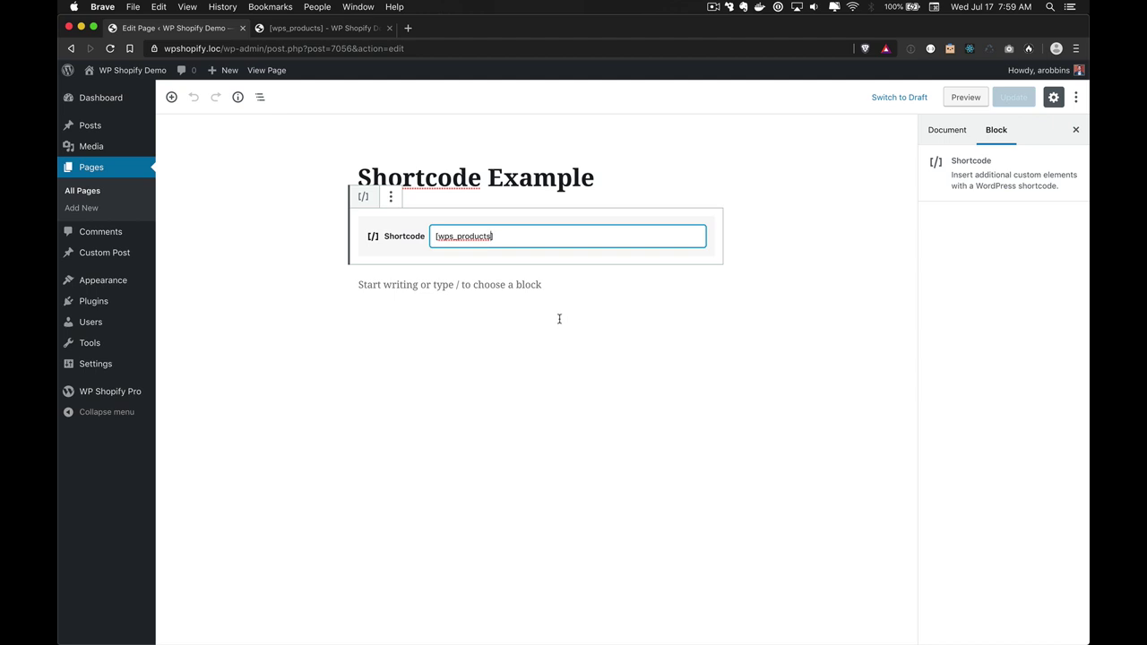
left_click(712, 285)
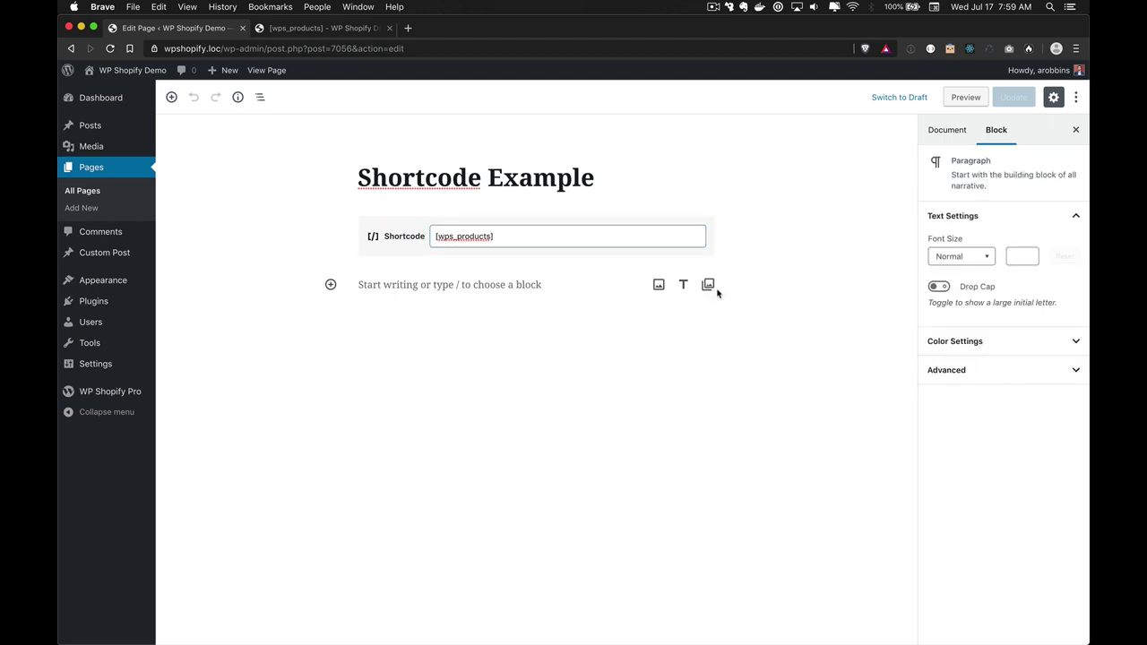
left_click(256, 161)
left_click(521, 251)
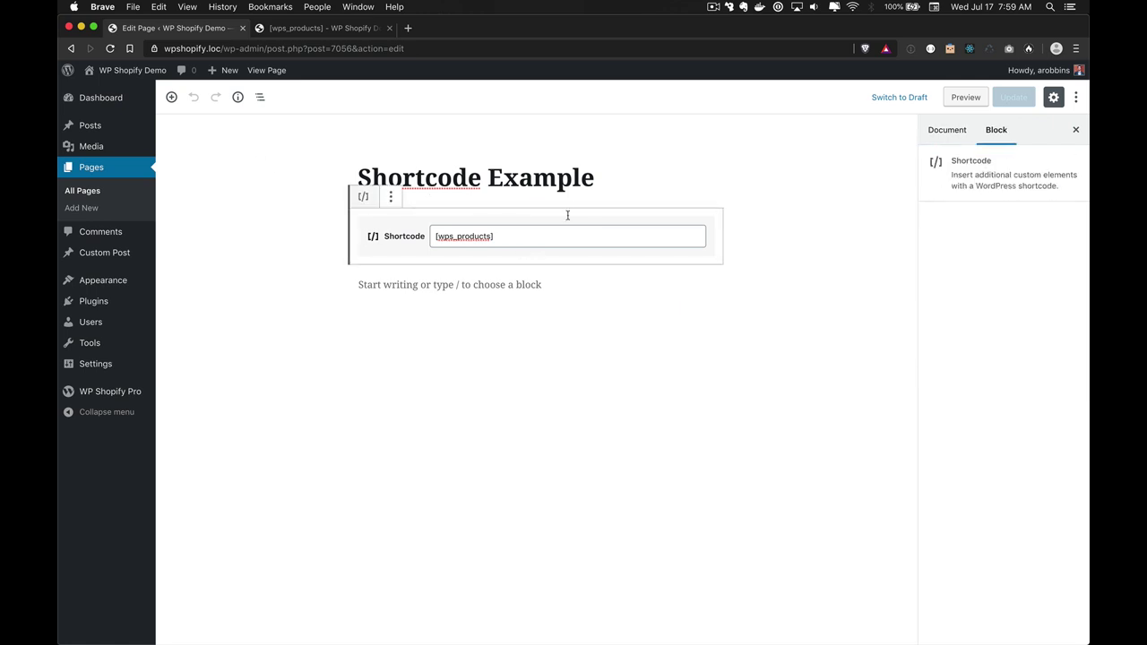
View the published Shortcode Example page and look through its full product grid
left_click(259, 71)
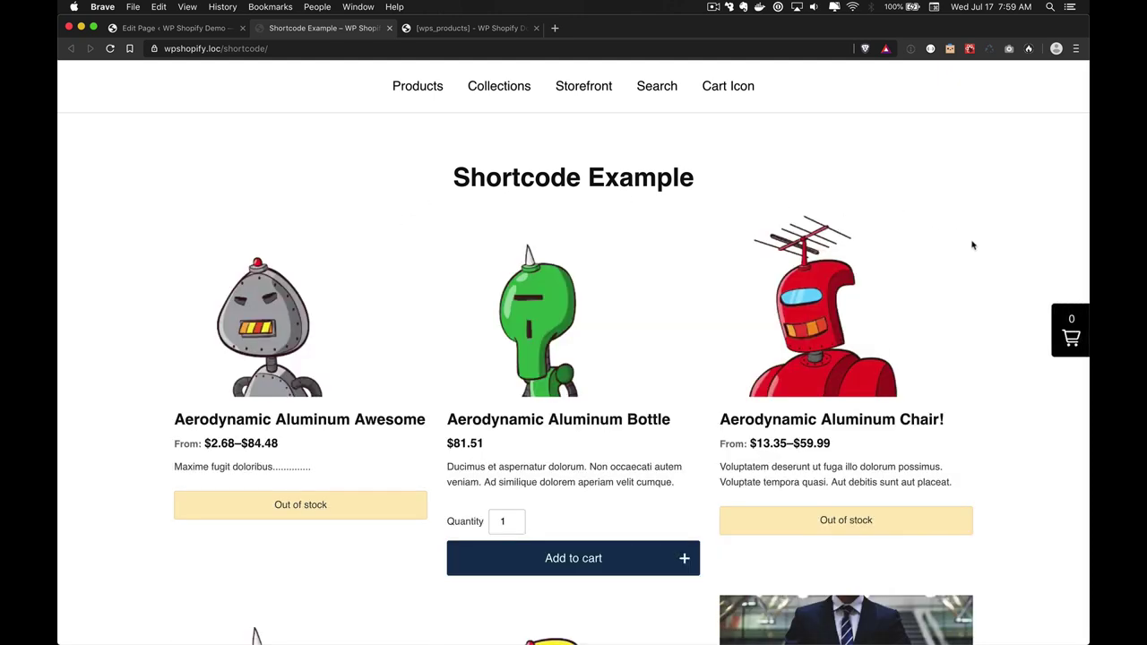
scroll(973, 245, "down", 2)
scroll(972, 244, "down", 5)
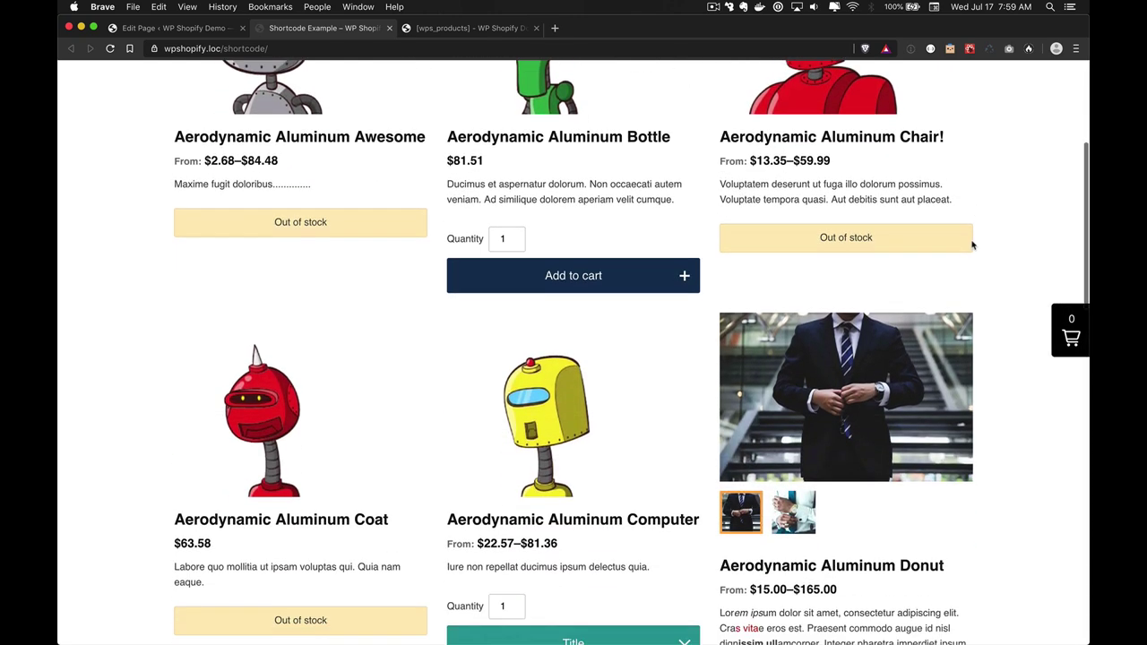
scroll(972, 244, "down", 20)
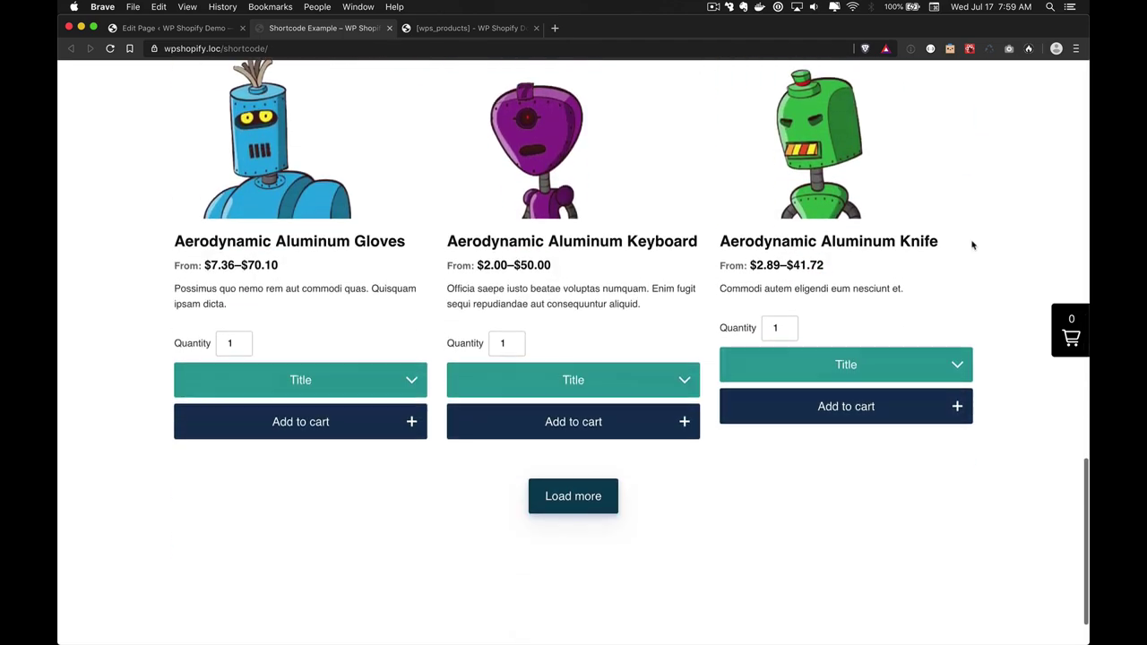
scroll(972, 245, "up", 20)
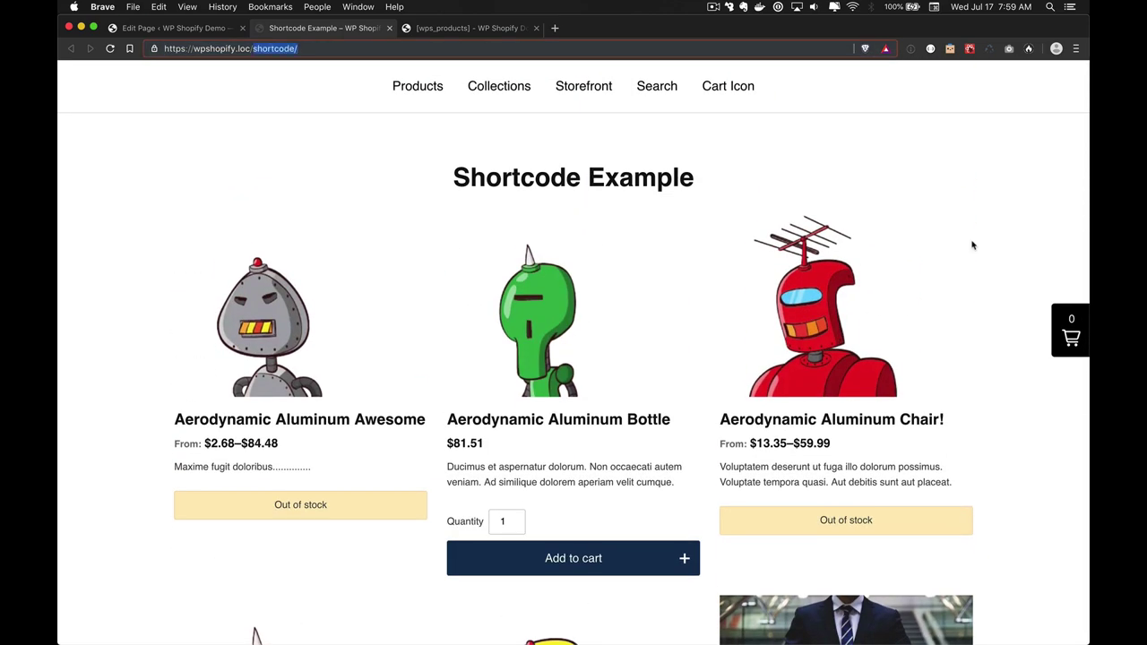
Load the site's /products/ page, look through its product grid, and go back to the Shortcode Example page
key("BackSpace")
type("products")
key("Return")
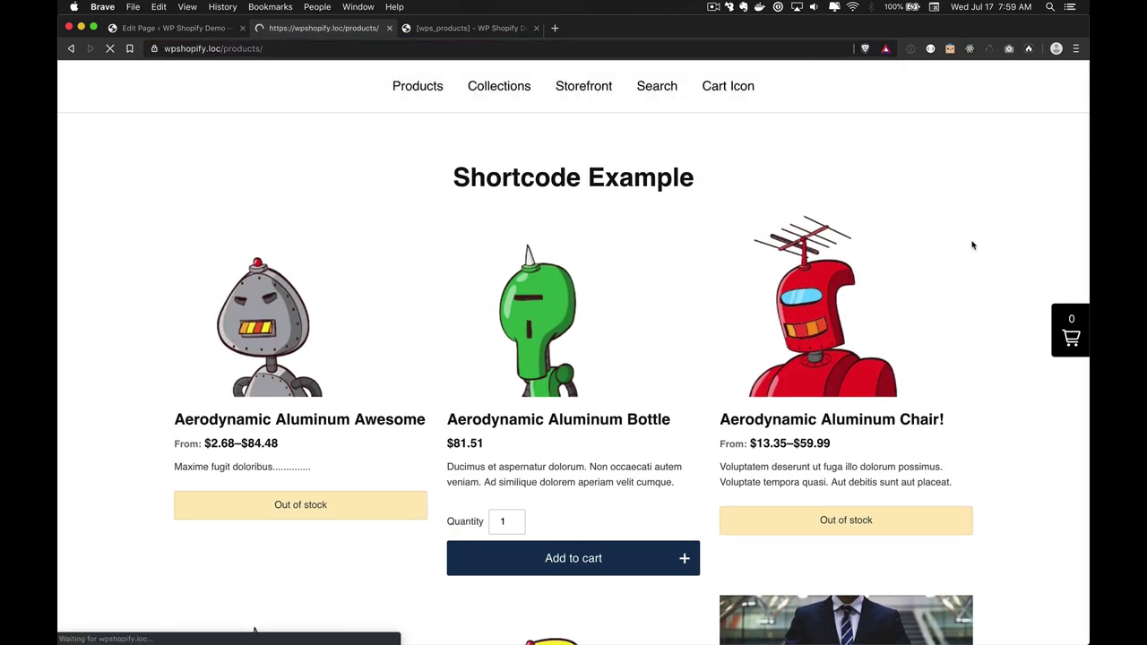
scroll(972, 244, "down", 15)
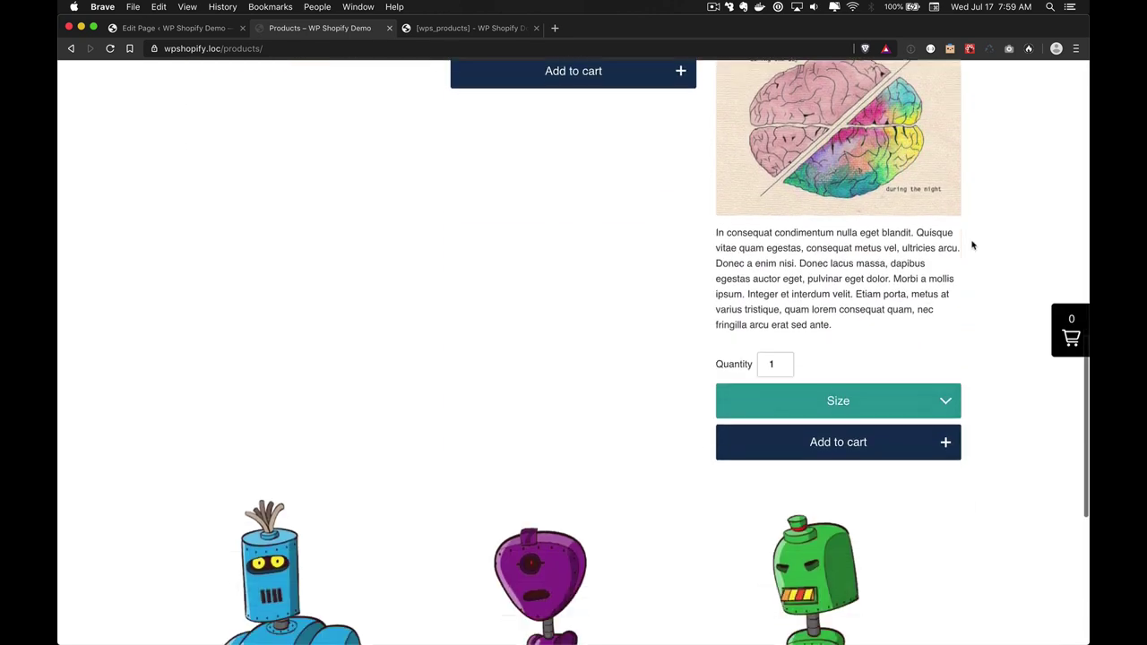
scroll(972, 244, "up", 15)
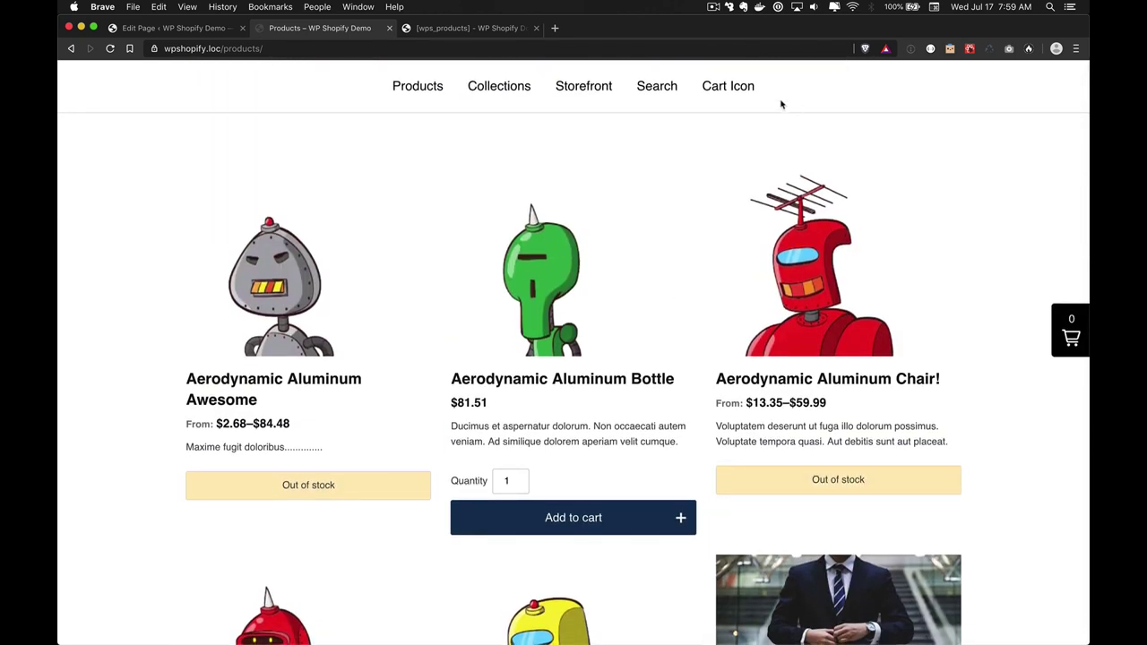
key("super+bracketleft")
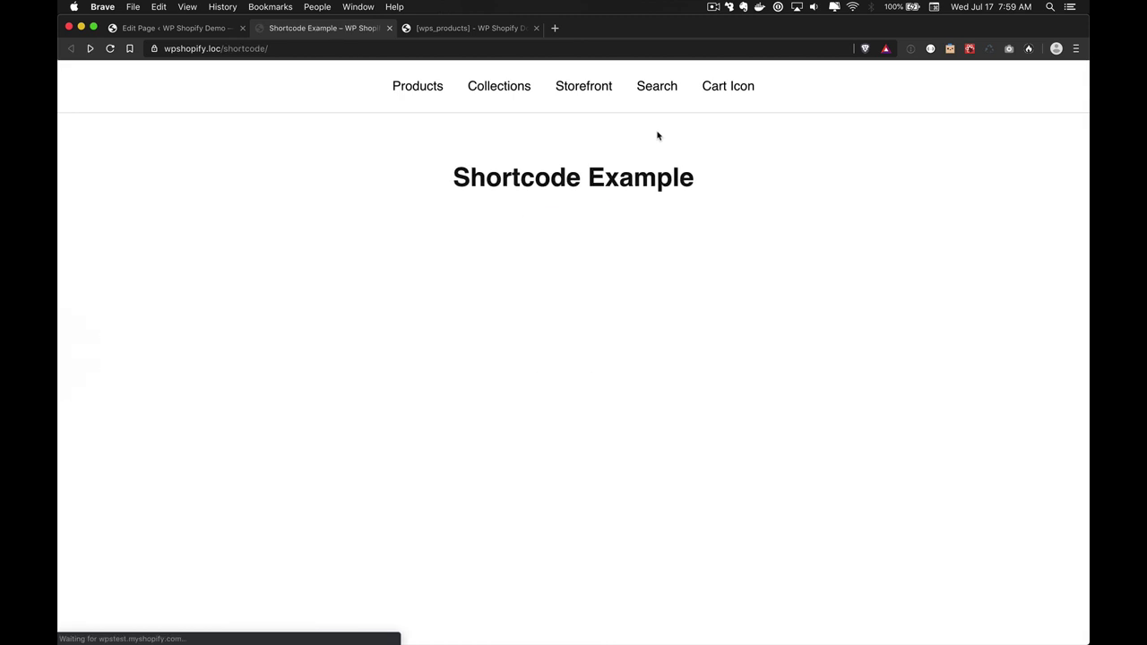
key("super+shift+bracketleft")
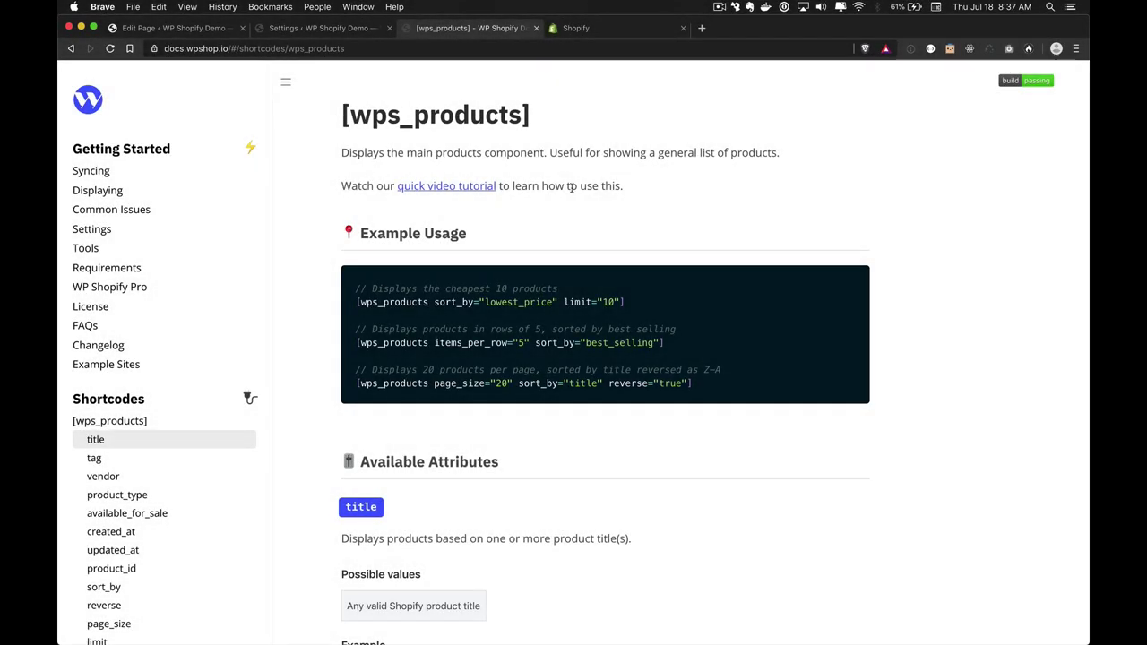
Examine the available attributes of the [wps_products] shortcode in the documentation, including the show_quantity_label and title entries
scroll(569, 186, "down", 8)
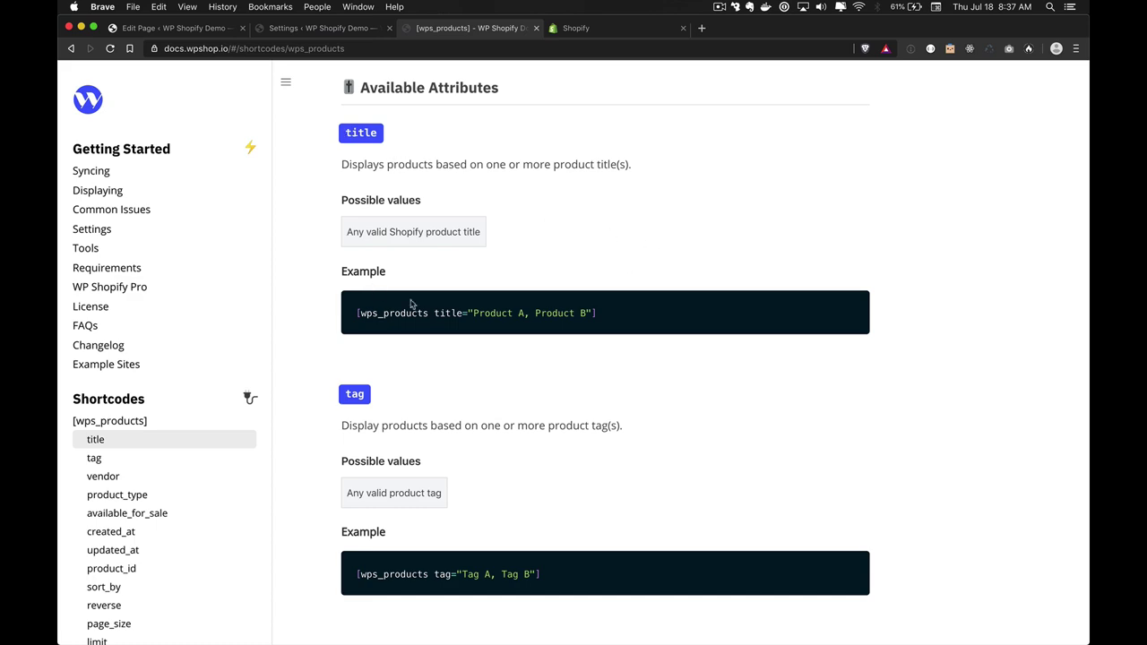
scroll(476, 331, "down", 15)
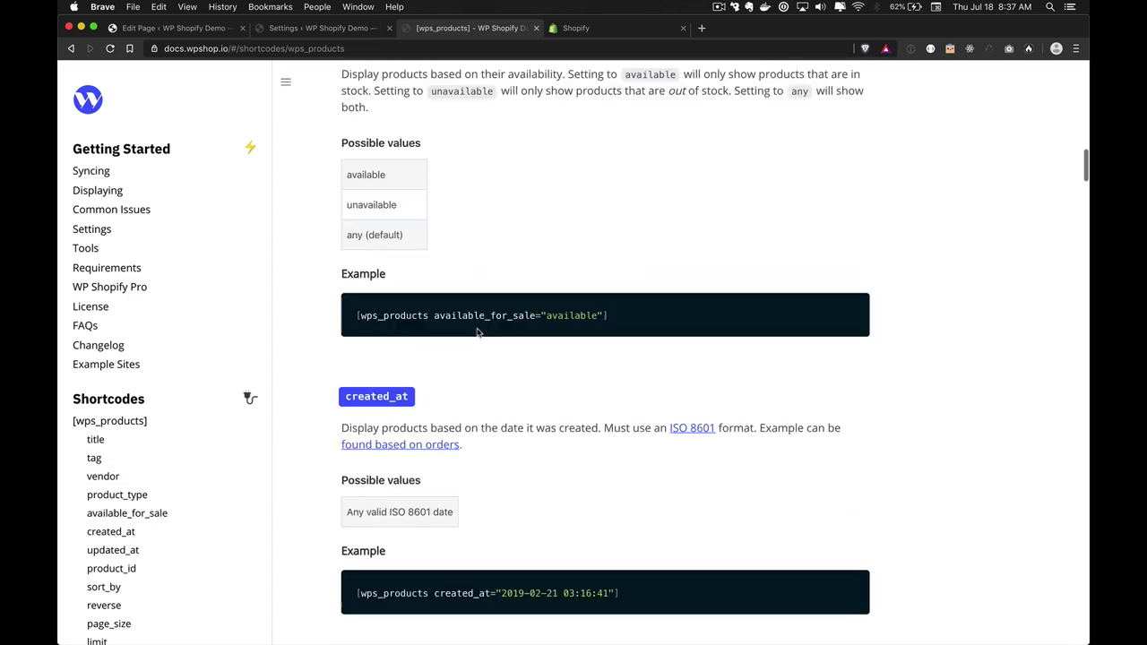
scroll(477, 331, "down", 17)
scroll(156, 476, "down", 6)
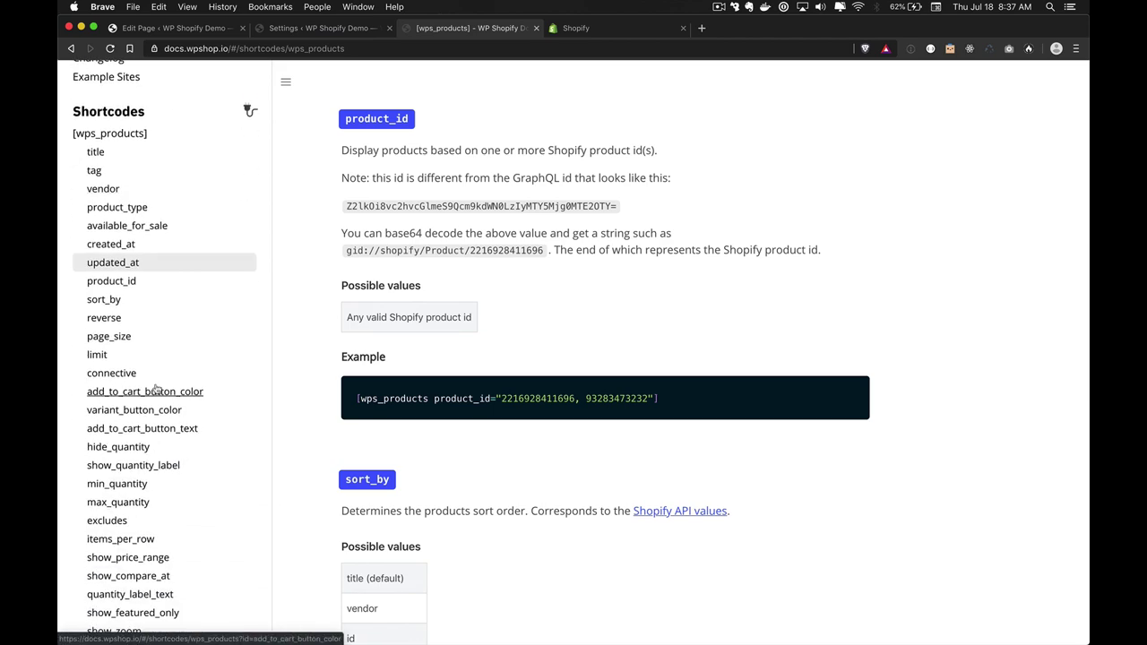
scroll(149, 497, "down", 5)
left_click(179, 304)
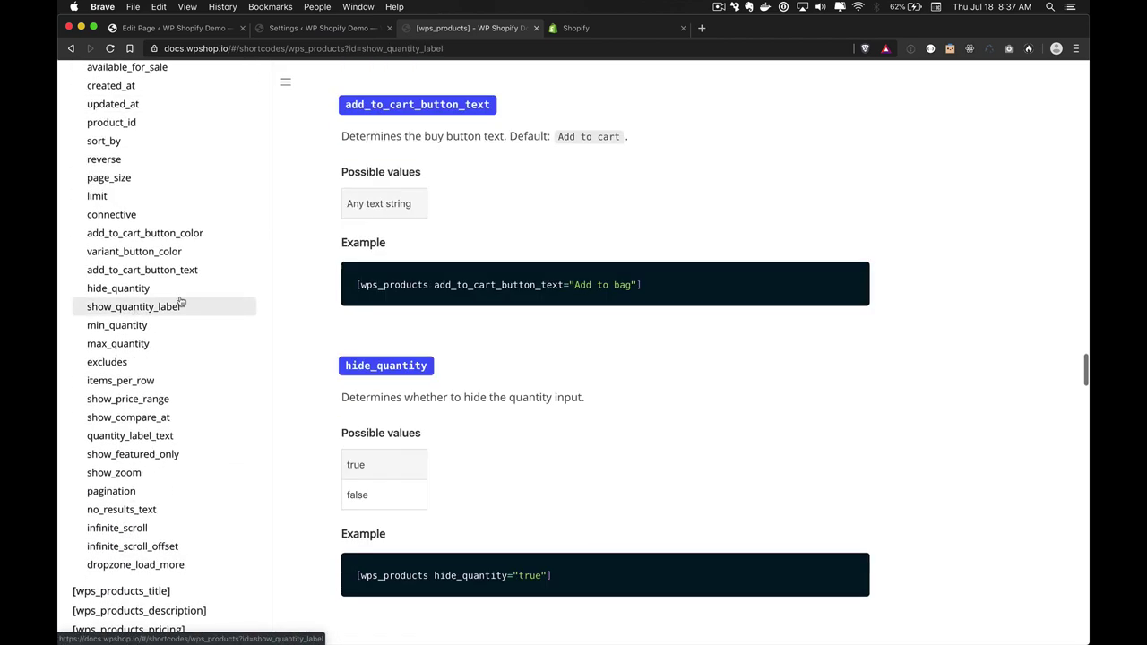
scroll(440, 230, "up", 20)
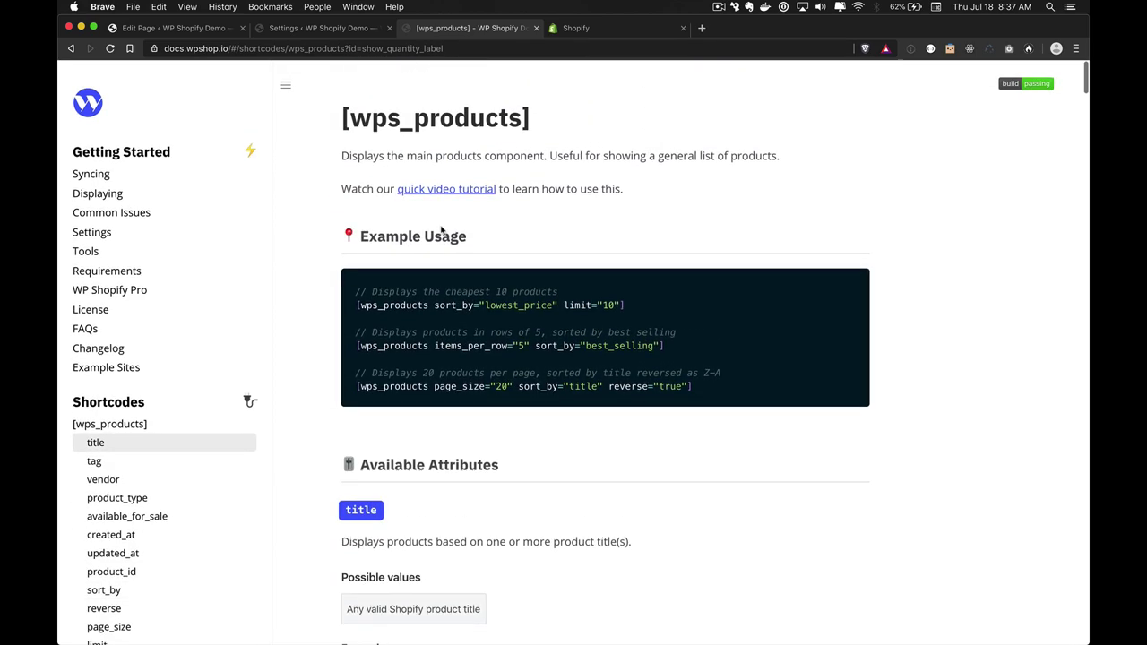
scroll(441, 230, "down", 5)
scroll(441, 230, "down", 2)
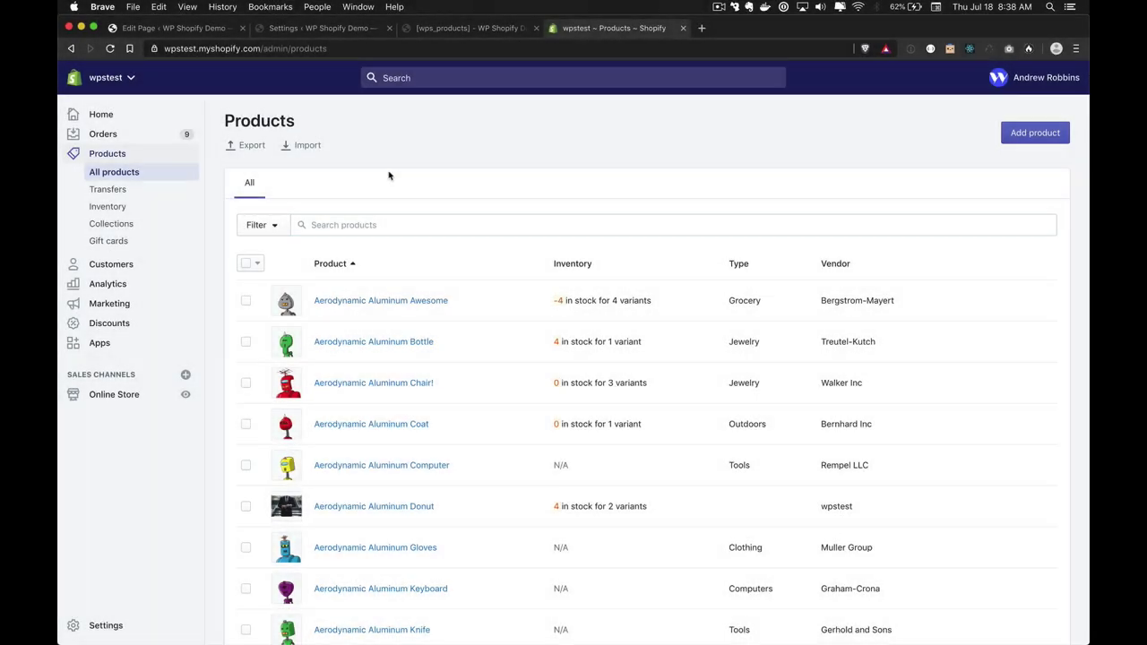
Copy the product title "Aerodynamic Aluminum Awesome" from the Shopify admin's product list
scroll(389, 174, "down", 3)
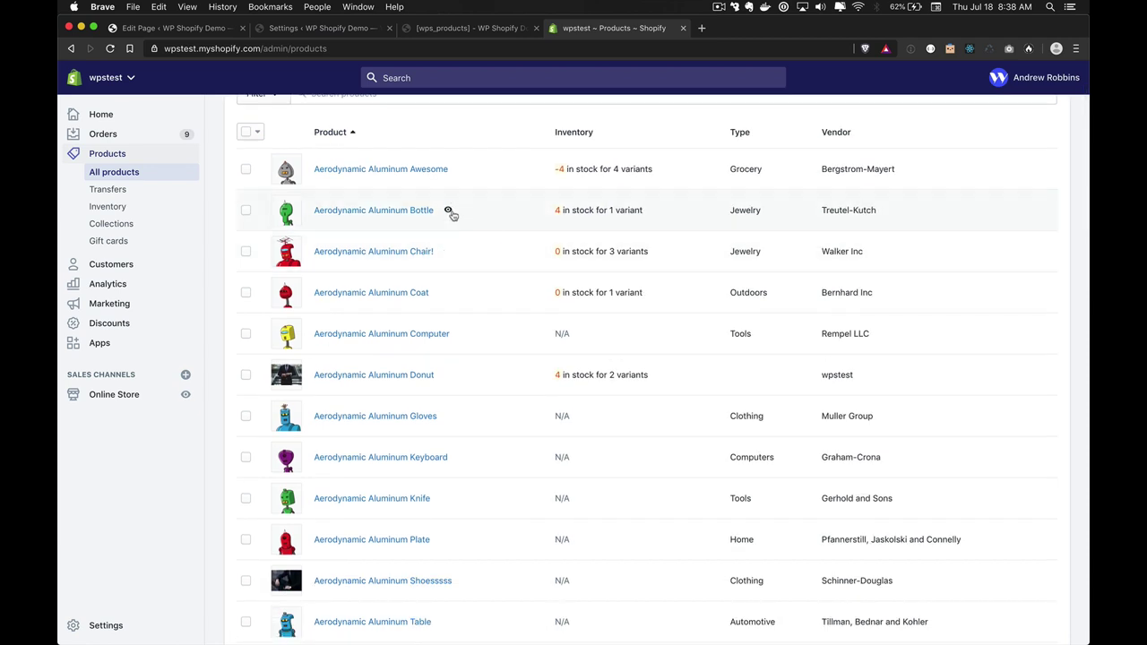
left_click_drag(452, 170, 316, 169)
key("ctrl+c")
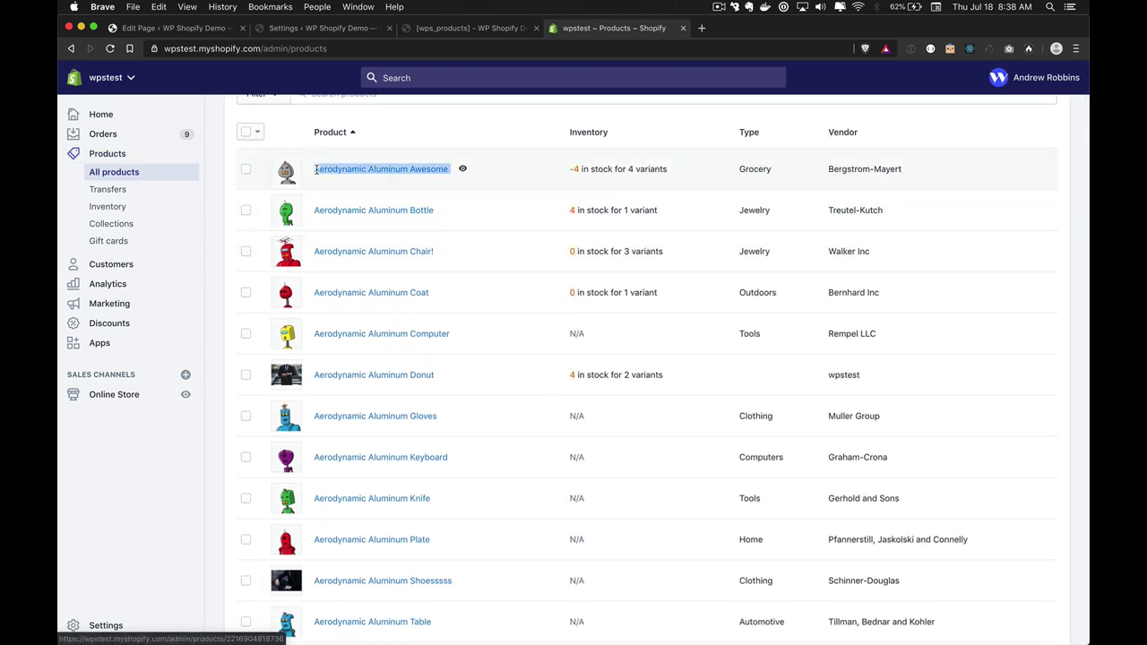
In the page editor, add title="Aerodynamic Aluminum Awesome" to the [wps_products] shortcode and update the page
key("super+2")
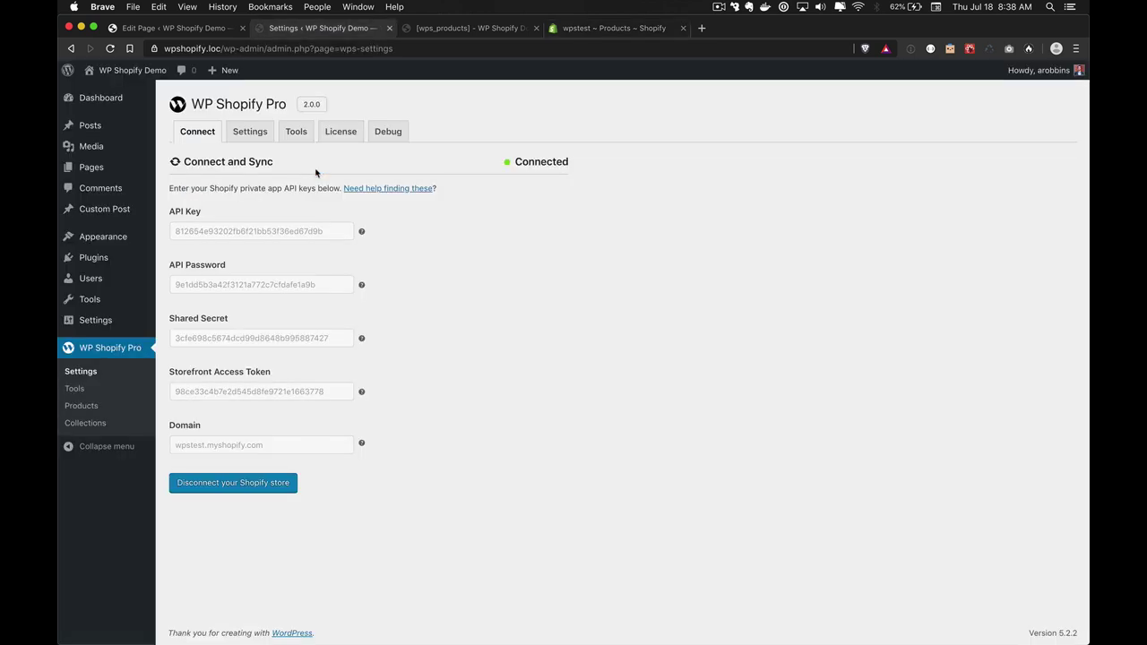
key("super+1")
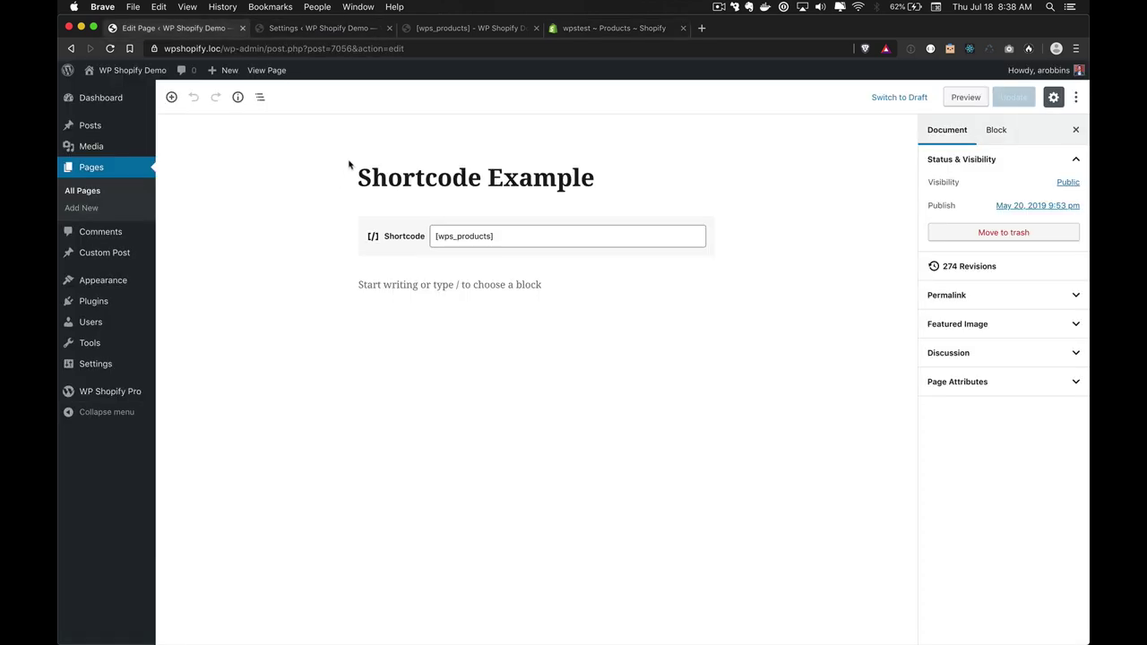
left_click(519, 226)
key("Left")
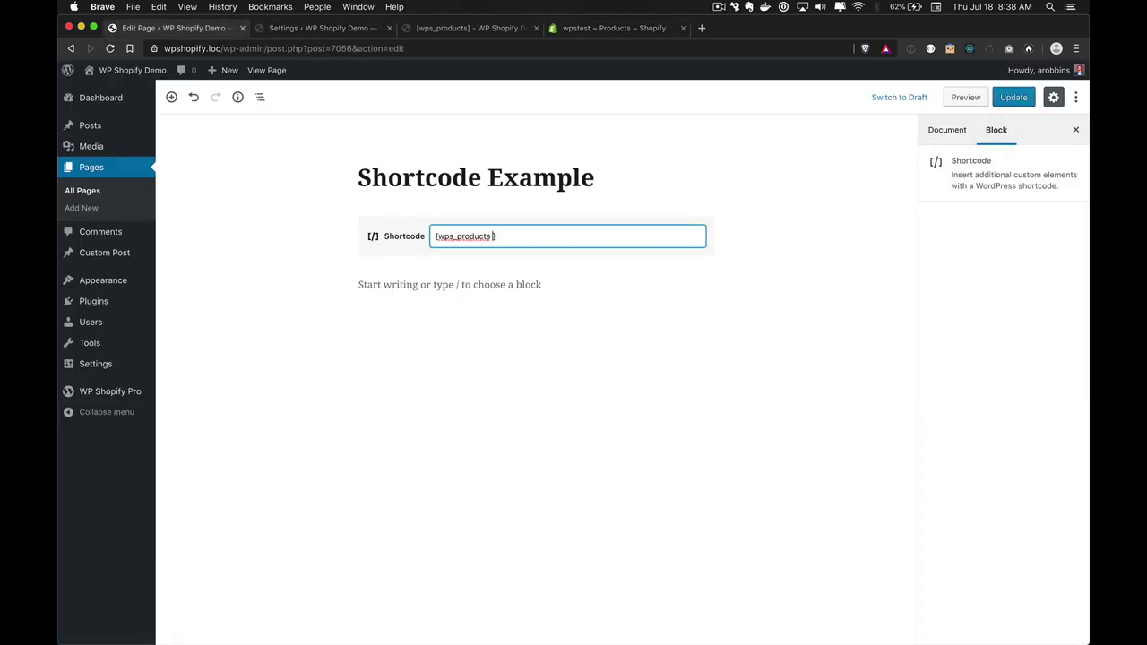
type("title=\"\"")
key("Left")
key("ctrl+v")
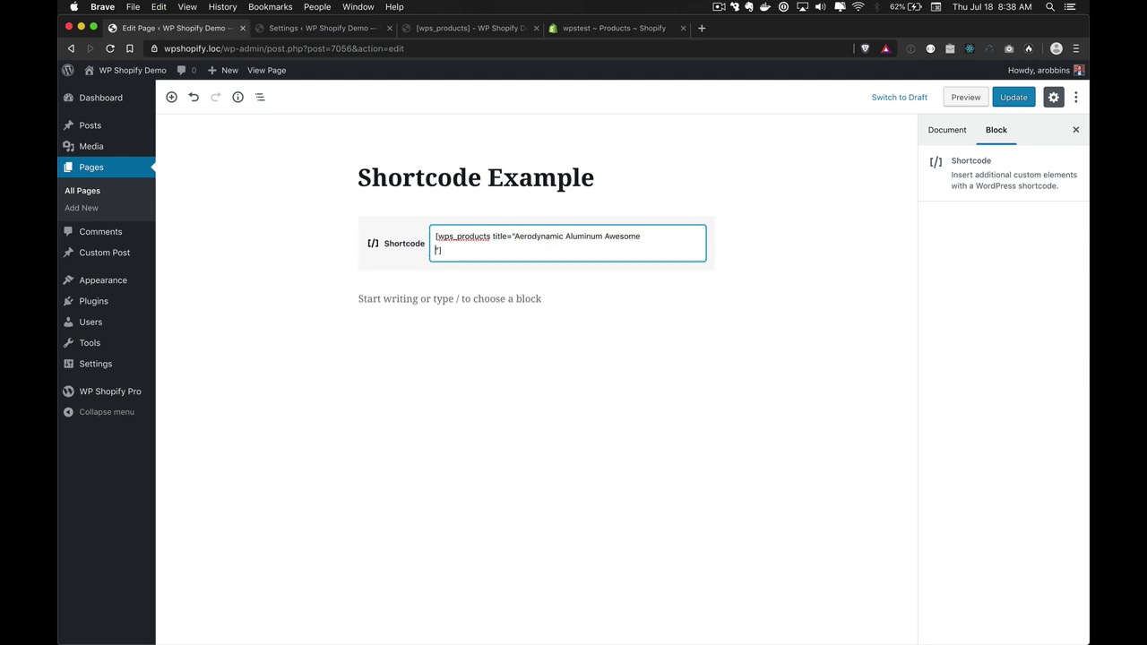
key("ctrl+z")
key("ctrl+v")
key("BackSpace")
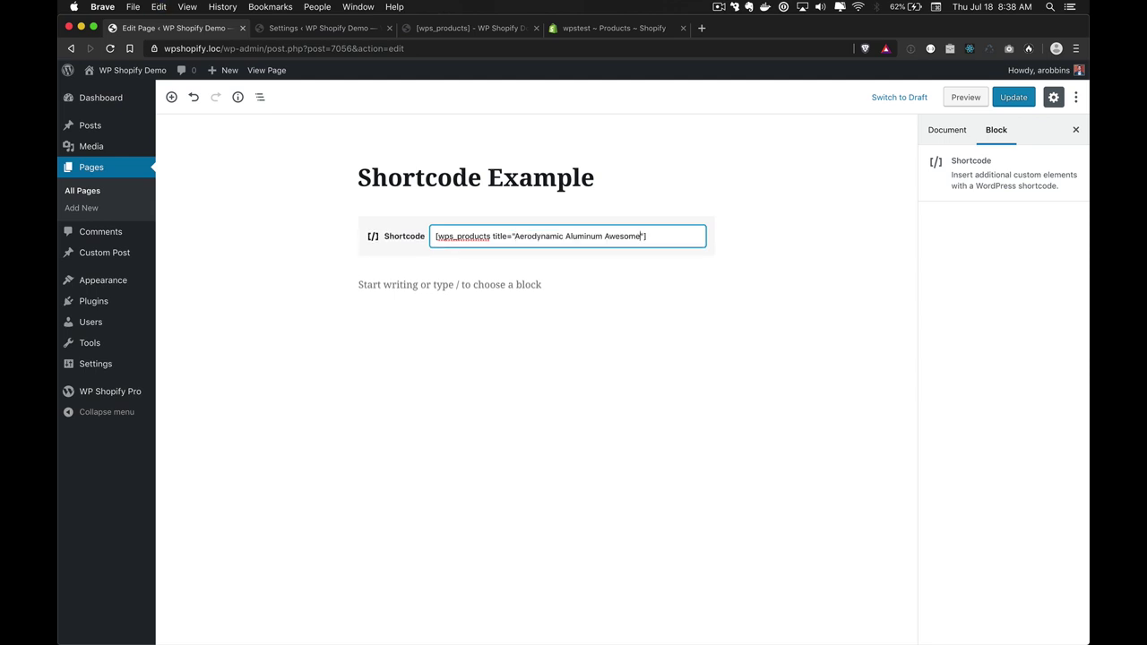
left_click(1011, 100)
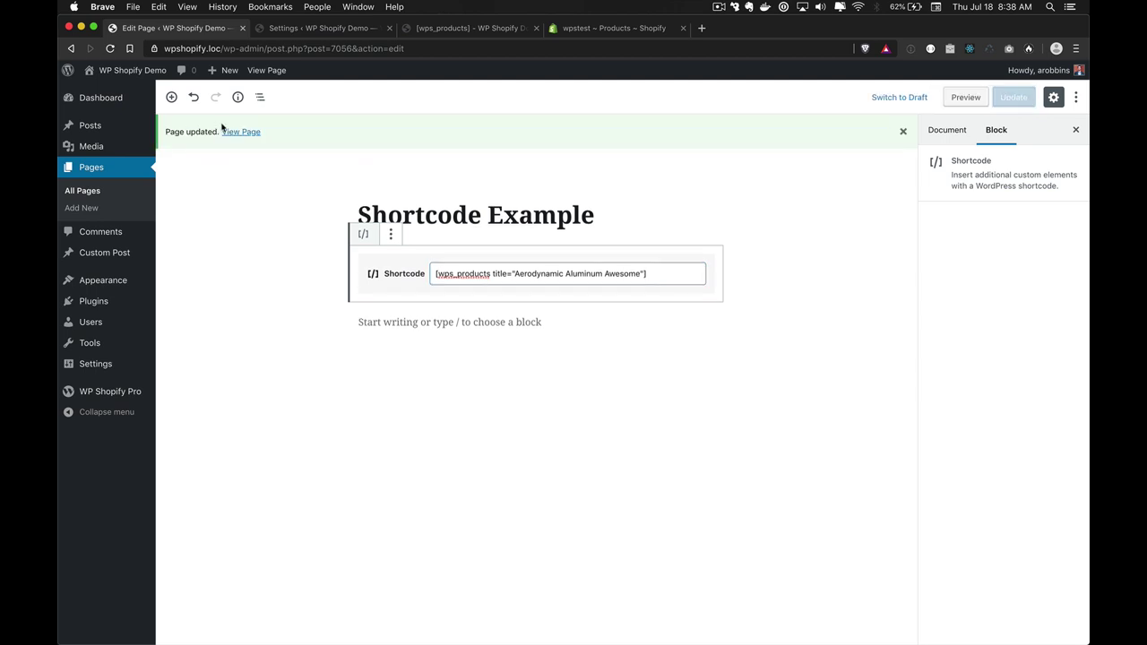
View the updated Shortcode Example page and check the displayed product and its stock label
left_click(235, 131)
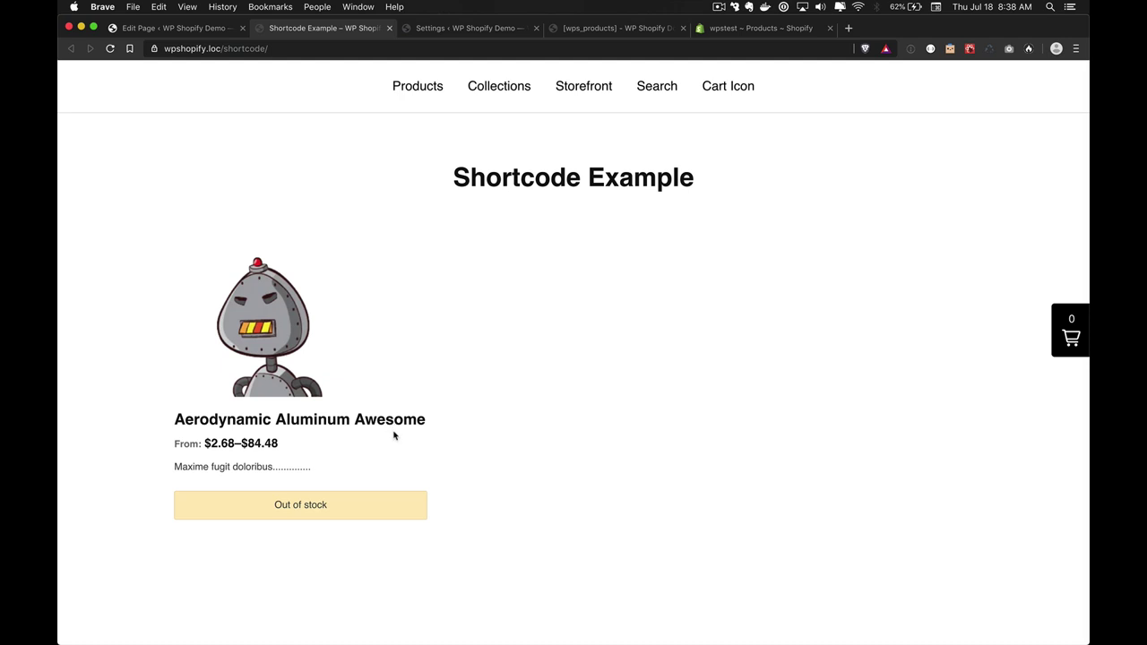
scroll(395, 436, "down", 2)
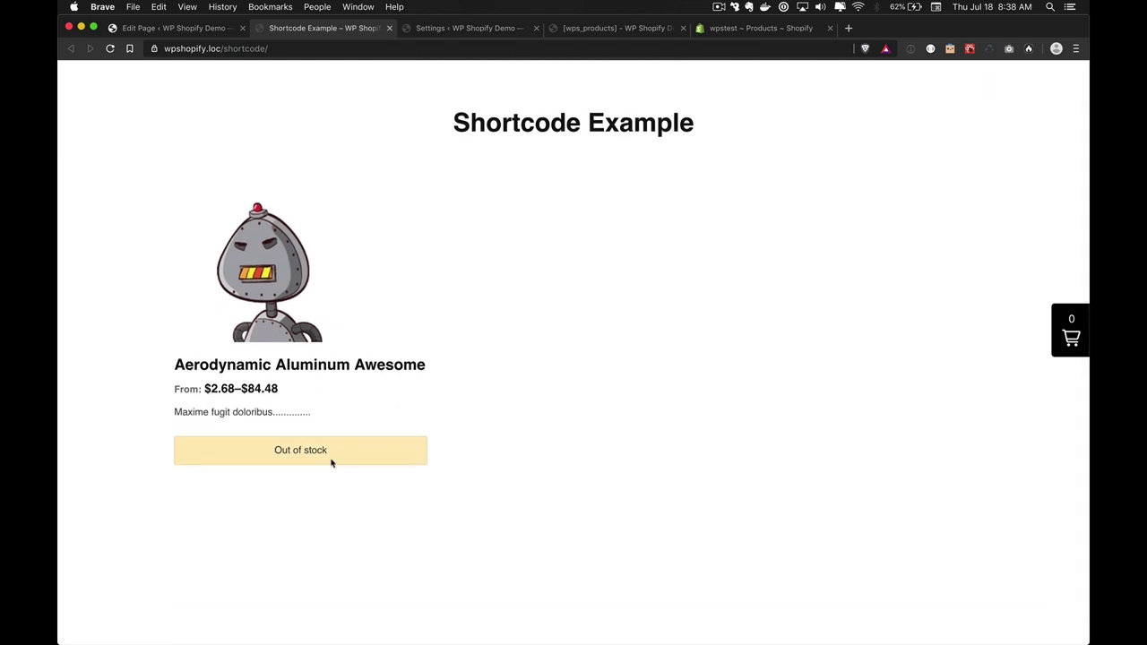
left_click_drag(341, 455, 271, 455)
left_click(374, 445)
Return to the Shopify admin's product list and copy the product title "Aerodynamic Aluminum Keyboard"
left_click(758, 28)
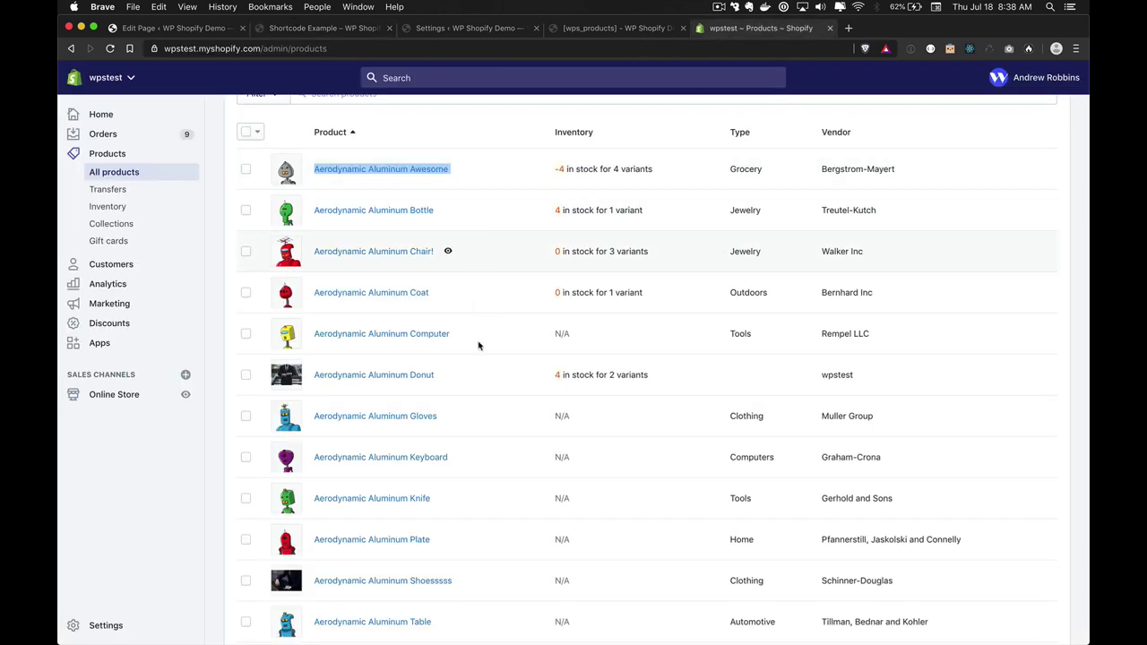
scroll(479, 347, "down", 2)
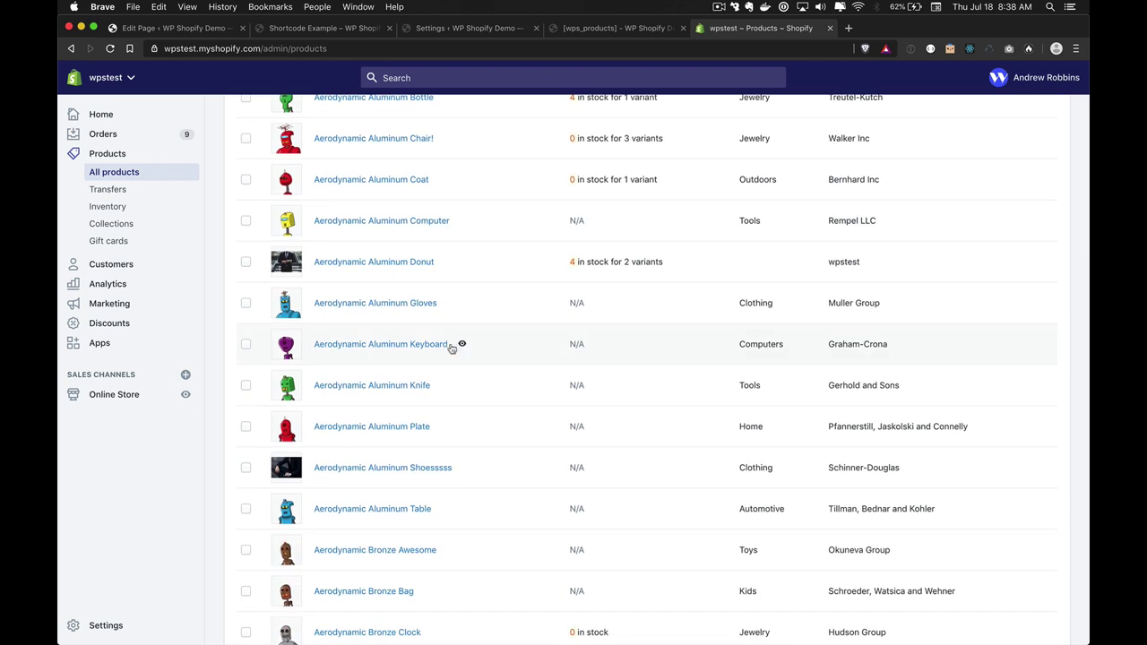
left_click_drag(451, 348, 315, 344)
key("super+c")
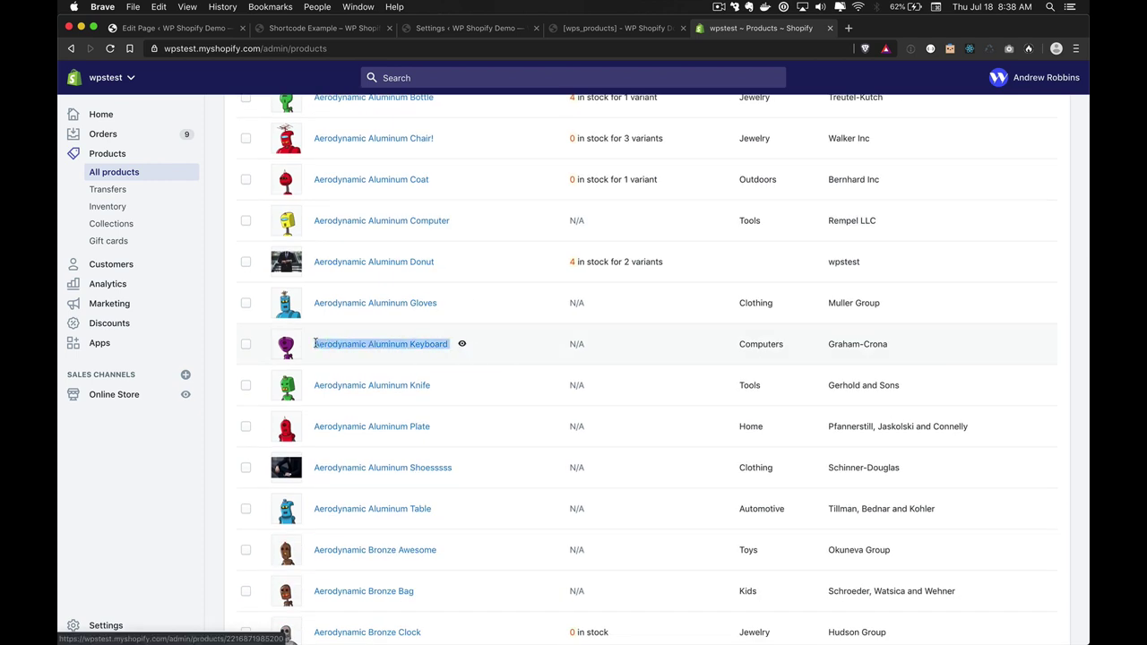
In the page editor, extend the shortcode's title attribute with the second product "Aerodynamic Aluminum Keyboard", comma-separated, and update the page
key("super+2")
key("super+1")
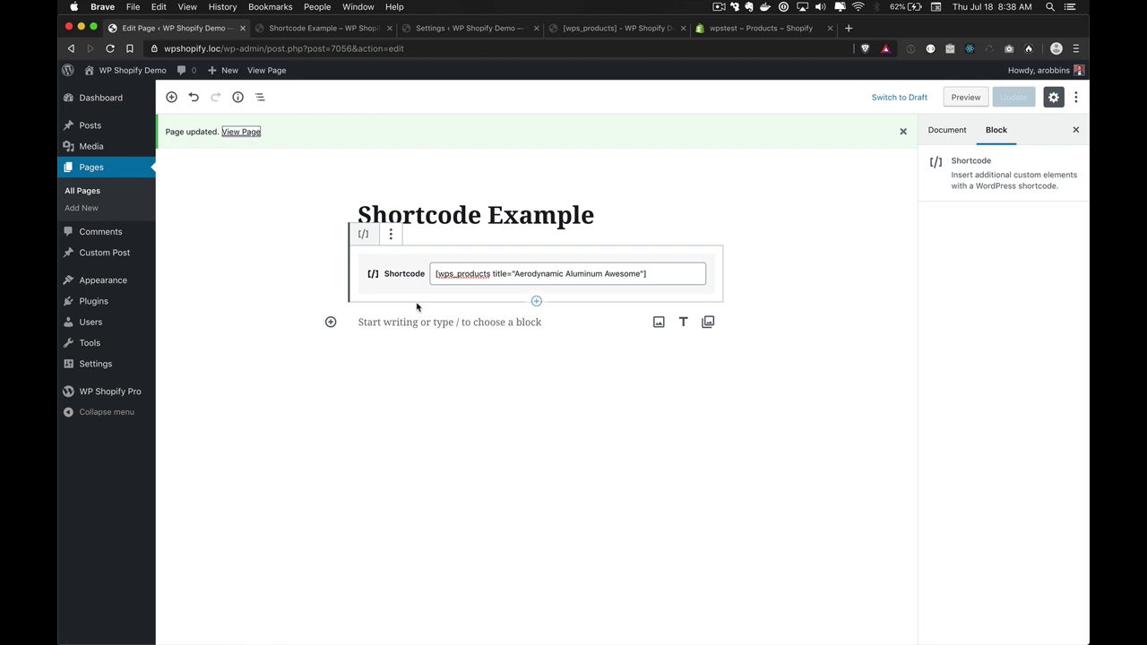
left_click(632, 269)
type(",")
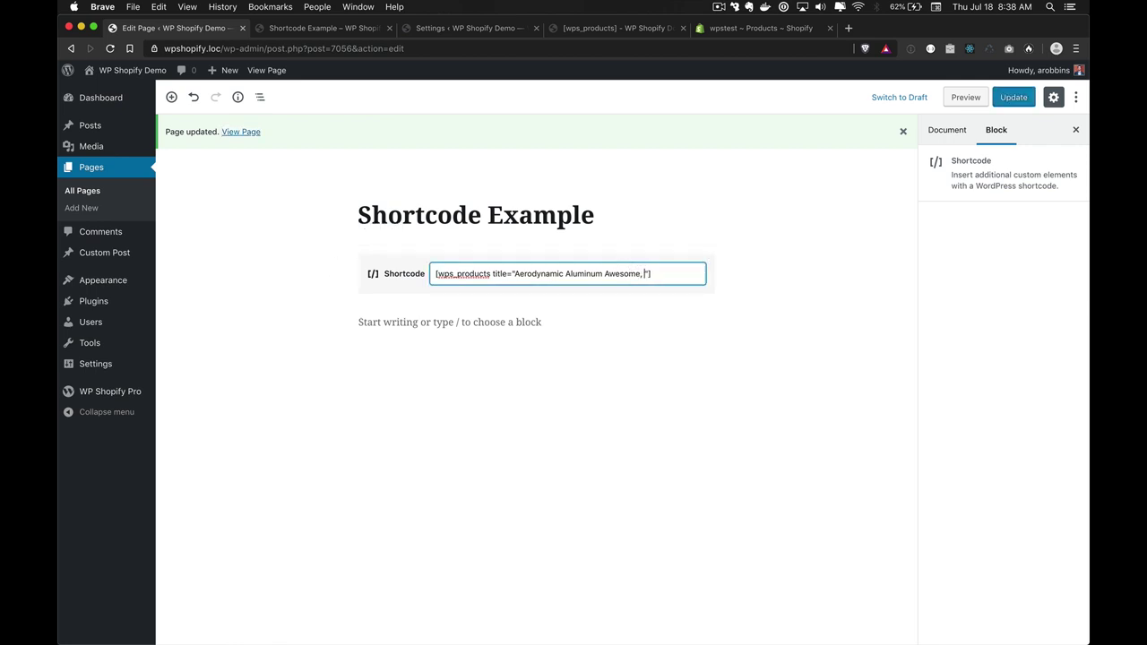
key("super+v")
key("BackSpace")
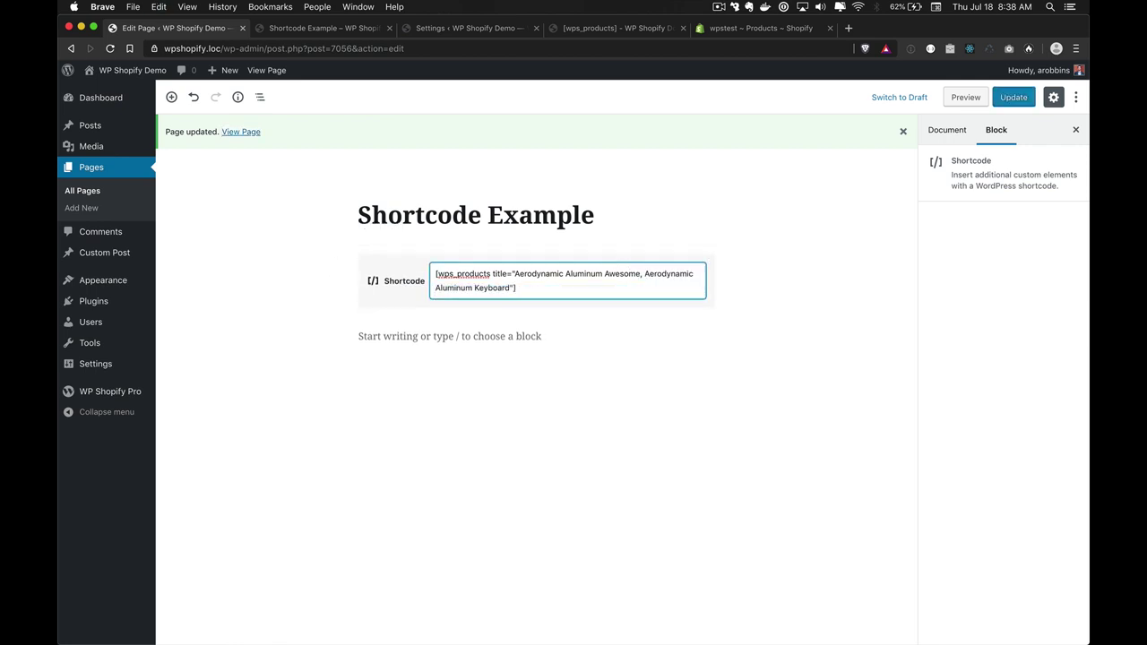
left_click(1013, 97)
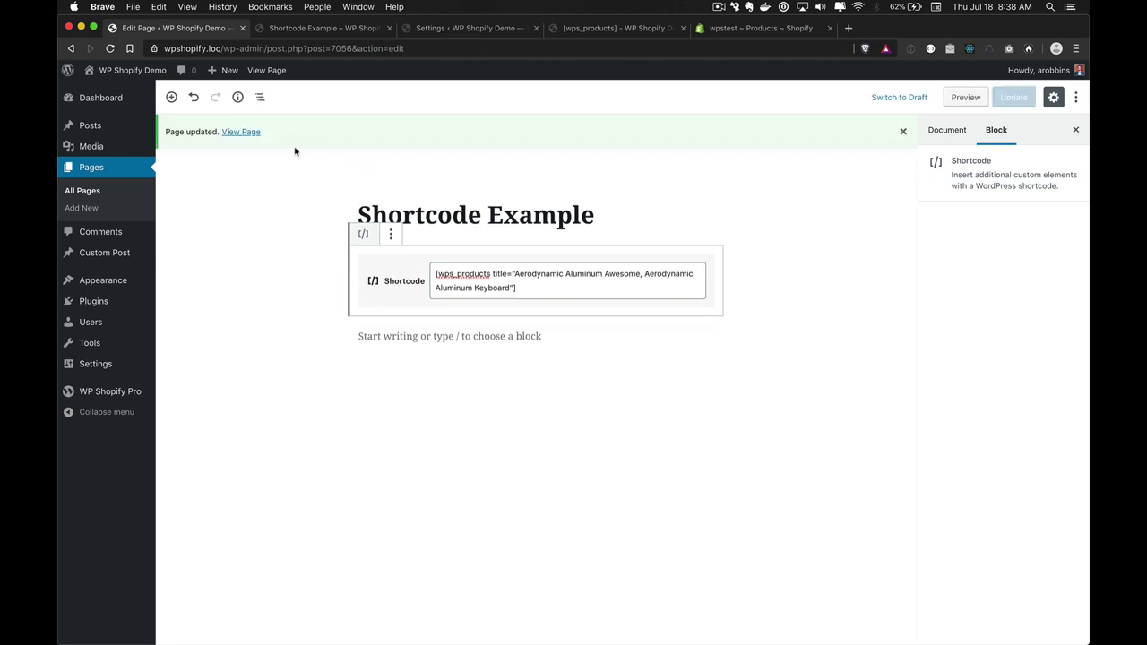
Reload the Shortcode Example page to check the displayed products, and read the tag attribute's section in the [wps_products] documentation
key("ctrl+Tab")
key("super+r")
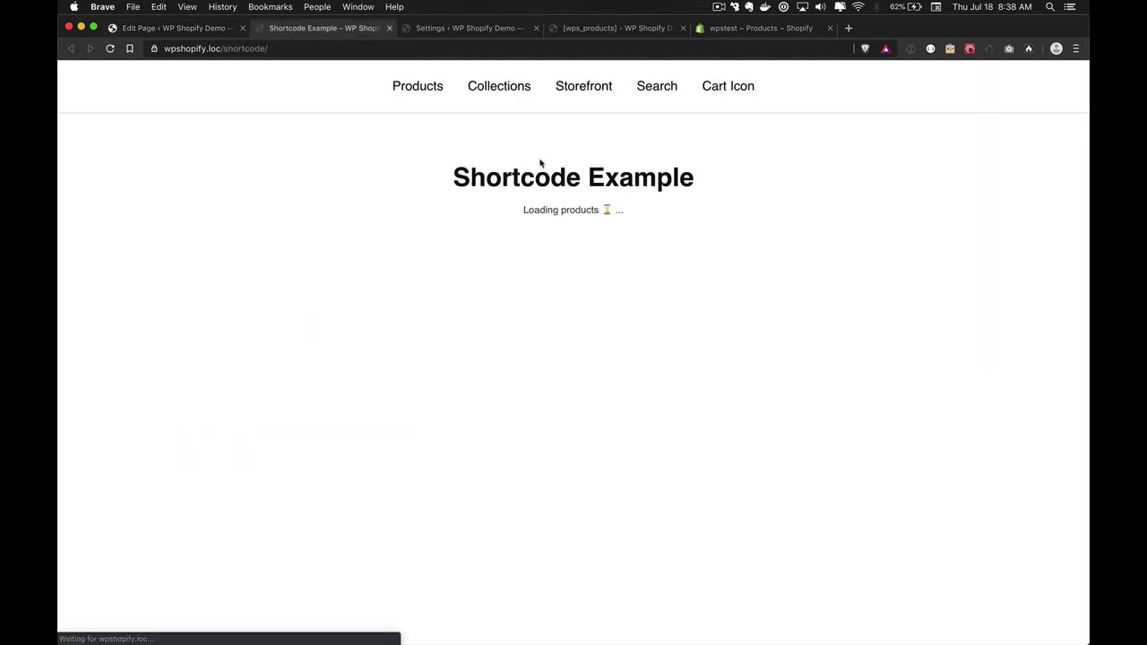
scroll(724, 402, "down", 2)
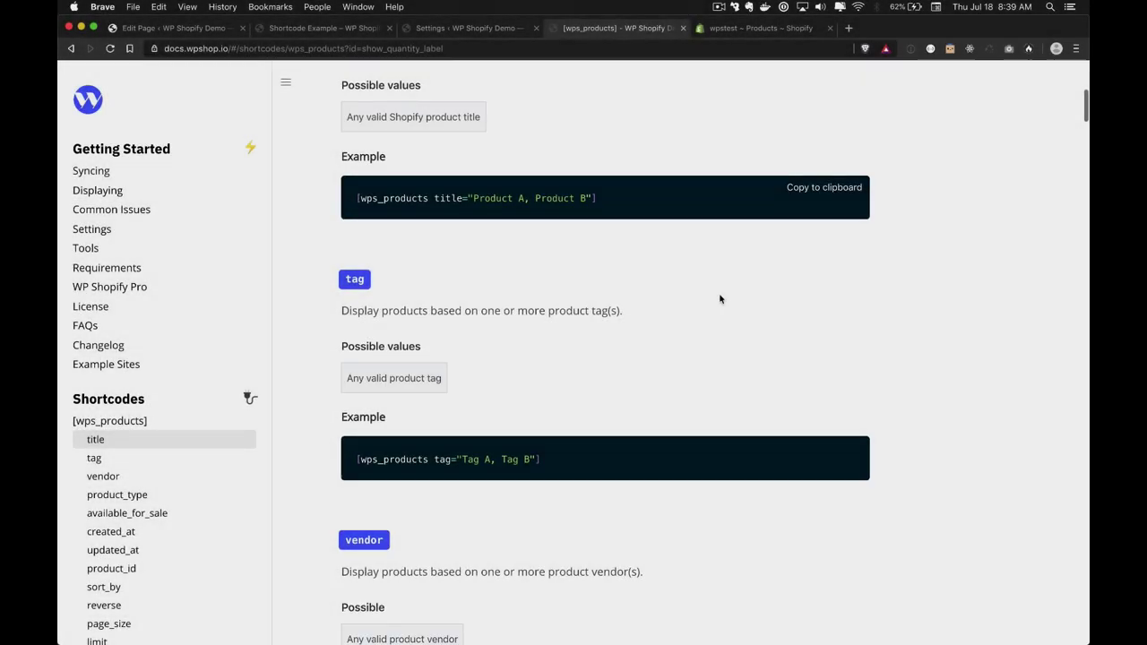
scroll(720, 299, "down", 5)
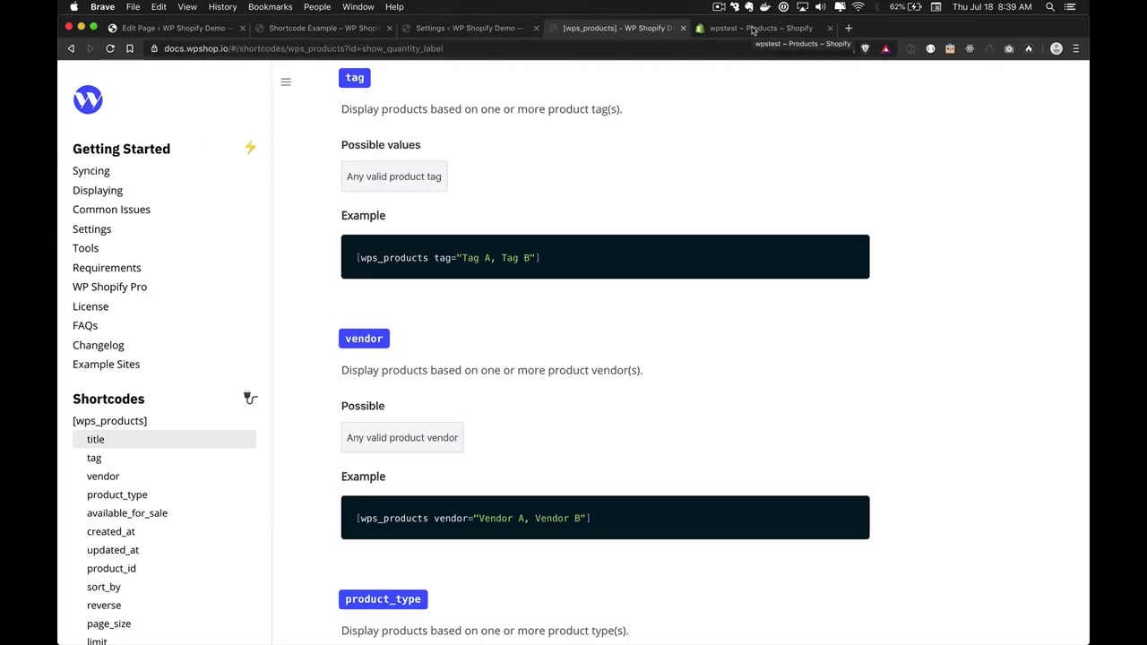
Open the product Aerodynamic Aluminum Awesome in the Shopify admin and select its tag "voluptas"
left_click(753, 28)
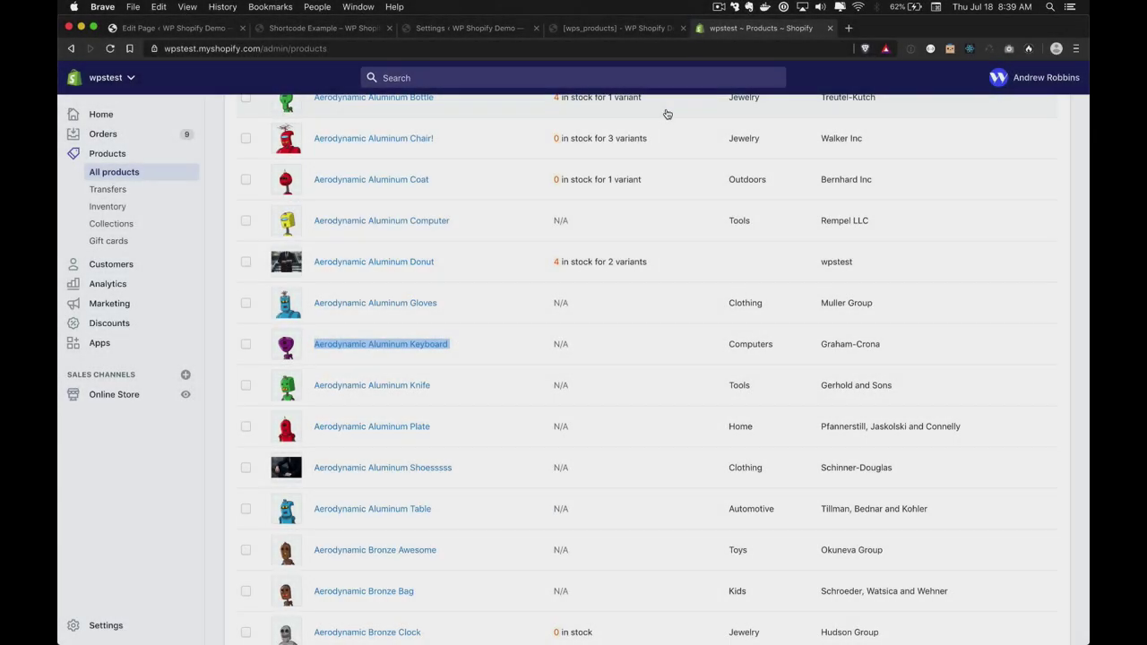
scroll(463, 275, "up", 5)
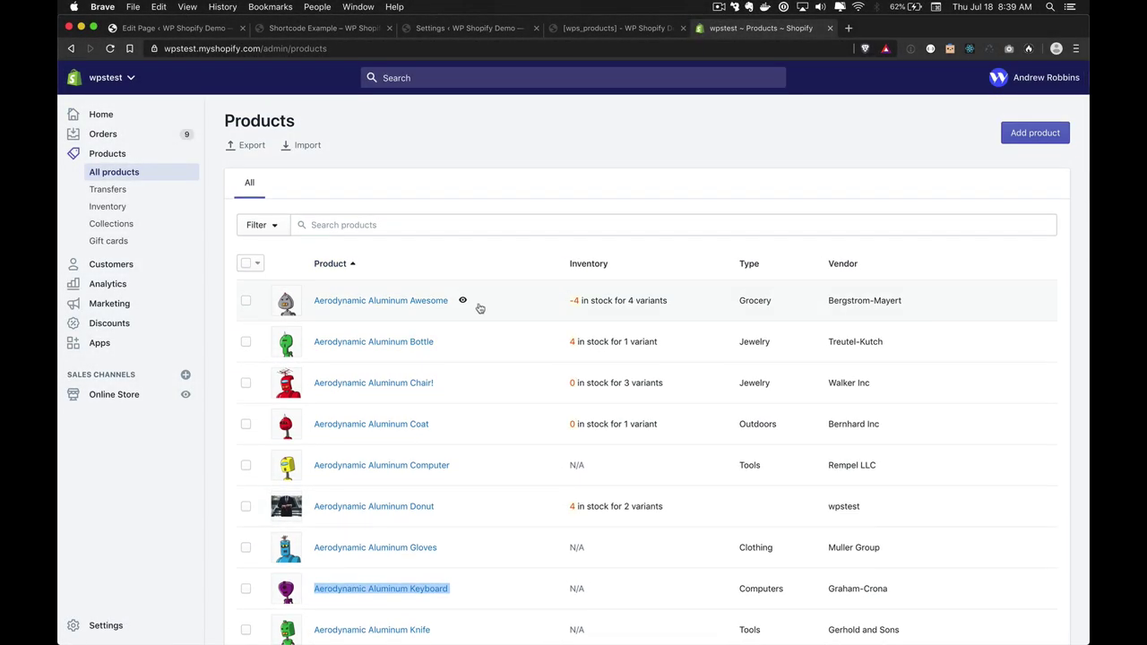
left_click(480, 308)
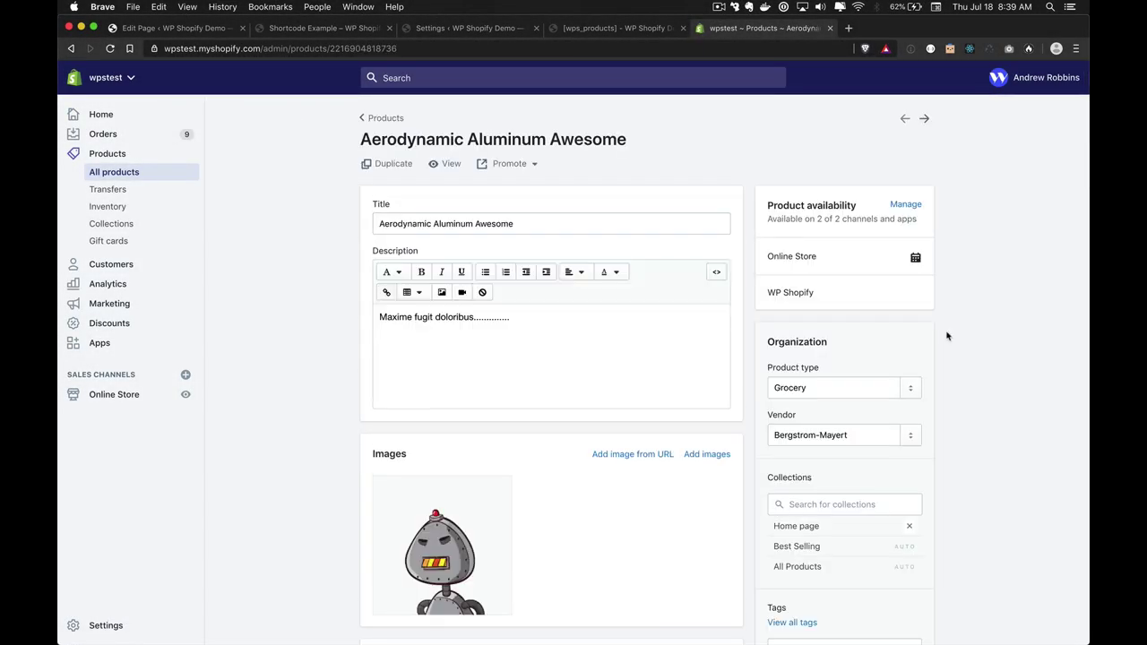
scroll(946, 336, "down", 3)
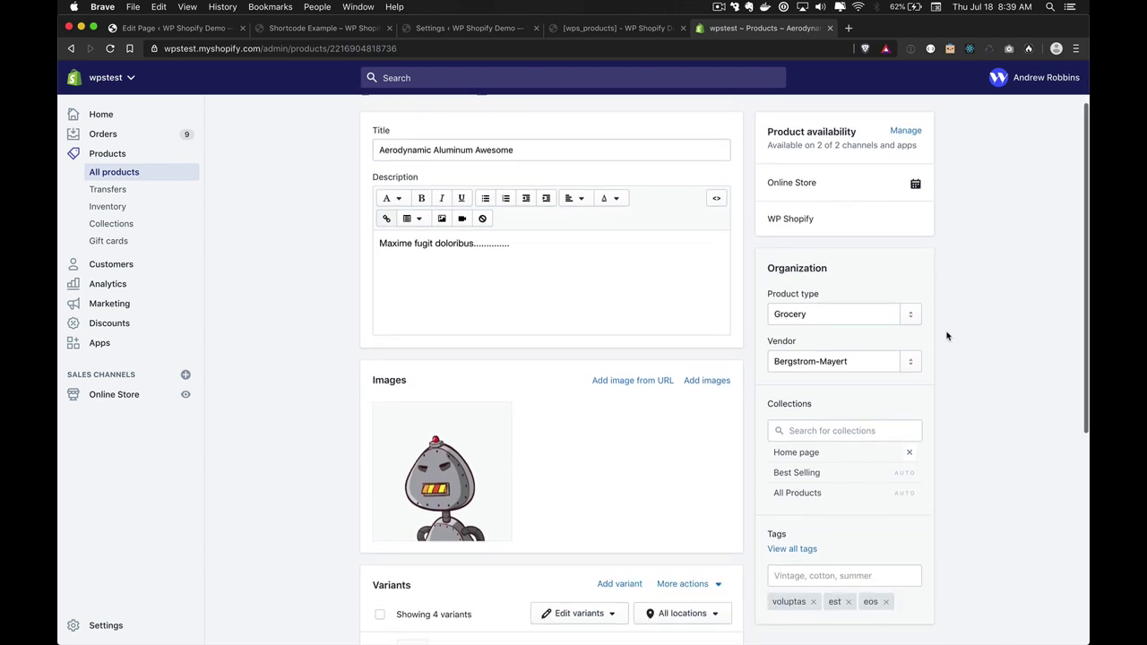
scroll(946, 336, "down", 1)
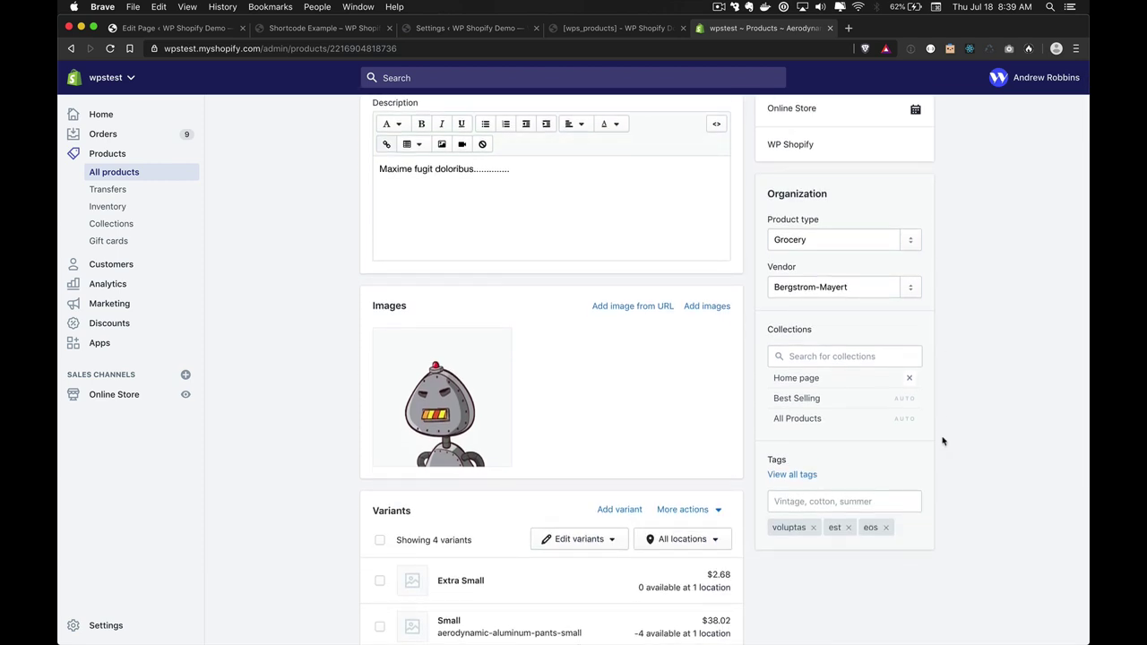
scroll(942, 440, "down", 2)
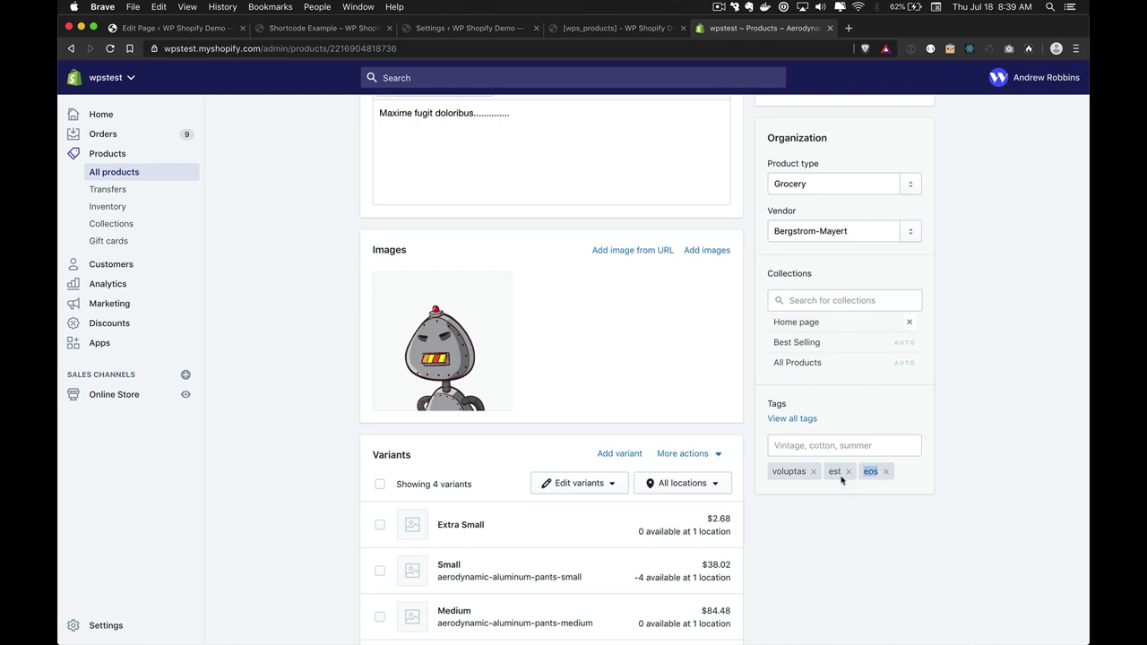
double_click(794, 472)
In the page editor, replace the shortcode's title attribute with tag="voluptas" and update the page
key("super+2")
key("super+1")
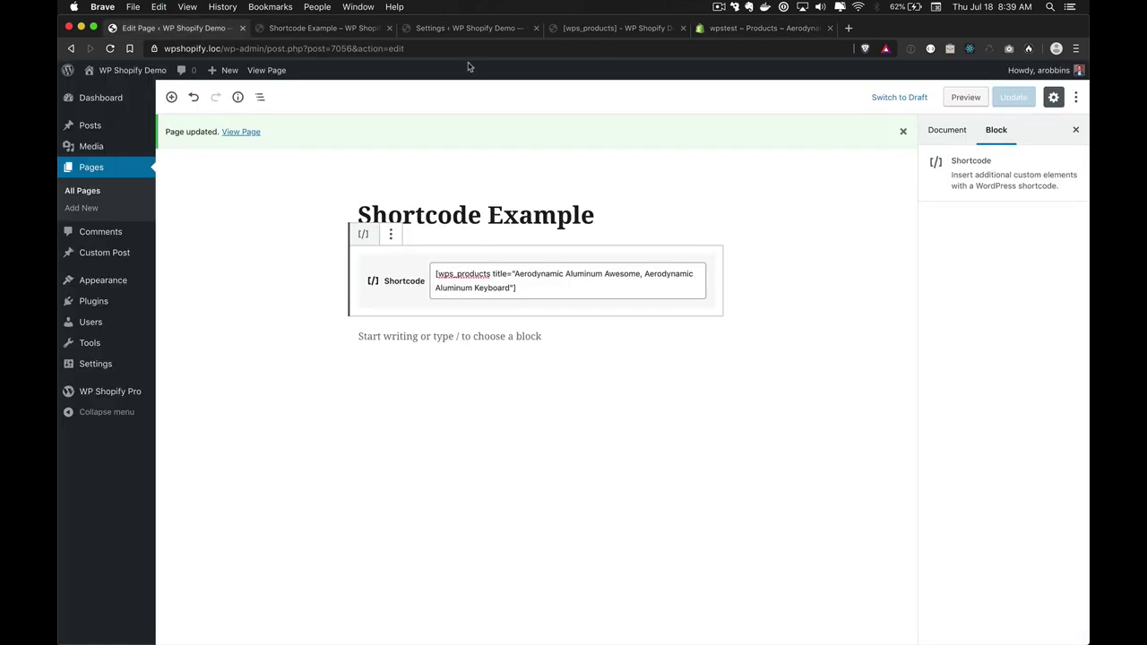
left_click(521, 285)
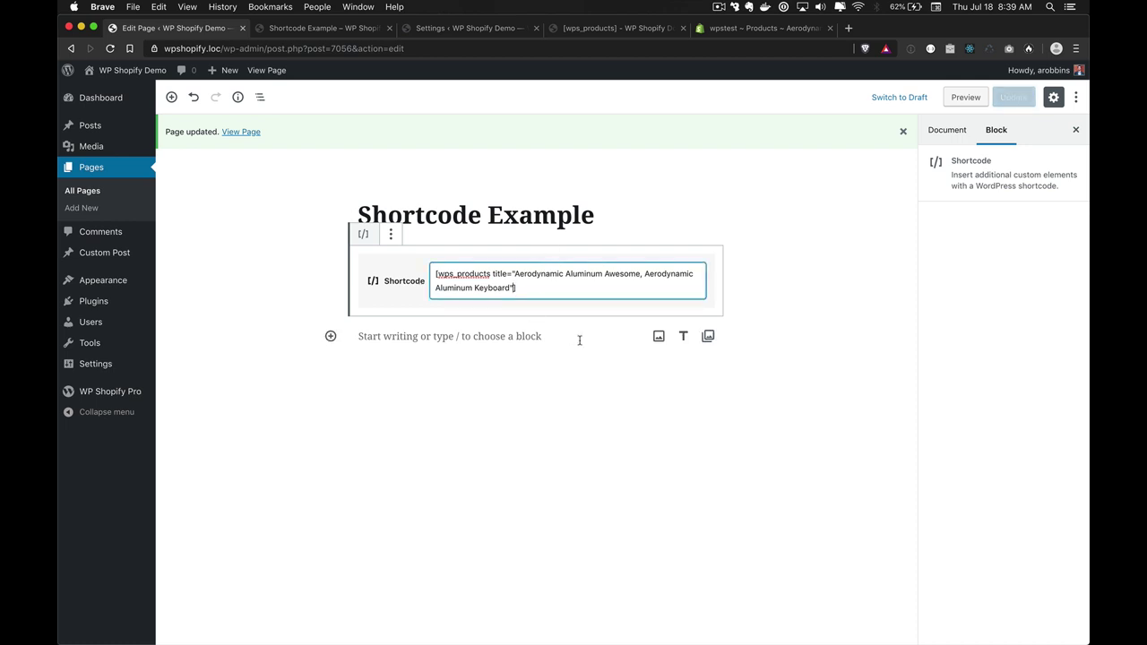
key("shift+alt+Left")
key("shift+alt+Left")
key("shift+alt+Left")
key("shift+alt+Left")
key("shift+alt+Left")
key("shift+alt+Left")
key("shift+alt+Left")
type("ts t")
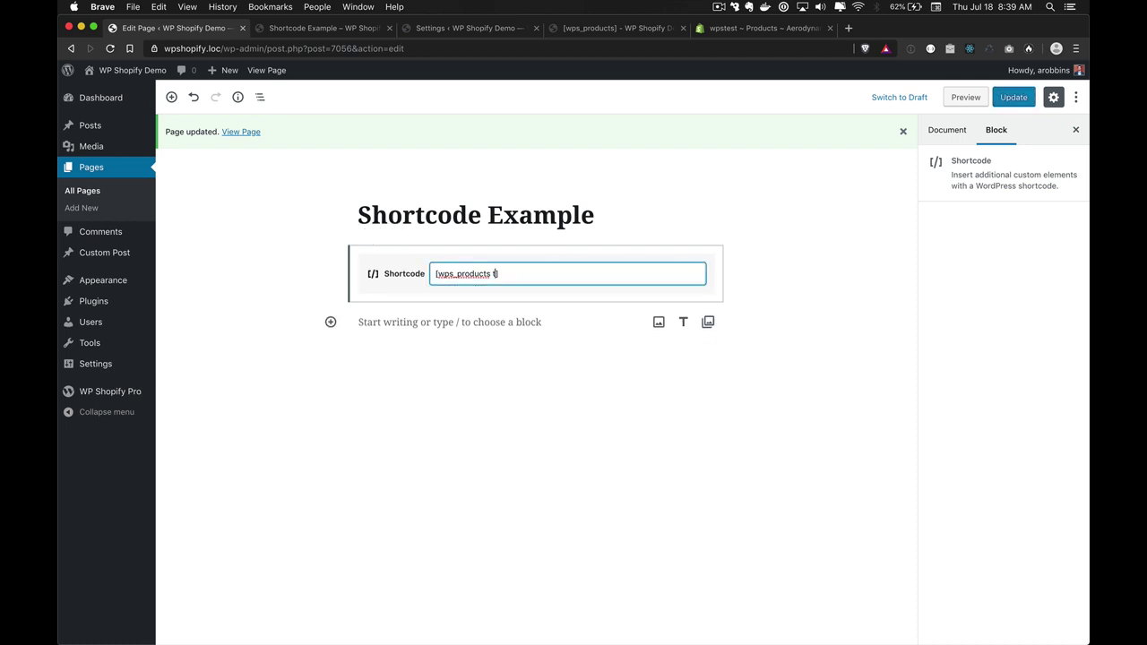
type("ag=\"\"")
key("Left")
type("voluptas")
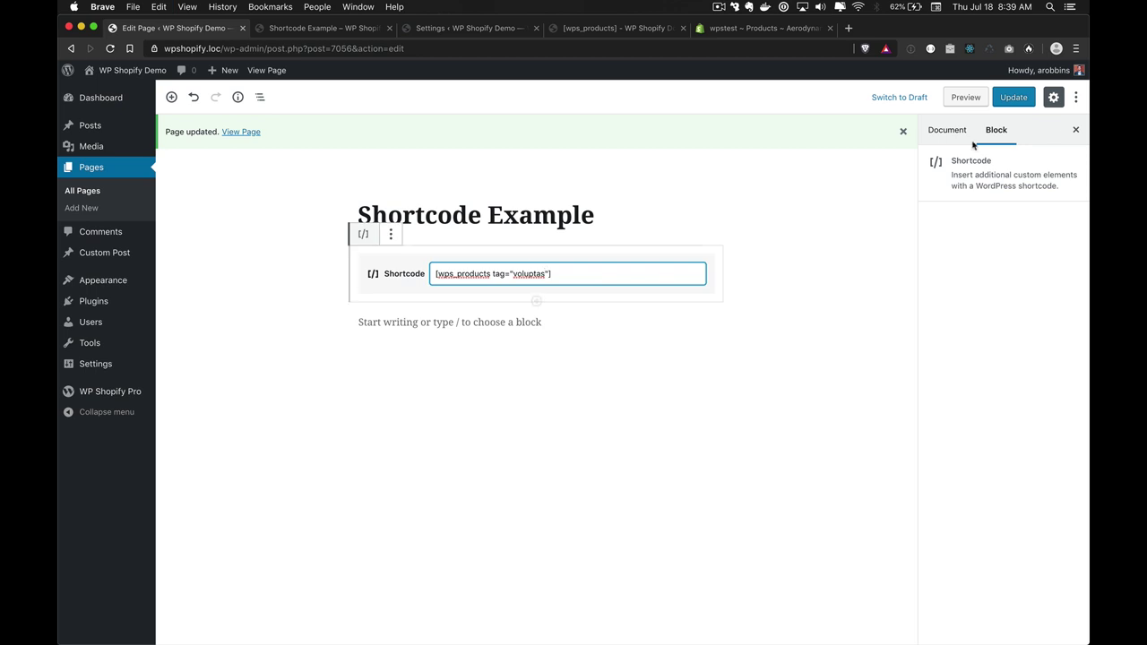
left_click(1021, 101)
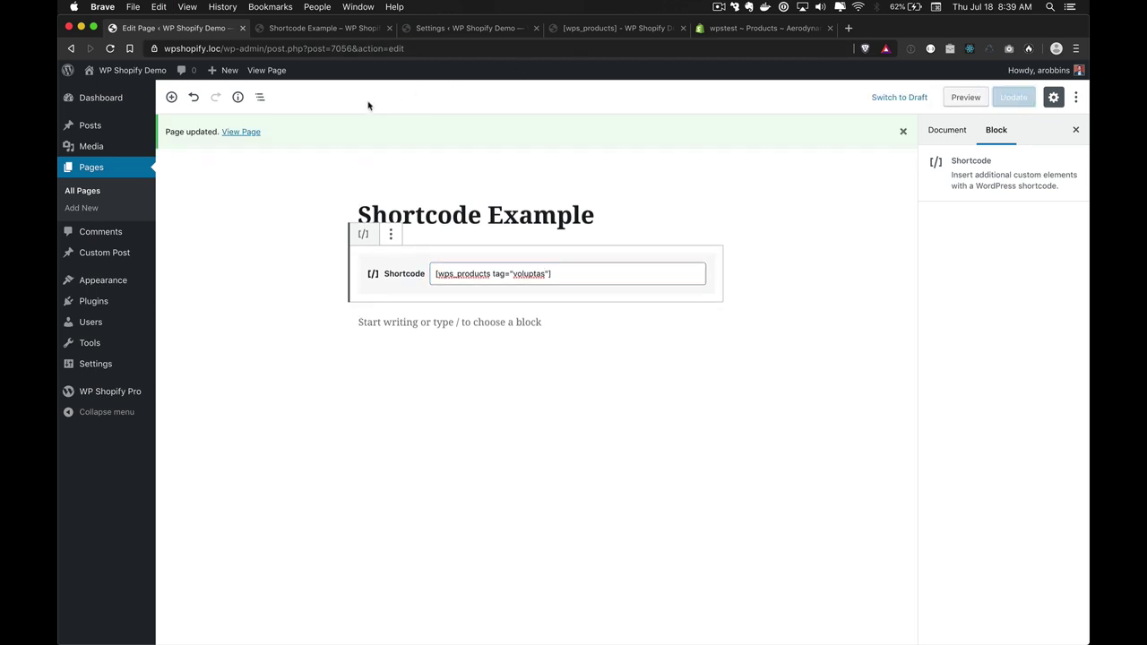
View the updated Shortcode Example page and look through the products displayed for the tag
left_click(240, 133)
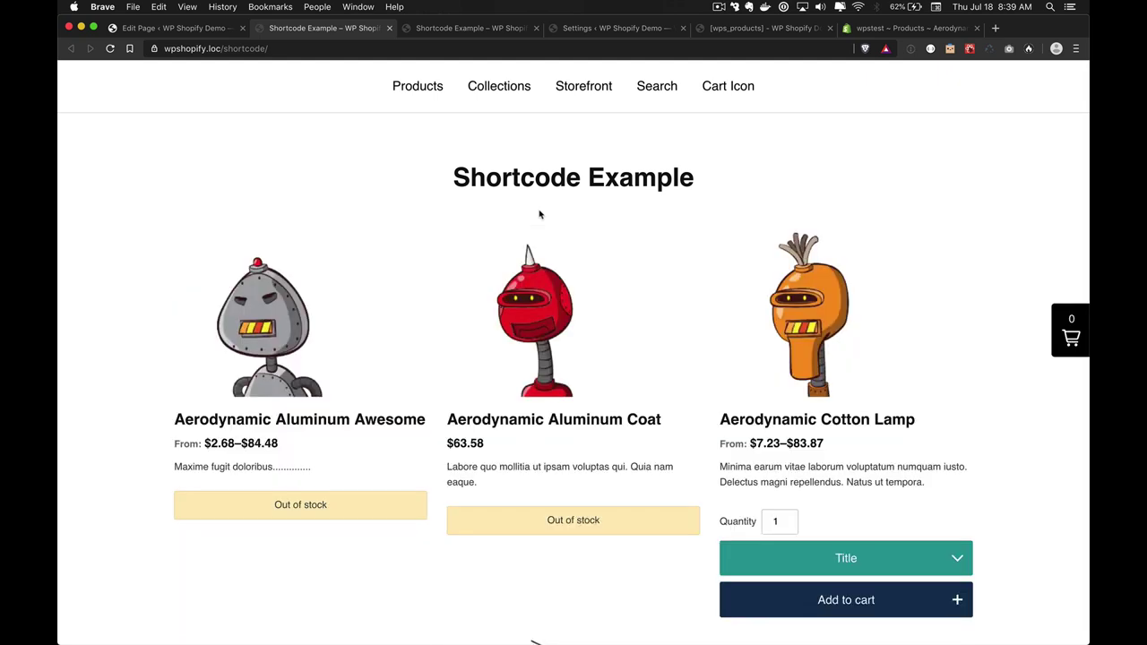
scroll(540, 214, "down", 3)
scroll(540, 215, "down", 5)
scroll(539, 214, "down", 10)
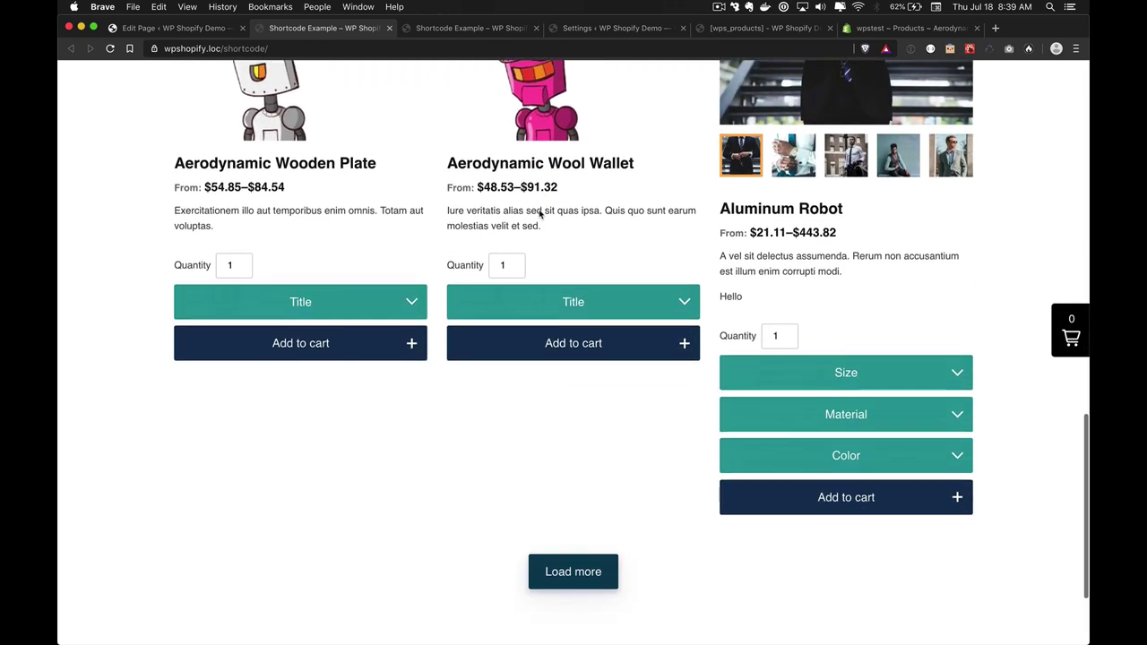
scroll(538, 212, "up", 20)
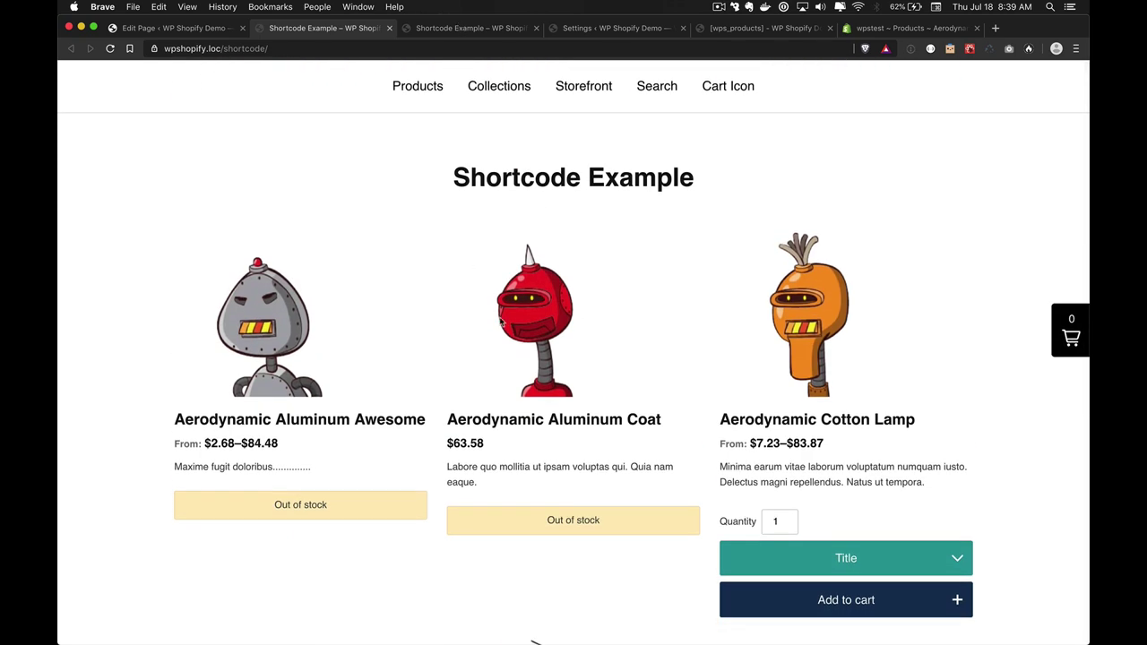
scroll(502, 313, "down", 2)
left_click_drag(427, 315, 178, 313)
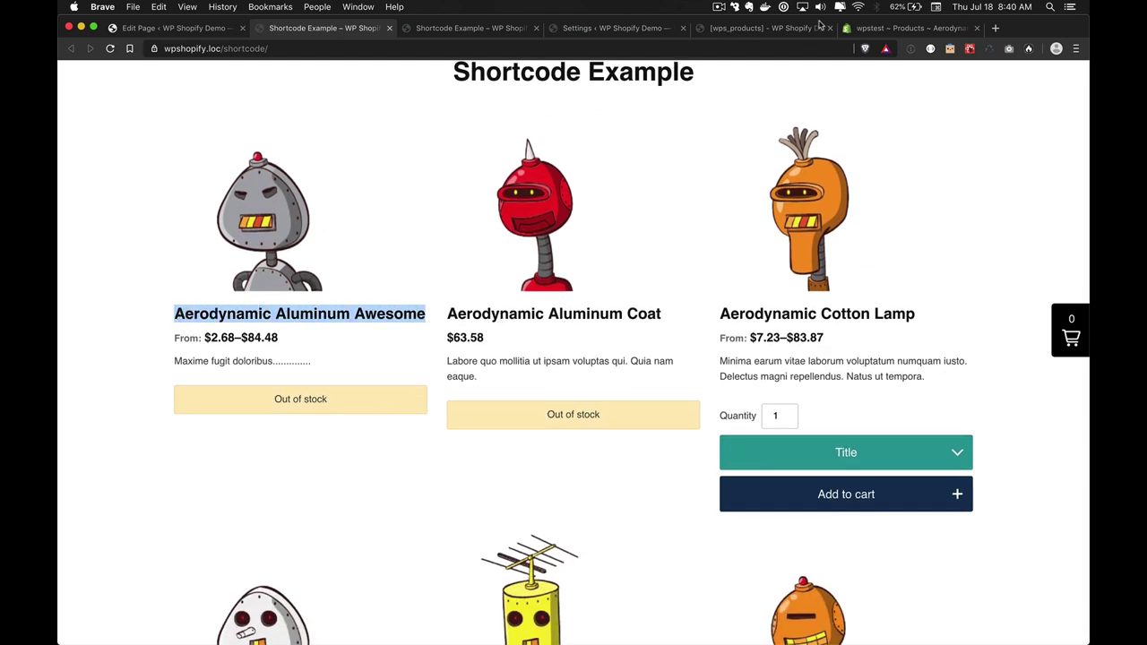
Copy the product title "Aerodynamic Aluminum Coat" from the Shortcode Example page
left_click(856, 28)
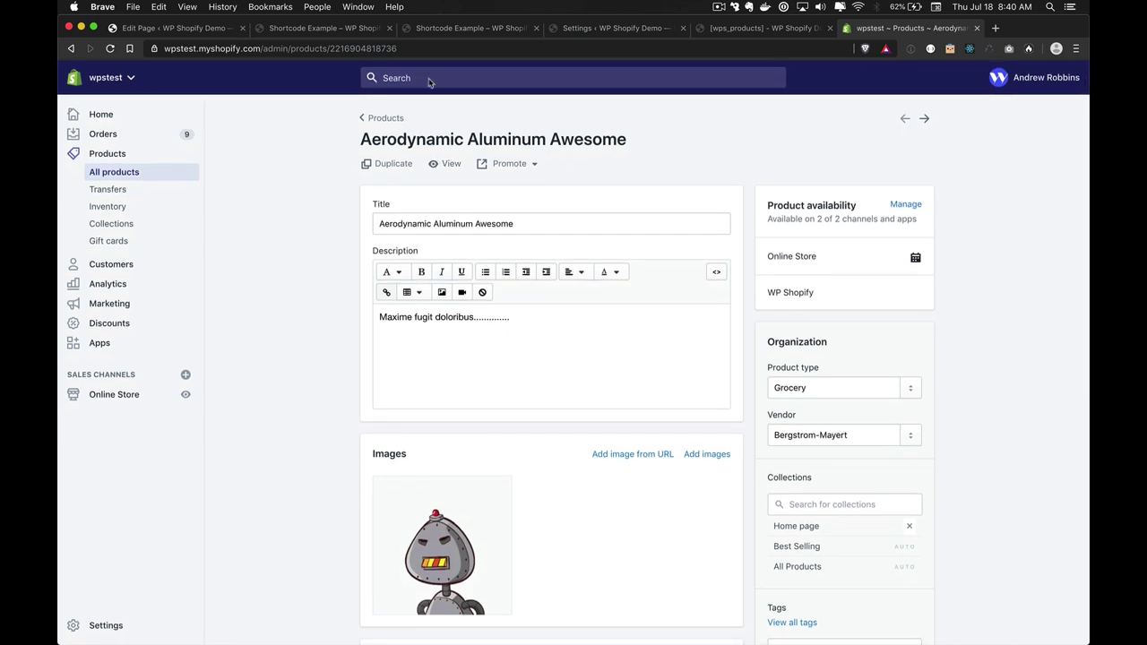
key("super+2")
left_click_drag(661, 311, 443, 314)
key("super+c")
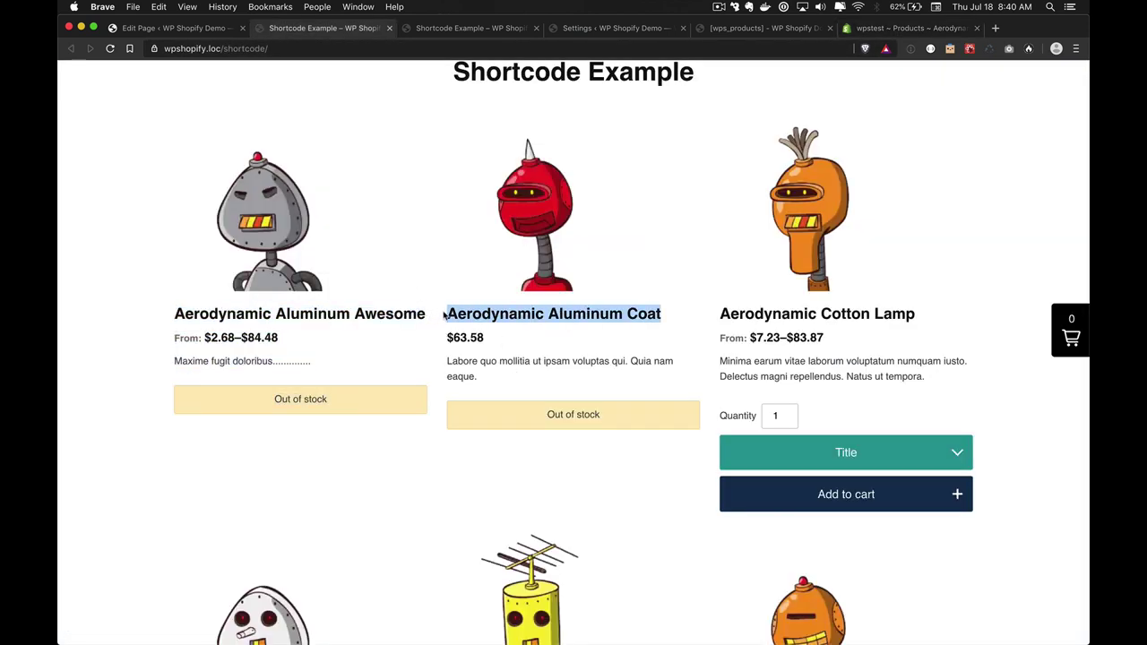
Search the Shopify admin for "Aerodynamic Aluminum Coat", open that product and check its tags
left_click(892, 30)
left_click(487, 78)
key("super+v")
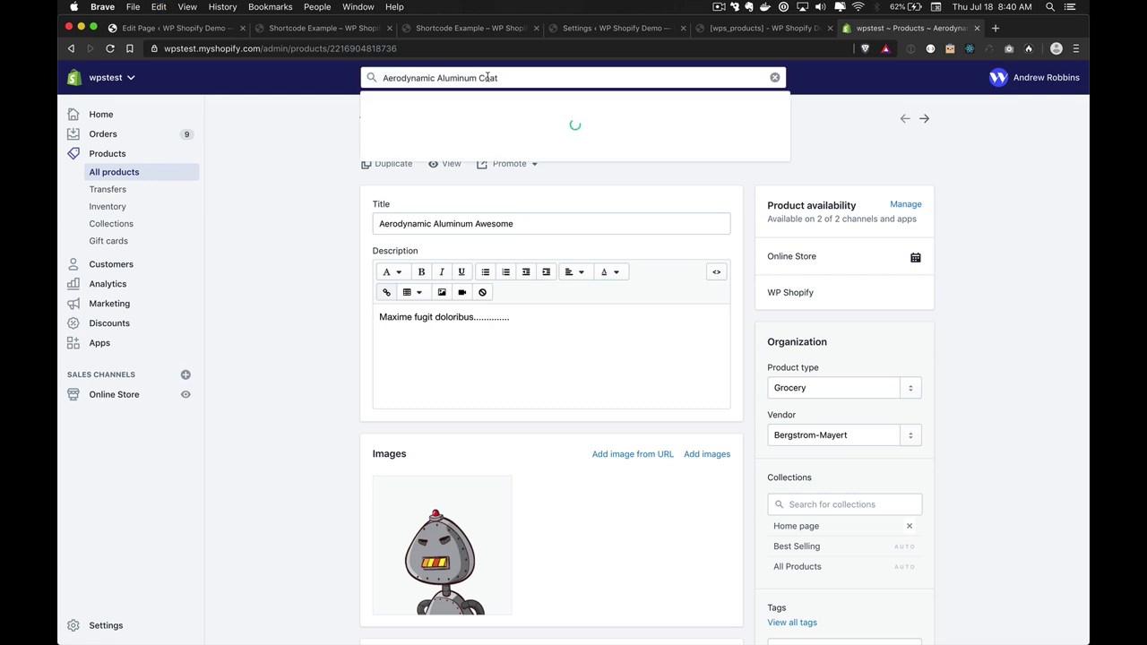
left_click(466, 229)
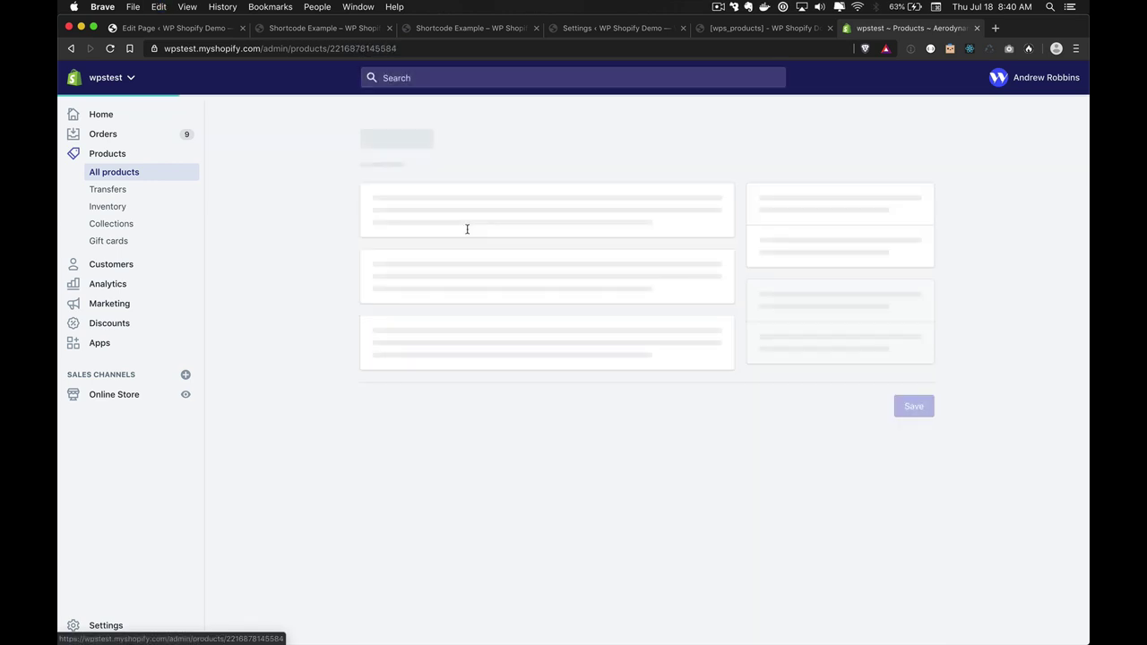
scroll(983, 386, "down", 5)
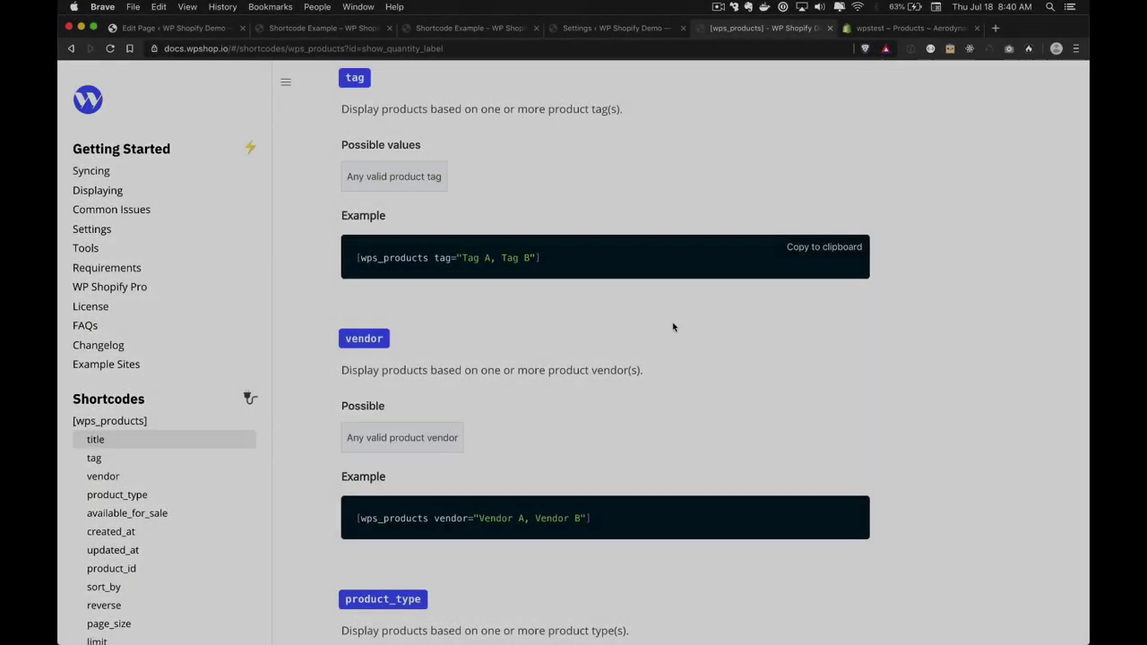
Read the vendor attribute's documentation, and copy the vendor "Bernhard Inc" from the Aerodynamic Aluminum Coat product in the Shopify admin
scroll(675, 358, "down", 5)
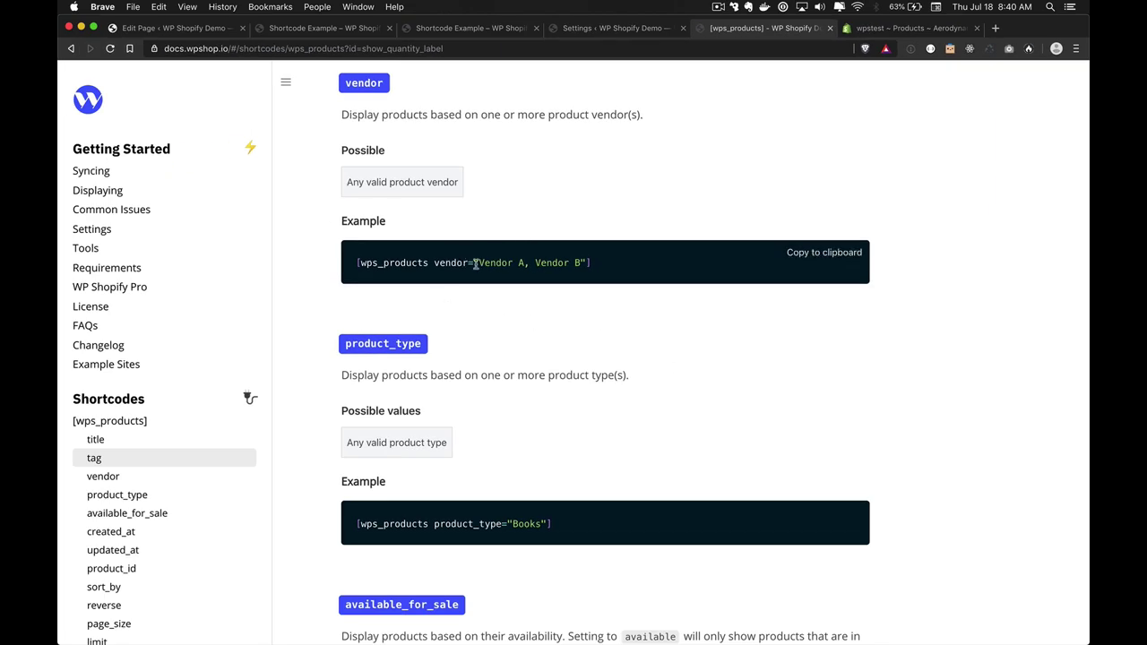
left_click(905, 28)
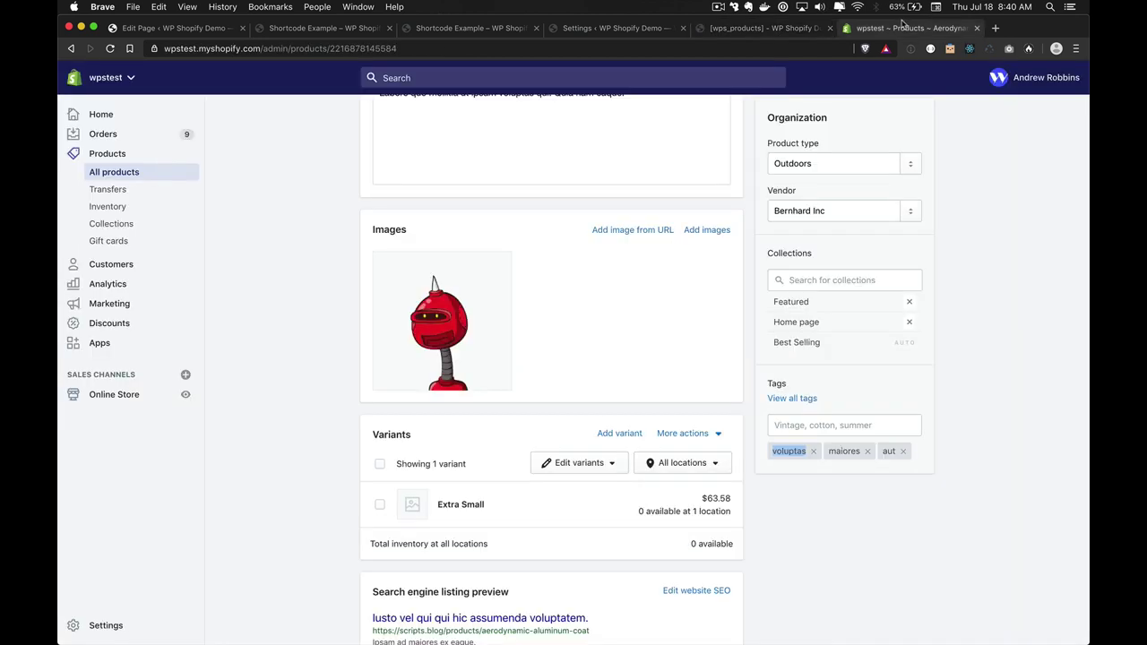
scroll(943, 322, "up", 2)
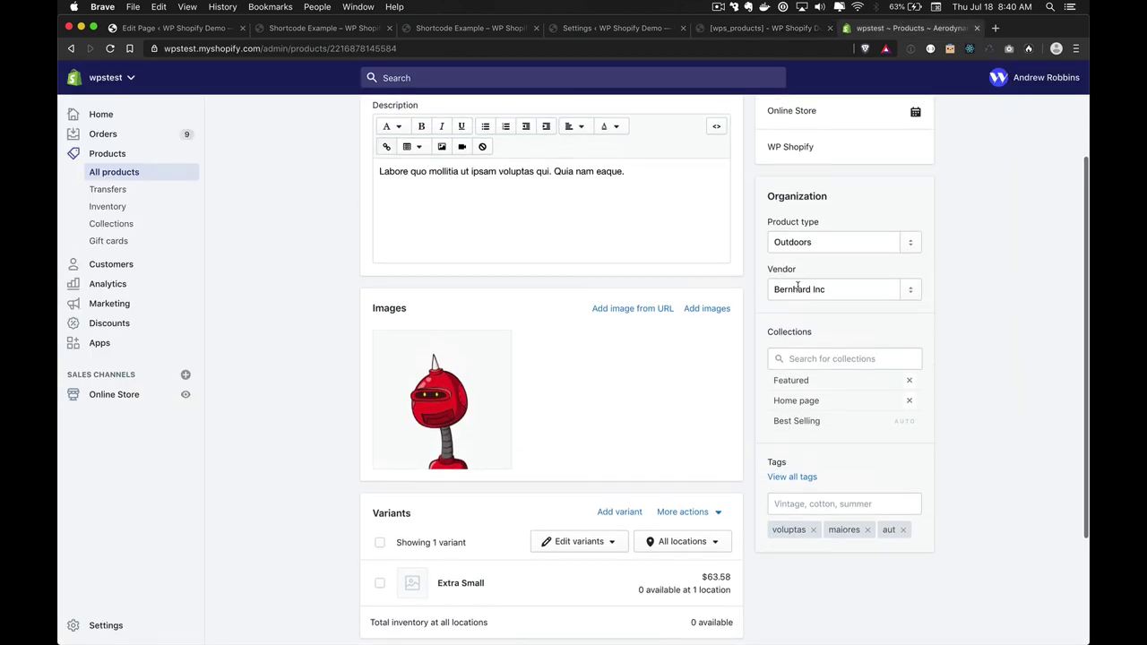
triple_click(797, 288)
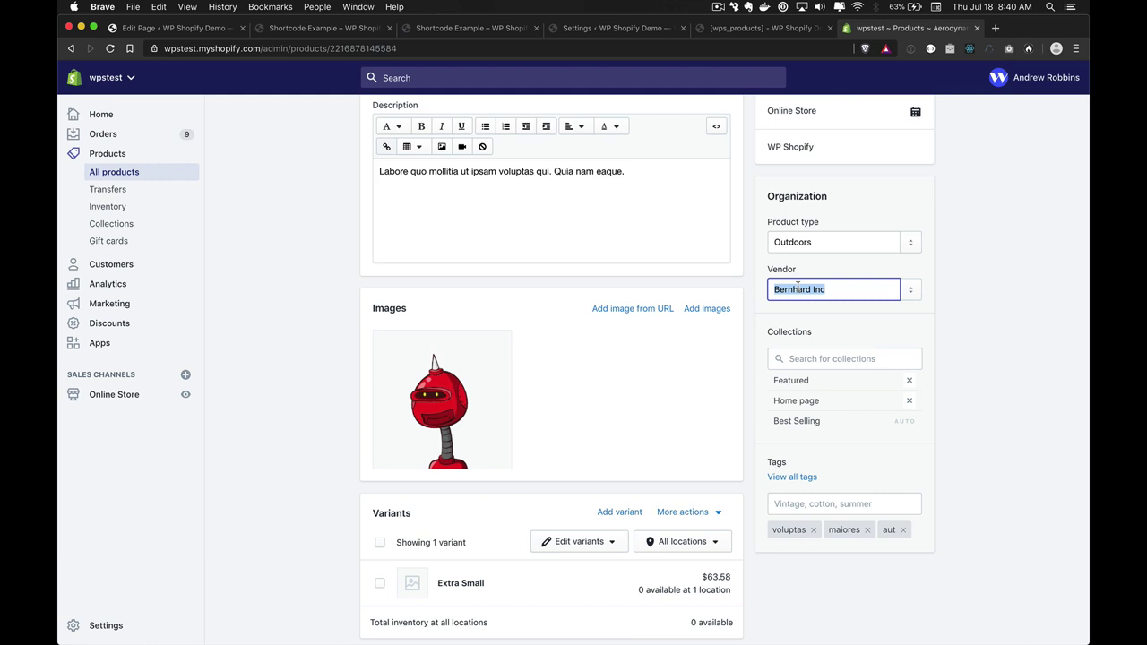
key("cmd+c")
In the page editor, change the shortcode's tag attribute to vendor="Bernhard Inc" and update the page
key("super+1")
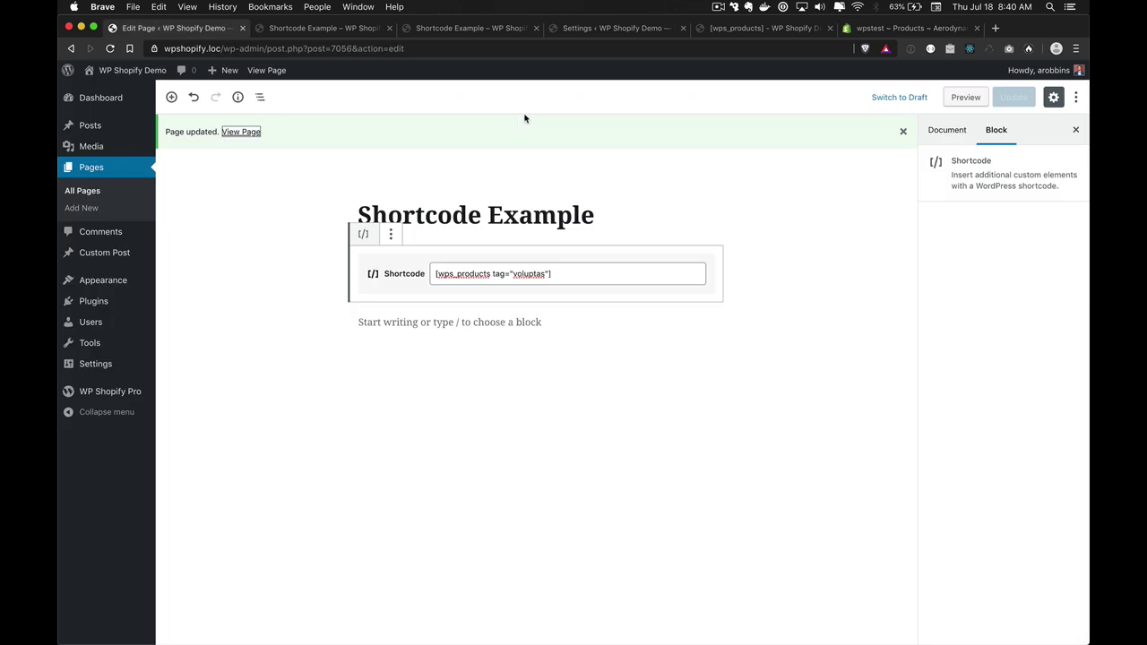
double_click(501, 273)
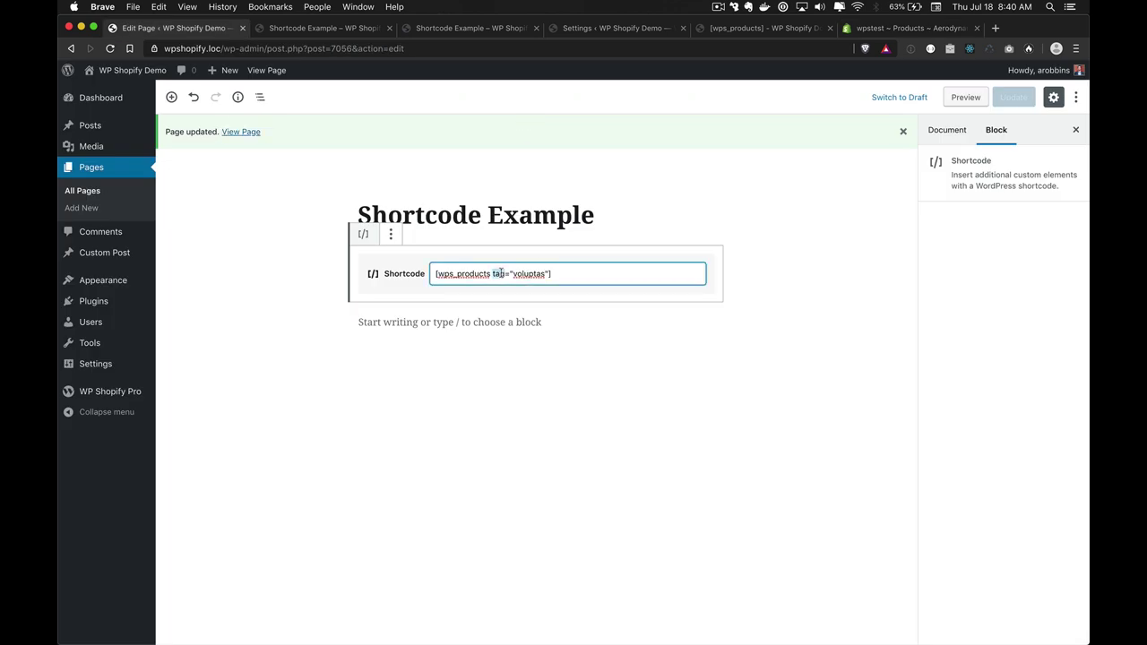
type("vendor")
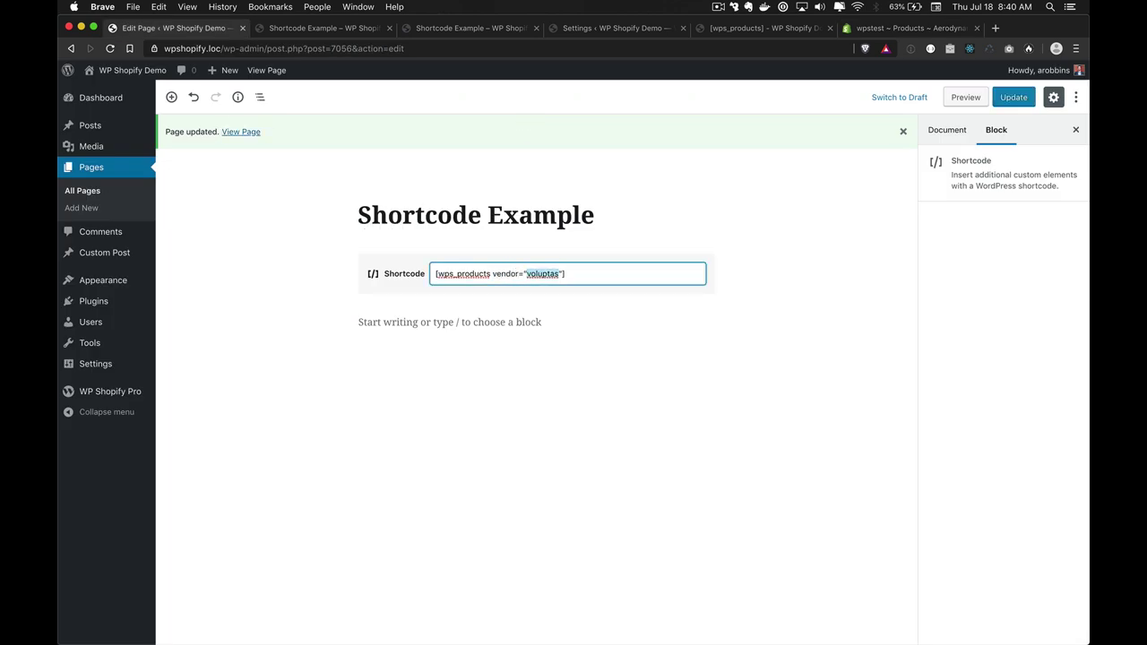
key("super+v")
left_click(1013, 97)
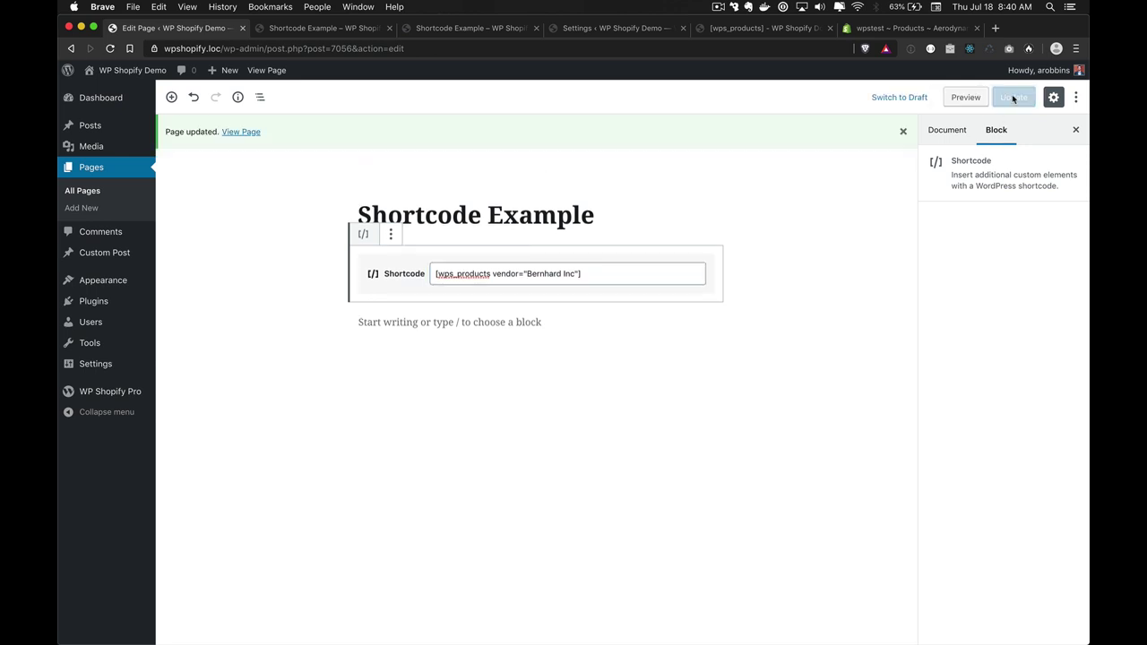
Reload the Shortcode Example page to check the vendor-filtered products, and copy the product title "Small Silk Keyboard"
key("super+2")
key("super+r")
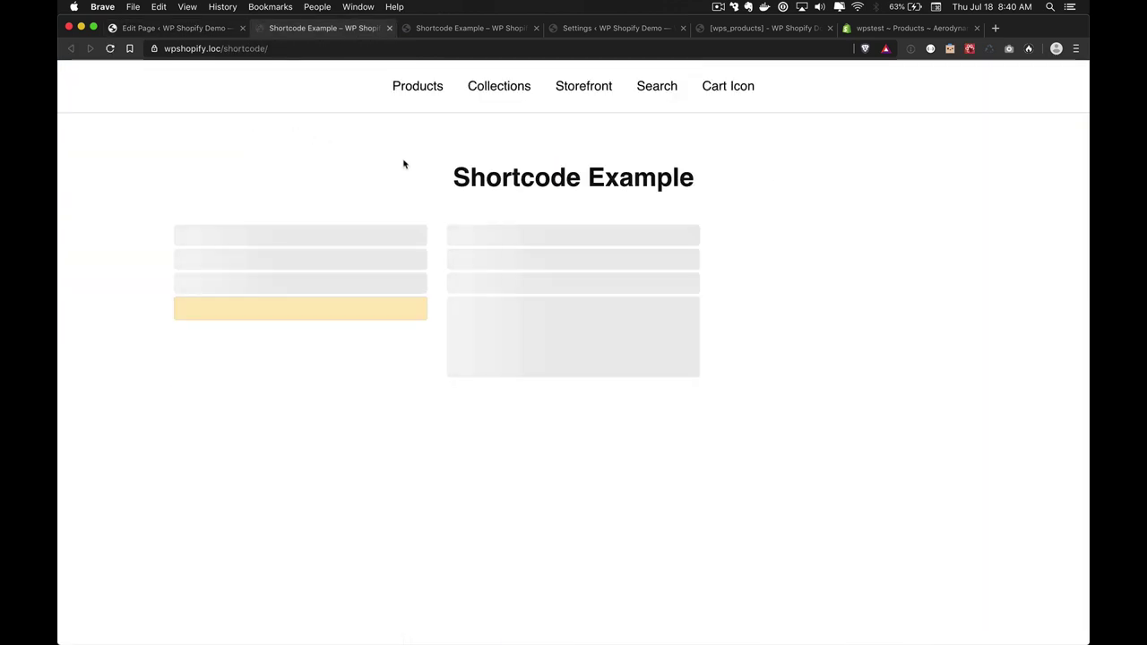
scroll(458, 435, "down", 4)
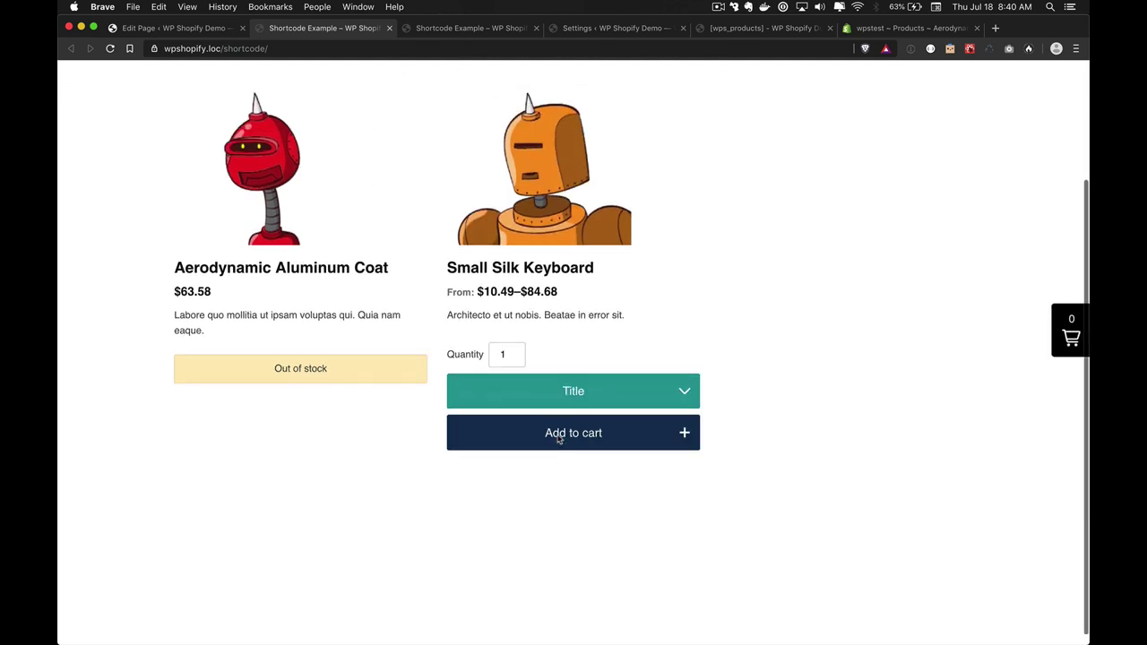
left_click_drag(592, 258, 548, 258)
double_click(466, 258)
key("super+c")
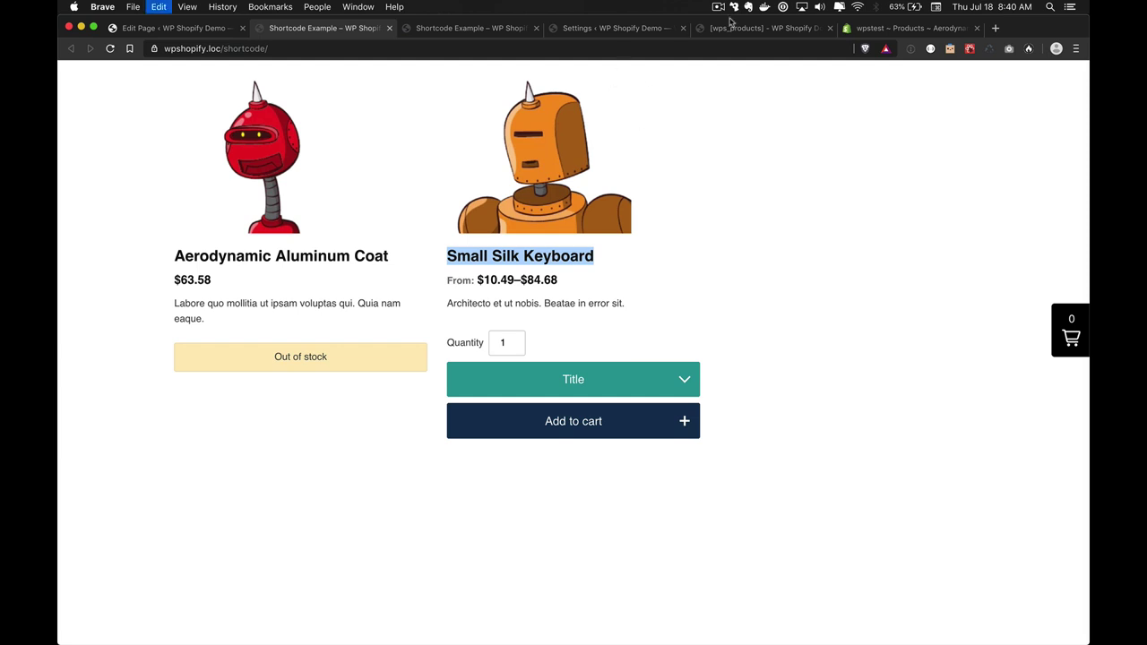
Search the Shopify admin for "Small Silk Keyboard", open that product, check its vendor and select its product type "Automotive"
key("super+9")
left_click(541, 70)
key("super+v")
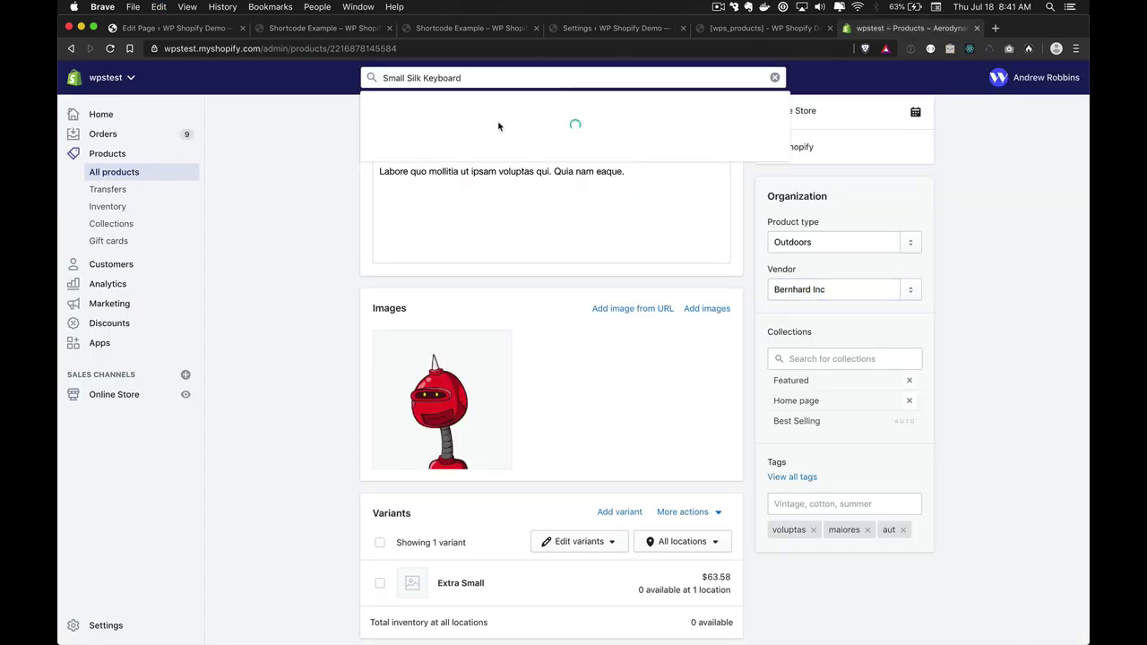
key("Return")
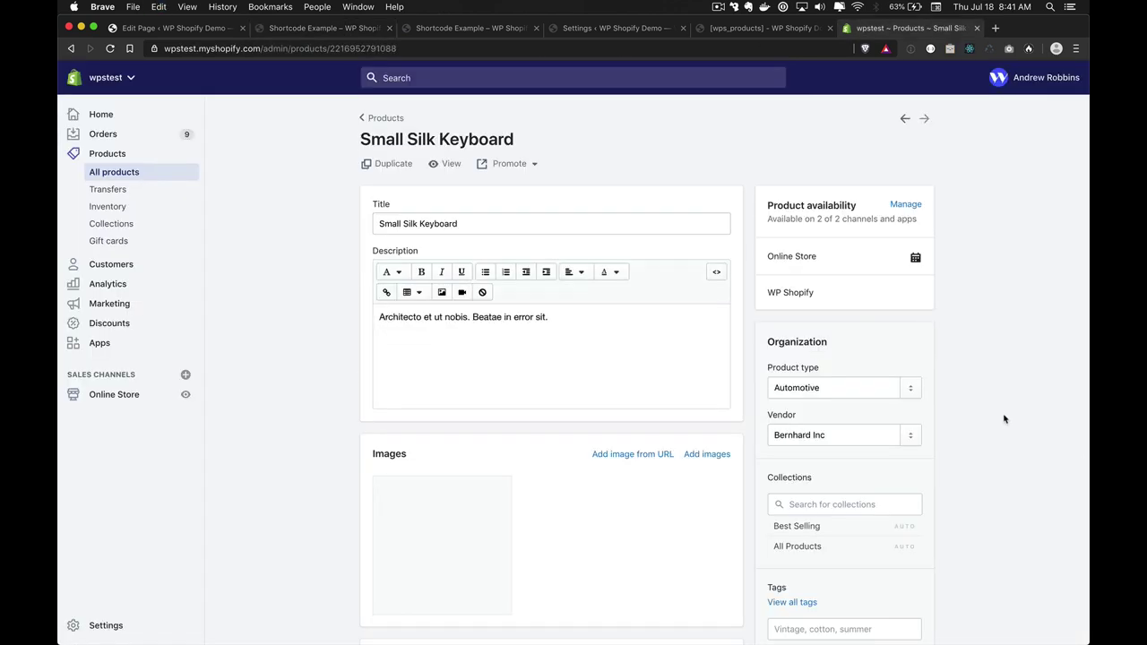
scroll(1004, 415, "down", 4)
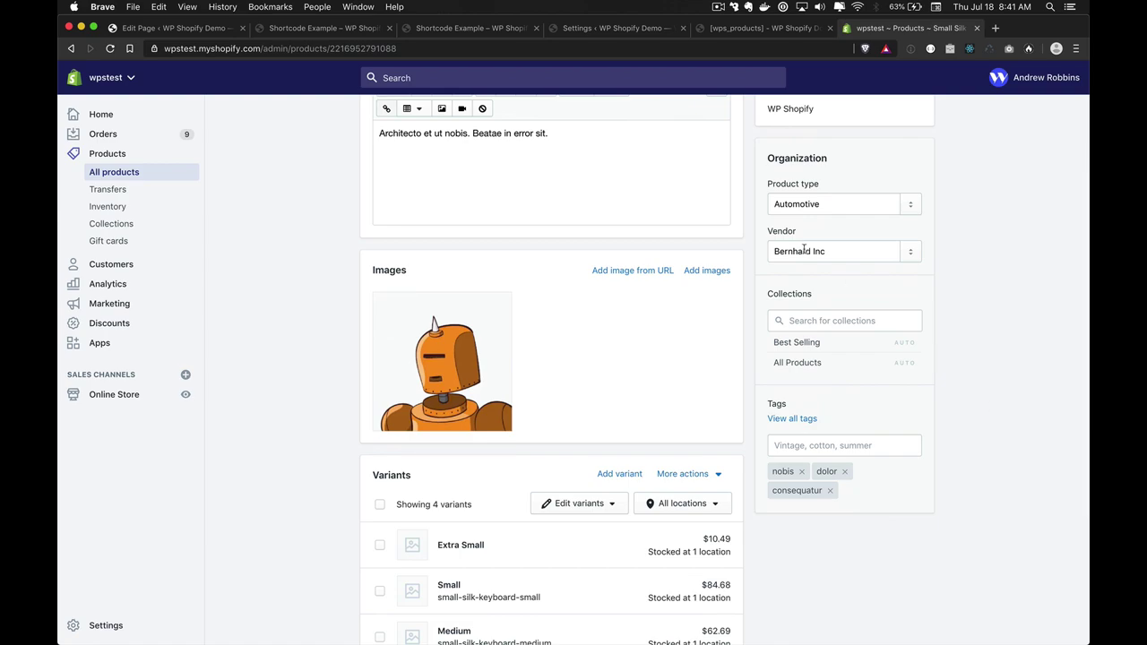
triple_click(803, 250)
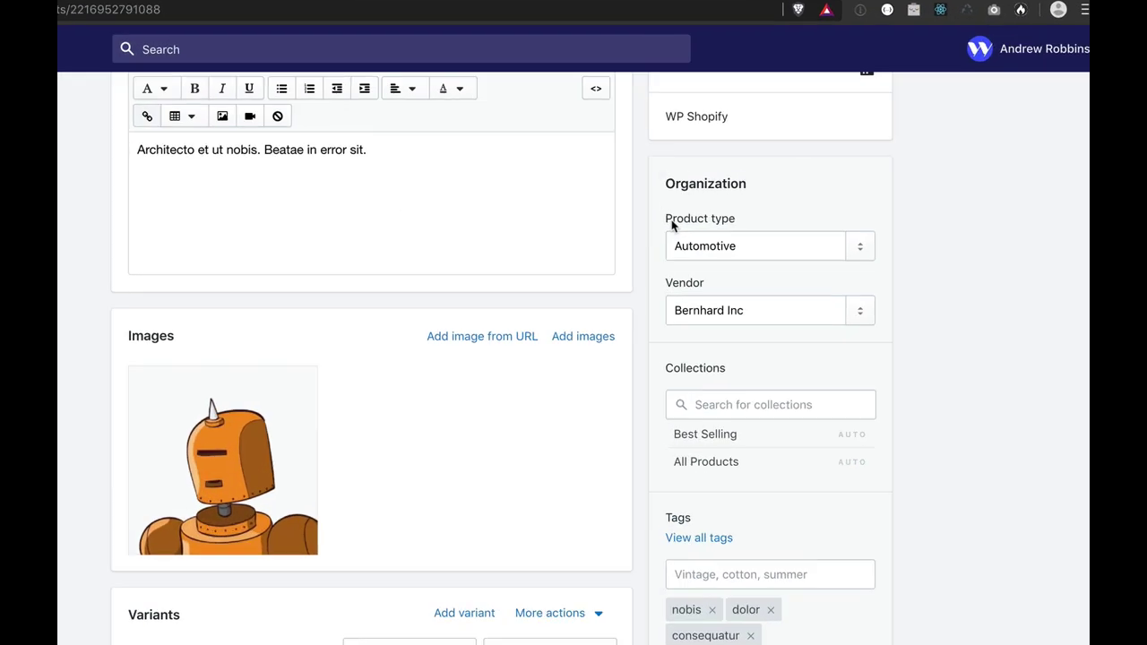
double_click(703, 249)
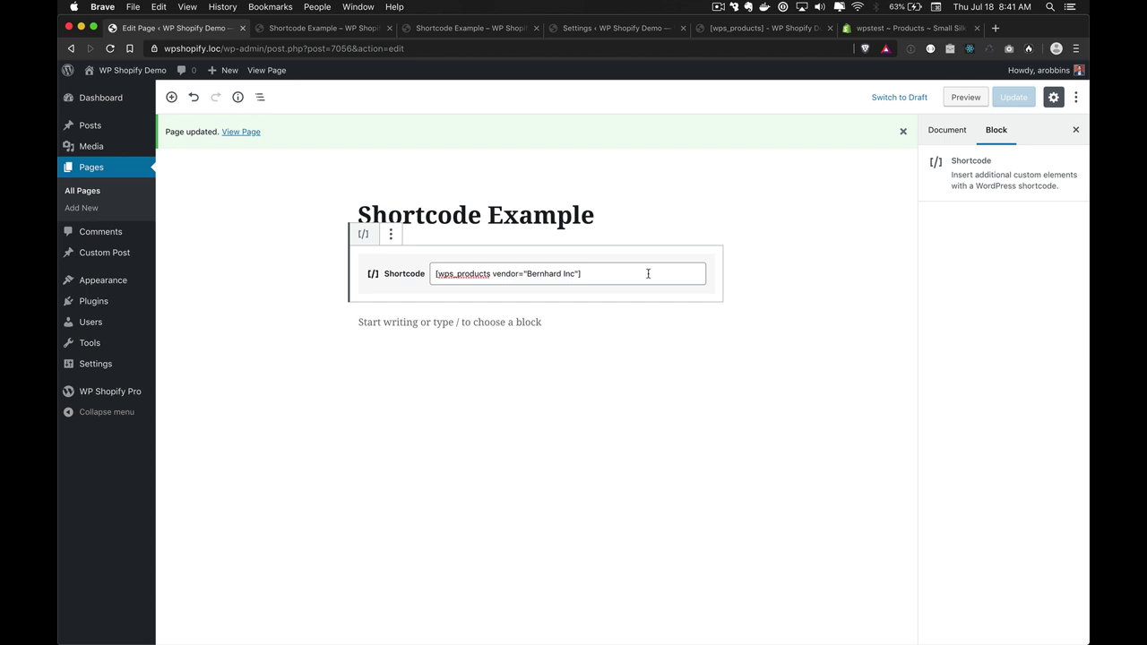
In the page editor, change the shortcode's vendor attribute to product_type="Automotive" and update the page
double_click(503, 274)
type("product_t")
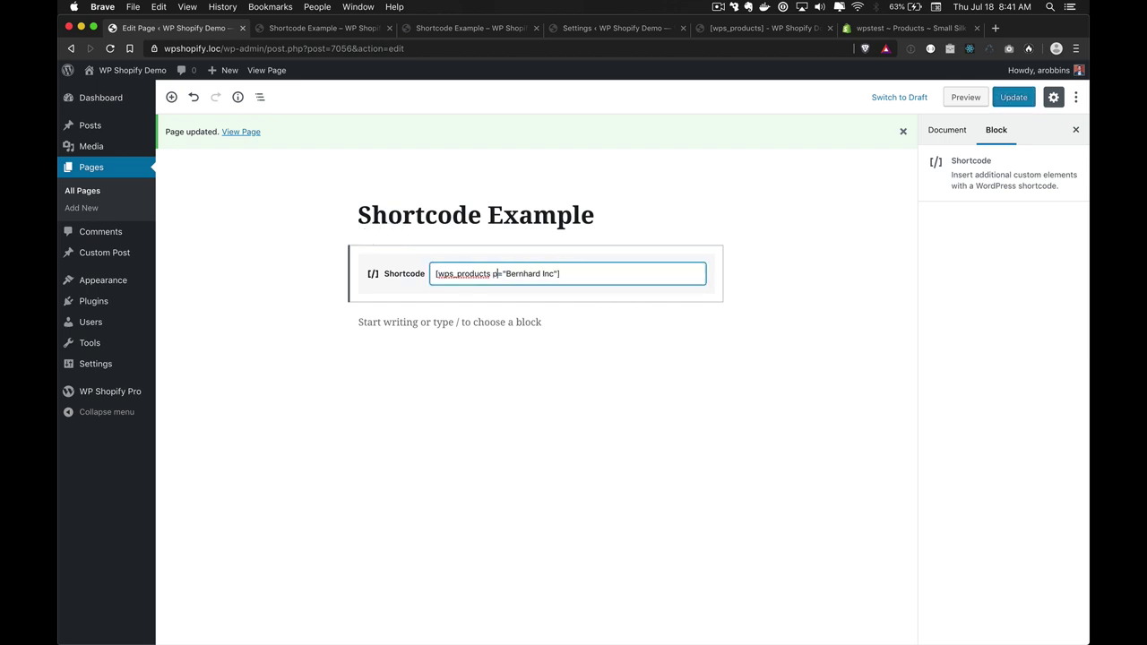
type("ype")
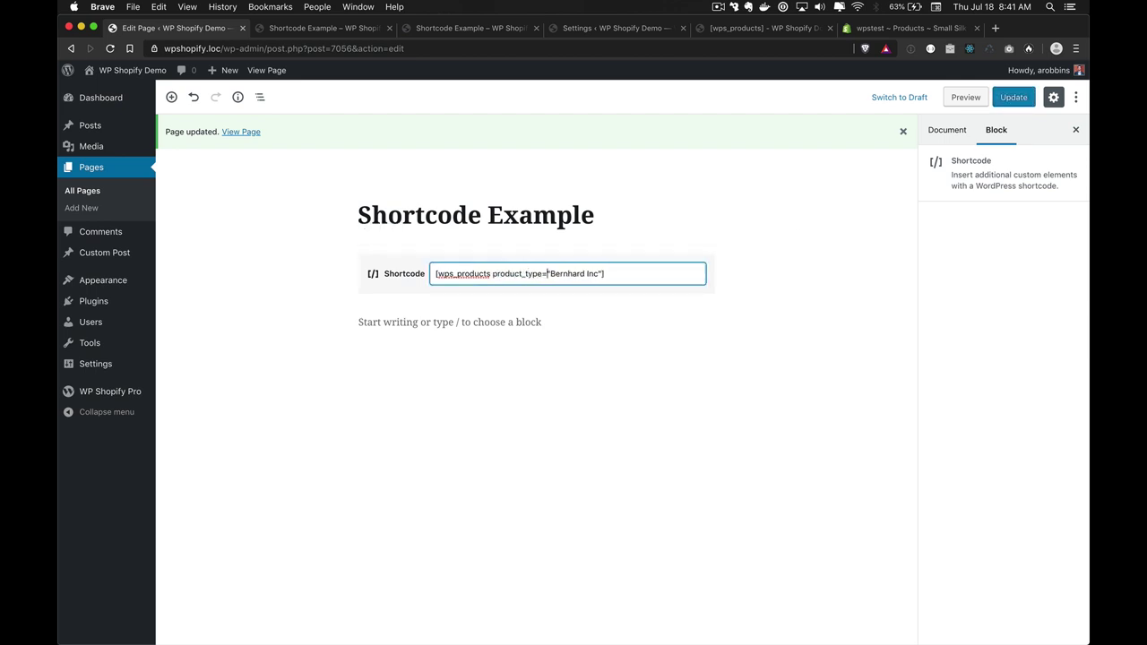
double_click(560, 273)
key("shift+alt+Right")
key("BackSpace")
left_click(1031, 96)
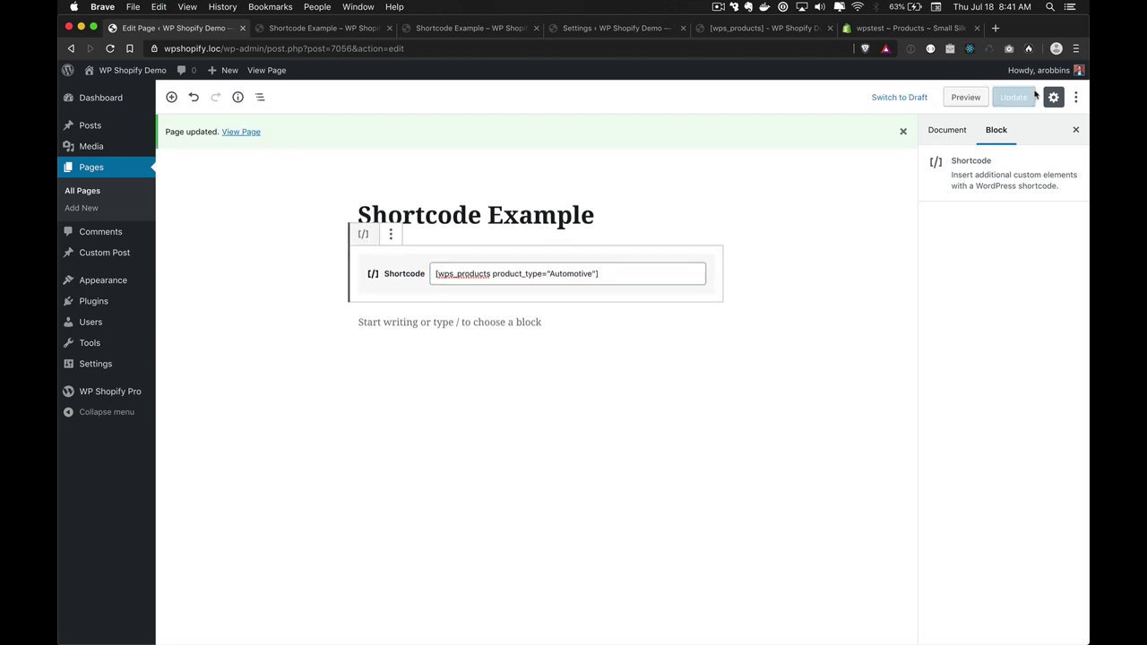
Reload the Shortcode Example page, look through the products filtered by product type and load more of them
left_click(746, 33)
key("super+2")
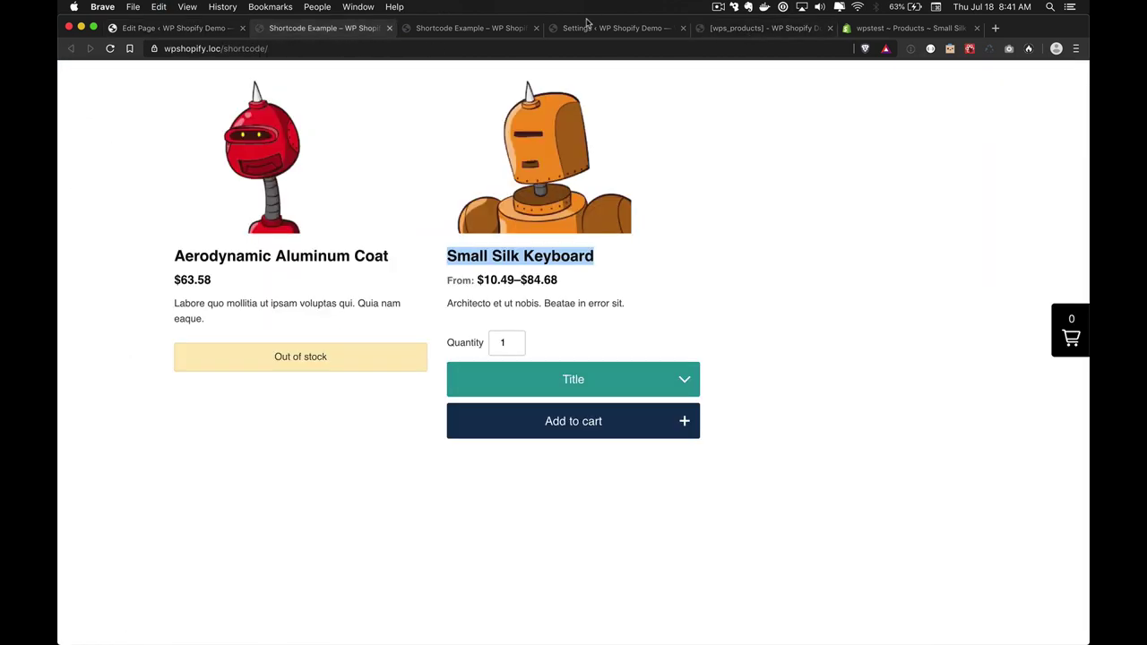
key("super+r")
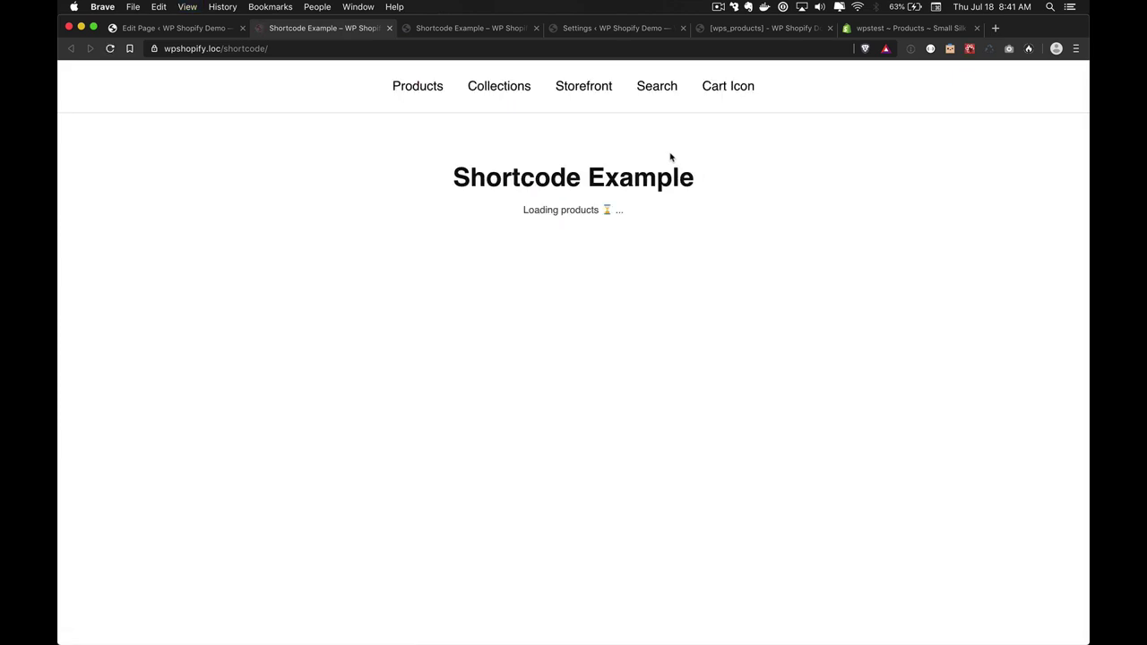
scroll(706, 302, "down", 3)
scroll(706, 302, "down", 10)
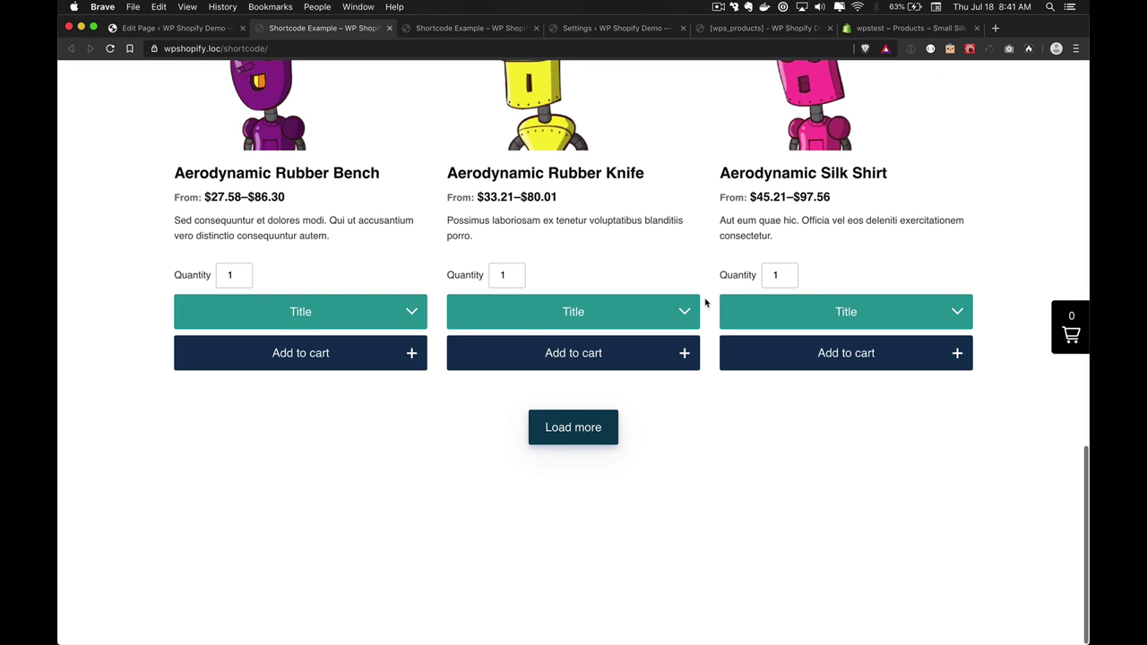
left_click(580, 439)
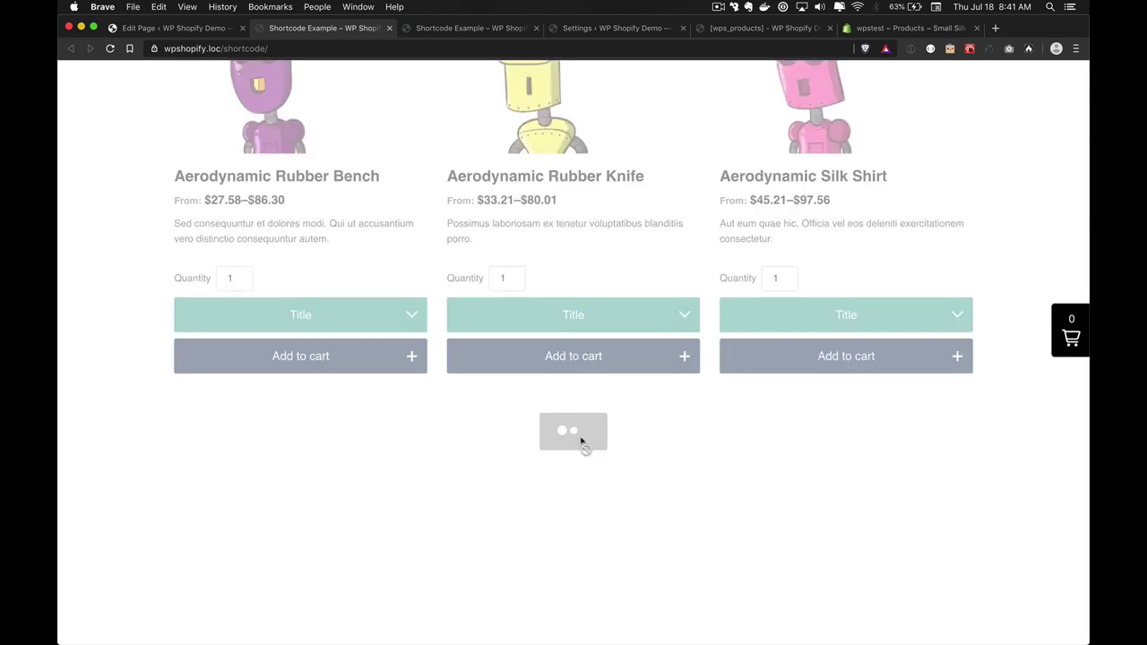
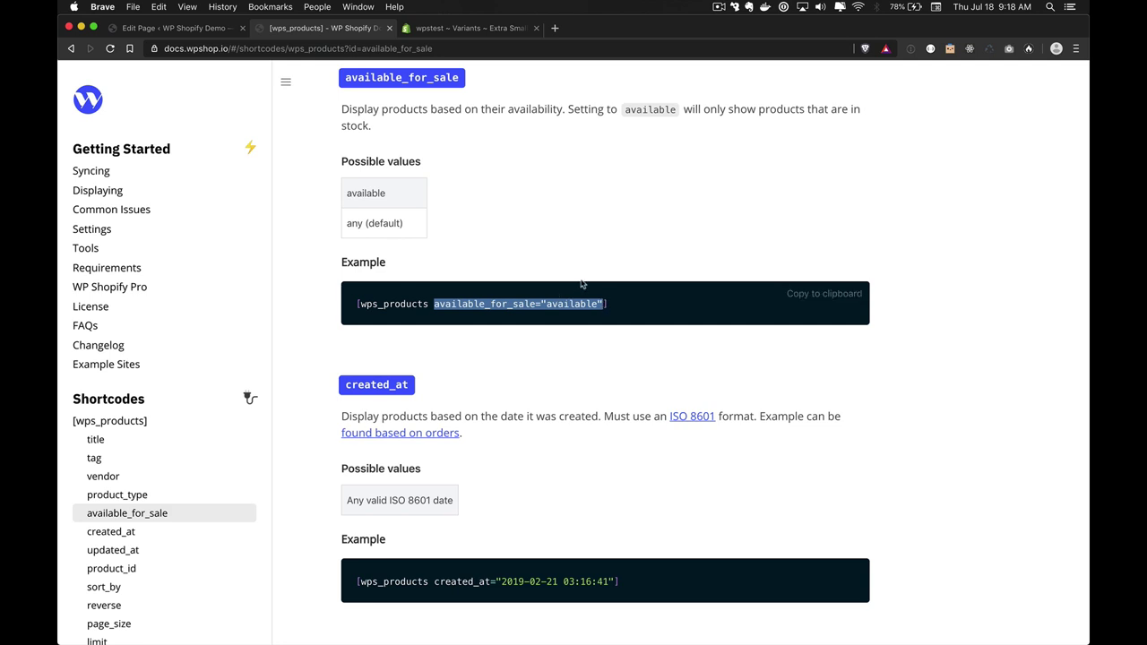
In the page editor, add available_for_sale="available" to the [wps_products] shortcode and update the page
left_click(538, 218)
key("ctrl+shift+Tab")
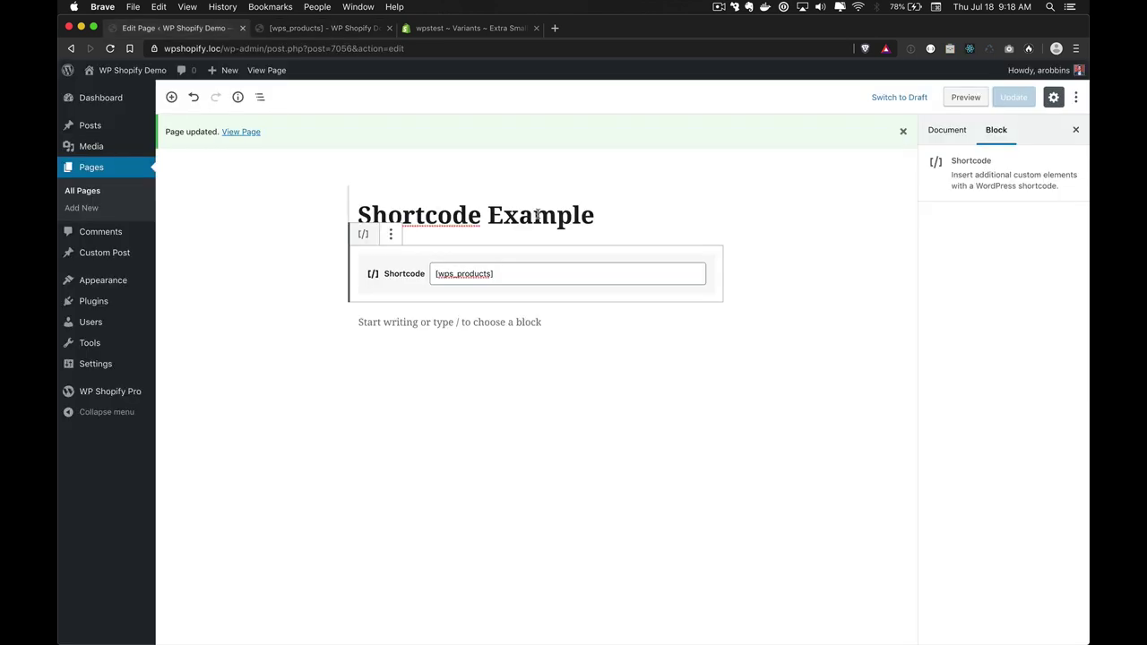
left_click(494, 274)
type("available_for_sale=\"available\"")
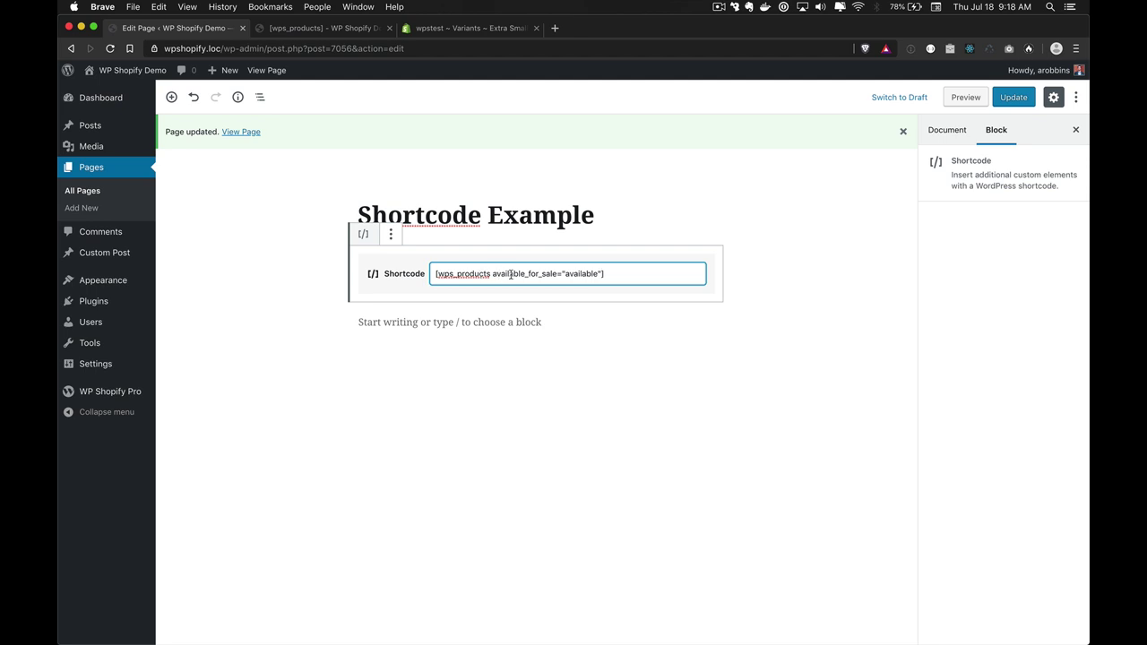
left_click(998, 95)
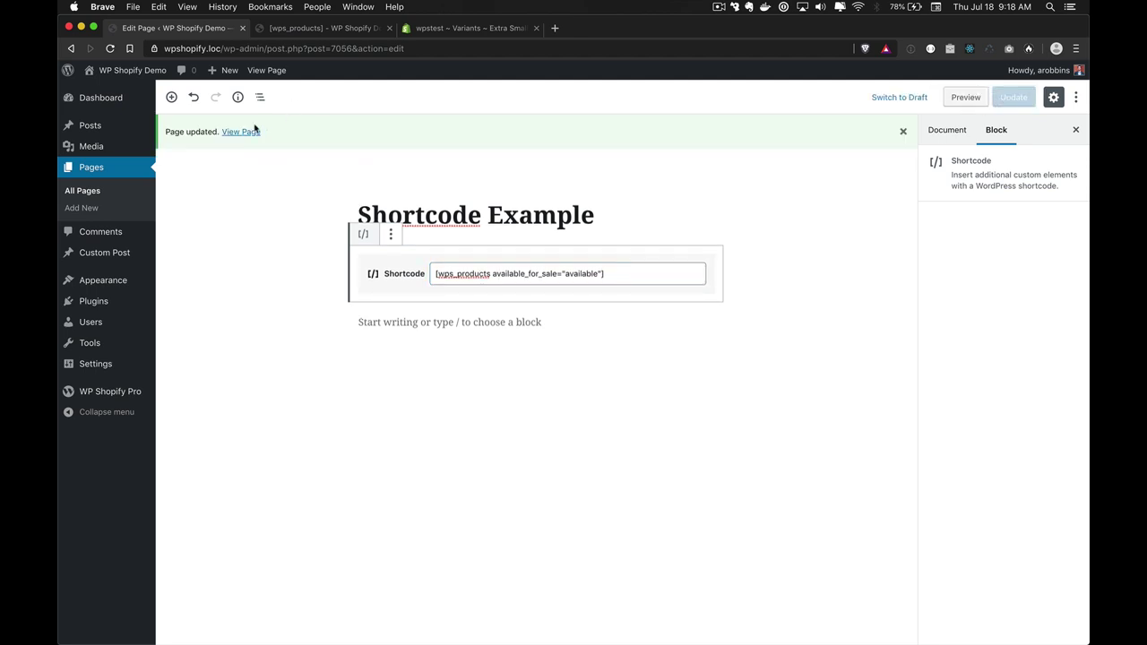
View the published Shortcode Example page and check the availability of the listed products
left_click(247, 131)
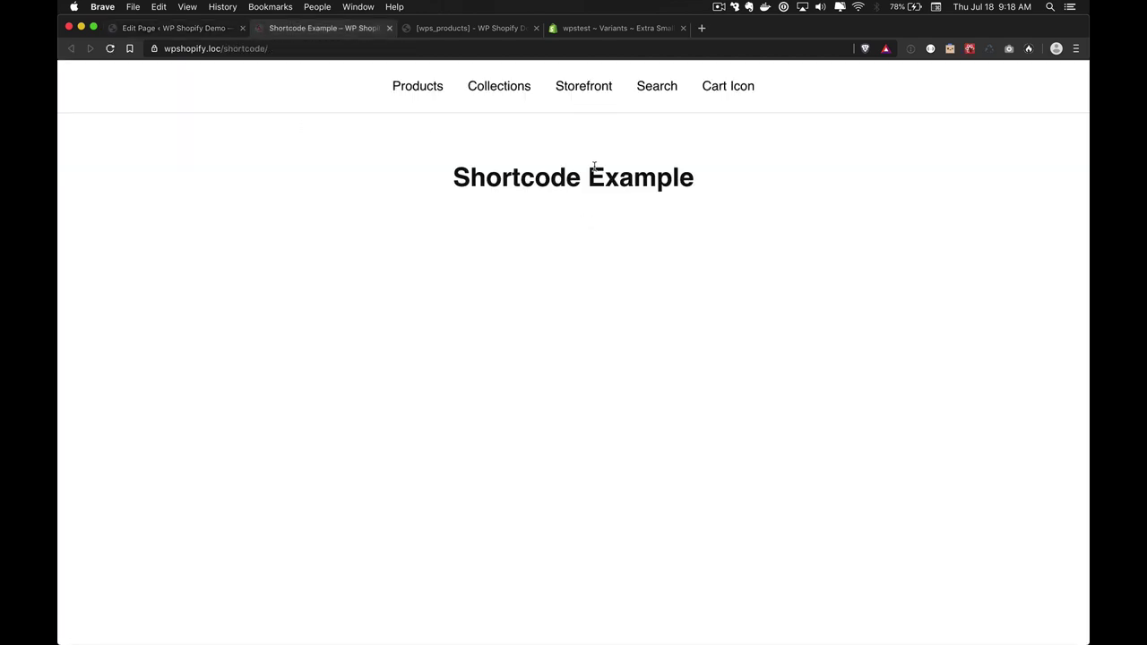
scroll(594, 167, "down", 3)
scroll(591, 320, "up", 2)
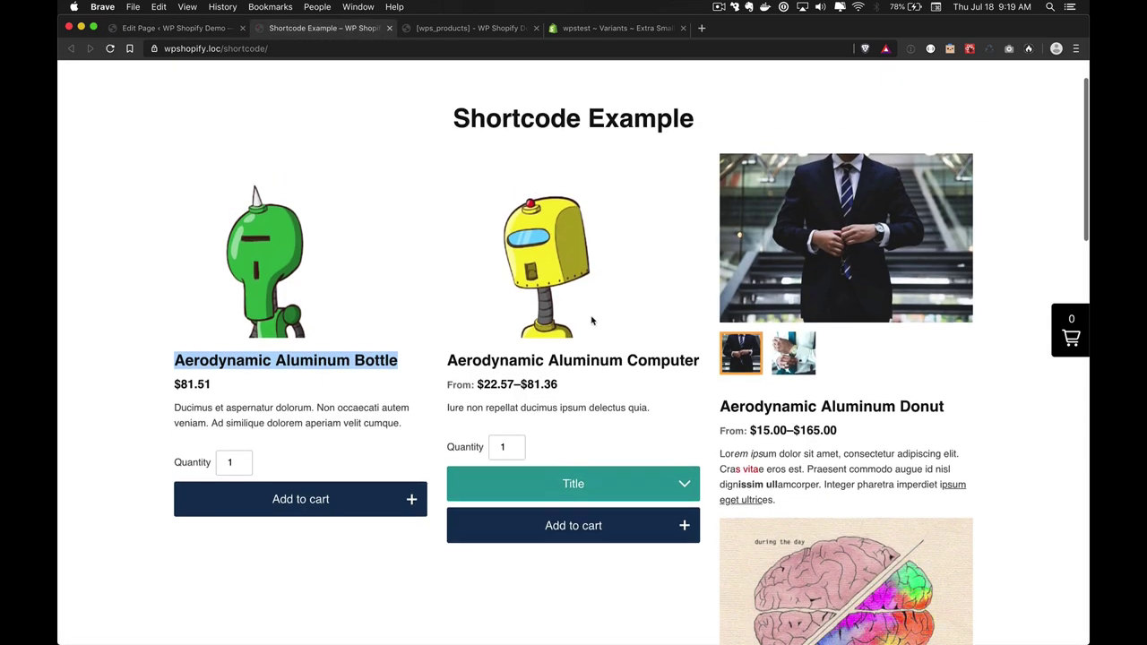
scroll(591, 320, "down", 15)
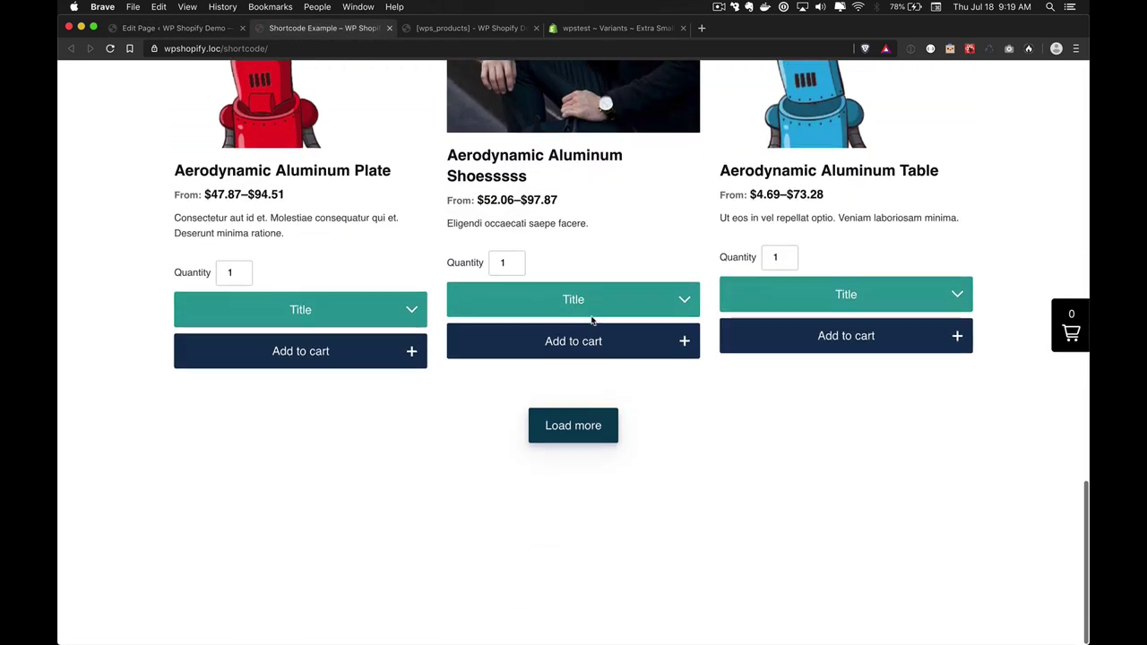
scroll(592, 319, "up", 10)
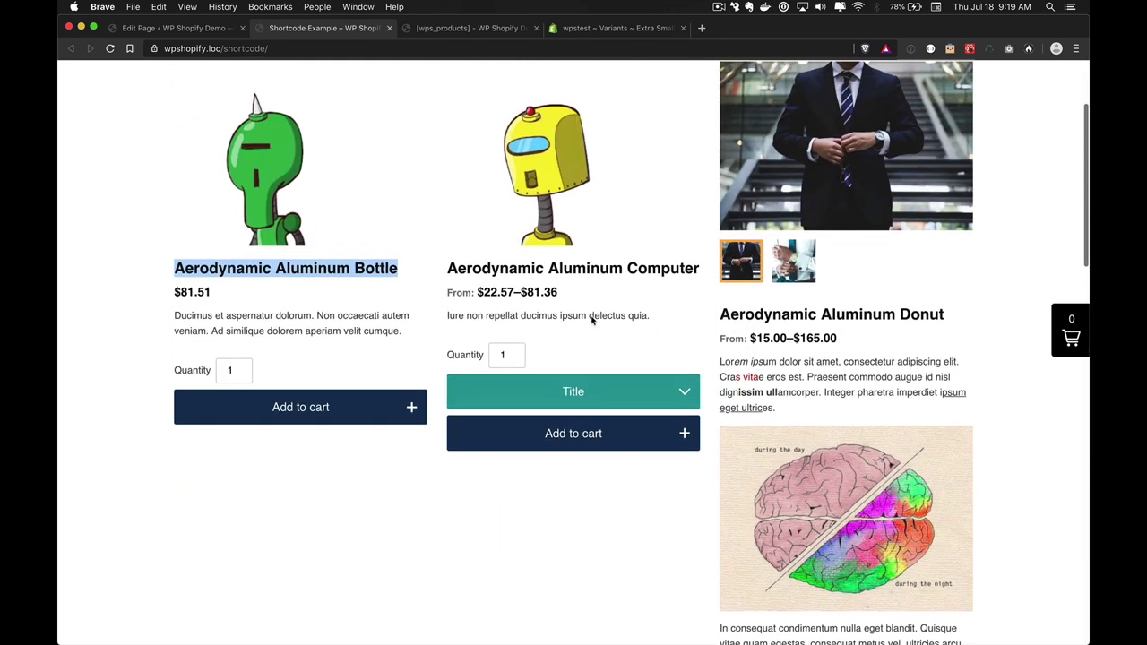
scroll(591, 320, "up", 3)
Remove the available_for_sale attribute in the page editor, leaving the plain [wps_products] shortcode, and update the page
key("ctrl+shift+Tab")
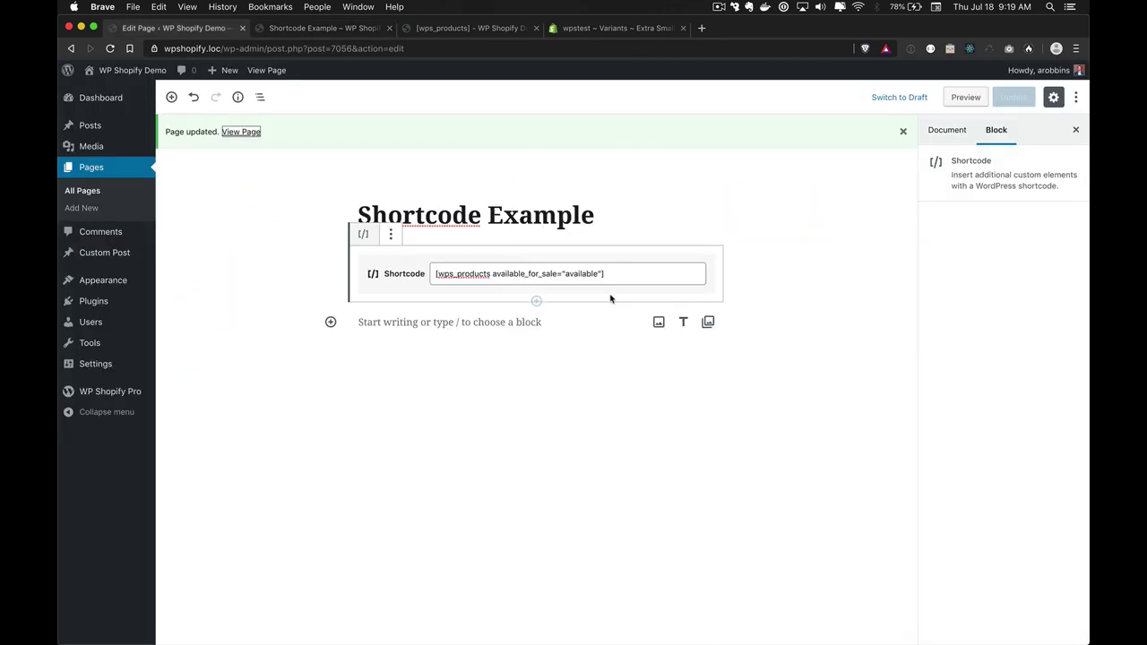
double_click(588, 275)
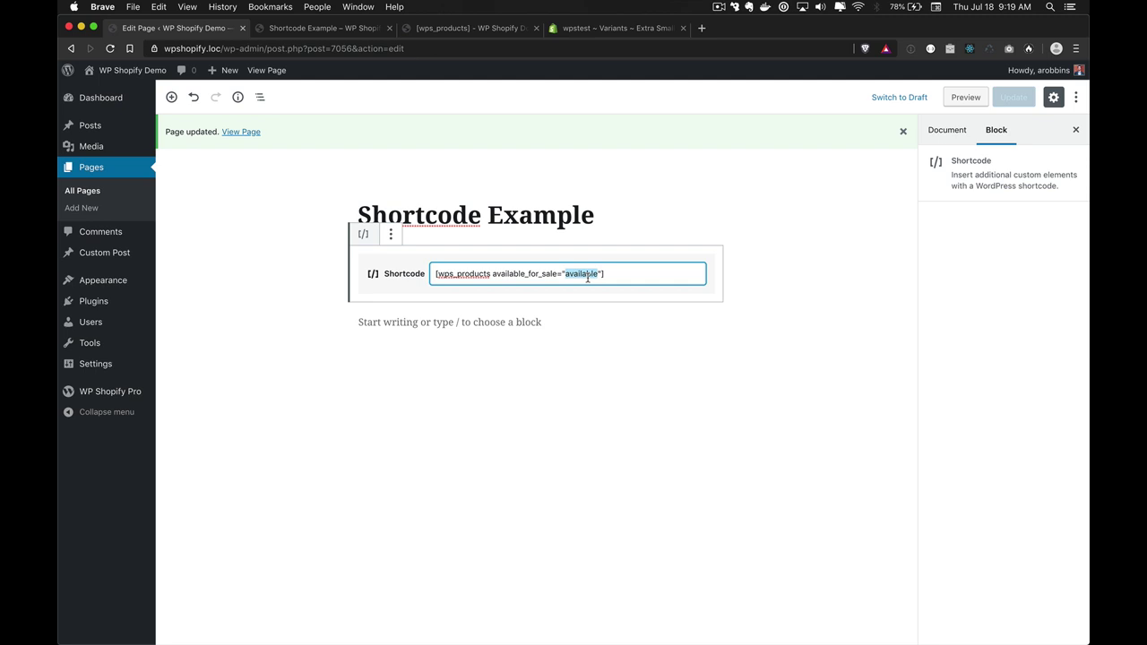
key("BackSpace")
left_click_drag(574, 274, 491, 274)
key("BackSpace")
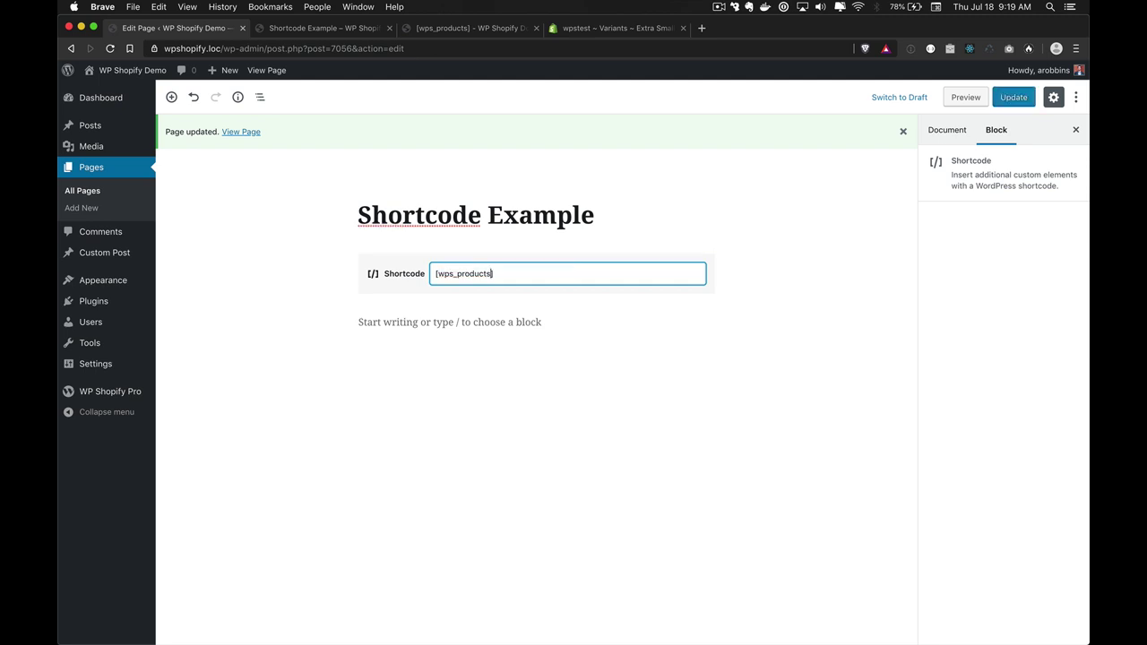
type("]")
left_click(1007, 99)
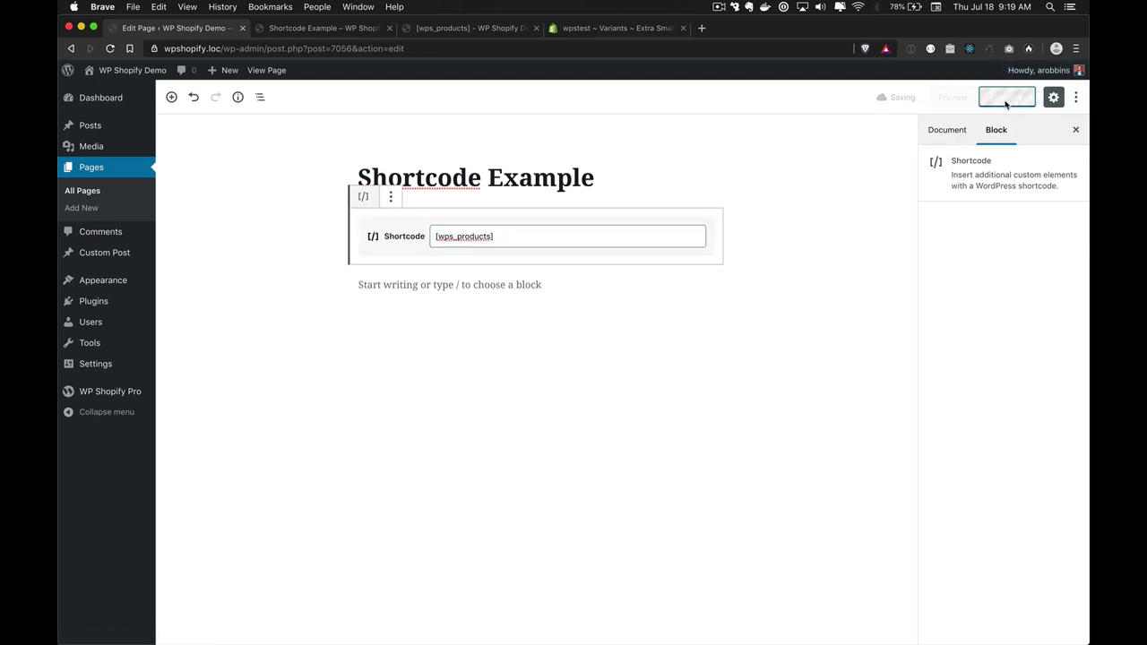
Reload the Shortcode Example page and check its unfiltered listing for out-of-stock products
key("ctrl+Tab")
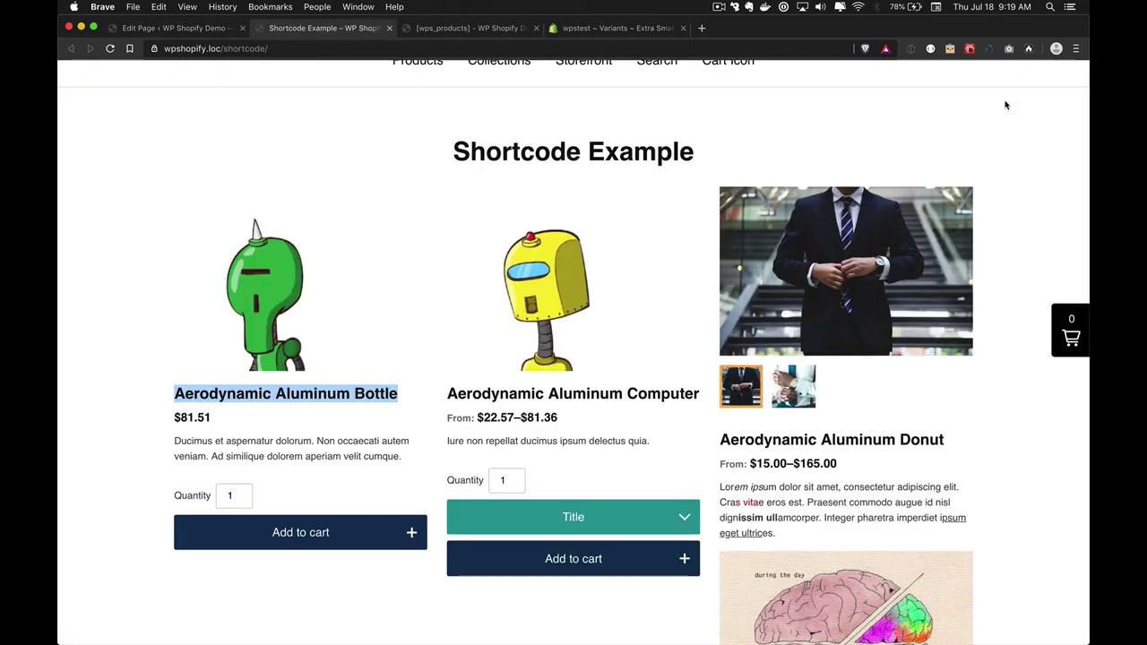
key("super+r")
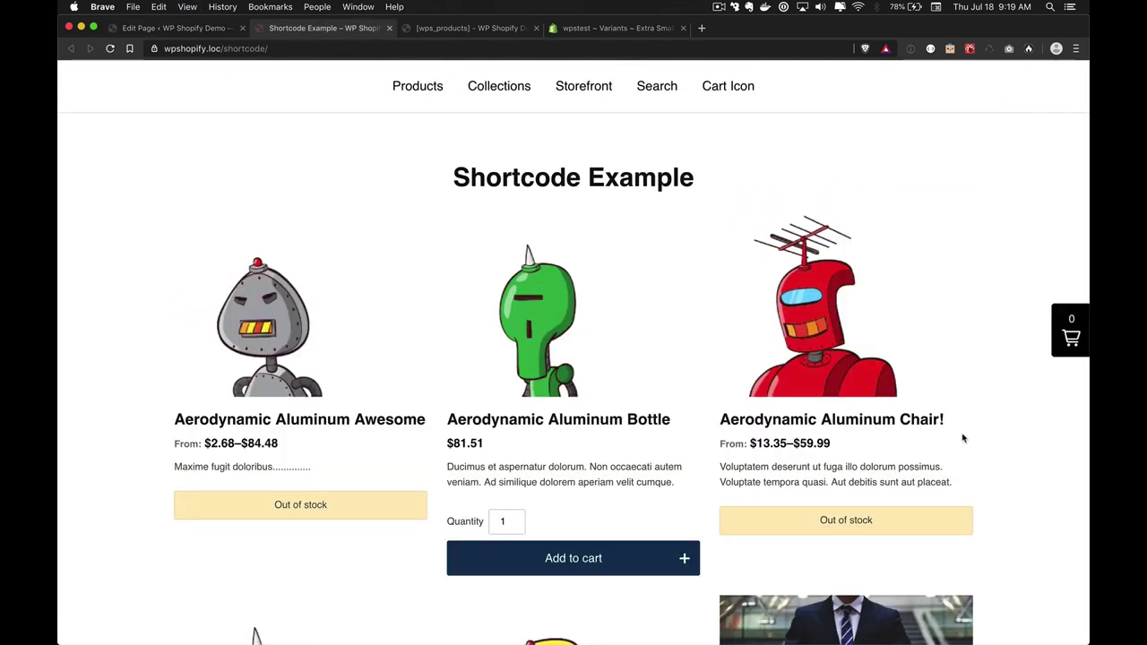
scroll(799, 533, "down", 1)
scroll(798, 532, "down", 1)
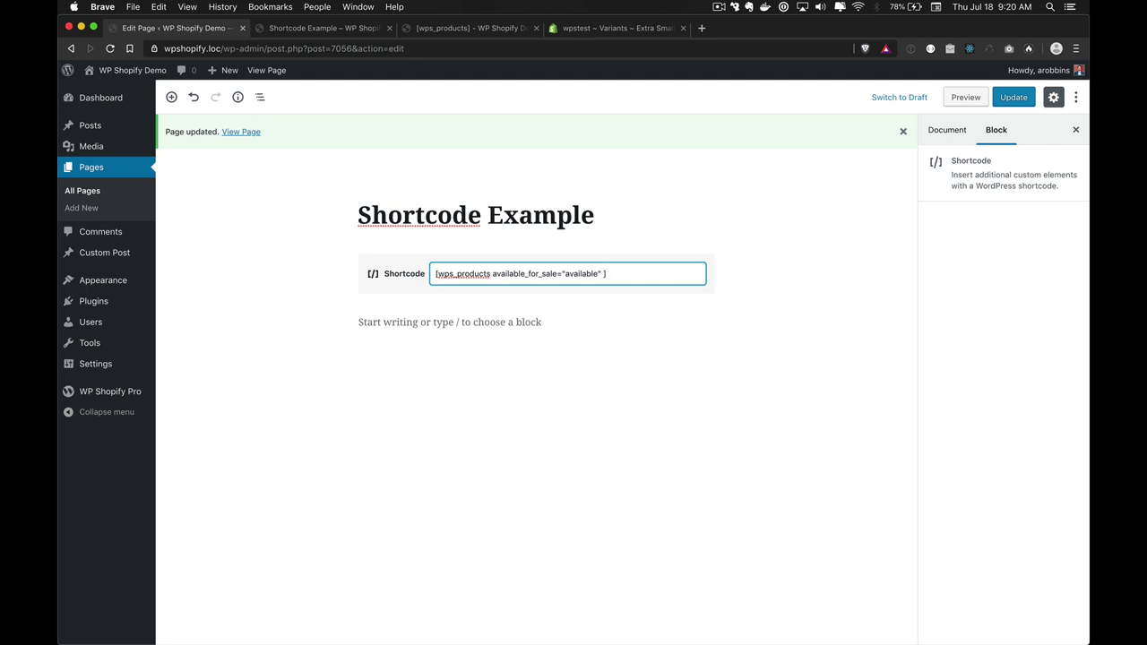
Add tag="voluptas" and connective="and" after the shortcode's available_for_sale attribute and update the page
type("tag=\"\"")
key("Left")
type("voluptas")
key("Right")
type("con")
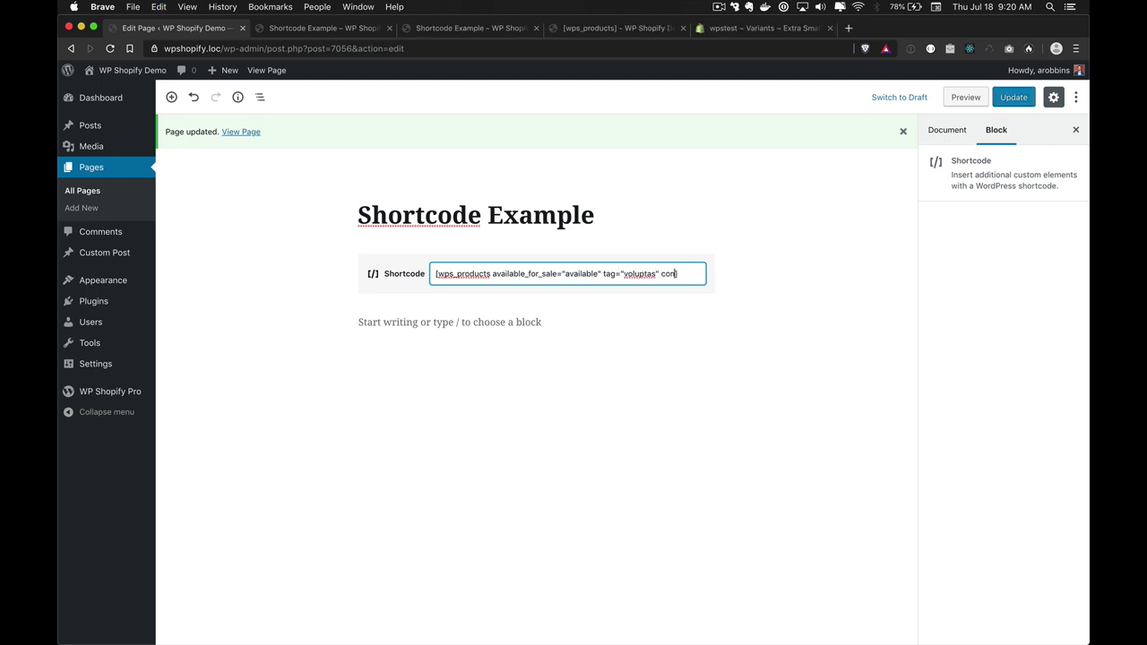
type("nective=\"\"")
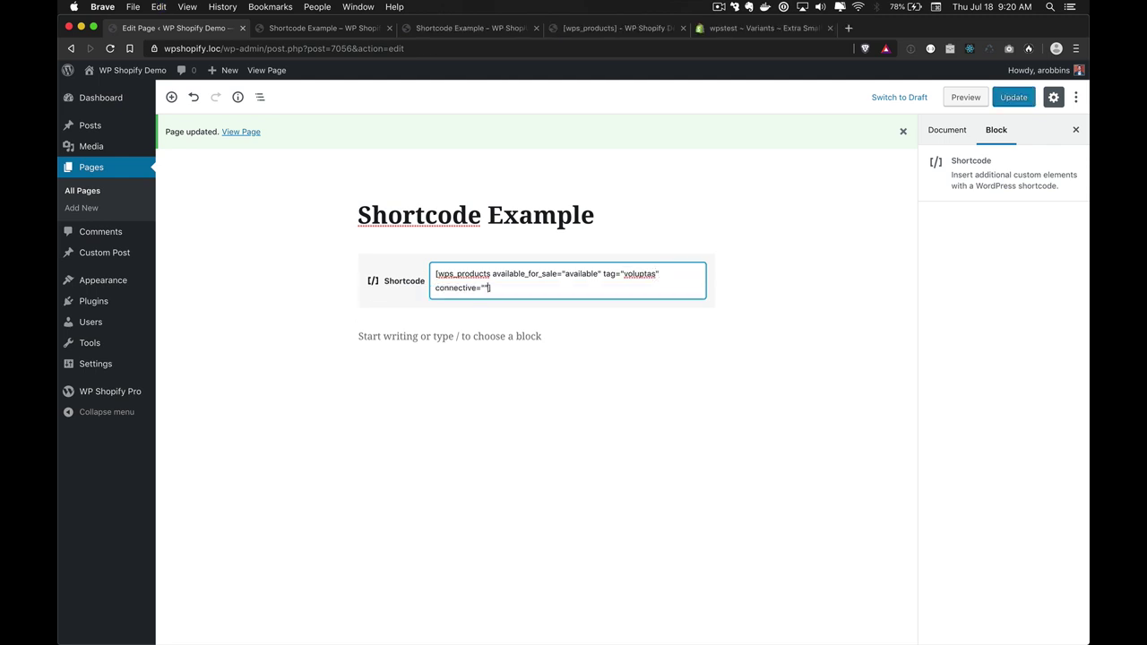
key("Left")
type("and")
left_click(1013, 97)
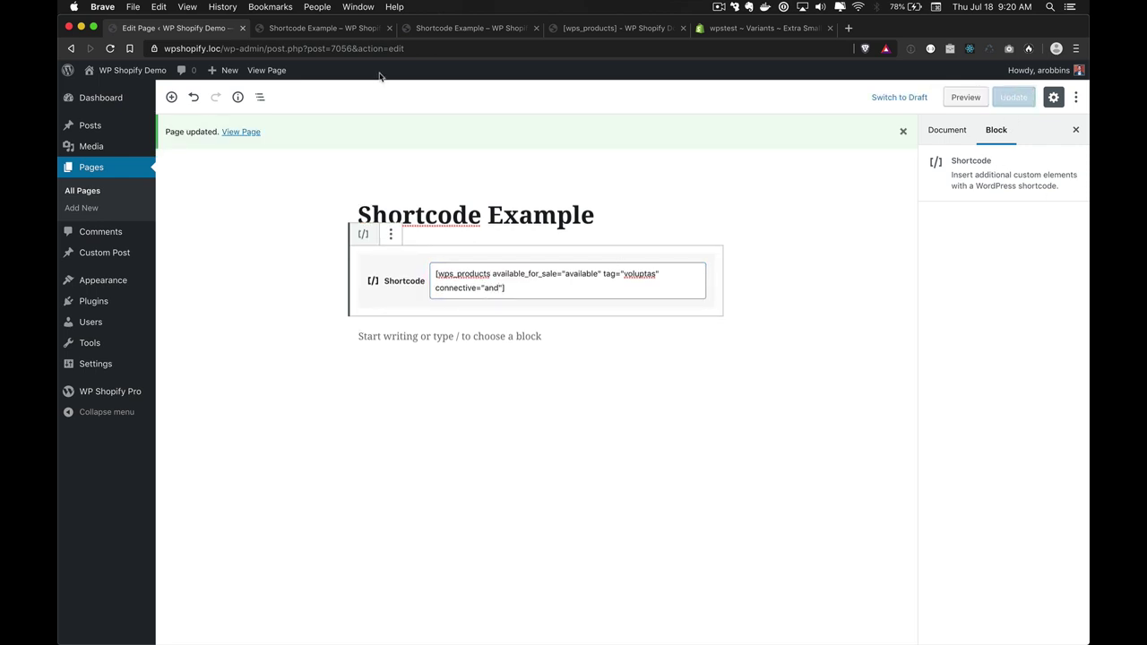
Reload the Shortcode Example page and look through the products matching both the availability and tag filters
key("super+2")
key("super+r")
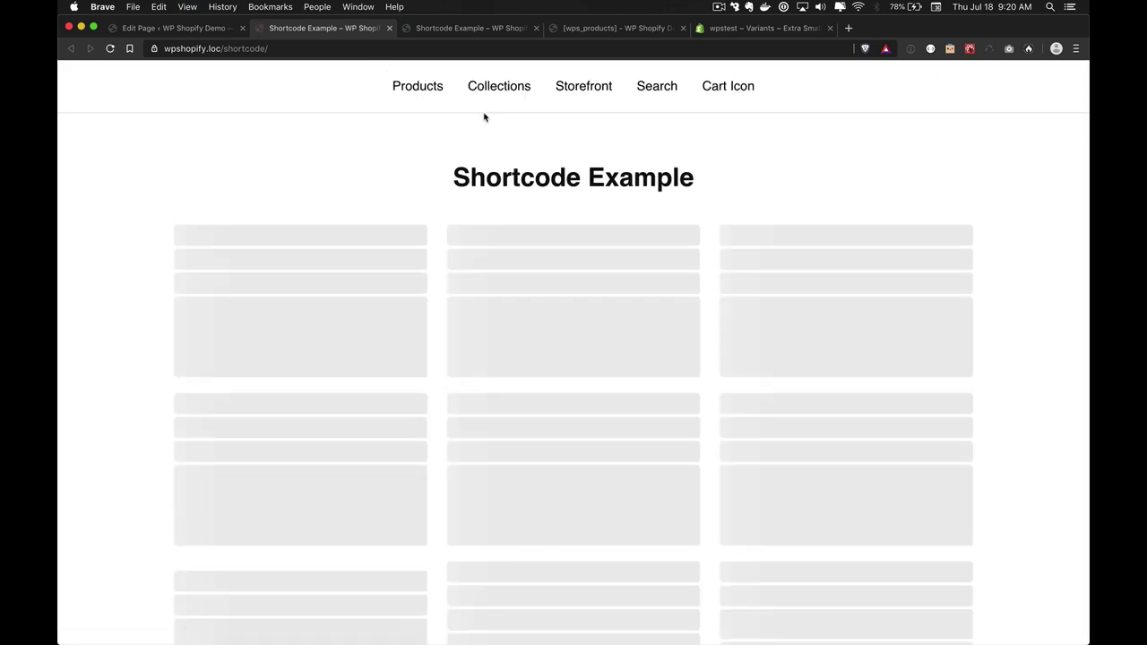
scroll(440, 186, "down", 6)
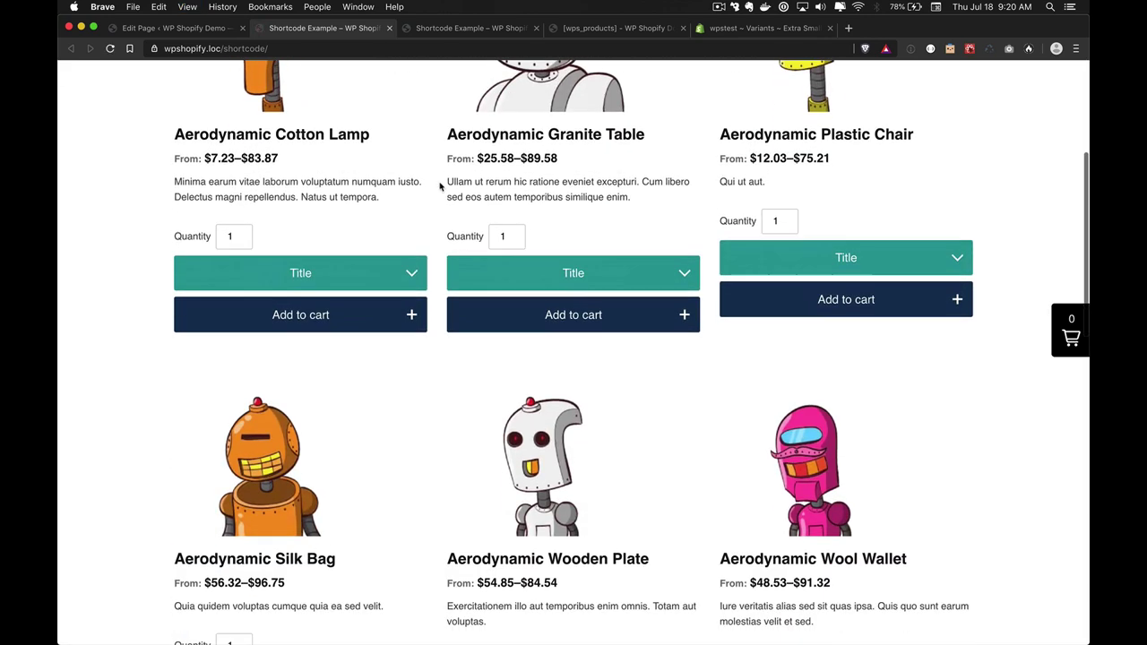
Return to the page editor and review the shortcode's tag and available_for_sale values
scroll(440, 187, "up", 6)
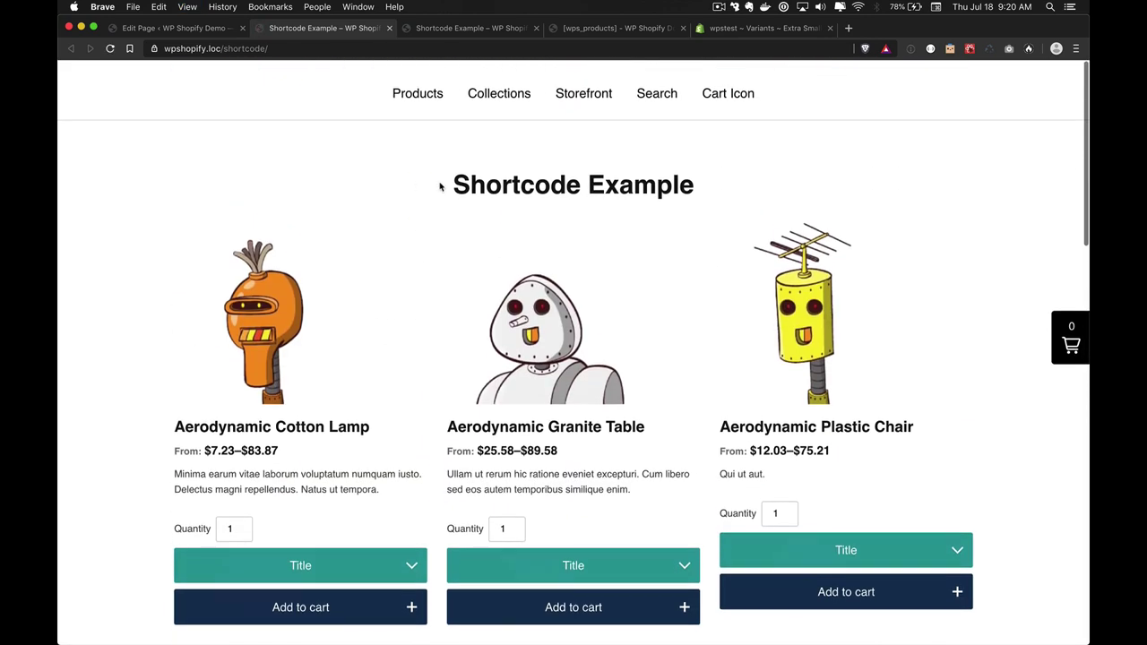
key("ctrl+shift+Tab")
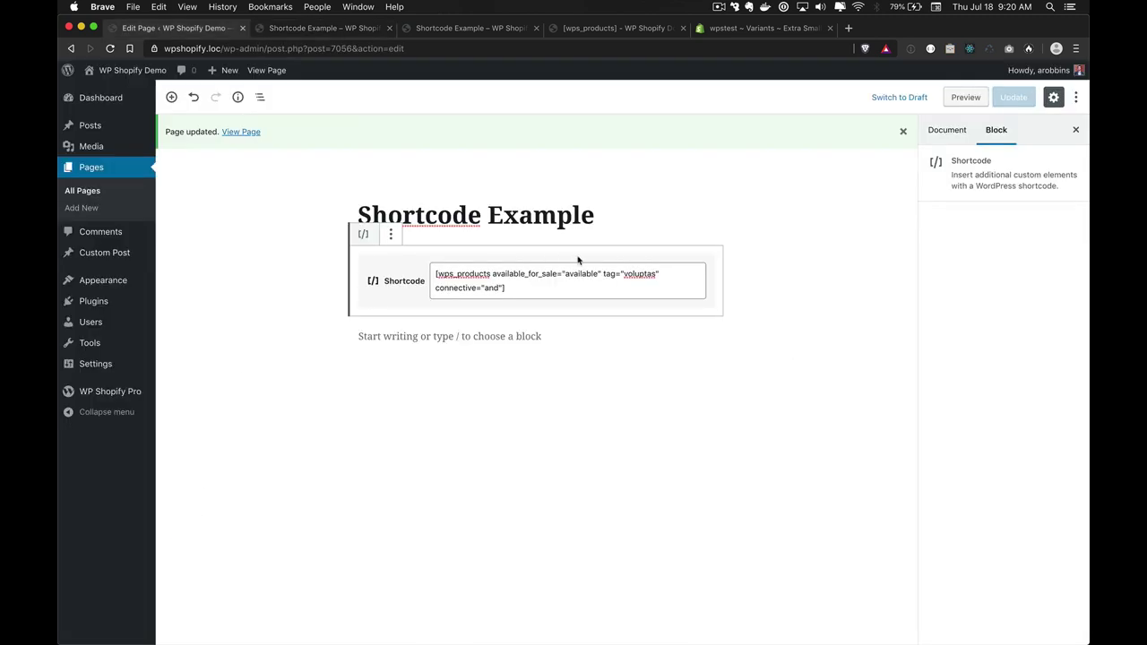
double_click(638, 273)
double_click(578, 273)
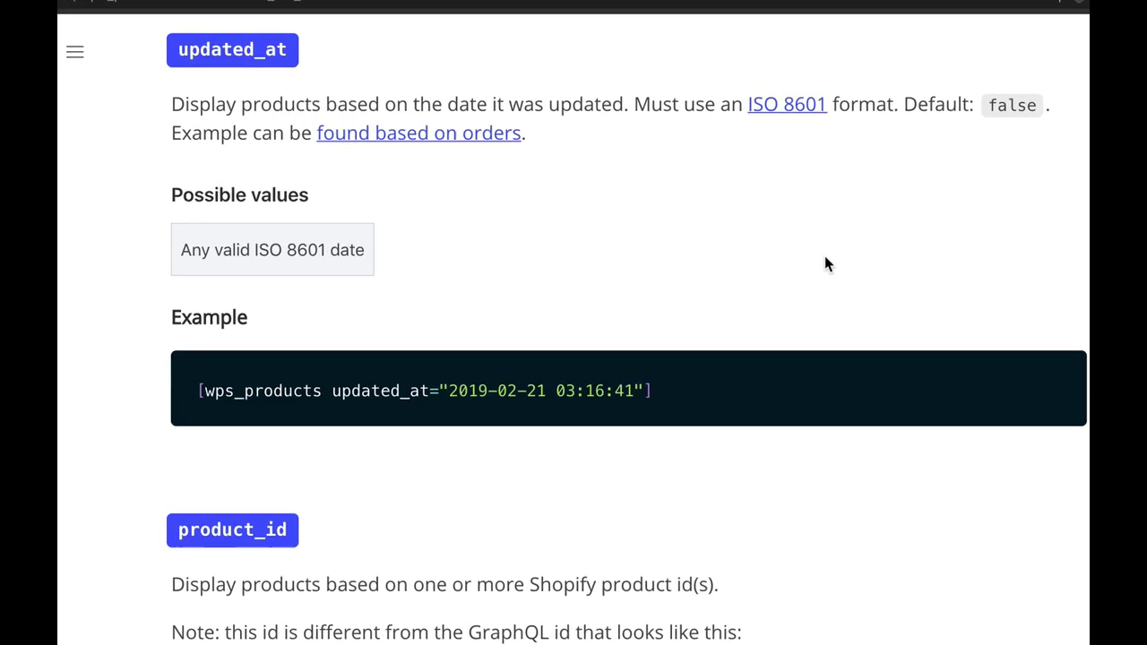
Read the created_at and updated_at sections of the [wps_products] documentation, including the example's date format
scroll(718, 204, "up", 4)
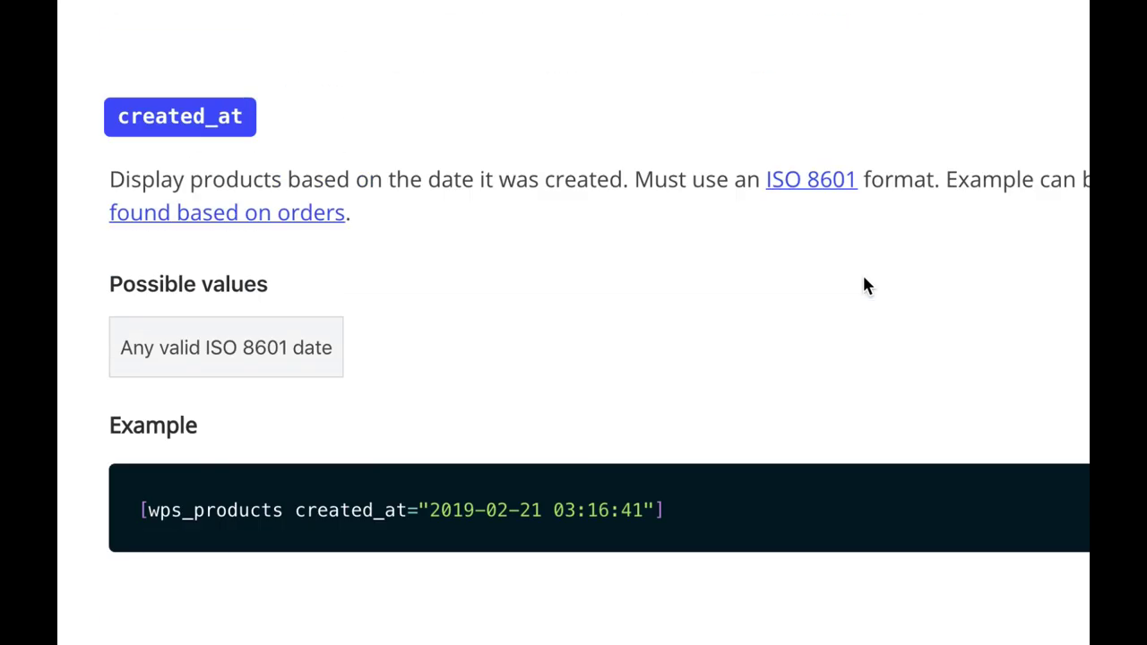
scroll(866, 285, "down", 1)
scroll(488, 189, "down", 3)
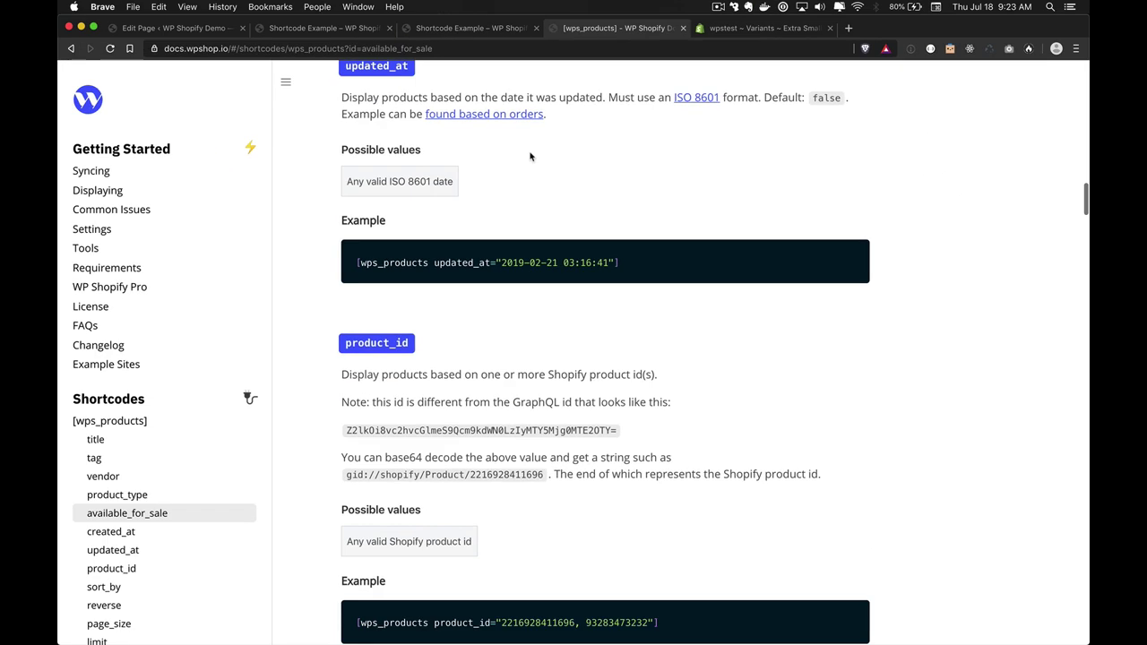
scroll(530, 154, "up", 1)
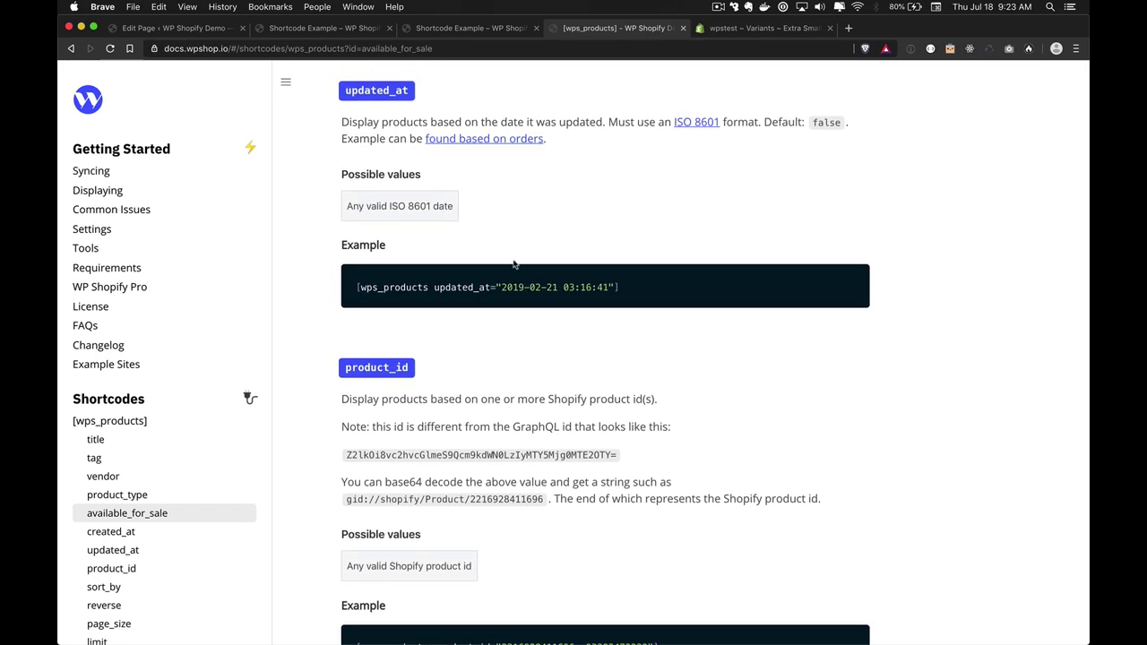
left_click_drag(502, 288, 610, 287)
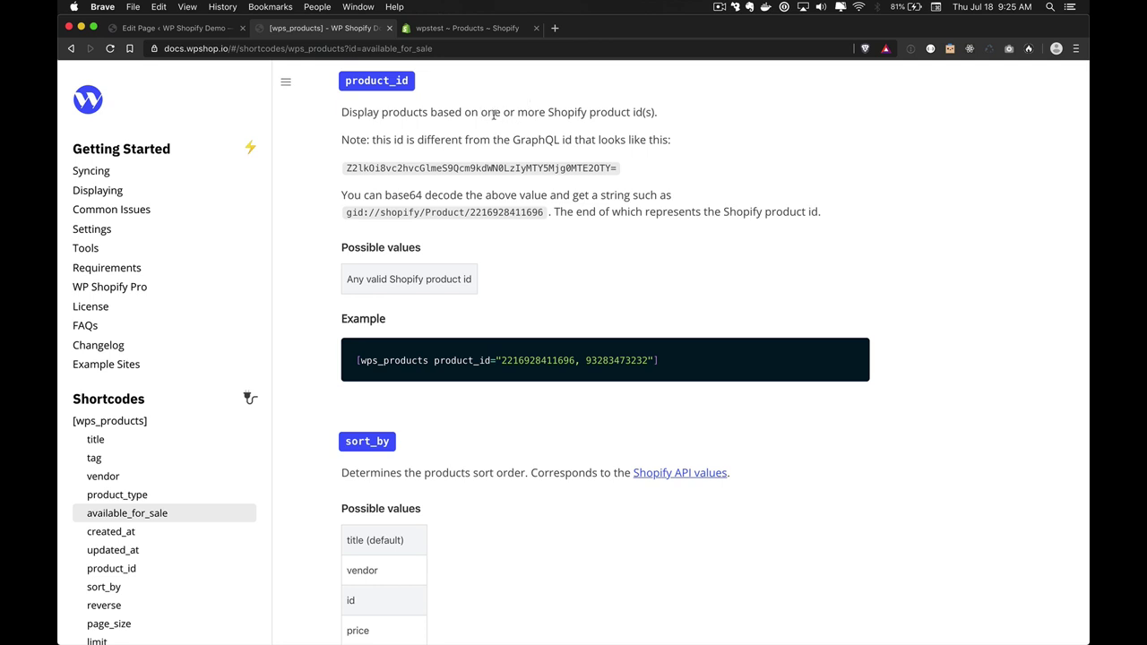
Check the product_id example, open the Aerodynamic Aluminum Keyboard product in the Shopify admin and locate the product ID in its URL
double_click(543, 360)
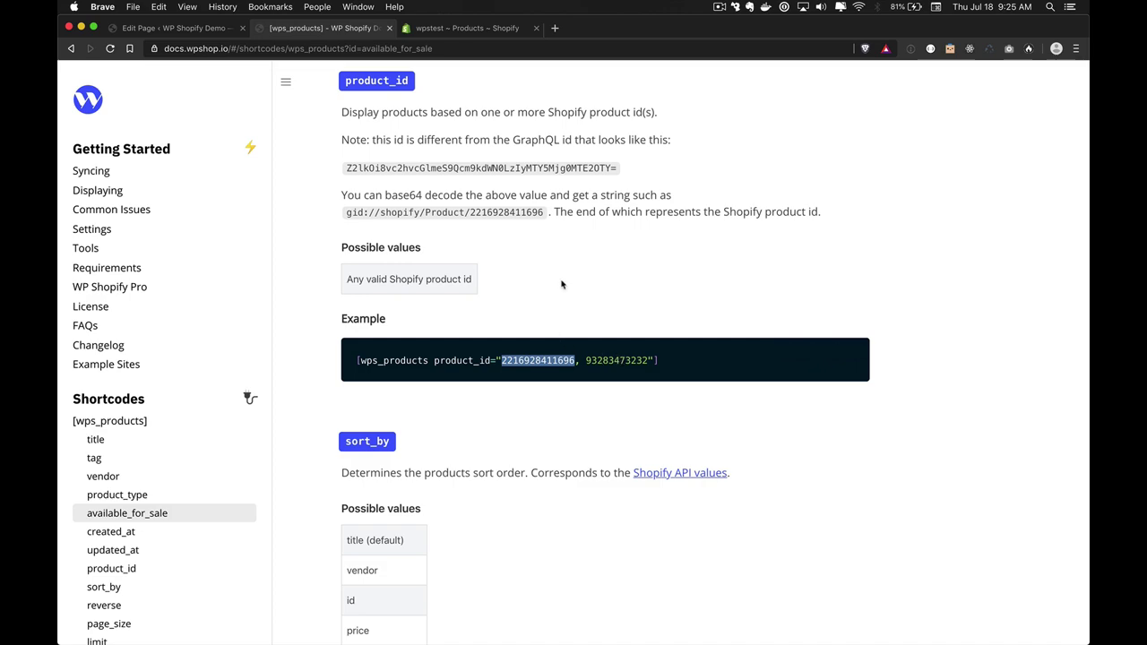
left_click(468, 29)
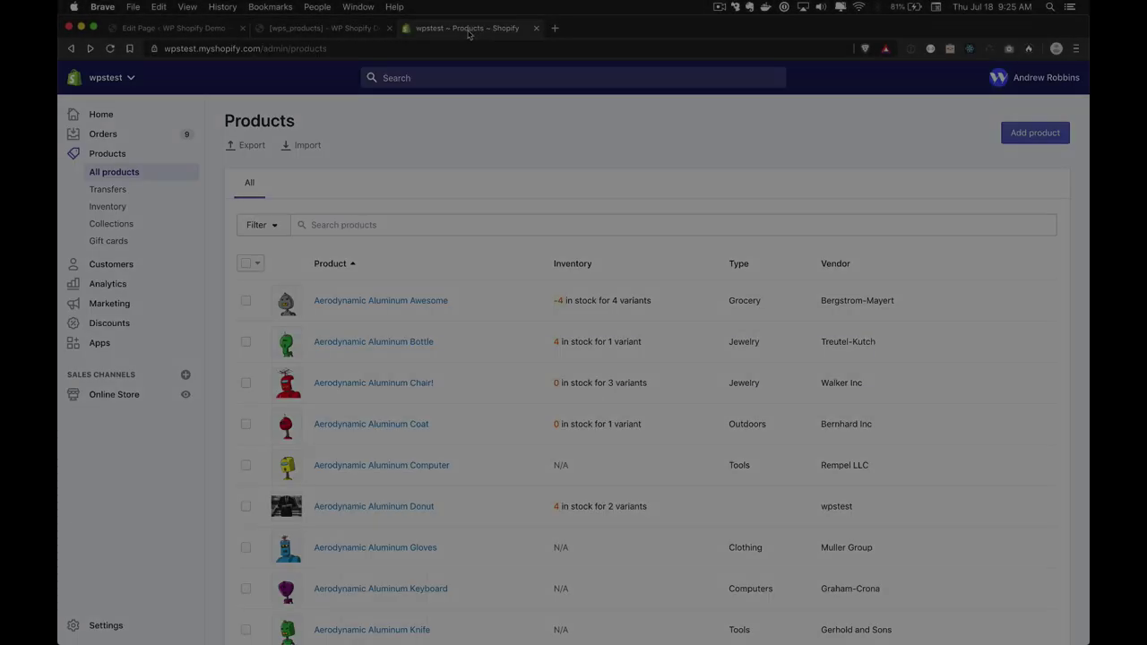
scroll(490, 492, "down", 1)
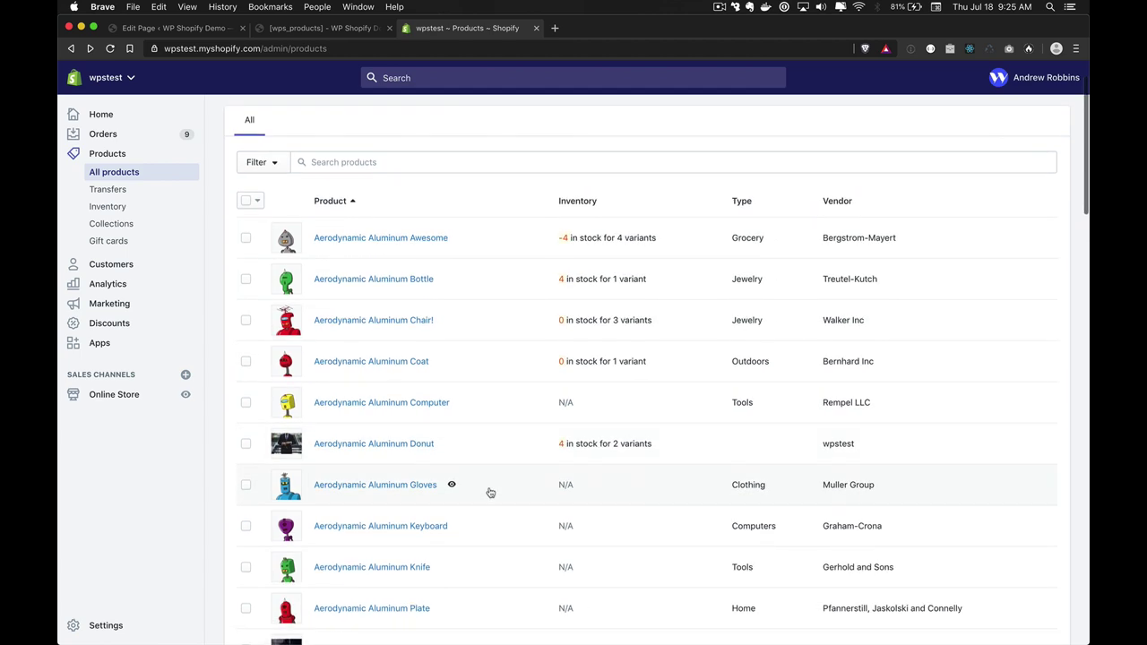
left_click(493, 534)
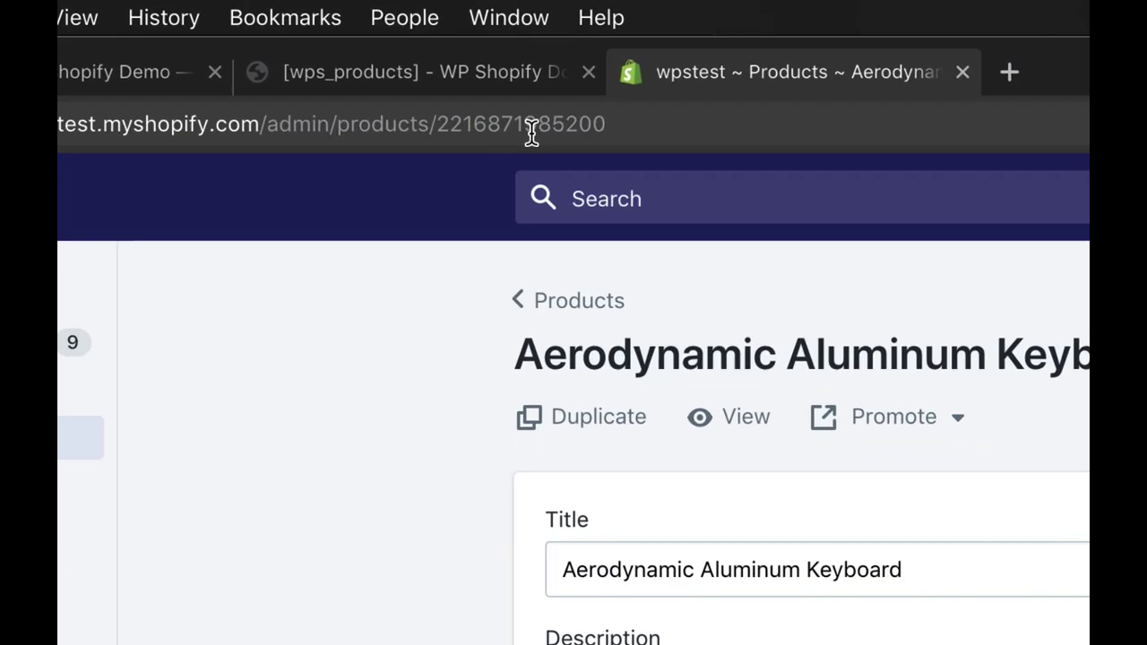
double_click(337, 50)
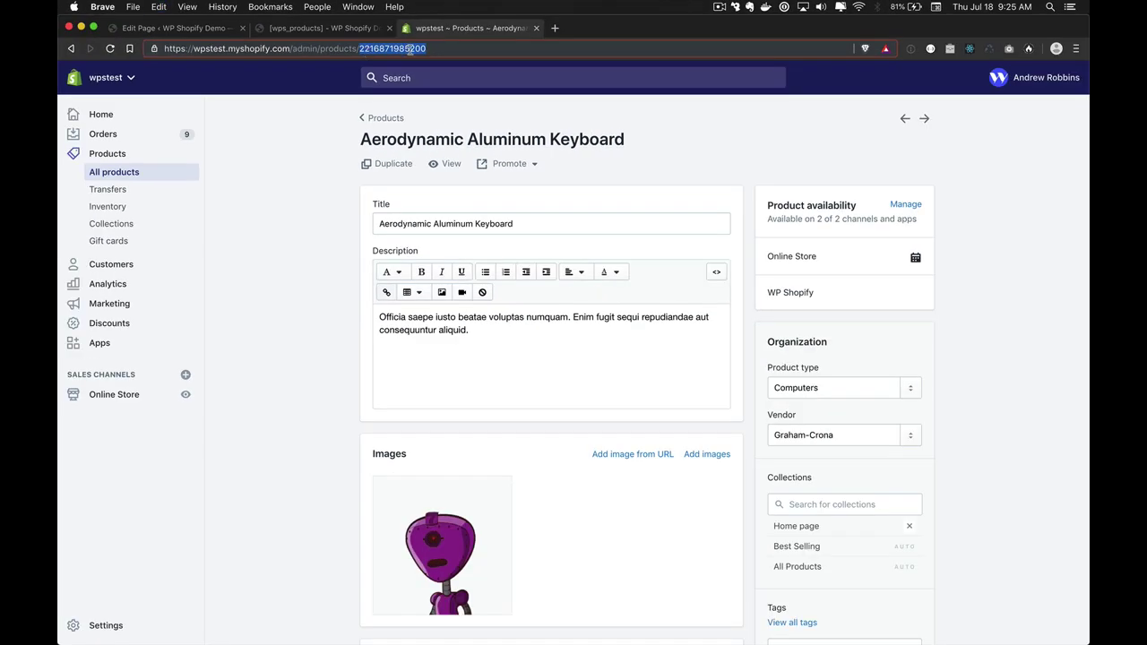
Return to the documentation and examine the first ID in the product_id example
left_click(311, 28)
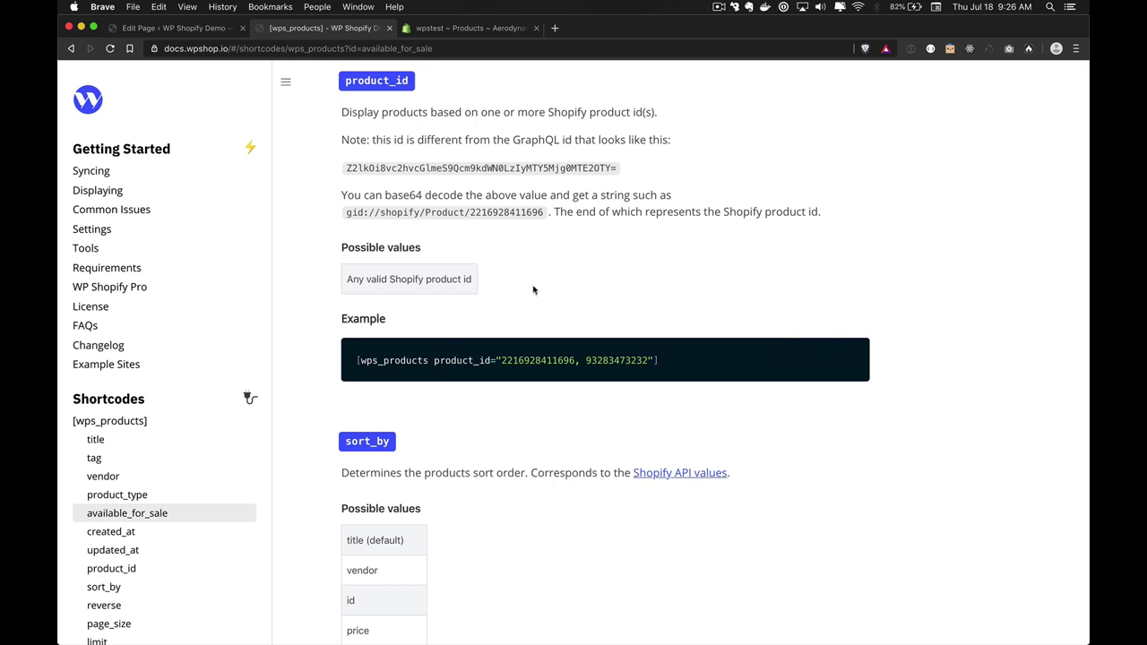
double_click(544, 359)
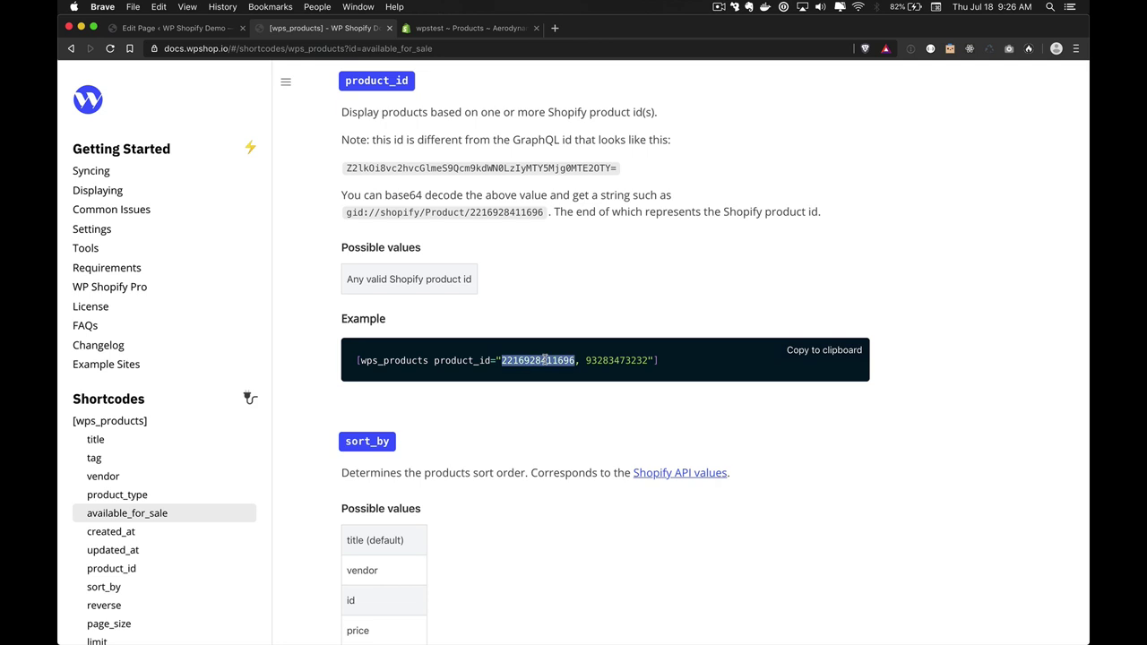
left_click(551, 281)
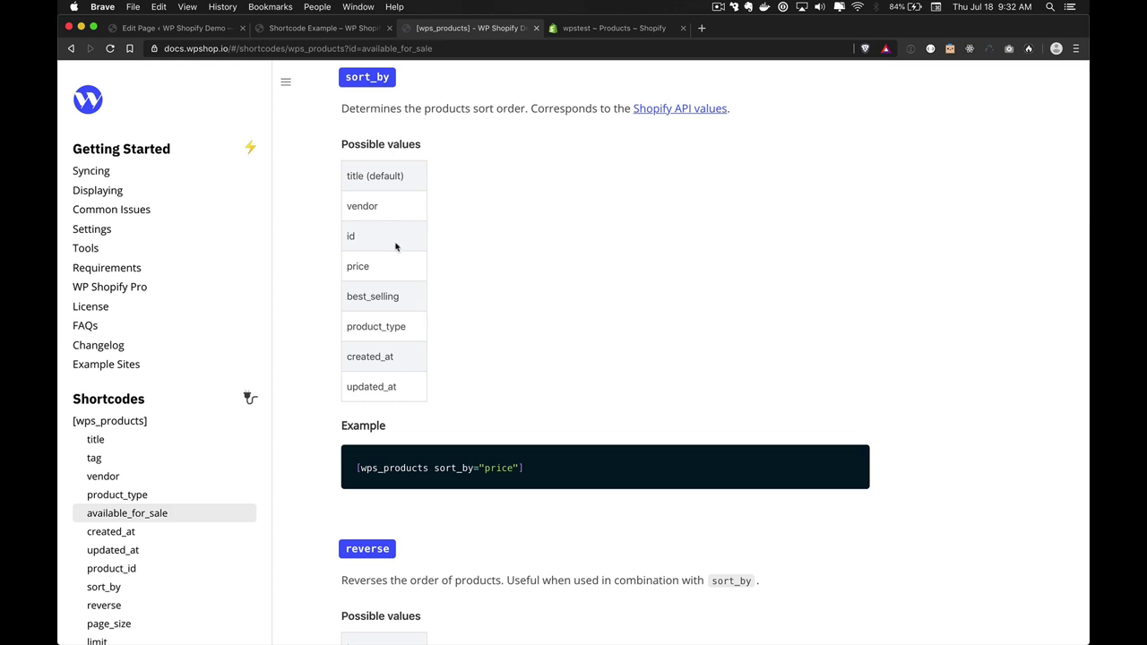
Copy the price value from the sort_by documentation into the page's shortcode as sort_by="price" and update the page
double_click(359, 267)
key("super+c")
key("super+1")
key("super+v")
left_click(1014, 98)
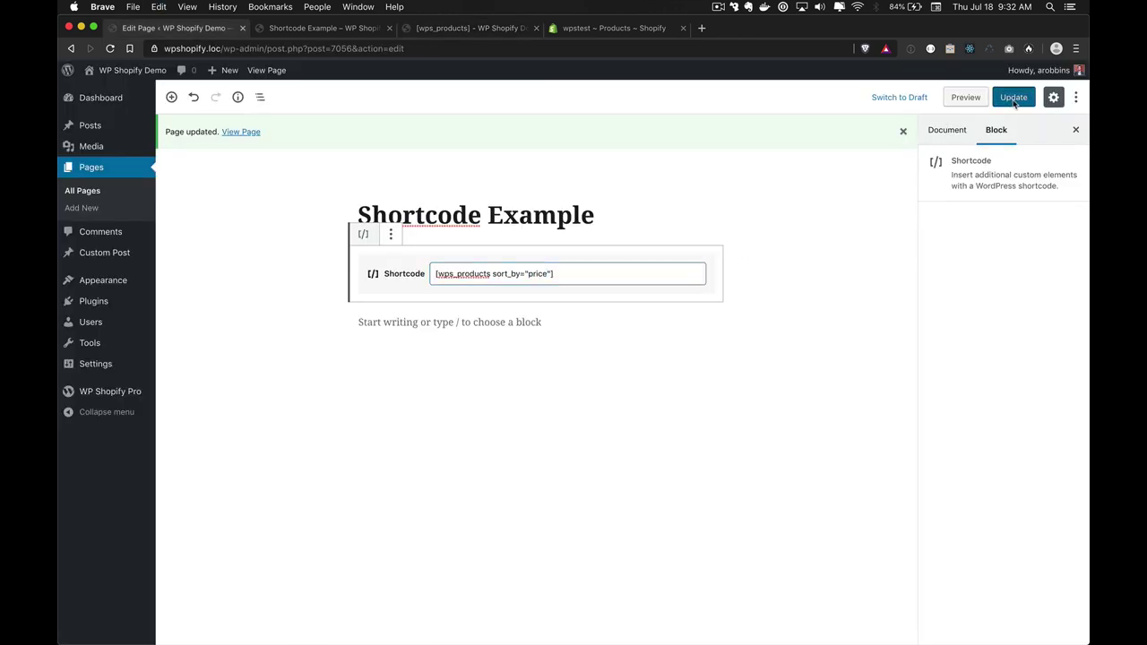
Reload the Shortcode Example page and check the product prices in the sorted listing
key("super+3")
key("super+2")
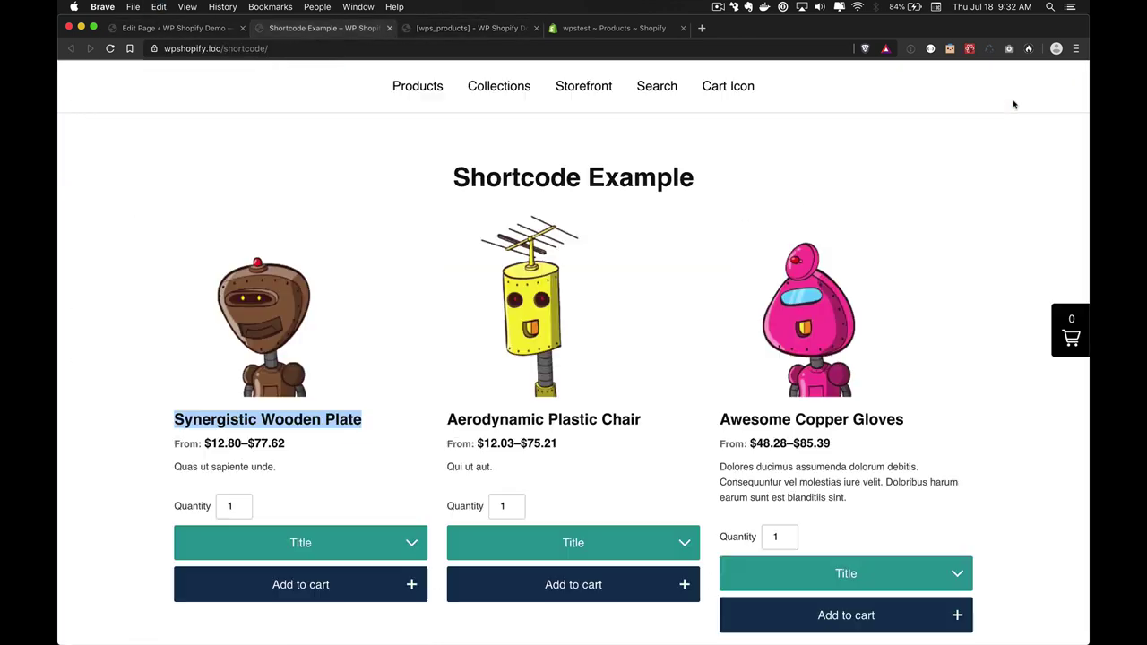
key("super+r")
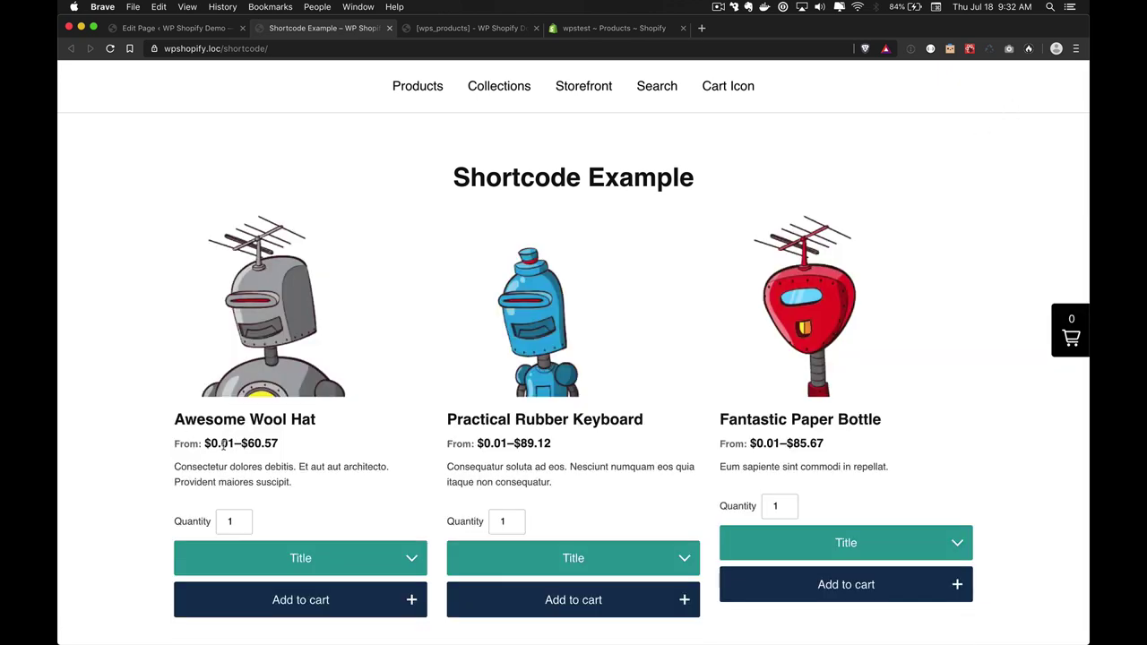
left_click_drag(221, 445, 275, 445)
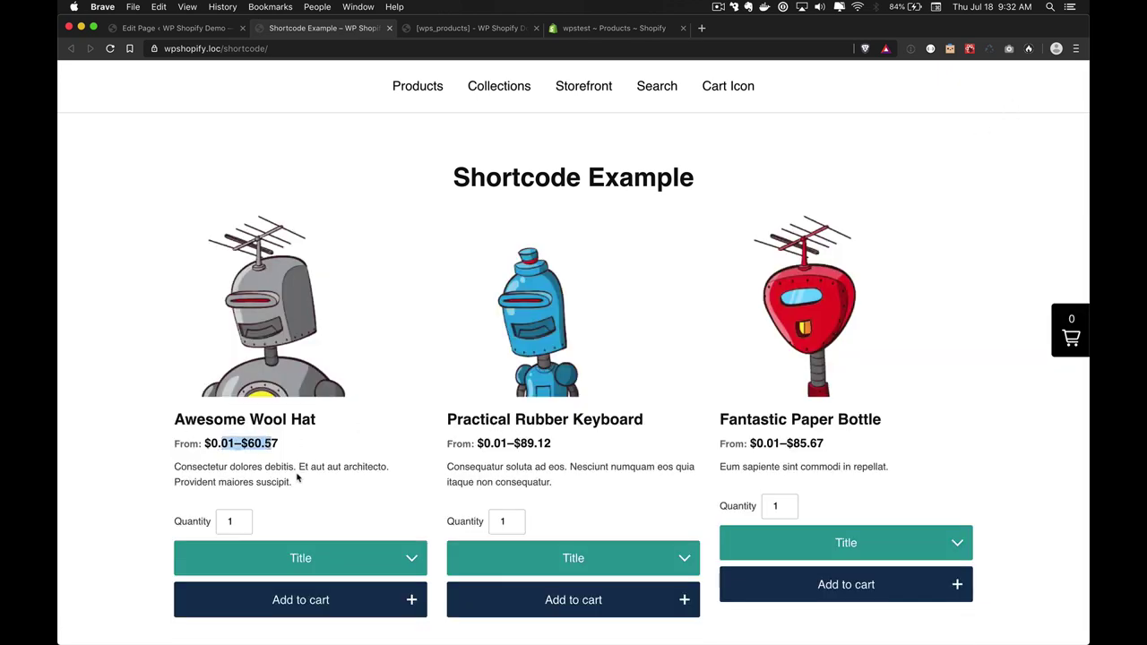
left_click(256, 446)
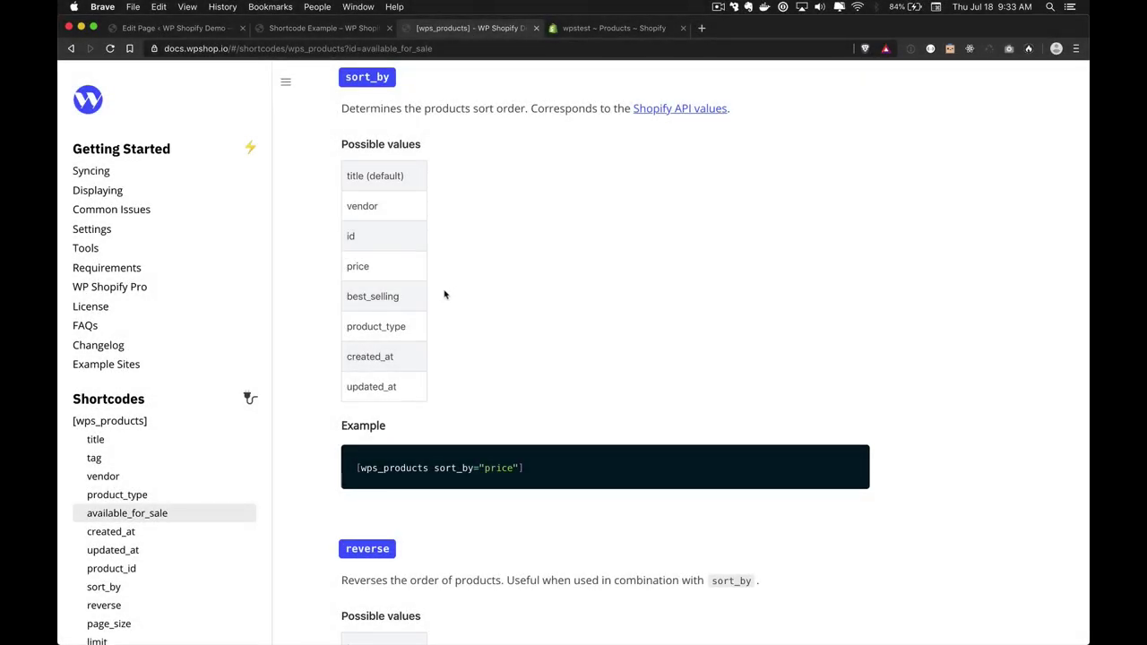
Copy best_selling from the sort_by documentation, set the shortcode's sort_by value to "best_selling" and update the page
double_click(380, 297)
key("super+c")
key("ctrl+shift+Tab")
key("ctrl+shift+Tab")
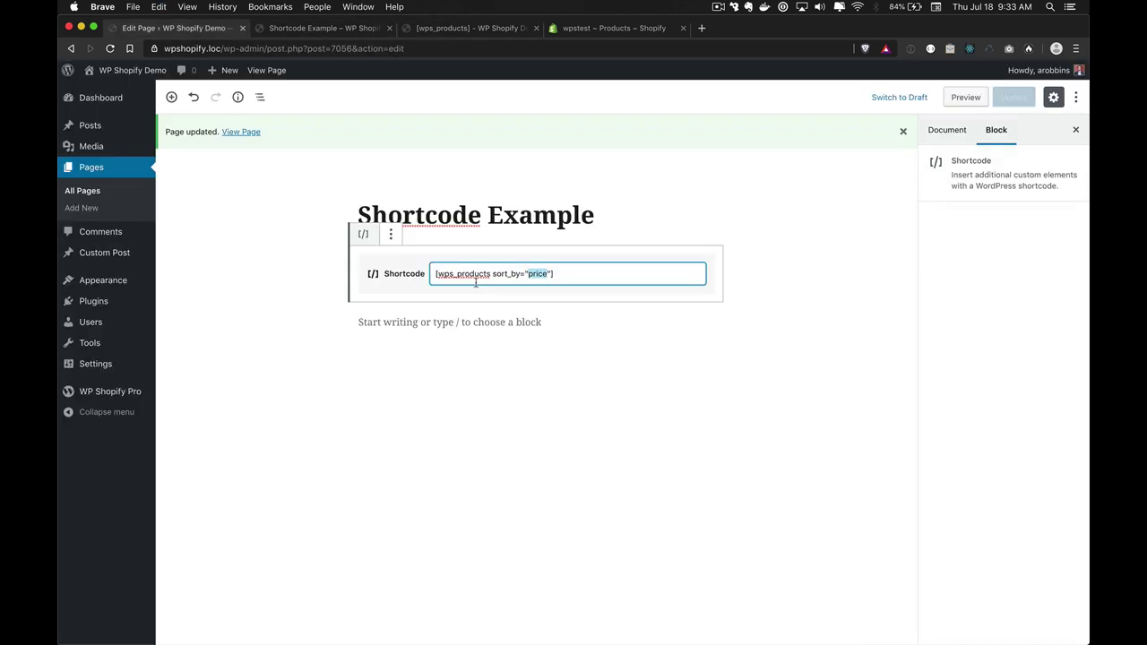
double_click(533, 274)
key("super+v")
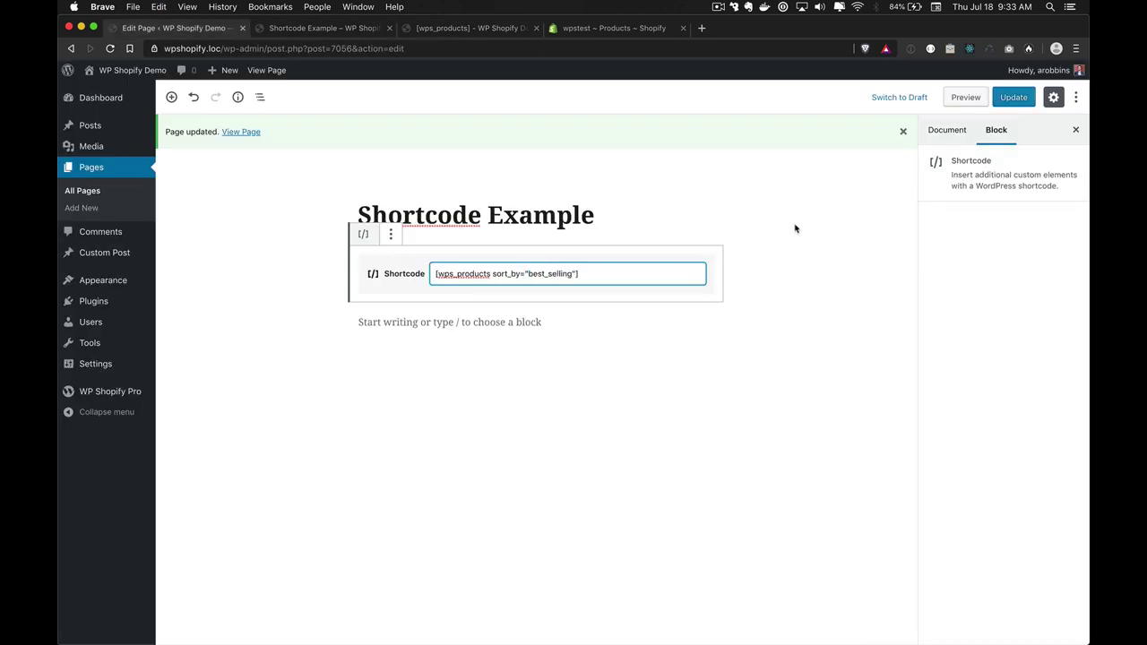
key("super+s")
Review the shortcode's best_selling value in the page editor and open the published page
key("ctrl+Tab")
key("ctrl+shift+Tab")
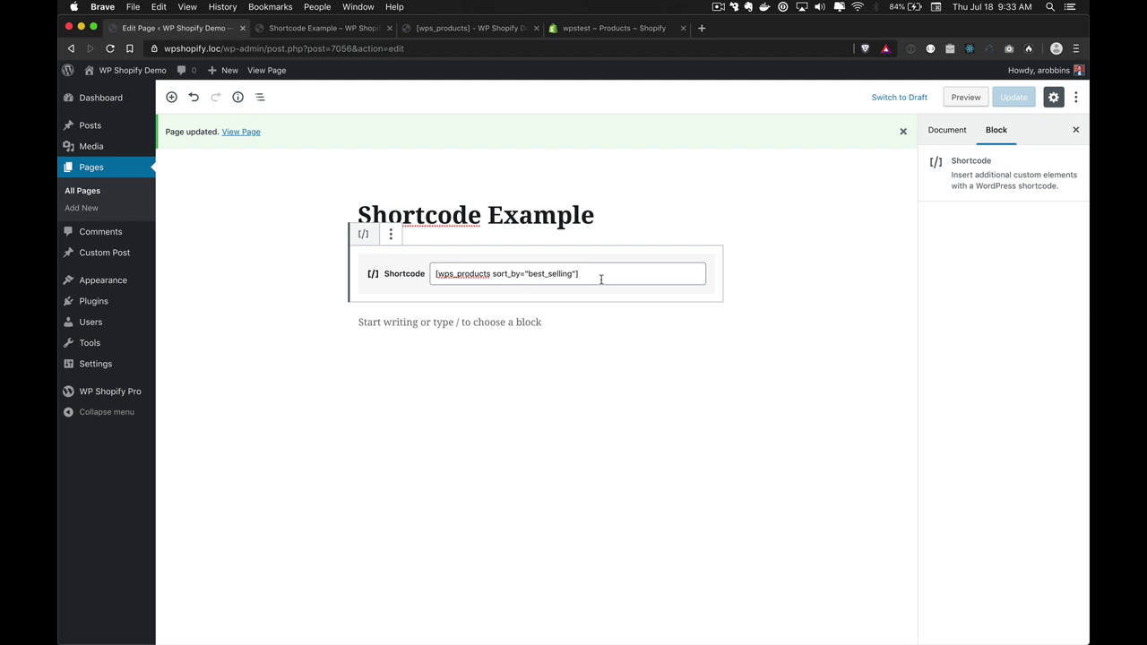
double_click(558, 276)
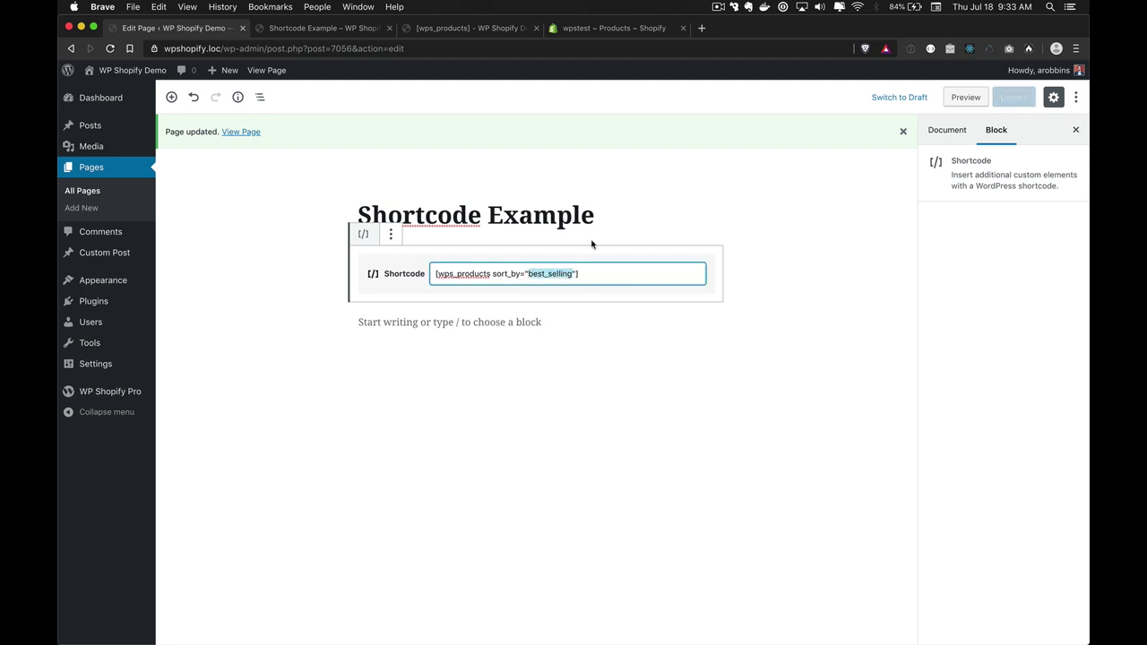
left_click(244, 131)
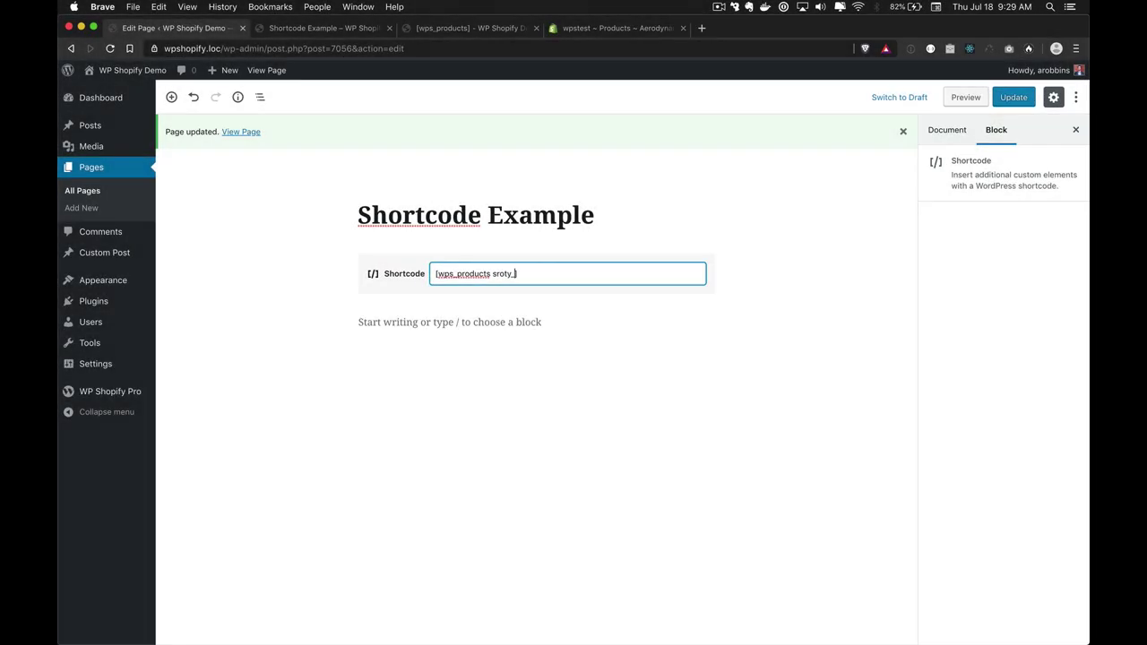
Correct the shortcode's mistyped attribute to sort_by="title", update the page and view the published result
key("BackSpace")
key("BackSpace")
key("BackSpace")
key("BackSpace")
key("BackSpace")
type("sort_by=\"title\"")
left_click(1013, 97)
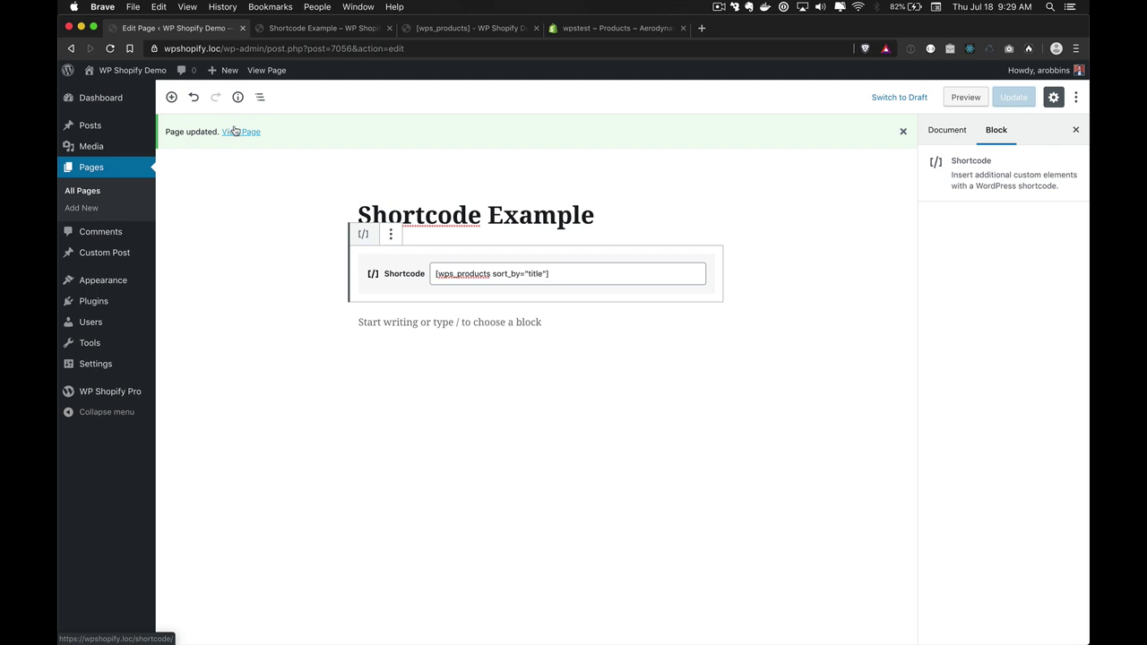
left_click(231, 132)
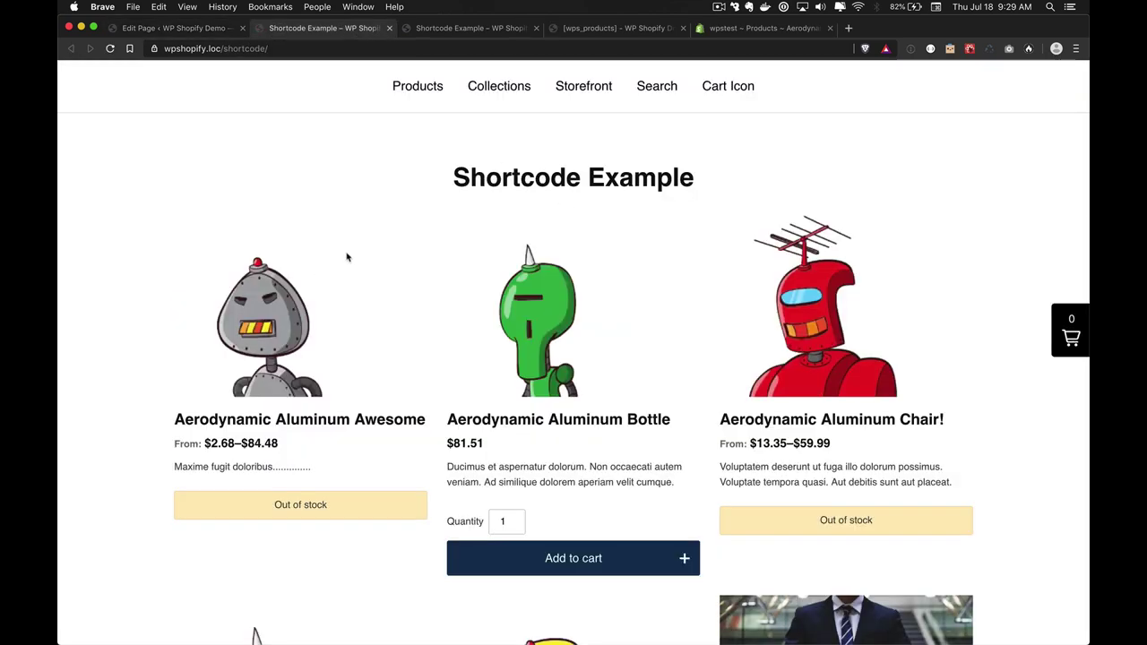
Try removing the sort_by="title" attribute from the shortcode in the page editor
key("super+1")
left_click(508, 273)
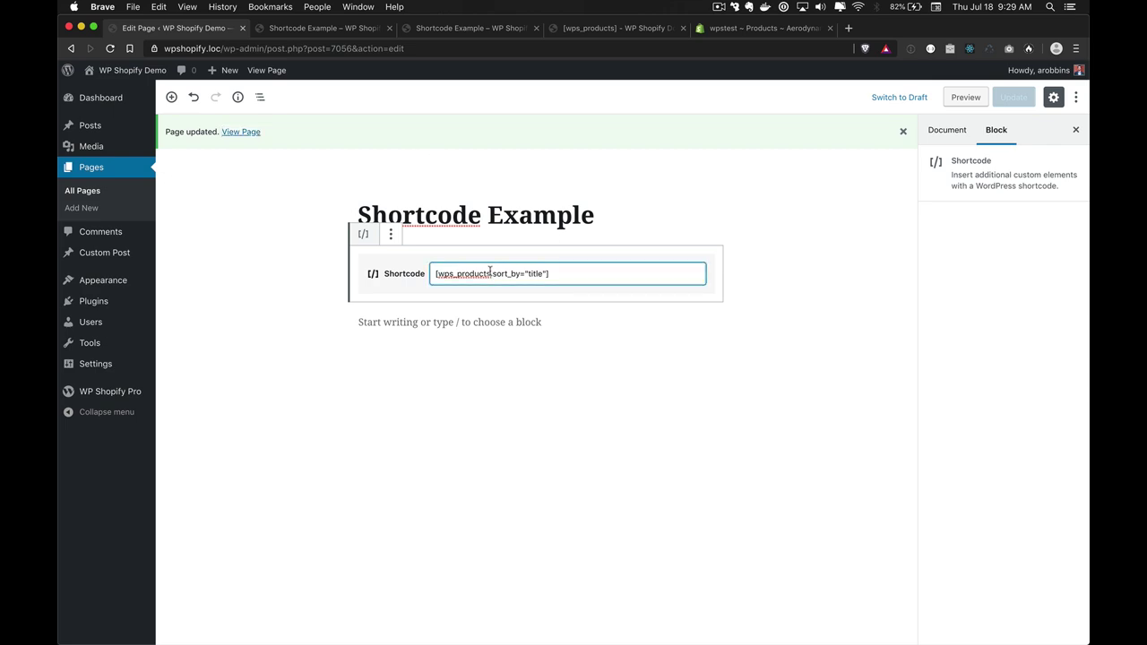
left_click_drag(548, 273, 490, 273)
key("BackSpace")
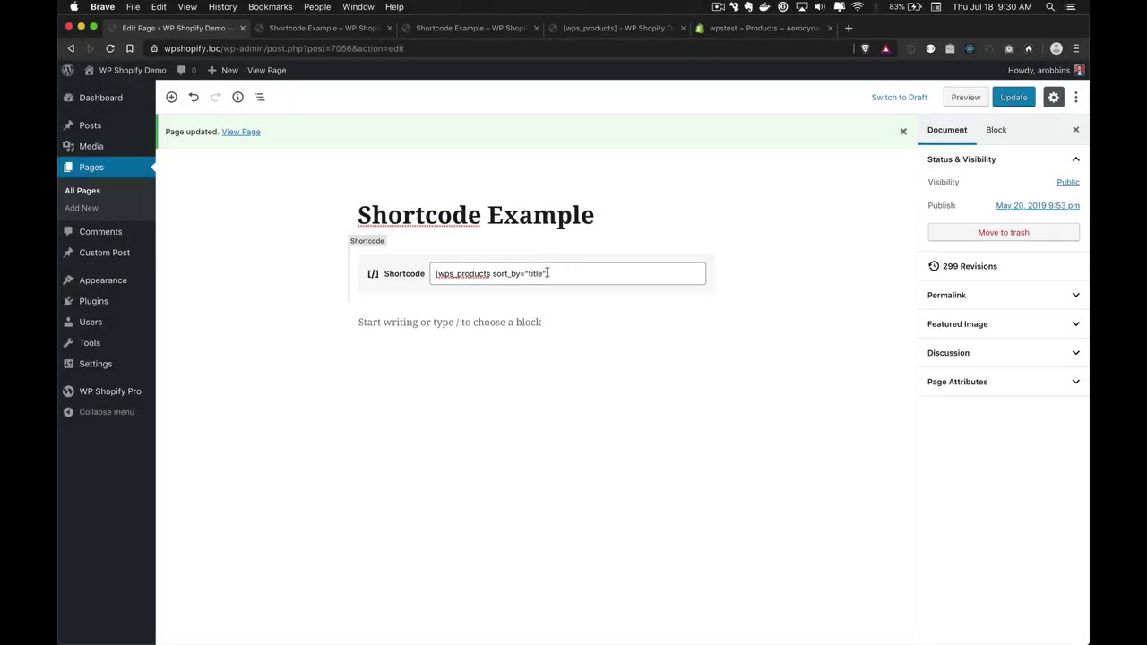
Add reverse="true" after the shortcode's sort_by="title" attribute and update the page
left_click(548, 273)
key("Left")
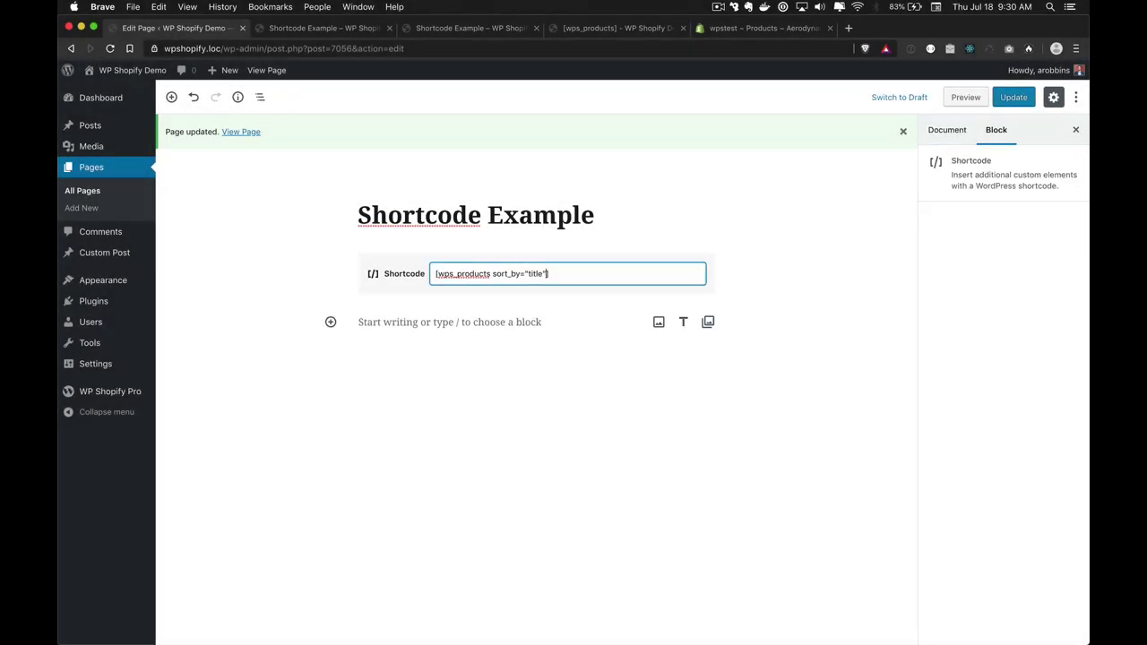
type("reverse=\"true\"")
left_click(1005, 97)
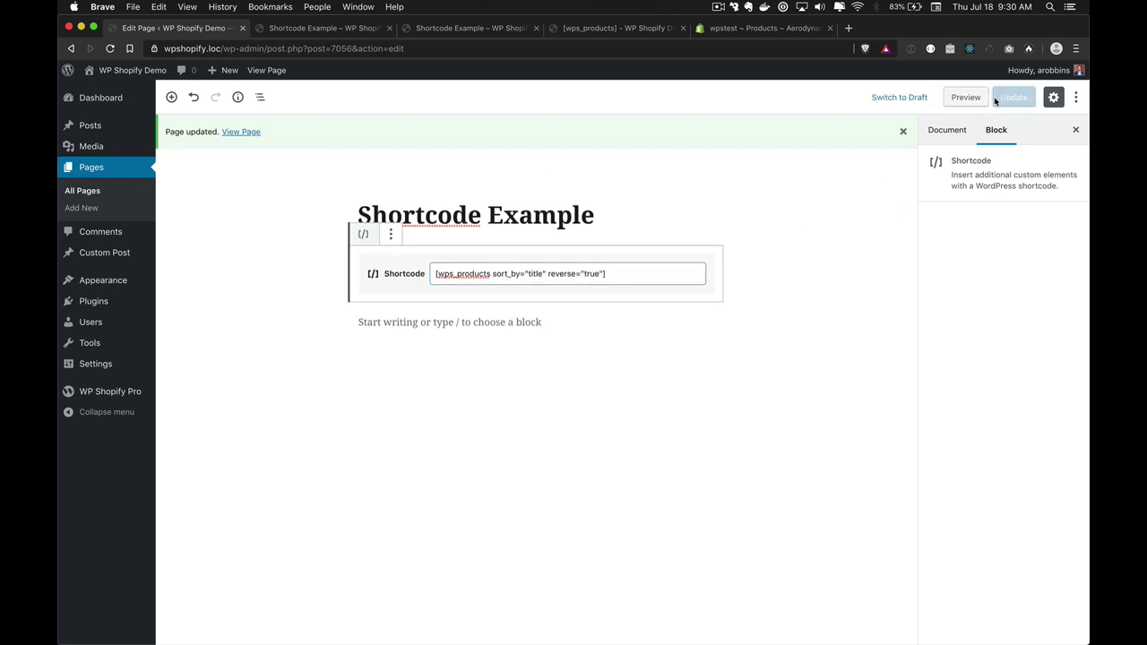
Reload the Shortcode Example page, look through the reverse-sorted products and return to the page editor
key("ctrl+Tab")
key("super+r")
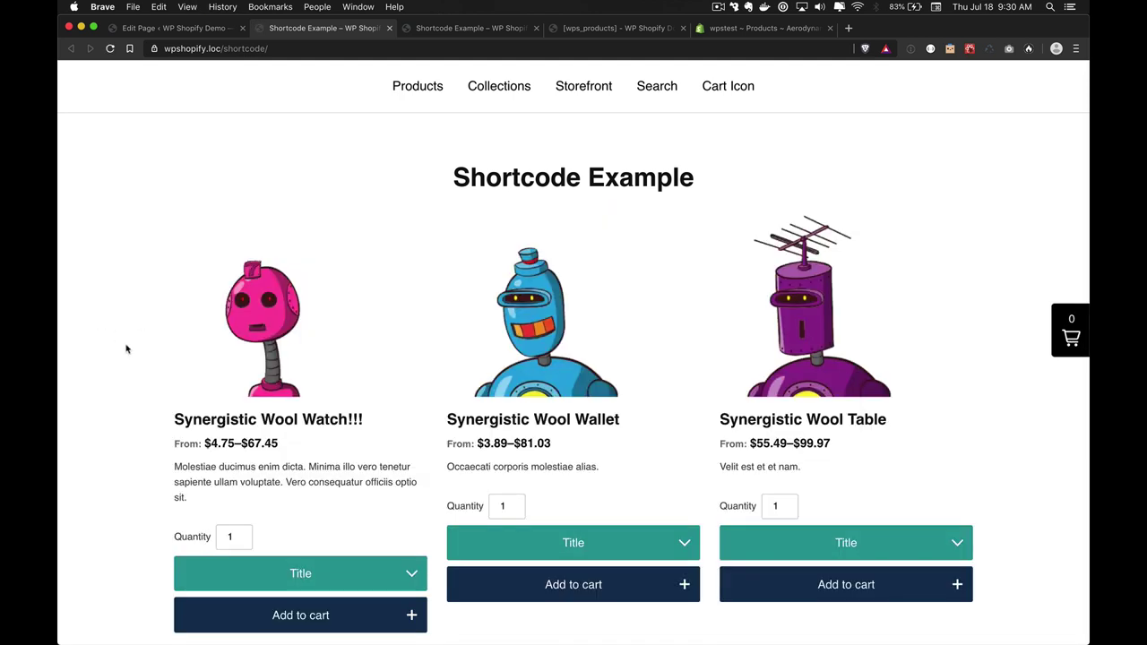
scroll(103, 394, "down", 13)
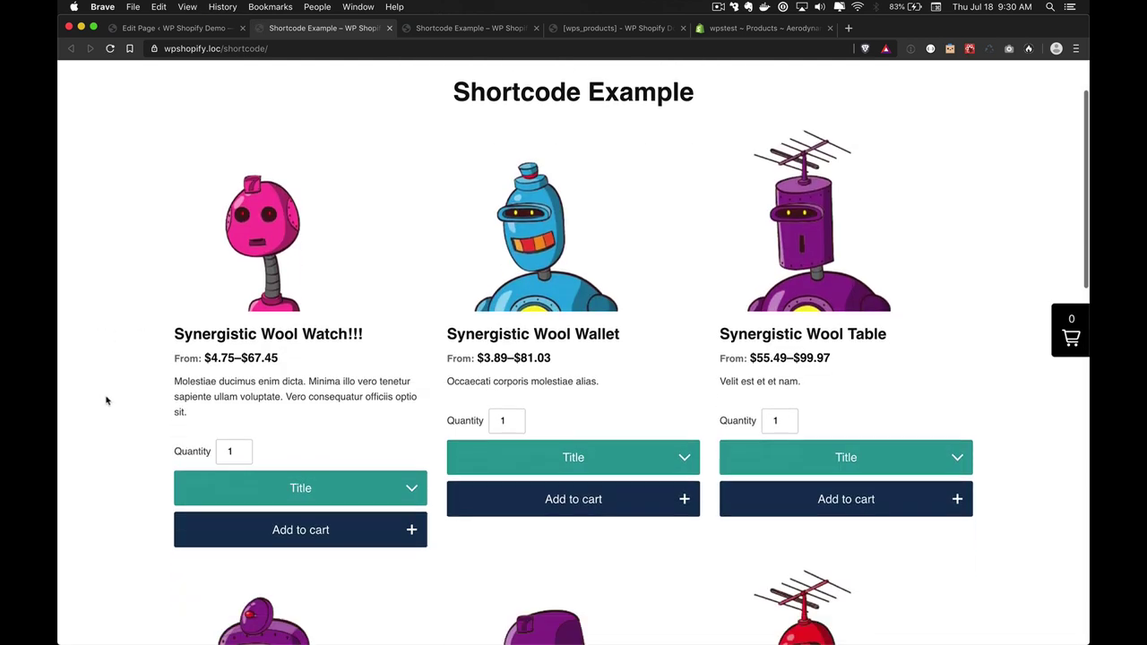
scroll(105, 399, "up", 13)
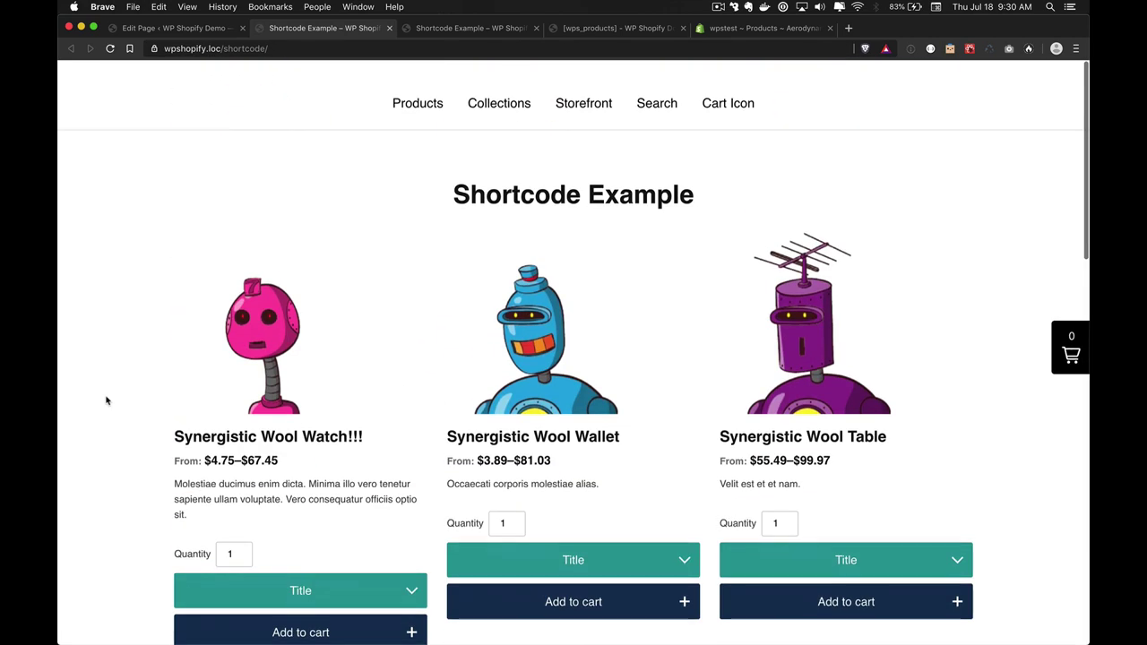
key("super+alt+Left")
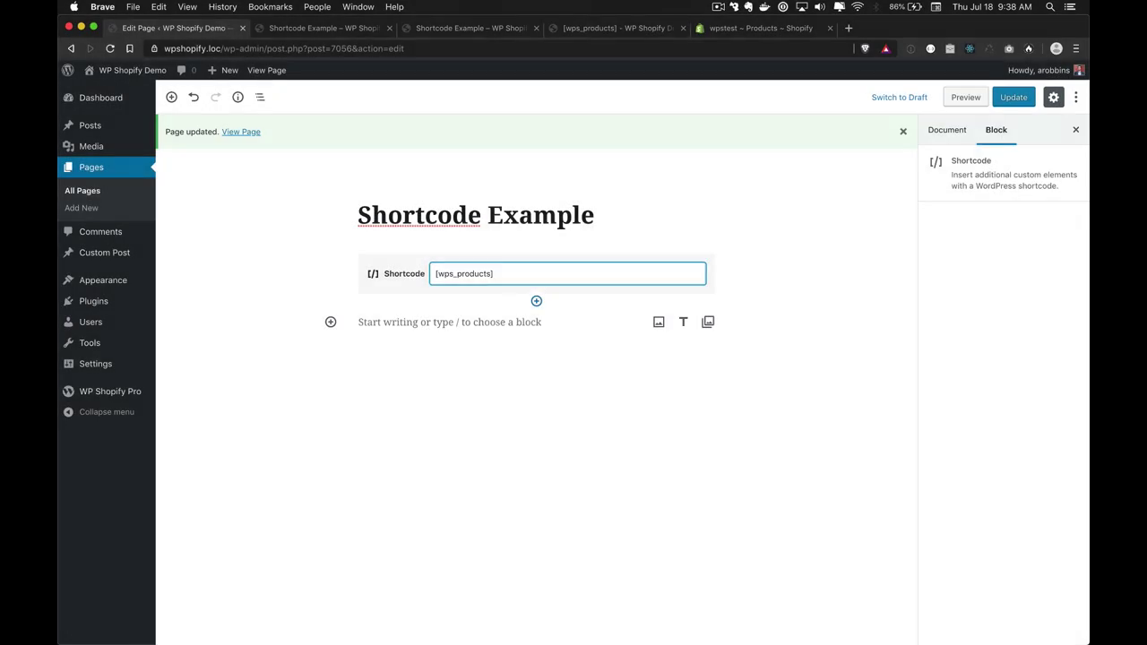
Add sort_by="price" to the [wps_products] shortcode, update the page and view the published result
type("sor")
type("t_by=\"")
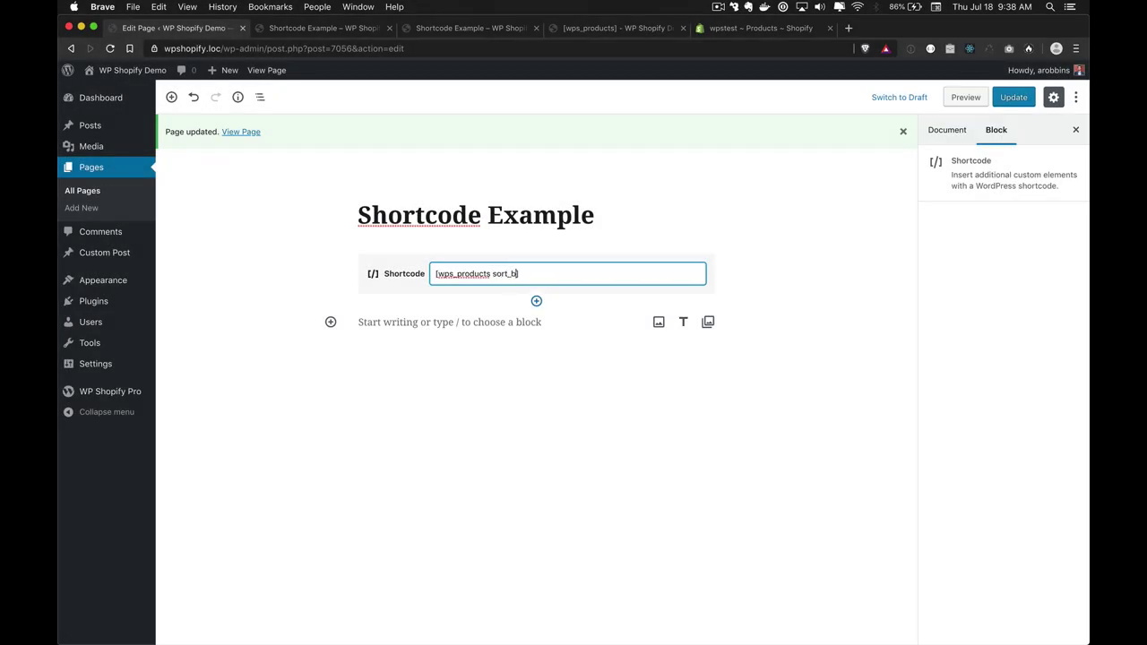
type("price")
left_click(1011, 98)
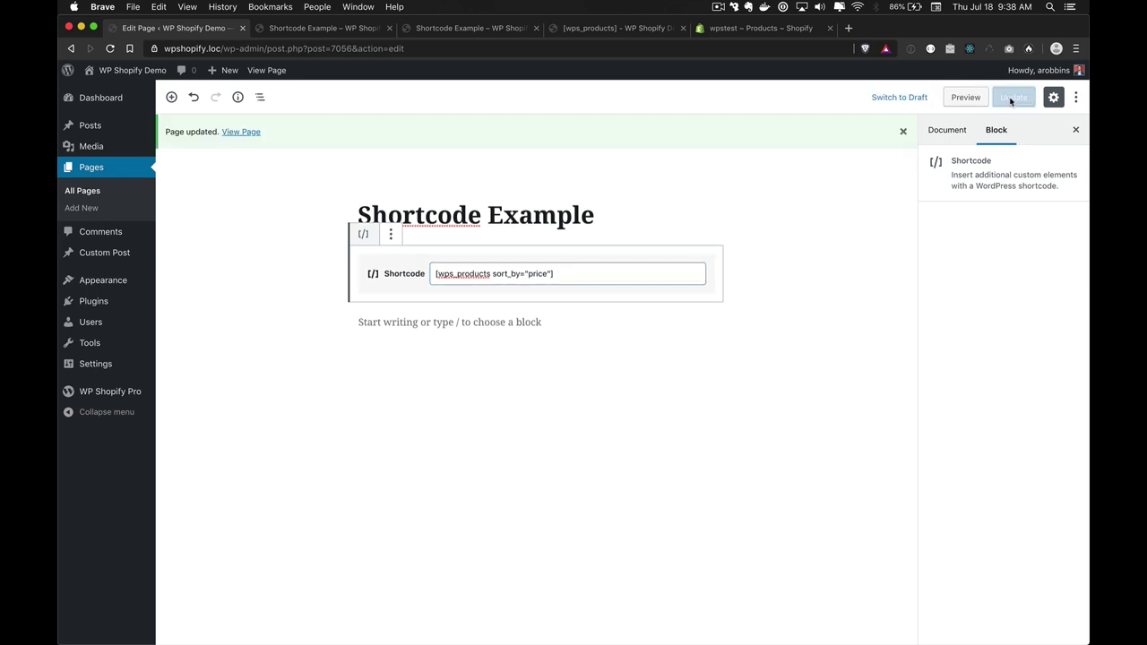
left_click(247, 132)
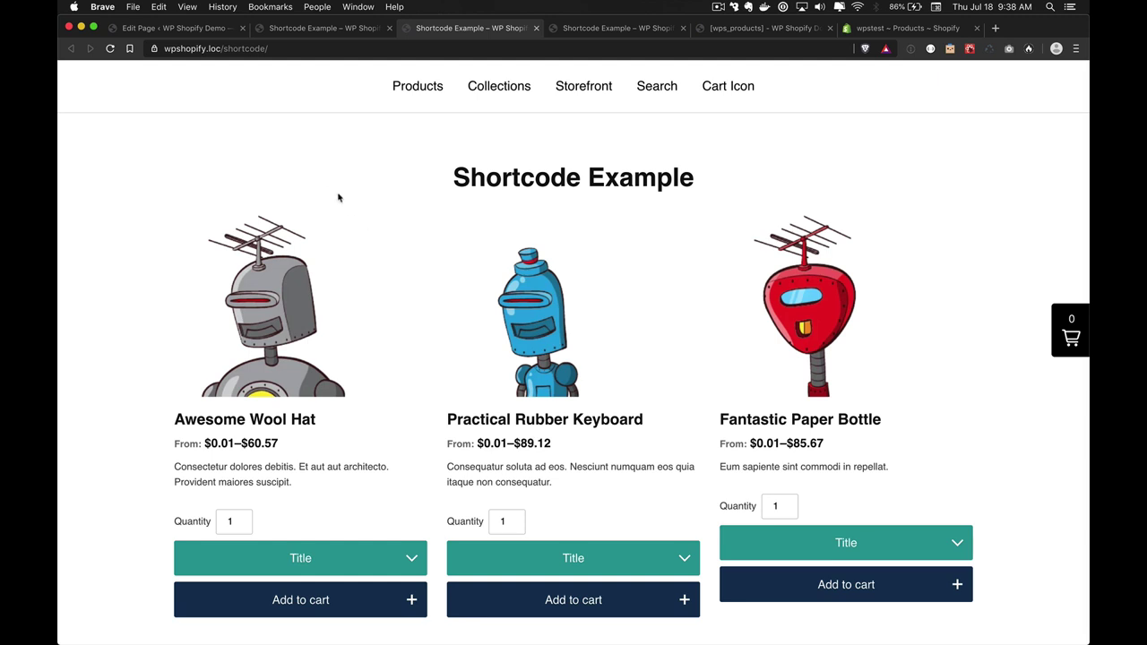
Return to the page editor and add reverse="true" after the shortcode's sort_by="price" attribute
key("super+1")
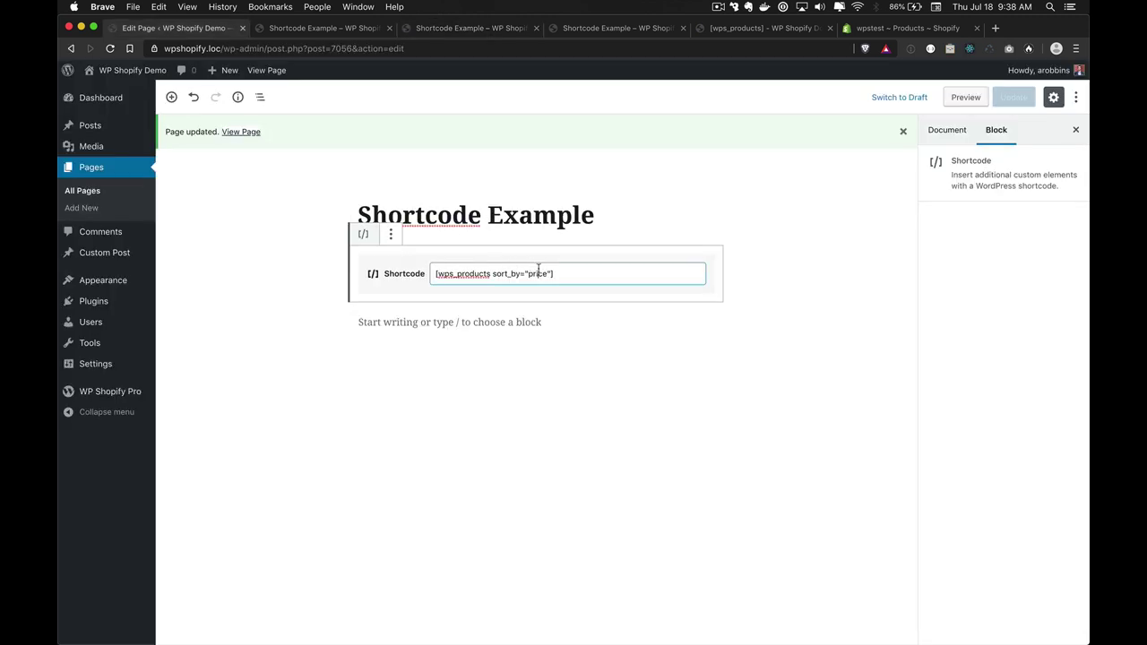
left_click(552, 273)
type("reverse")
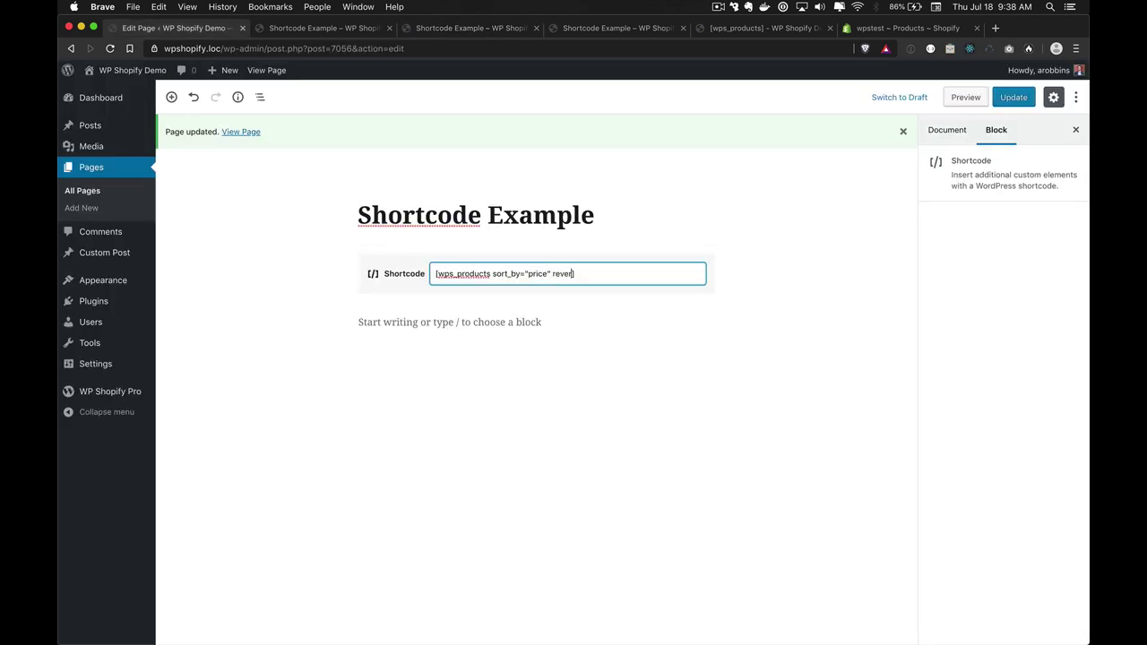
type("=\"\"true")
Check the possible values of the reverse attribute in the [wps_products] documentation and return to the page editor
left_click(736, 29)
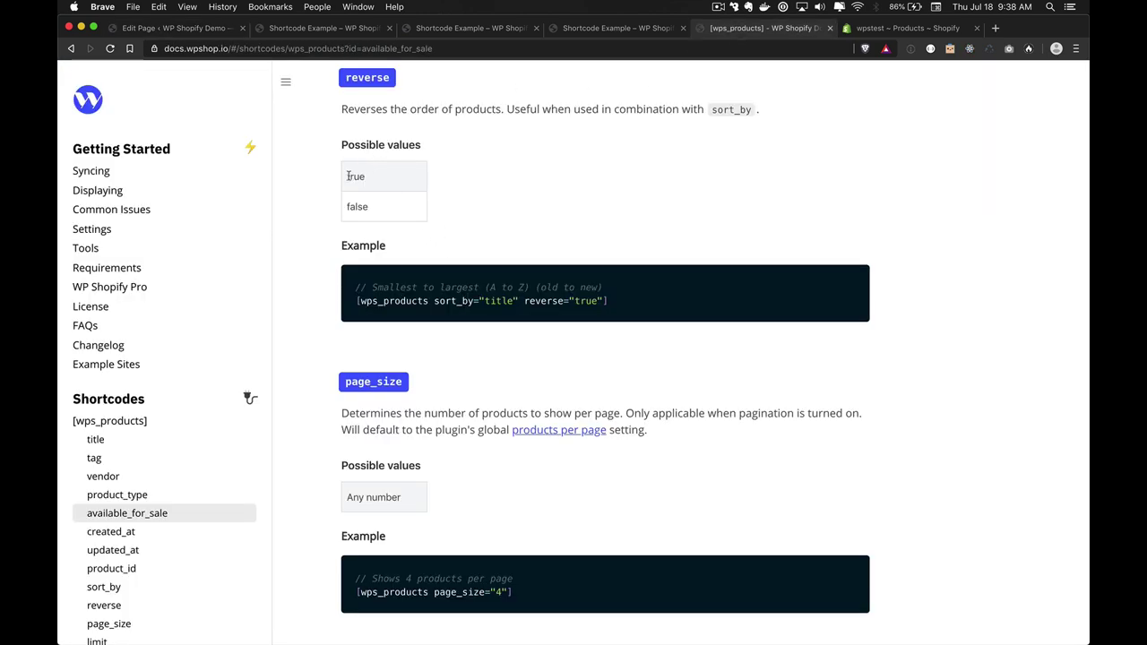
double_click(358, 207)
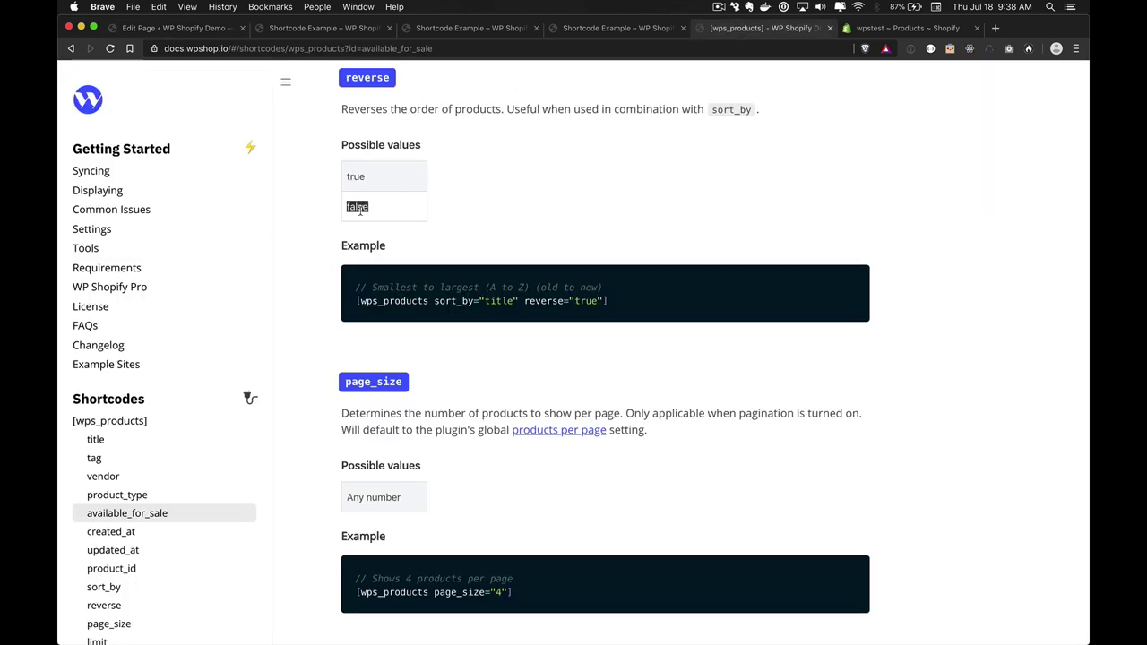
key("super+1")
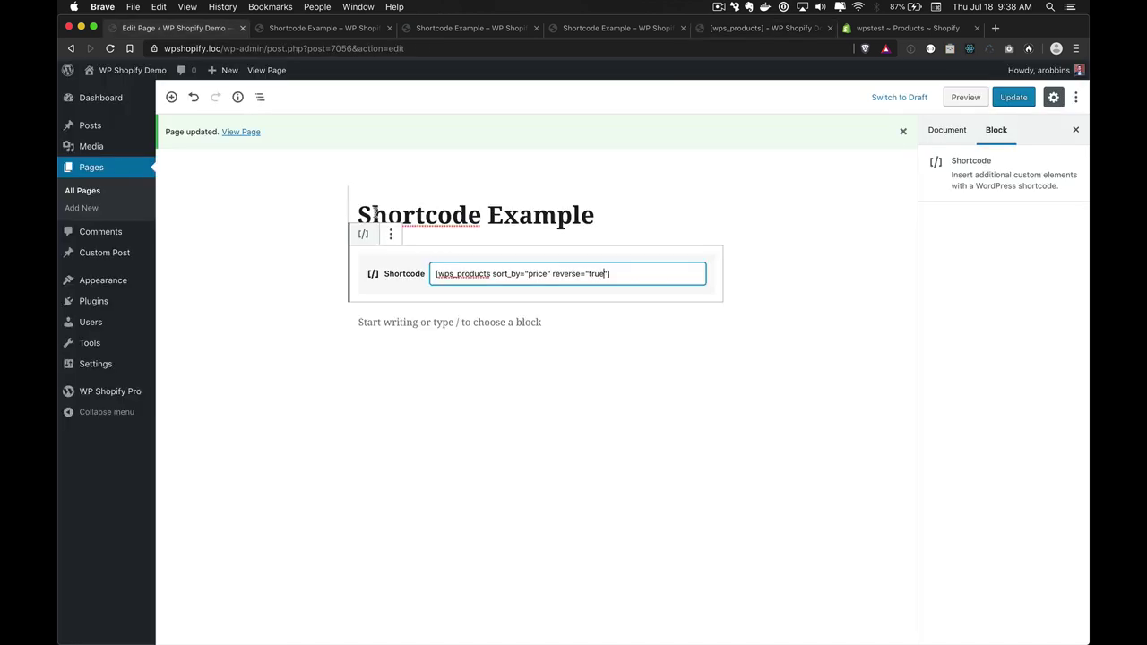
Update the page, then reload the published Shortcode Example page and look through its reverse price-sorted products
left_click(1022, 96)
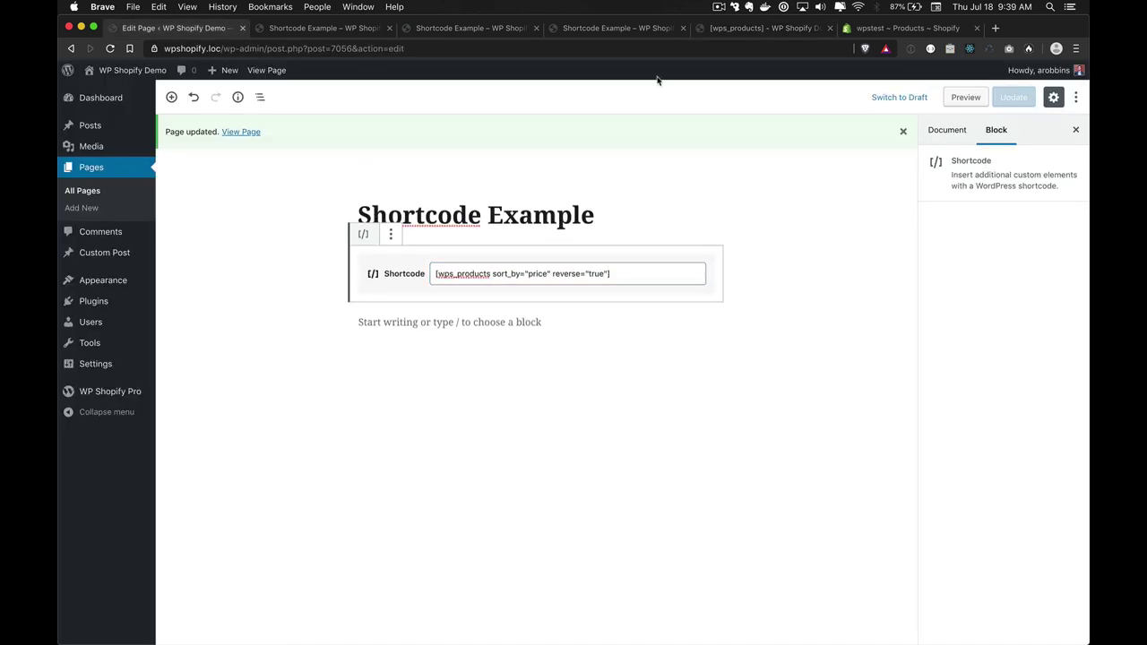
key("super+3")
key("super+r")
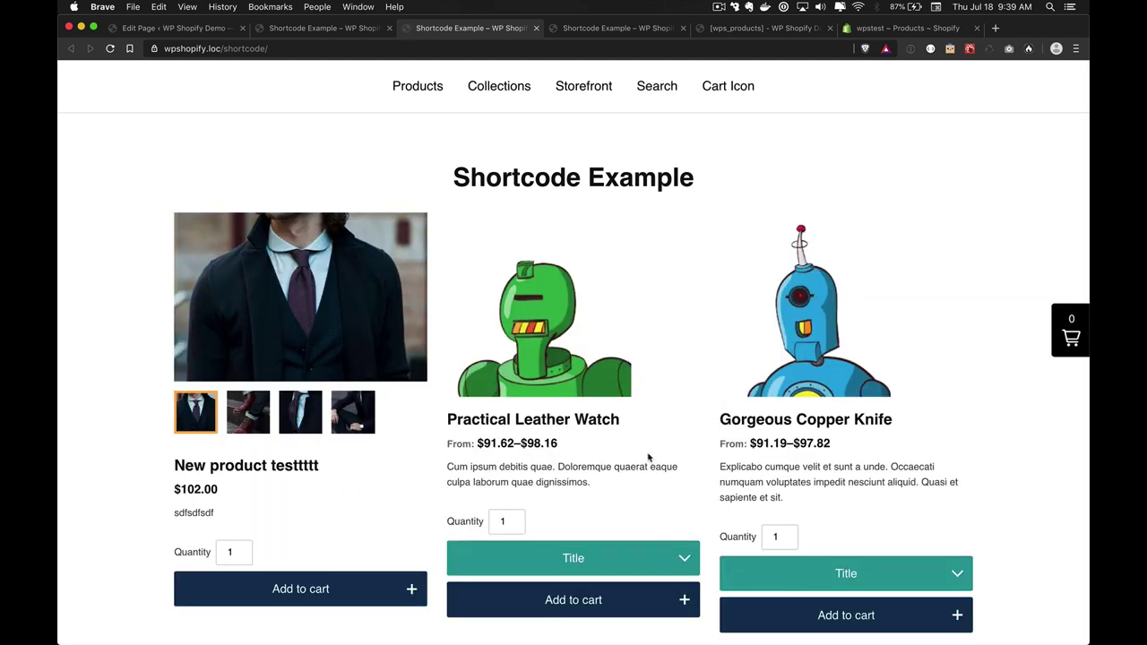
scroll(652, 461, "down", 5)
scroll(492, 542, "down", 6)
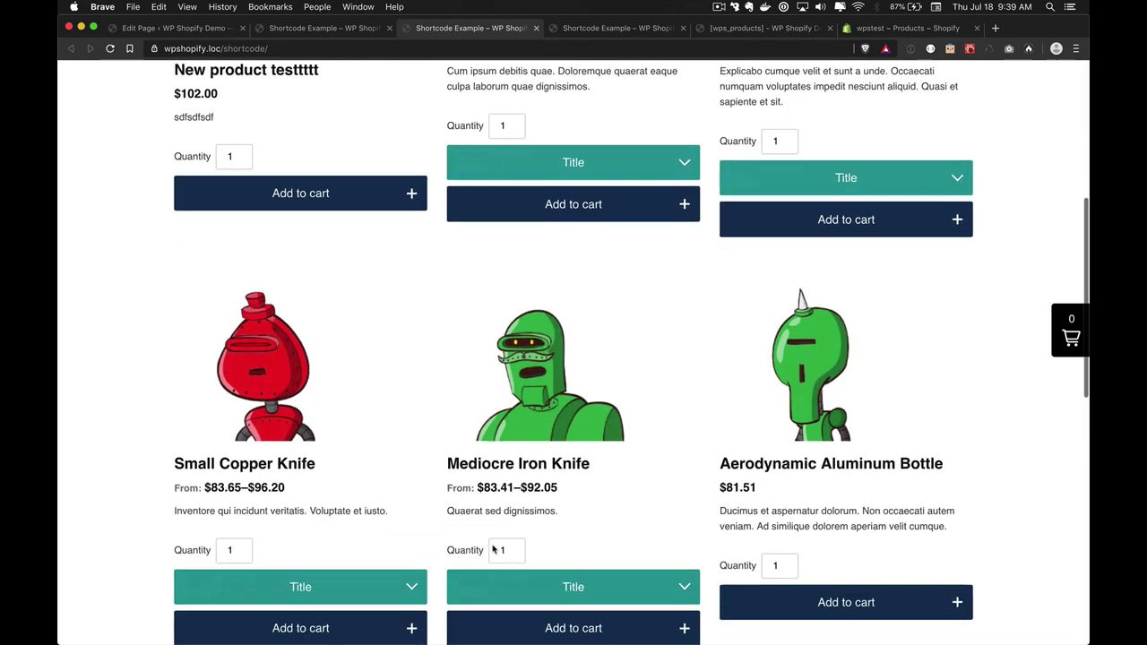
scroll(490, 546, "down", 2)
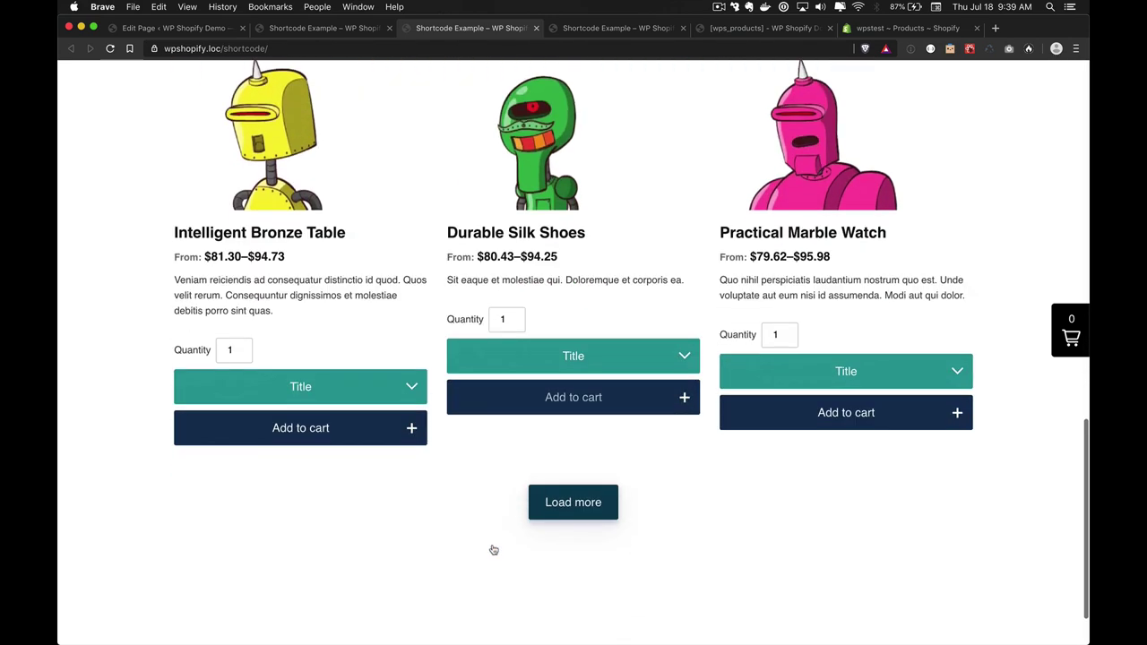
scroll(492, 548, "up", 7)
scroll(492, 548, "up", 5)
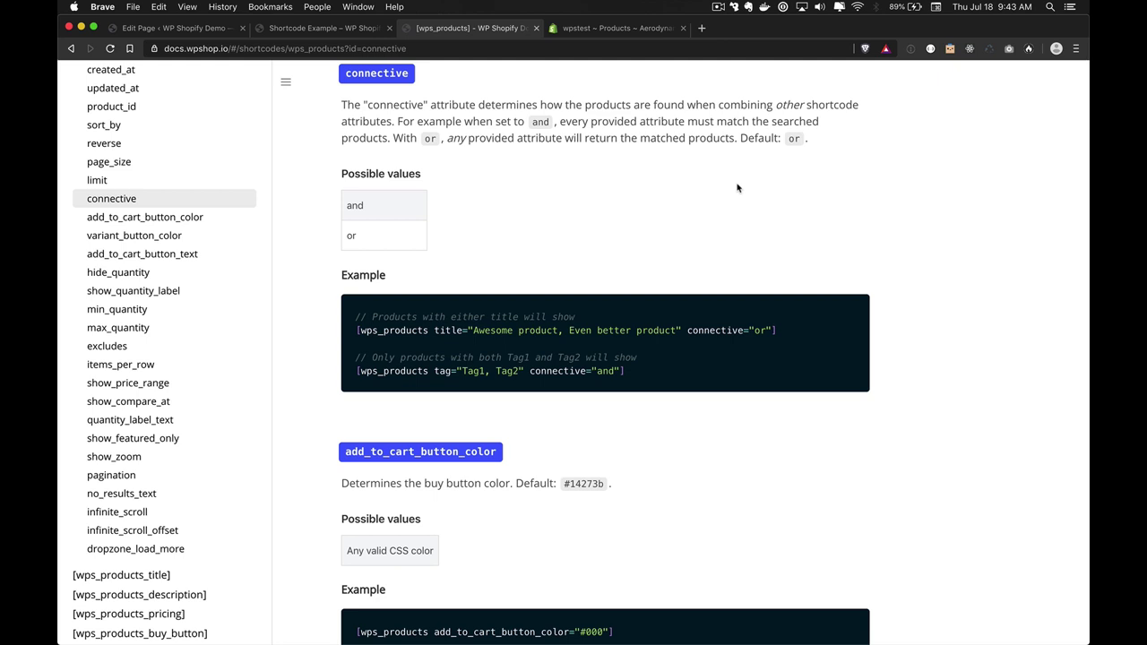
Return to the page editor and add product_type="Jewelry" to the [wps_products] shortcode
key("super+1")
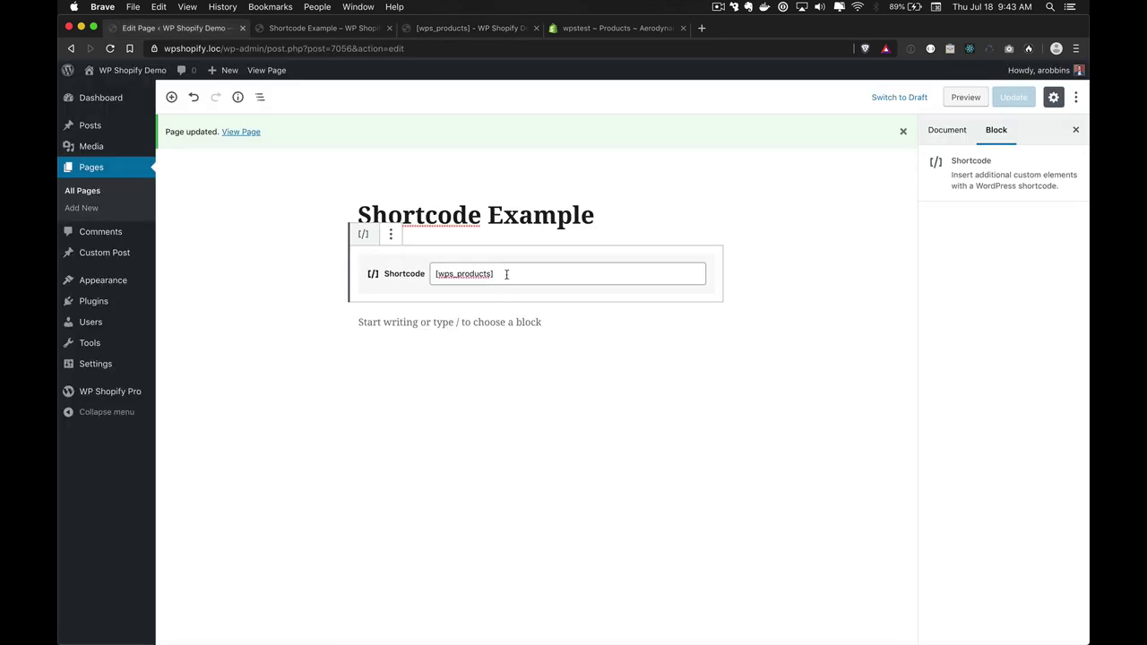
left_click(504, 274)
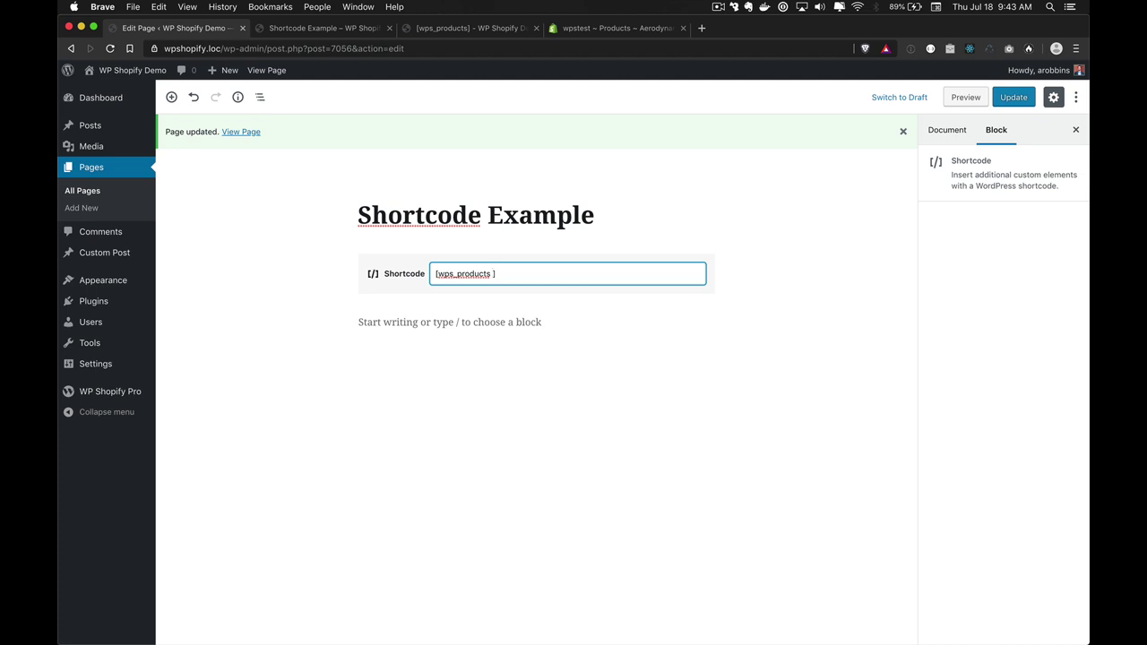
type("product_type")
key("BackSpace")
type("e=\"\"")
type("Jewelry")
key("Right")
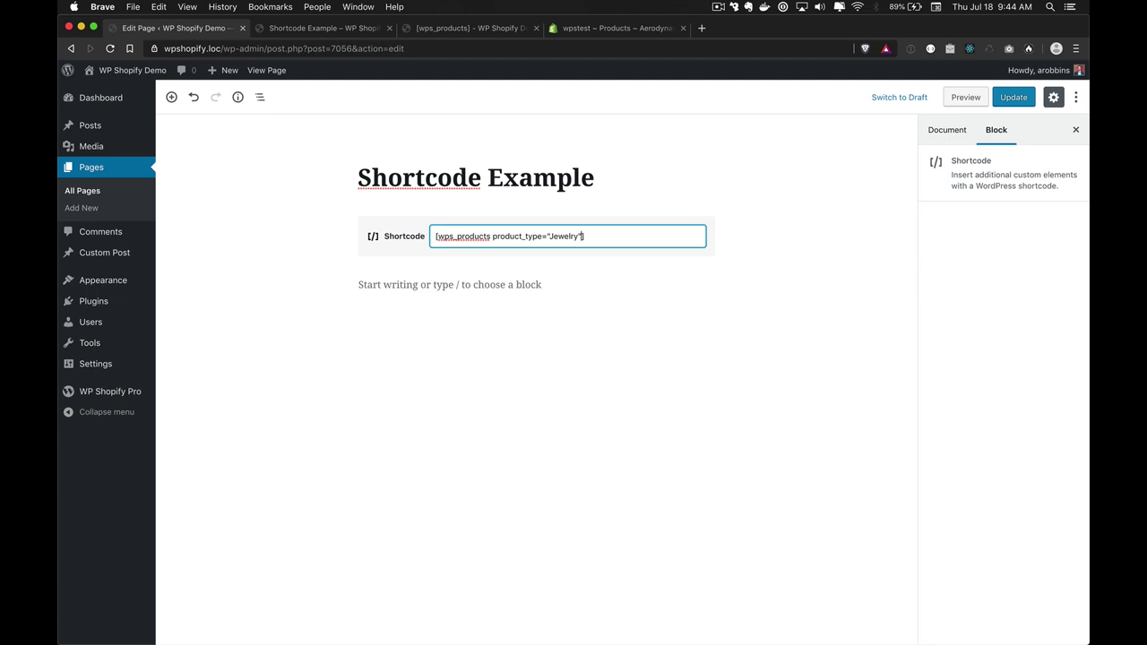
Add avaialble_for_sale="available" after the shortcode's product_type attribute and update the page
type("avaialble_for_sale=\"a\"")
key("Left")
type("available")
left_click(1017, 97)
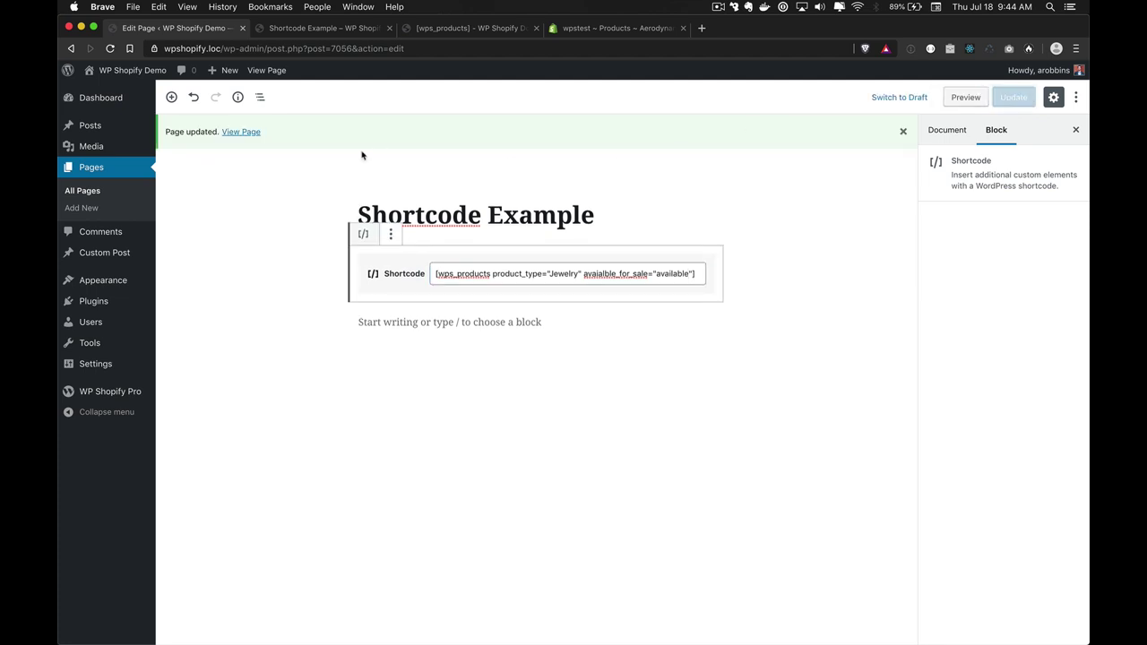
View the published Shortcode Example page and examine which products are listed and whether they are in stock
left_click(248, 132)
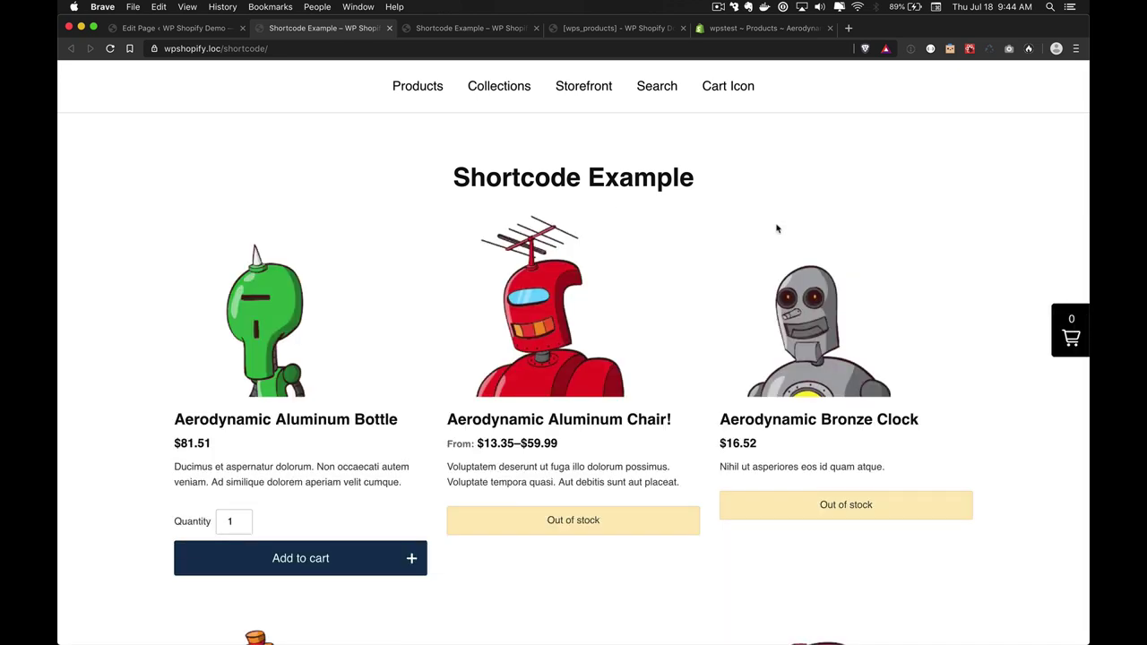
scroll(777, 229, "down", 5)
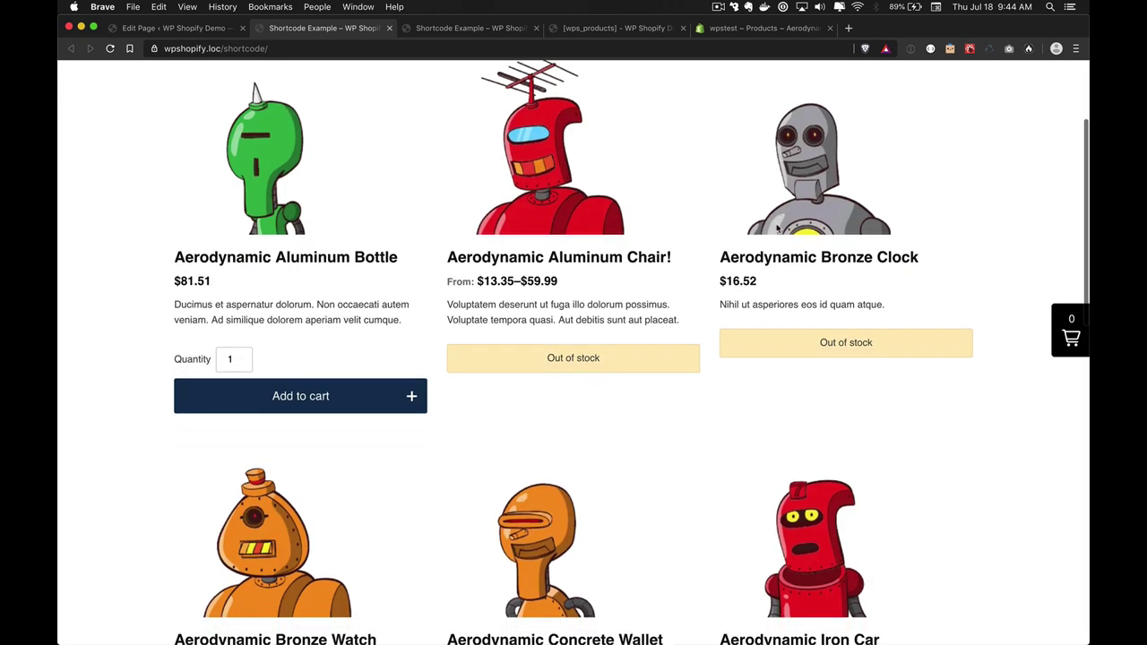
scroll(480, 389, "down", 5)
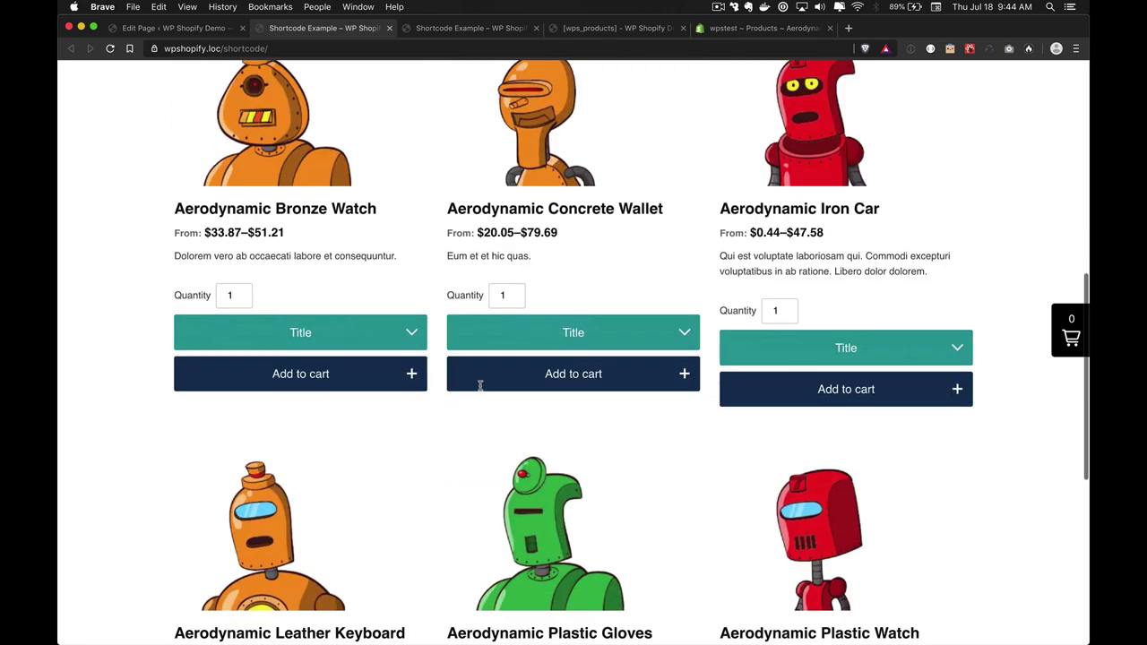
scroll(480, 389, "up", 10)
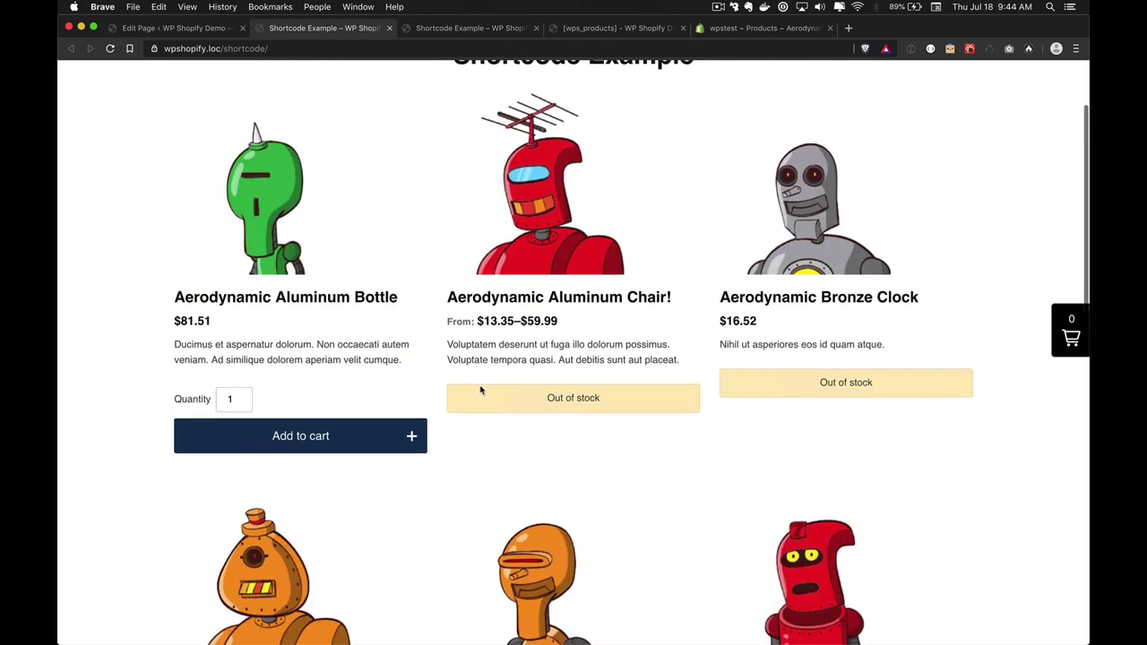
scroll(651, 487, "down", 1)
scroll(650, 493, "down", 2)
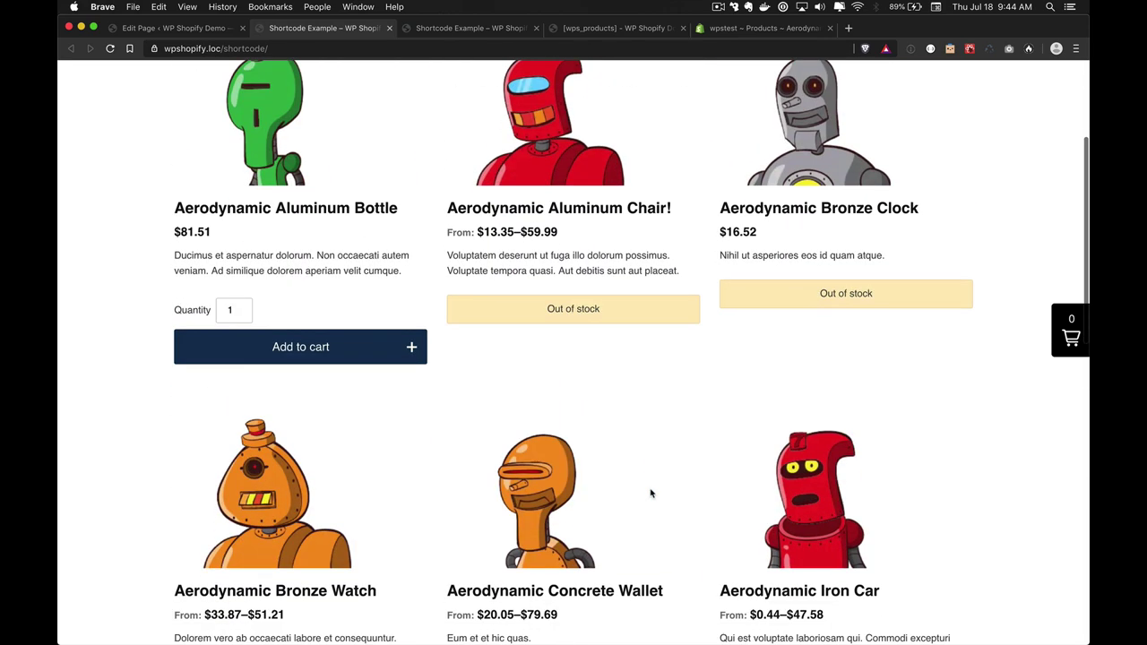
scroll(651, 493, "up", 4)
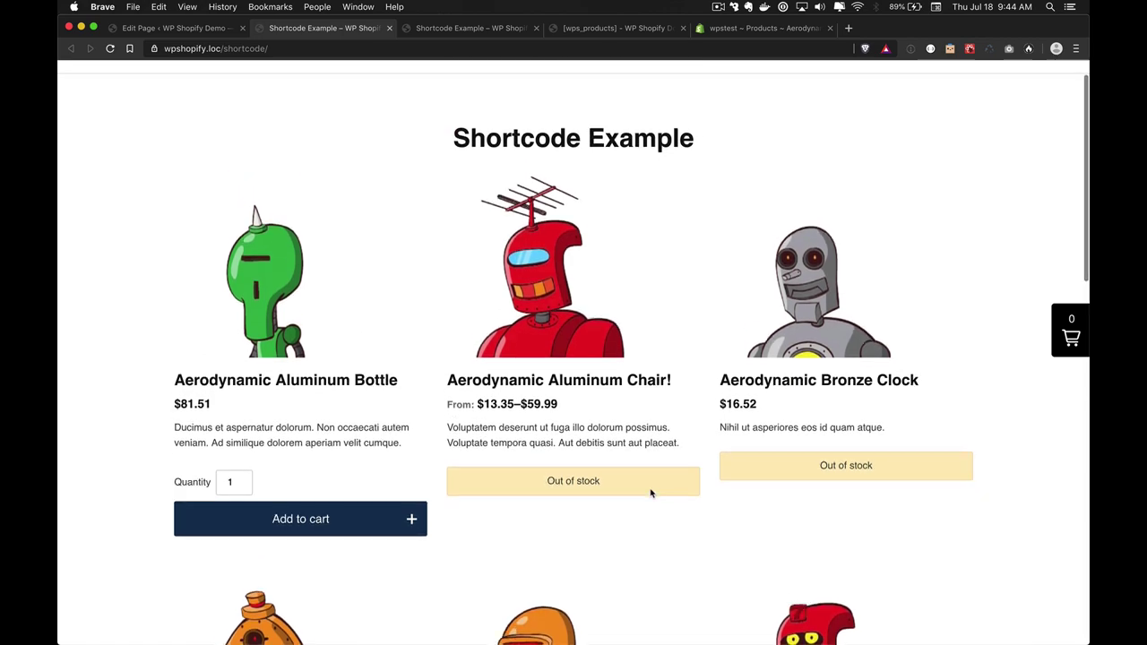
scroll(651, 492, "down", 1)
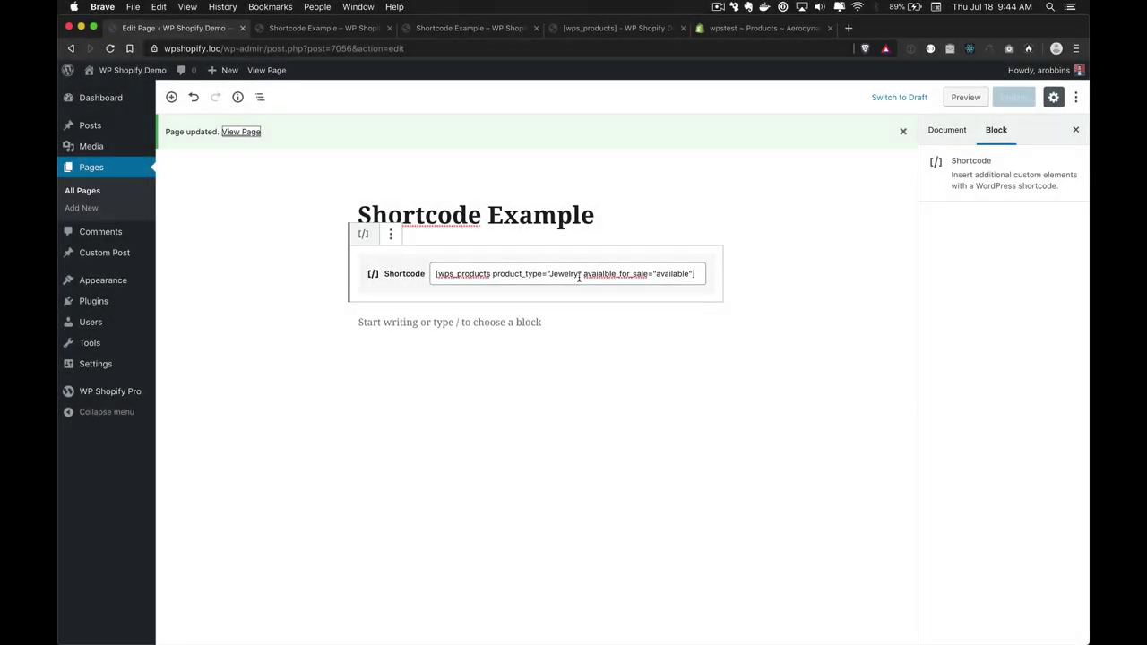
left_click(578, 275)
key("super+Right")
key("Left")
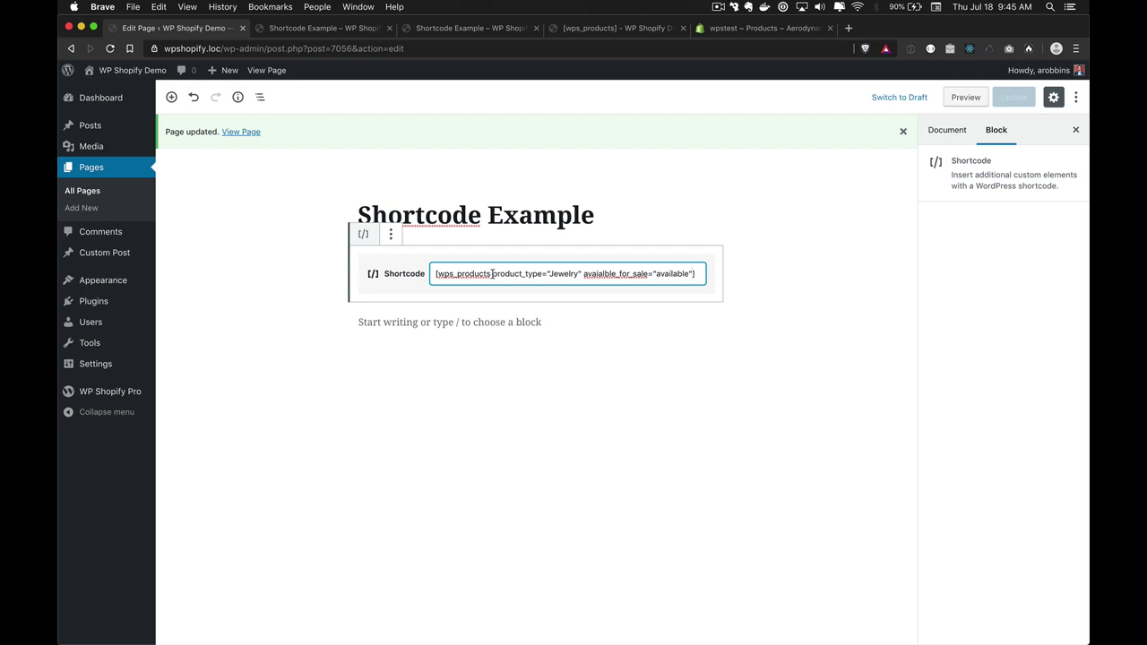
left_click_drag(492, 273, 436, 274)
left_click(583, 273, "shift")
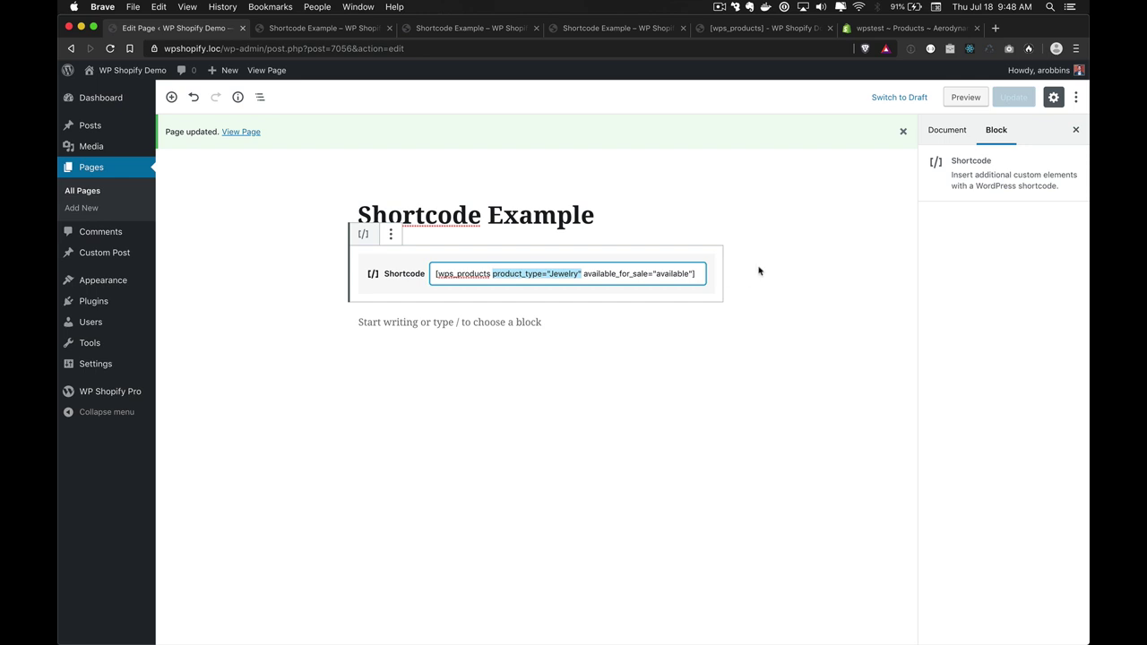
left_click(758, 271)
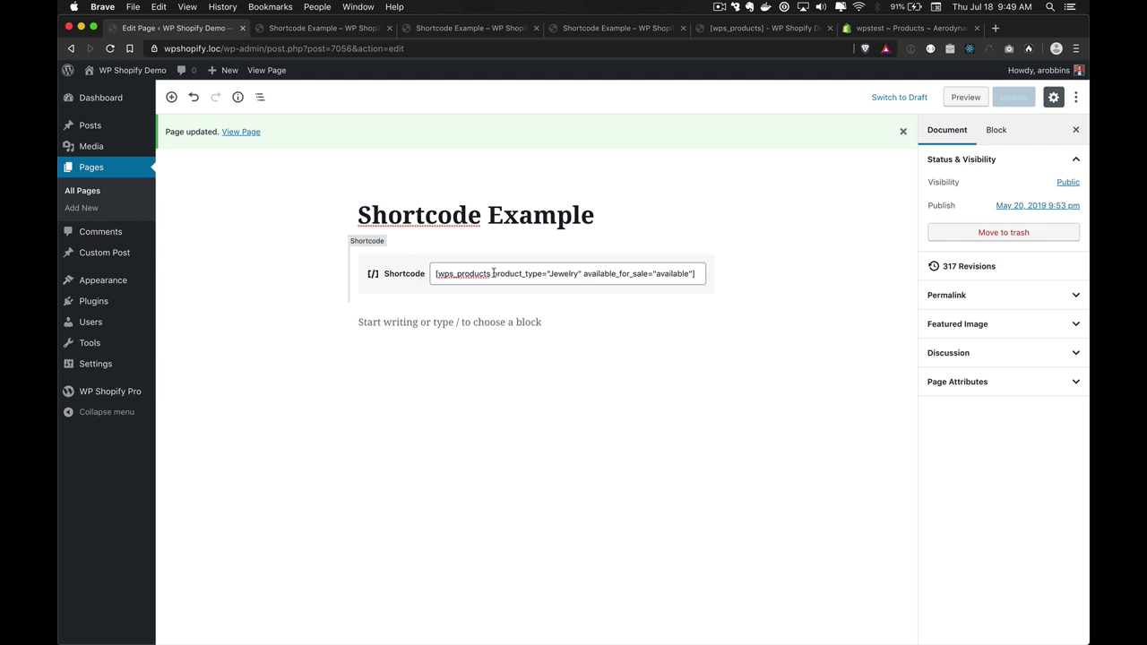
Add connective="and" after the shortcode's available_for_sale="available" attribute and update the page
left_click(678, 274)
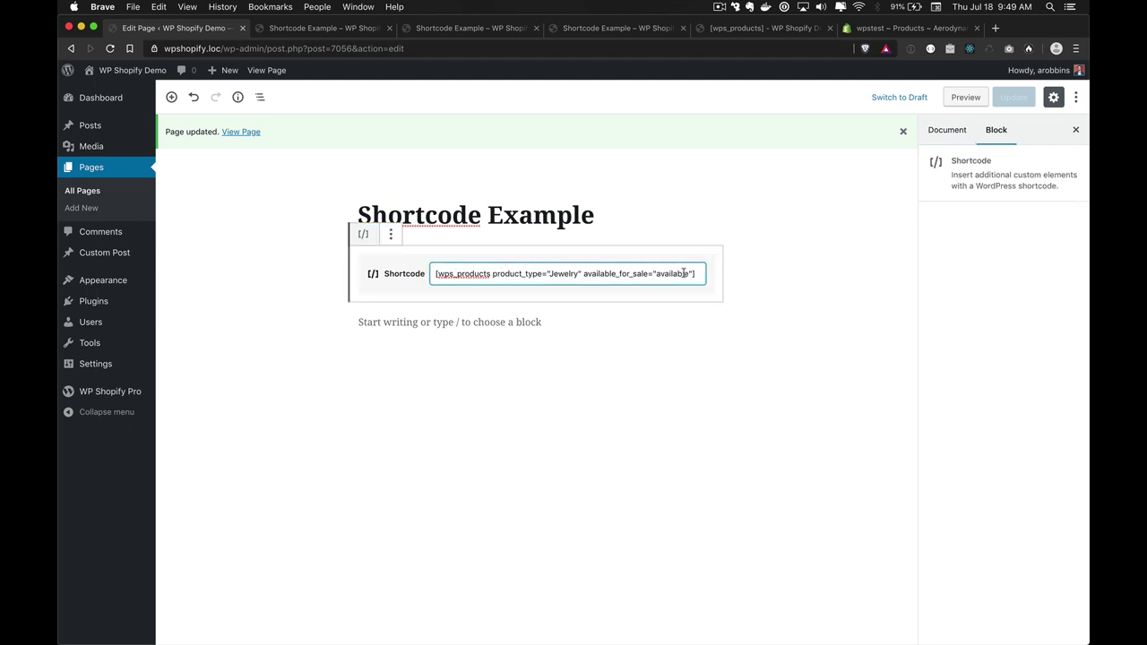
type("connective=\"")
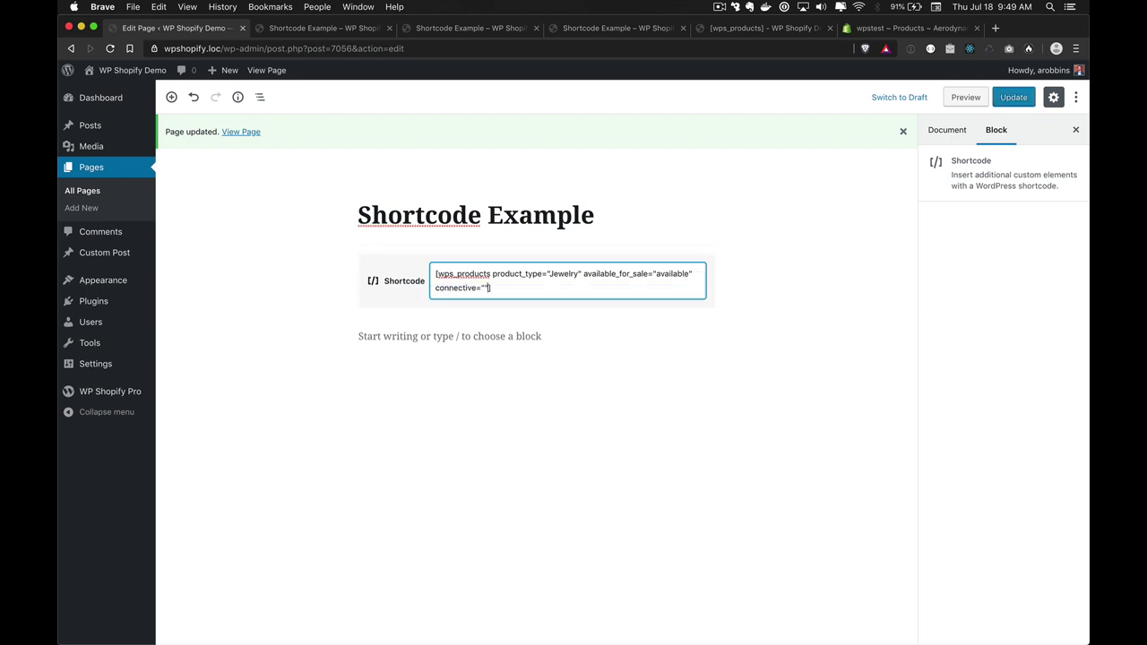
type("and")
left_click(1013, 100)
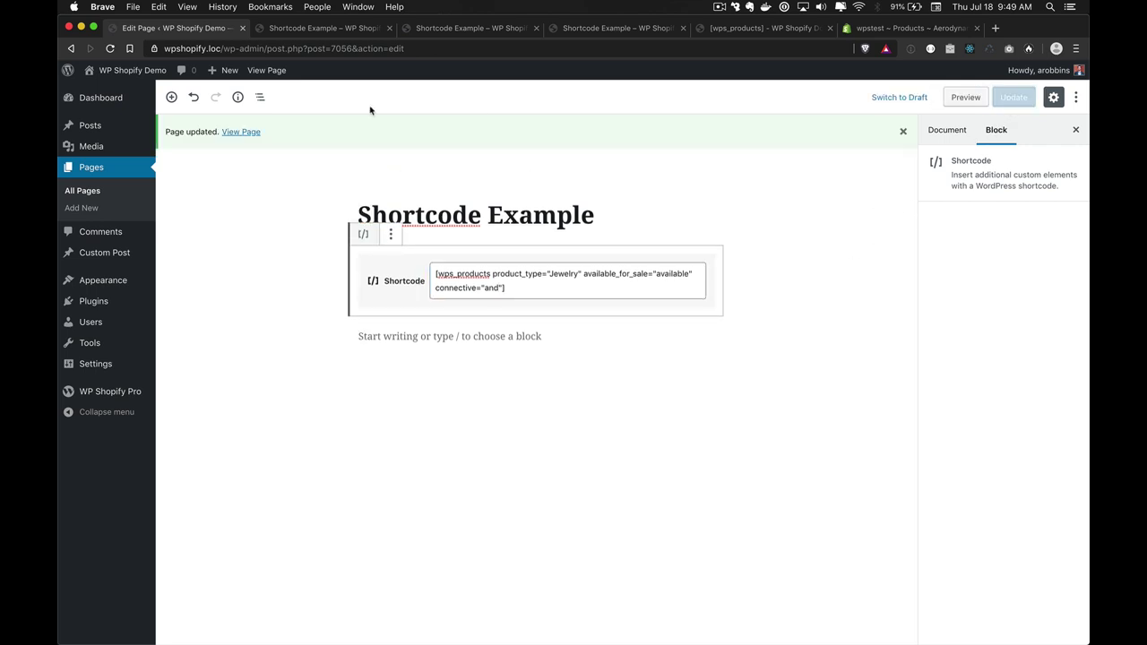
View the published Shortcode Example page and load more products to check the stock status of the filtered items
left_click(241, 133)
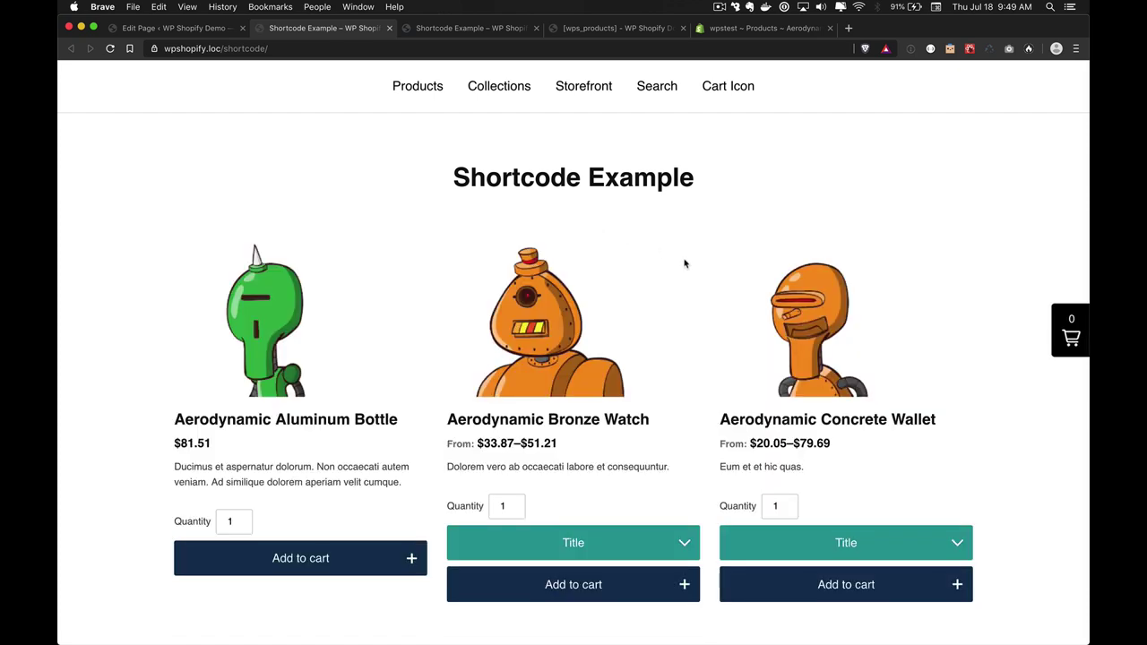
scroll(684, 264, "down", 10)
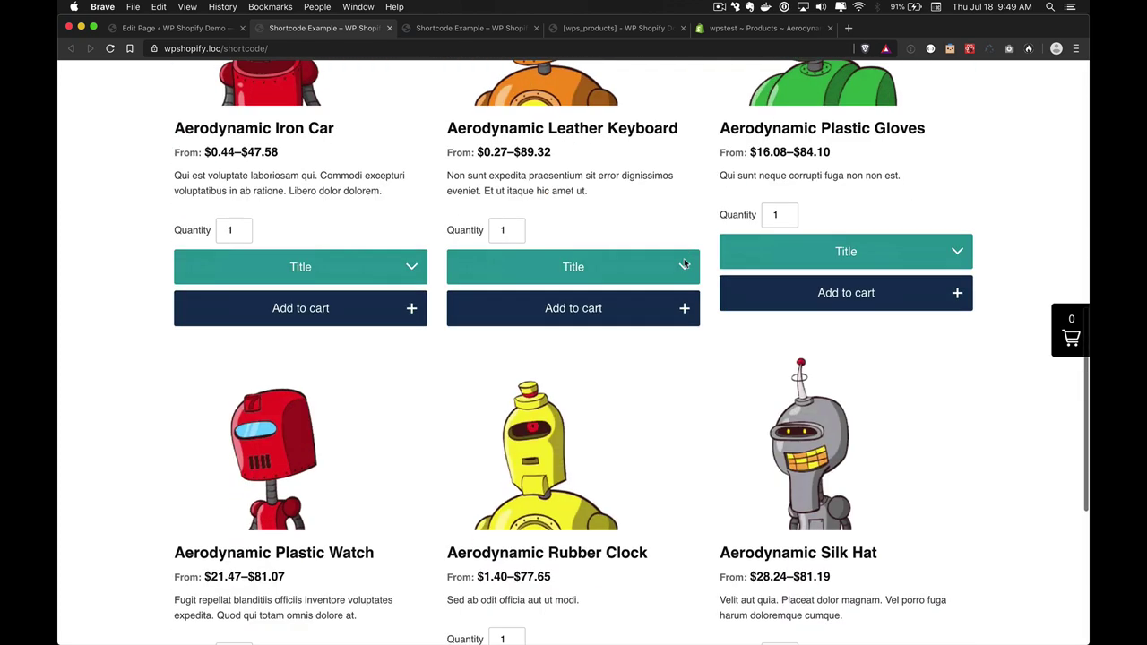
scroll(684, 264, "down", 4)
left_click(597, 430)
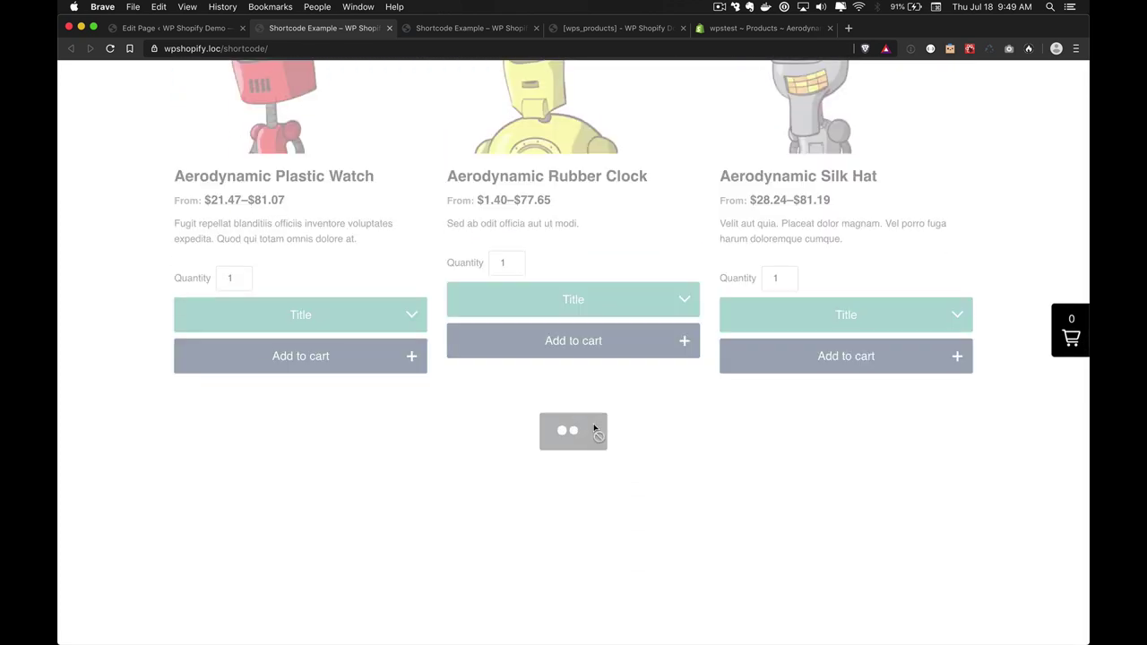
scroll(593, 429, "down", 14)
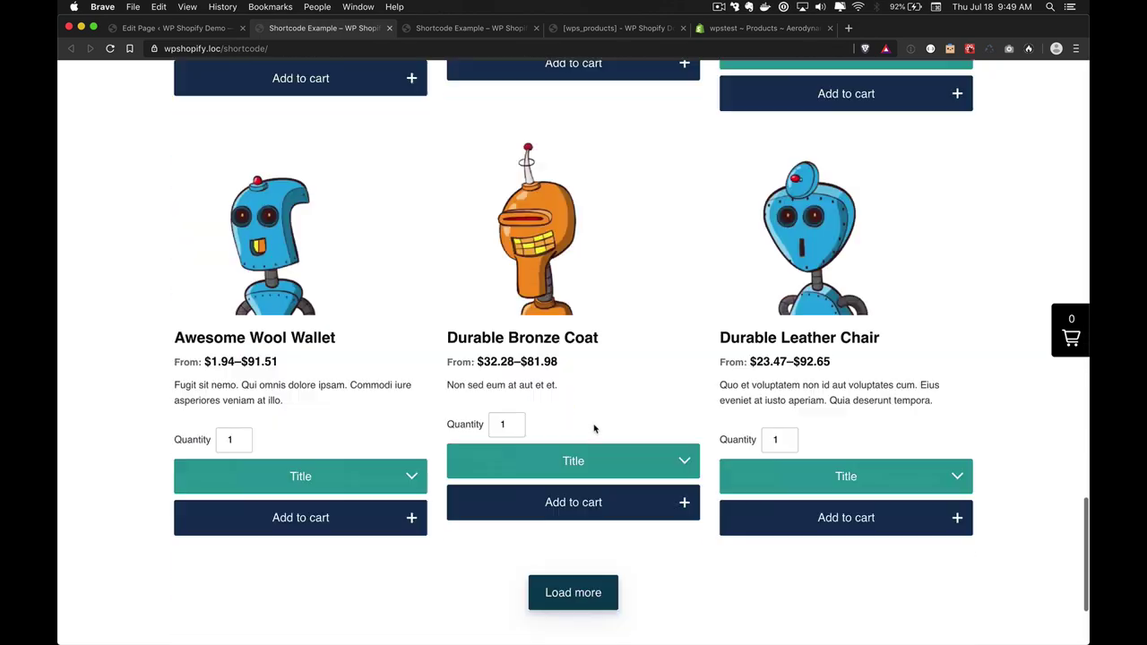
left_click(568, 431)
scroll(568, 431, "down", 10)
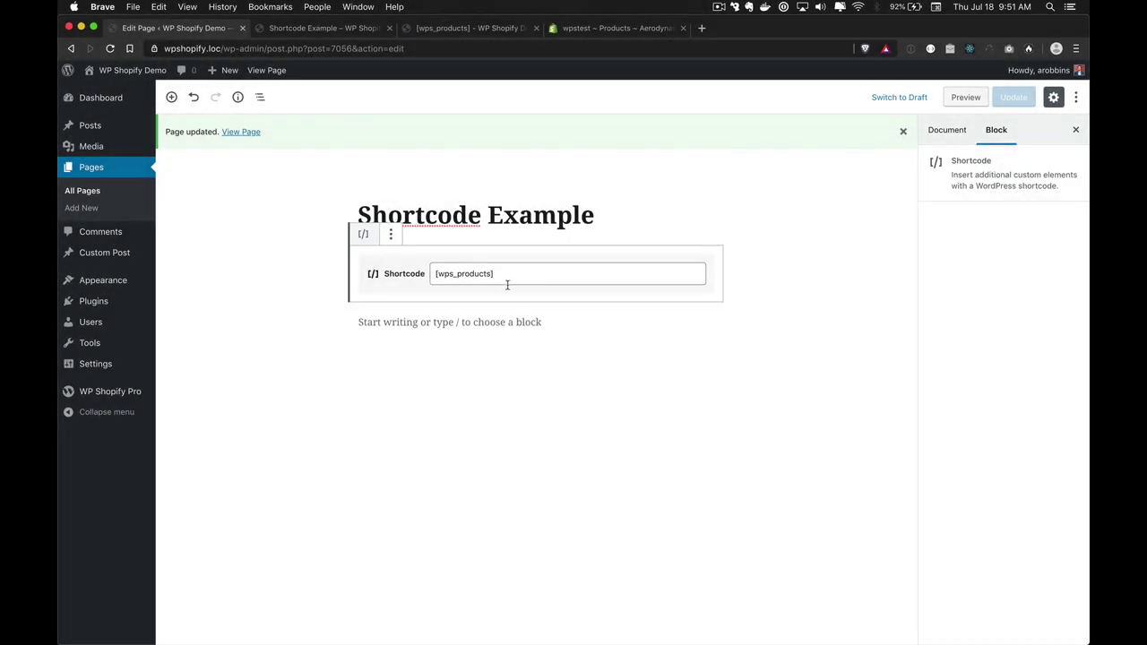
Add page_size="2" to the [wps_products] shortcode and update the page
left_click(490, 277)
type("page")
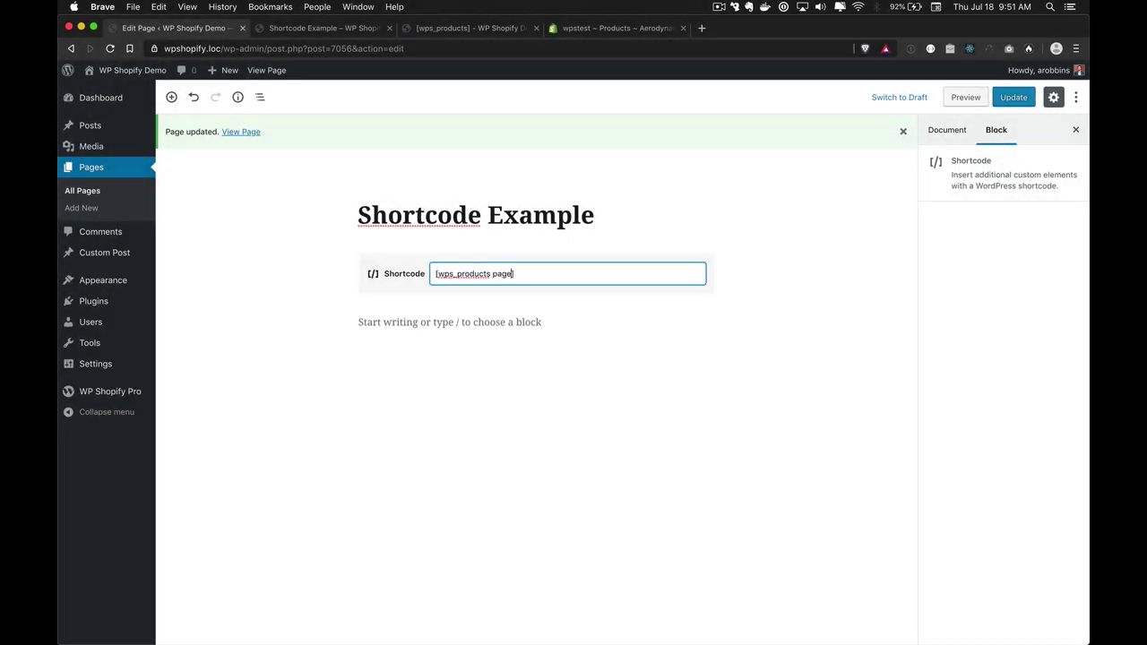
type("_sz")
type("ze=\"2\"")
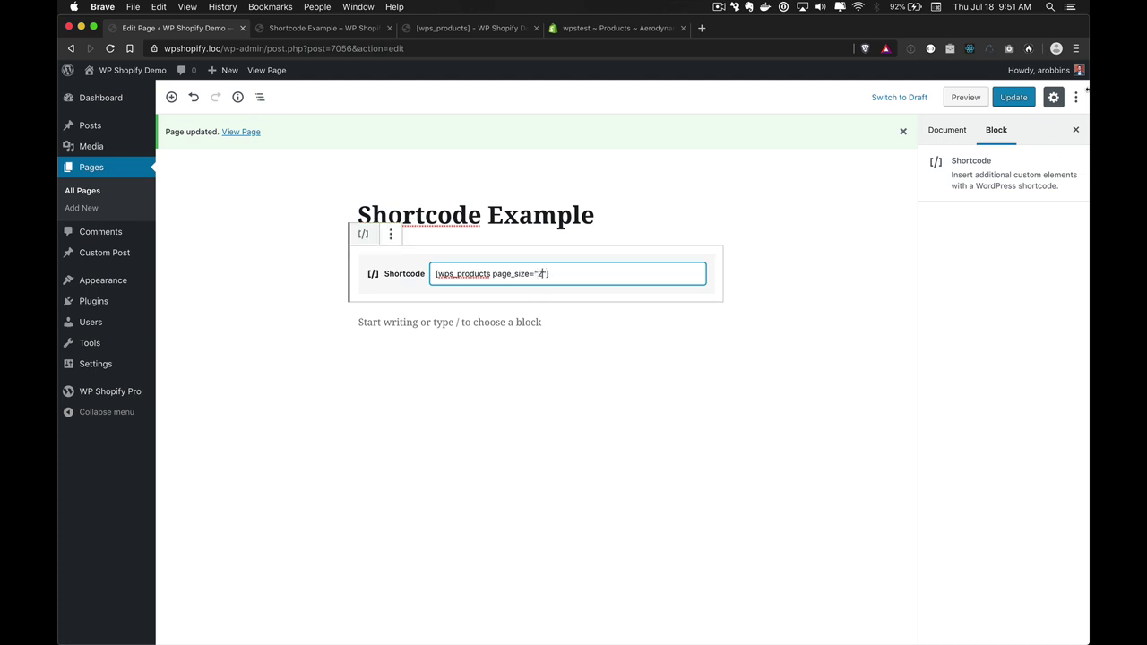
left_click(1001, 100)
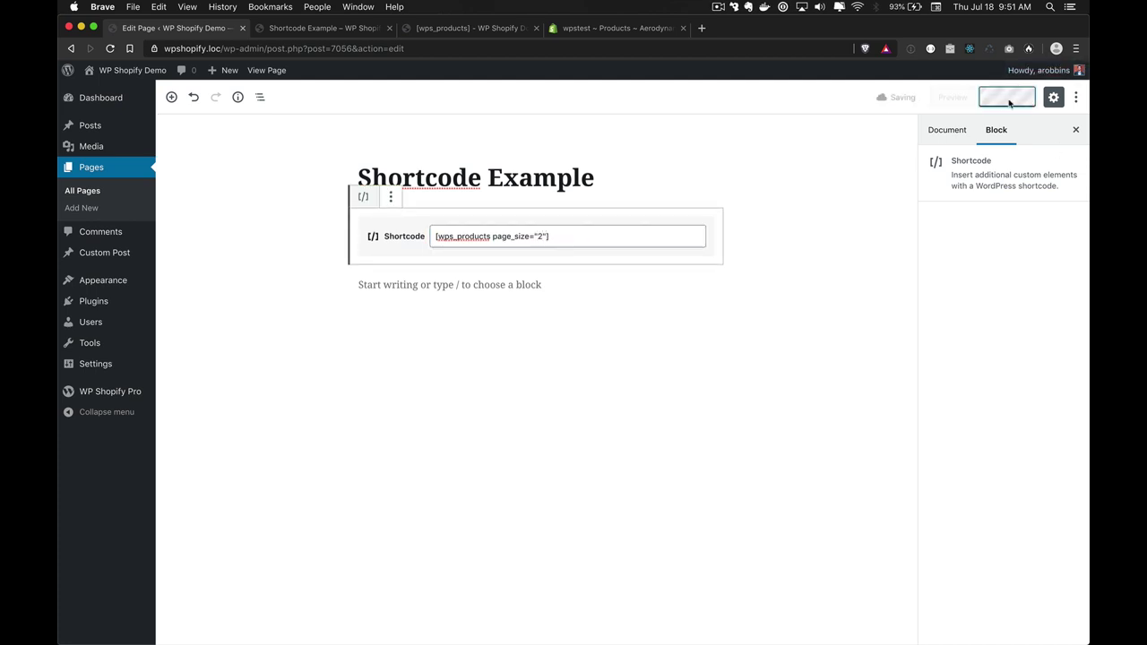
View the published Shortcode Example page and load more products several times to check how many appear per batch
left_click(242, 134, "super")
key("ctrl+Tab")
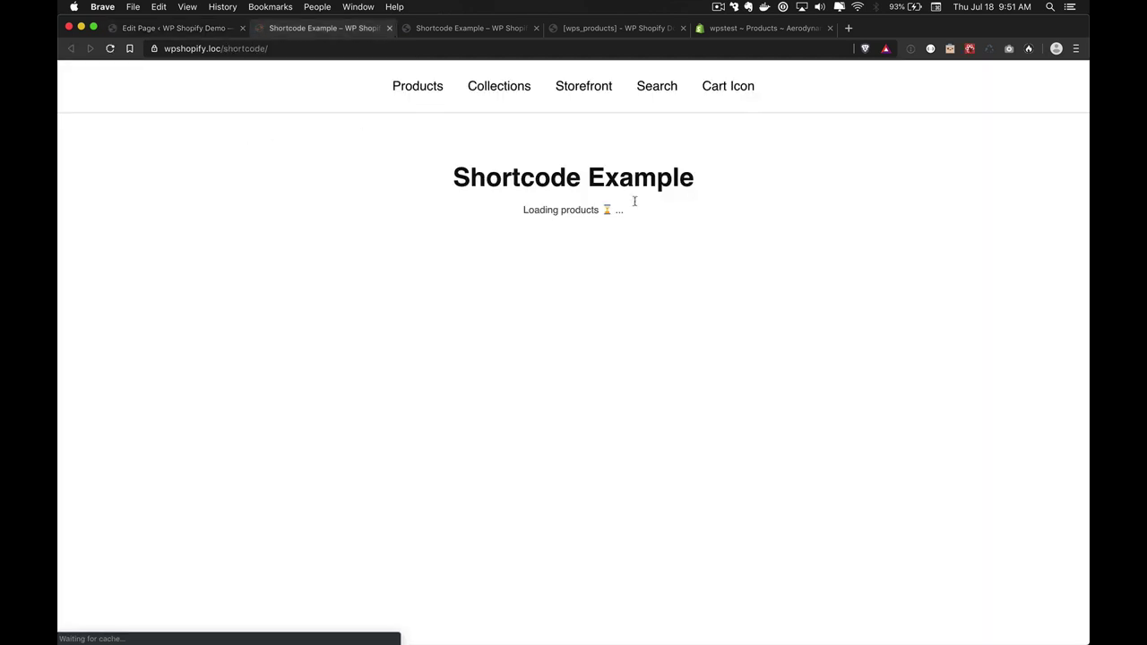
scroll(761, 306, "down", 3)
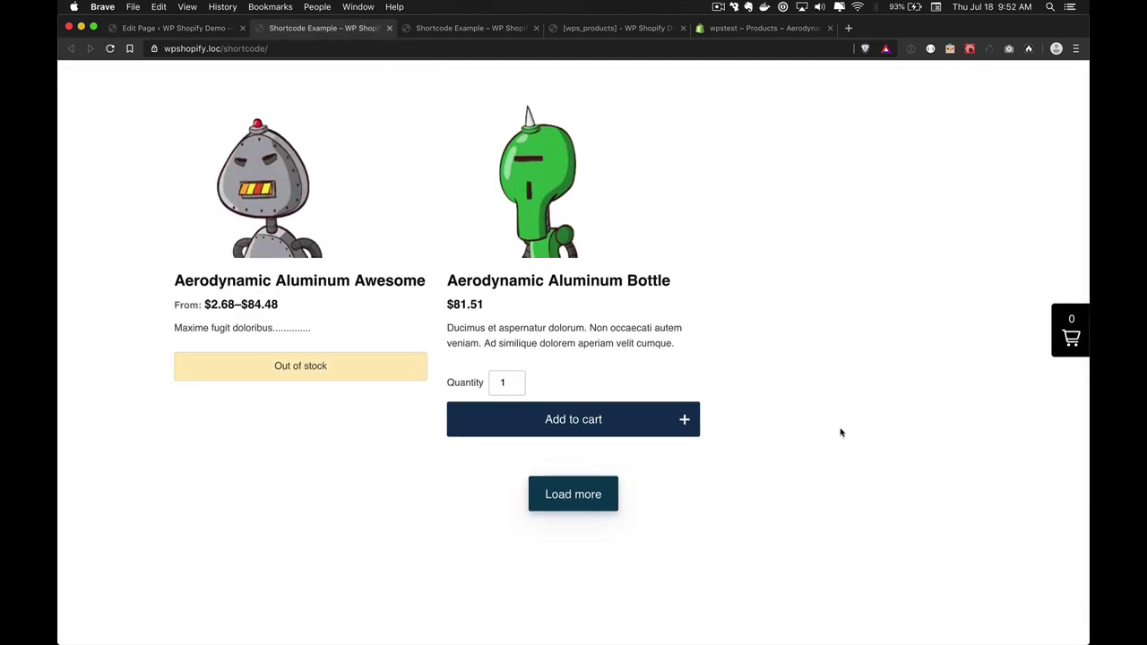
left_click(567, 506)
scroll(567, 507, "down", 5)
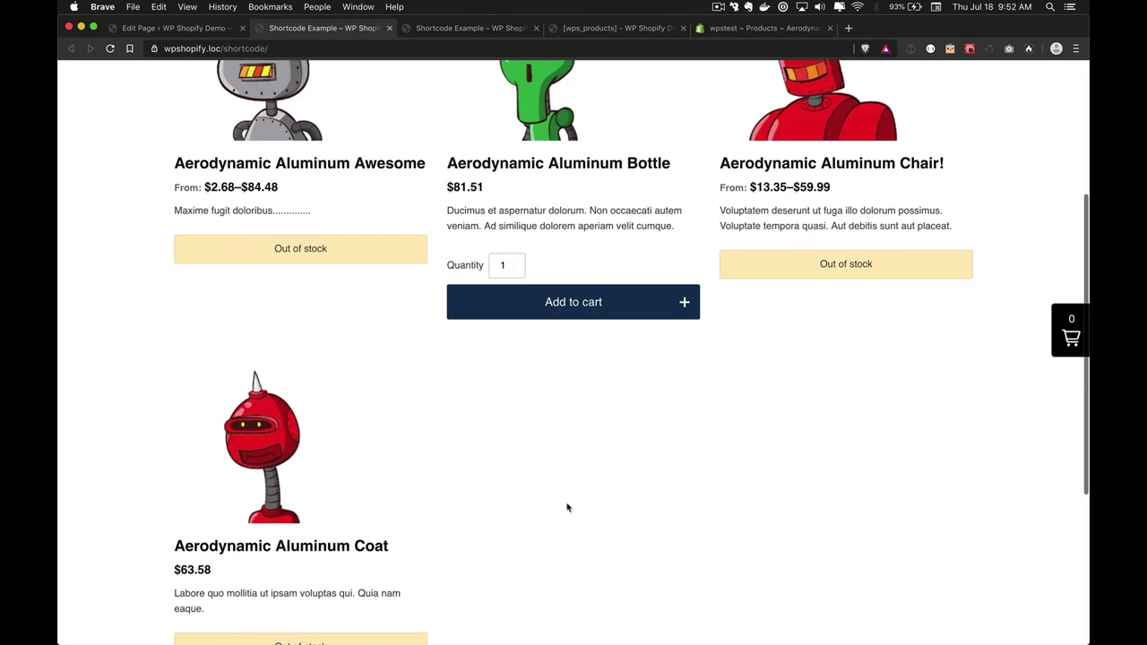
left_click(581, 436)
scroll(580, 436, "down", 15)
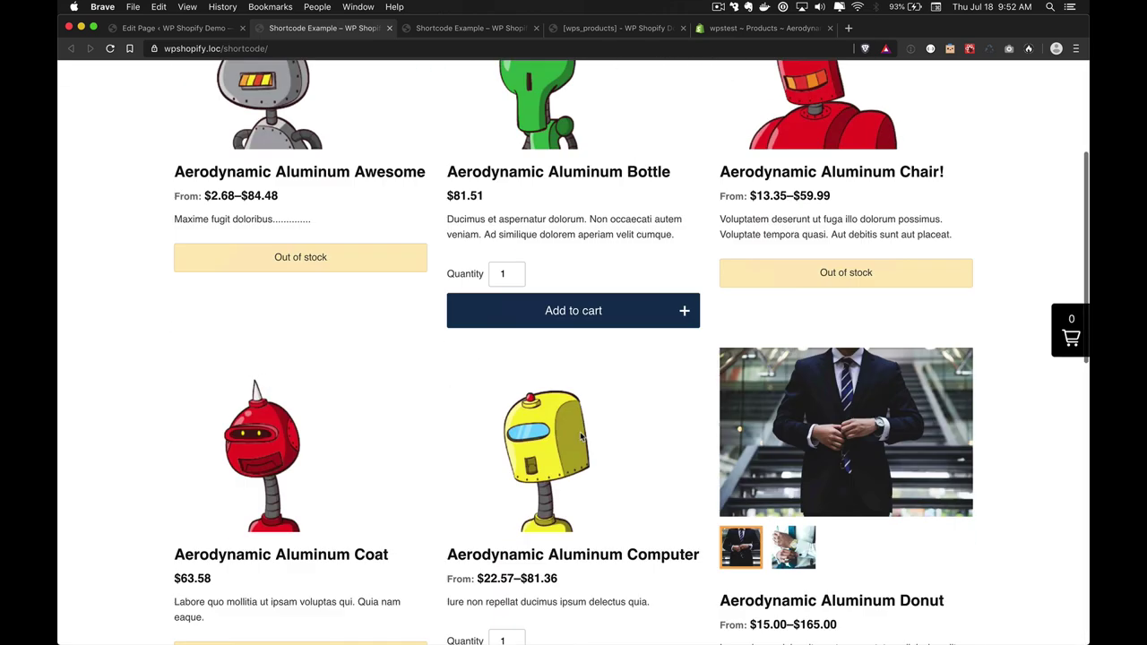
left_click(584, 434)
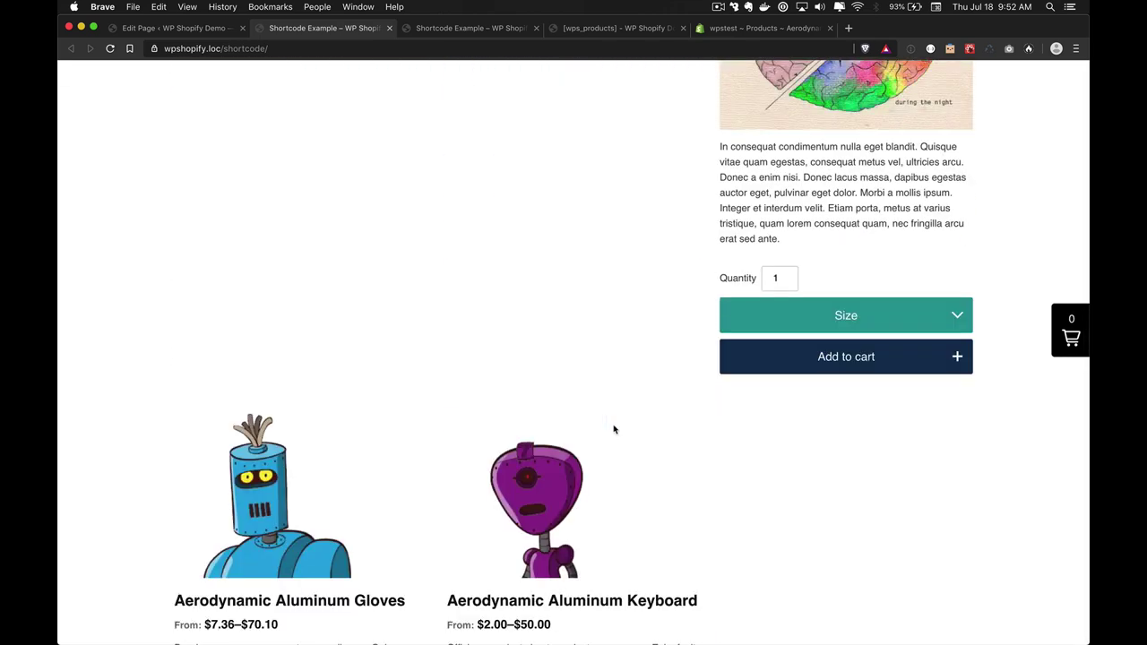
scroll(614, 429, "down", 4)
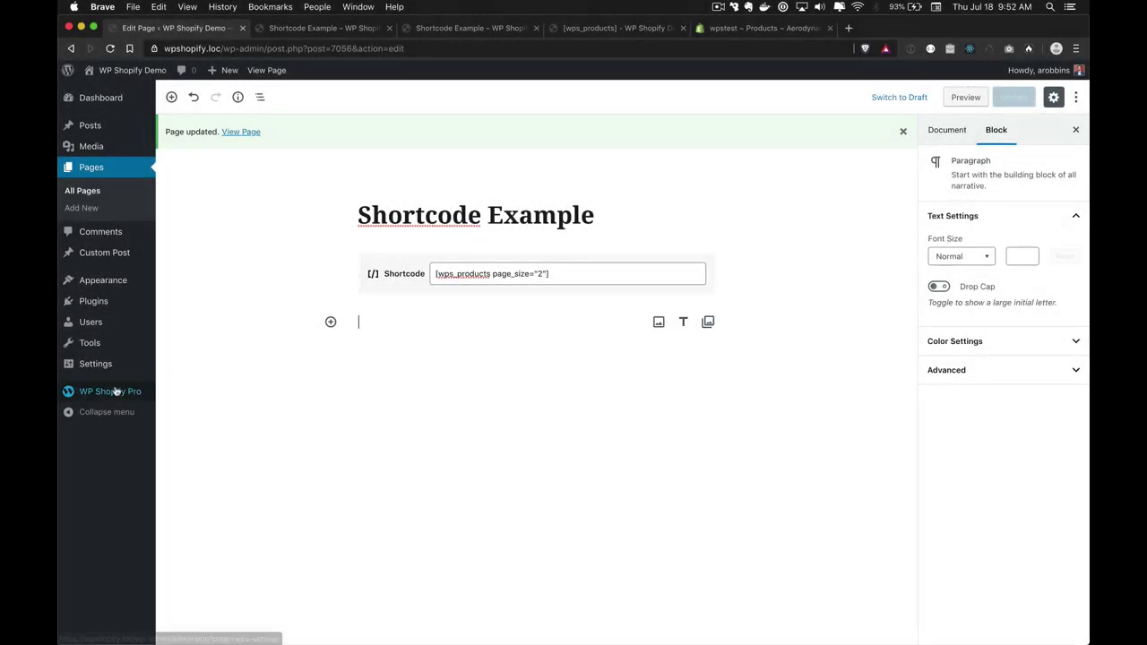
Open the general settings of WP Shopify Pro to check the Products per page setting
mouse_move(120, 392)
left_click(169, 395)
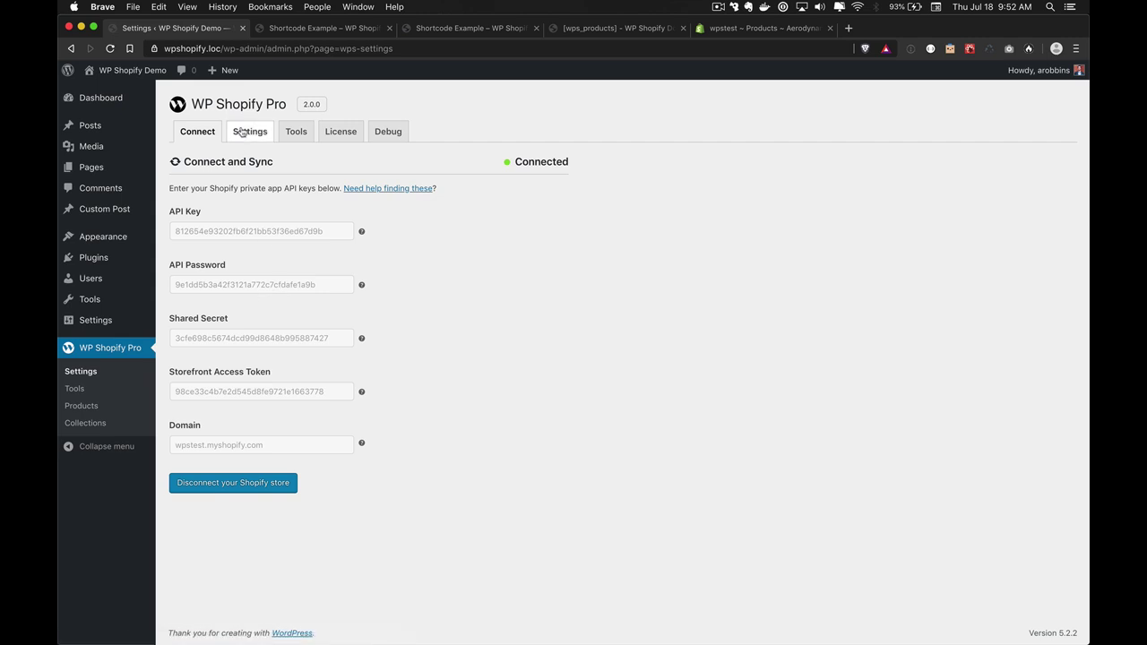
left_click(242, 132)
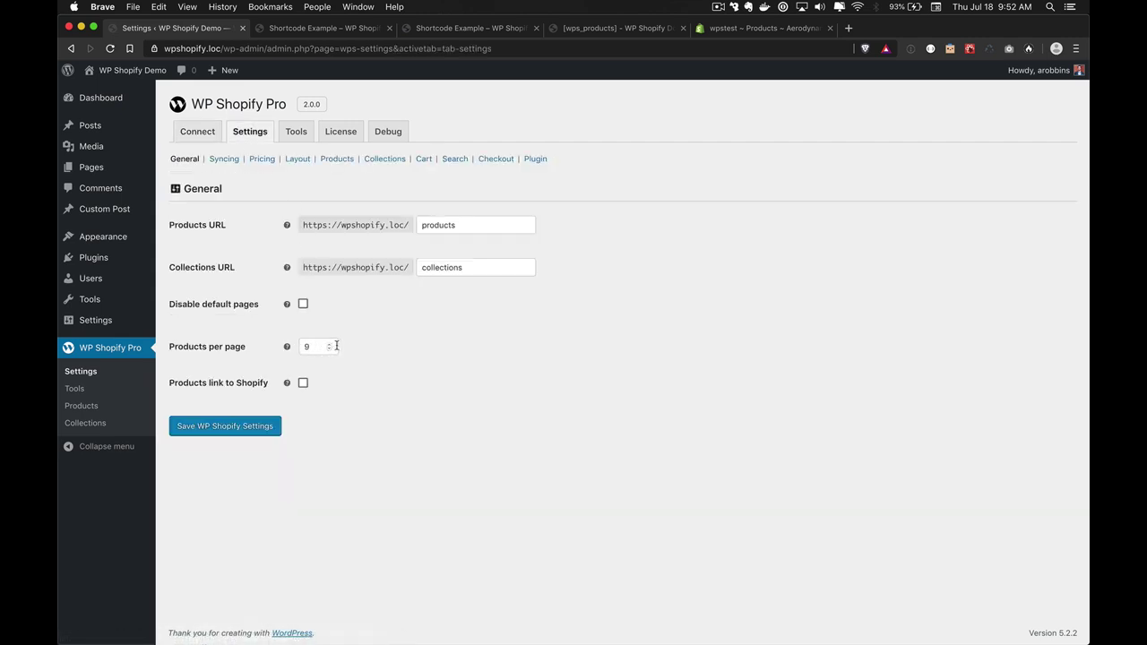
Reopen the Shortcode Example page for editing, remove the page_size attribute from the [wps_products] shortcode and update the page
left_click(165, 172)
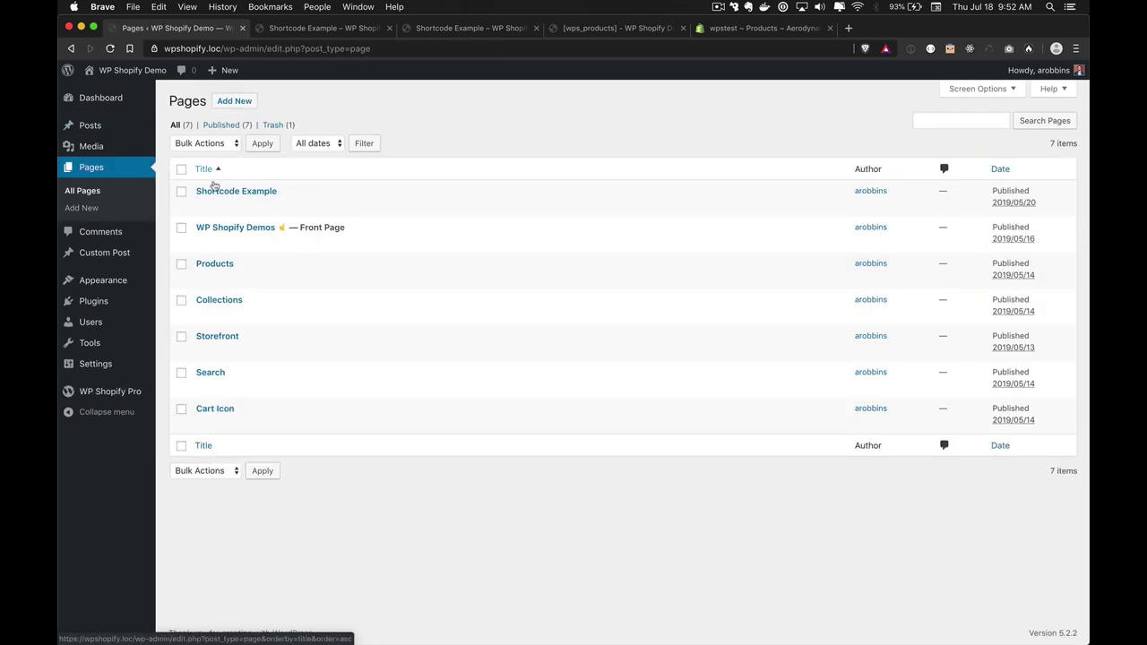
left_click(269, 190)
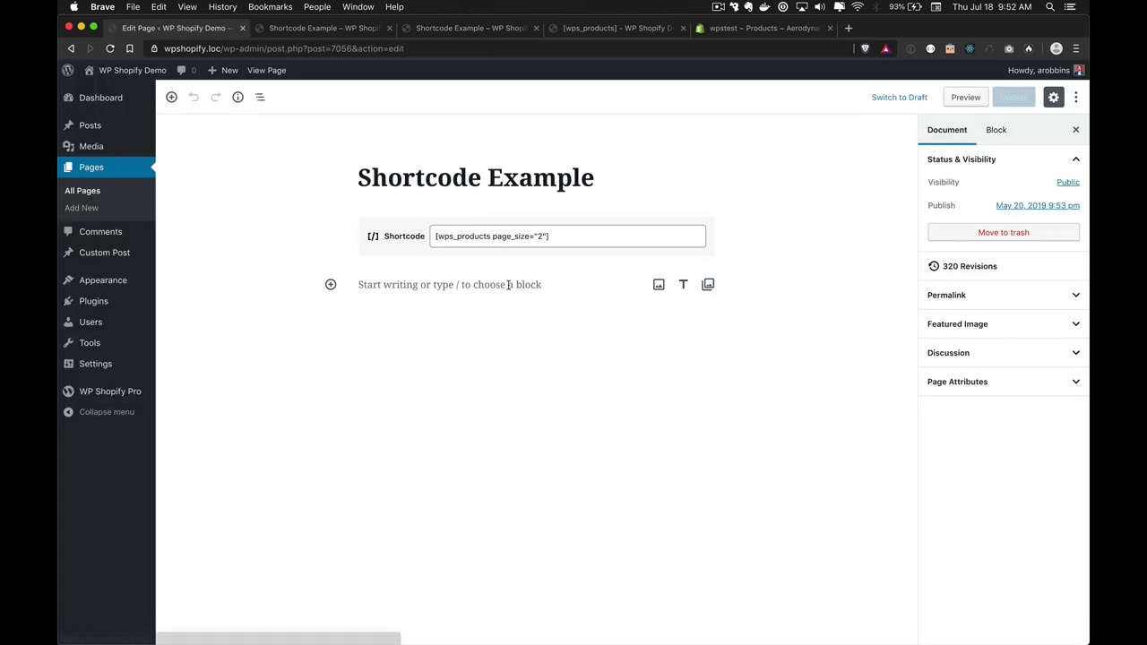
left_click(539, 236)
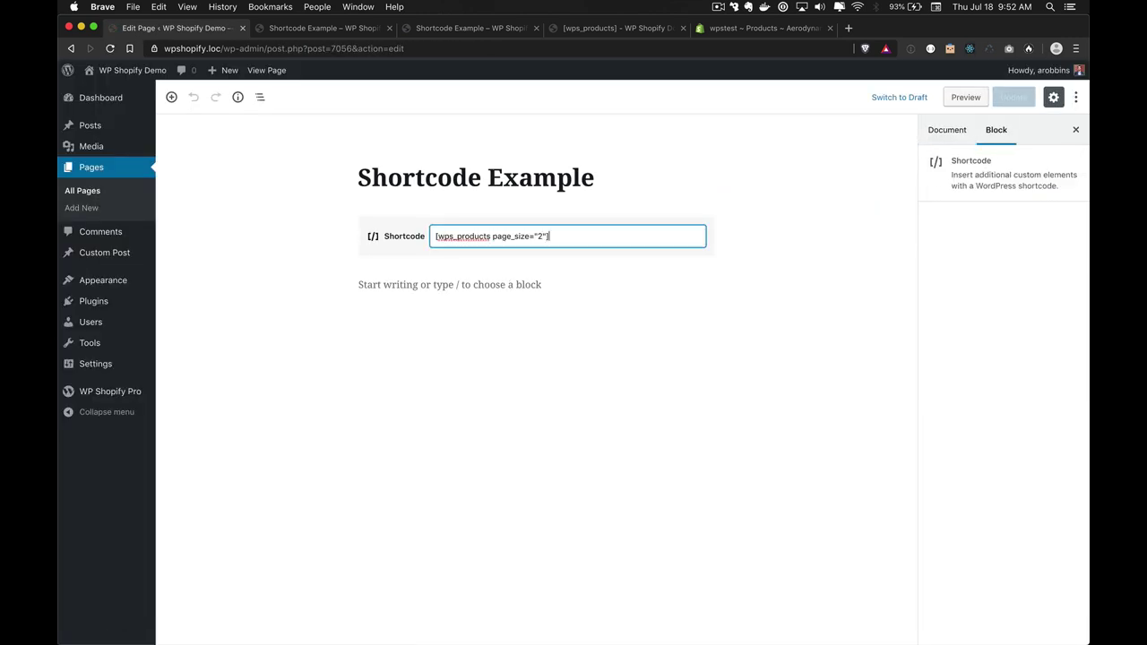
key("shift+Left")
key("shift+Left")
key("shift+Left")
key("shift+Left")
key("shift+Left")
key("shift+Left")
key("shift+Left")
key("shift+Left")
key("shift+Left")
key("shift+Left")
key("shift+Left")
key("shift+Left")
key("shift+Left")
key("shift+Left")
key("BackSpace")
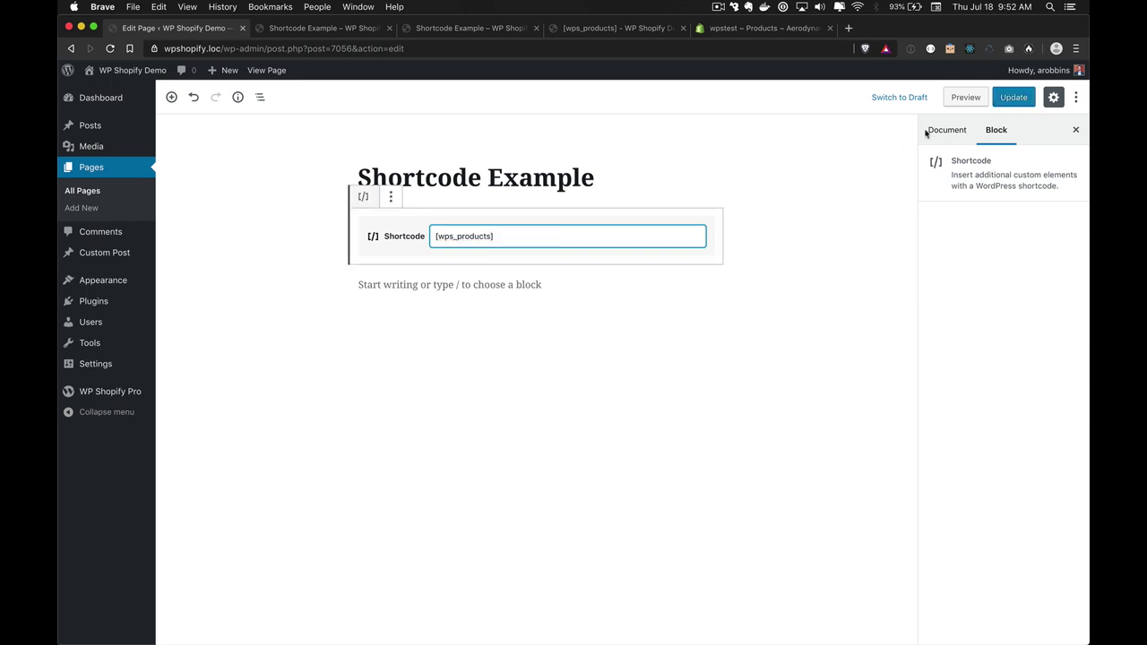
left_click(1014, 98)
Reload the published Shortcode Example page and examine how many products the shortcode without attributes lists
key("ctrl+Tab")
key("super+r")
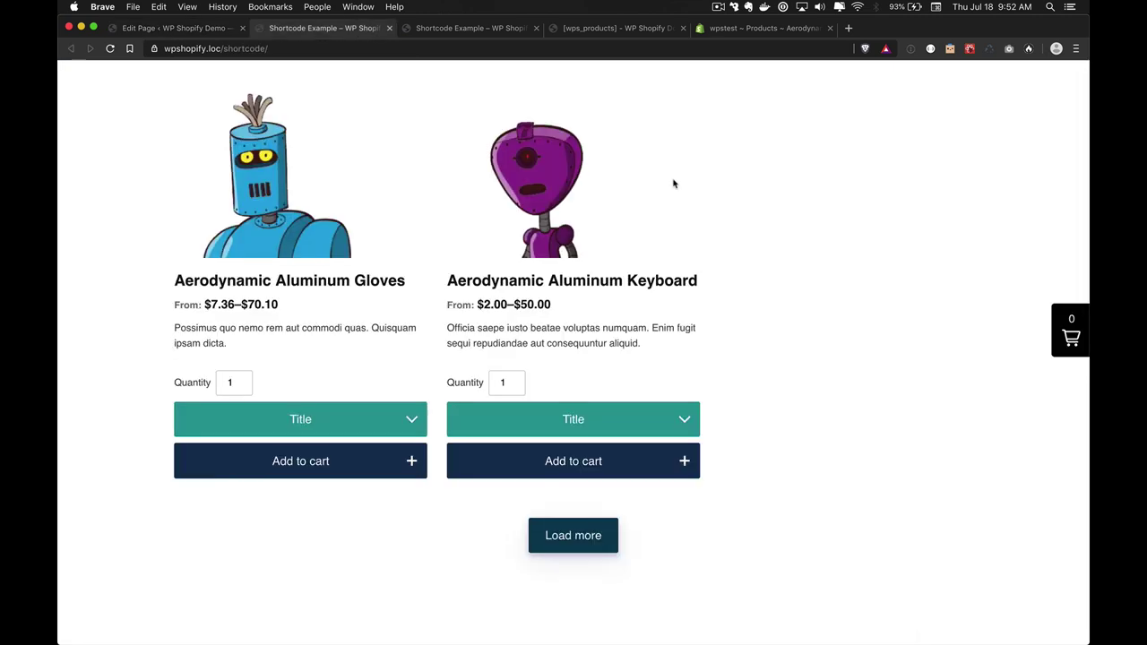
scroll(766, 224, "down", 8)
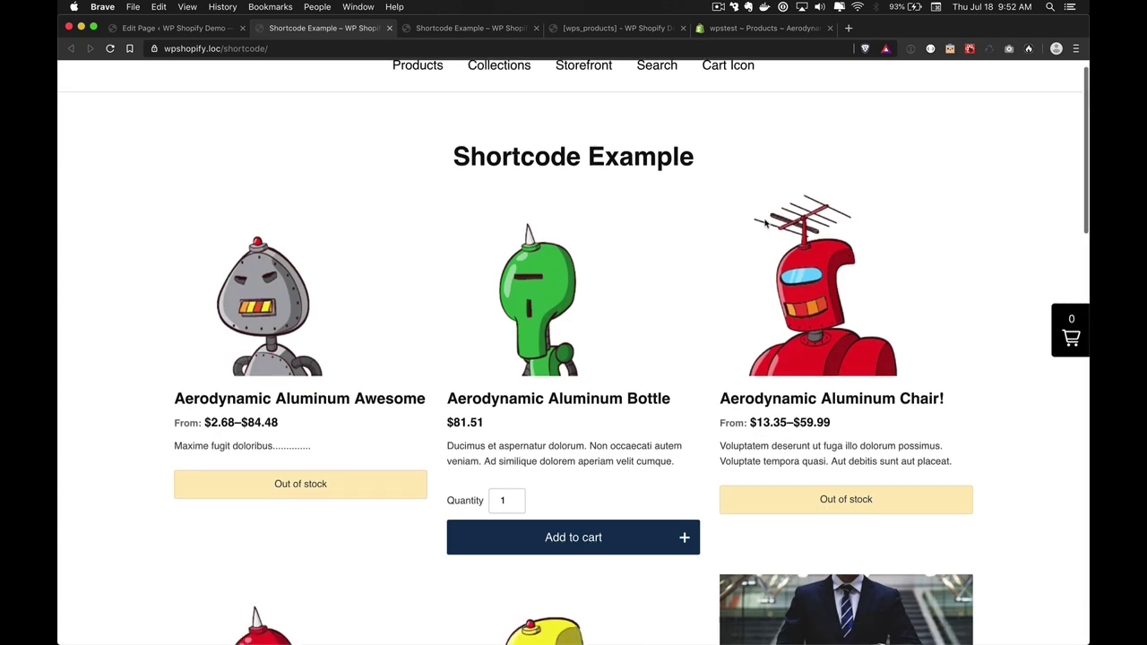
scroll(766, 224, "down", 6)
scroll(765, 222, "up", 15)
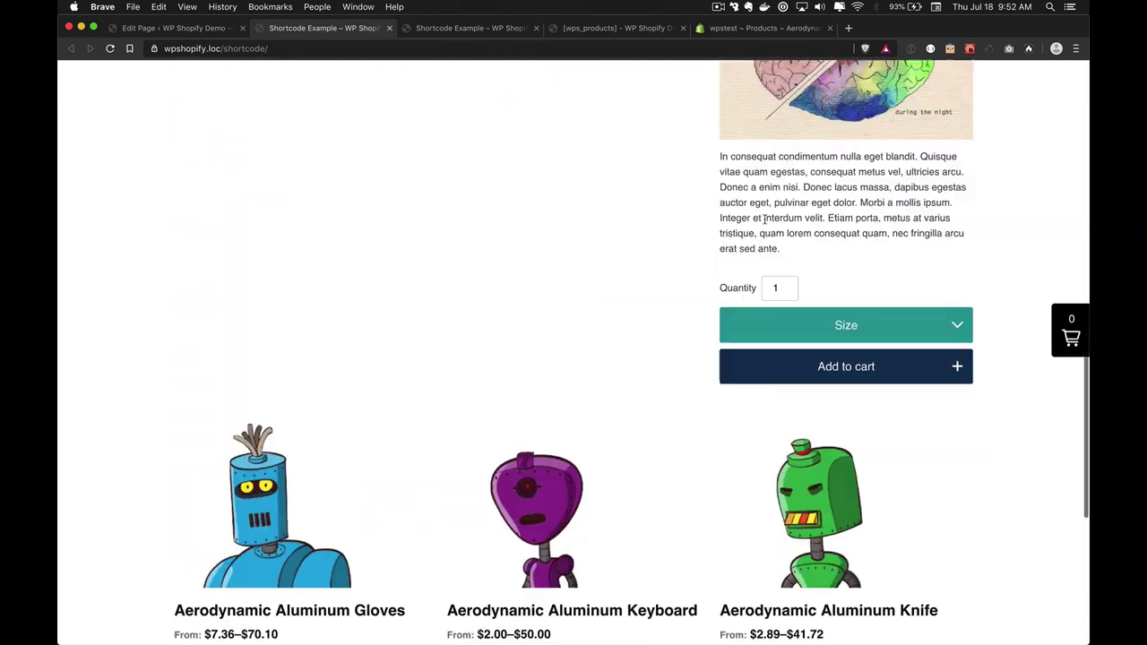
Set Products per page to 12 in the WP Shopify Pro general settings and save them
key("ctrl+shift+Tab")
mouse_move(133, 388)
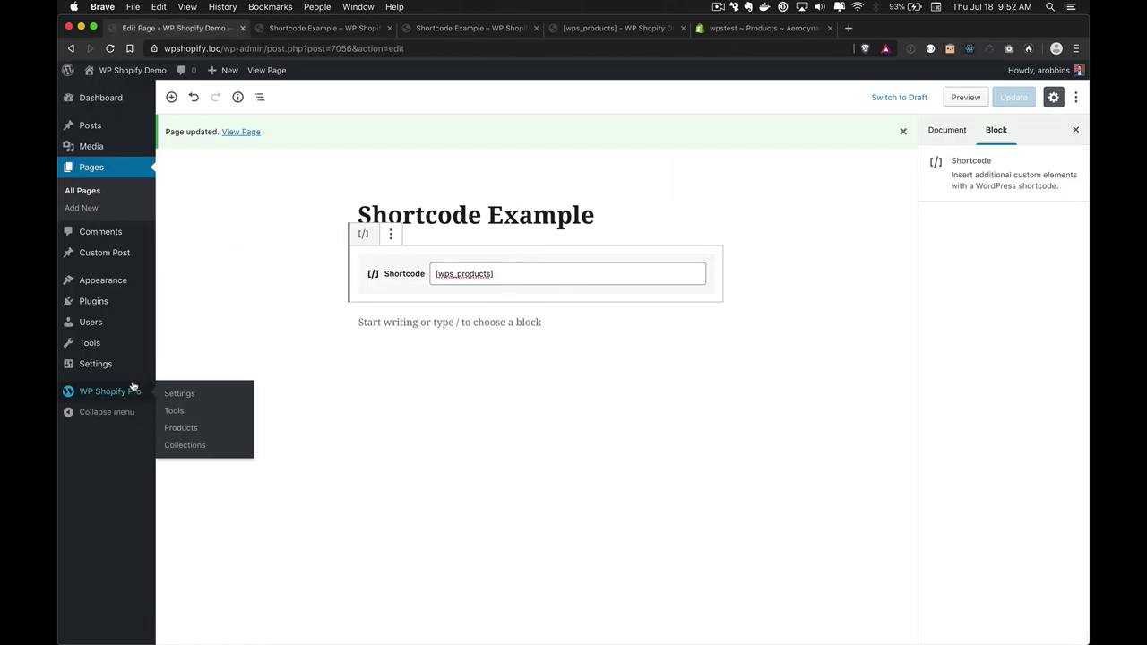
left_click(179, 394)
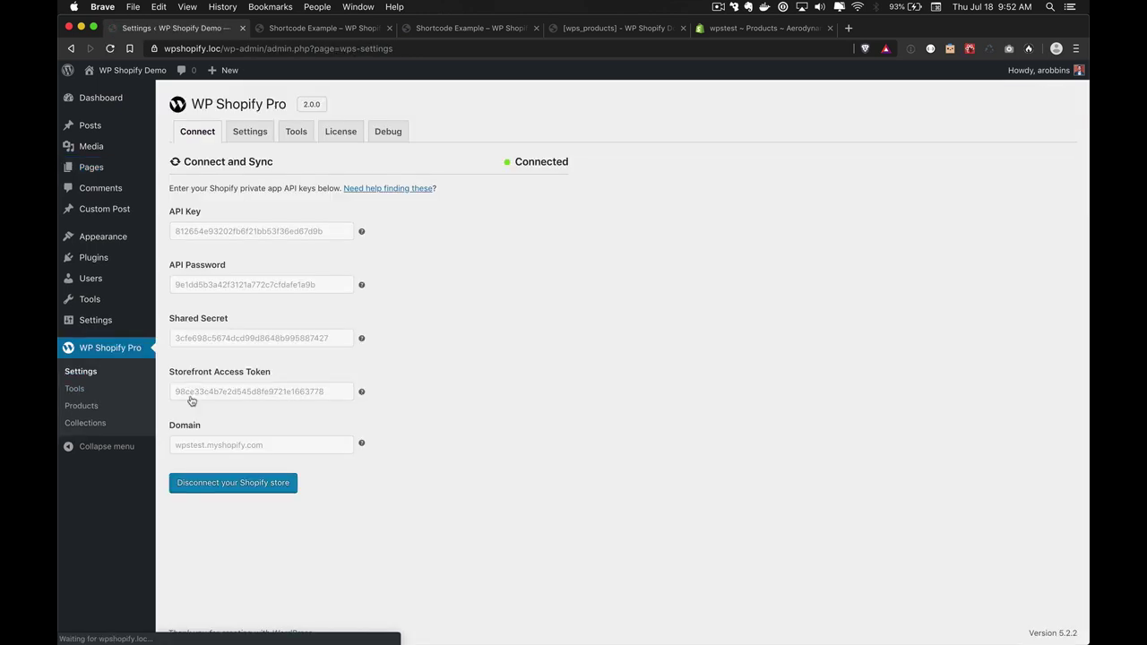
left_click(250, 131)
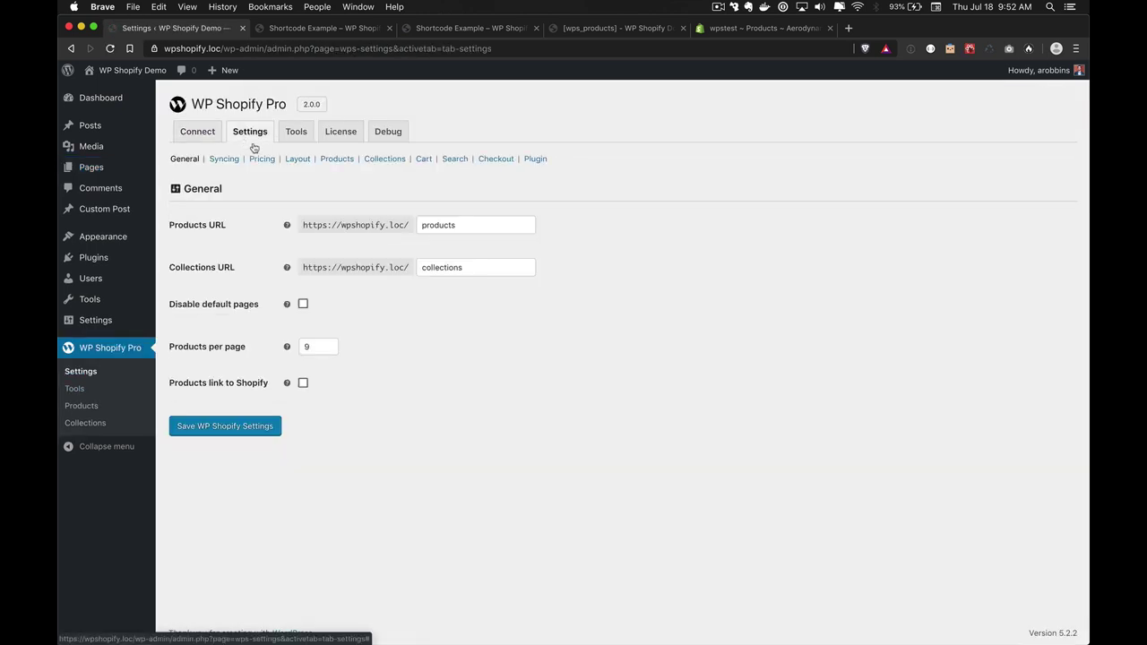
left_click(309, 346)
key("BackSpace")
type("12")
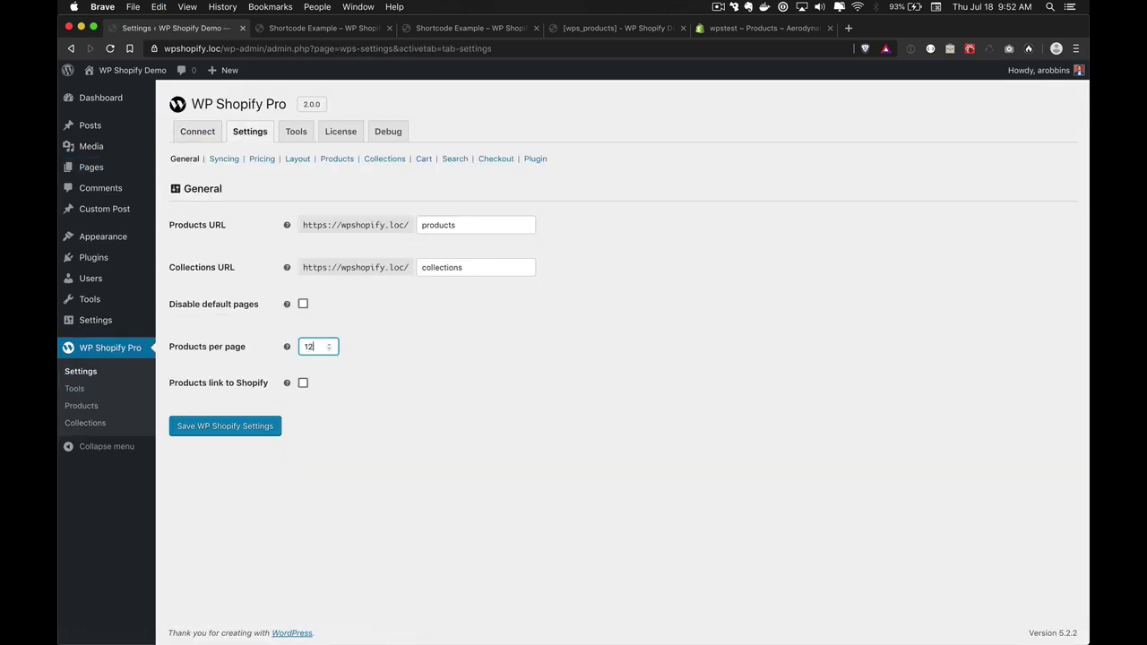
left_click(228, 432)
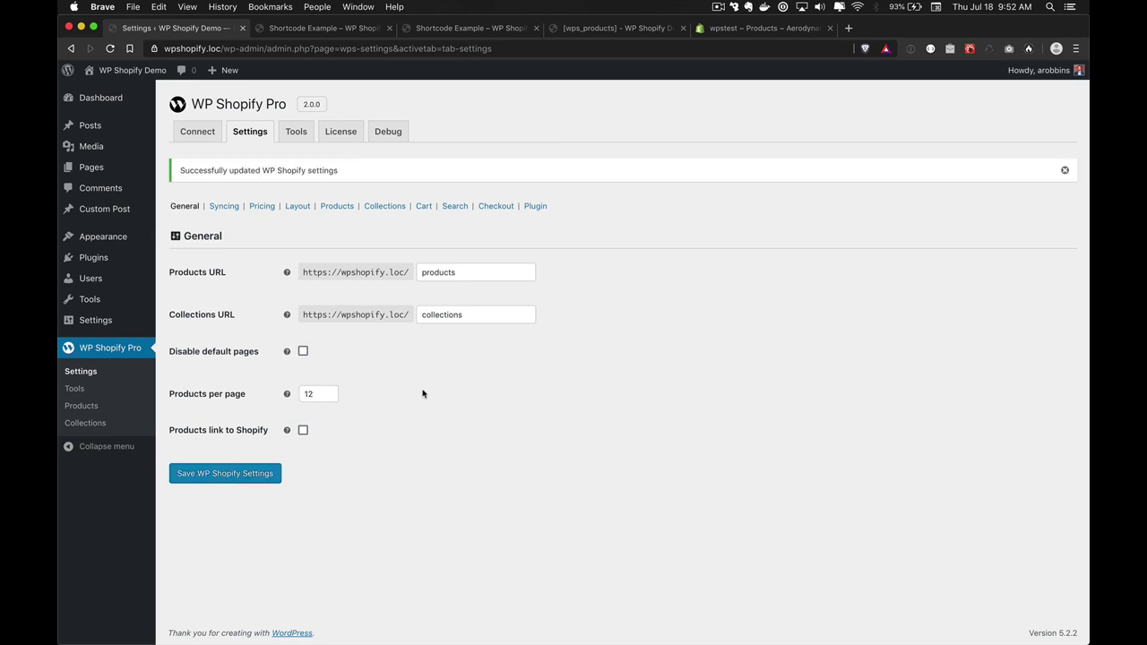
Reload the published Shortcode Example page and load more products to check the batch size from the global setting
key("ctrl+Tab")
key("super+r")
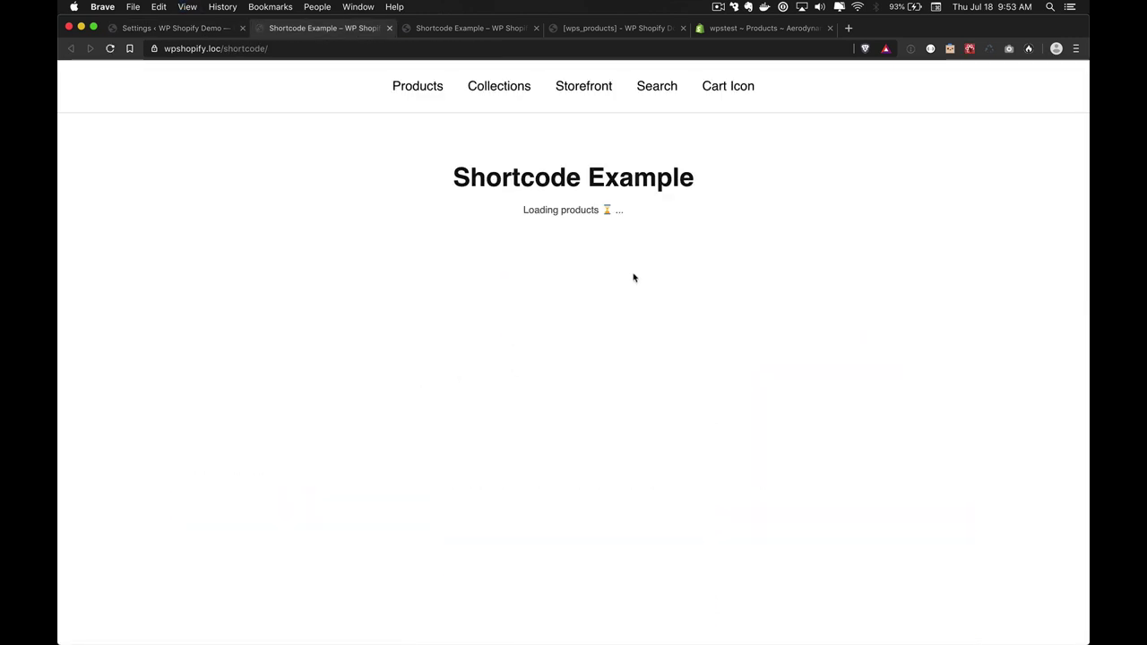
scroll(633, 278, "down", 5)
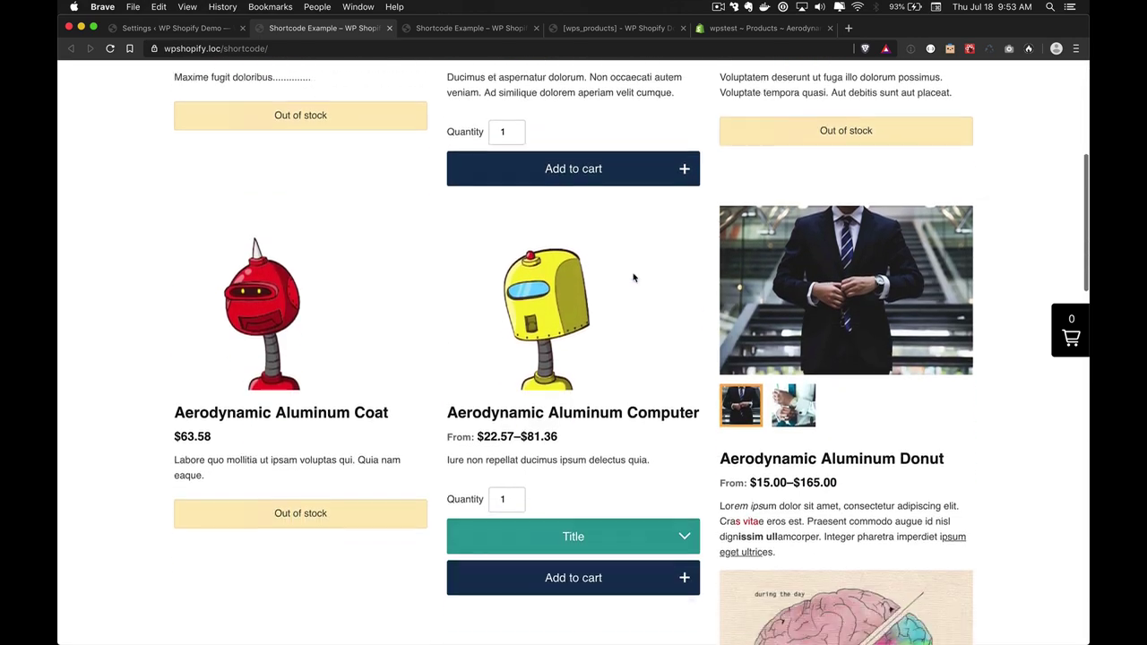
scroll(632, 278, "down", 20)
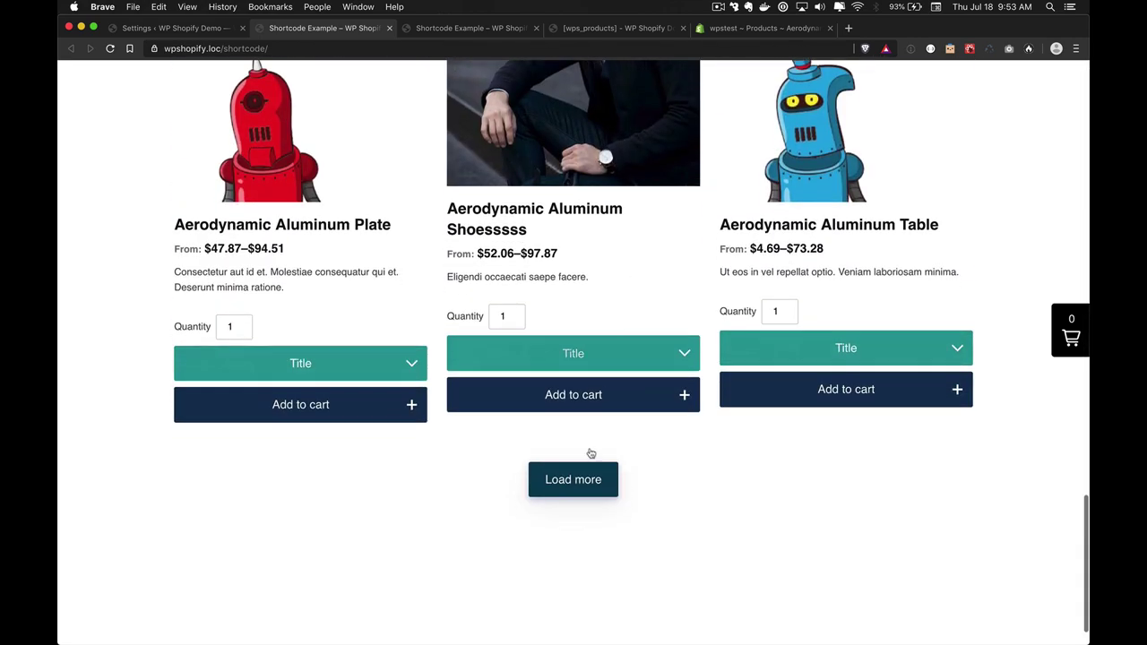
left_click(580, 495)
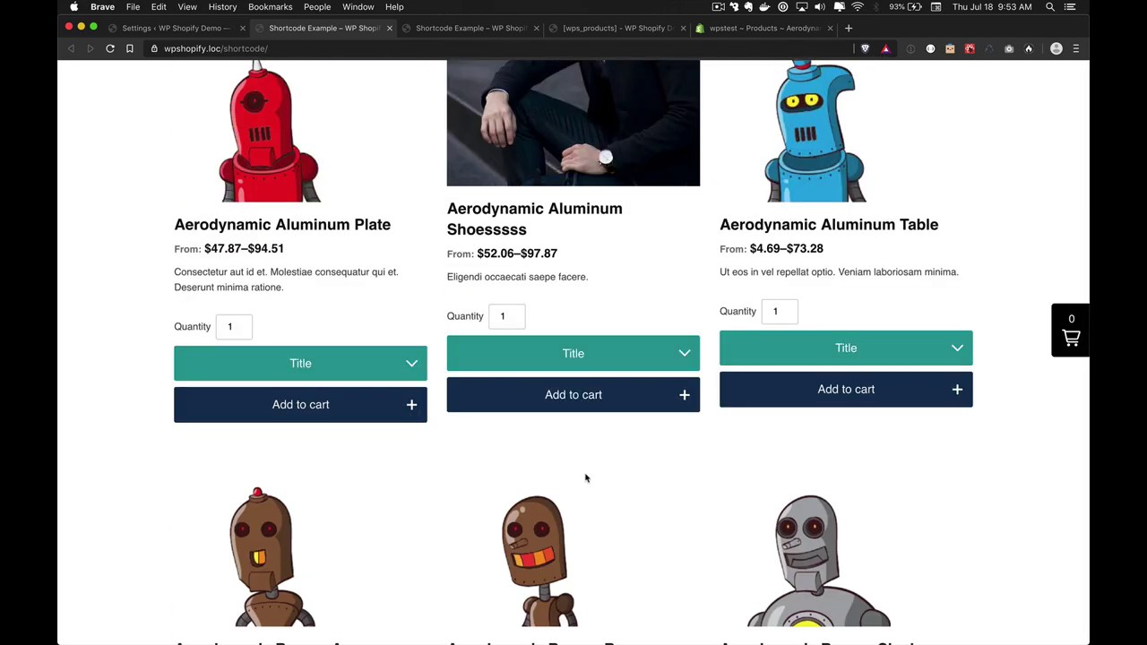
scroll(585, 478, "down", 15)
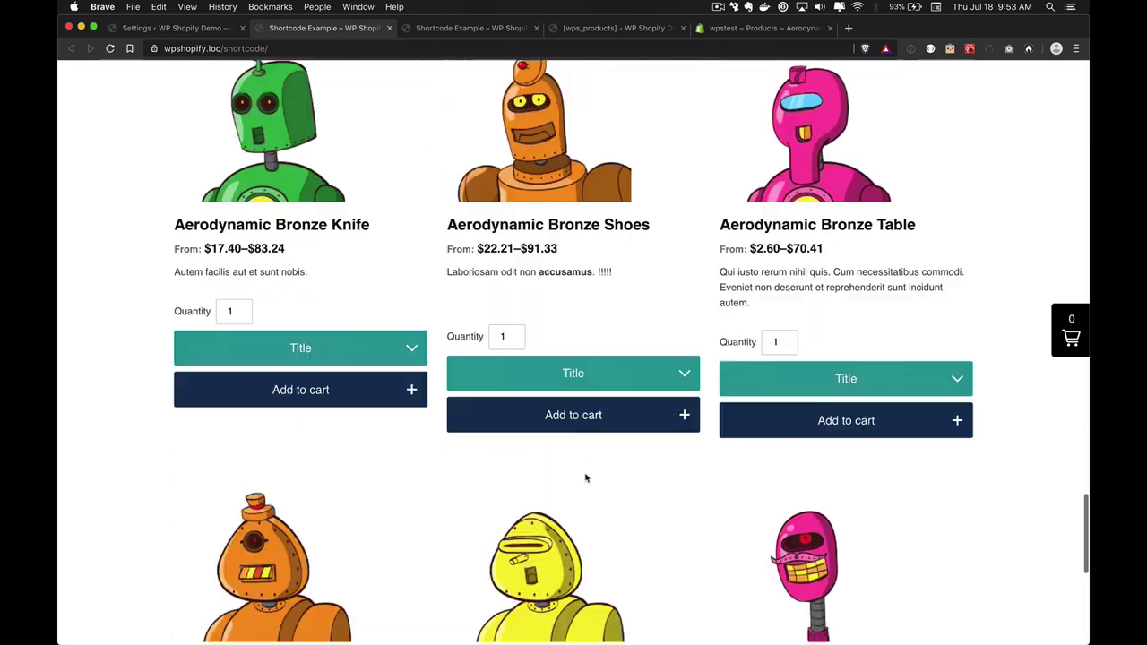
scroll(585, 477, "down", 7)
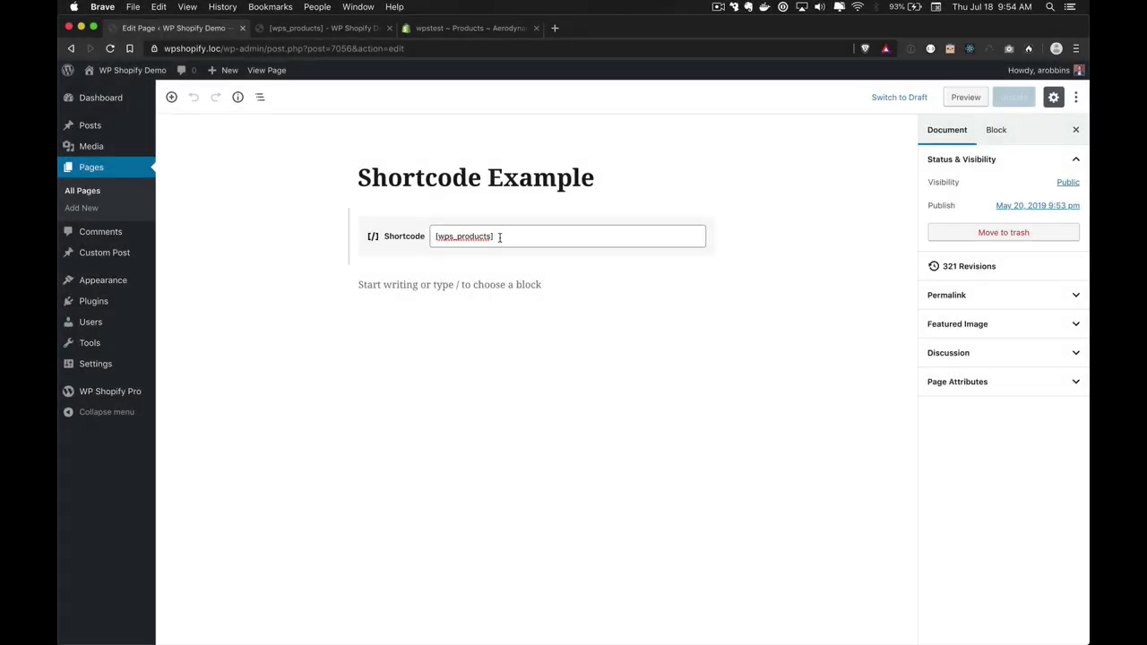
Add page_size="10" to the [wps_products] shortcode on the Shortcode Example page and update it
left_click(489, 235)
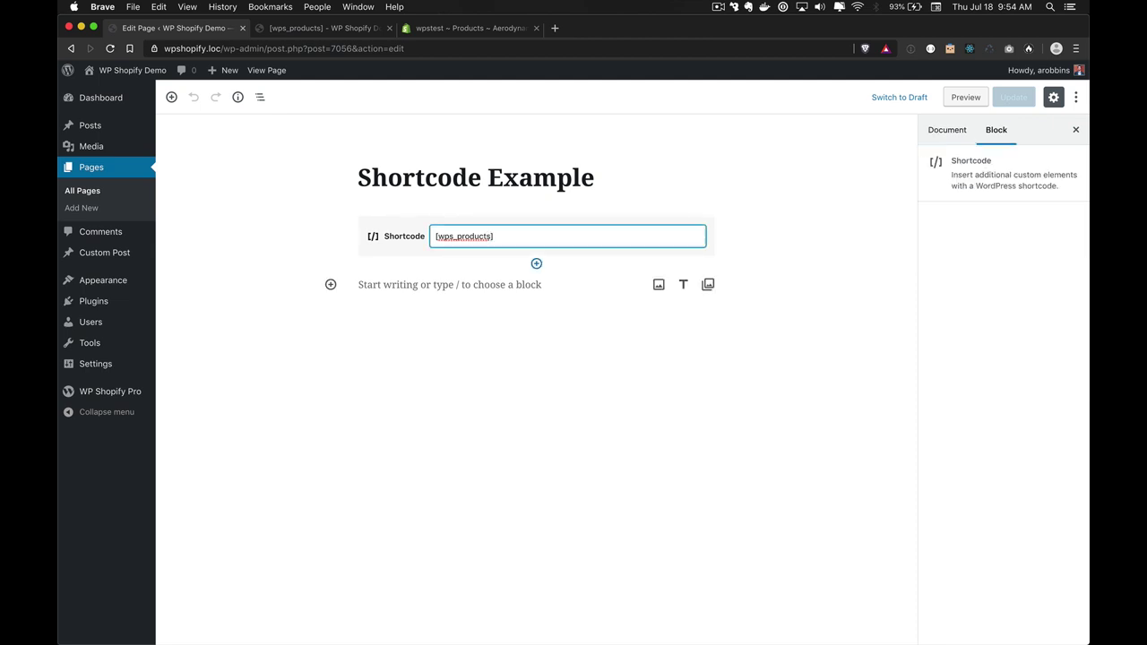
type("page_size=\"10")
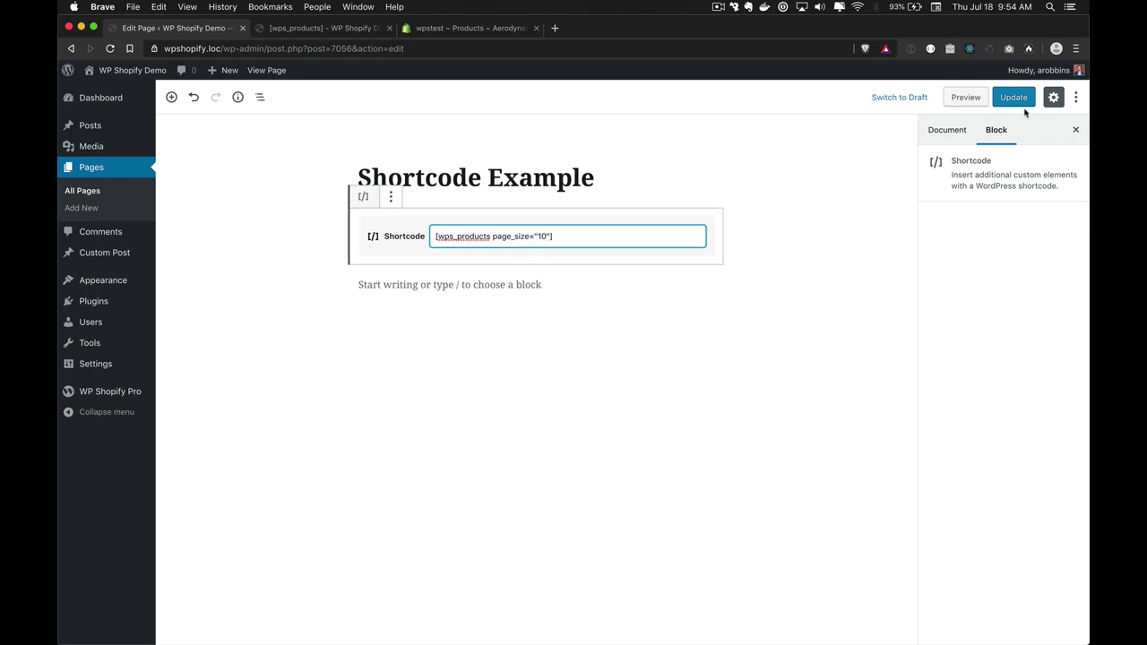
left_click(1022, 101)
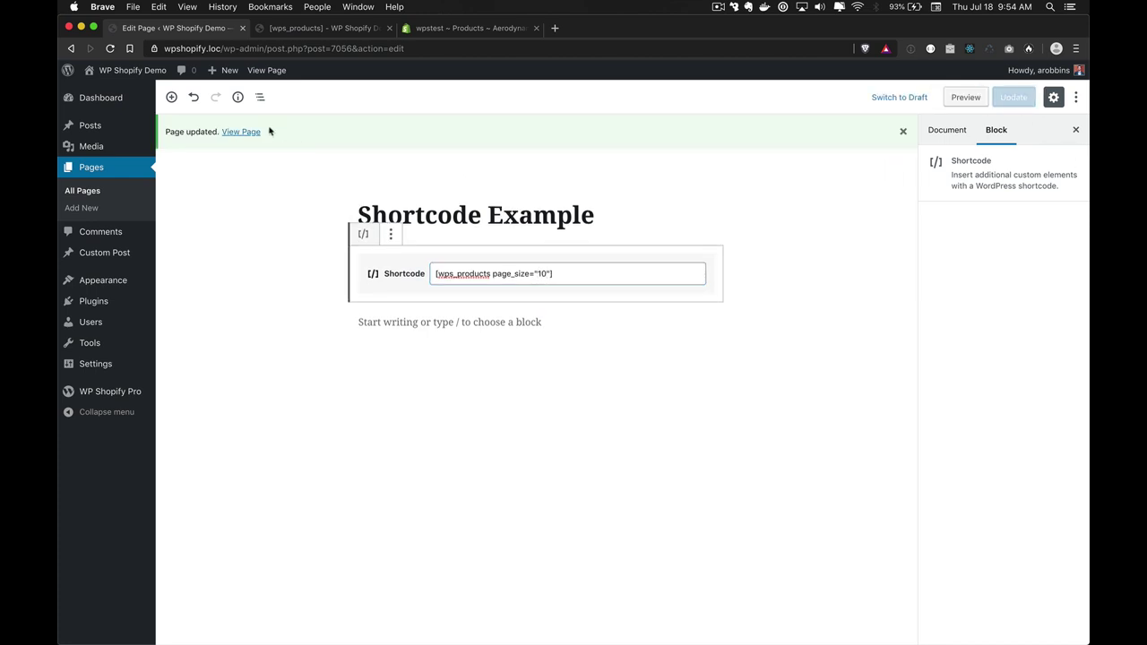
View the published Shortcode Example page and check how many products the shortcode's page size shows
left_click(233, 135, "super")
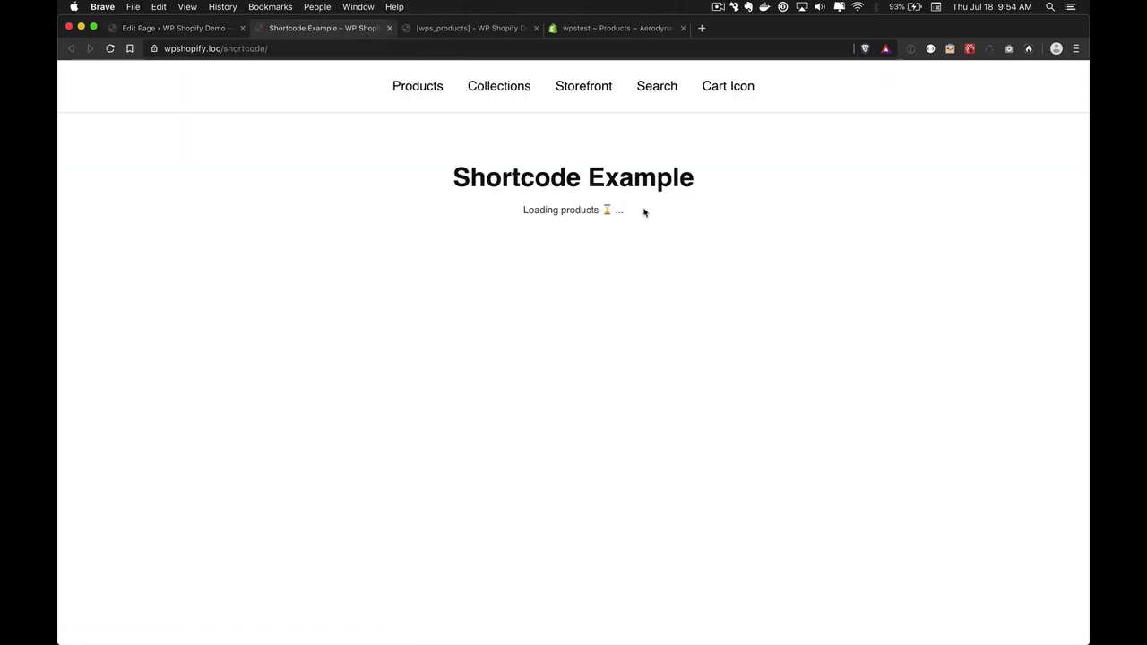
scroll(816, 311, "down", 15)
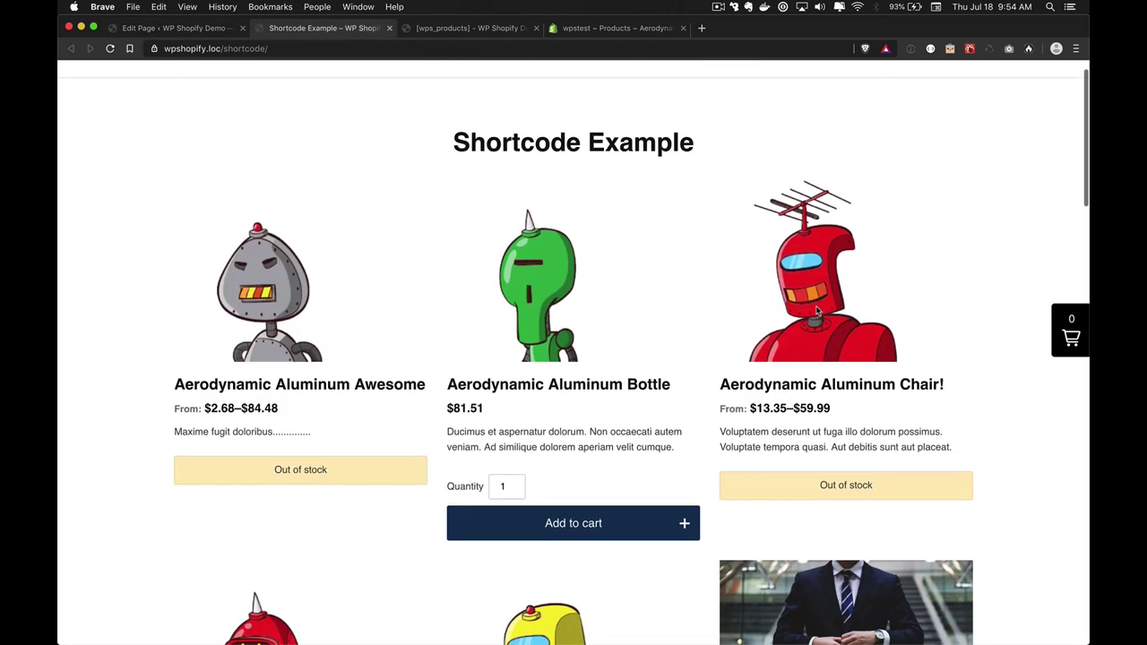
scroll(816, 311, "down", 10)
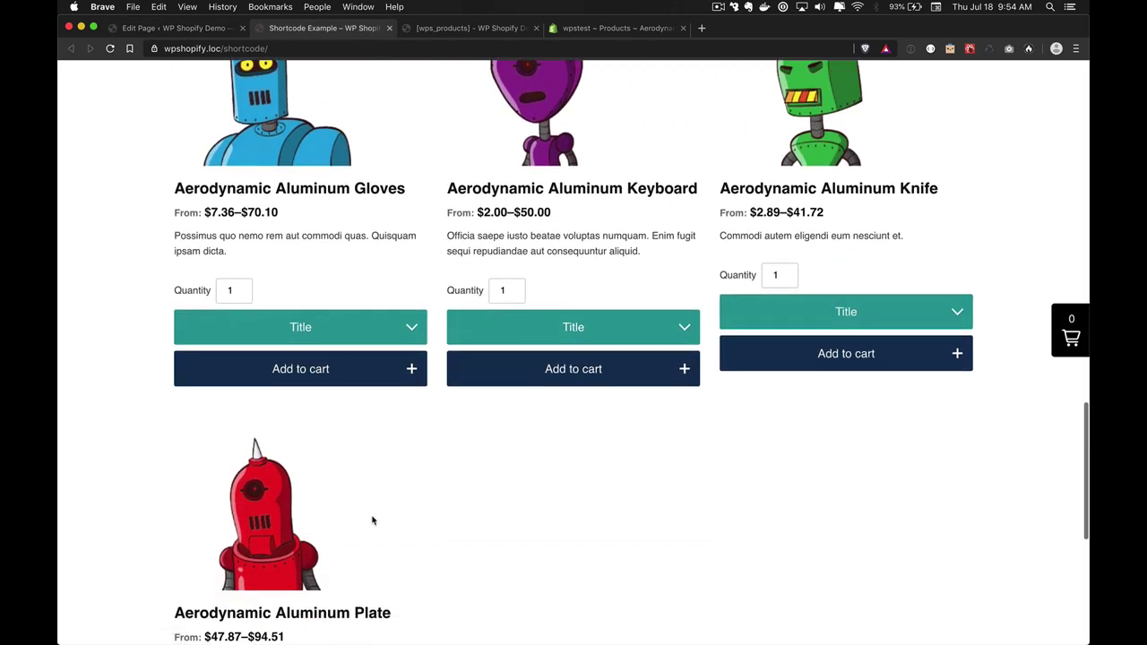
Load two more batches of products on the published Shortcode Example page to check how many each batch adds
scroll(540, 579, "down", 6)
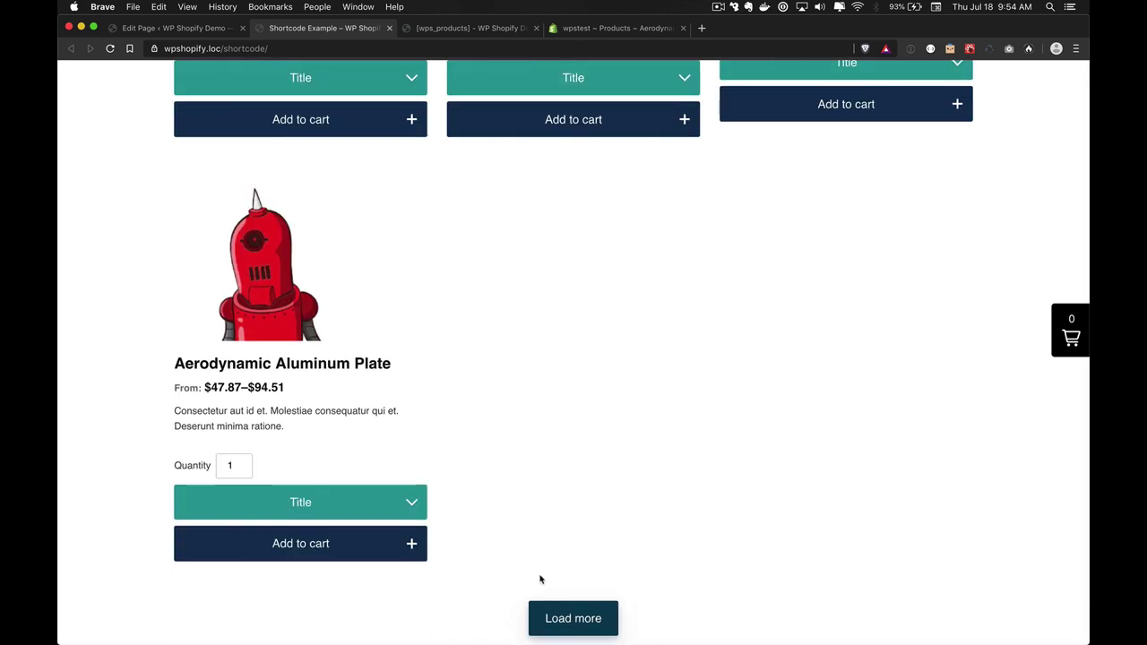
scroll(540, 578, "down", 2)
left_click(558, 507)
scroll(677, 520, "down", 15)
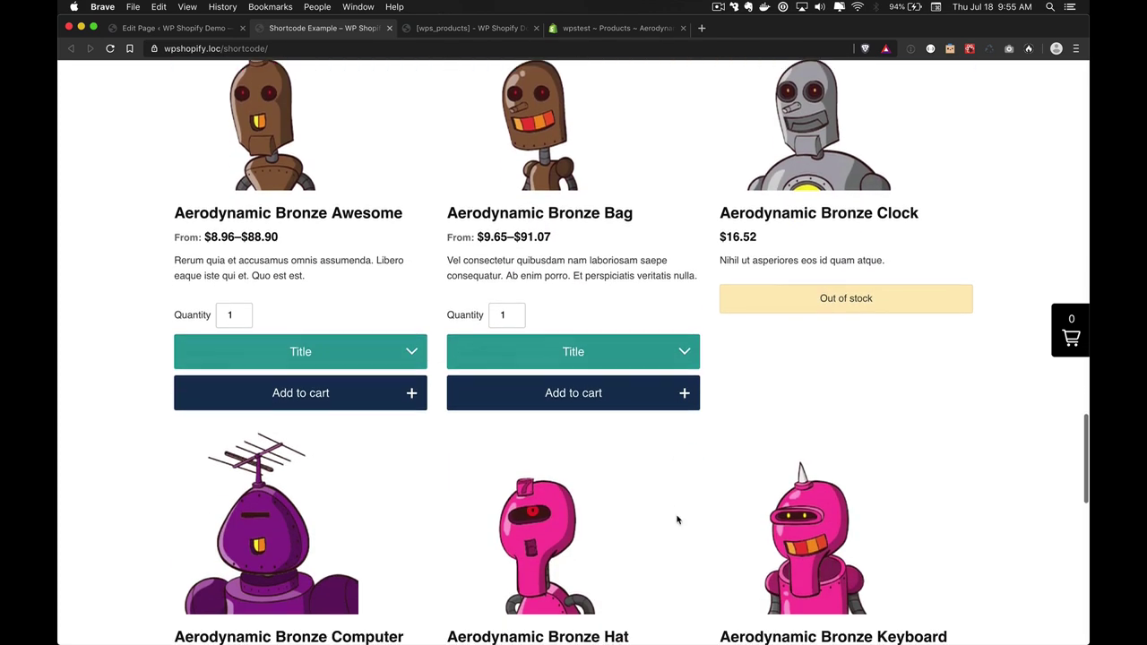
left_click(556, 479)
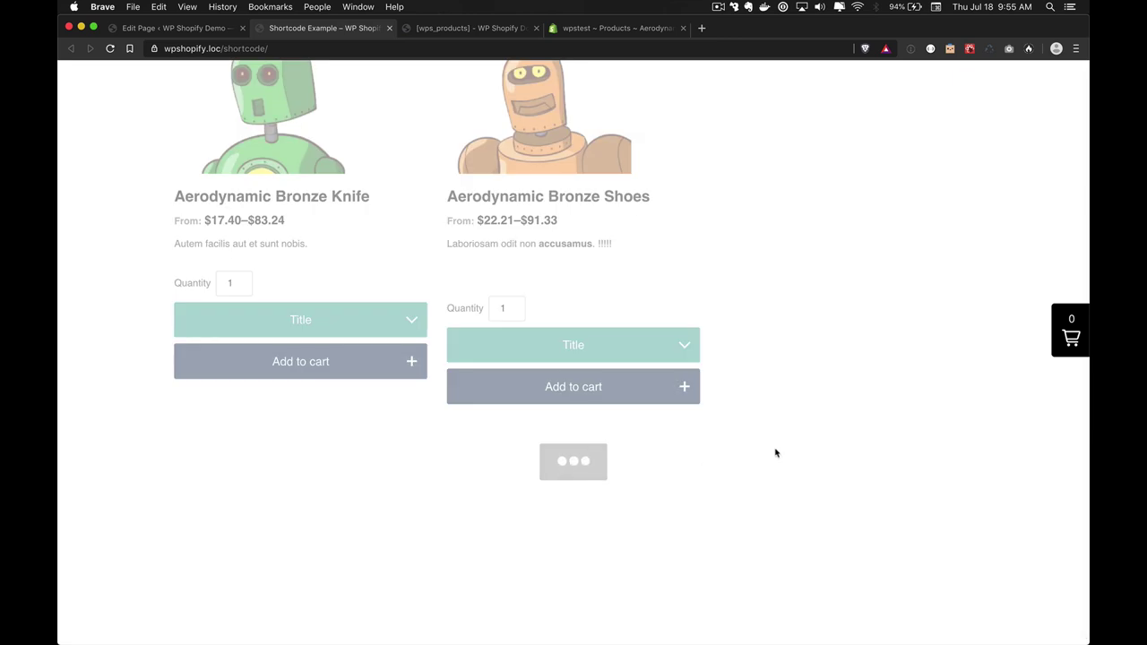
scroll(776, 453, "down", 3)
scroll(776, 453, "down", 7)
scroll(776, 454, "up", 20)
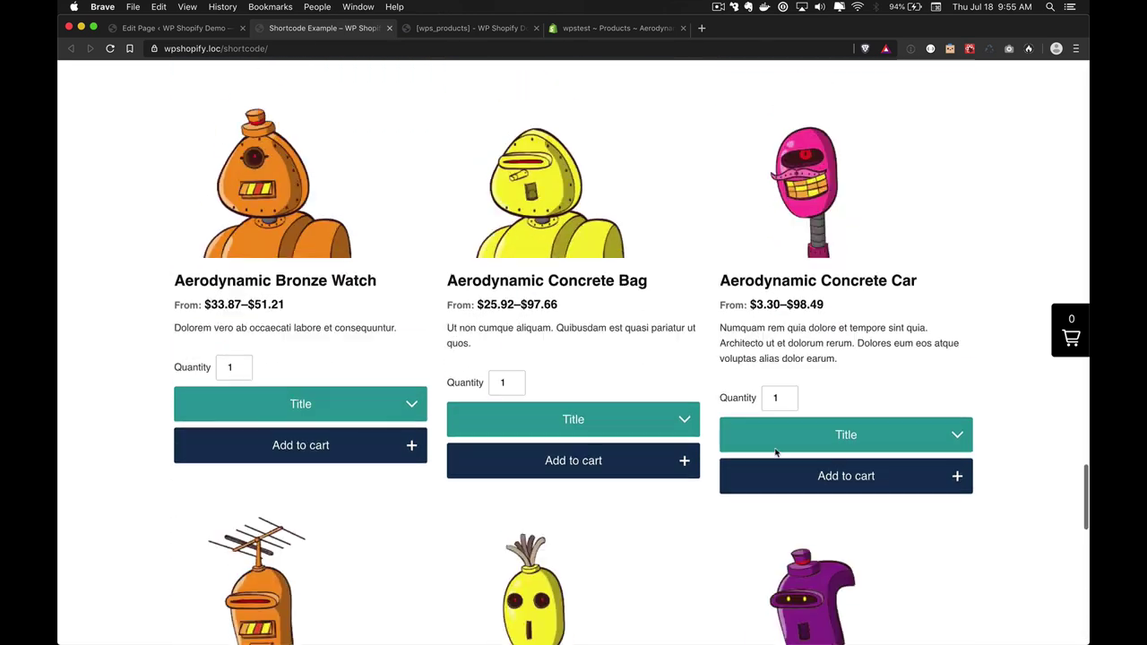
scroll(776, 453, "up", 15)
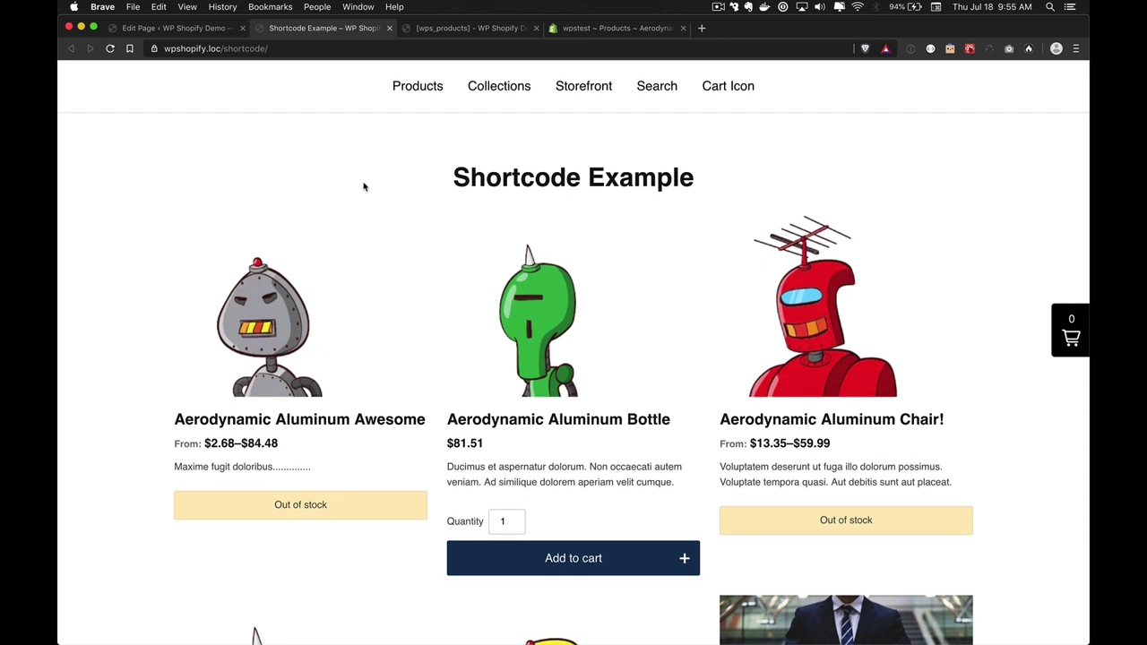
Add limit="20" after page_size in the [wps_products] shortcode on the Shortcode Example page and update it
key("ctrl+shift+Tab")
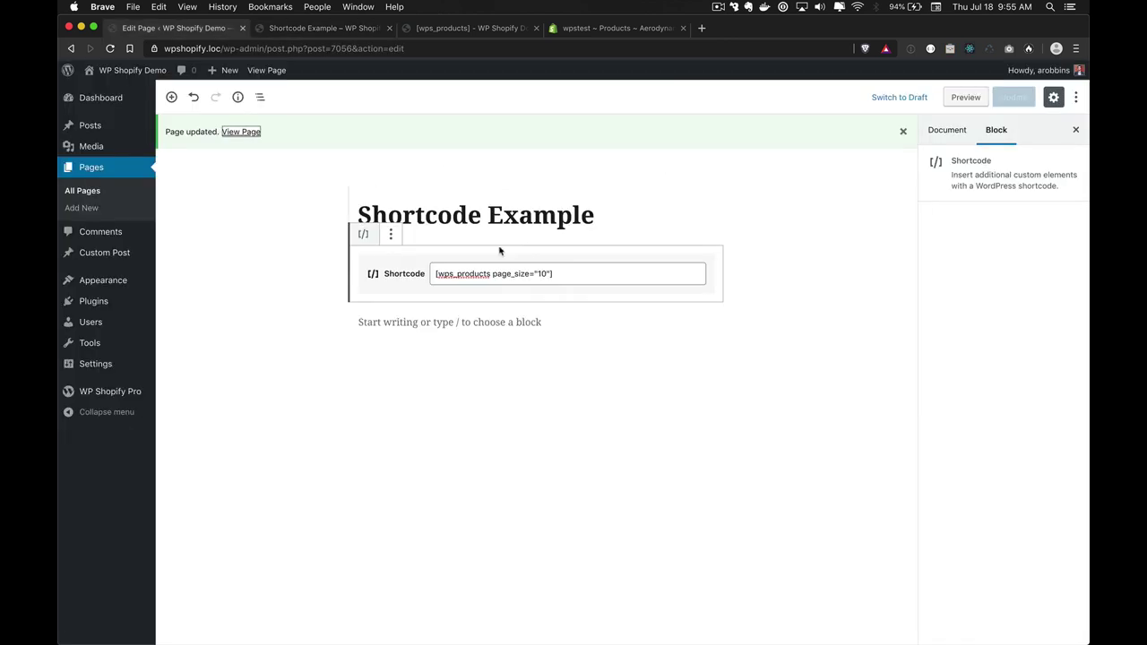
left_click(543, 272)
key("Right")
key("Right")
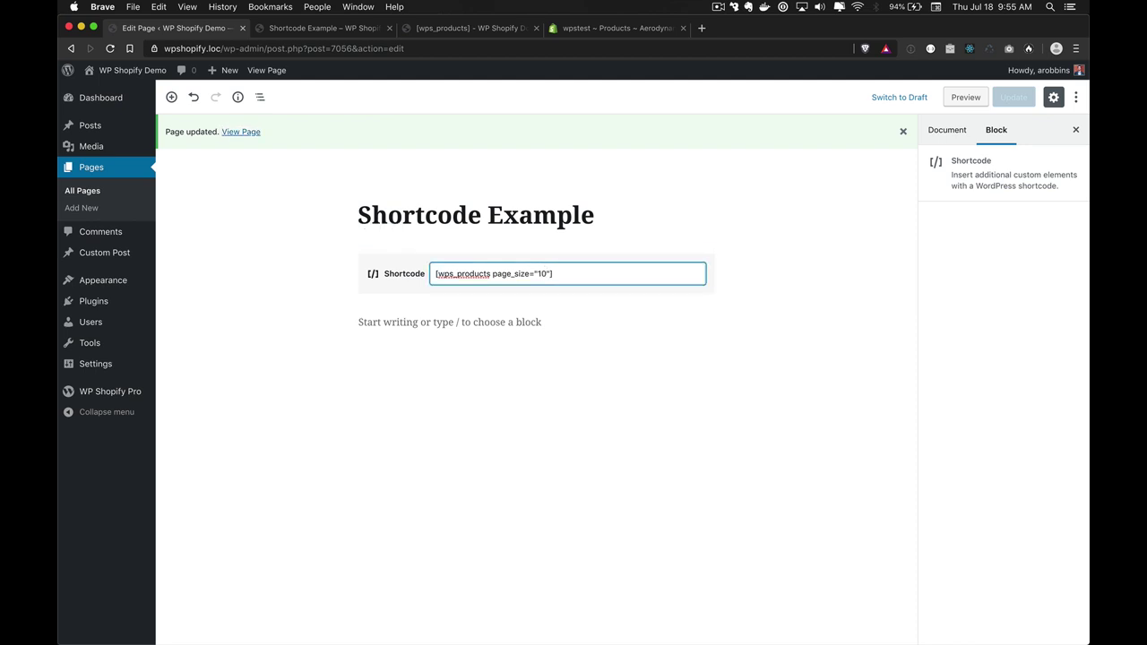
type("limit=\"")
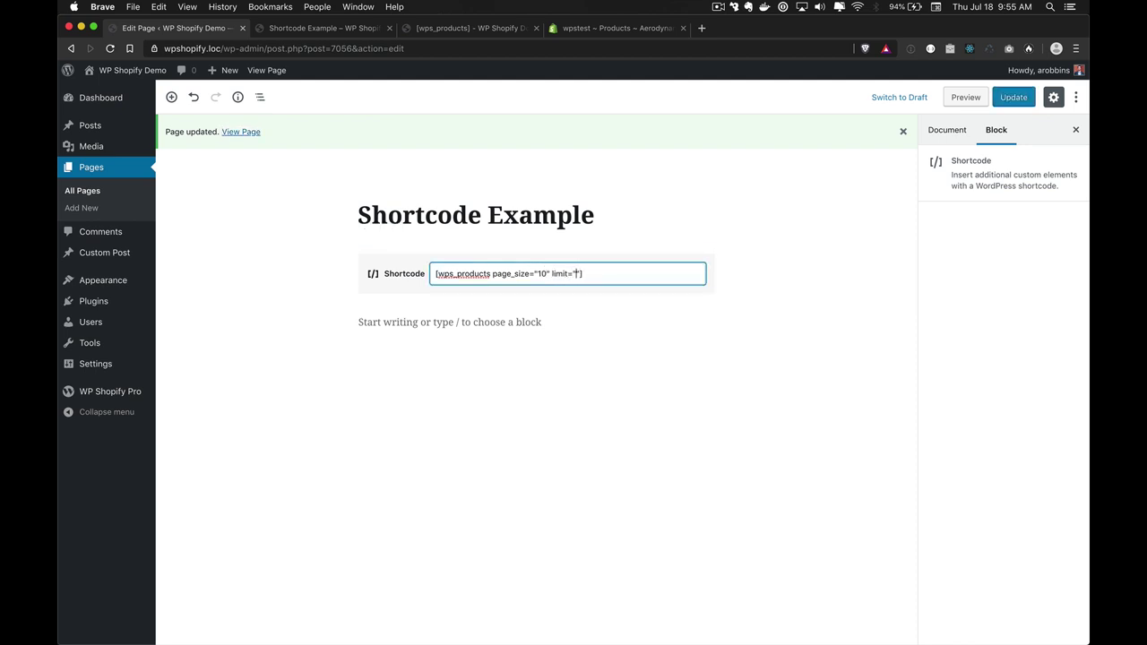
type("20")
left_click(1002, 98)
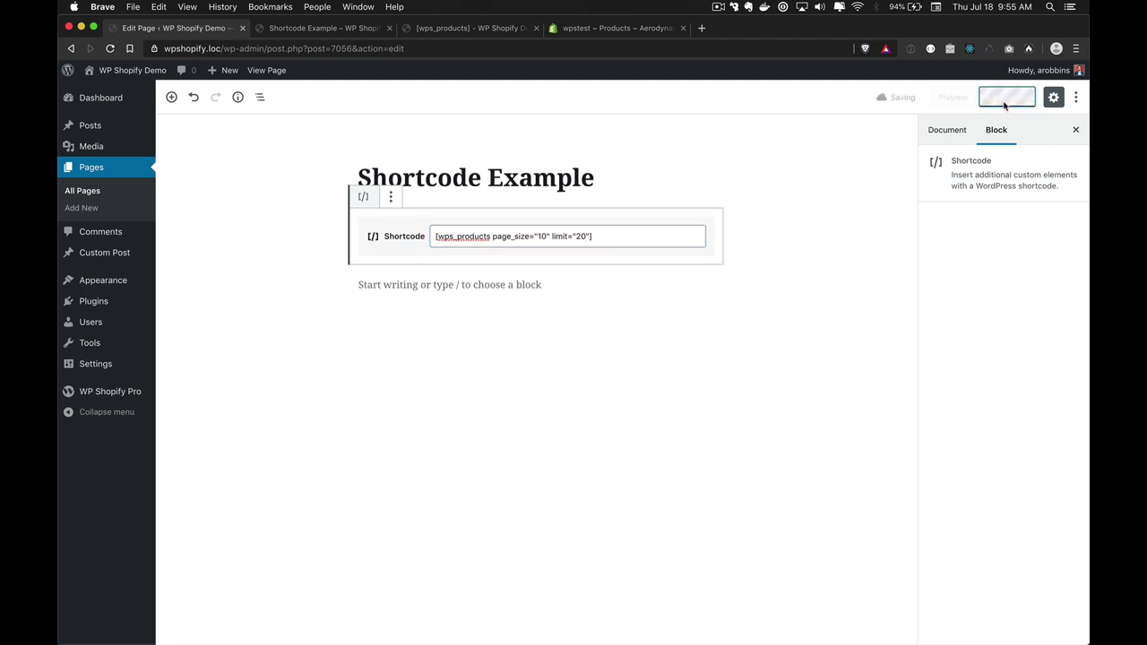
Reload the published Shortcode Example page and load more products to check where the limit stops the list
key("ctrl+Tab")
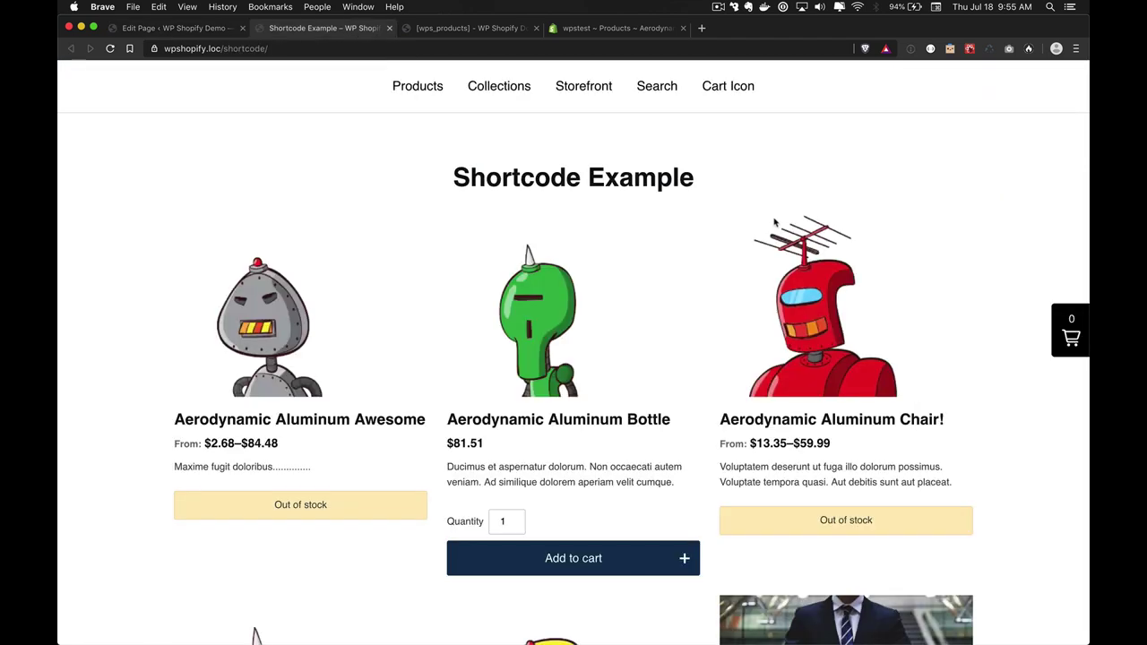
key("super+r")
scroll(701, 210, "down", 10)
scroll(701, 210, "down", 15)
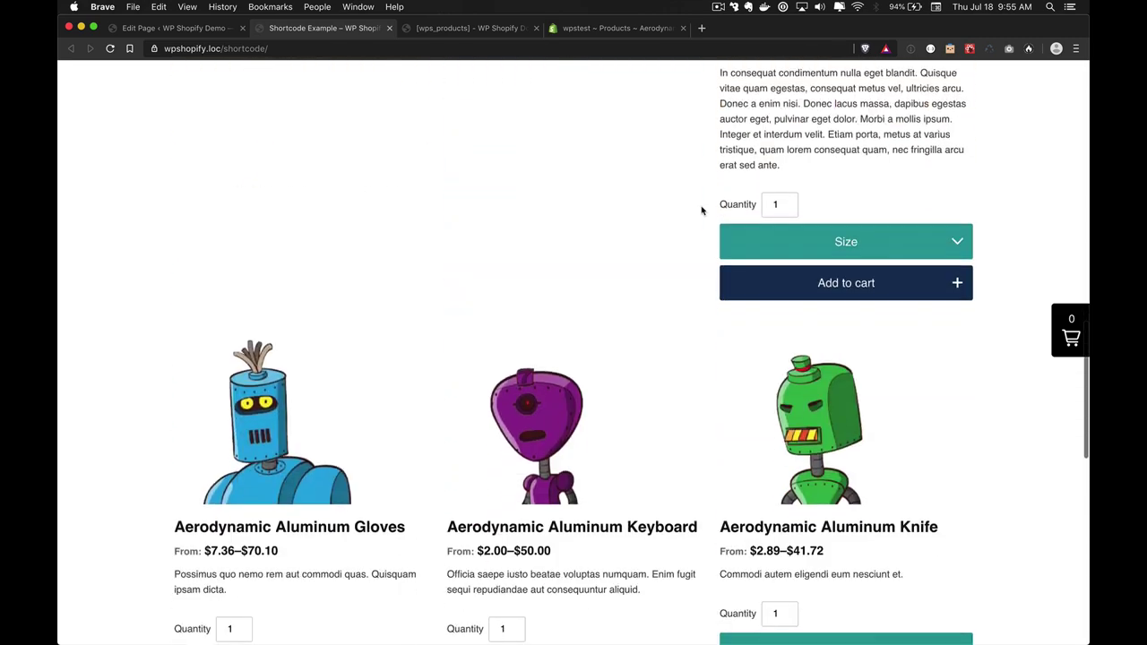
left_click(573, 431)
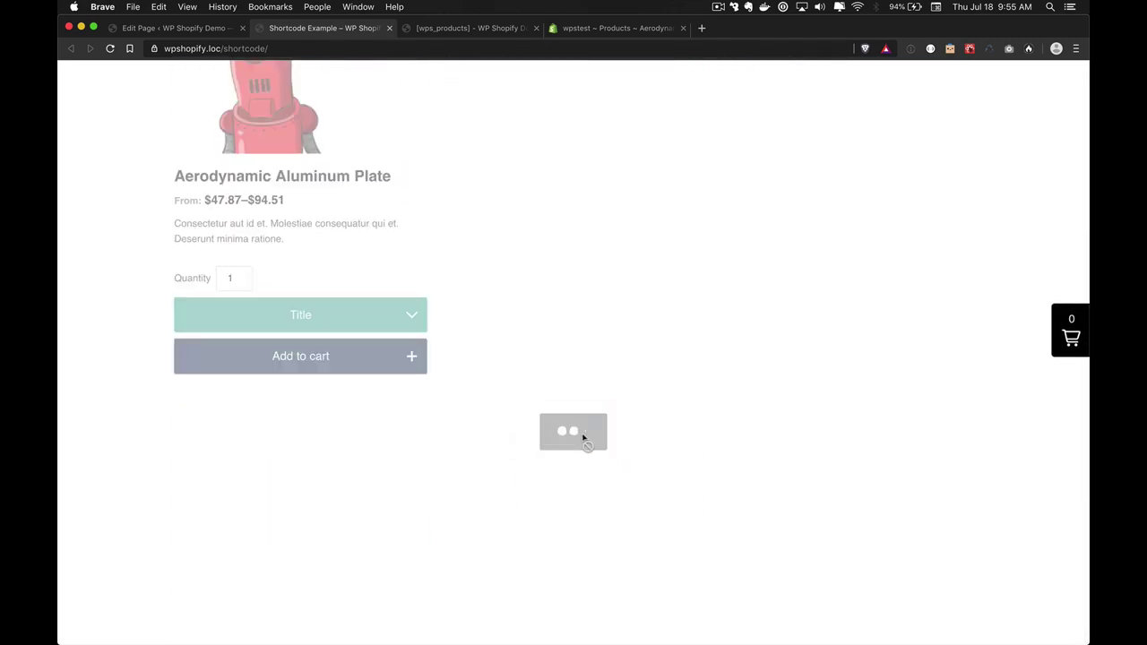
scroll(676, 424, "down", 8)
scroll(677, 425, "down", 8)
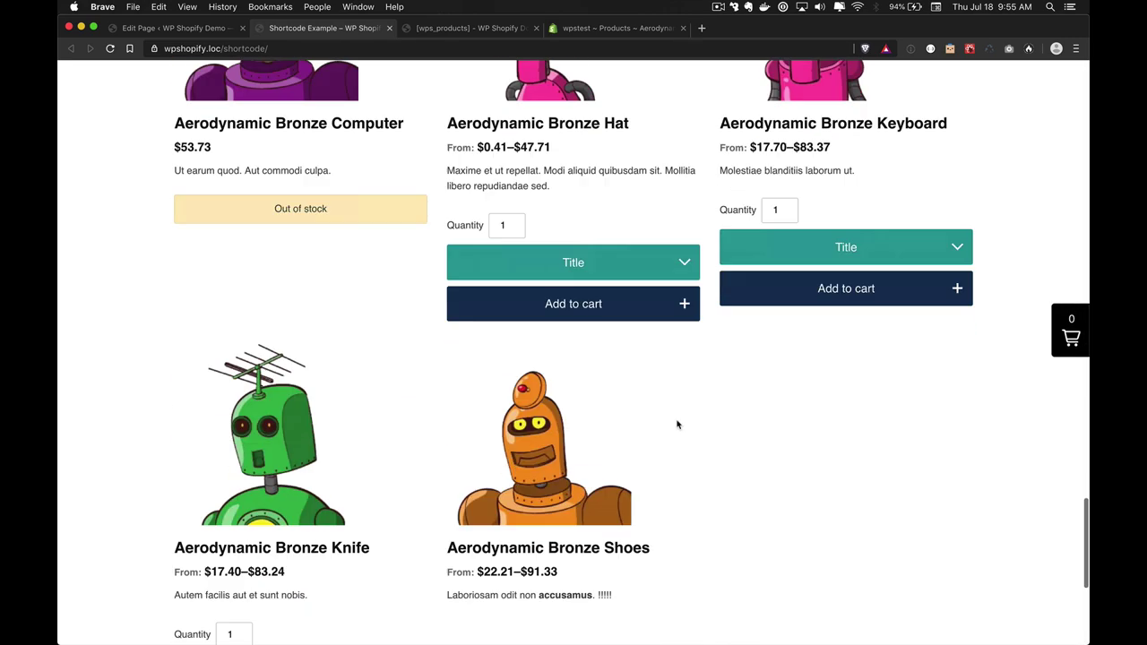
left_click_drag(628, 435, 533, 436)
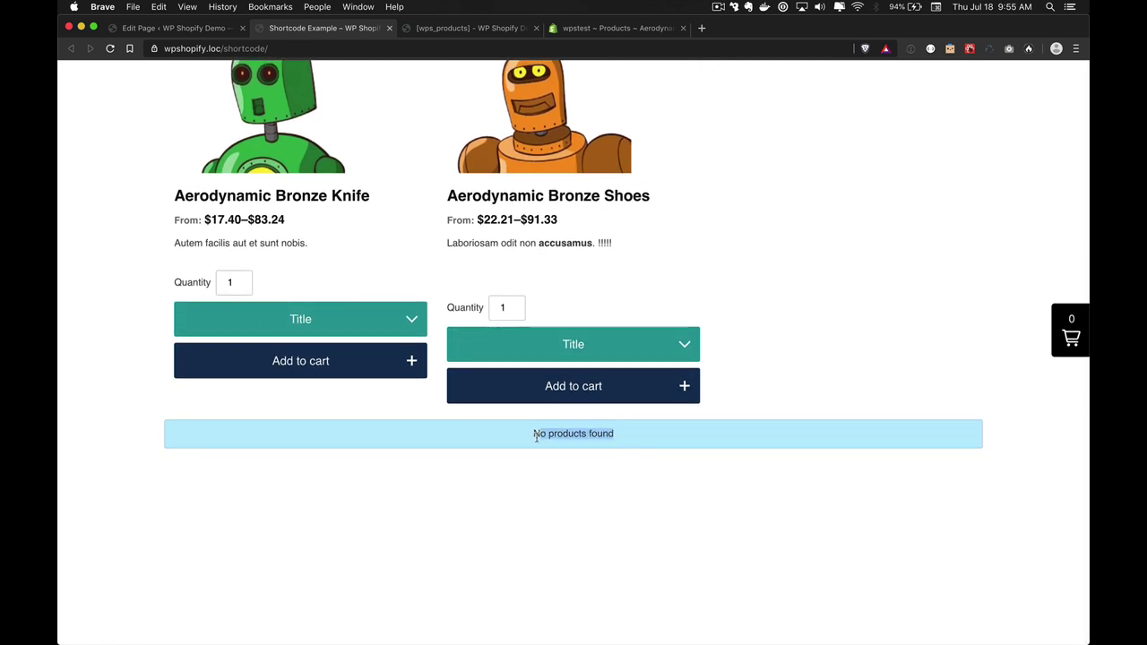
left_click(710, 439)
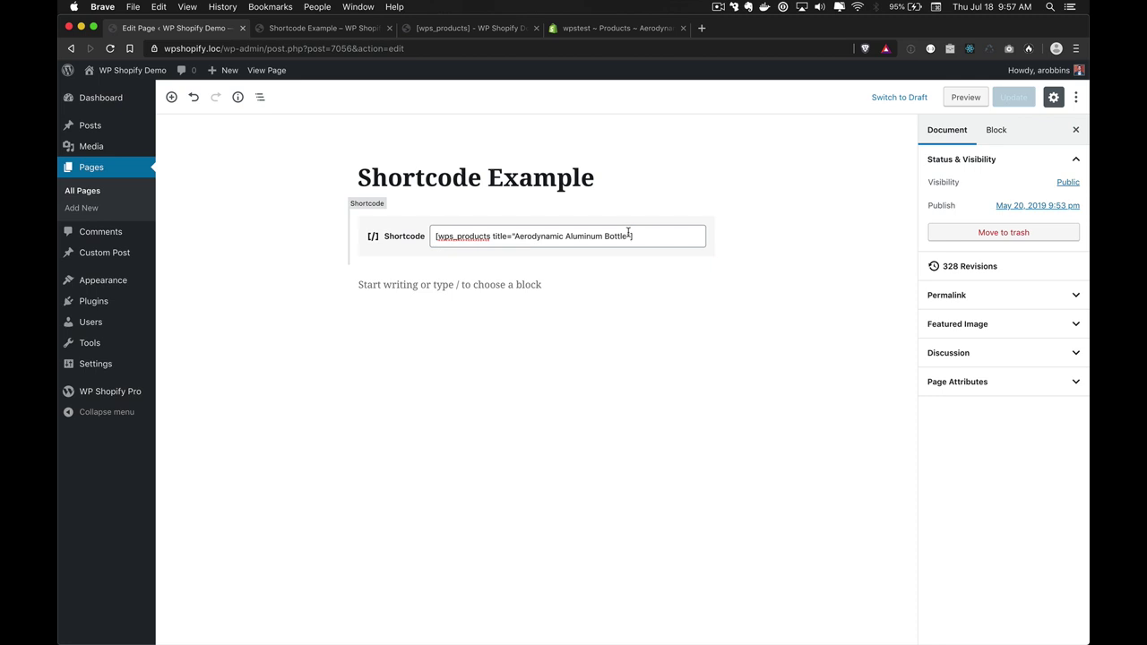
Add add_to_cart_button_color="#000" to the [wps_products] shortcode for Aerodynamic Aluminum Bottle and update the page
left_click(631, 234)
type("add")
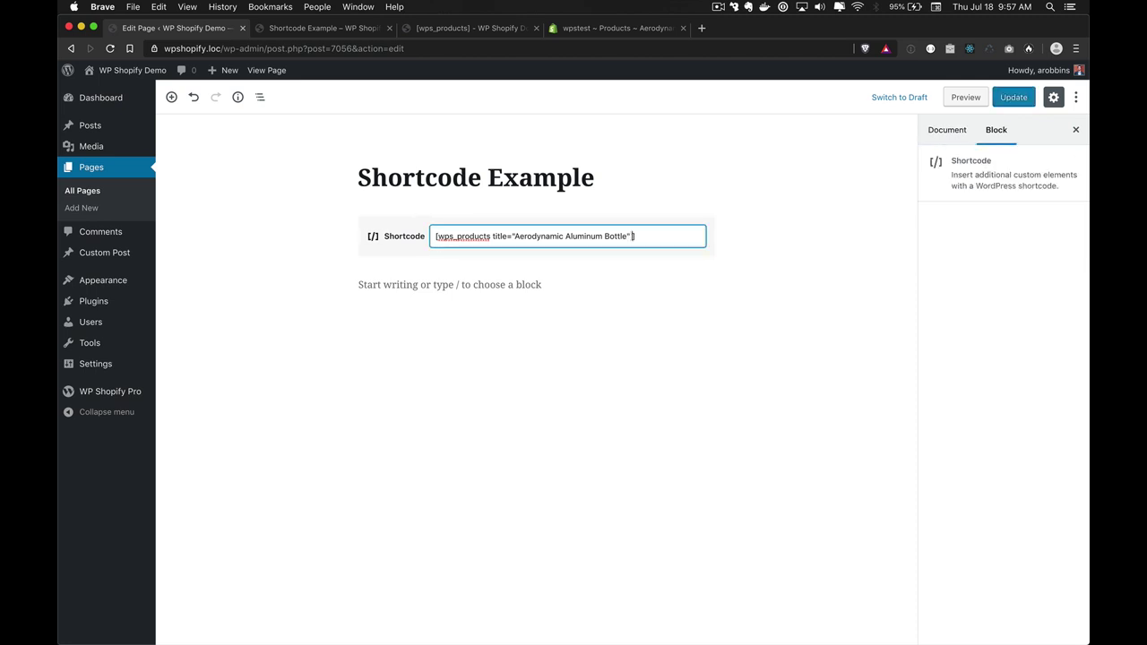
type("_to_cart_button_color=\"\"")
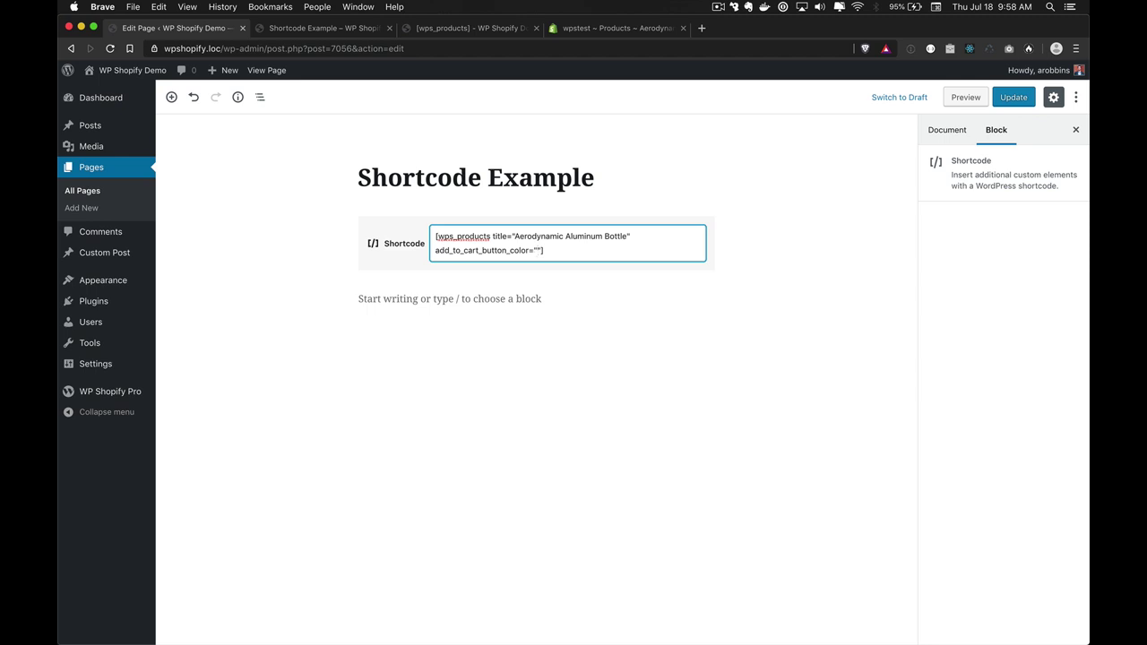
type("#000")
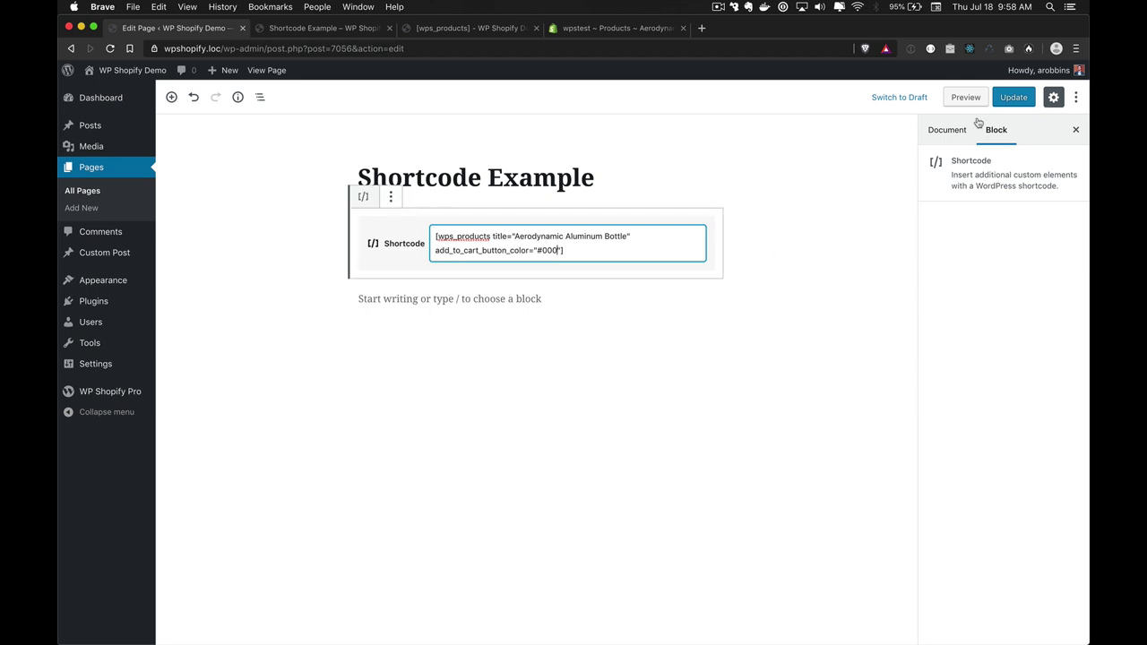
left_click(1013, 97)
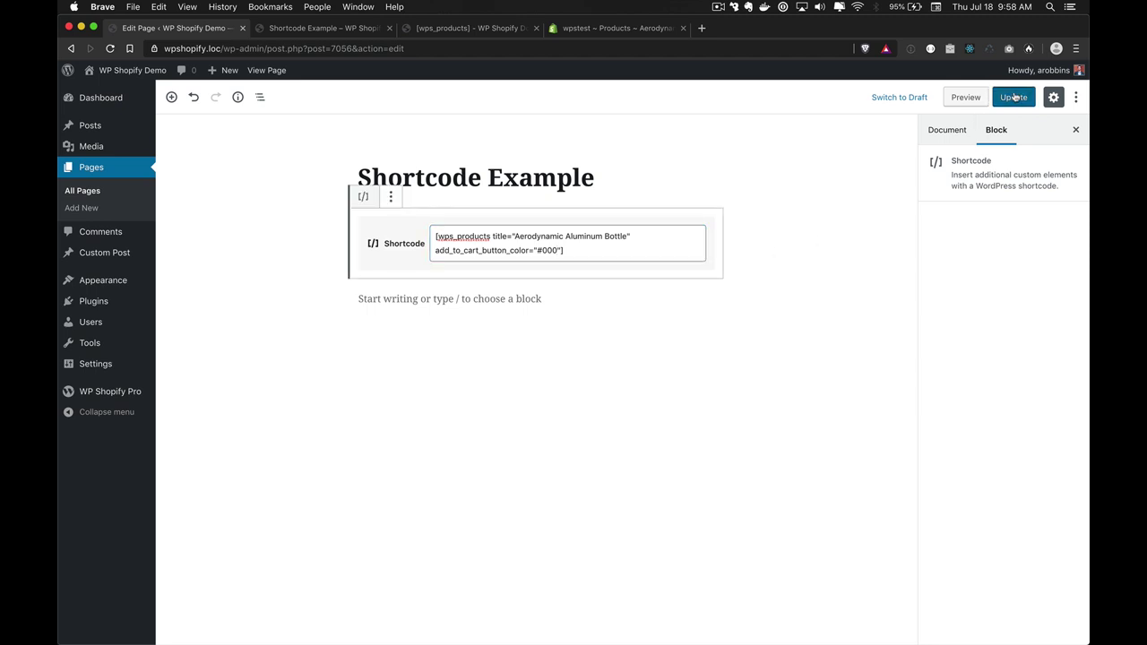
Set the shortcode's add_to_cart_button_color value to red and update the Shortcode Example page
left_click(537, 286)
key("BackSpace")
key("BackSpace")
key("BackSpace")
key("BackSpace")
type("red")
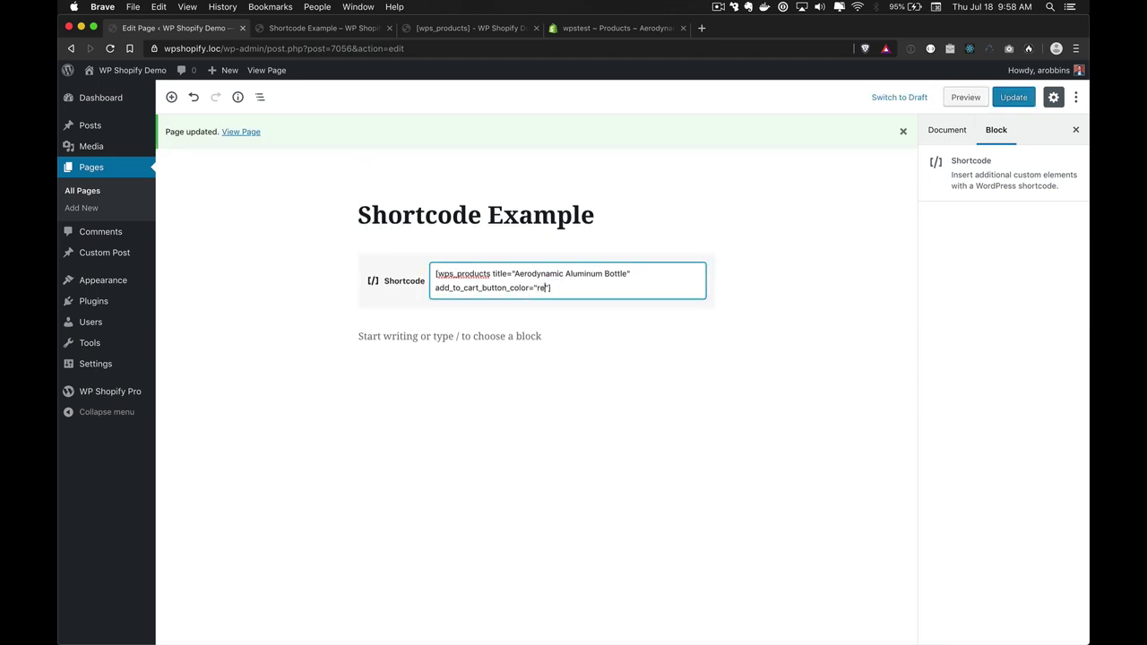
left_click(1014, 99)
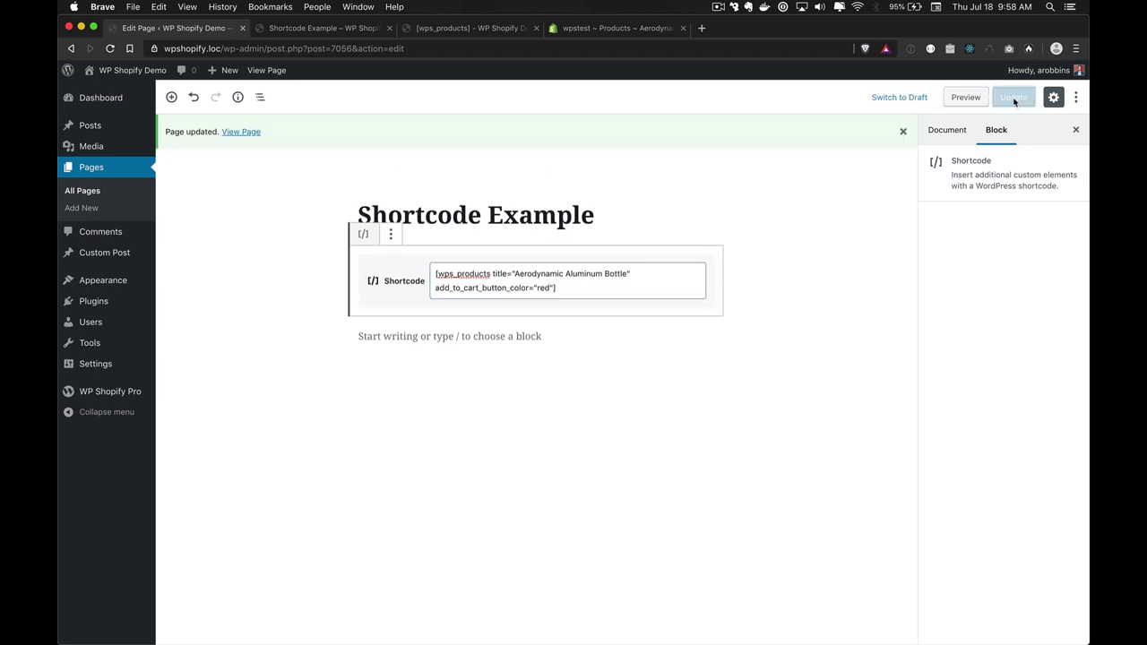
left_click(540, 290)
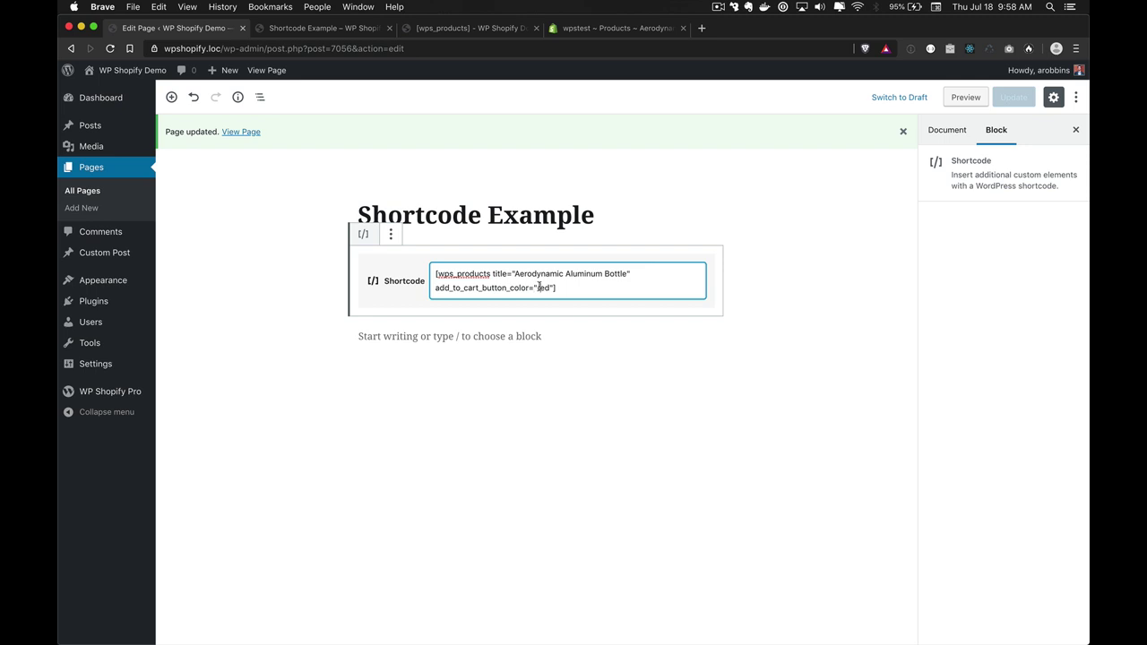
double_click(541, 288)
Open the published Shortcode Example page in a new tab and add the Aerodynamic Aluminum Bottle to the cart
left_click(258, 131, "super")
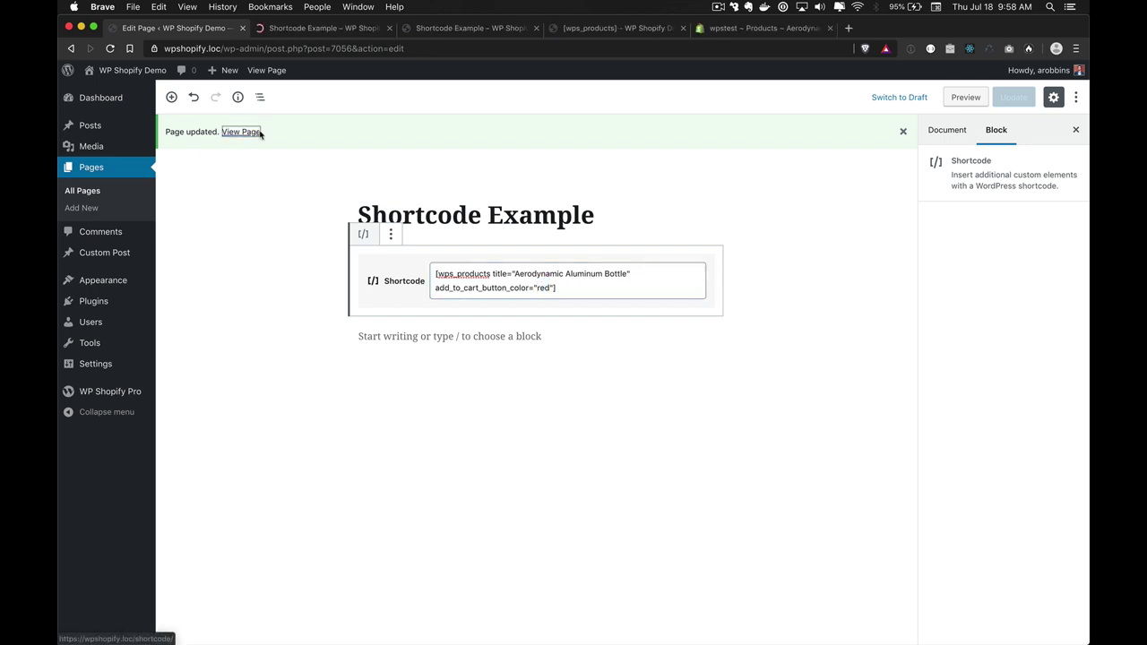
key("ctrl+Tab")
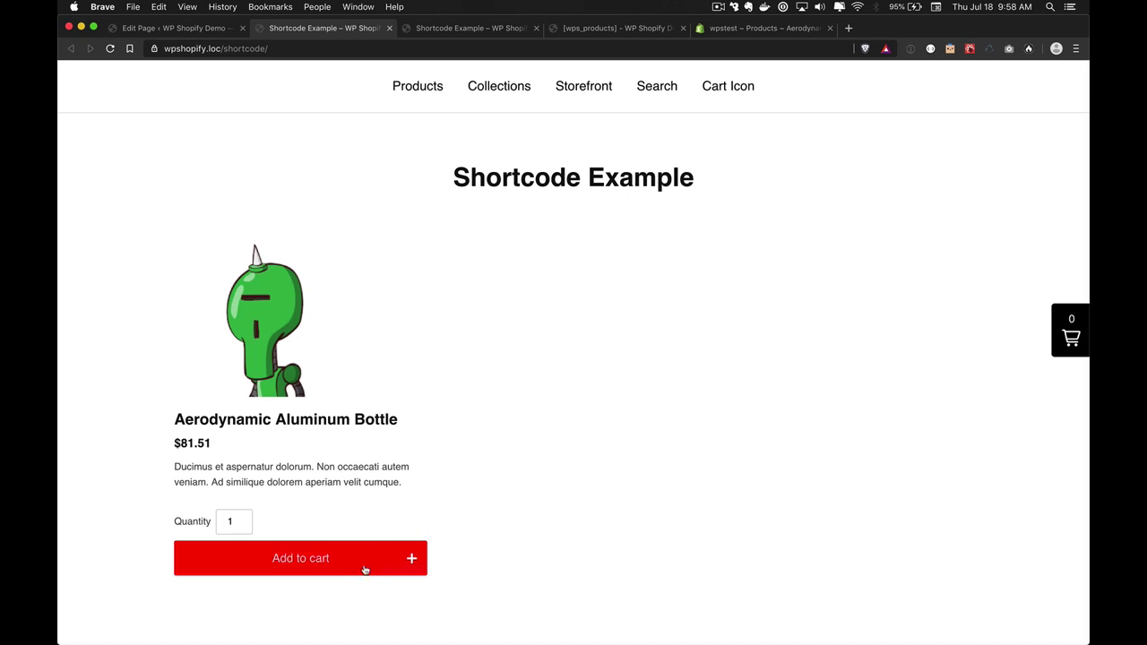
left_click(364, 568)
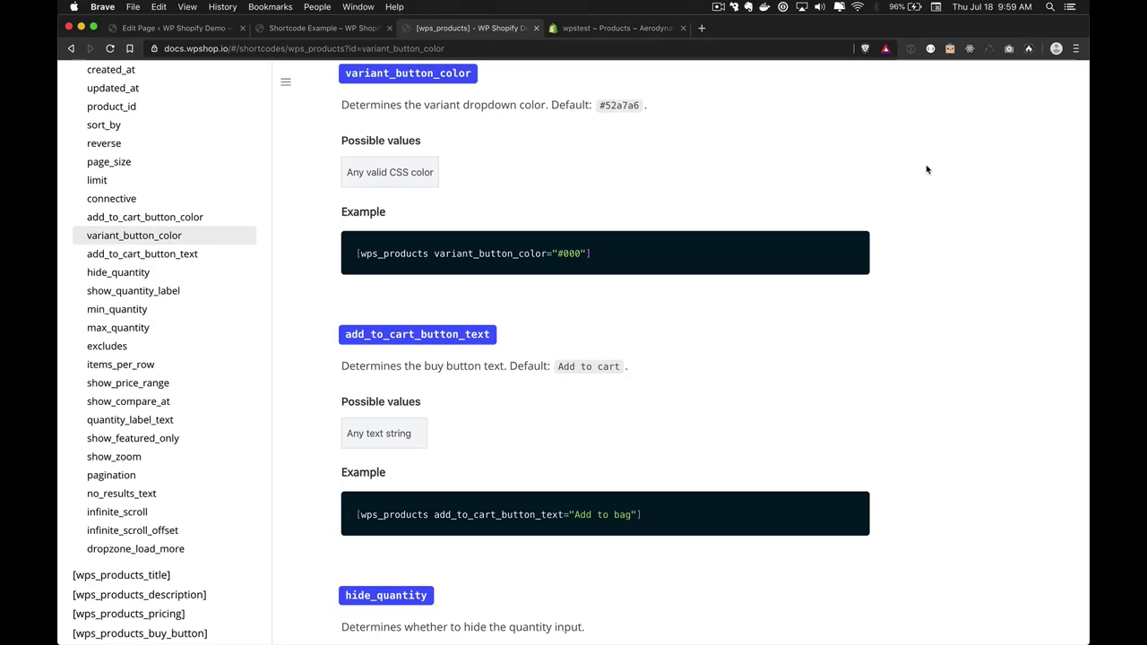
Add variant_button_color="blue" to the [wps_products] shortcode for Aerodynamic Aluminum Computer and update the page
key("super+1")
left_click(775, 266)
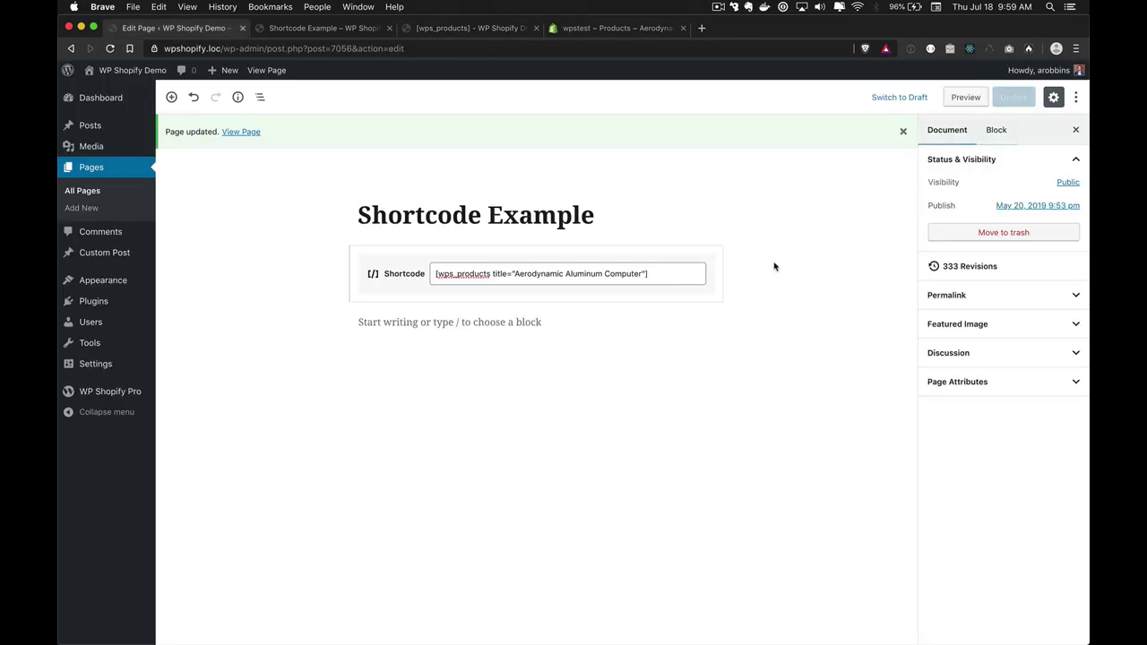
left_click(514, 274)
left_click_drag(513, 274, 645, 274)
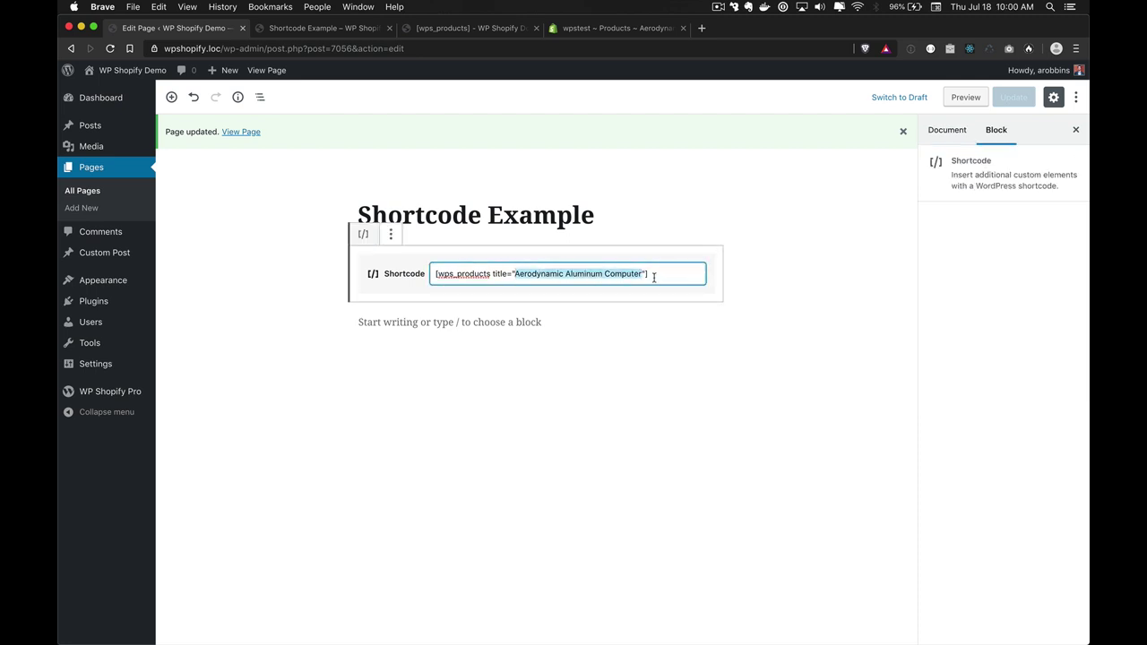
left_click(646, 274)
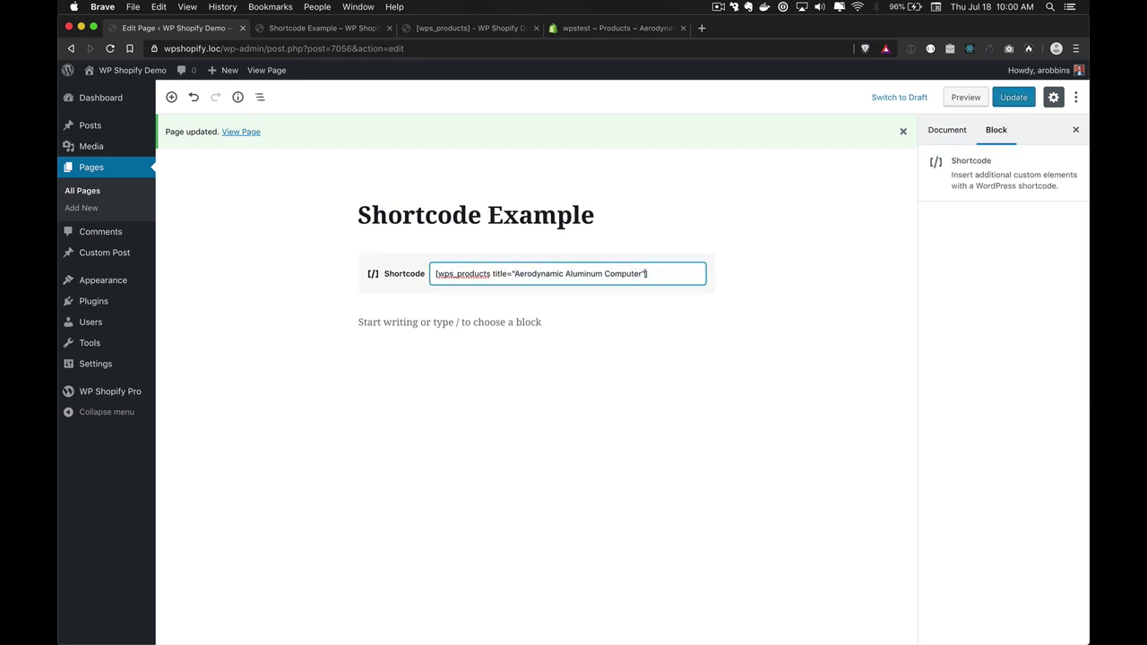
type("variant_button_color=\"\"")
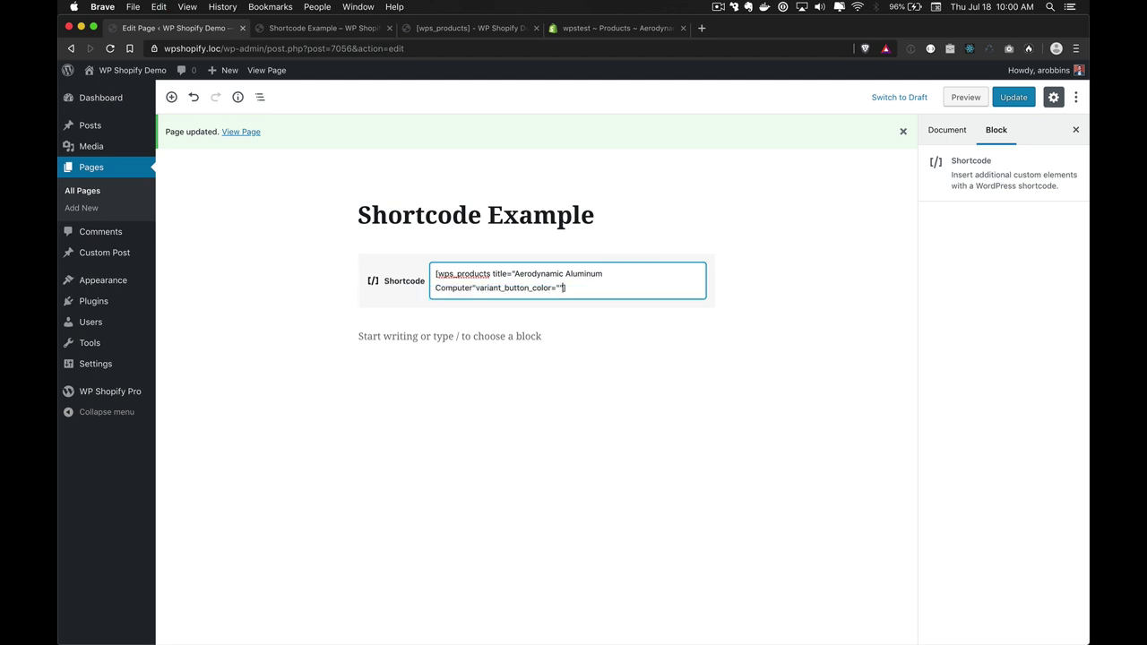
type("blue")
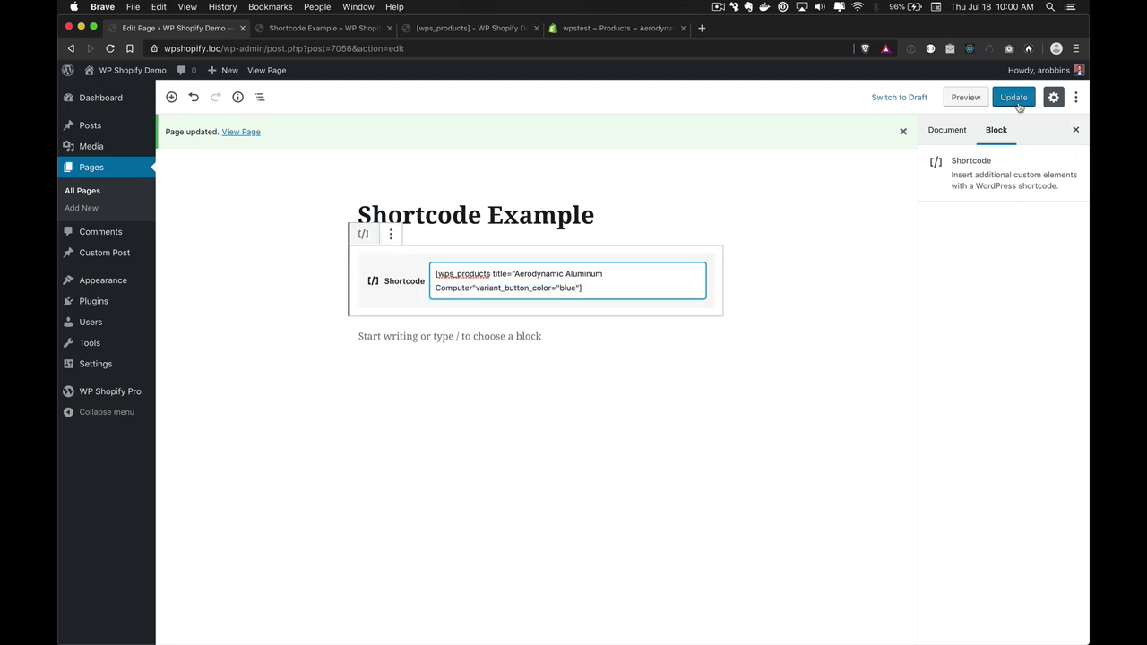
left_click(1016, 101)
Reload the published Shortcode Example page and choose Small from the Aerodynamic Aluminum Computer's variant dropdown
key("ctrl+Tab")
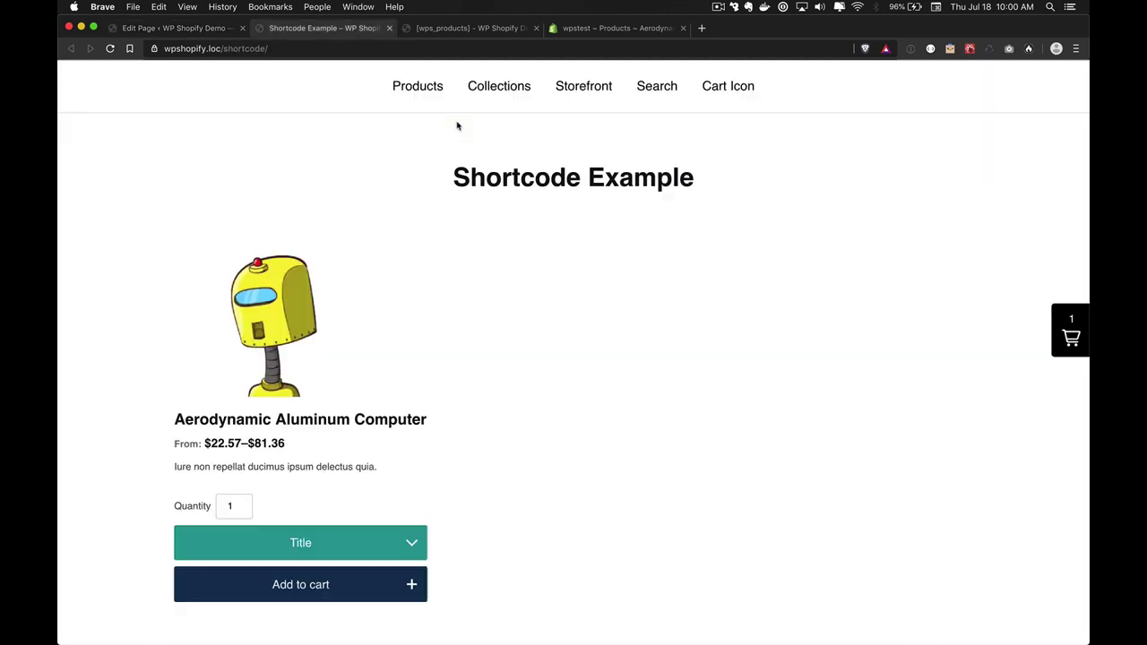
key("super+r")
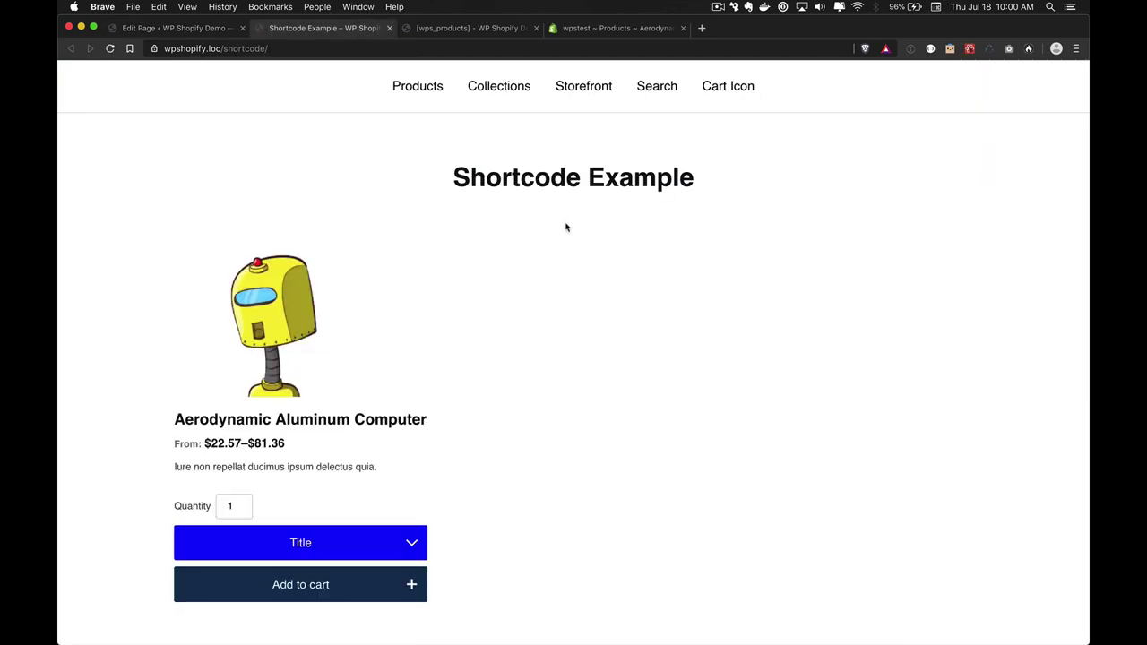
left_click(398, 554)
scroll(397, 555, "down", 4)
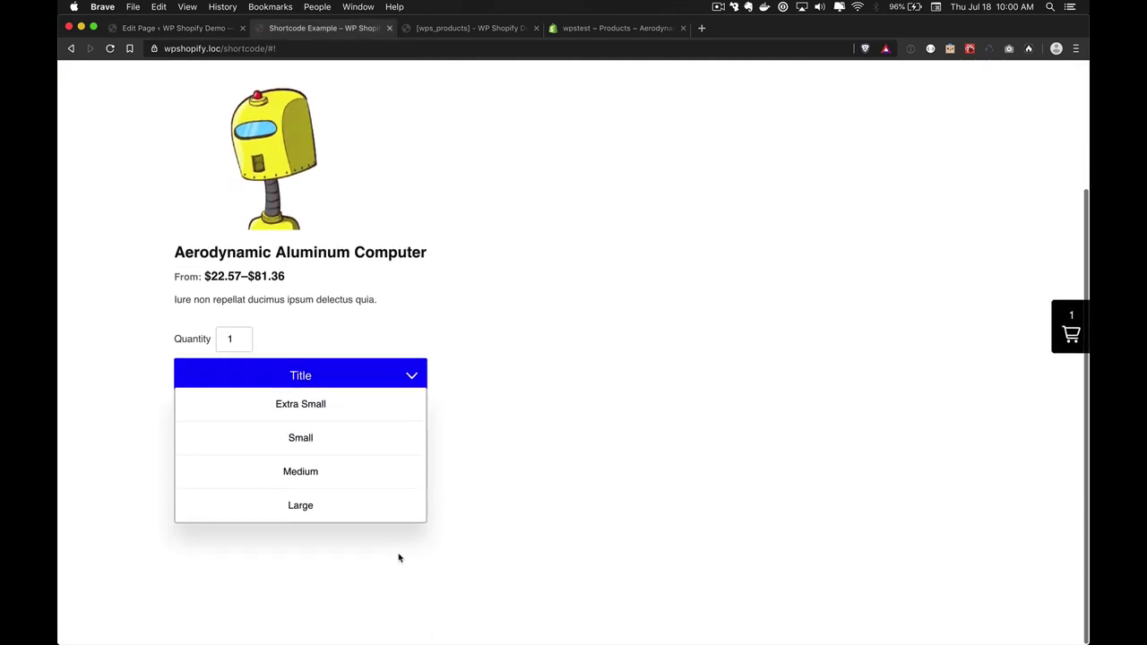
left_click(339, 447)
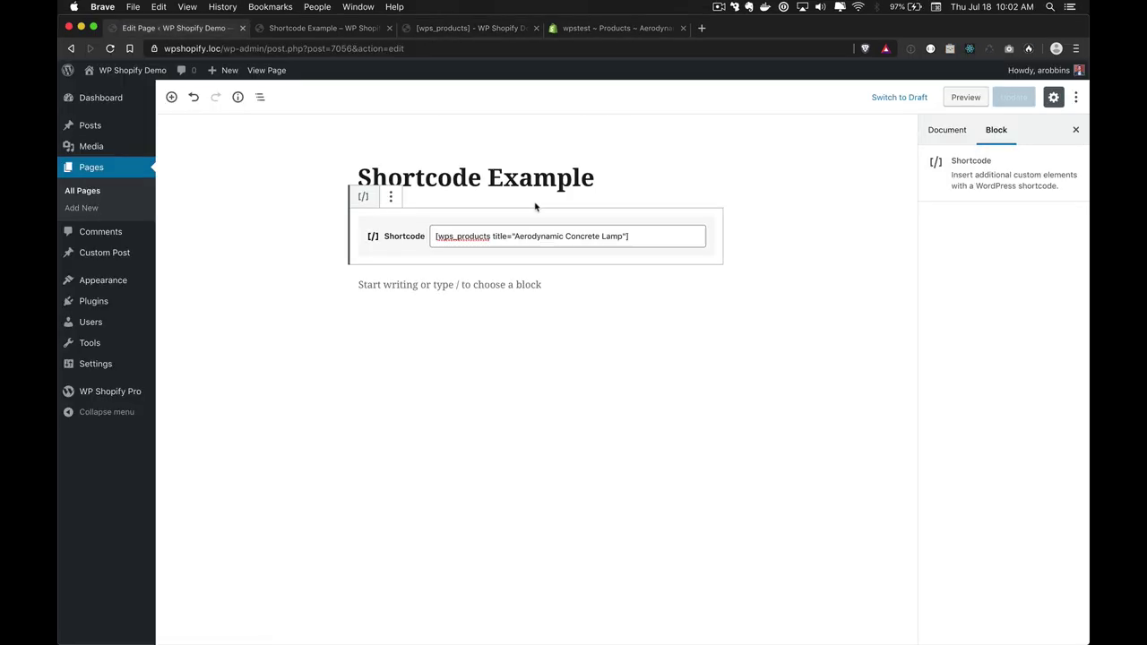
Add add_to_cart_button_text="Add to bag!!" to the [wps_products] shortcode for Aerodynamic Concrete Lamp
left_click(511, 237)
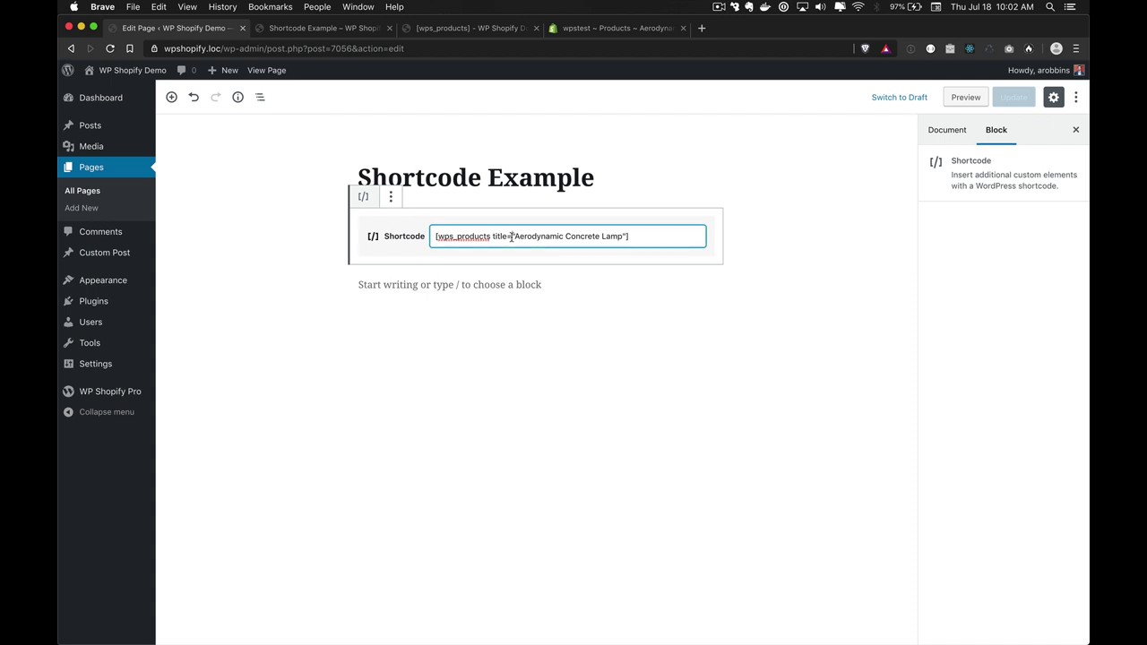
left_click(626, 235)
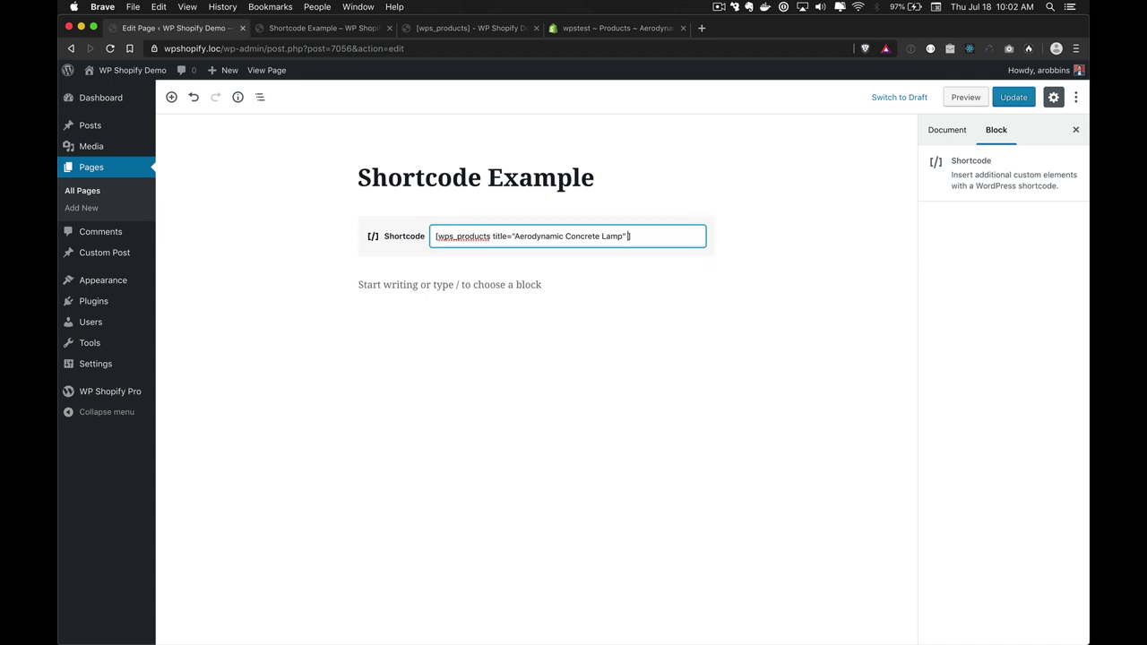
type("add")
type("_to_Cart")
key("BackSpace")
type("cart_button_tex")
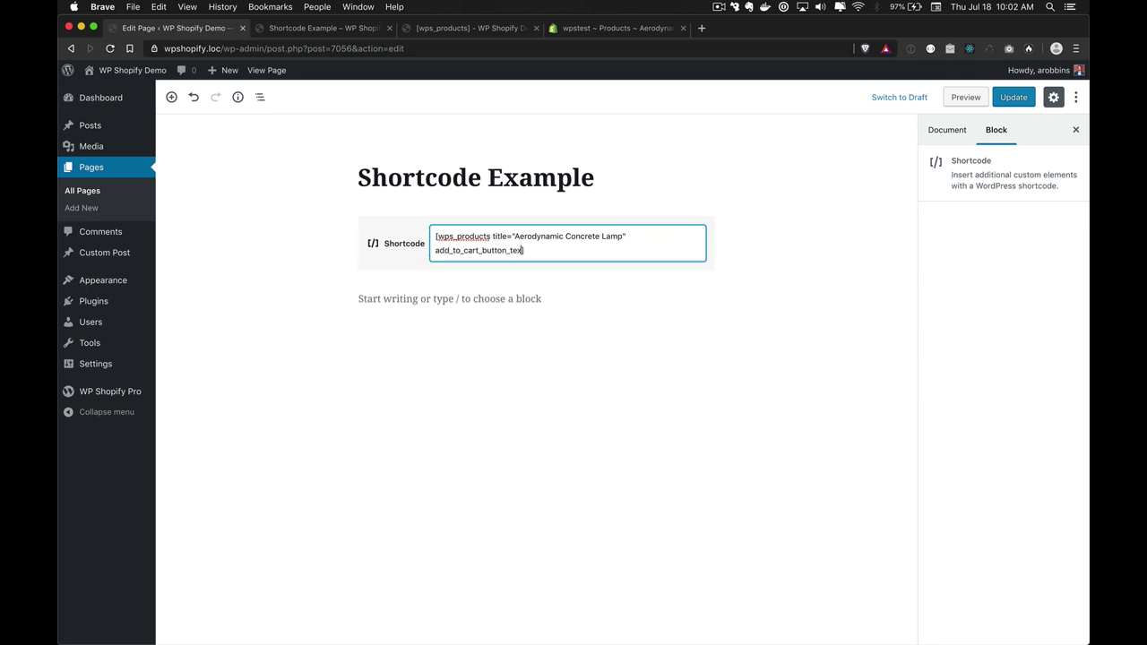
type("t=\"Add to b ag")
key("BackSpace")
key("BackSpace")
key("BackSpace")
type("ag")
key("shift+Left")
key("shift+Left")
key("shift+Left")
key("Right")
type("!!")
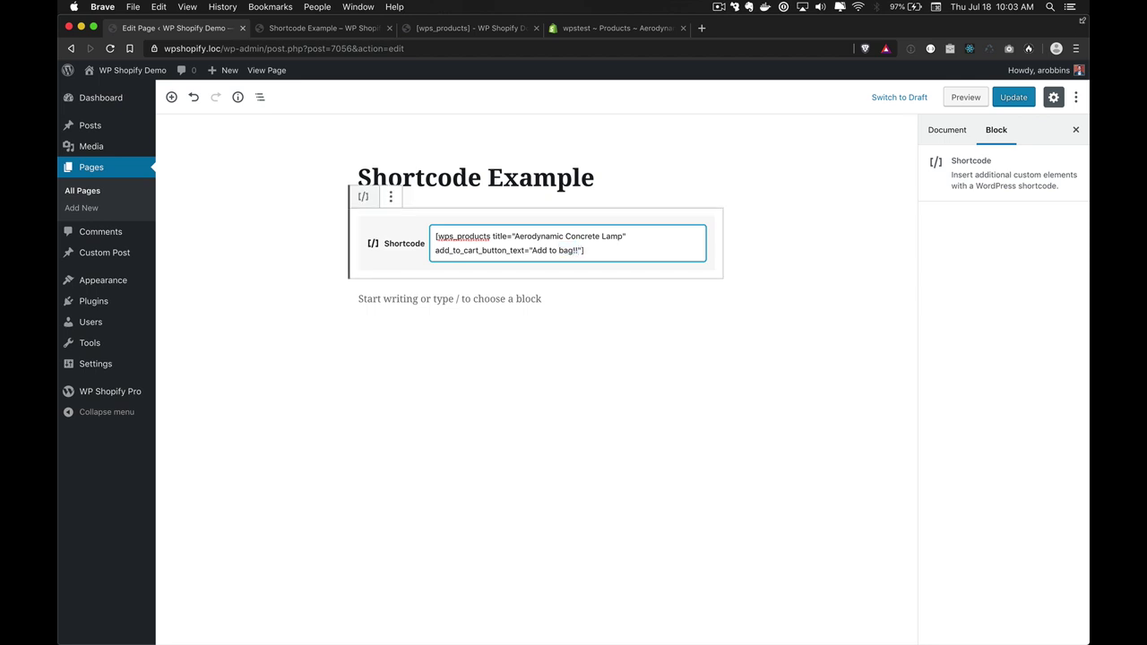
Update the Shortcode Example page and reload its published version to check the Aerodynamic Concrete Lamp's add-to-cart button
left_click(1013, 97)
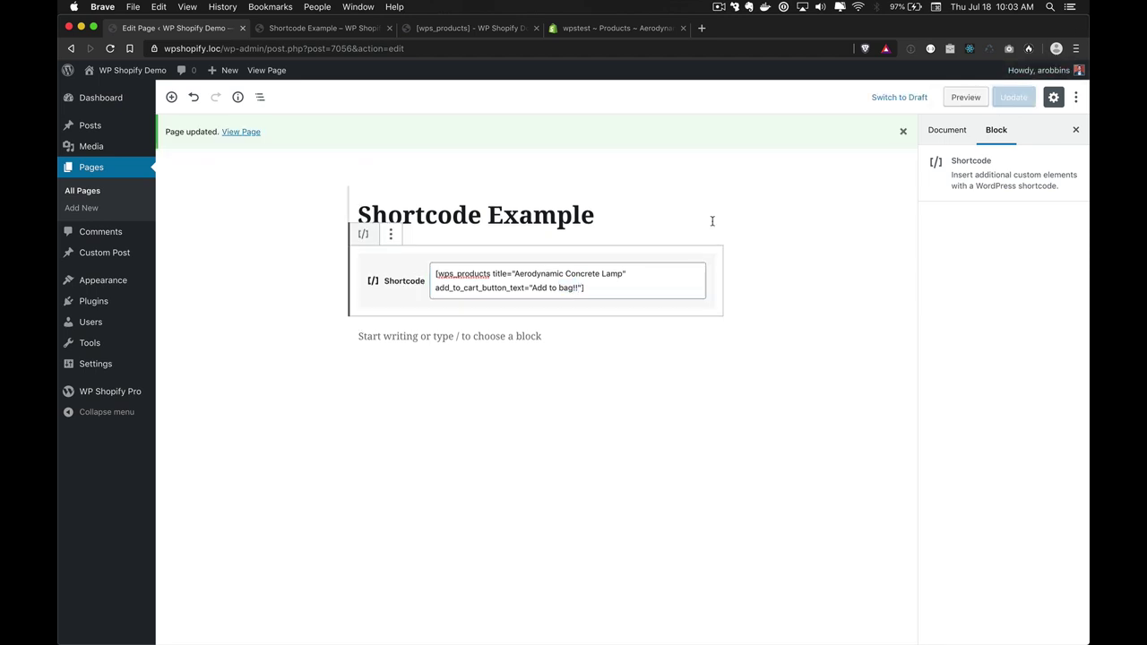
key("ctrl+Tab")
key("super+r")
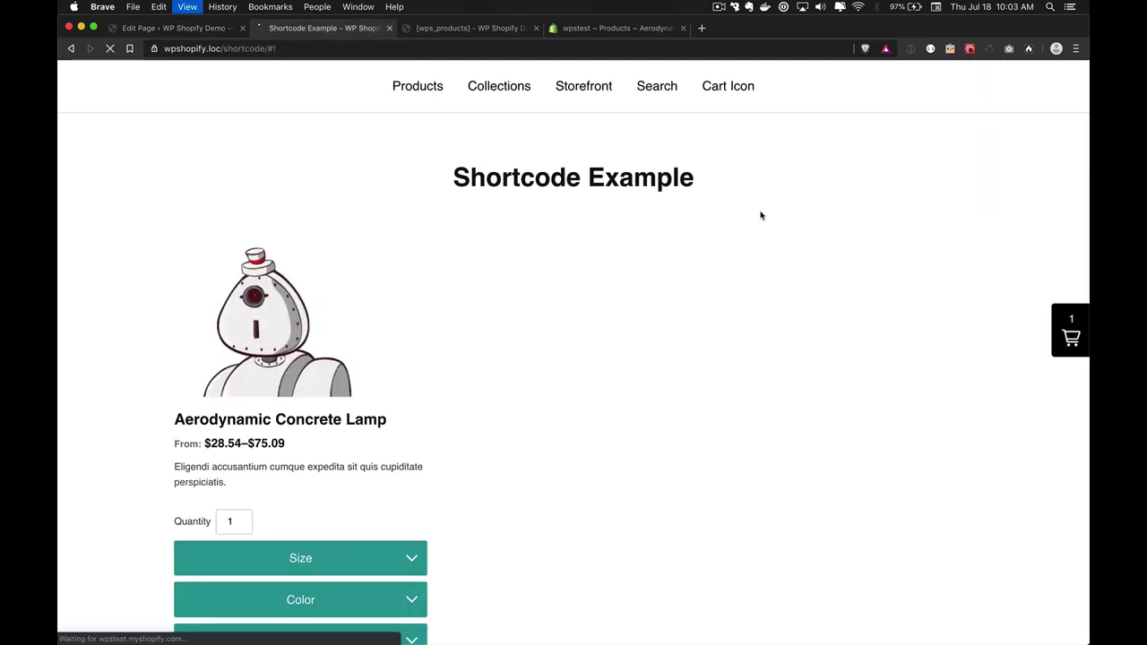
scroll(761, 215, "down", 5)
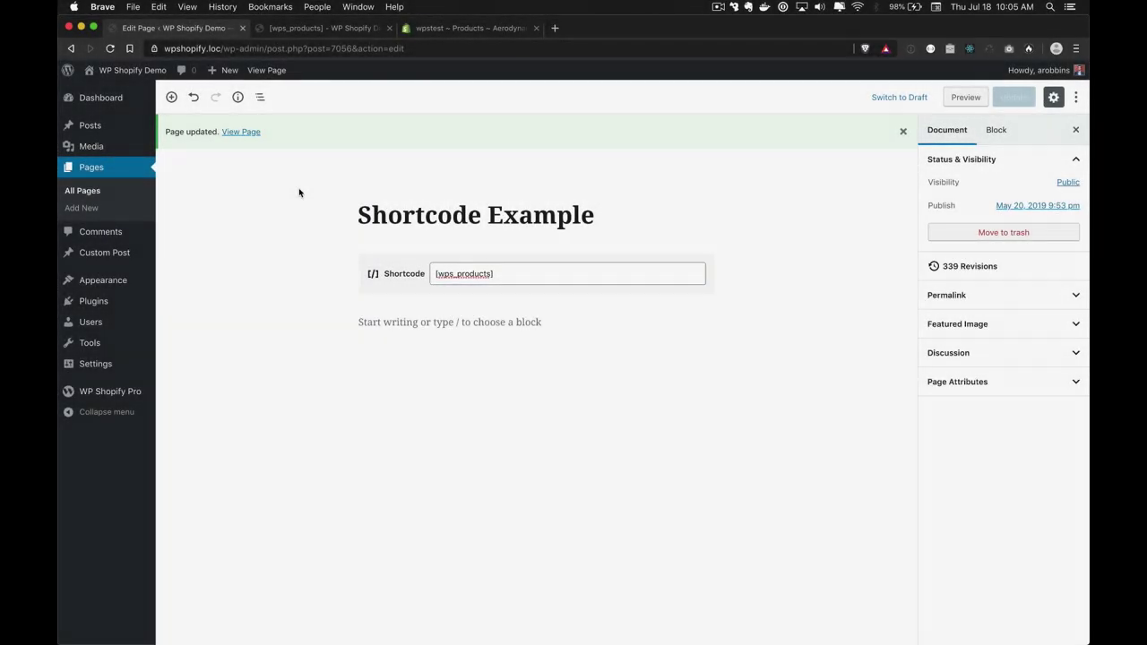
Open the published Shortcode Example page and examine the quantity fields of the listed products
left_click(243, 132)
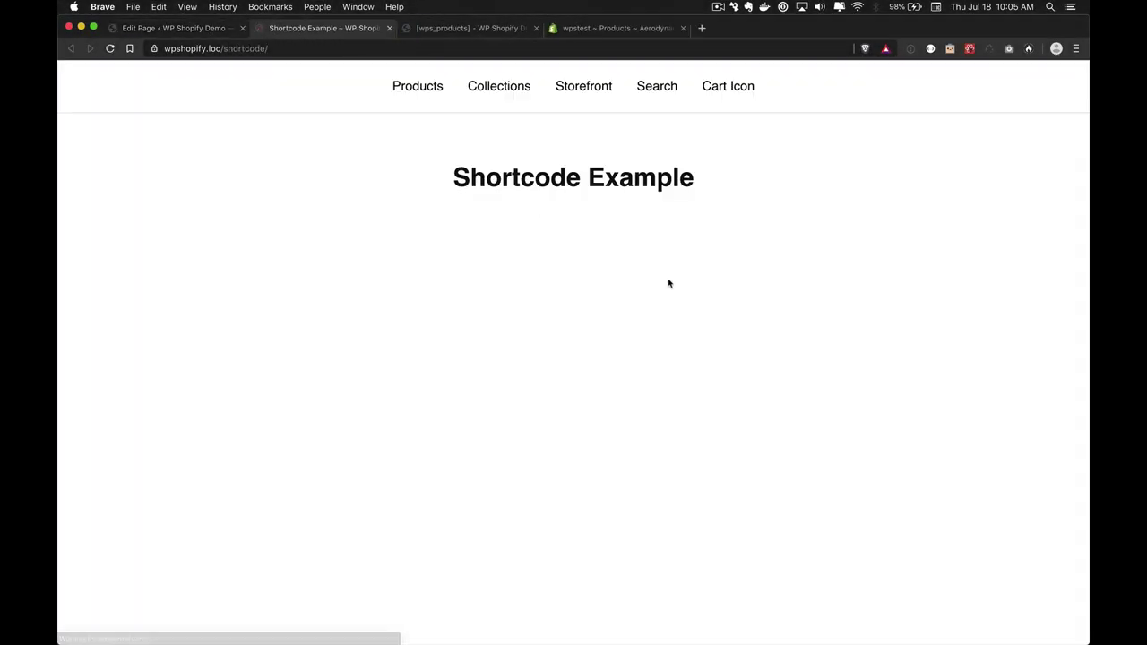
scroll(541, 405, "down", 2)
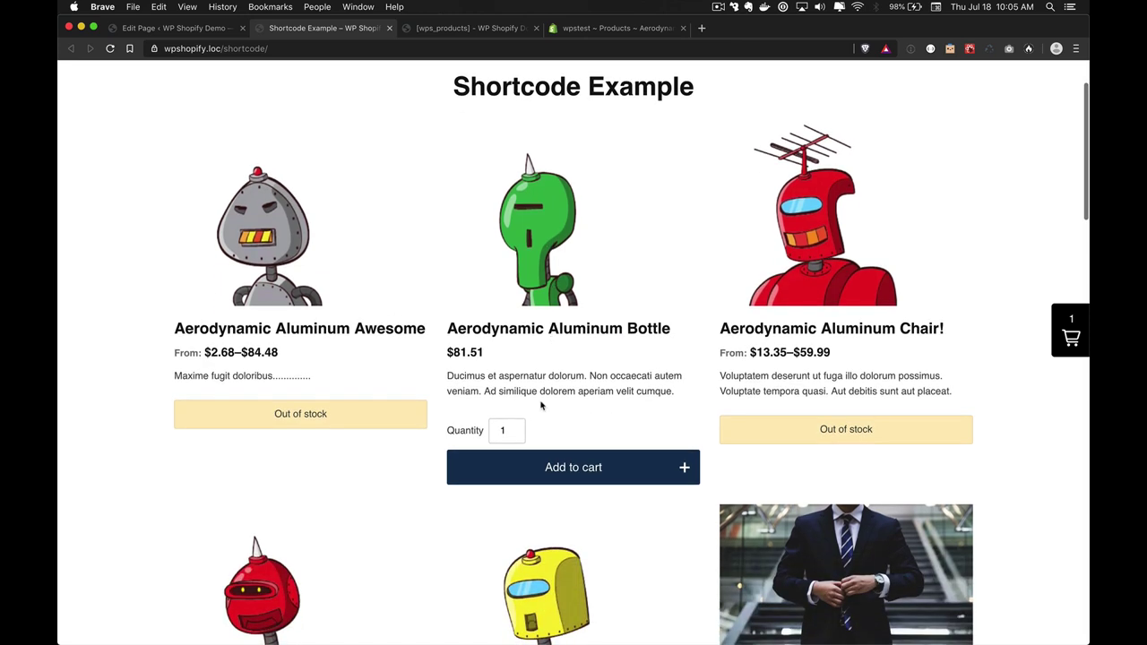
left_click(470, 439)
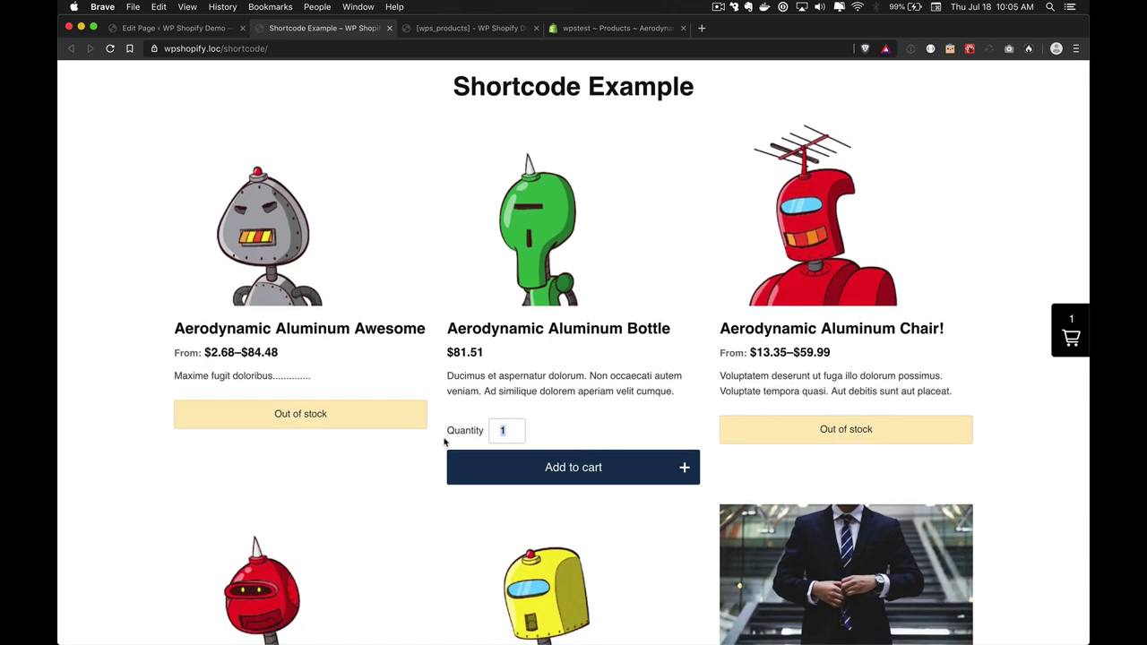
scroll(445, 437, "down", 10)
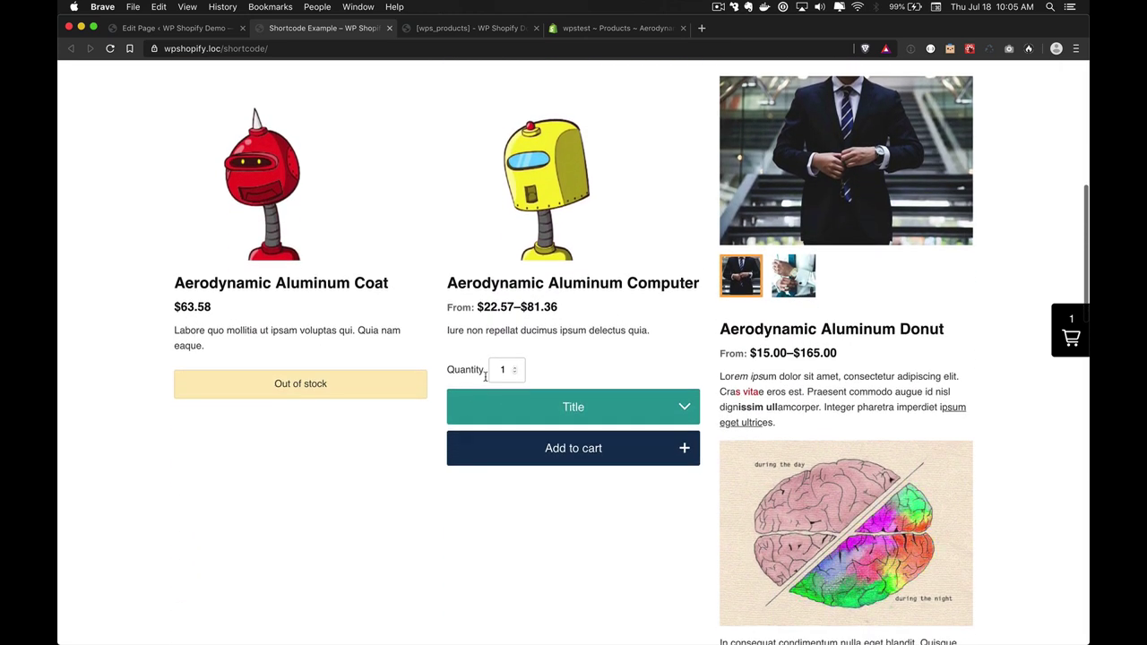
scroll(475, 351, "down", 15)
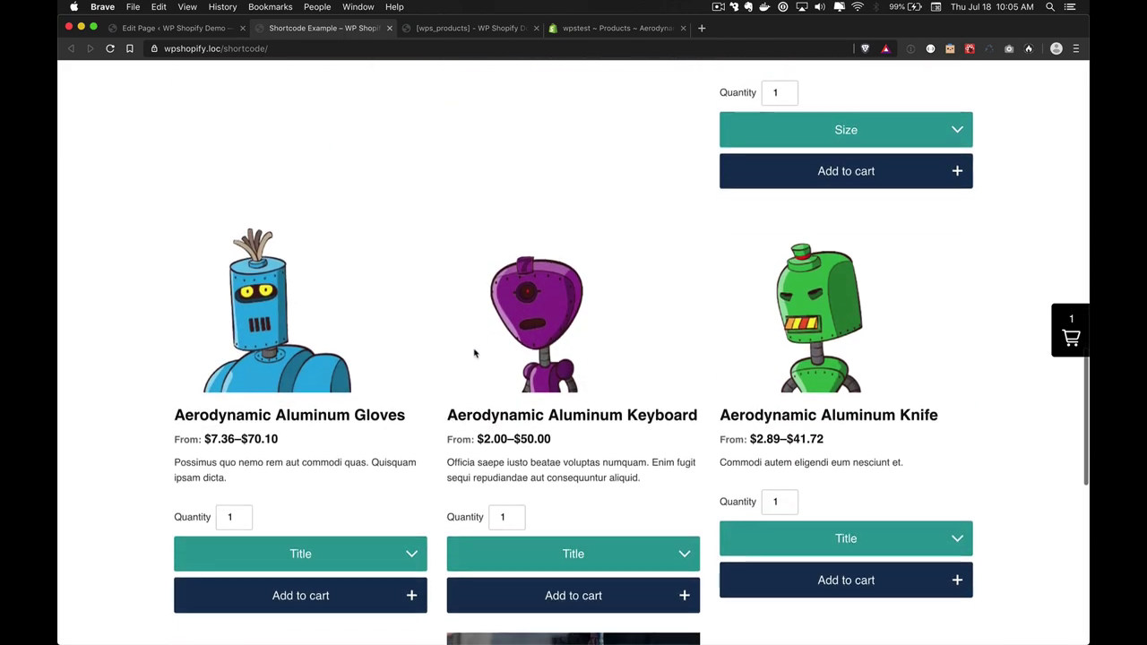
Add hide_quantity="true" to the [wps_products] shortcode and update the Shortcode Example page
key("ctrl+shift+Tab")
left_click(487, 273)
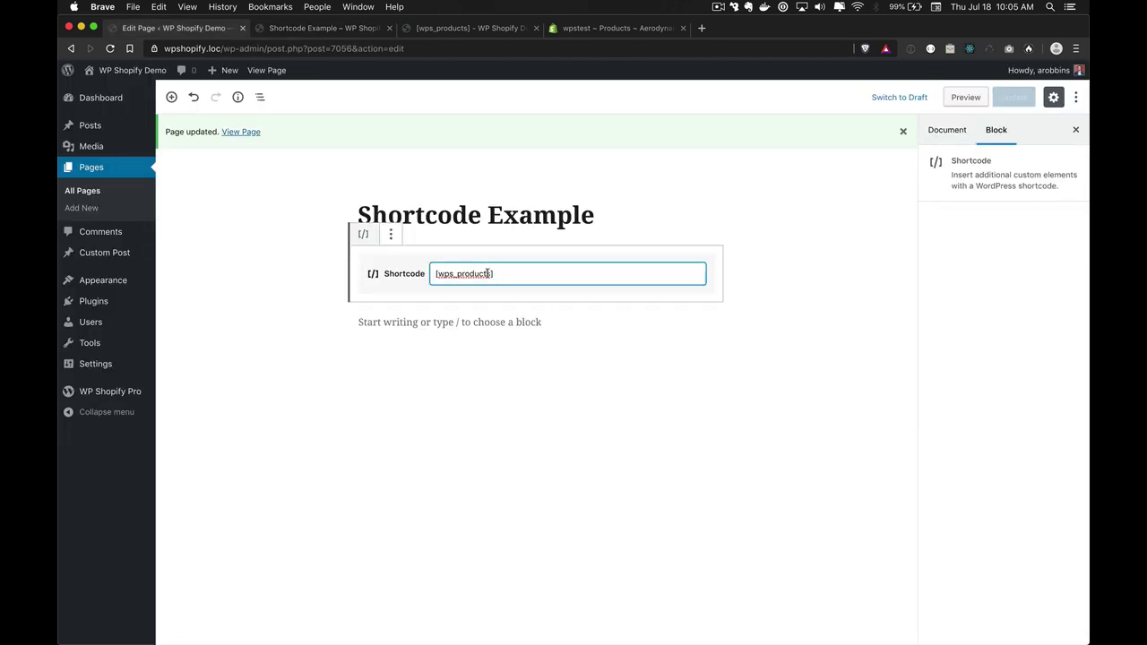
type("hide_qu")
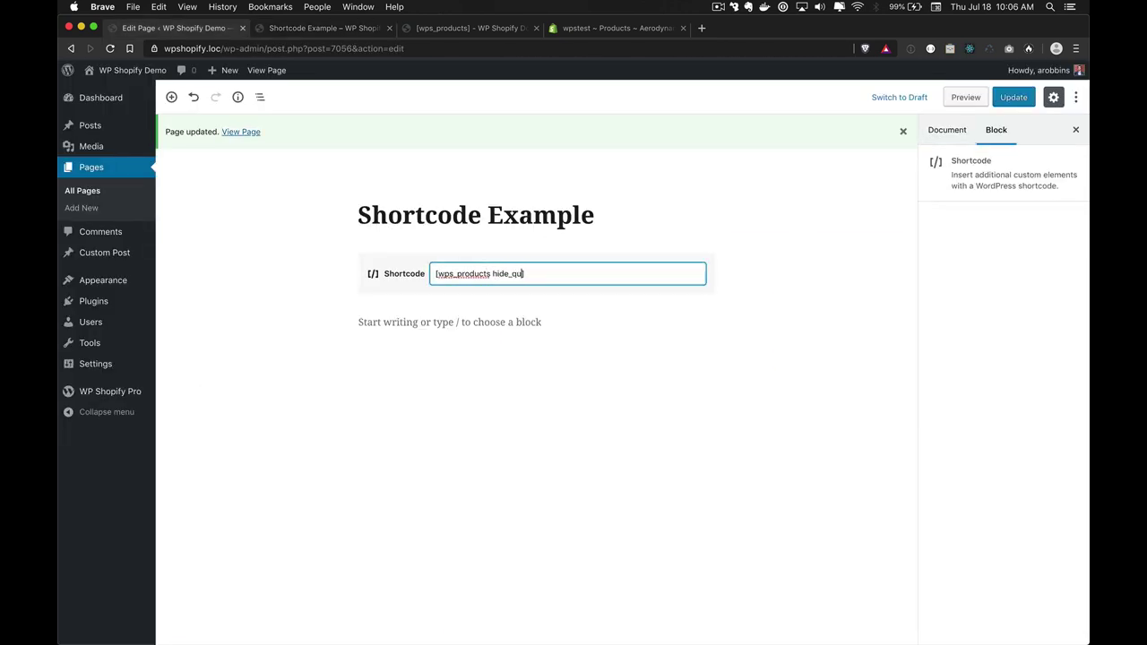
type("antity=\"true")
left_click(1010, 100)
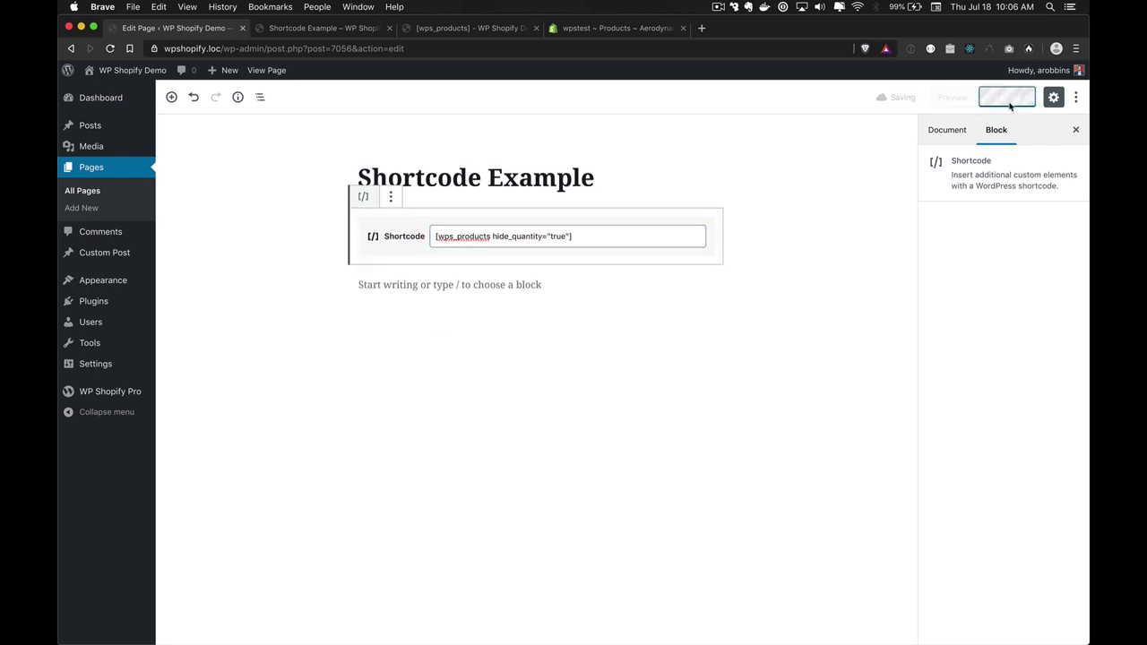
Reload the published Shortcode Example page and check the product listings for quantity fields
key("ctrl+Tab")
key("super+r")
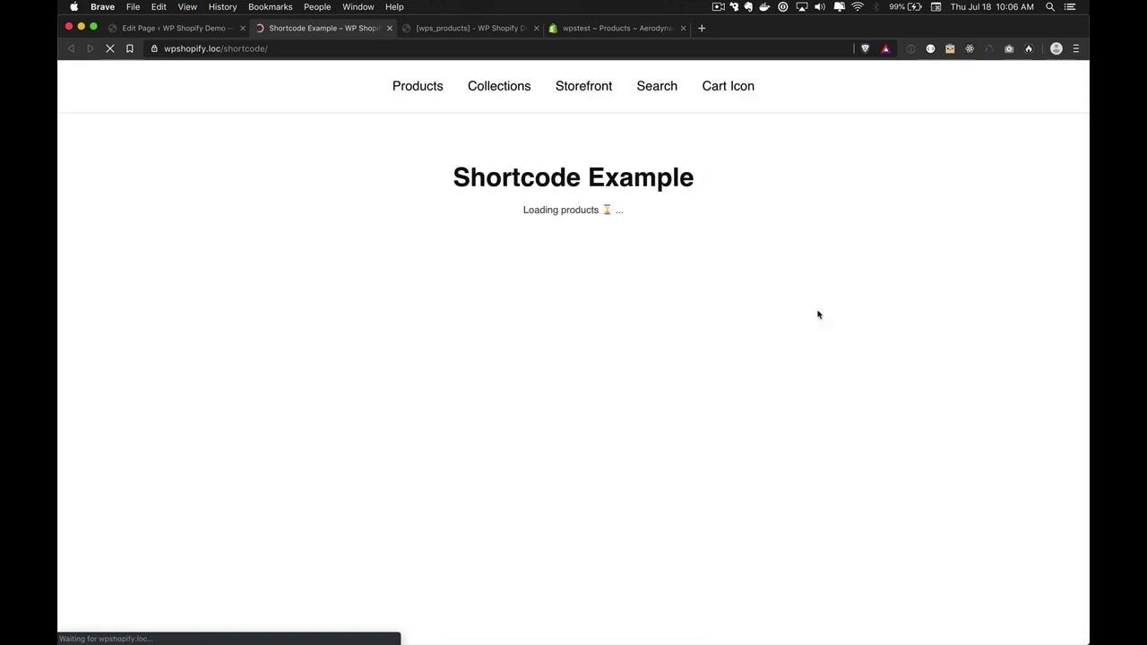
scroll(604, 392, "down", 12)
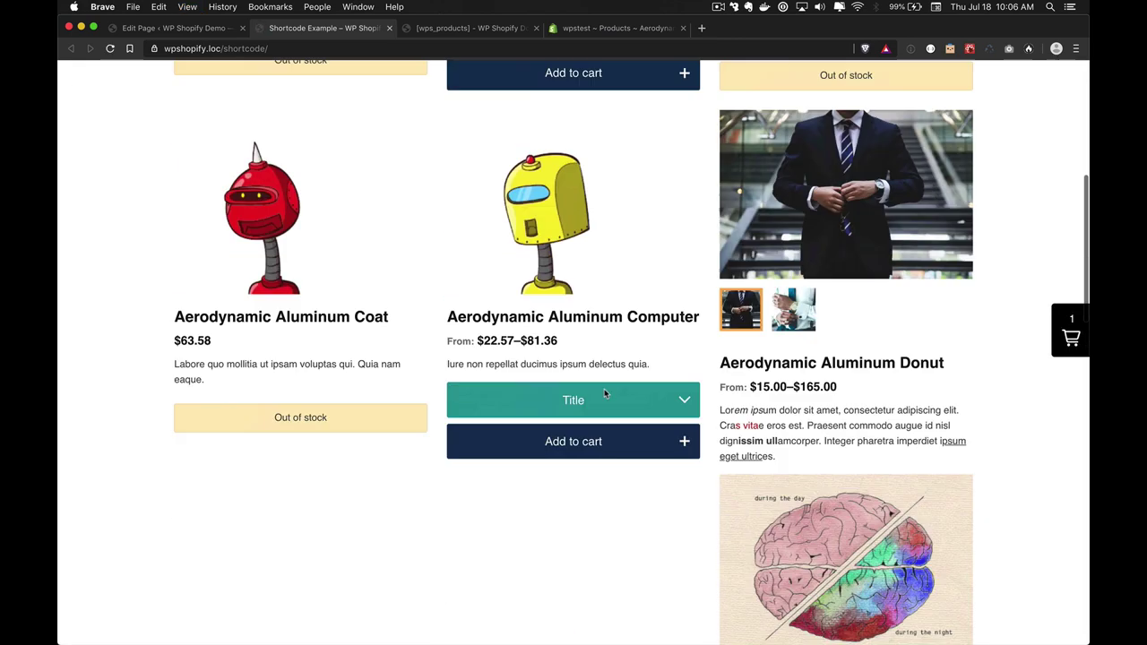
scroll(604, 392, "up", 10)
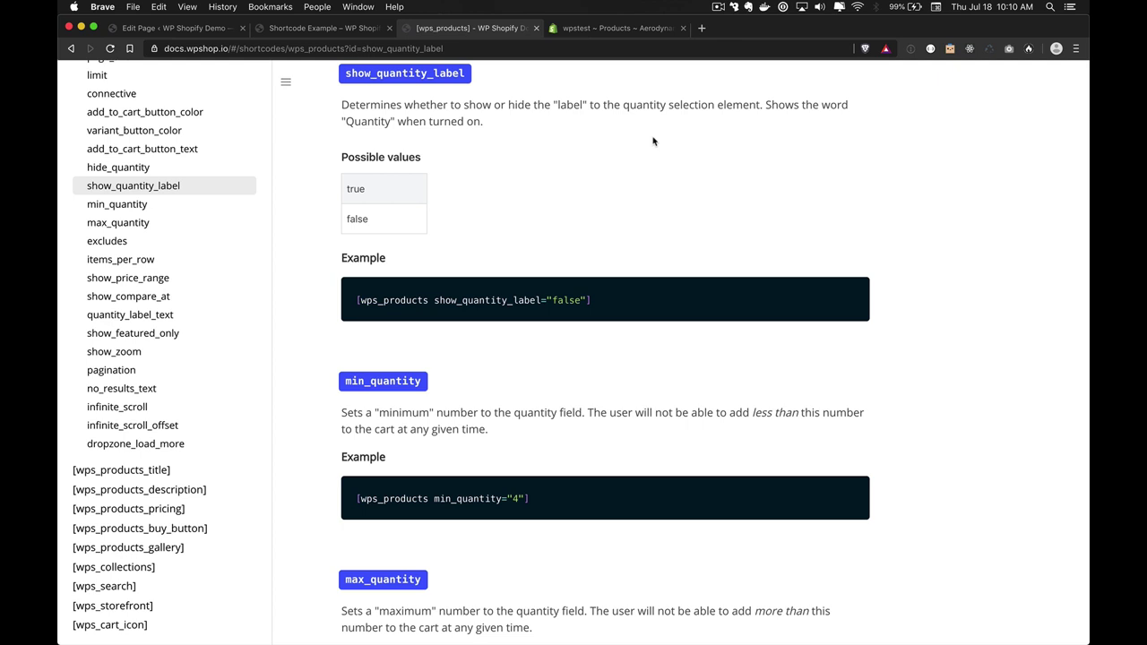
Add show_quantity_label="false" to the plain [wps_products] shortcode and update the Shortcode Example page
key("super+1")
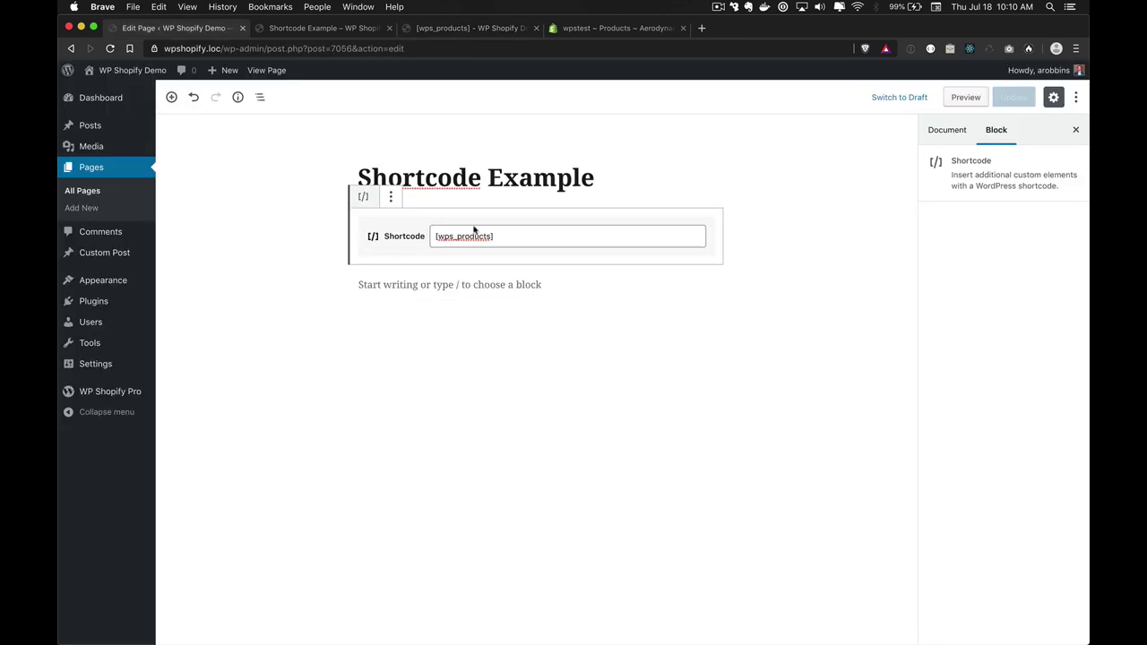
left_click(486, 238)
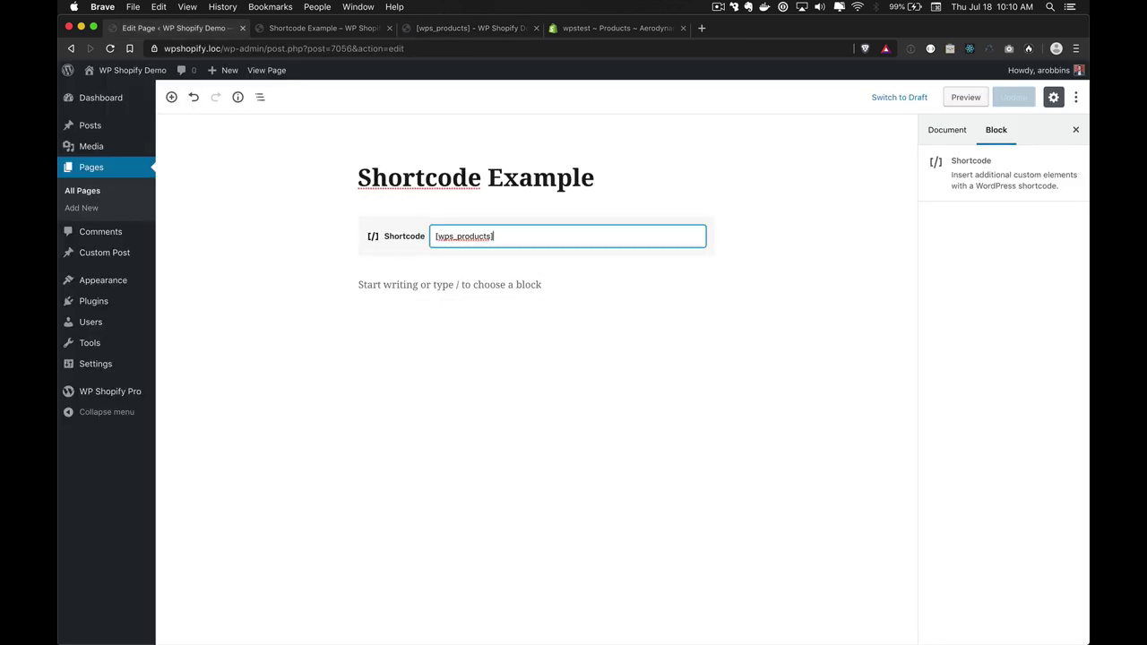
type("show_qu")
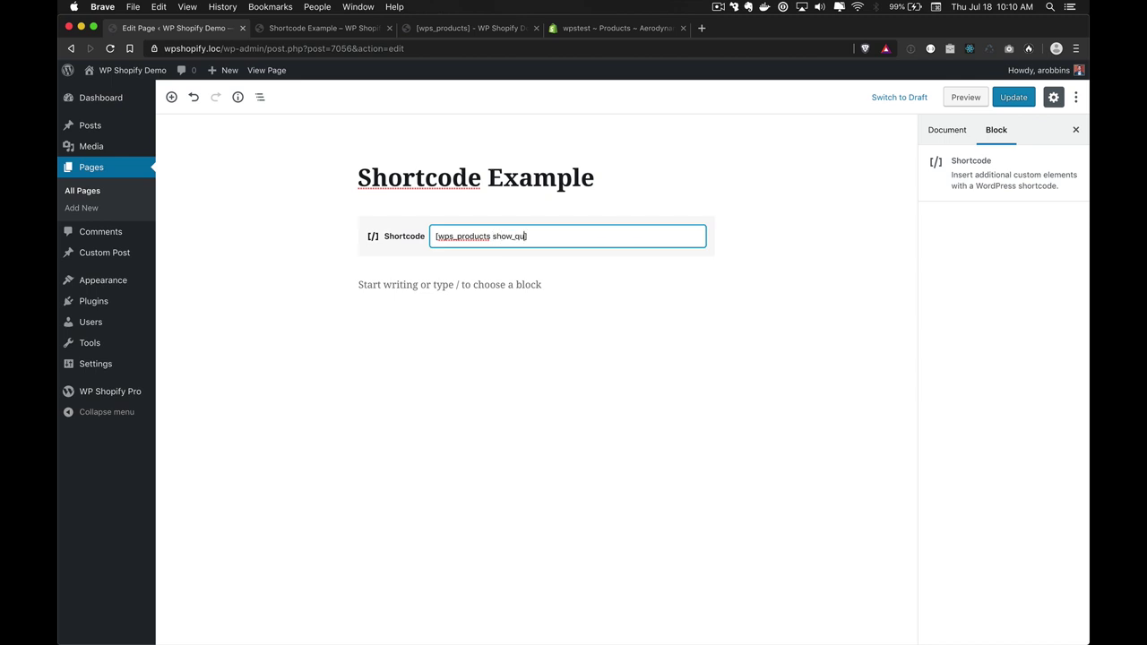
type("antity_label=\"false")
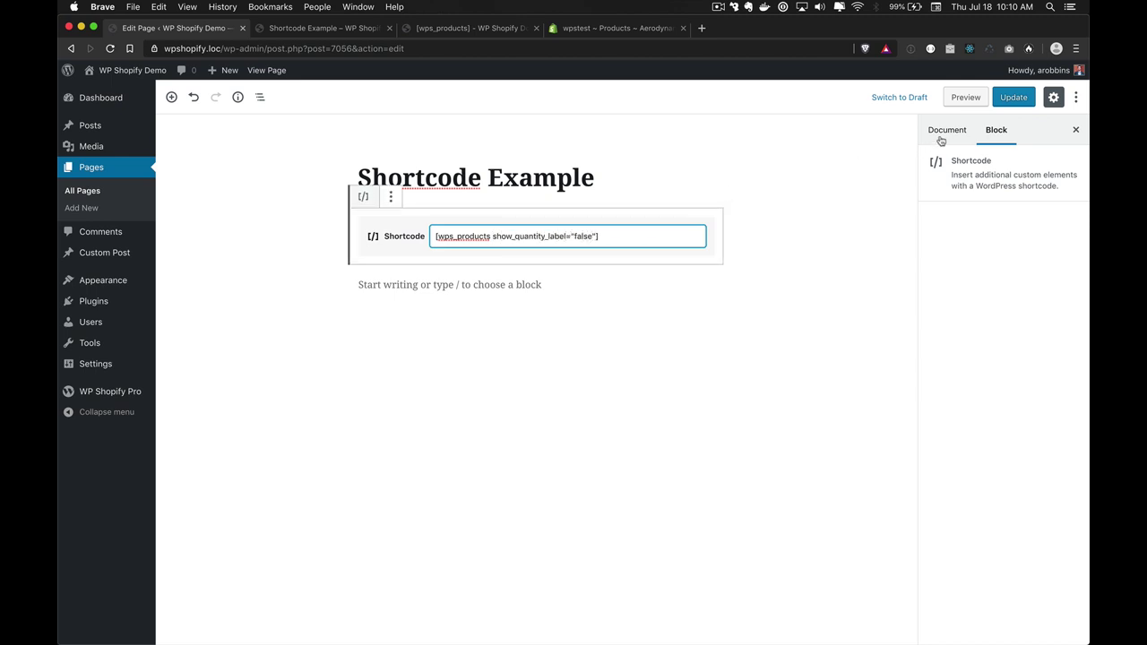
left_click(1014, 97)
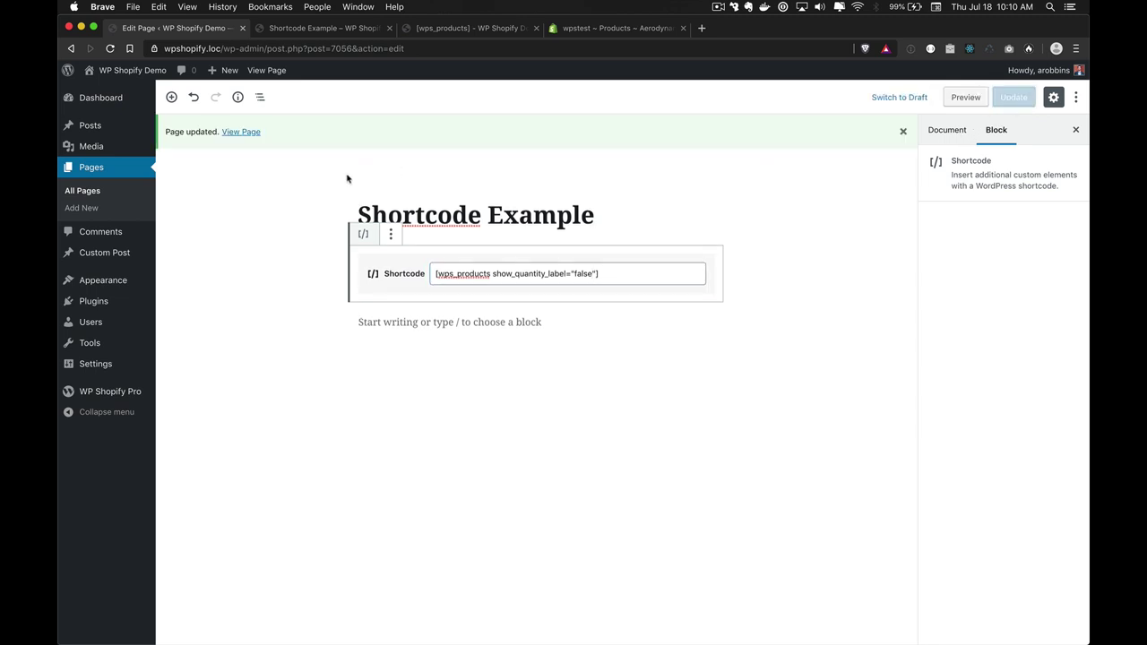
Open the published Shortcode Example page and inspect the label area of the Aerodynamic Aluminum Bottle's quantity field
left_click(238, 132)
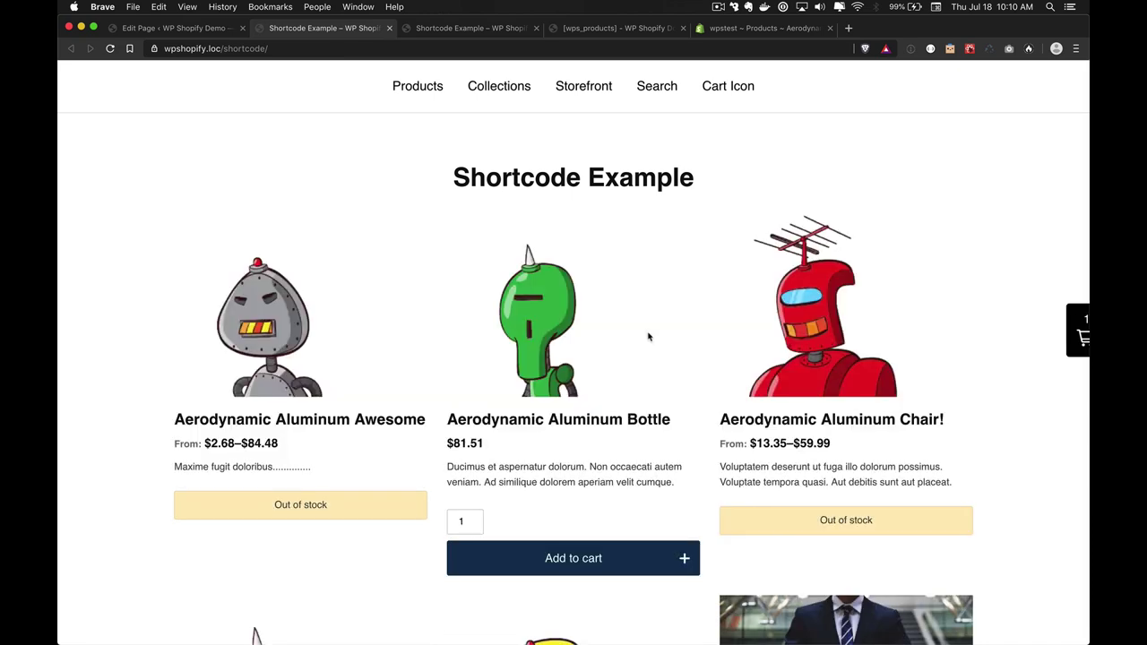
scroll(494, 525, "down", 1)
scroll(494, 525, "down", 3)
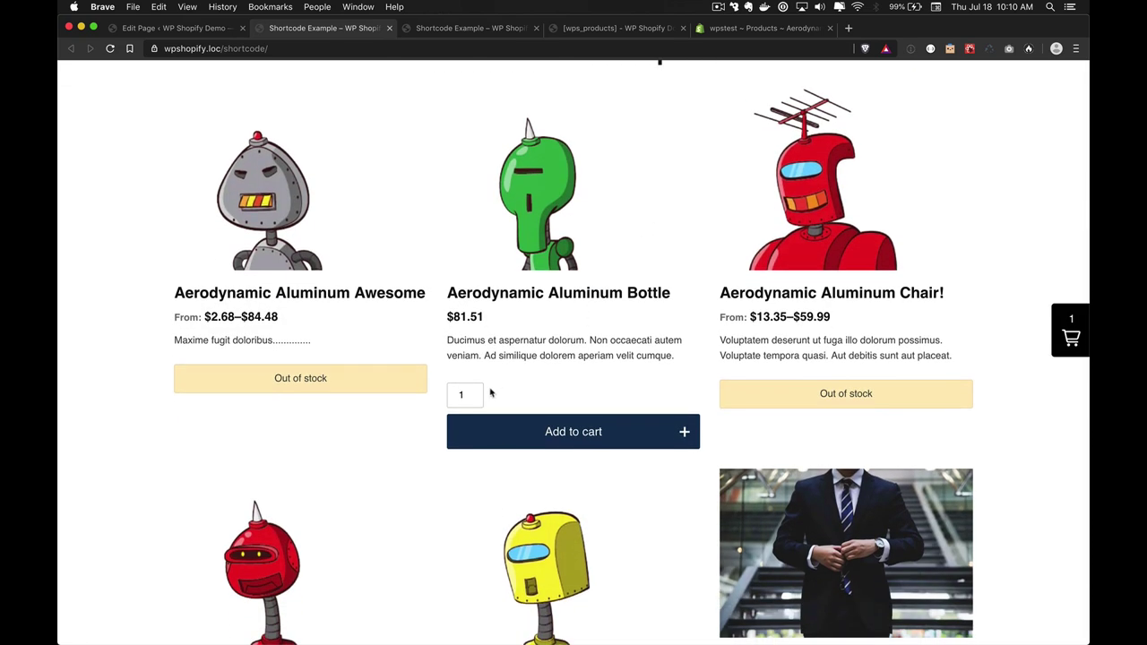
triple_click(439, 394)
left_click(536, 395)
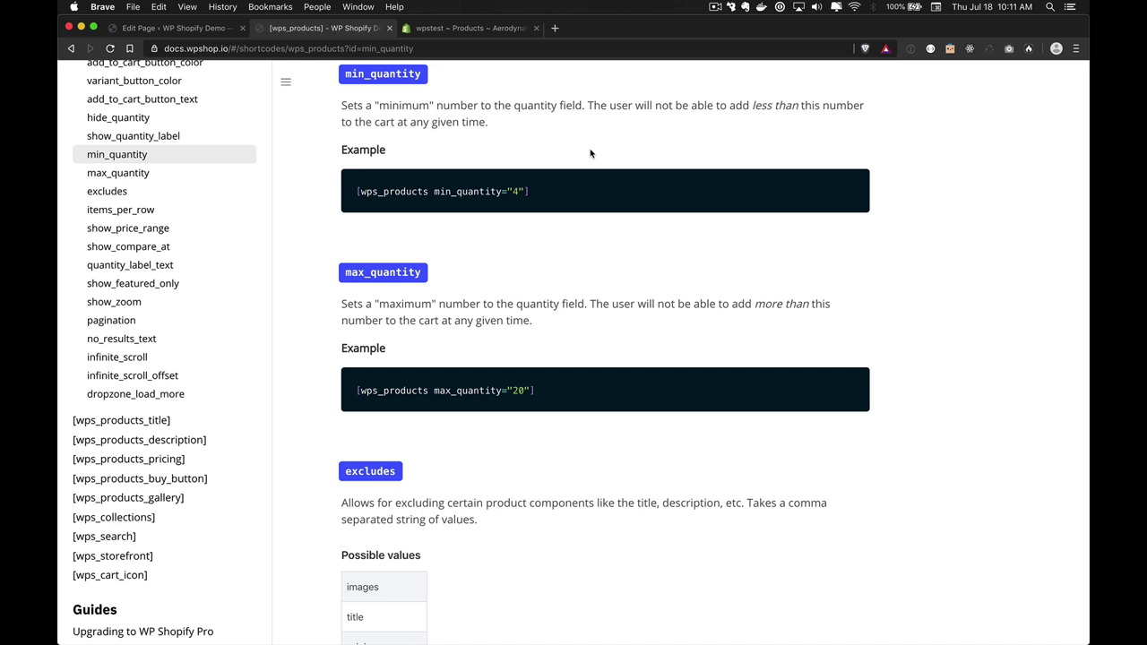
Copy the min_quantity example from the documentation, replace the page's shortcode with [wps_products min_quantity="4"] and update the page
left_click(818, 184)
key("super+shift+bracketleft")
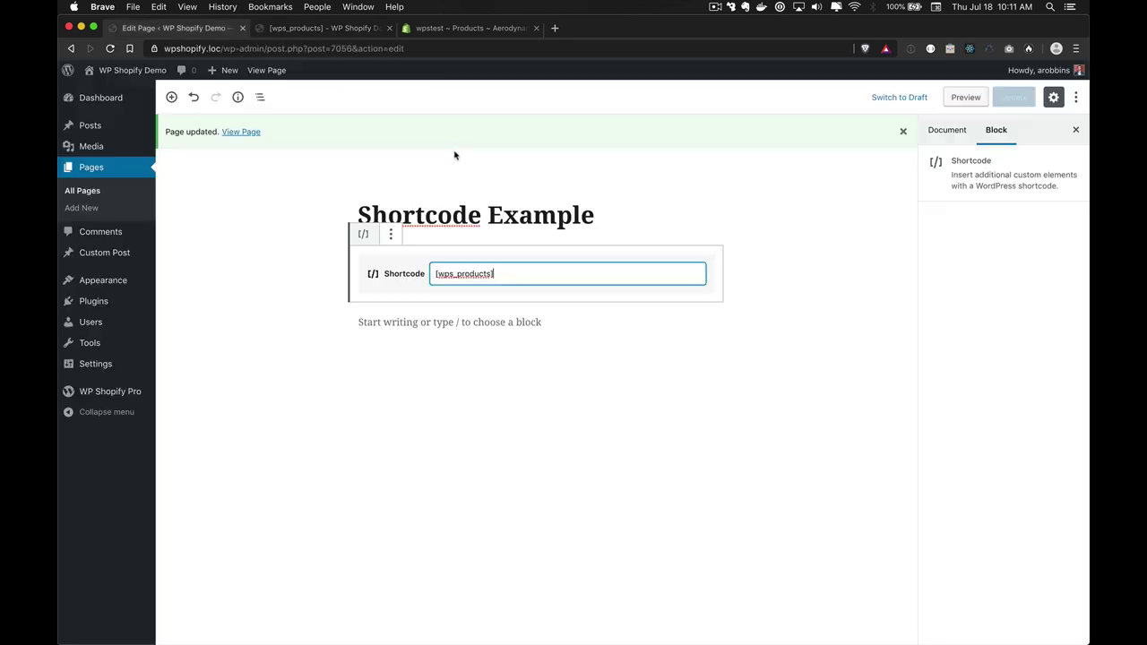
key("super+a")
key("super+v")
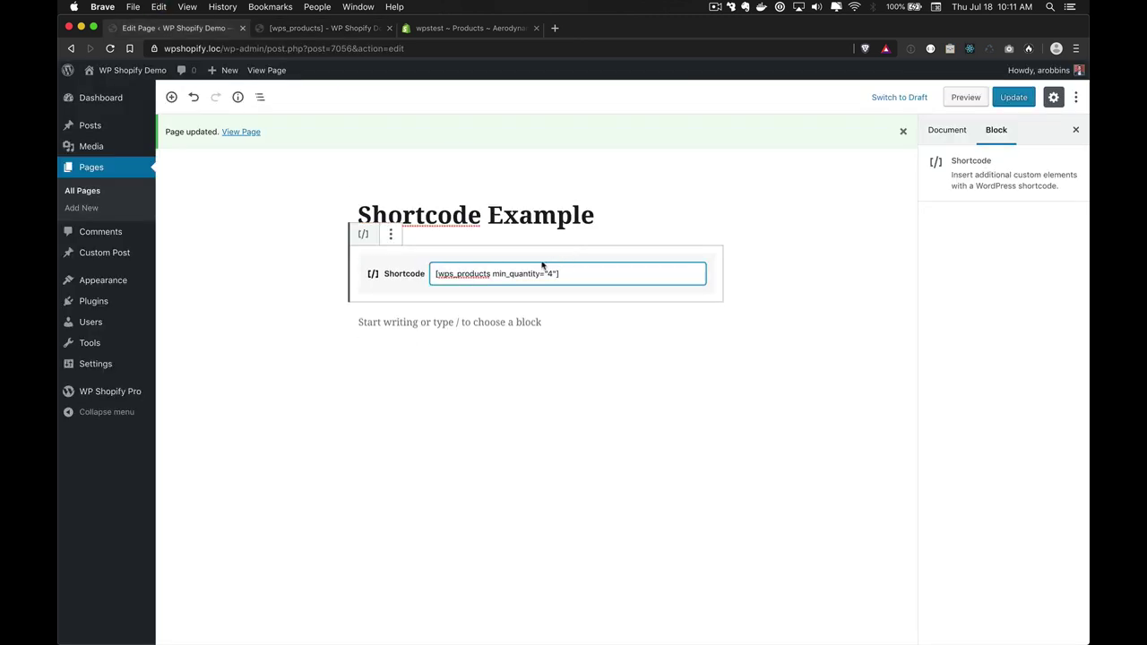
key("super+s")
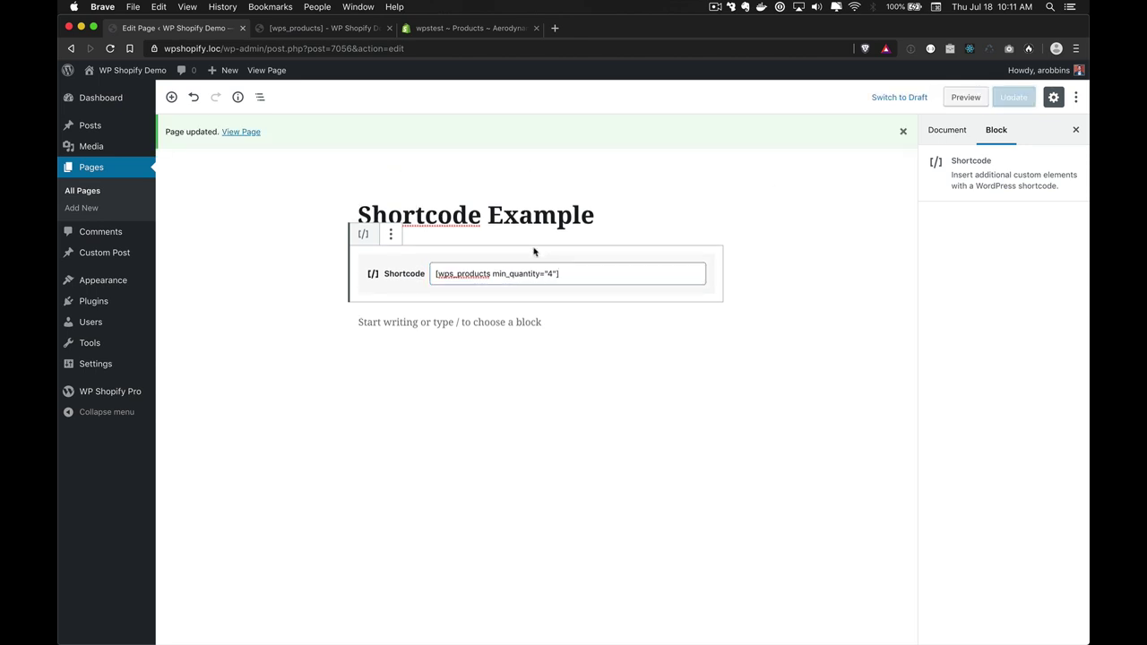
Open the published Shortcode Example page, check the products' quantity fields and expand the Aerodynamic Aluminum Knife's variant dropdown
left_click(239, 135)
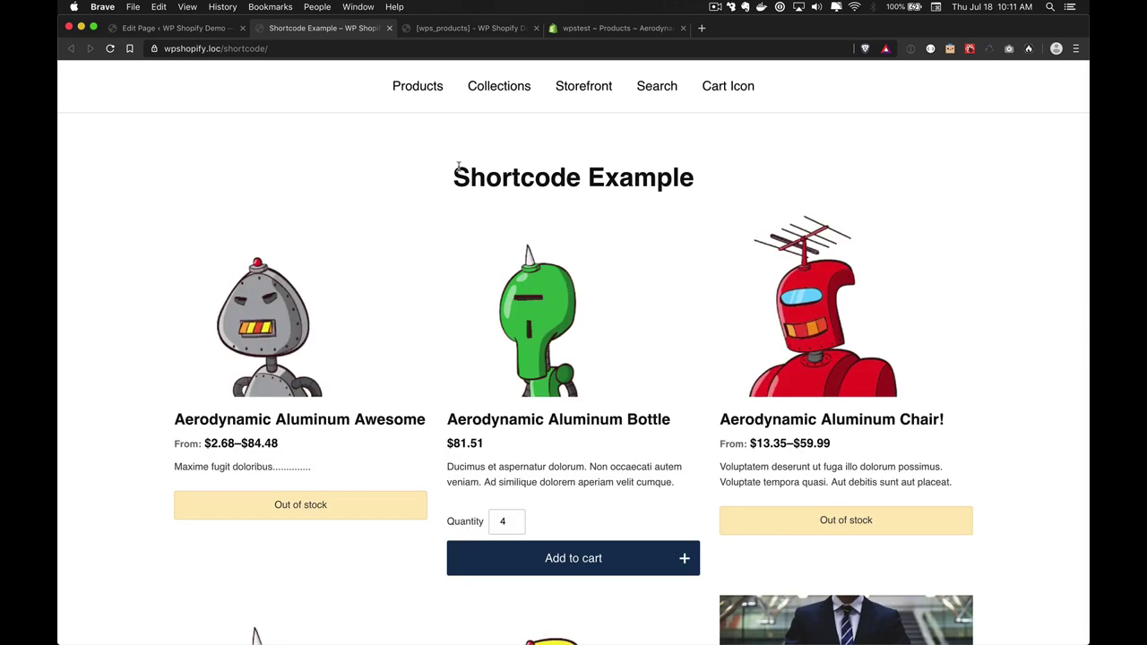
scroll(527, 510, "down", 1)
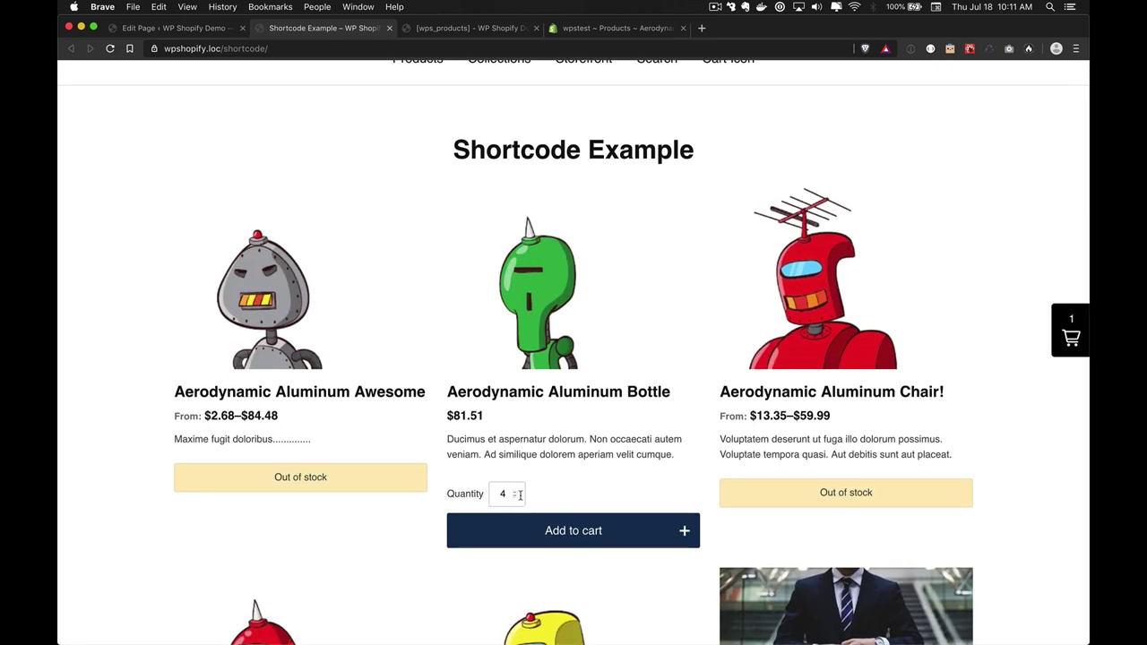
scroll(529, 495, "down", 12)
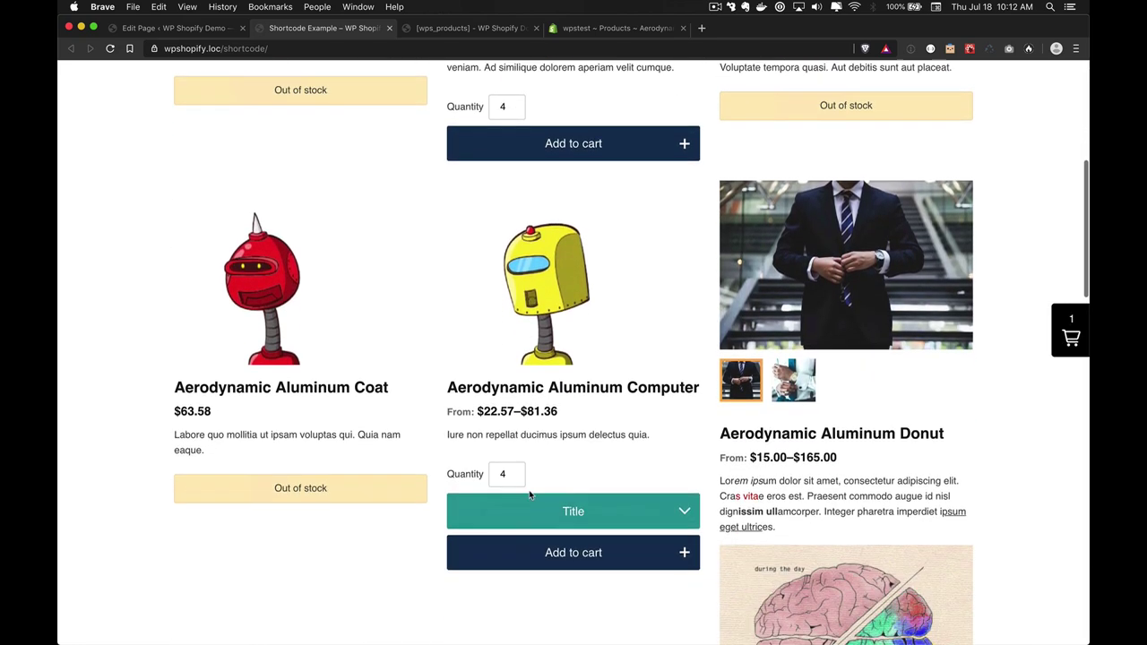
scroll(529, 495, "down", 2)
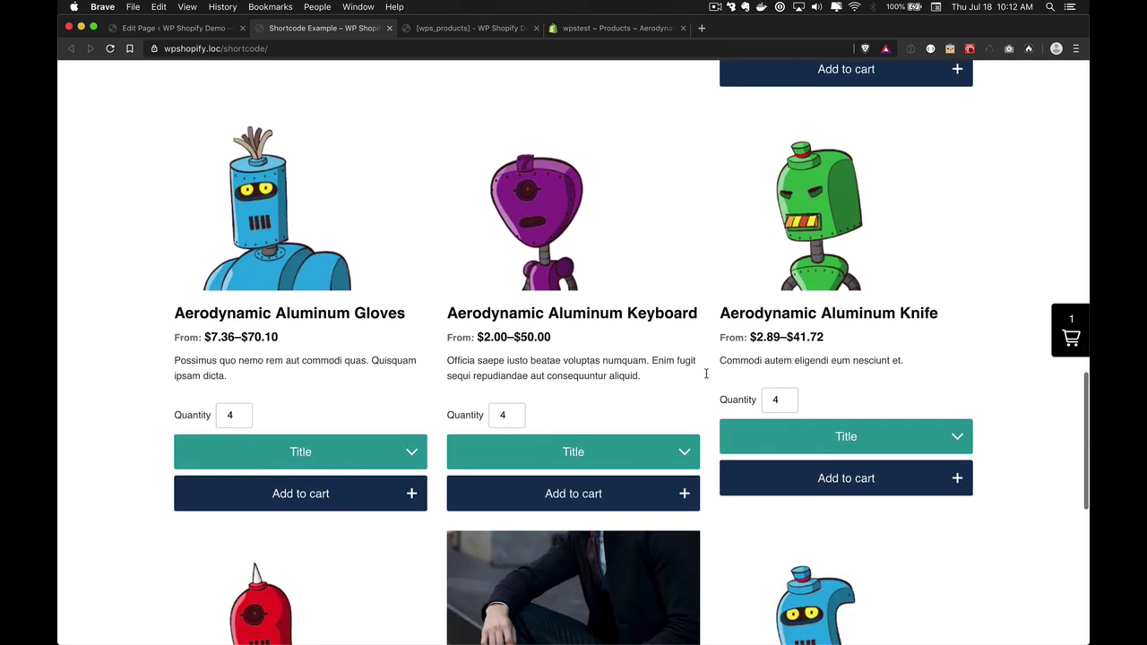
scroll(707, 374, "down", 1)
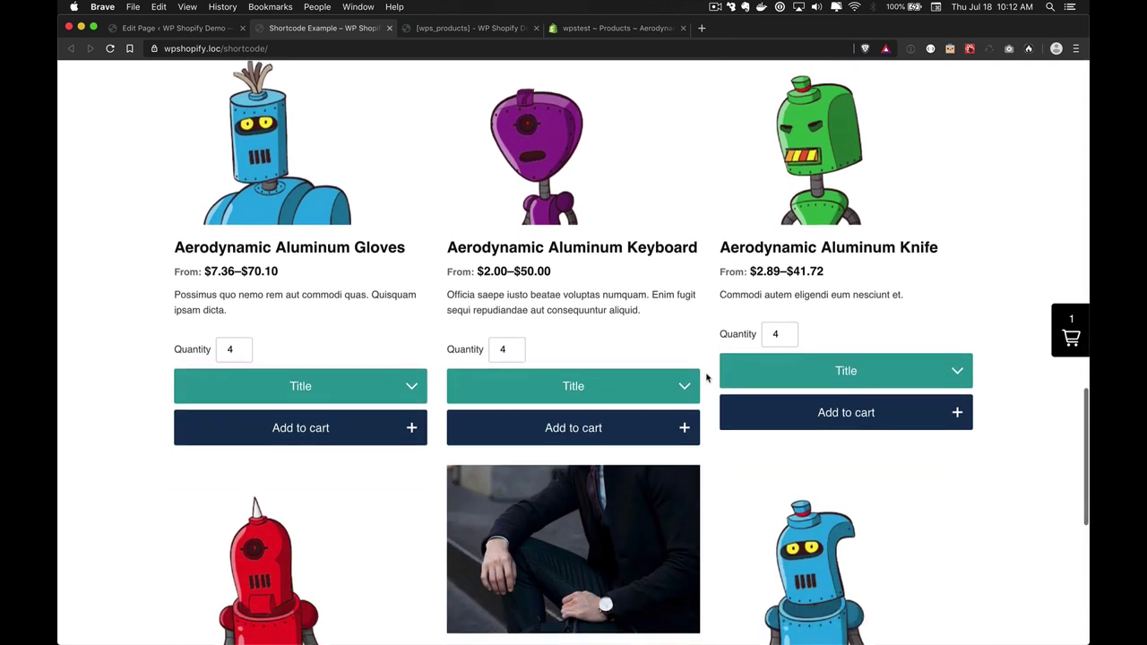
left_click(823, 367)
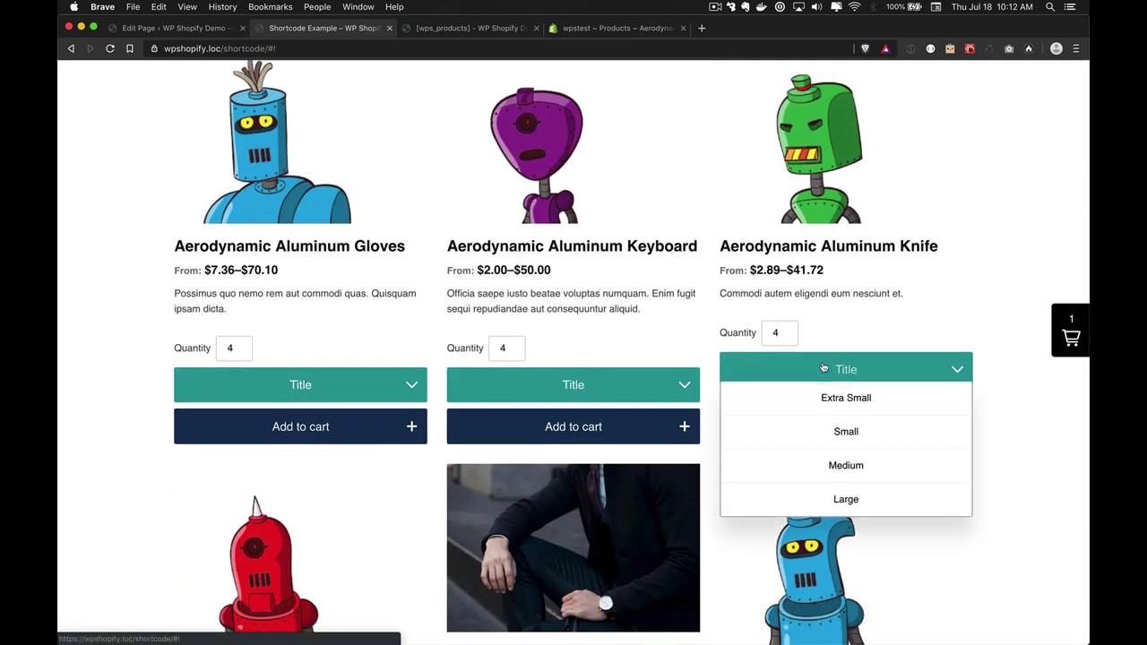
Choose the Small variant of the Aerodynamic Aluminum Knife and select the value in its quantity field
left_click(830, 443)
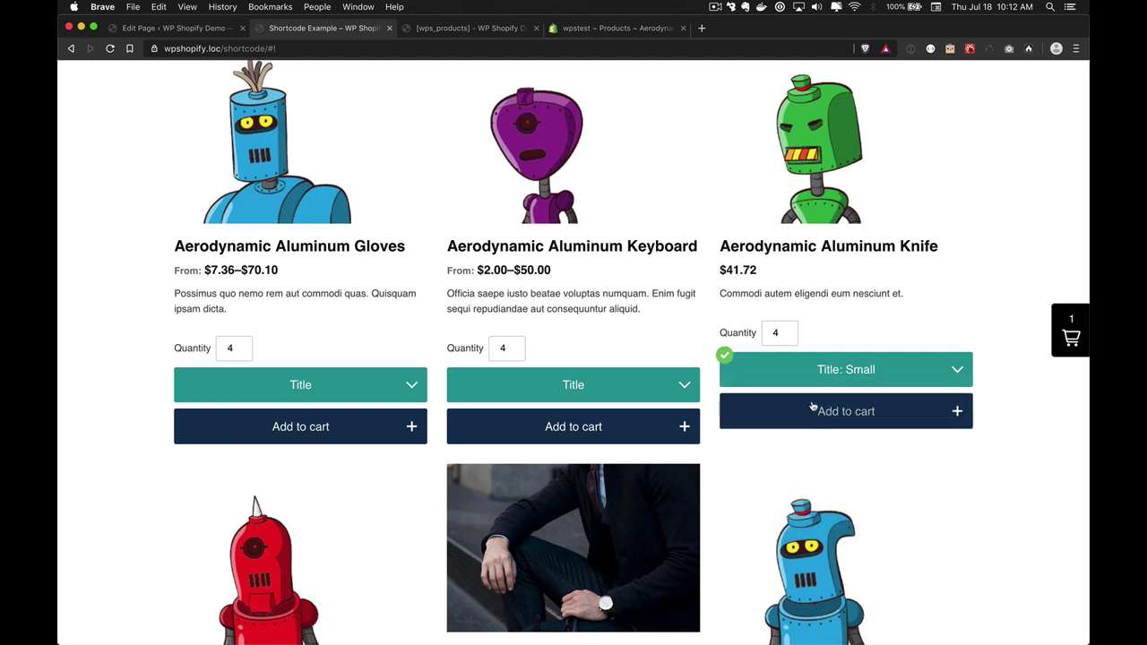
double_click(790, 336)
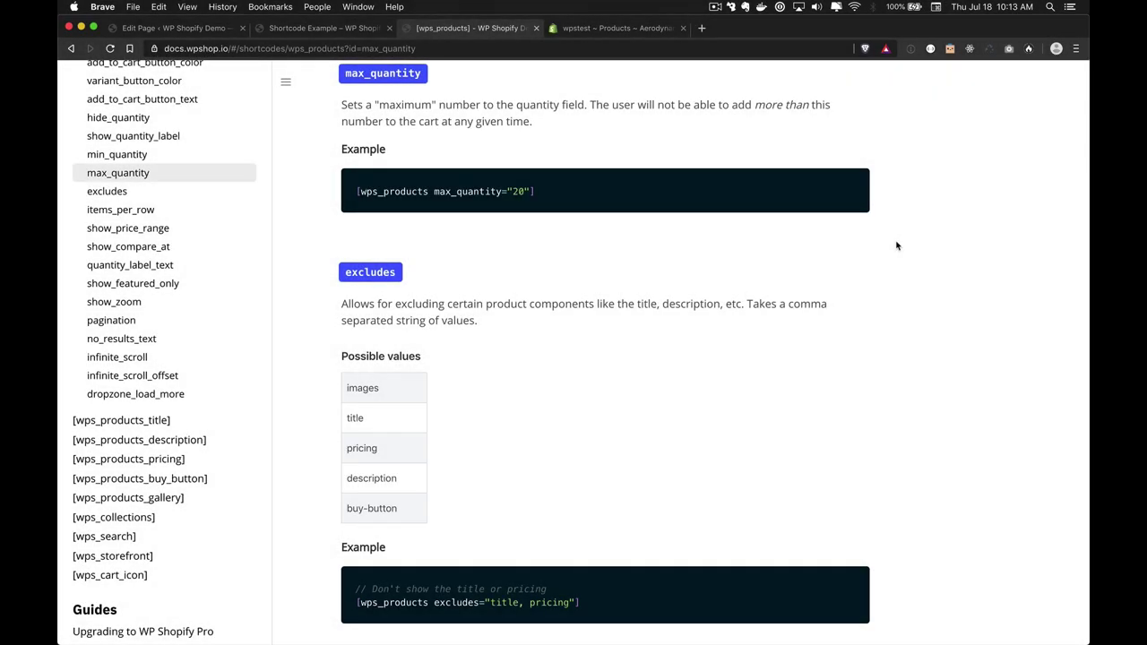
Review the min_quantity and max_quantity documentation and copy the max_quantity example shortcode
scroll(389, 167, "up", 3)
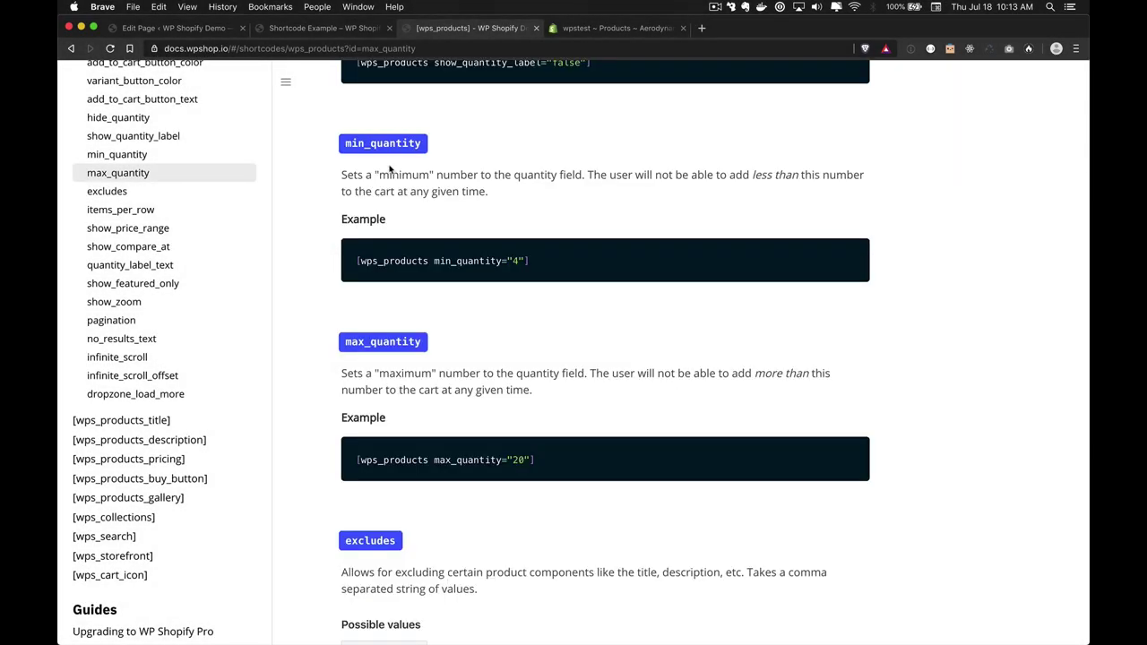
scroll(592, 273, "down", 3)
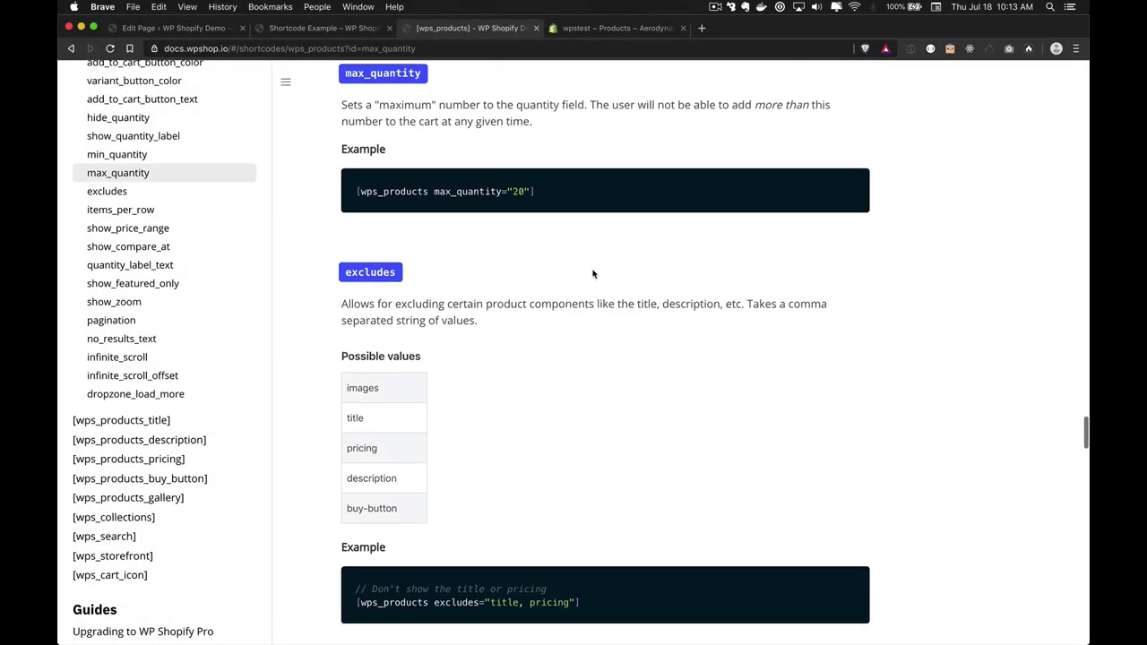
scroll(592, 278, "up", 1)
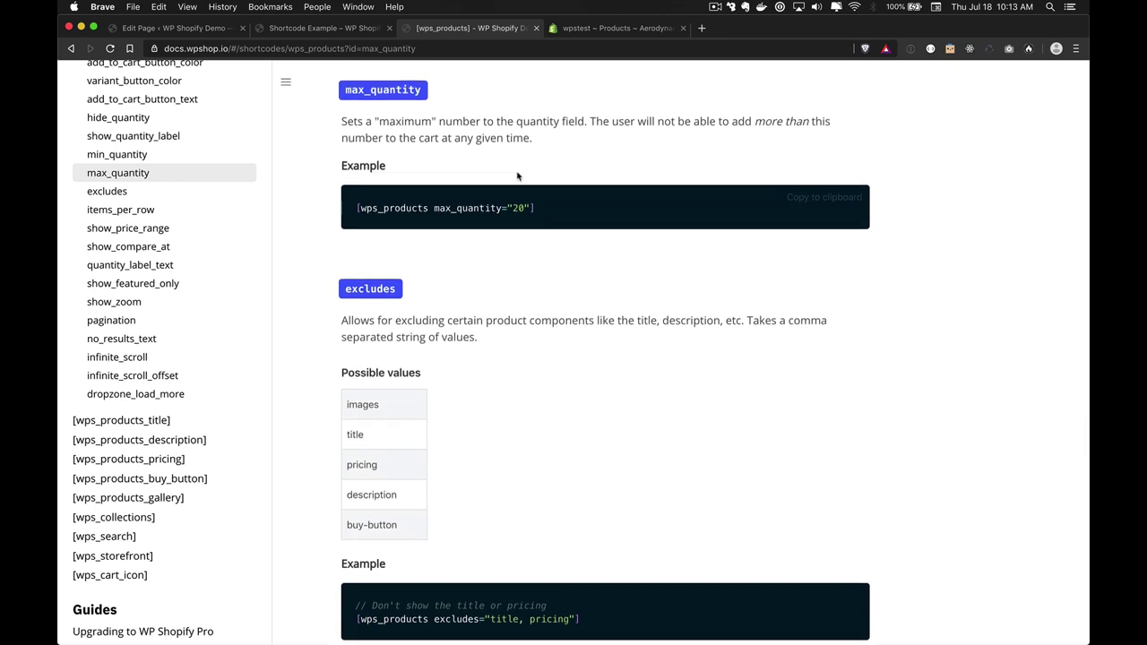
scroll(518, 176, "down", 1)
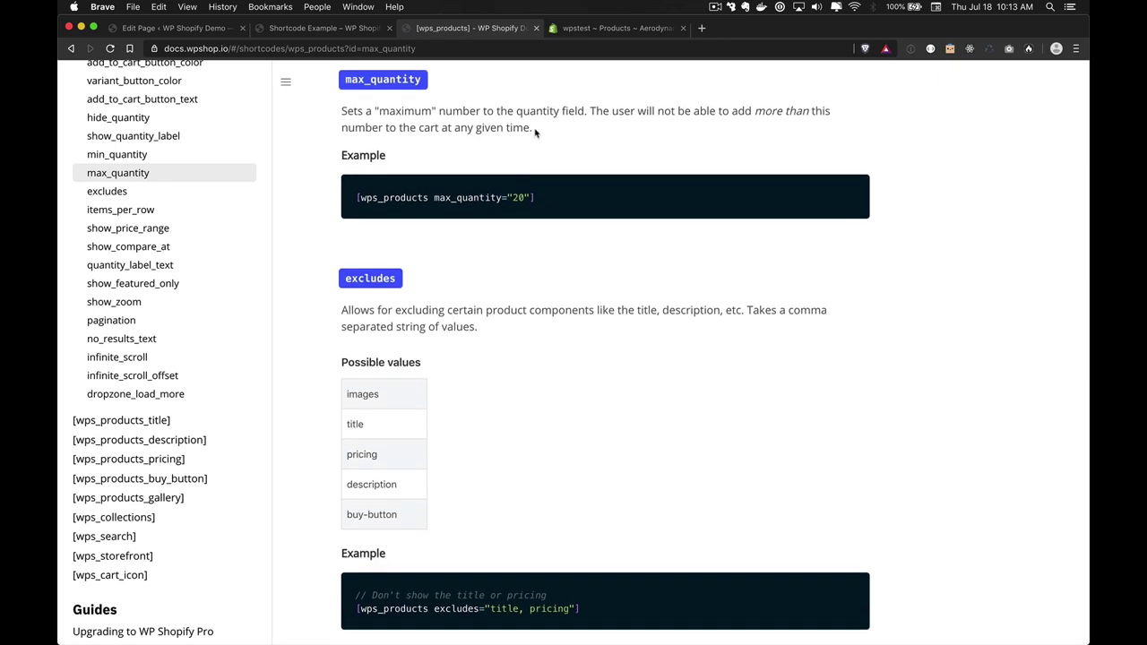
left_click(820, 188)
Replace the shortcode on the Shortcode Example page with the copied [wps_products max_quantity="20"] example
key("super+1")
left_click(574, 231)
key("super+a")
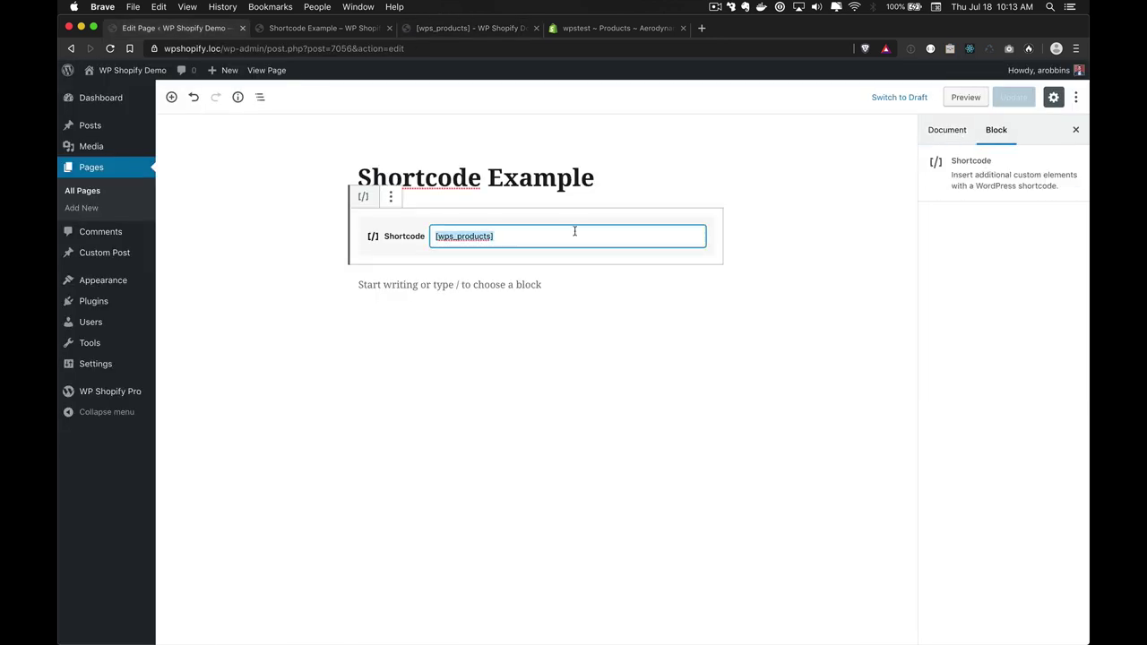
key("super+v")
key("BackSpace")
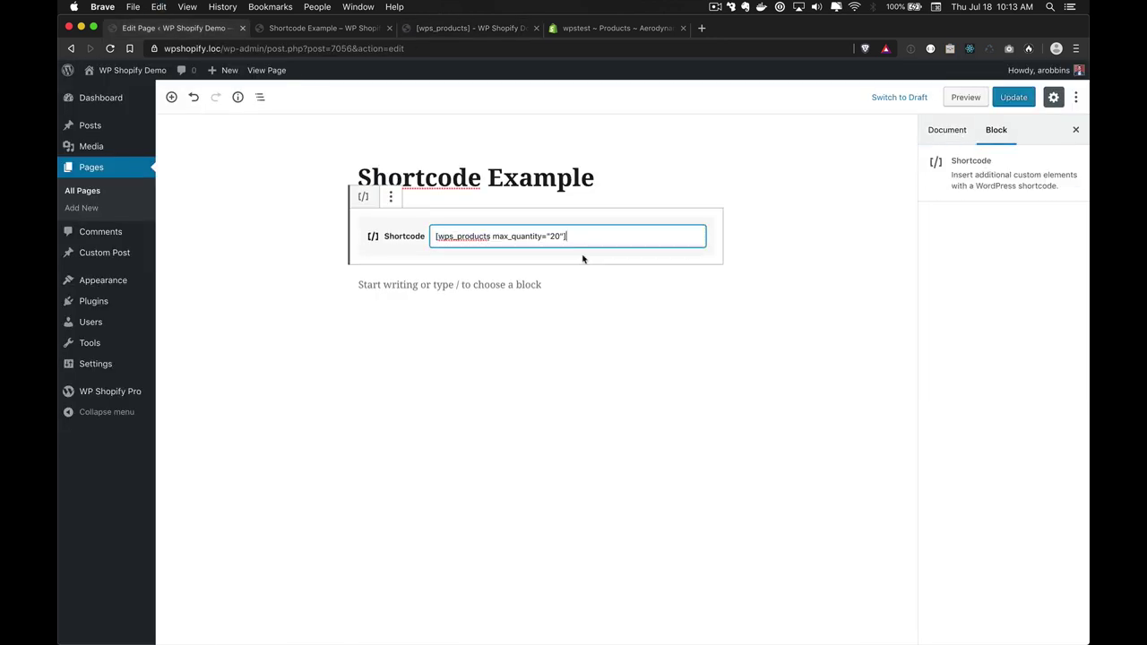
Set the shortcode's max_quantity value to 3 and update the page
left_click(556, 236)
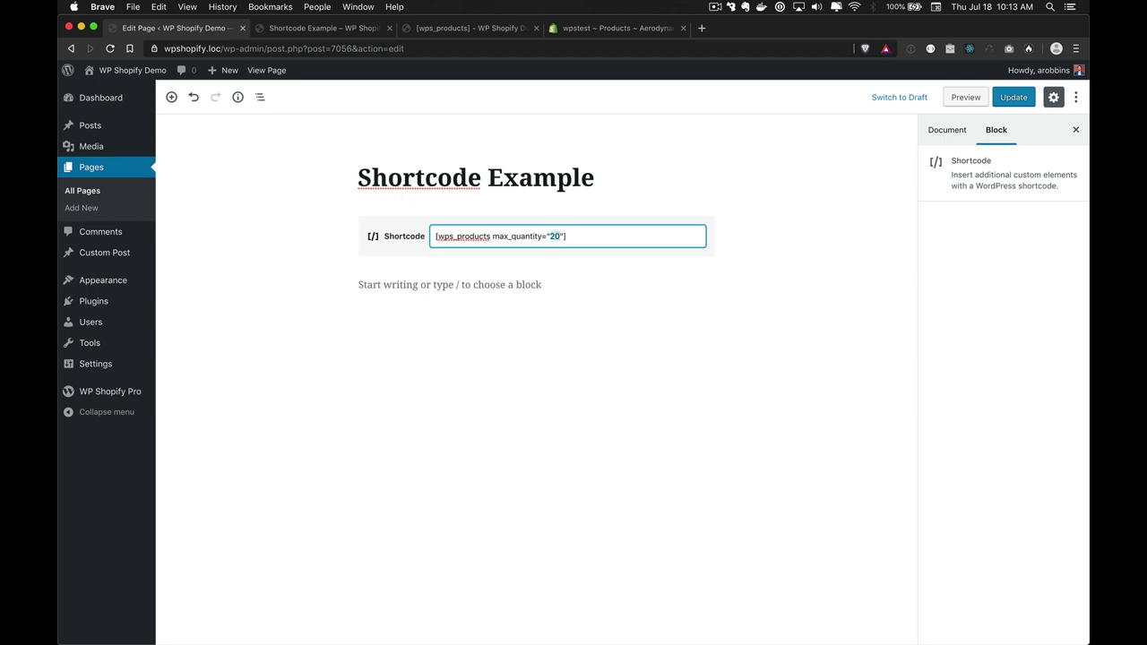
type("3")
left_click(1013, 97)
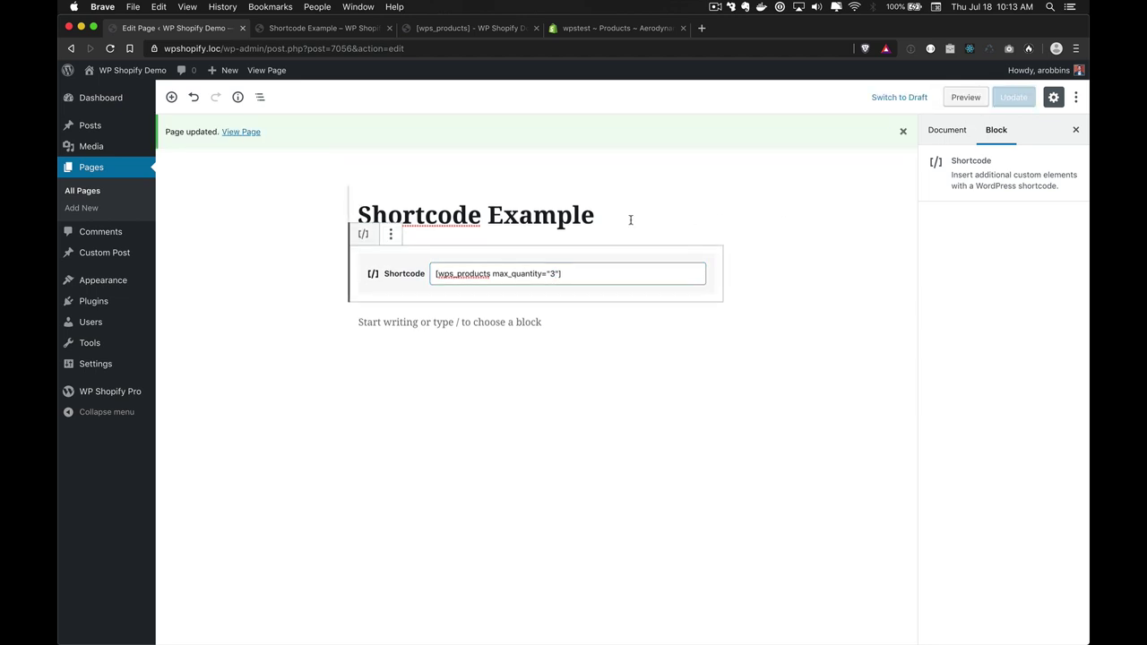
Open the published page and test the quantity control of the Aerodynamic Aluminum Bottle
left_click(240, 132)
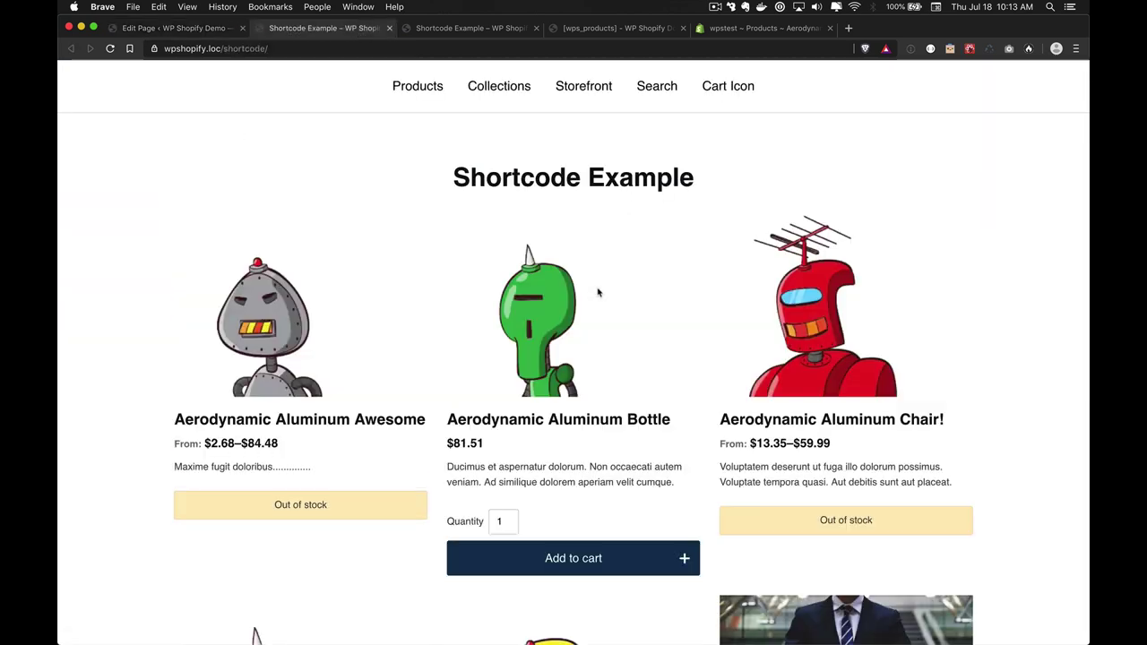
scroll(597, 288, "down", 5)
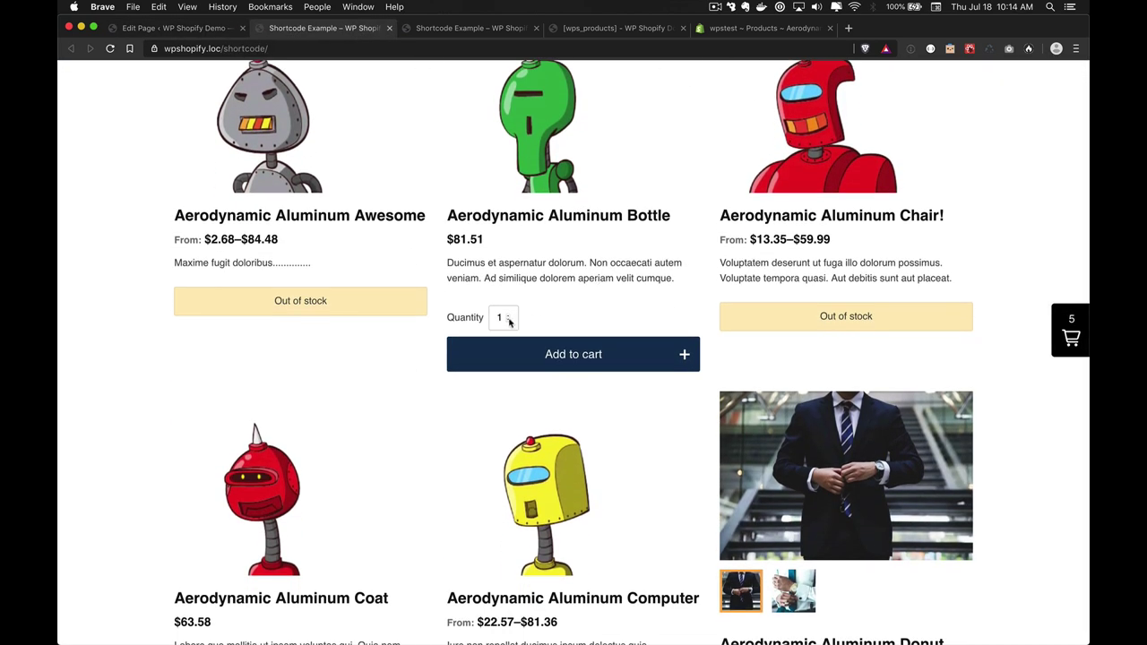
left_click(507, 317)
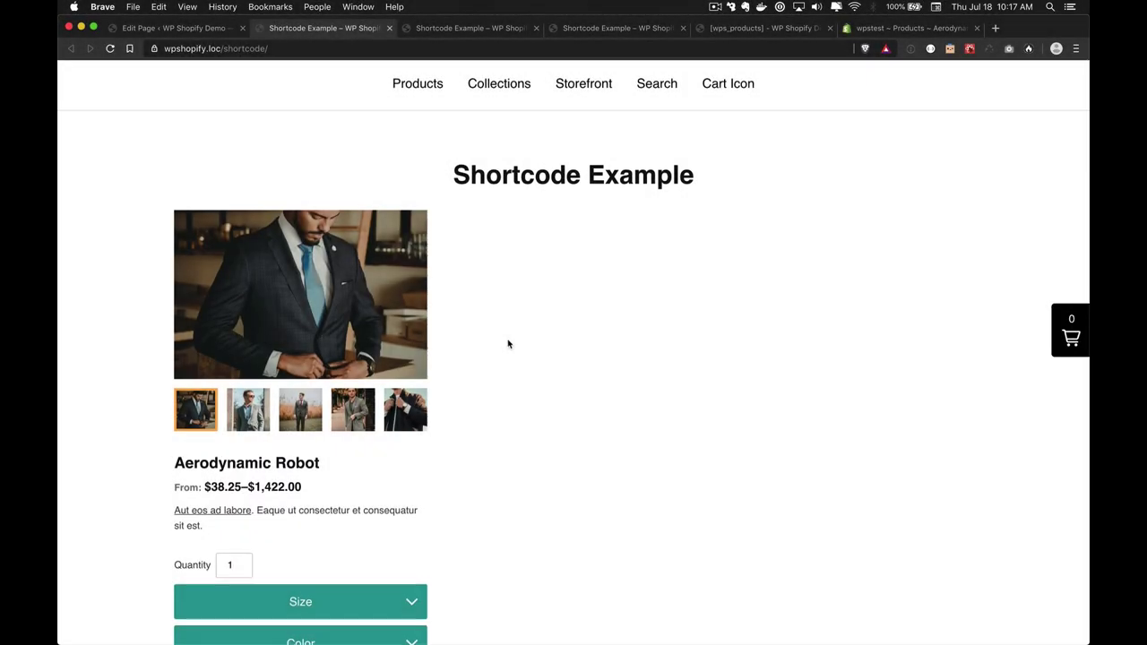
Examine the Aerodynamic Robot product listing, highlighting its description text
scroll(508, 344, "down", 3)
scroll(508, 345, "up", 1)
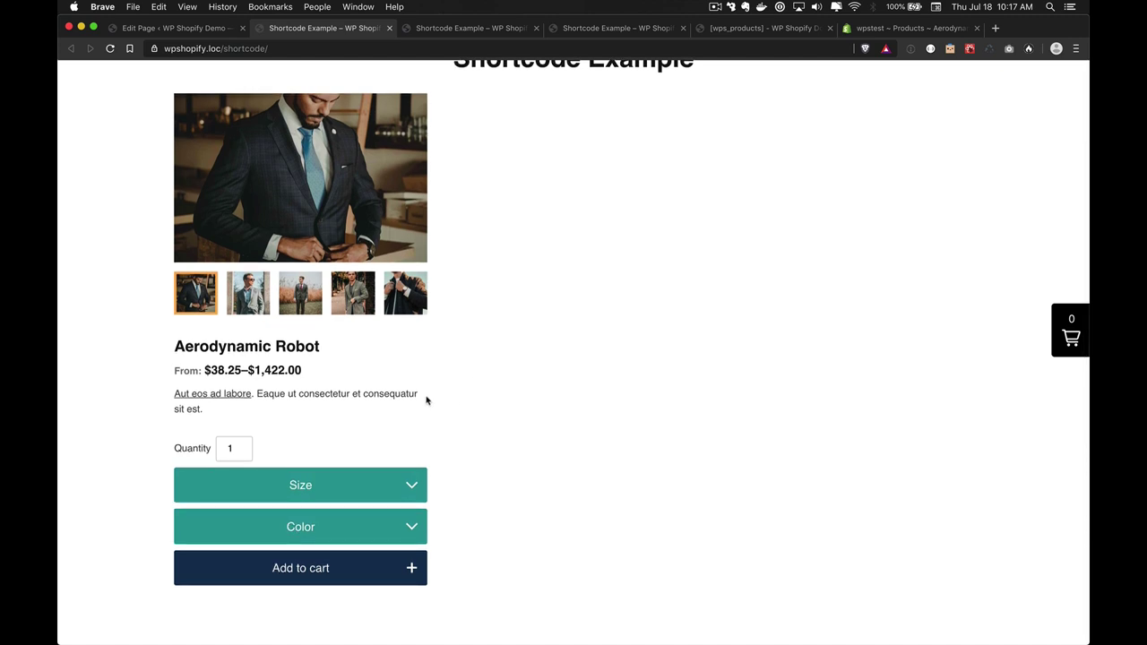
left_click_drag(427, 400, 159, 400)
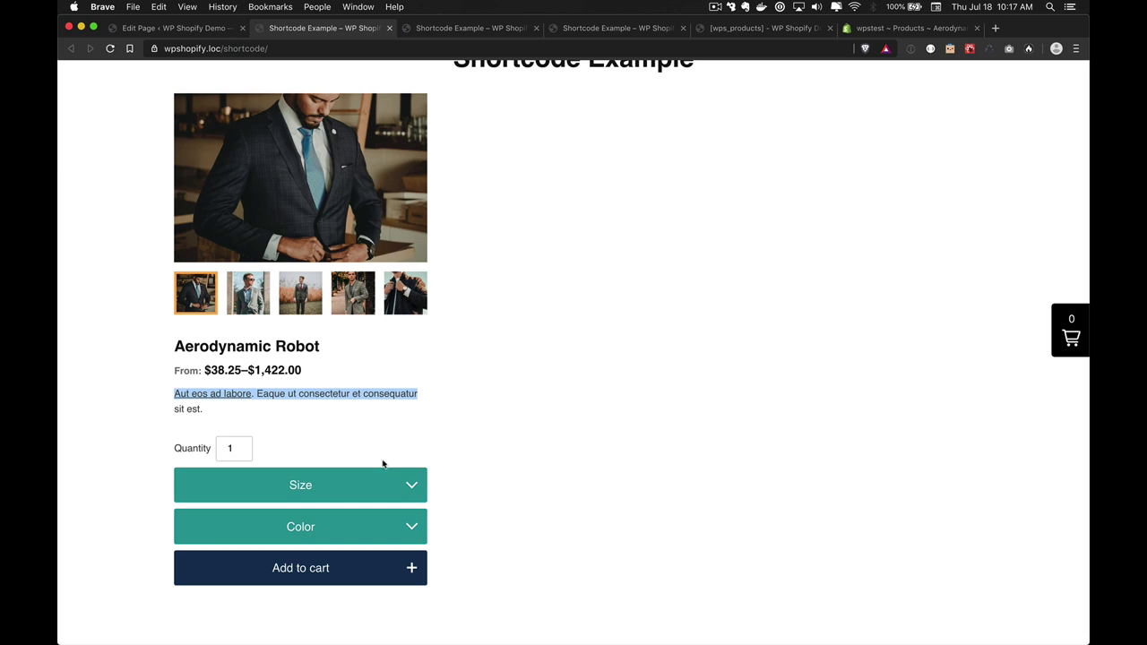
left_click(465, 359)
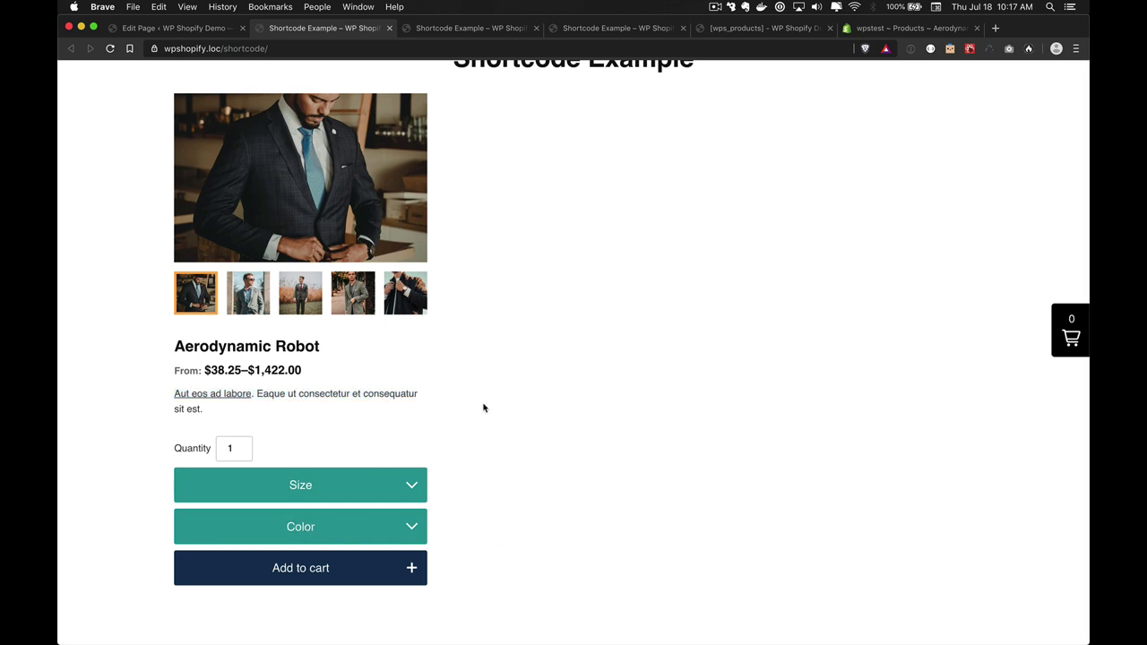
Add excludes="description" to the Aerodynamic Robot shortcode in the page editor and update the page
key("super+1")
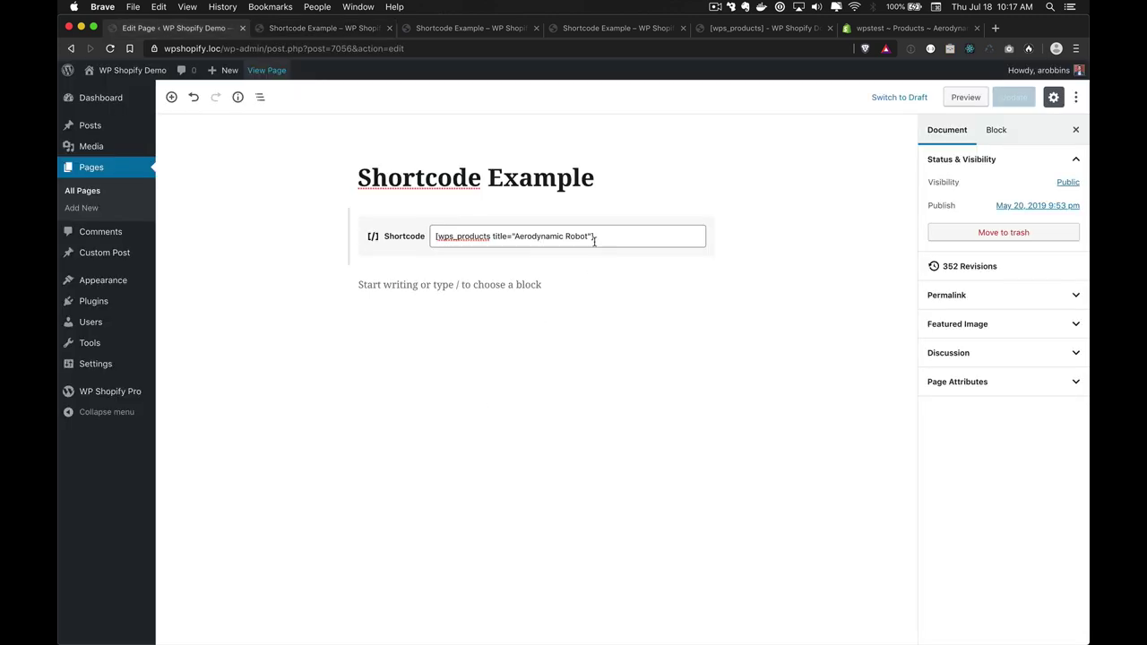
left_click(592, 236)
type("exckud")
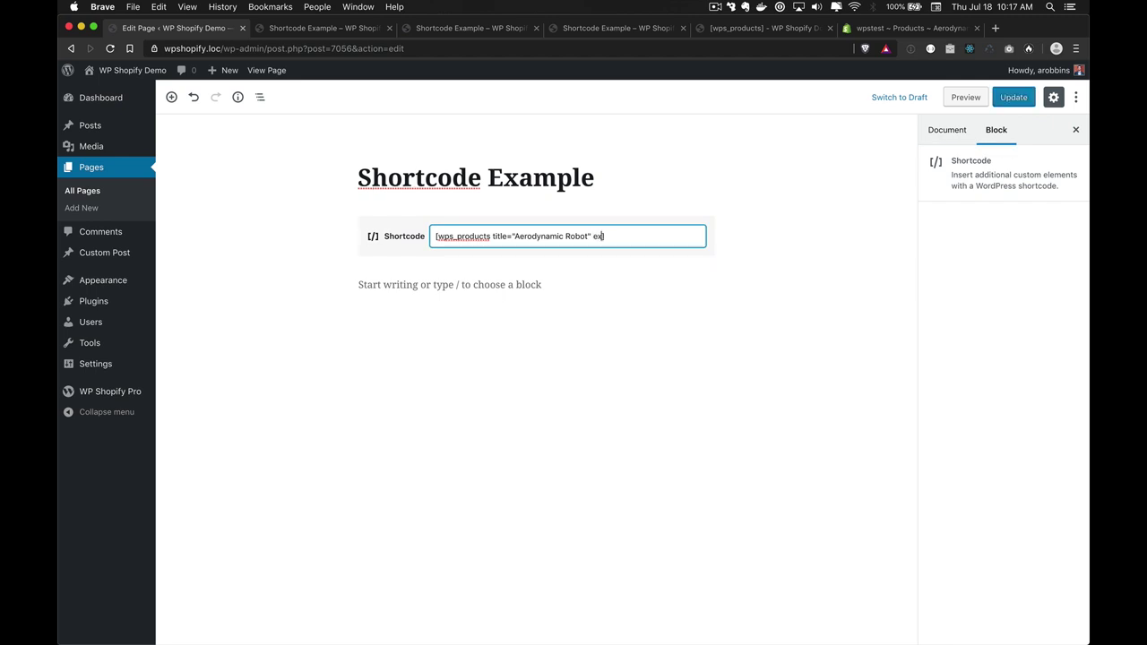
key("BackSpace")
key("BackSpace")
key("BackSpace")
key("BackSpace")
type("cludes=")
type("\"dexcription")
key("alt+shift+Left")
type("description")
left_click(1003, 97)
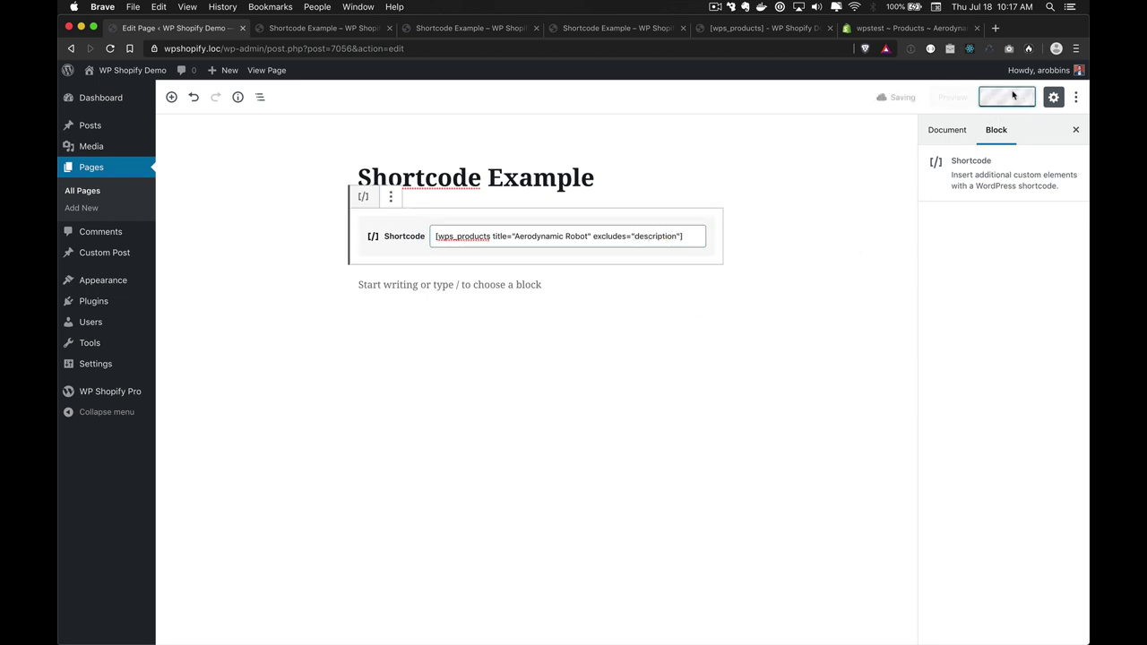
Reload the published Shortcode Example page and inspect the components shown for Aerodynamic Robot
left_click(323, 28)
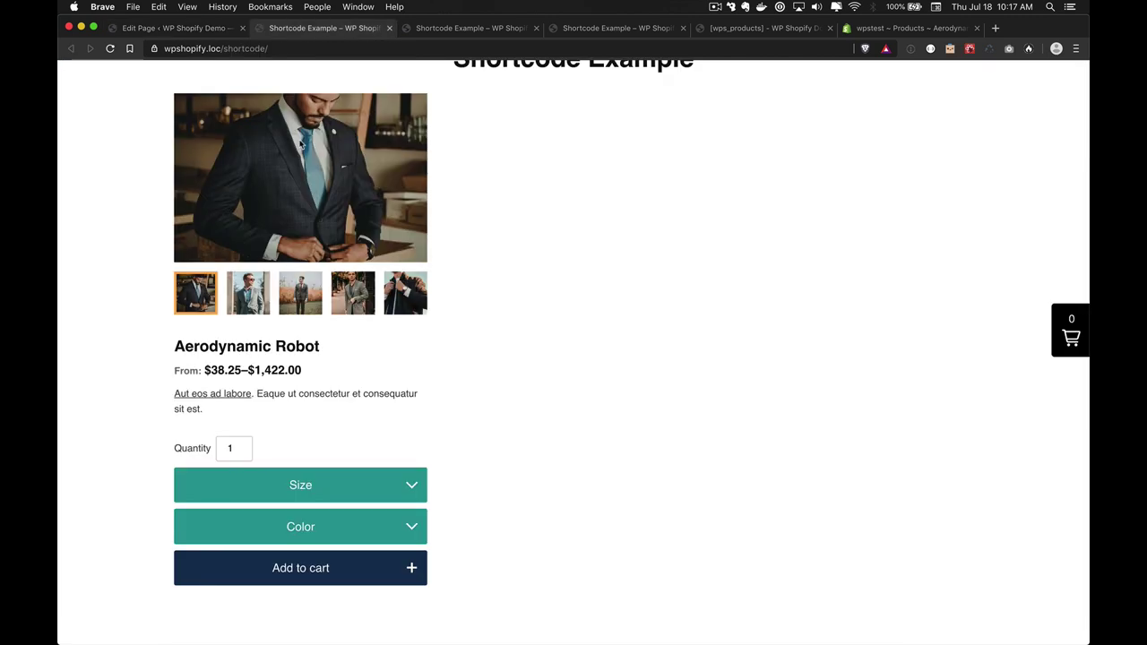
key("super+r")
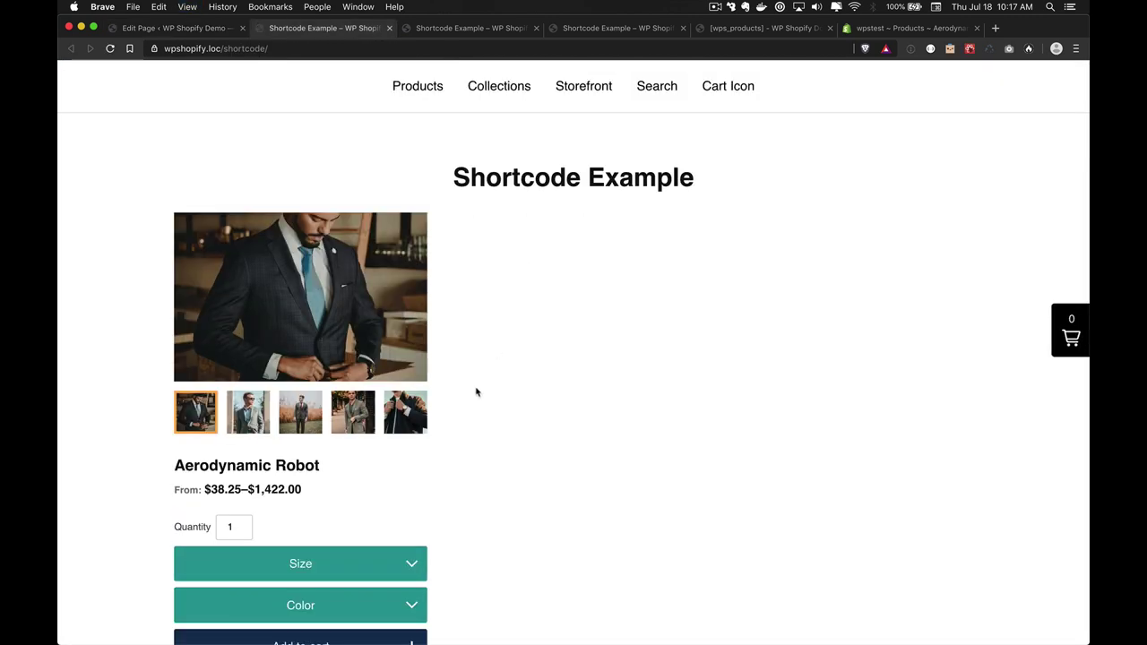
scroll(474, 391, "down", 3)
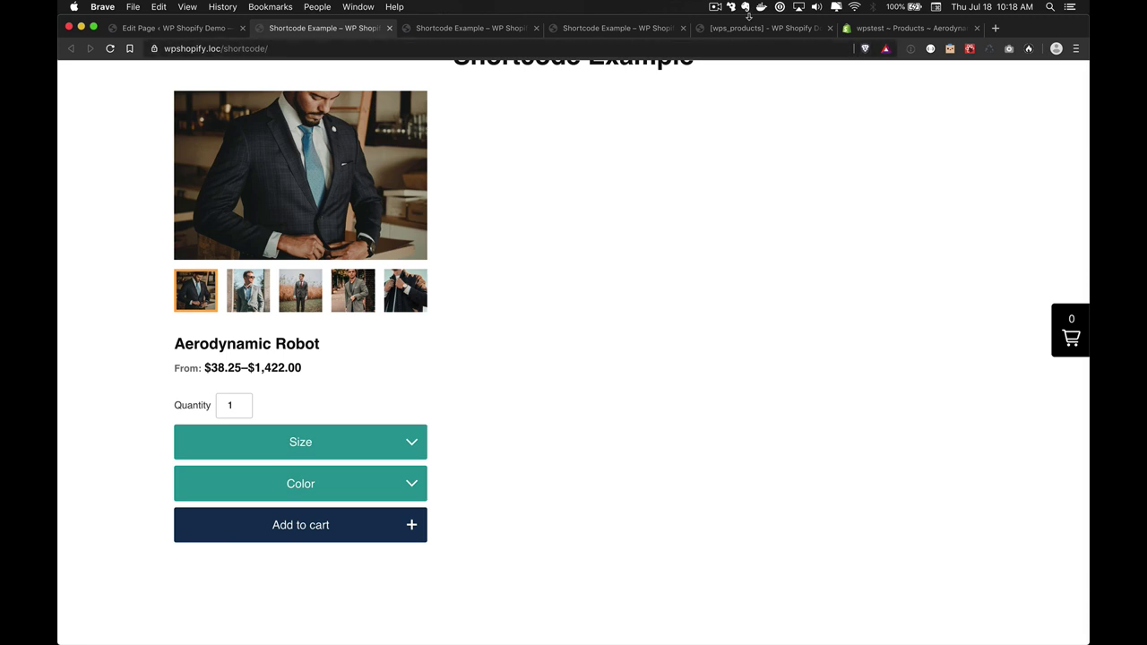
Review the possible values of the excludes attribute in the wps_products documentation
left_click(743, 29)
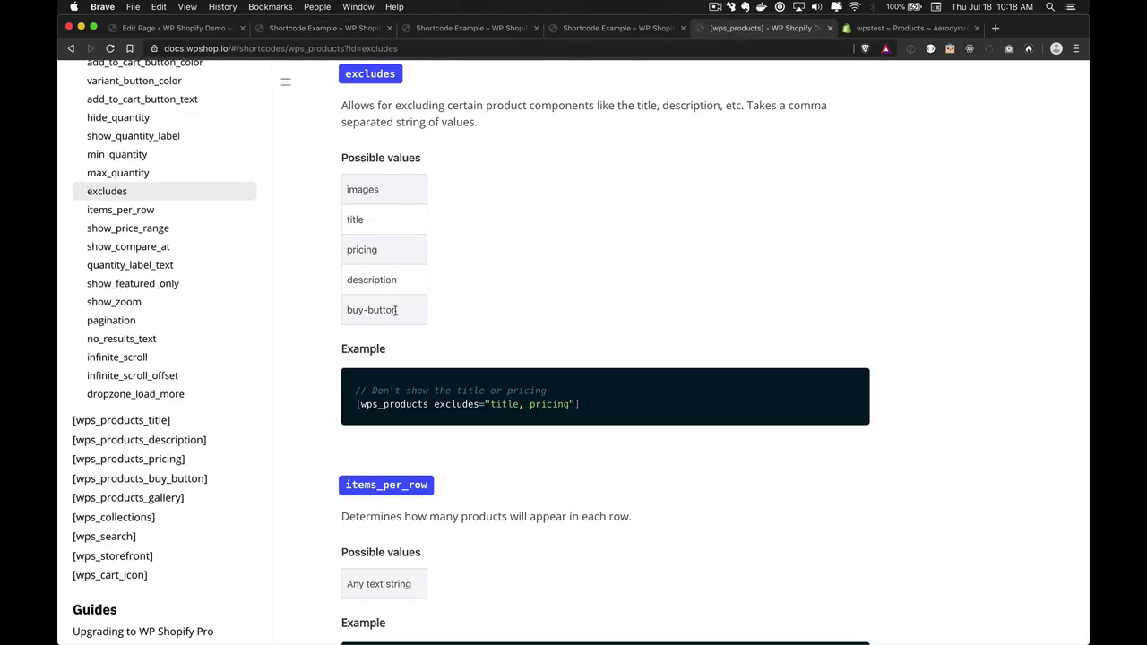
left_click_drag(395, 310, 359, 308)
left_click_drag(376, 251, 350, 253)
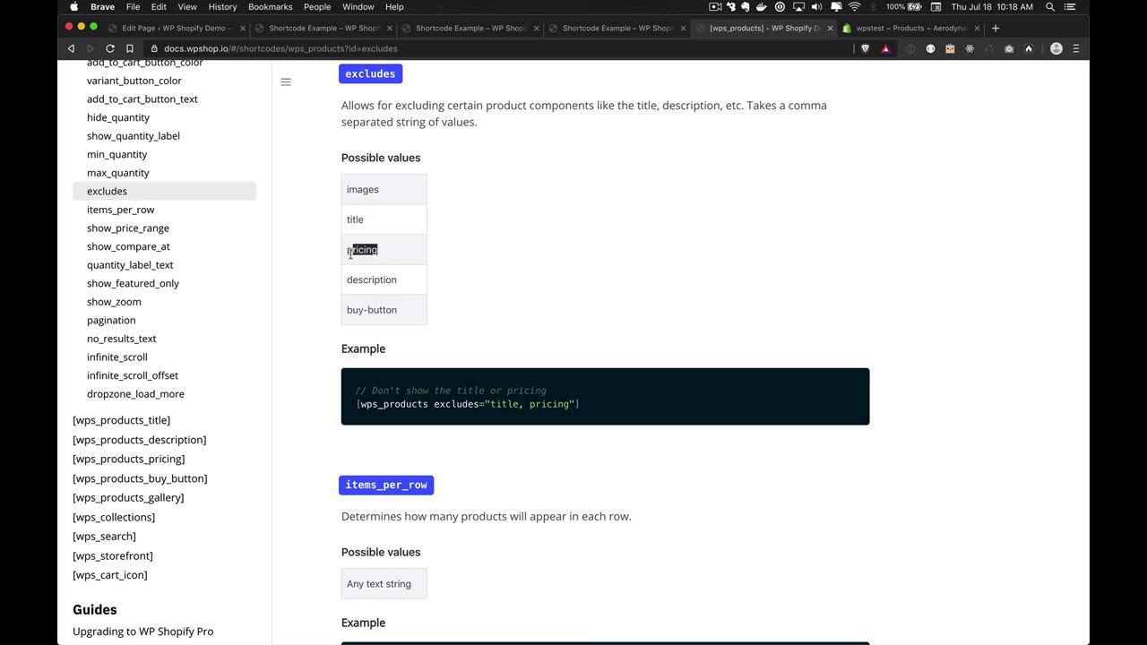
left_click(396, 308)
double_click(358, 190)
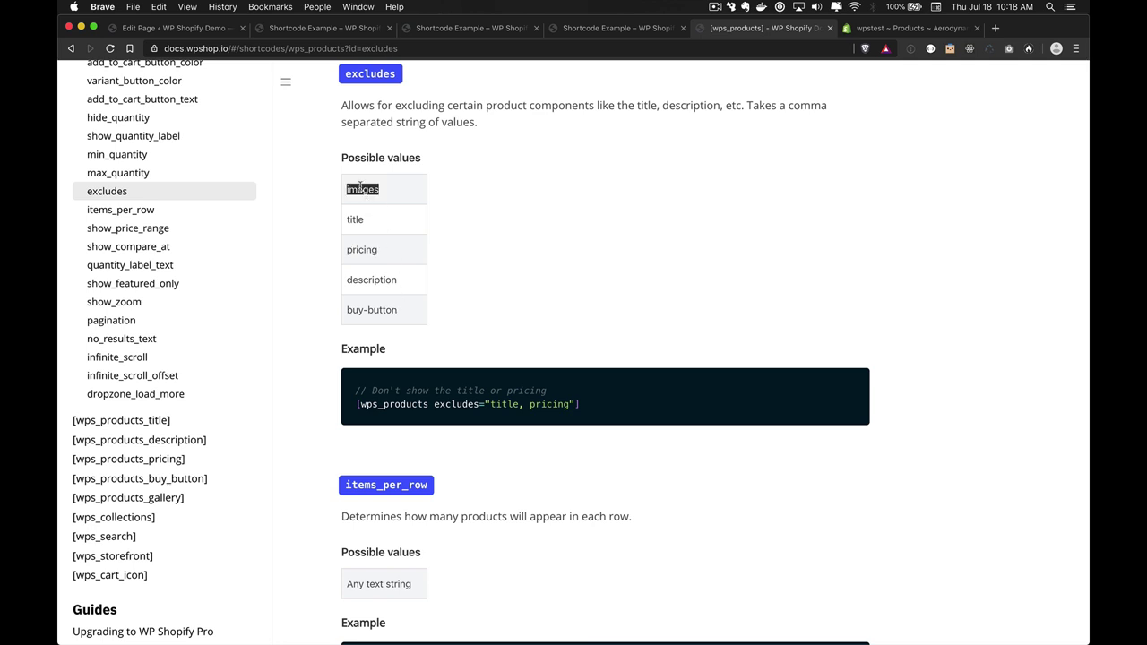
Open the earlier copy of the Shortcode Example page and show the second image in the Aerodynamic Robot gallery
left_click(445, 29)
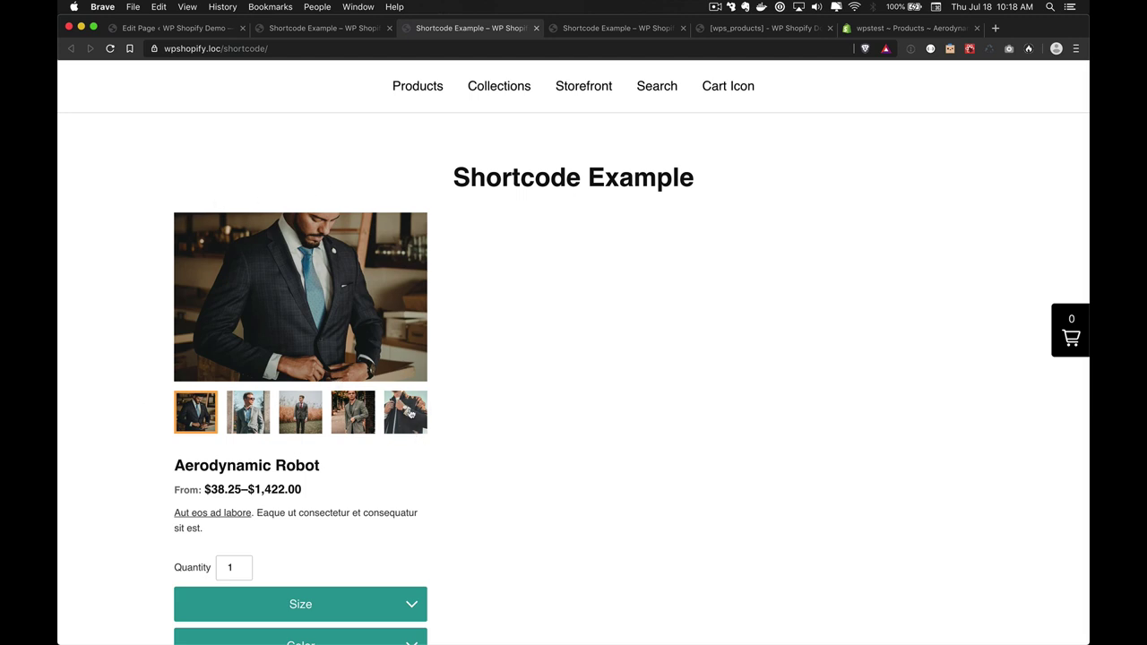
scroll(441, 364, "down", 1)
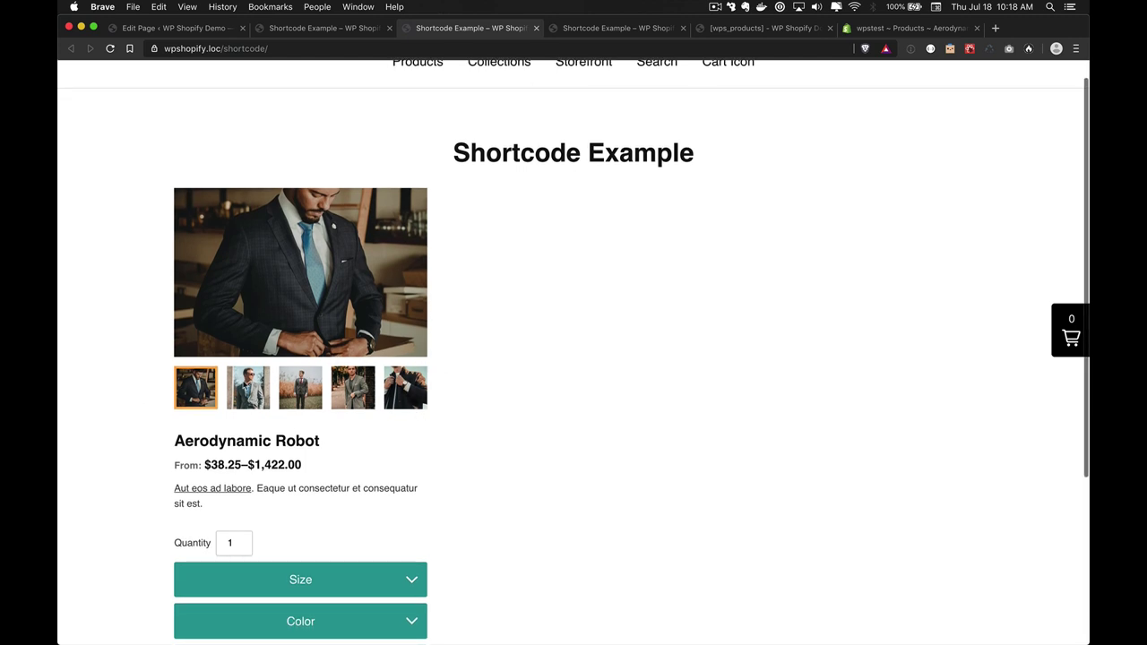
left_click(248, 385)
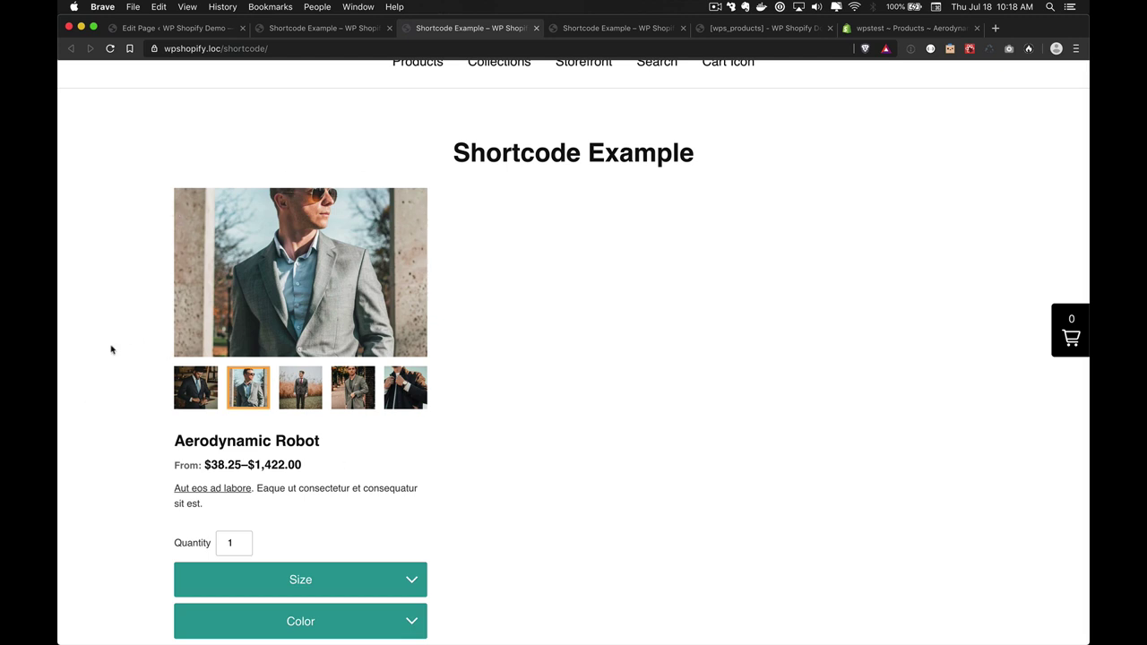
Add images after description in the shortcode's excludes list, update the page and reload its published view
key("super+1")
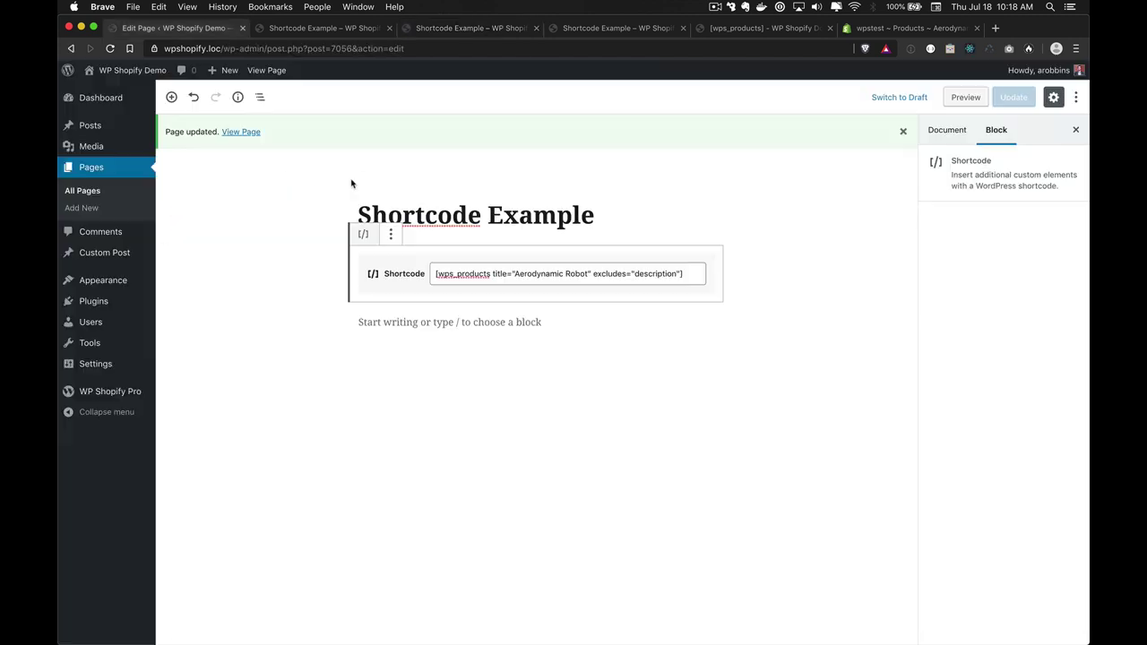
left_click(676, 274)
type(", ")
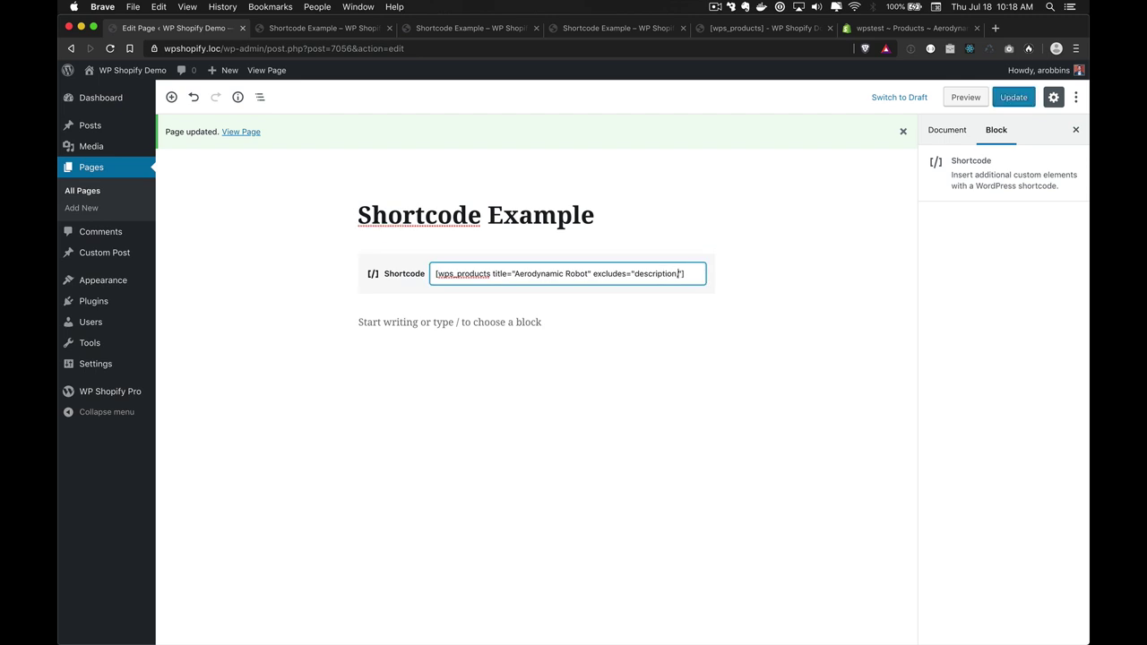
type("images")
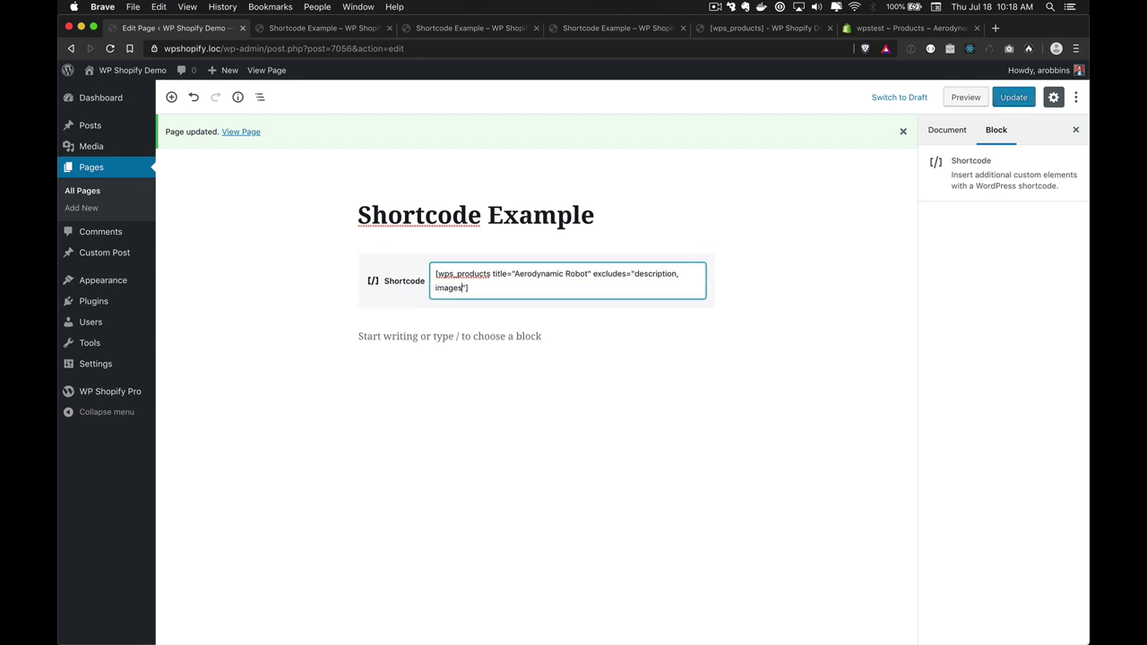
left_click(1013, 96)
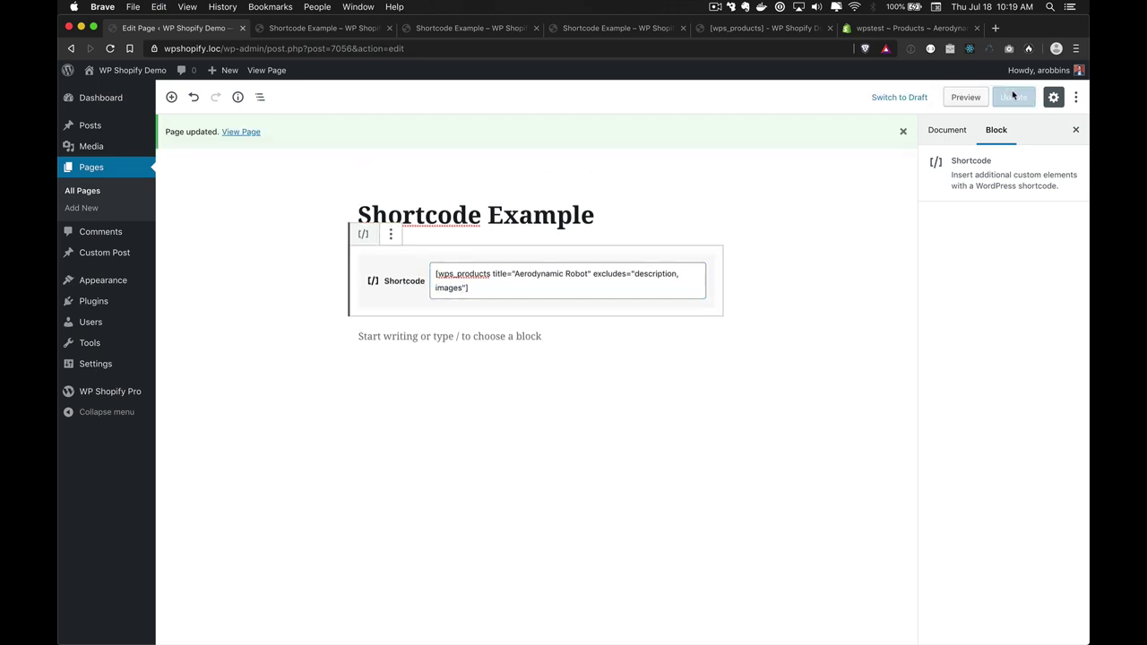
key("ctrl+Tab")
key("super+r")
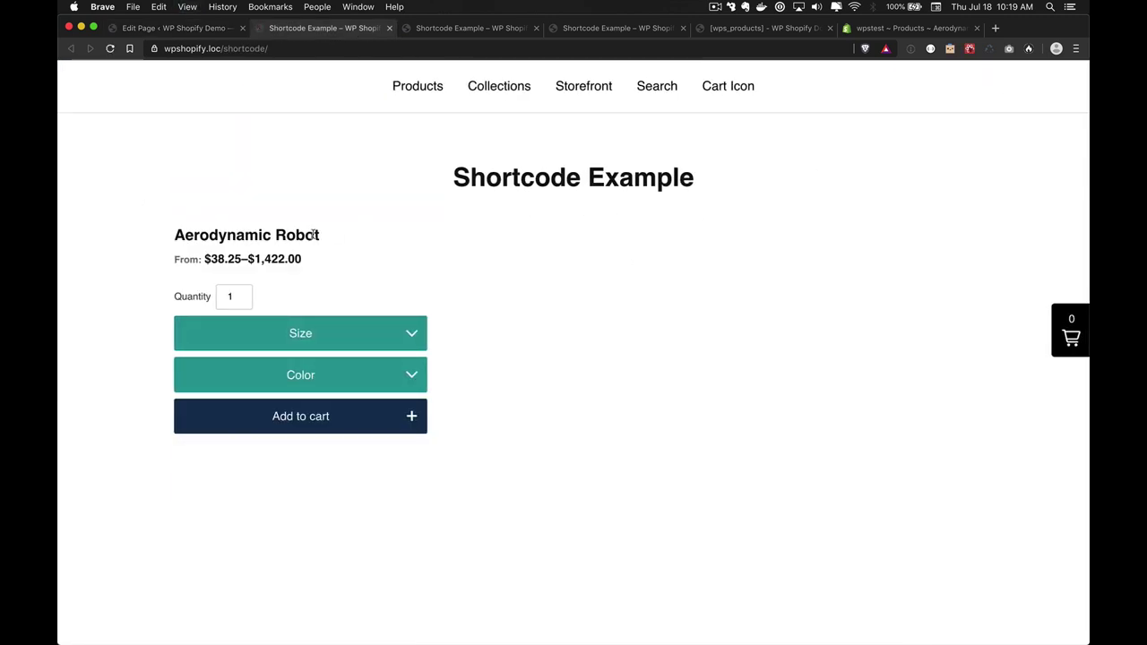
Add pricing and title after images in the shortcode's excludes list, update the page and reload its published view
key("ctrl+shift+Tab")
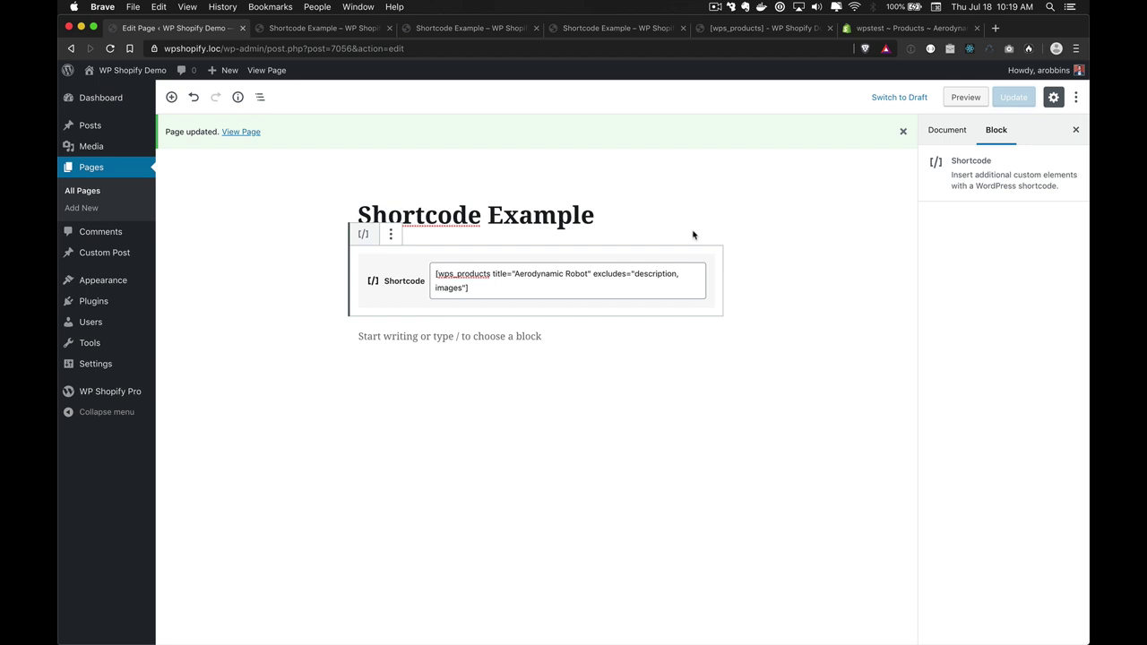
left_click(463, 288)
type(",")
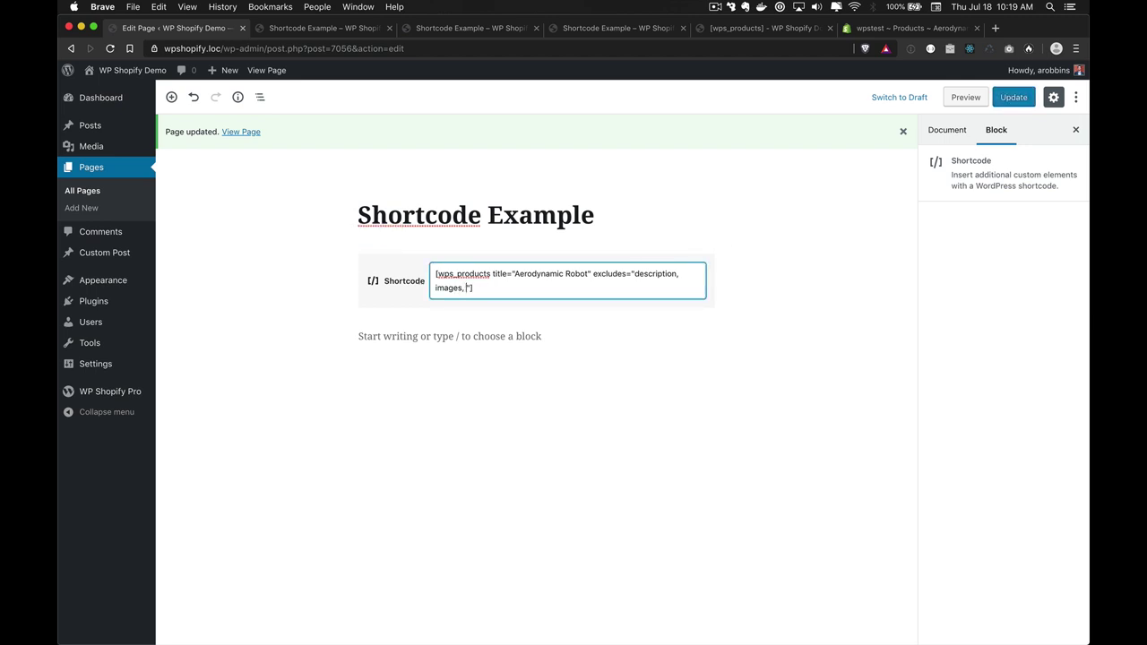
type(" pricing, title")
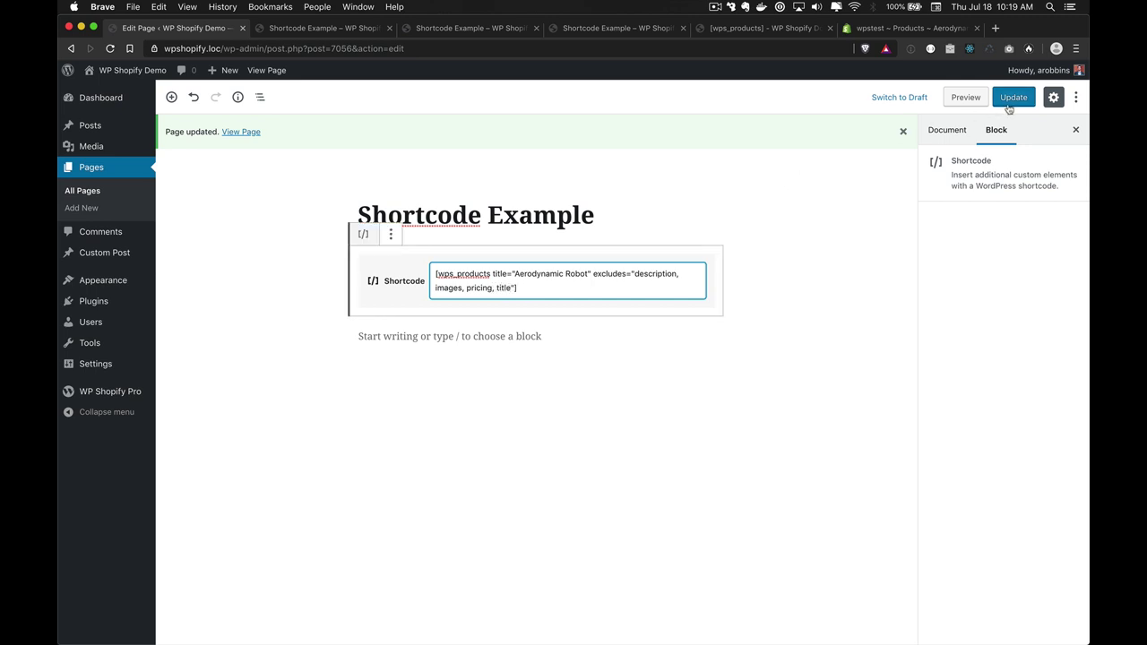
left_click(1010, 98)
key("ctrl+Tab")
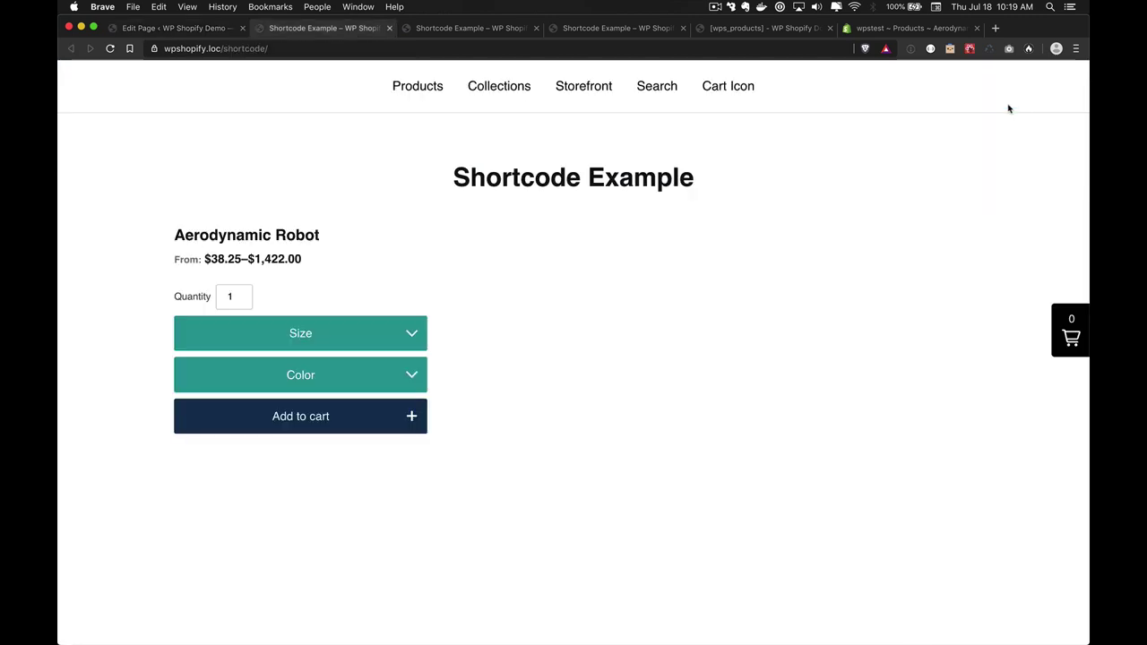
key("super+r")
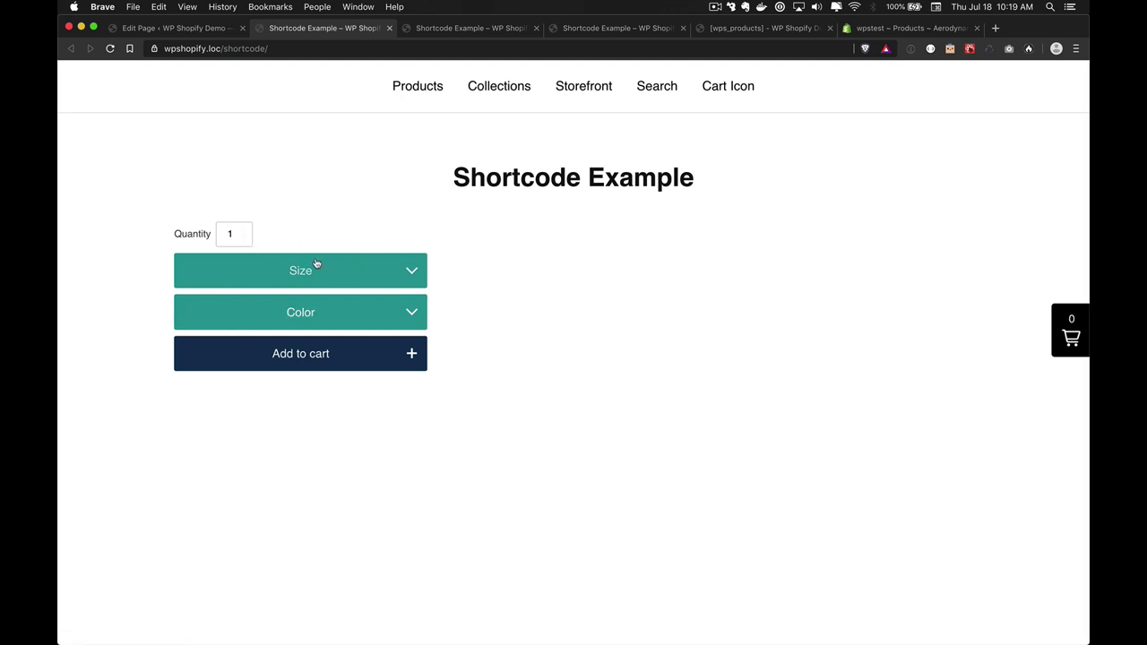
Choose size Small and color Red for the product, add it to the cart and close the cart
left_click(378, 274)
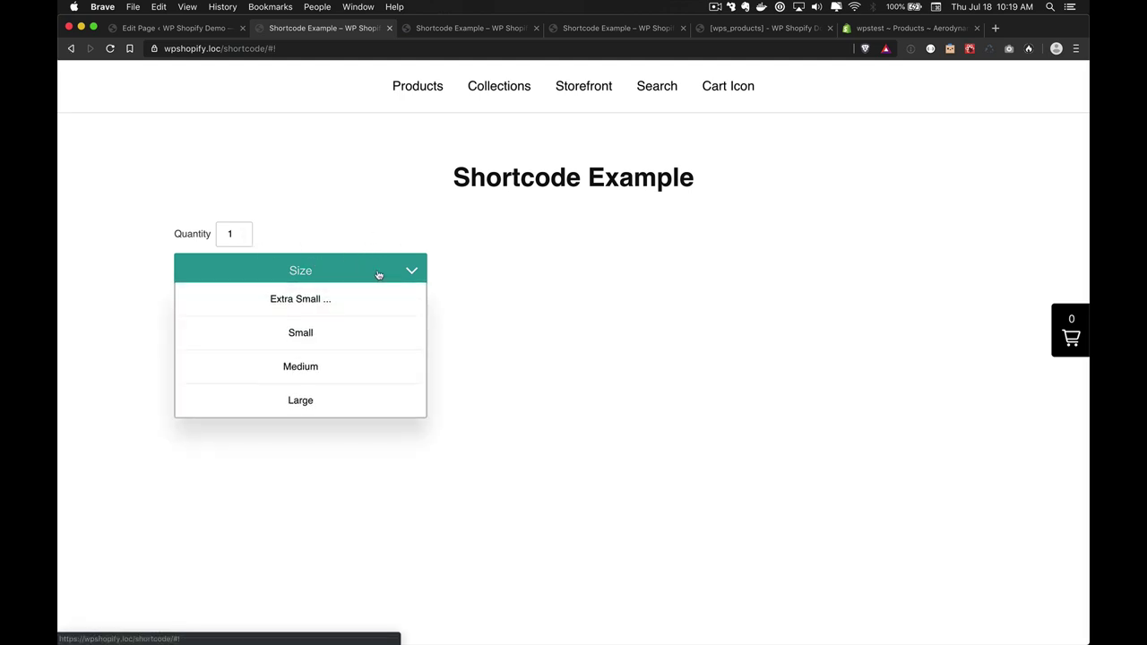
left_click(301, 332)
left_click(302, 325)
left_click(302, 344)
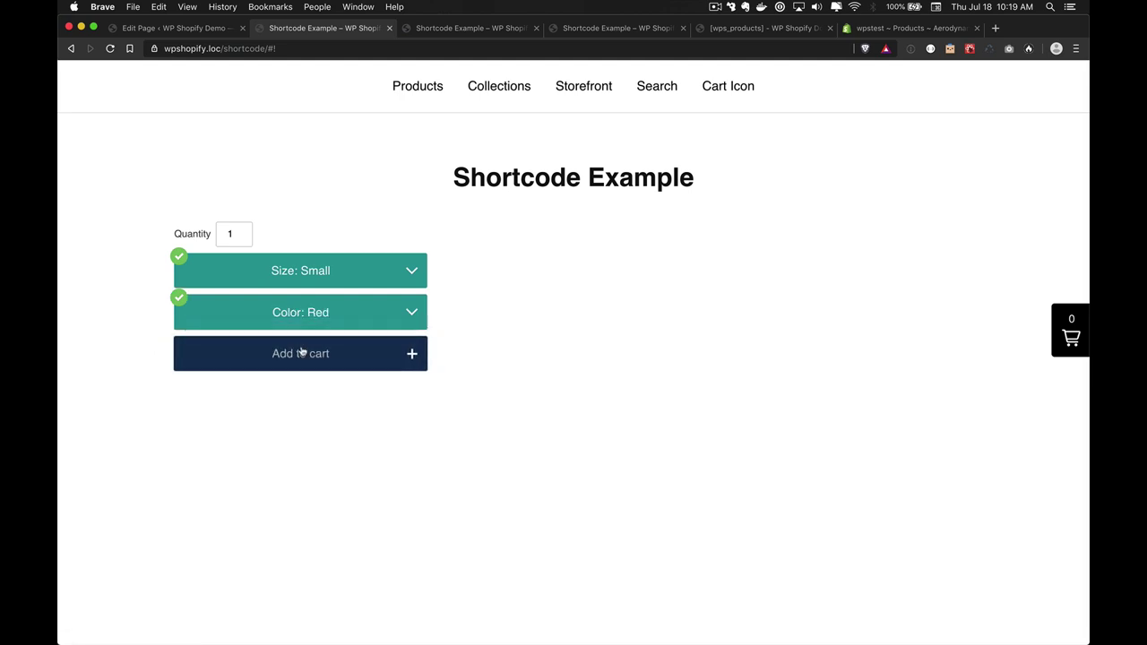
left_click(302, 353)
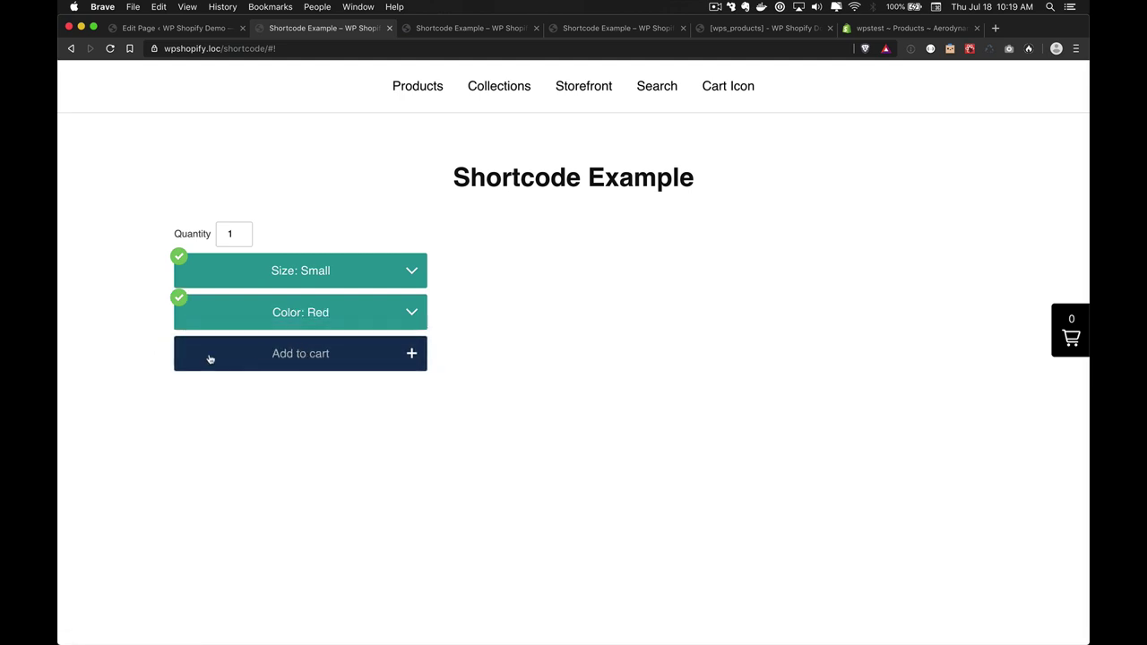
left_click(616, 269)
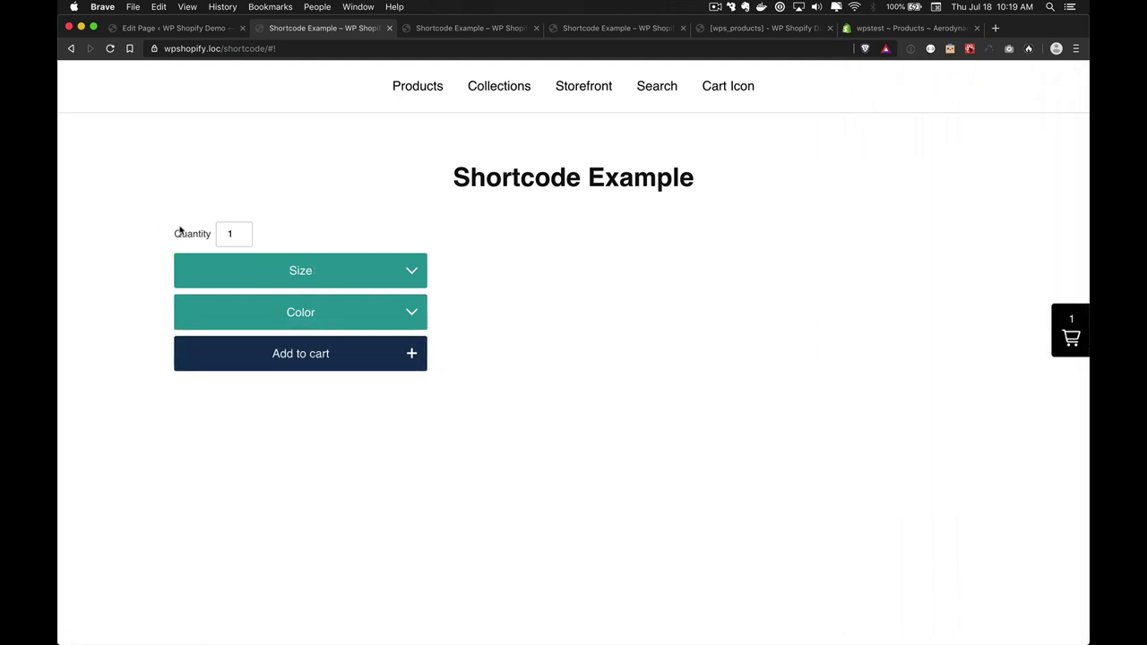
Add a second Small, Red unit of the product to the cart and dismiss the shopping cart
left_click_drag(179, 231, 463, 348)
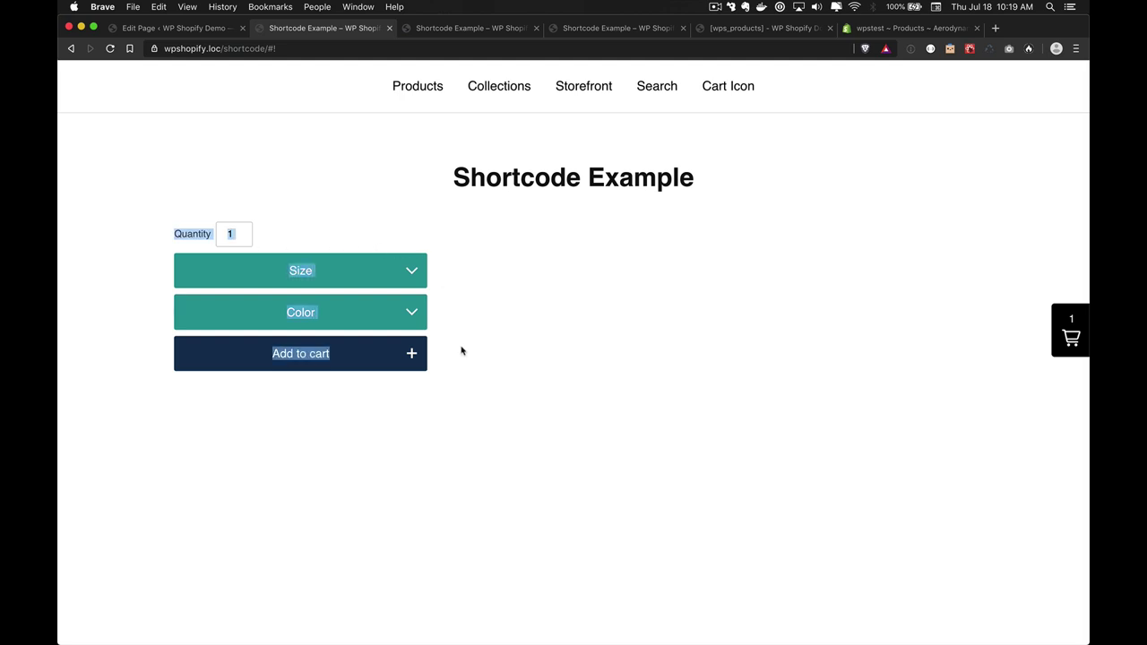
left_click(386, 276)
left_click(385, 332)
left_click(318, 321)
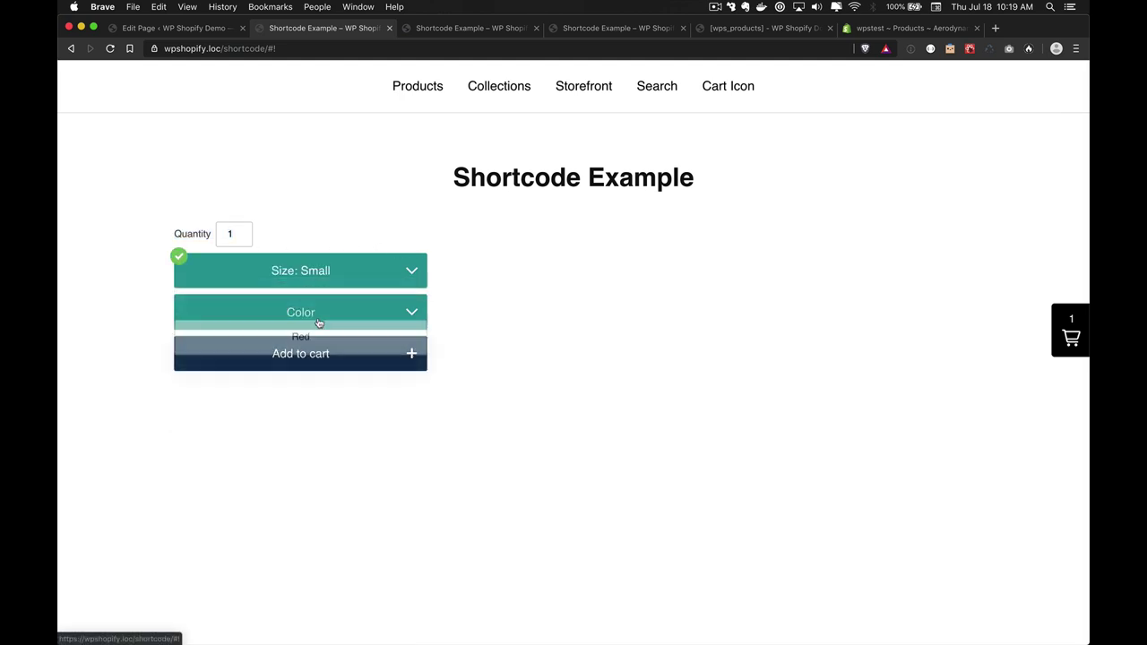
left_click(313, 346)
left_click(272, 359)
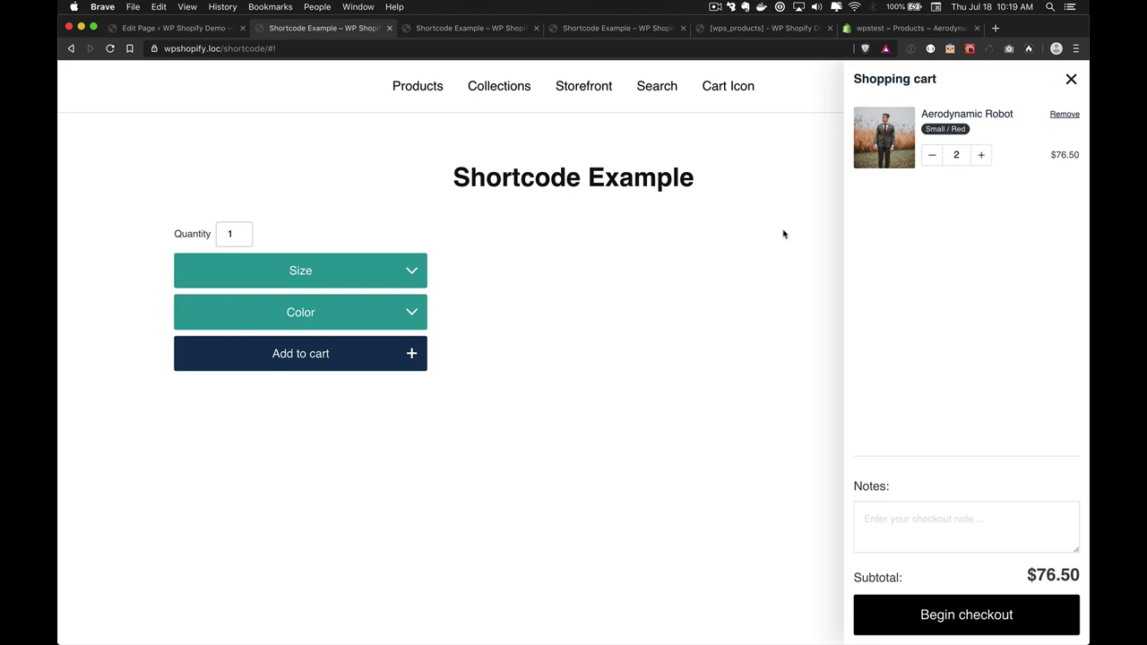
left_click(561, 284)
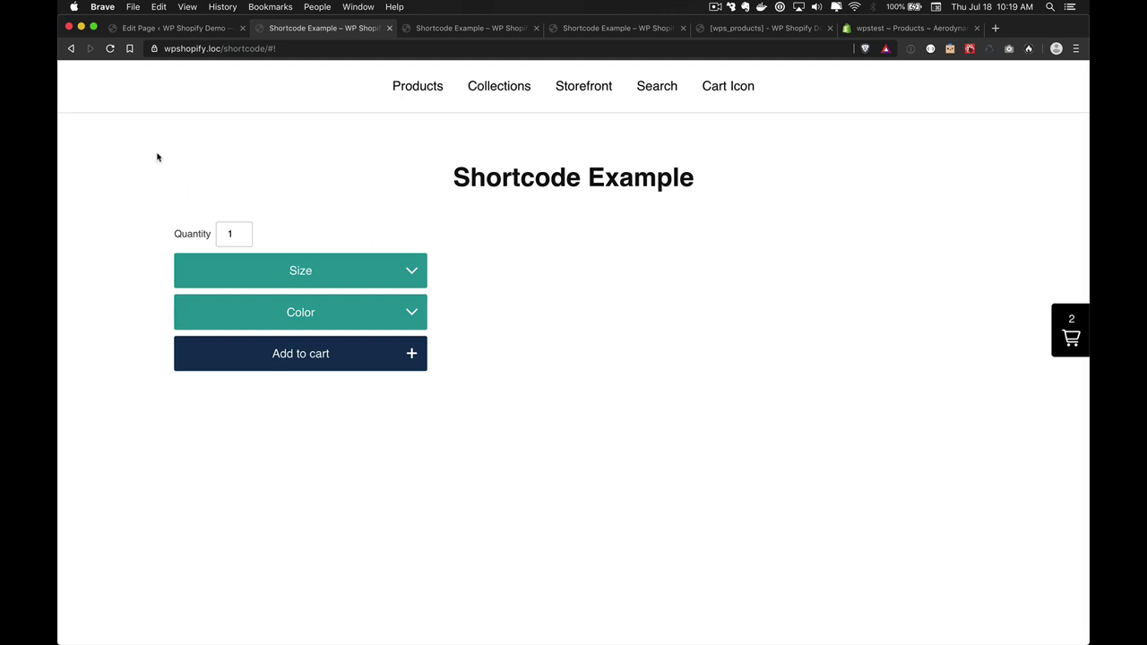
Select Small and Red once more and add a third unit of the product to the cart
triple_click(378, 196)
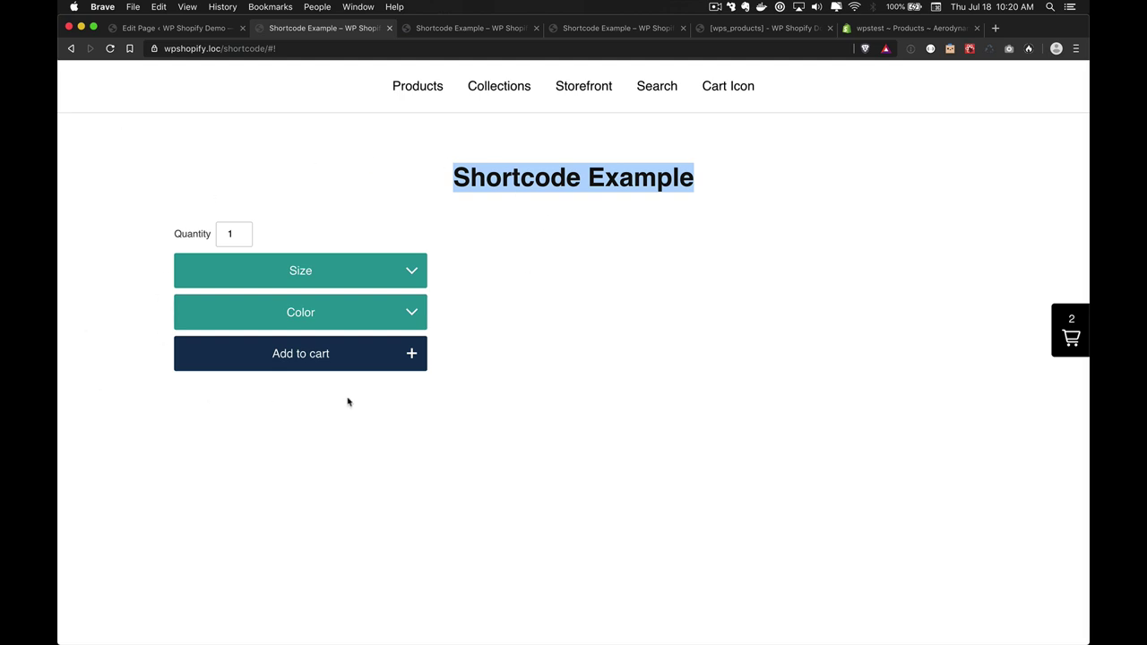
left_click(317, 212)
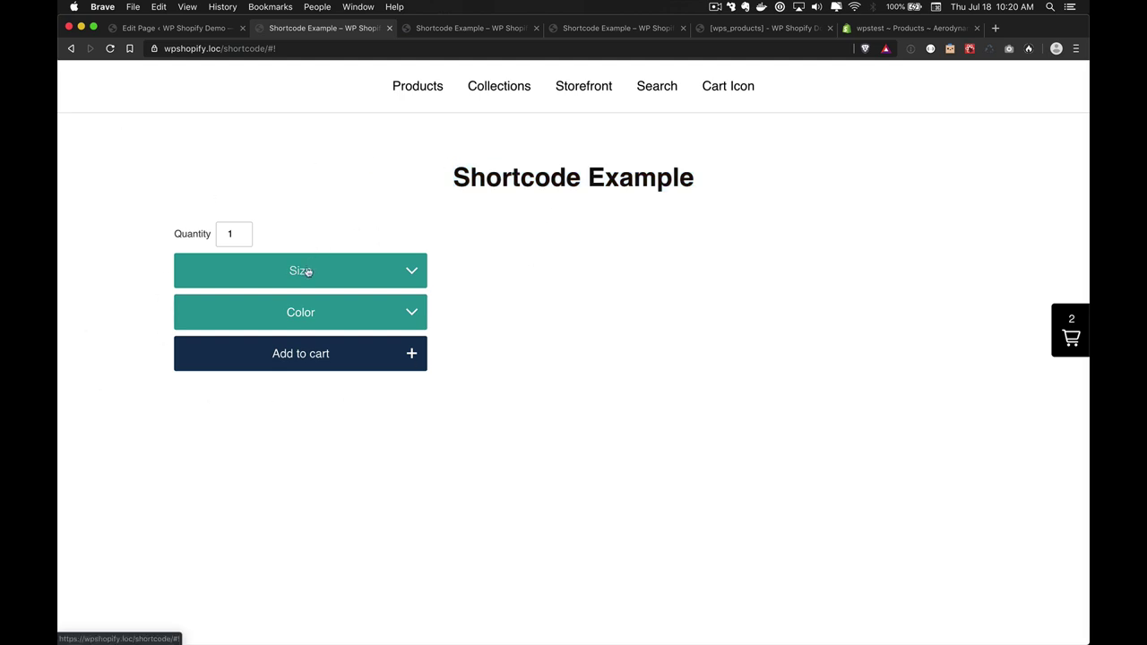
left_click(377, 274)
left_click(346, 334)
left_click(300, 323)
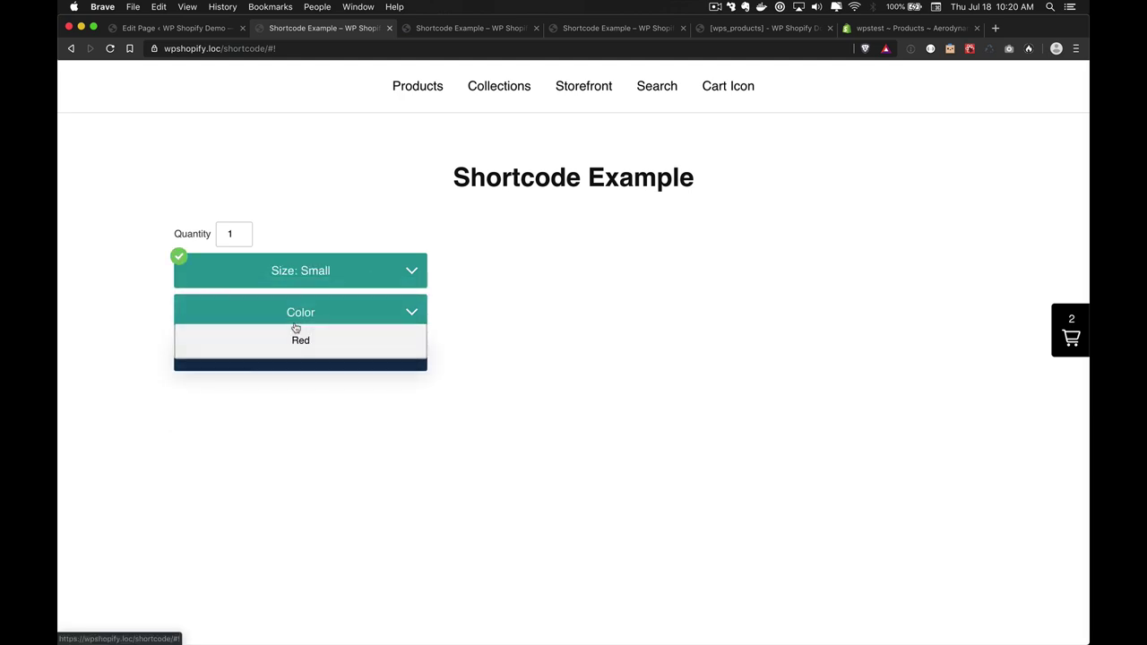
left_click(295, 338)
left_click(276, 353)
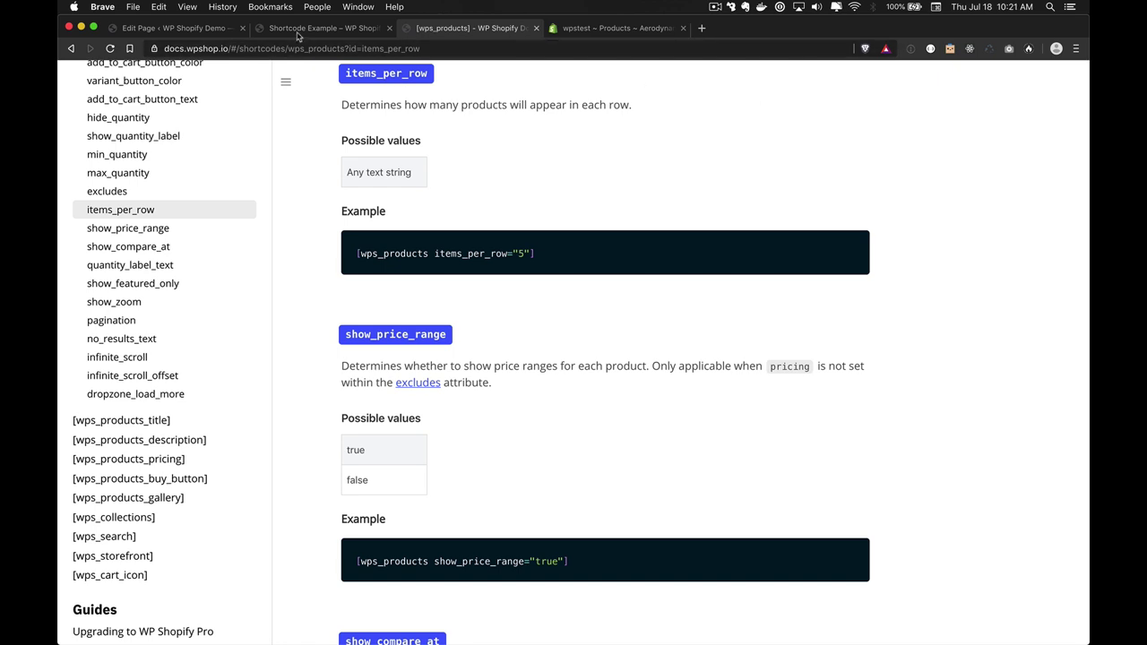
Open the published Shortcode Example page from the editor in a new tab and examine how many products appear per row
key("super+1")
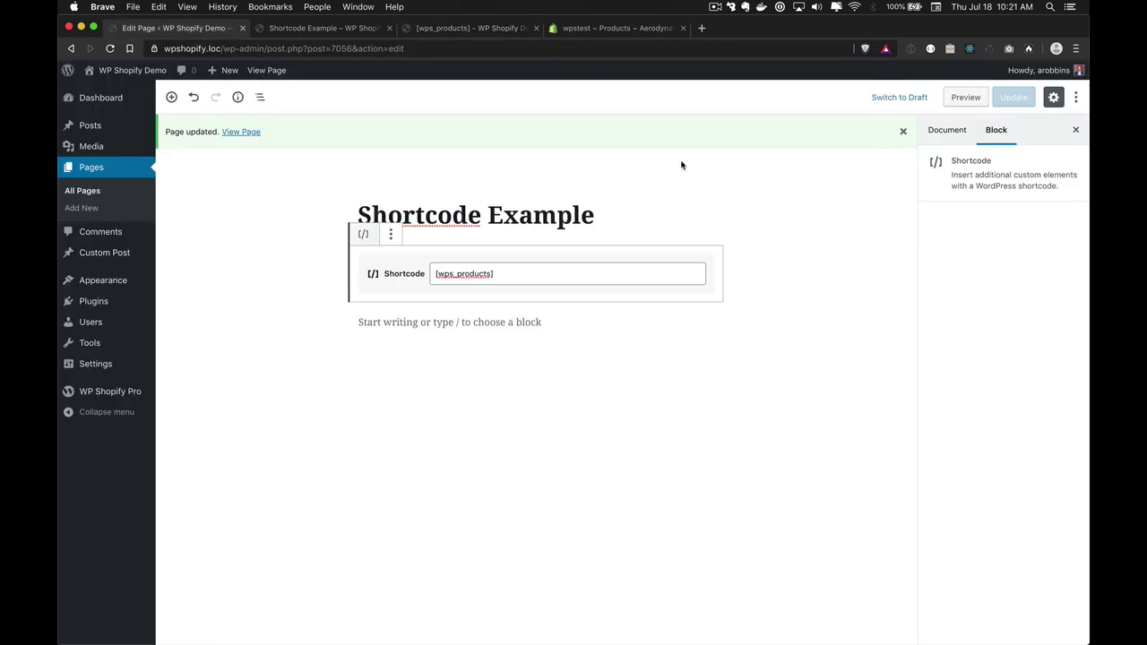
left_click(492, 210)
left_click(796, 294)
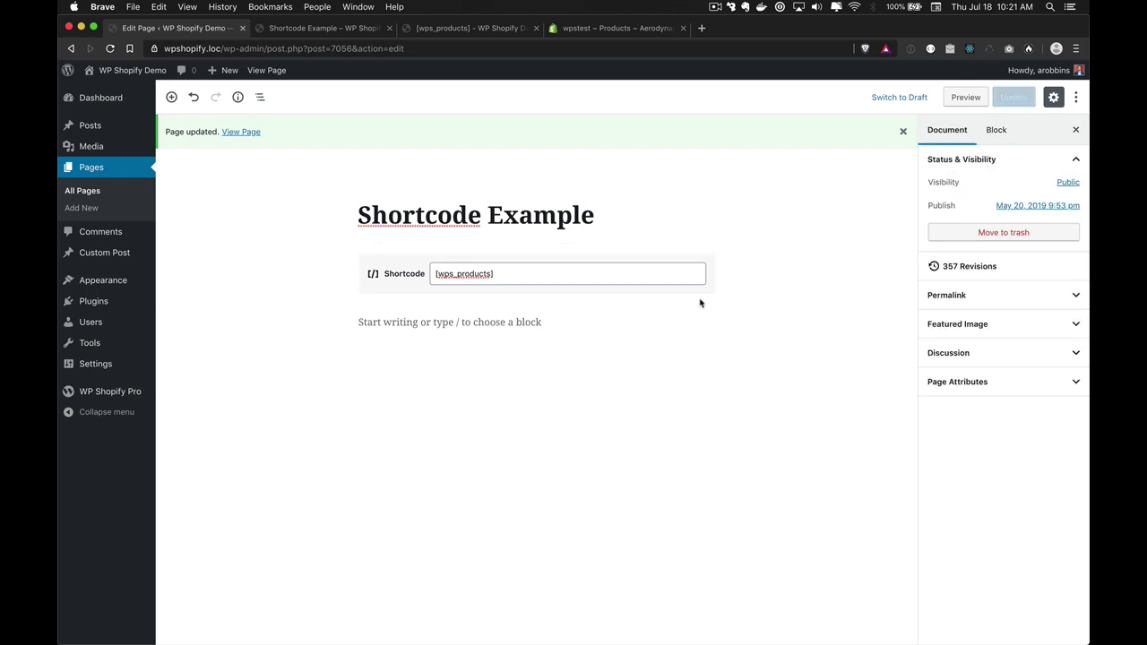
left_click(236, 132, "super")
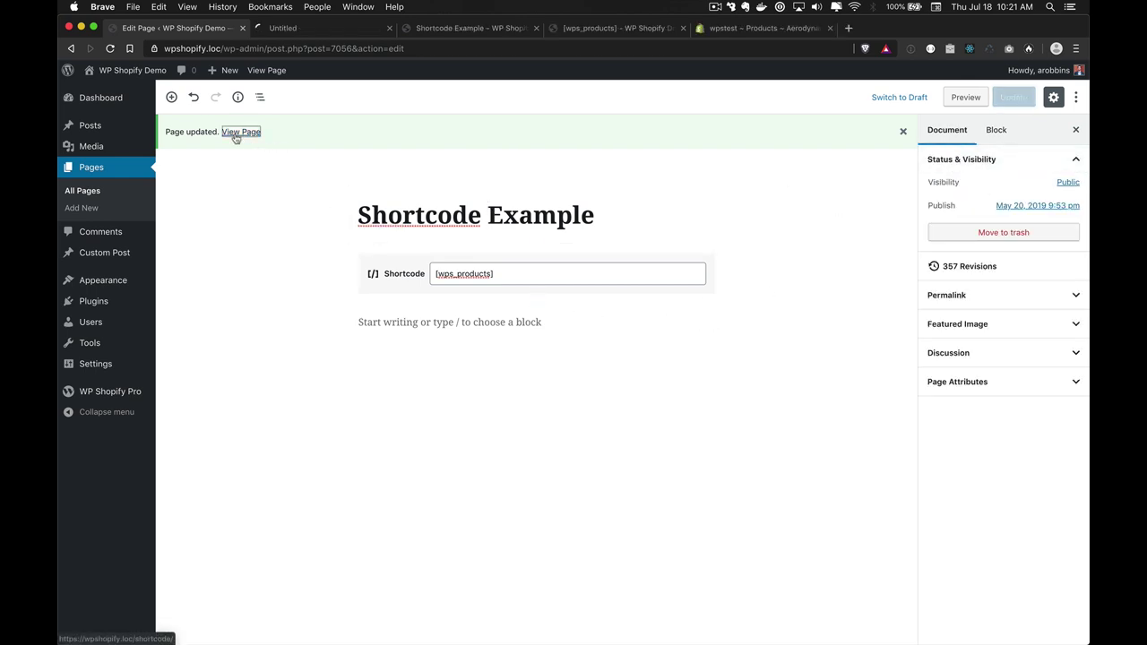
key("super+2")
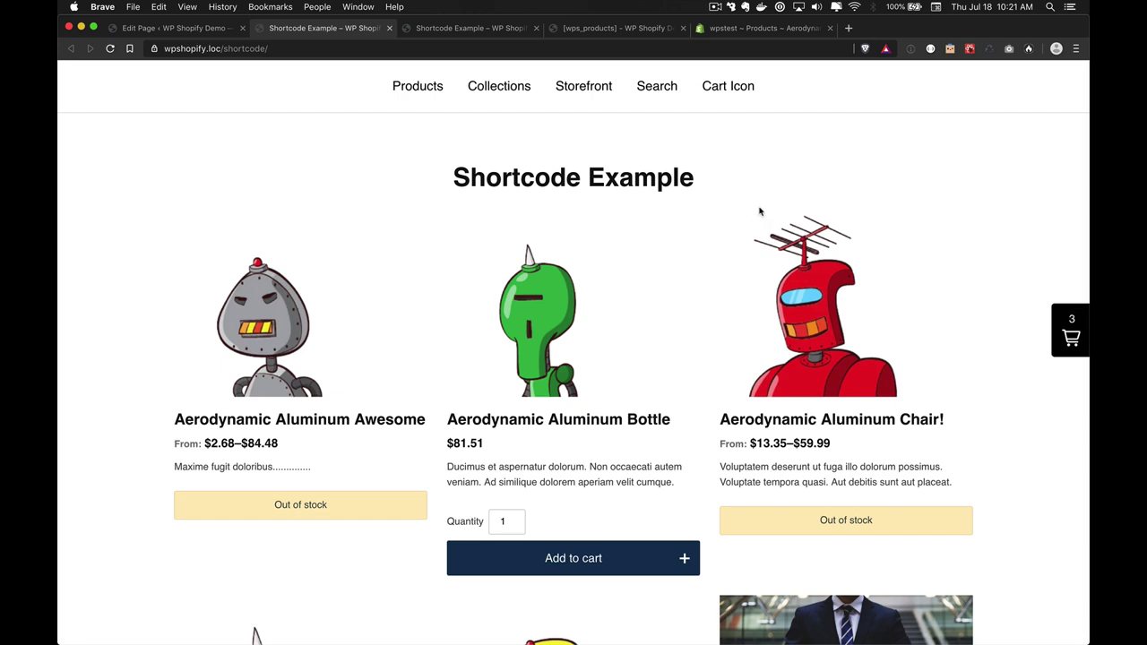
scroll(977, 221, "down", 3)
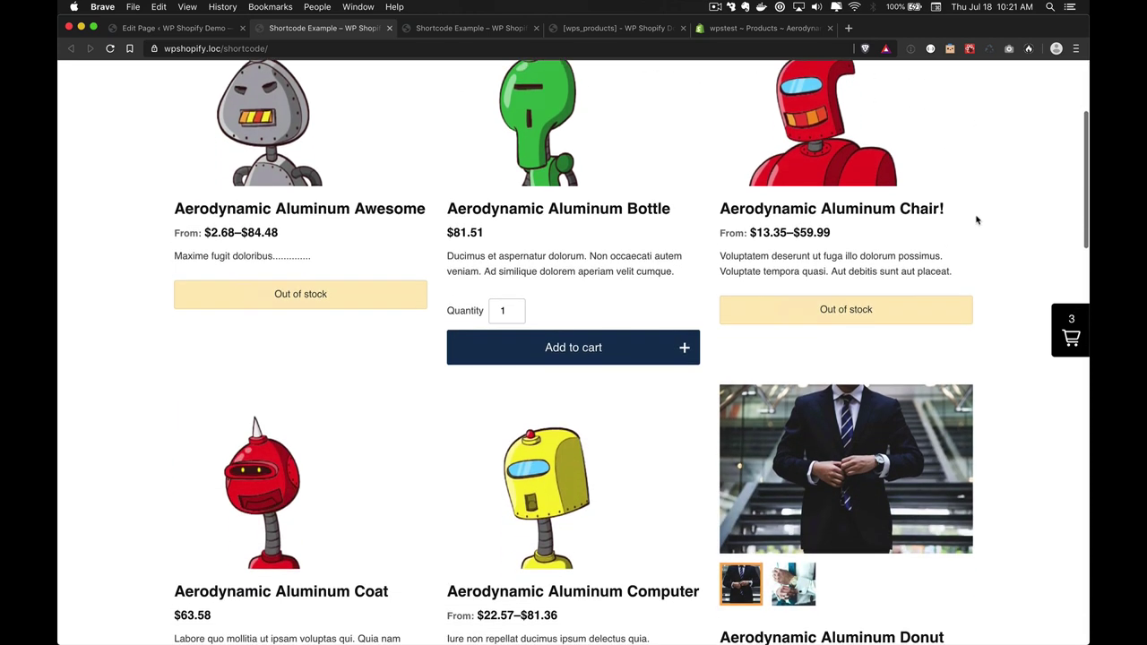
scroll(976, 220, "up", 3)
Add items_per_row="10" to the wps_products shortcode, update the page, reload its published view and inspect the product grid
key("super+1")
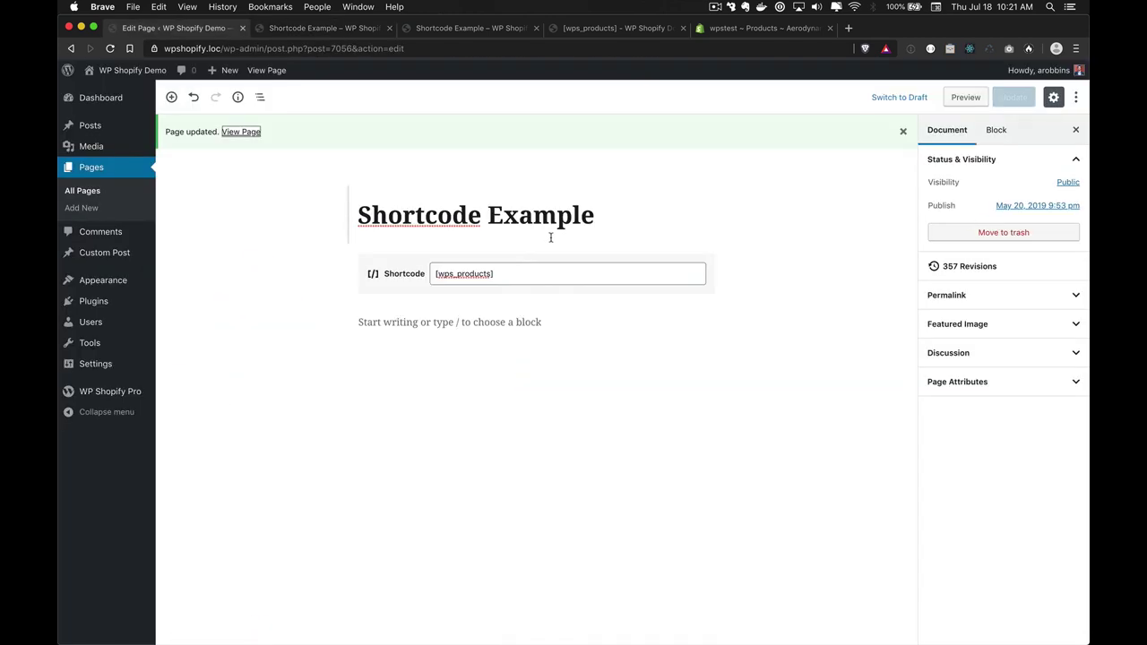
left_click(492, 273)
type("items ")
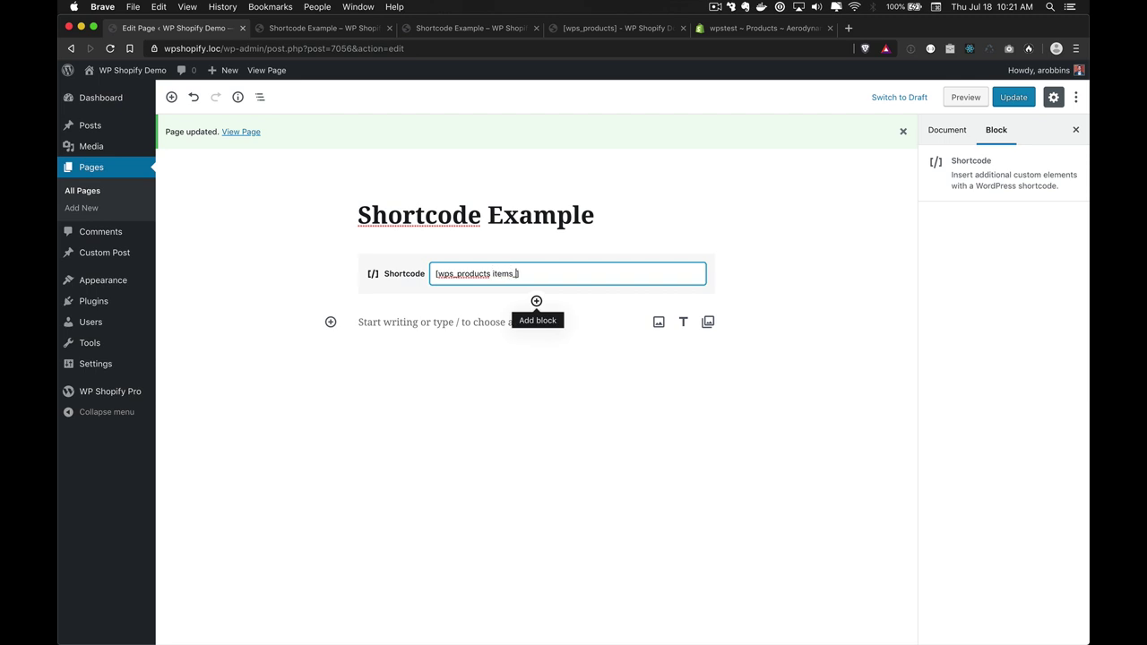
type("per_Row")
type("=\"\"10")
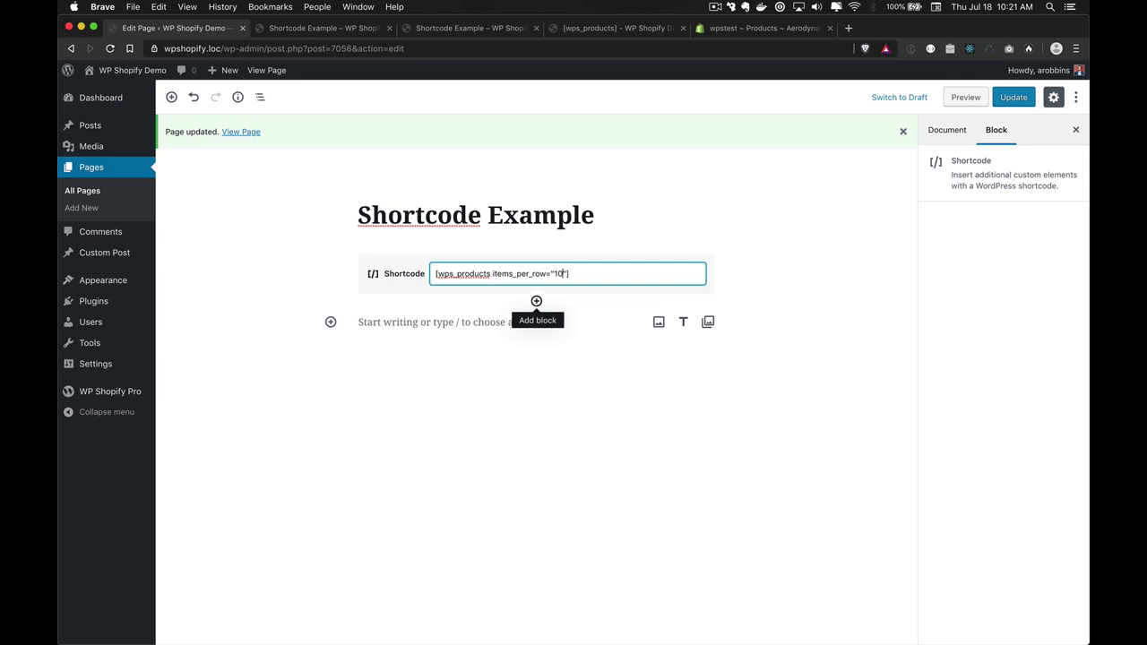
left_click(1029, 102)
key("ctrl+Tab")
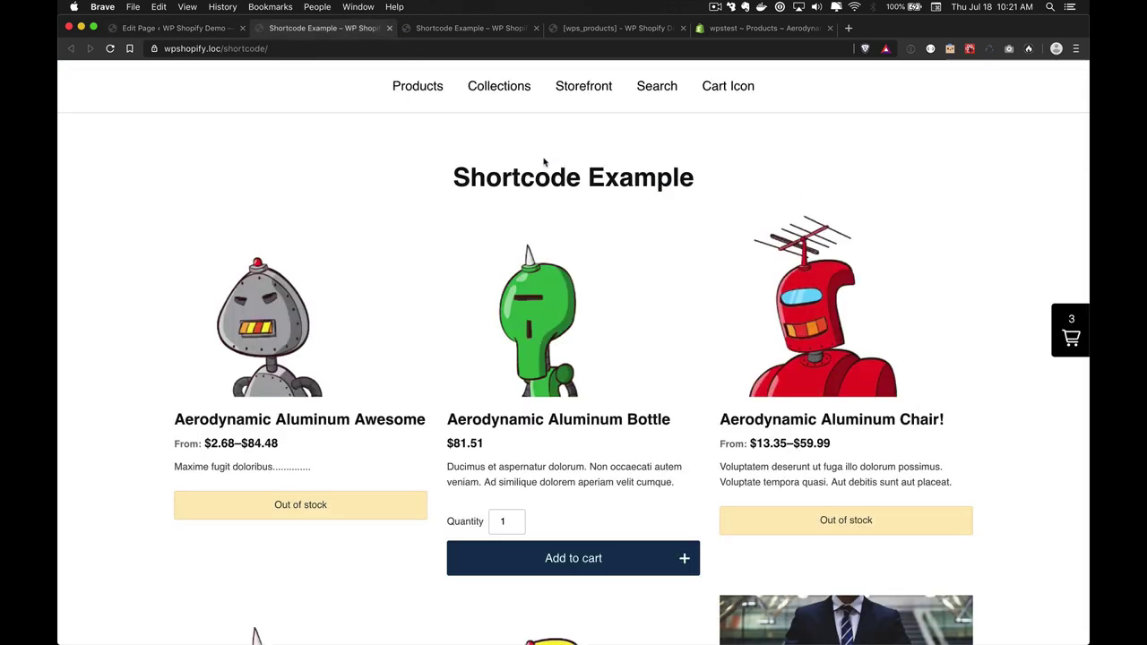
key("super+r")
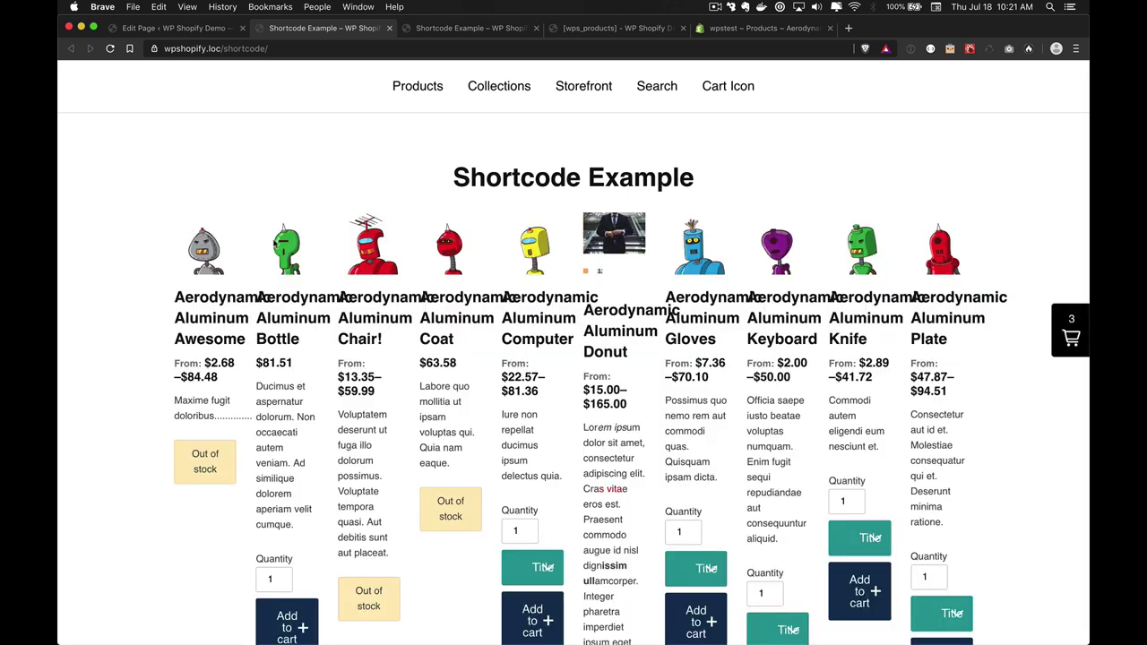
scroll(857, 210, "down", 10)
scroll(857, 210, "up", 10)
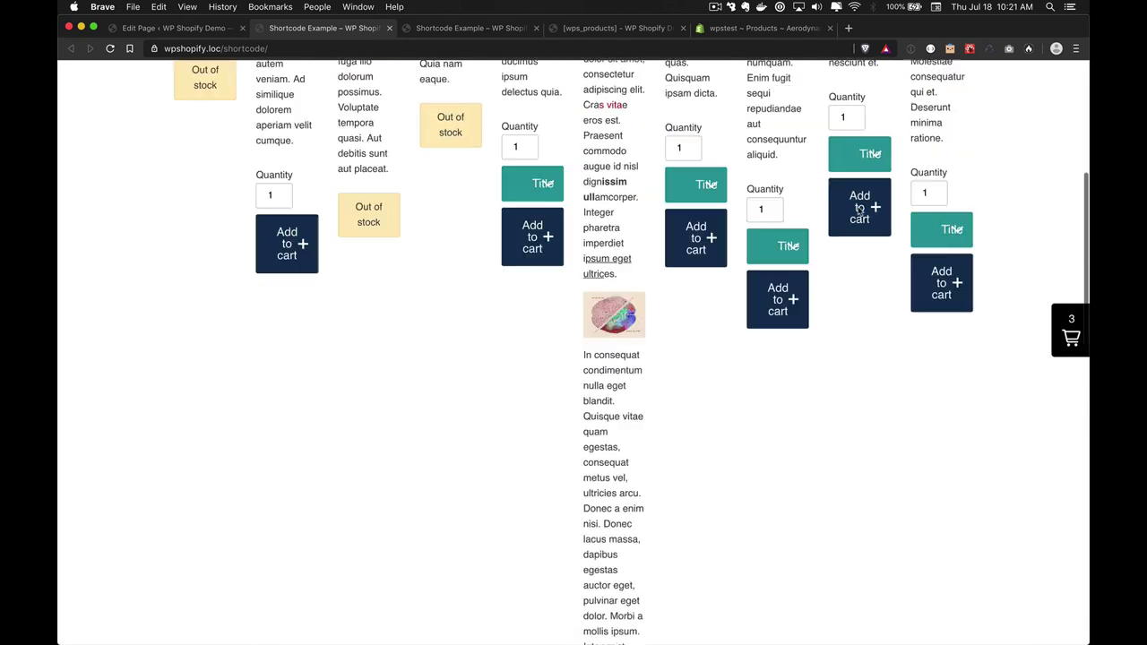
Lower the shortcode's items_per_row value to show four products per row, update the page and reload its published view
key("ctrl+shift+Tab")
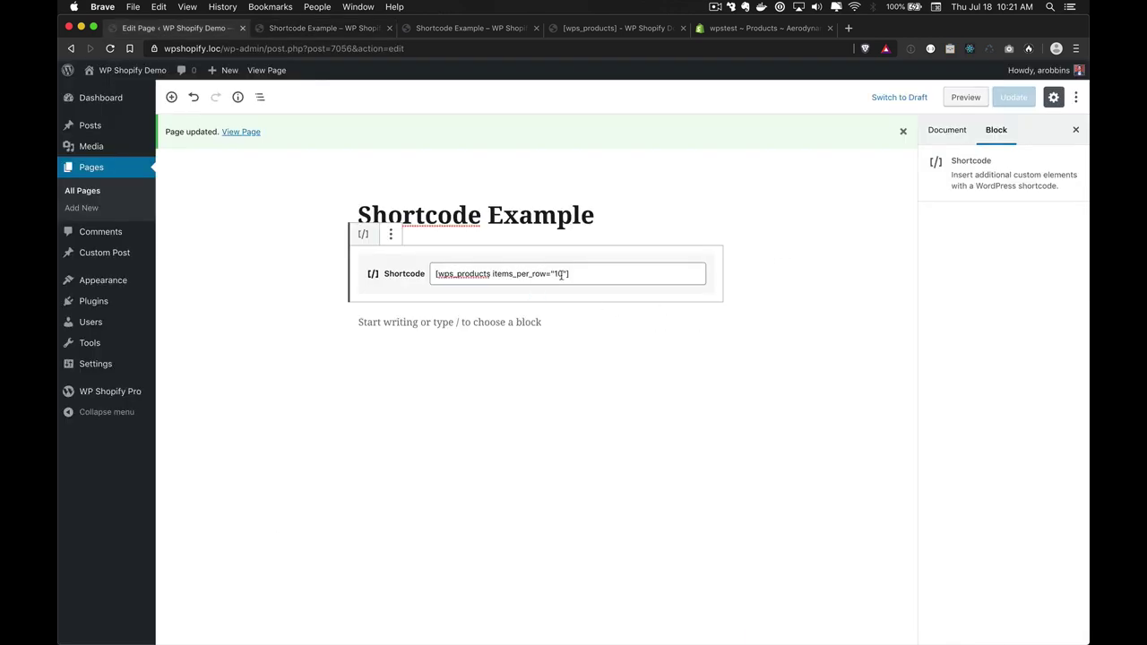
left_click(561, 274)
type("0")
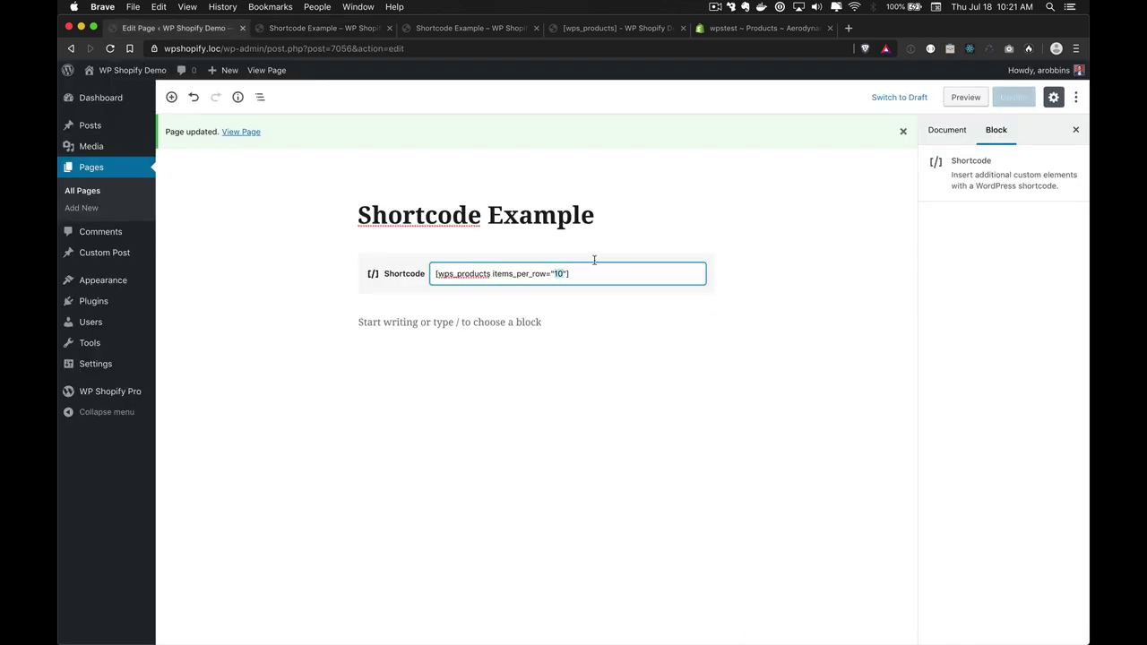
left_click(1014, 97)
key("ctrl+Tab")
key("super+r")
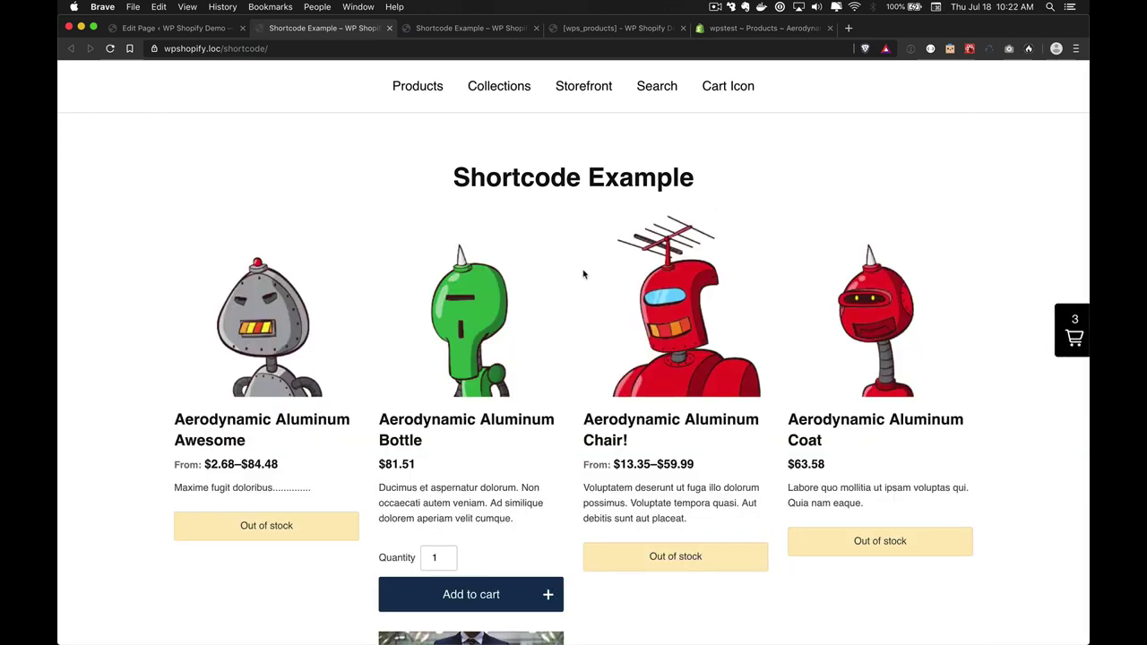
scroll(583, 274, "down", 4)
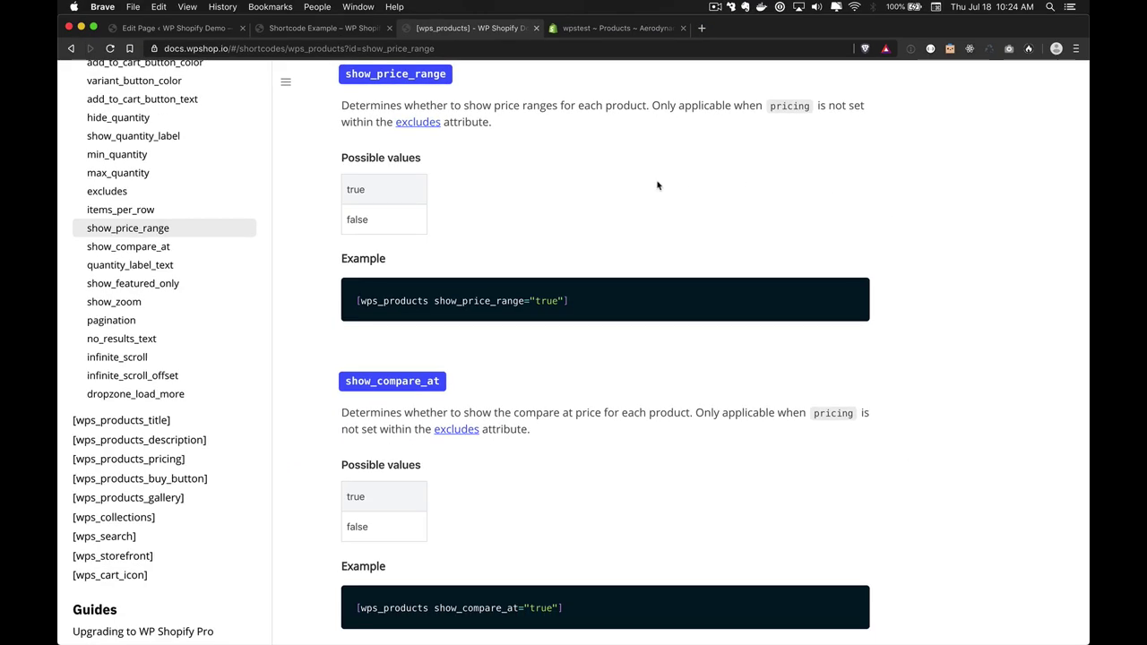
Open the published view of the plain wps_products page in a new tab and examine the prices under each product
key("super+1")
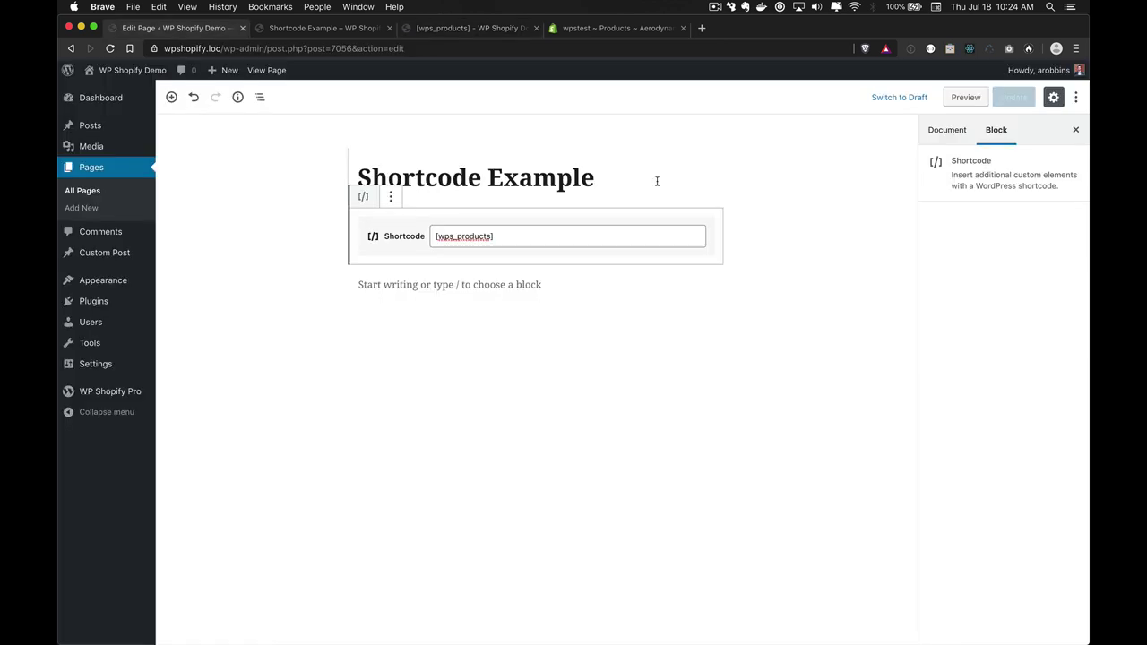
left_click(285, 73, "super")
key("super+2")
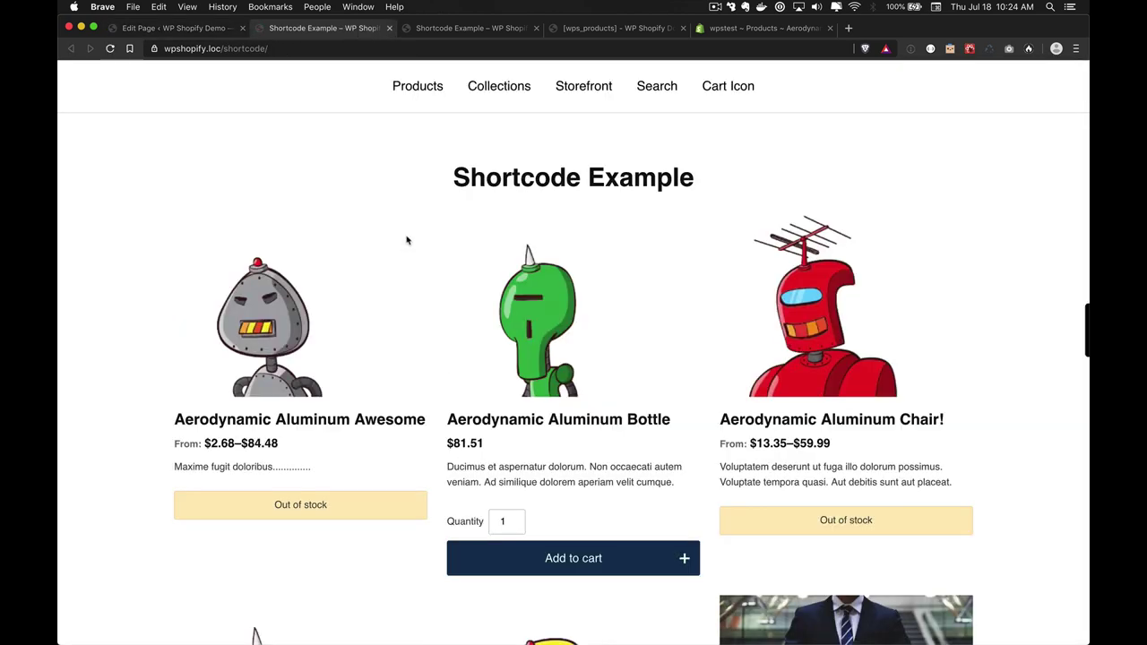
scroll(407, 240, "down", 3)
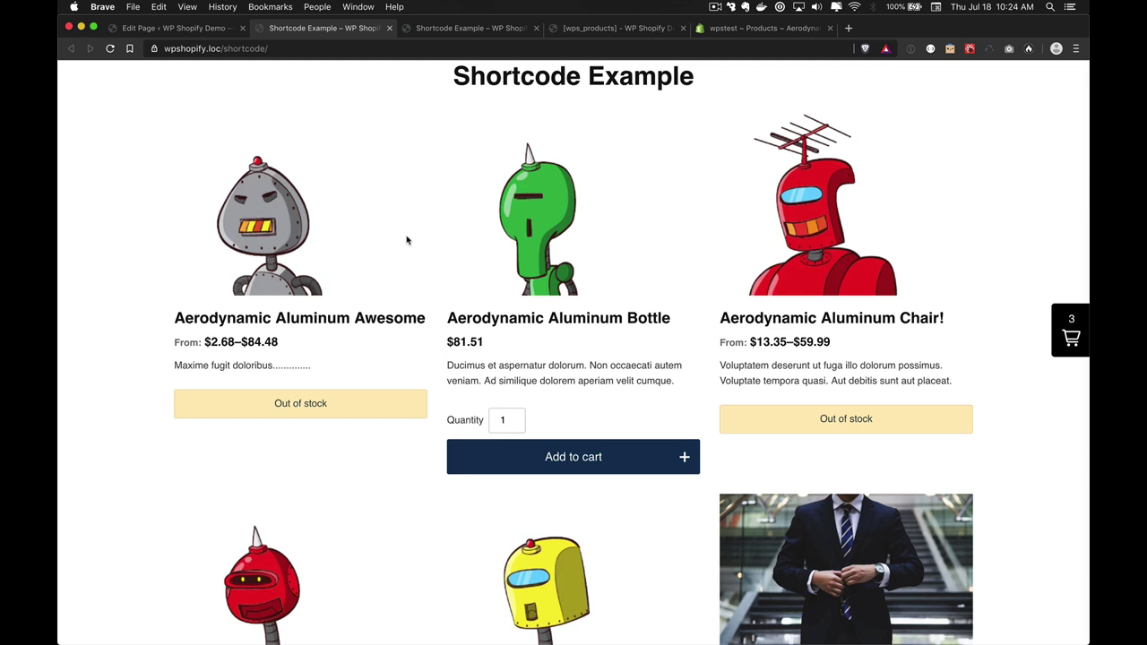
Replace the page's shortcode with the documentation example [wps_products show_price_range="true"], update the page and reload its published view
left_click_drag(204, 341, 278, 339)
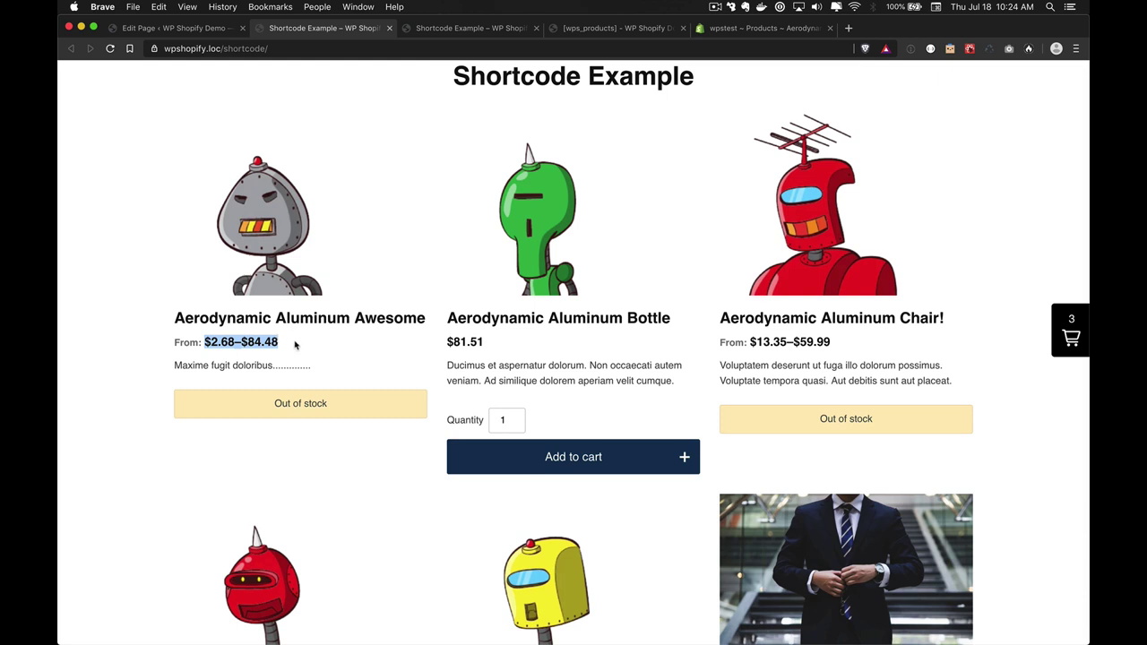
left_click(313, 345)
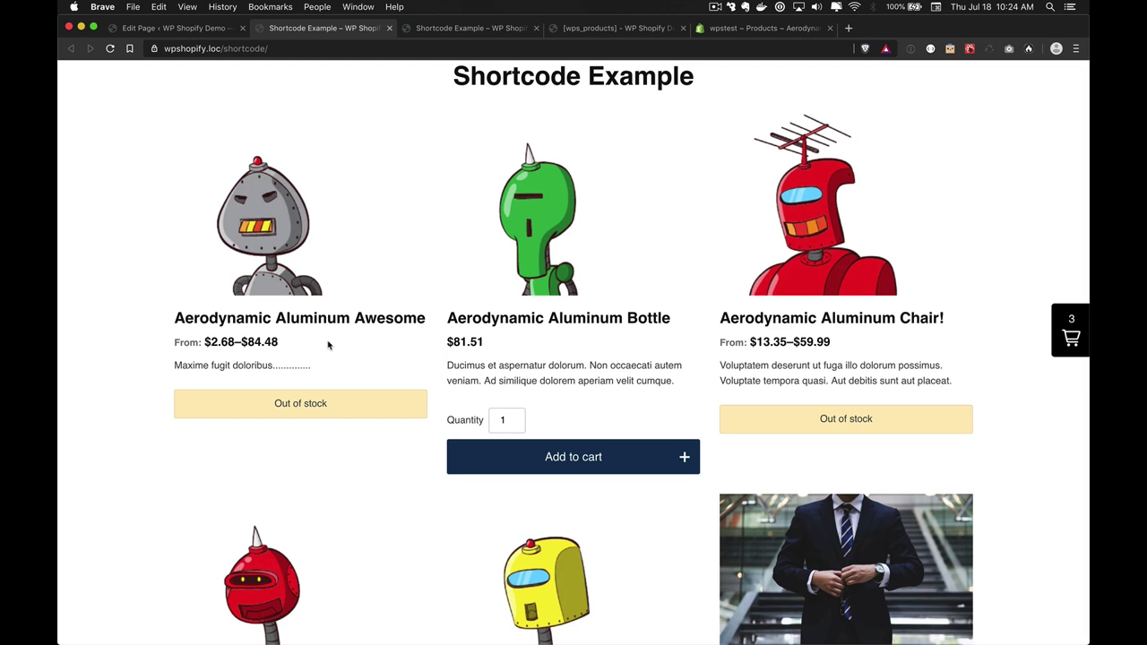
key("super+4")
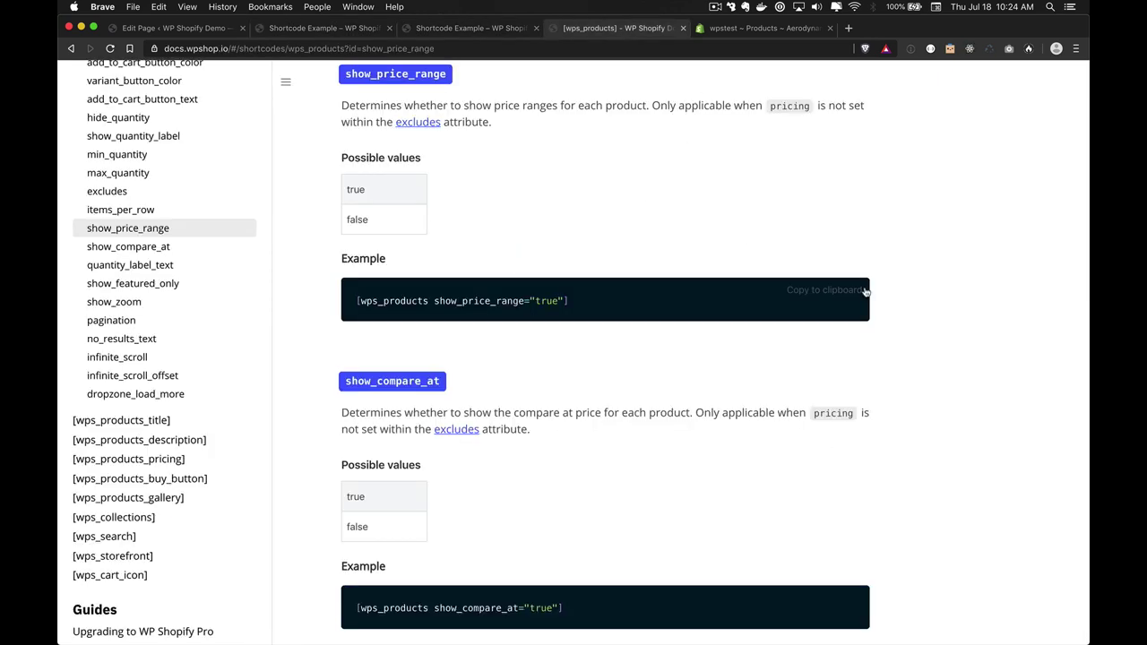
left_click(831, 290)
key("super+1")
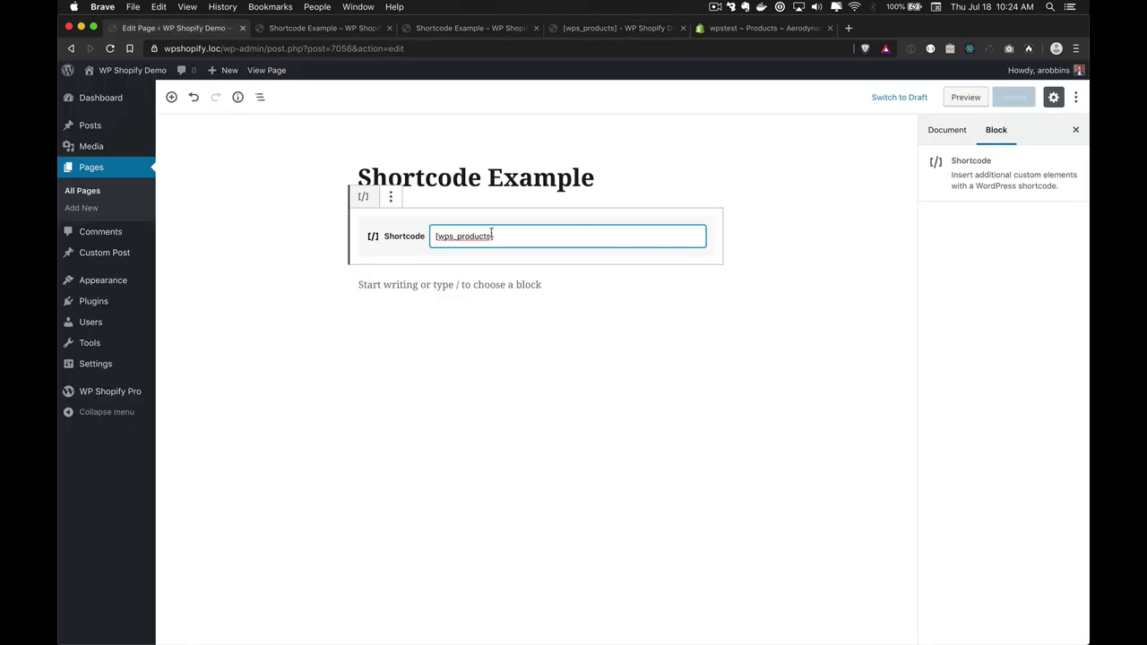
key("ctrl+a")
key("ctrl+v")
key("BackSpace")
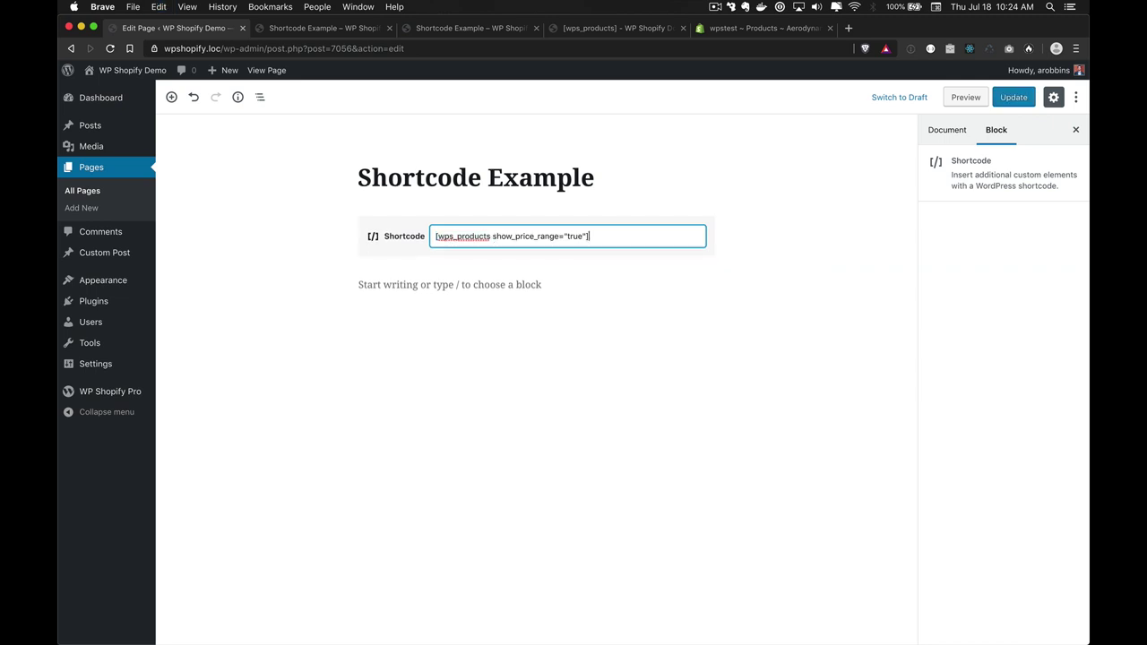
left_click(1015, 96)
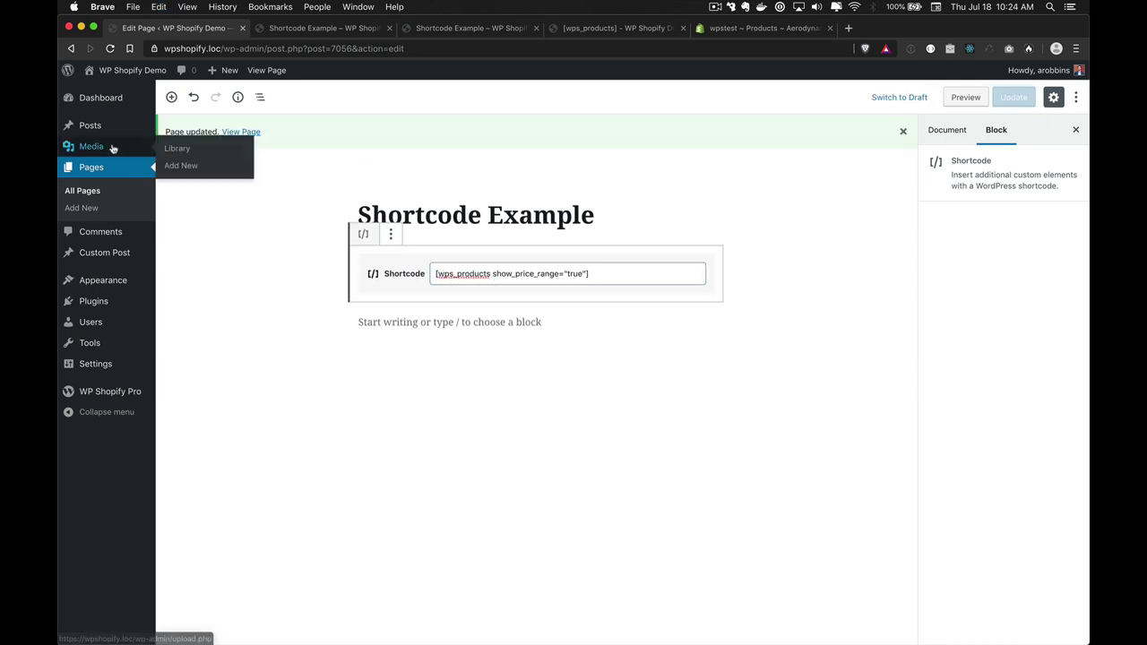
key("super+2")
key("super+r")
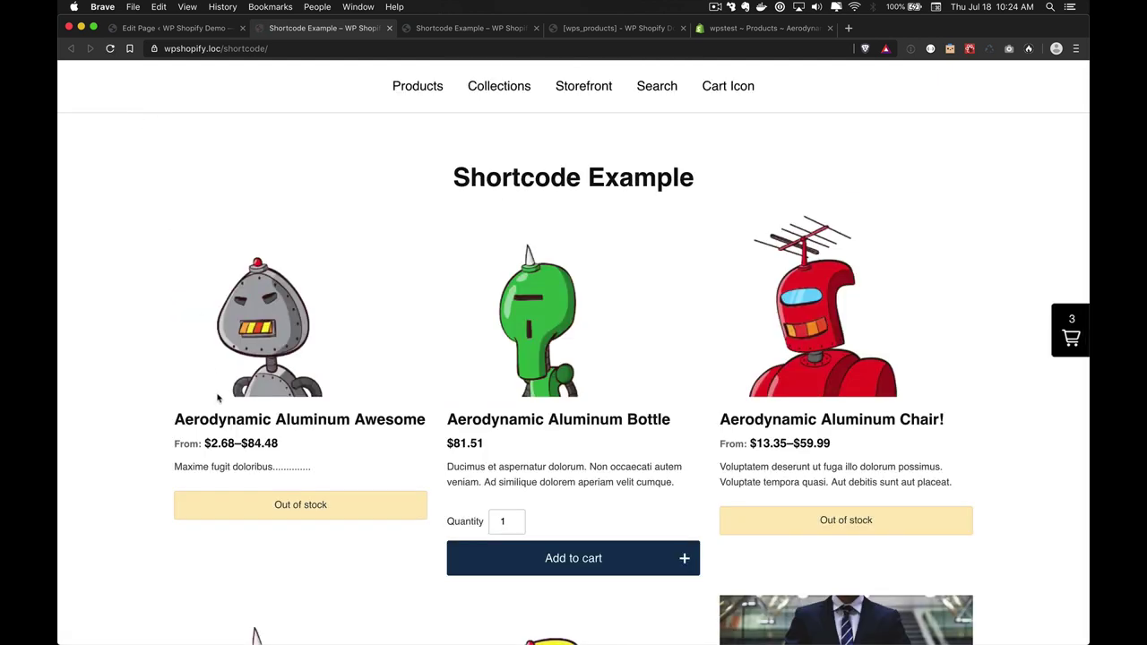
Set the shortcode's show_price_range value to "false", update the page and reload its published view
key("super+1")
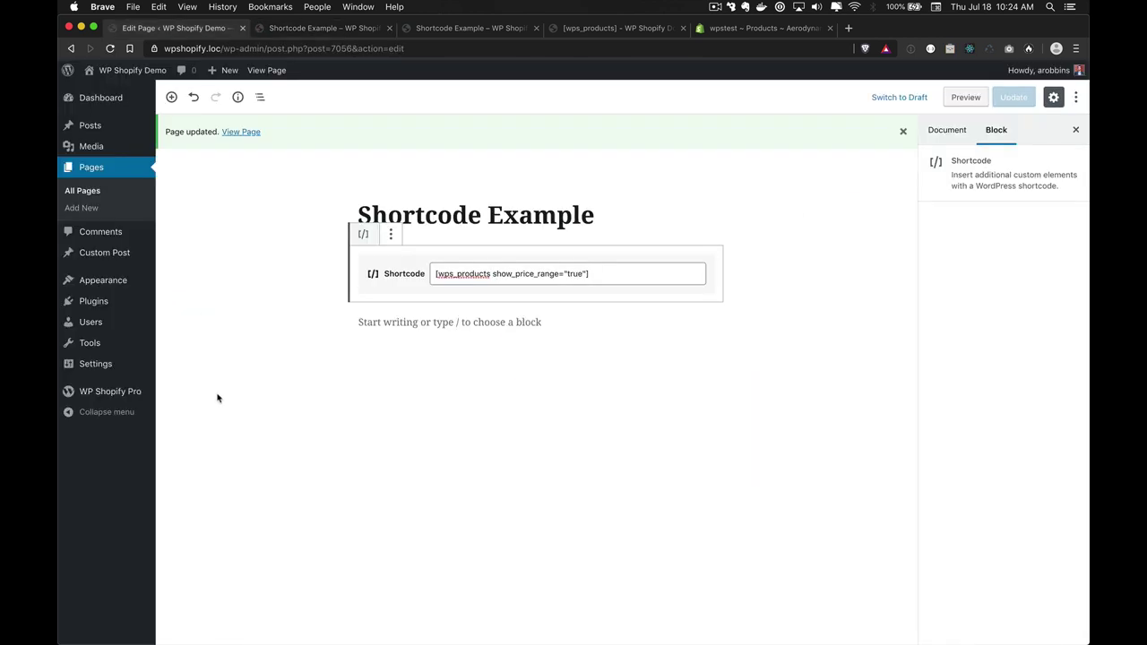
double_click(574, 275)
type("false")
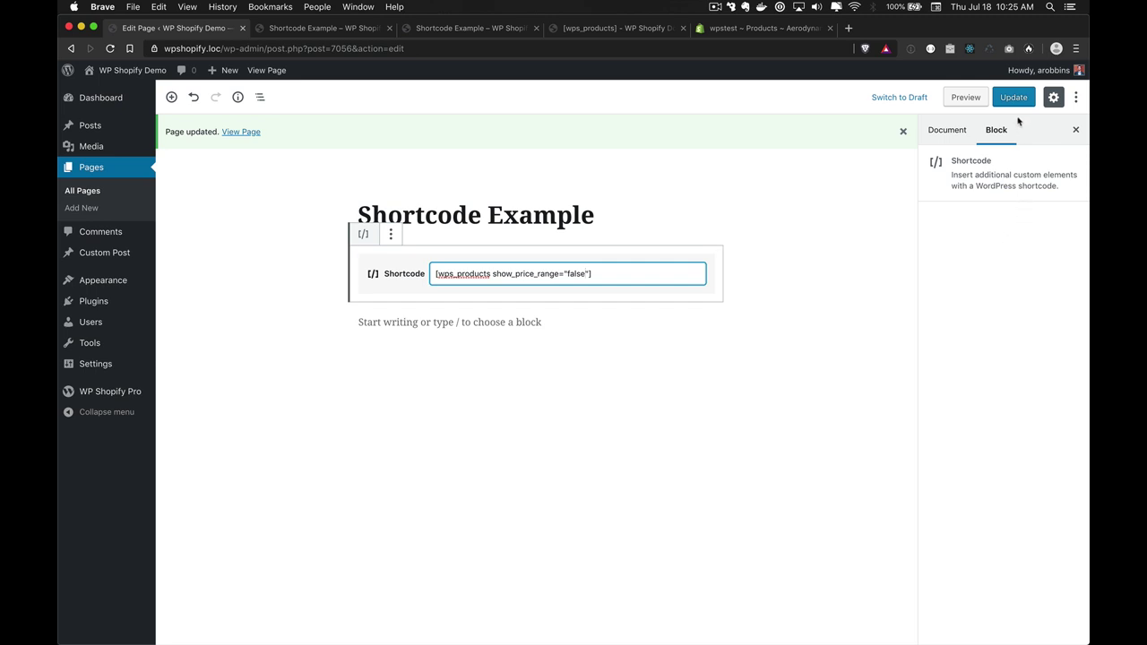
left_click(1005, 97)
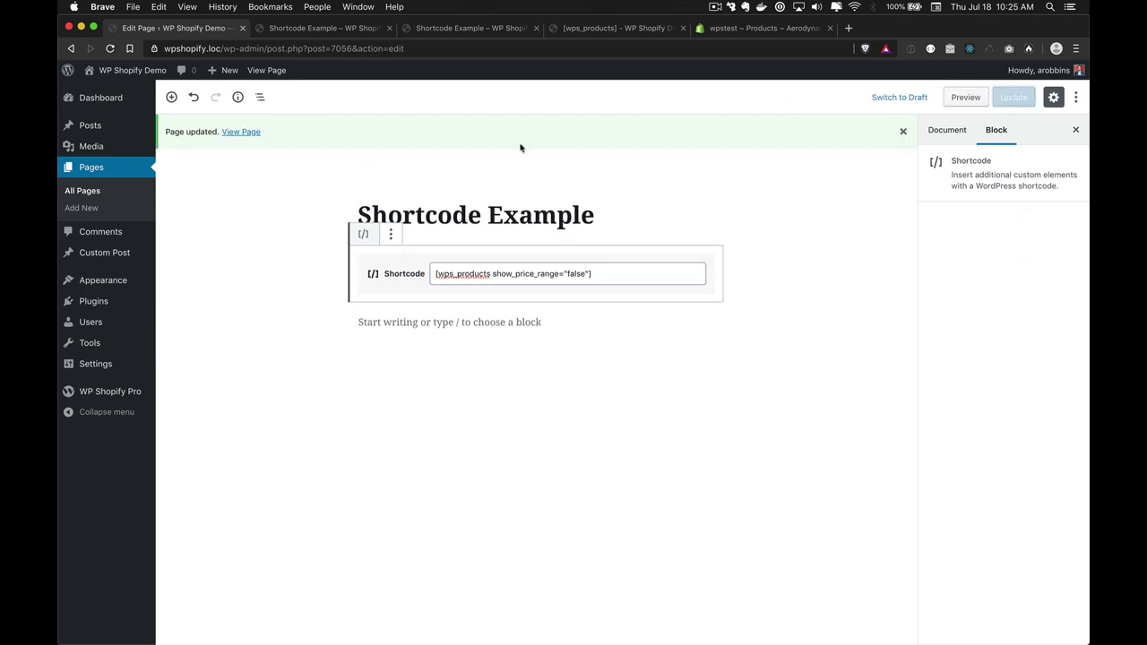
key("ctrl+Tab")
key("super+r")
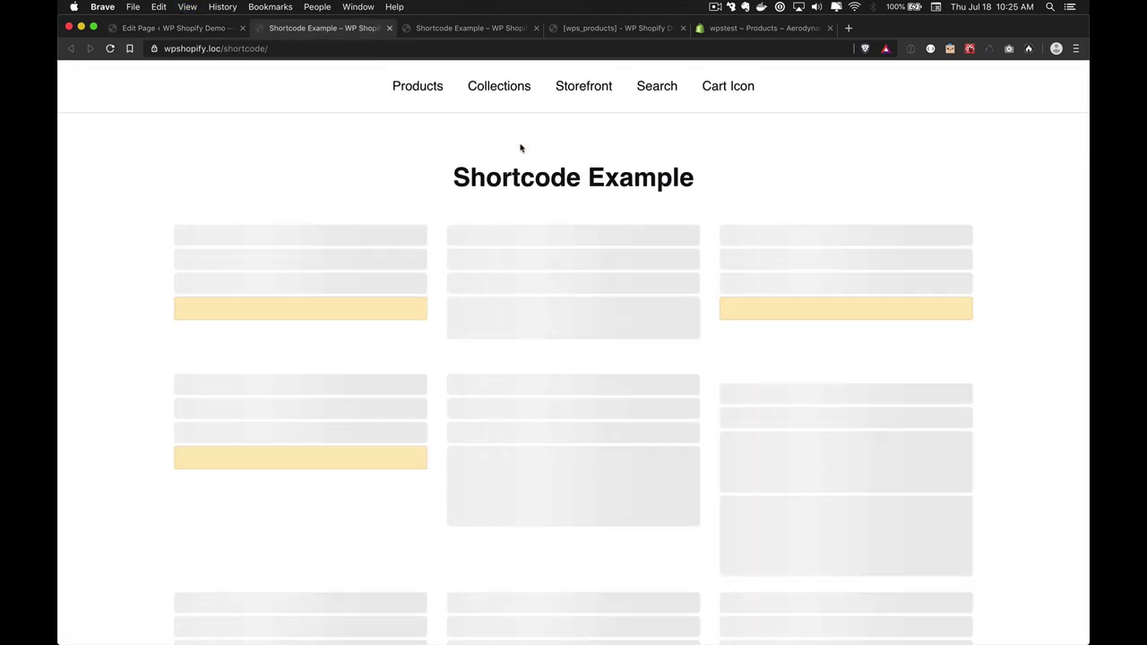
Examine the prices shown under the products on the published Shortcode Example page
scroll(149, 409, "down", 5)
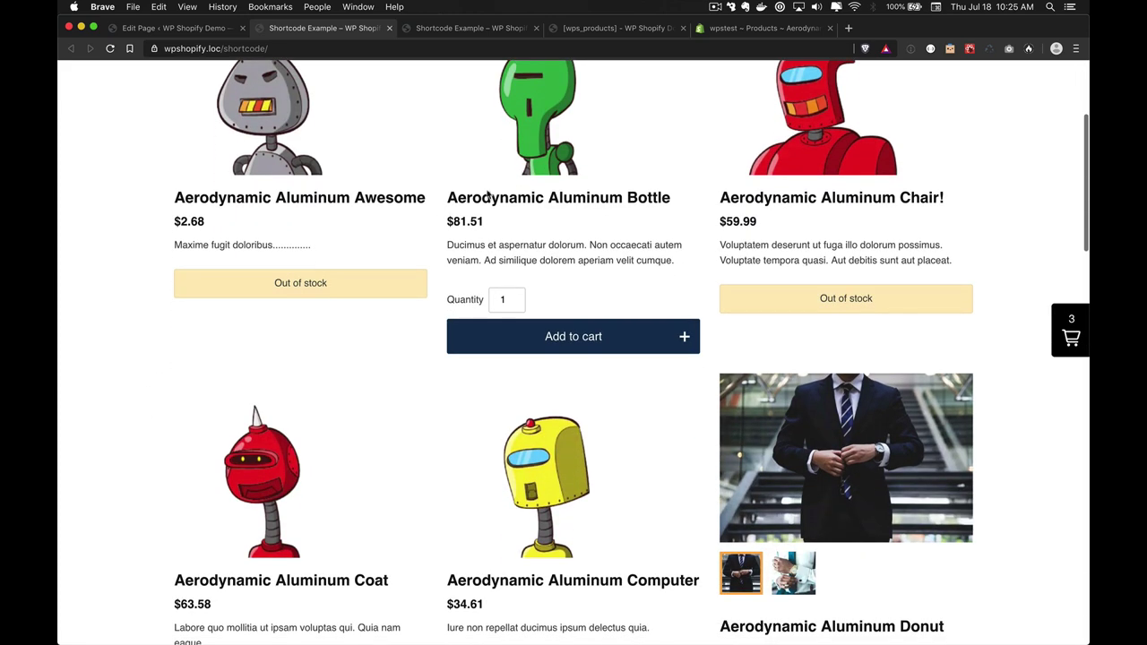
scroll(789, 229, "down", 6)
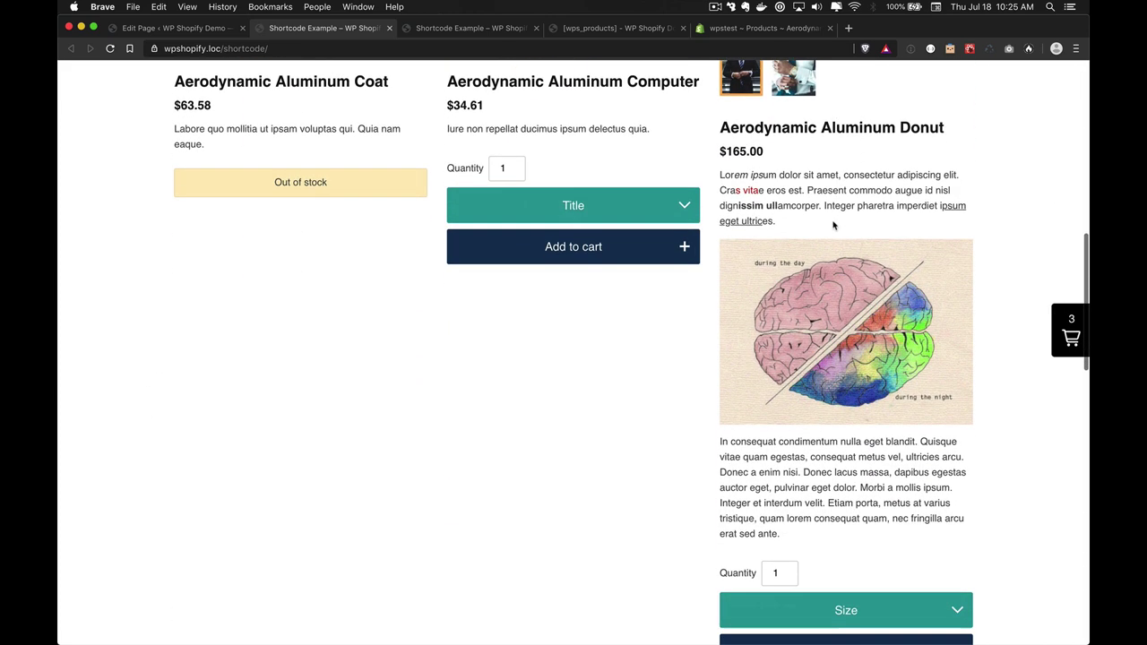
scroll(833, 225, "up", 10)
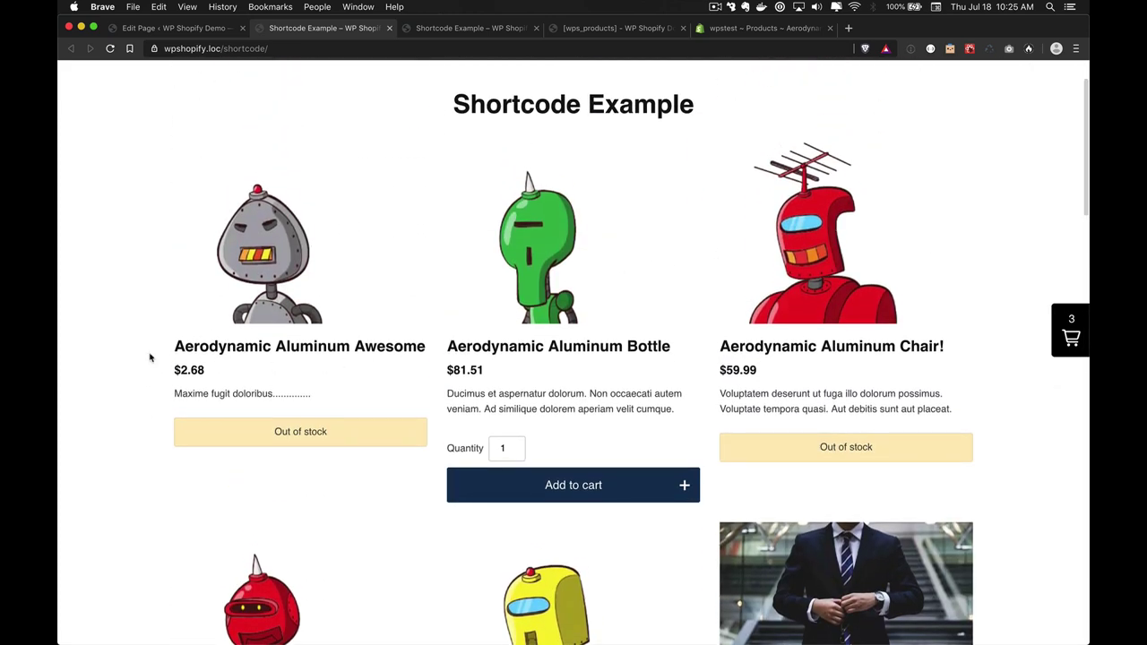
left_click_drag(212, 374, 162, 374)
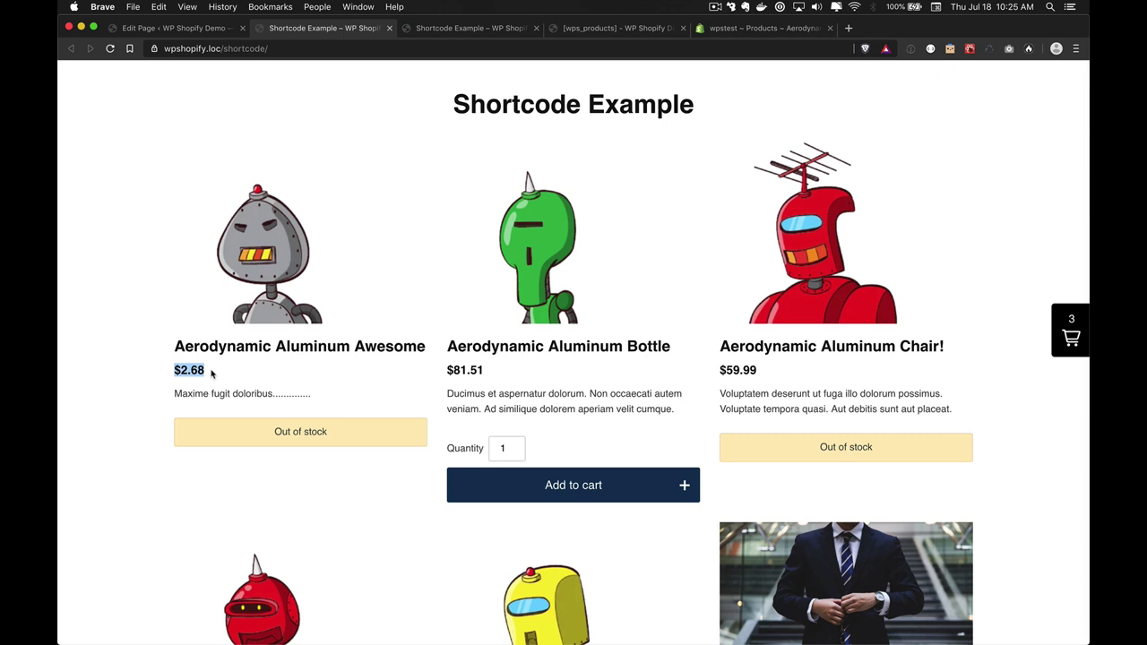
Search the Shopify admin for Aerodynamic Aluminum Awesome, open that product and examine its variant prices
left_click_drag(427, 346, 173, 347)
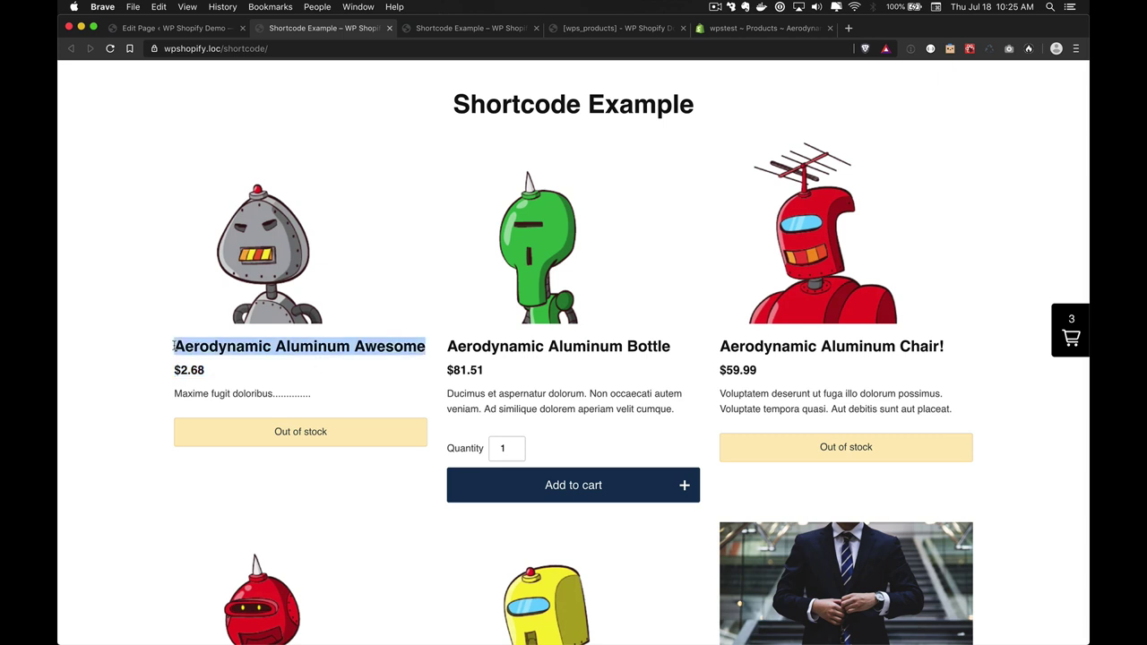
left_click(768, 25)
left_click(533, 80)
key("cmd+v")
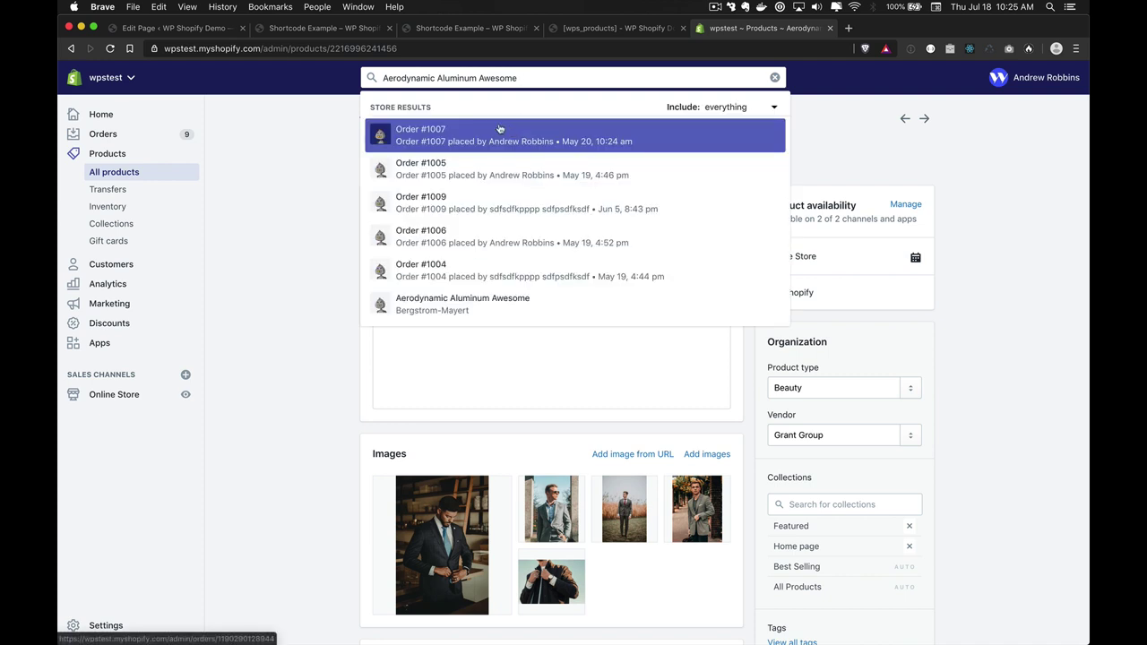
left_click(459, 303)
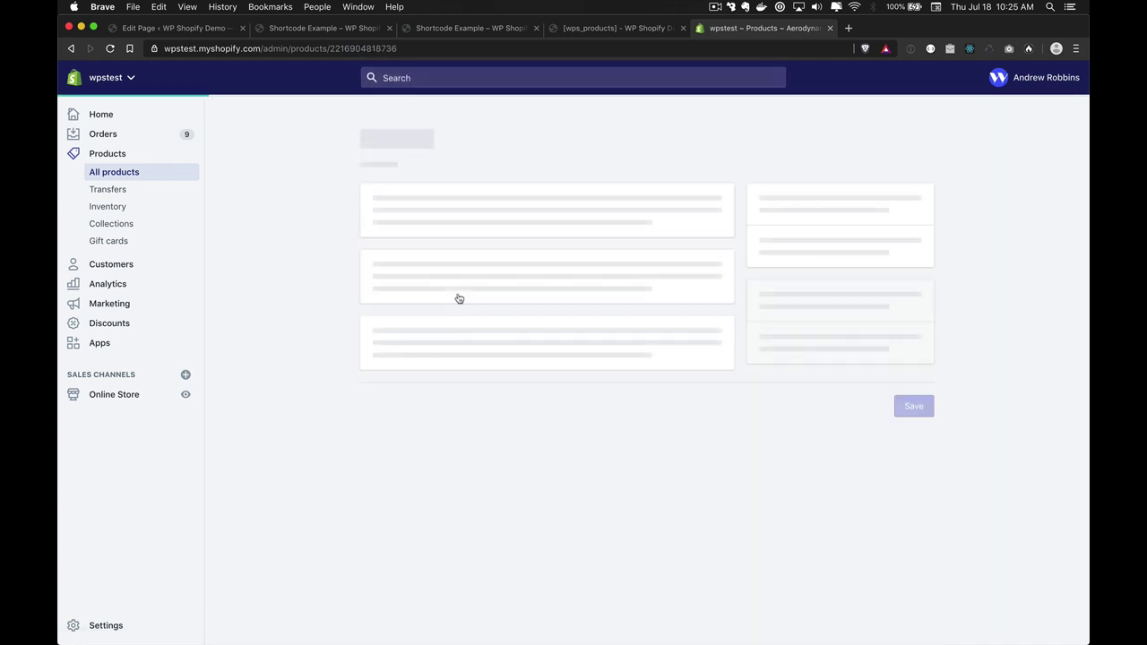
scroll(328, 376, "down", 5)
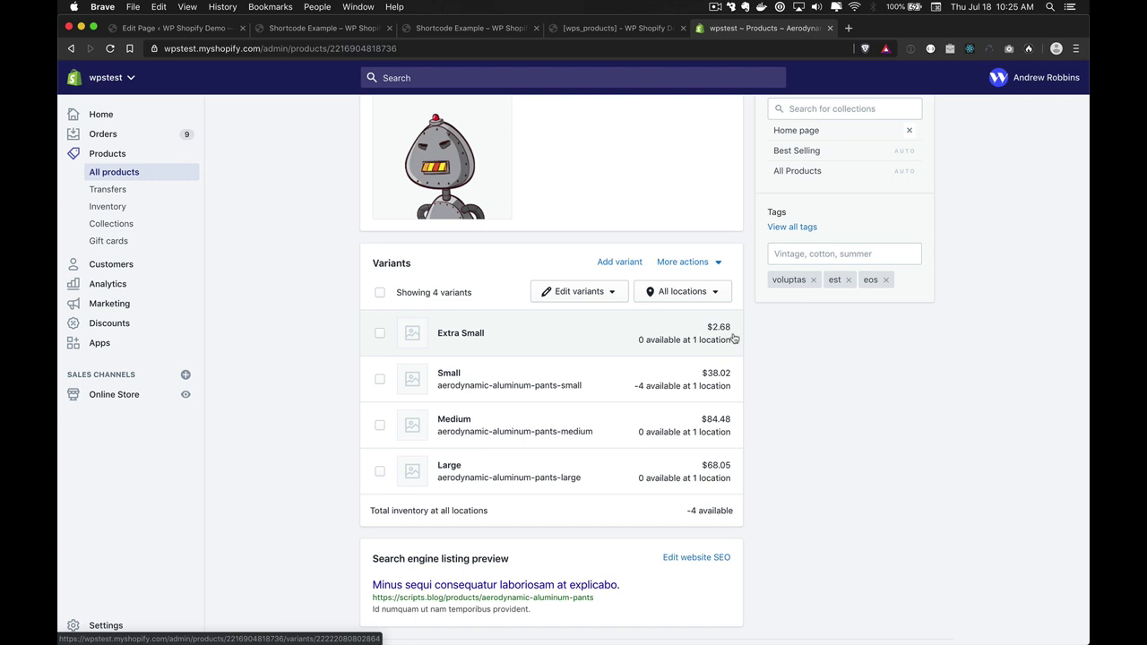
Recheck the Aerodynamic Aluminum Awesome price on the published page and close the duplicate Shortcode Example tab
key("super+2")
key("super+3")
key("super+2")
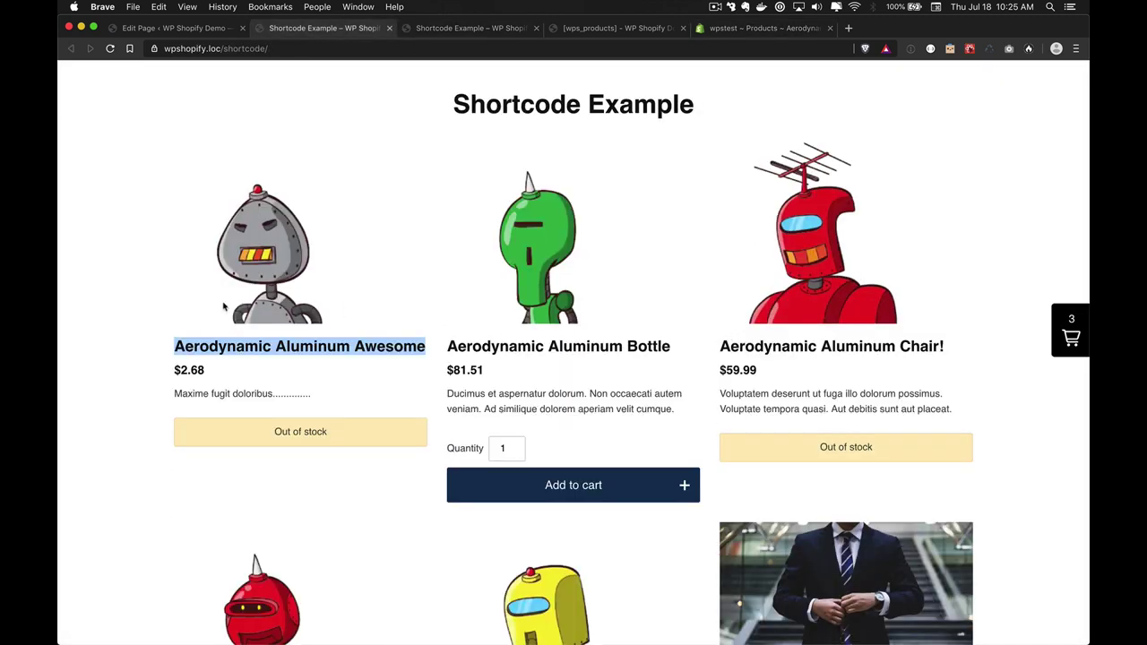
left_click_drag(174, 370, 205, 370)
key("super+w")
Reorder the Shopify product's variants so that Large comes before Extra Small, and save the order
key("super+4")
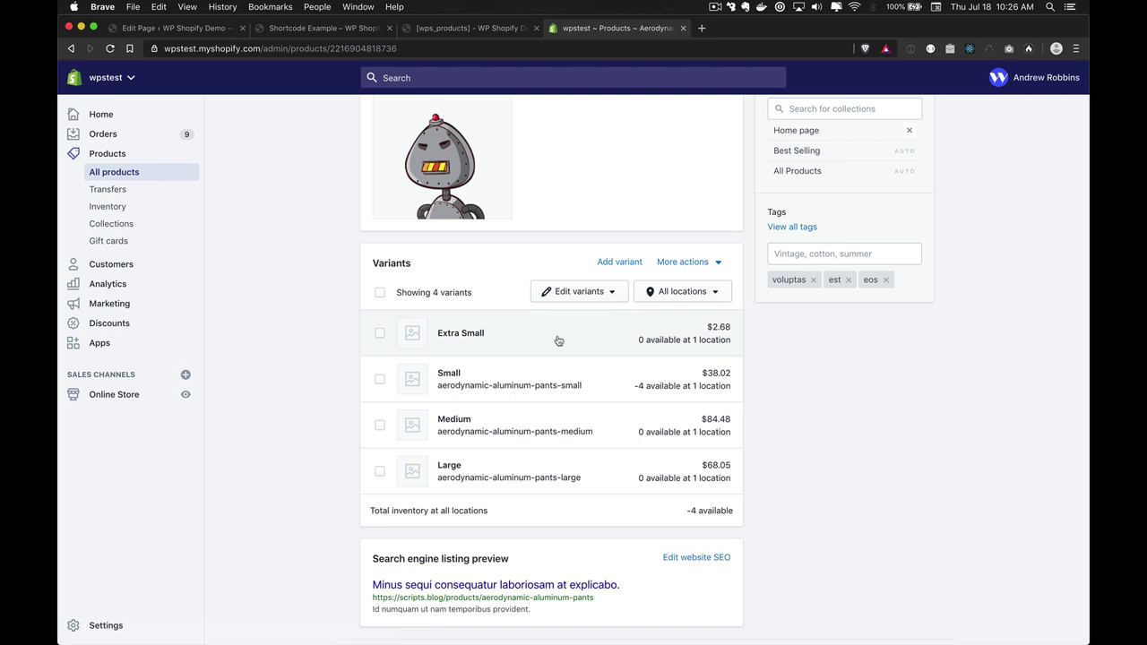
left_click(691, 291)
left_click(607, 293)
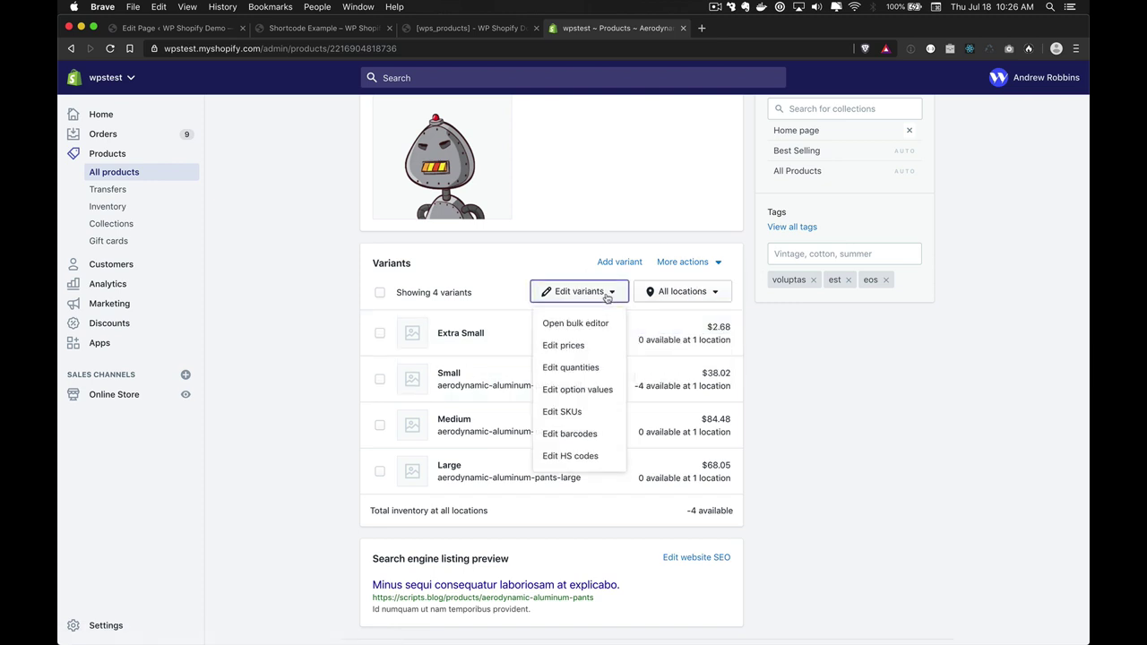
left_click(683, 262)
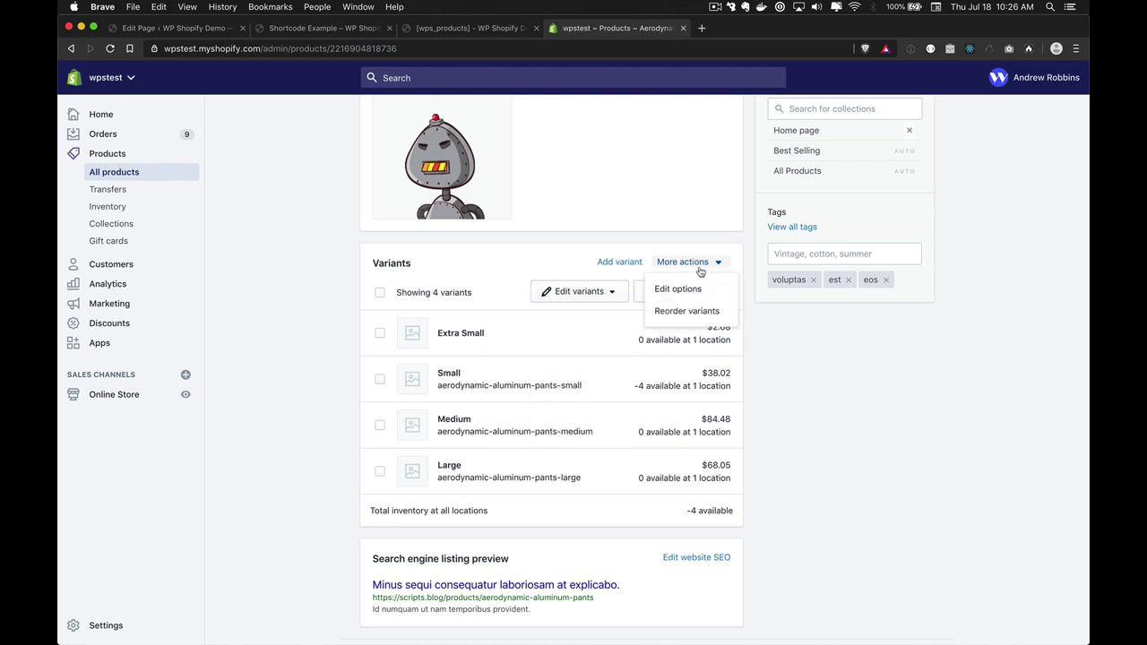
left_click(695, 310)
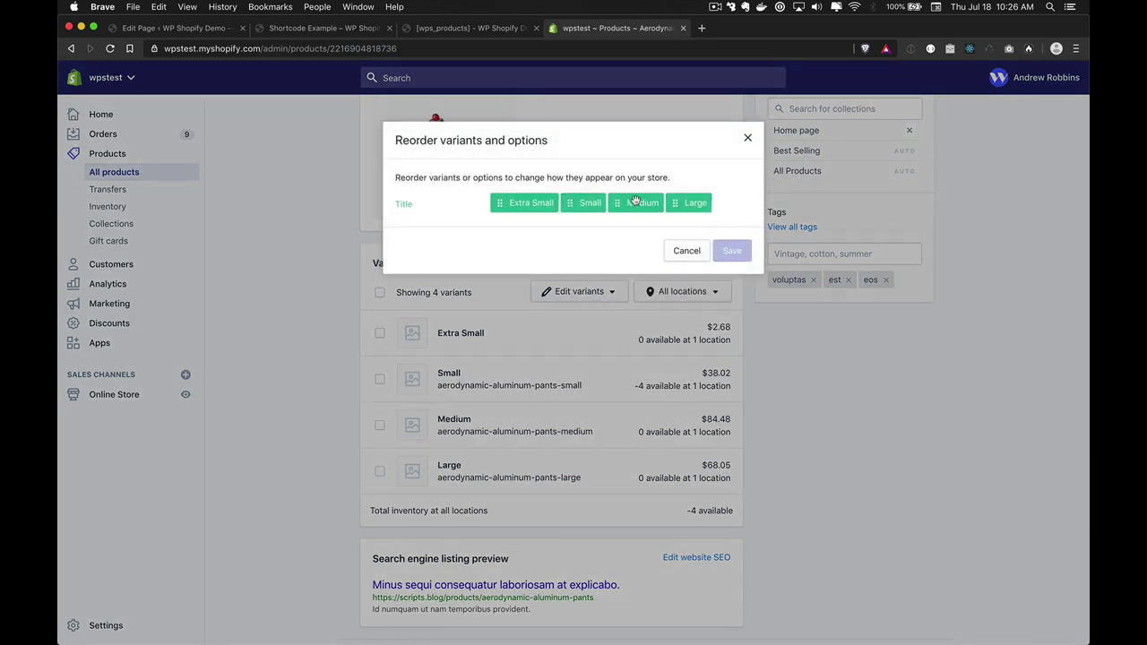
left_click_drag(687, 204, 512, 204)
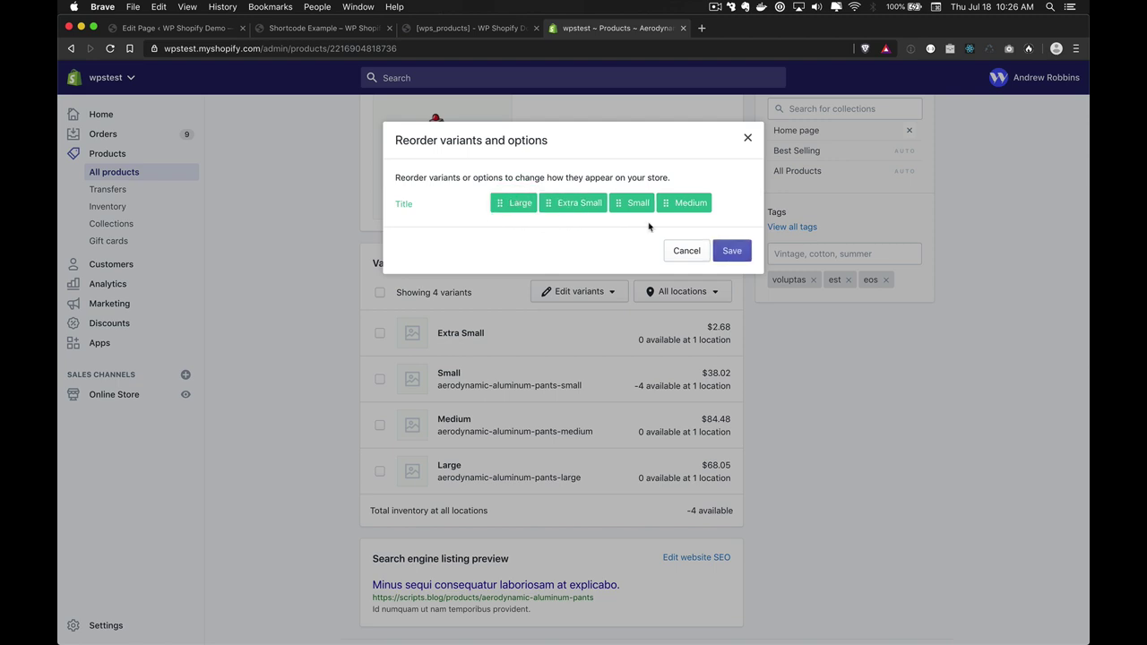
left_click(732, 250)
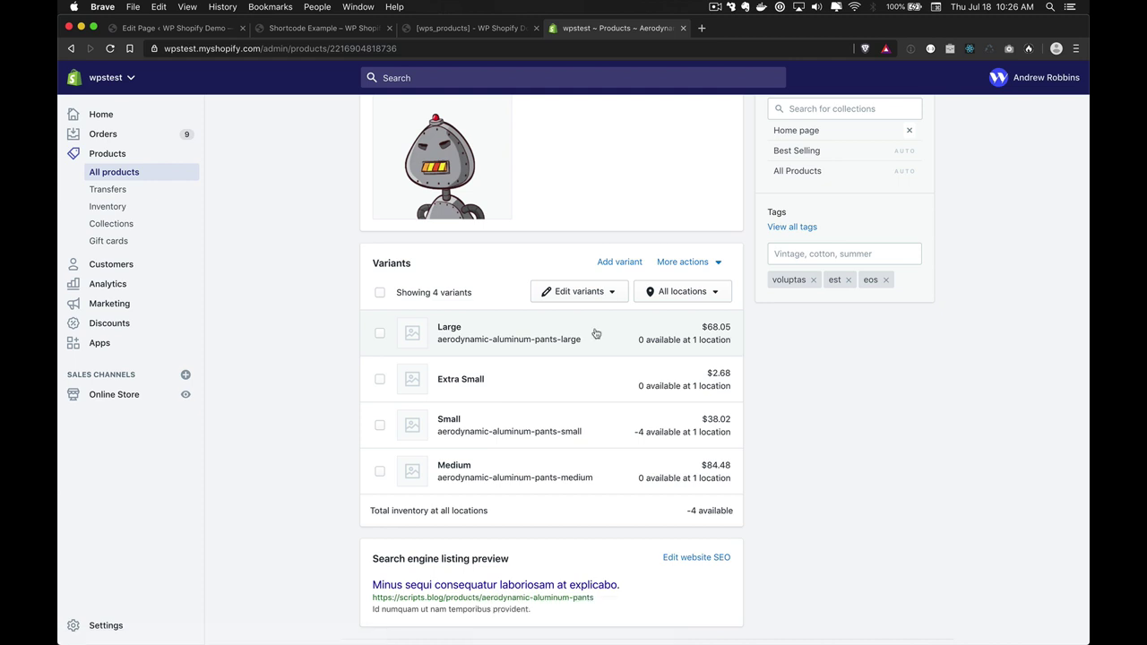
Reload the published Shortcode Example page and check the price under Aerodynamic Aluminum Awesome
key("super+2")
key("super+r")
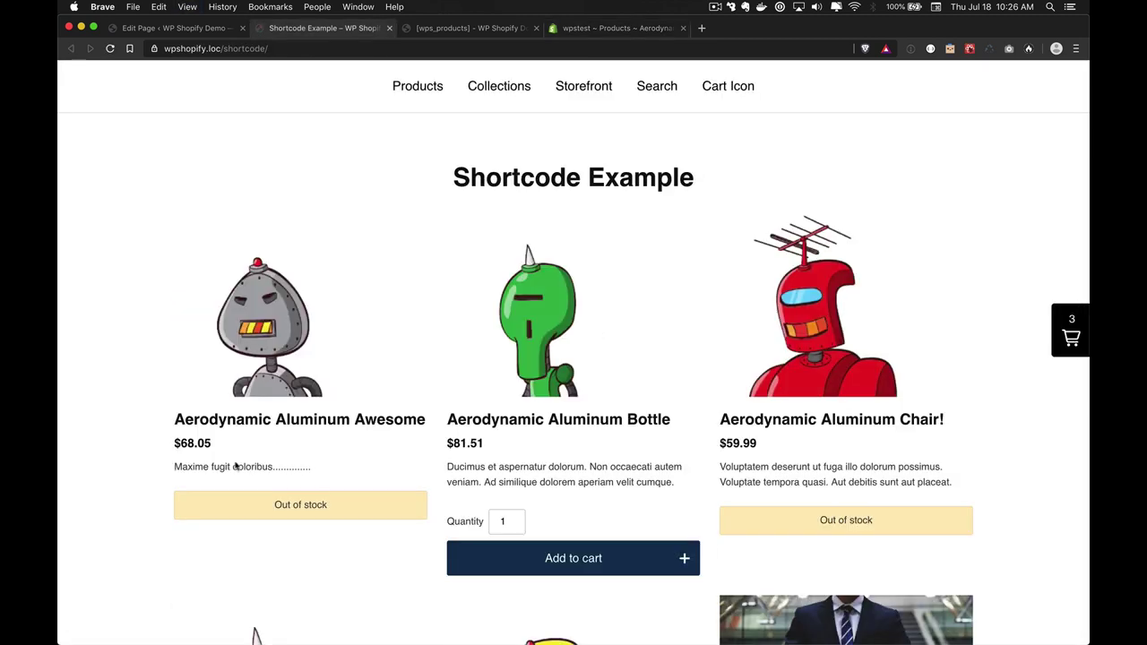
left_click_drag(212, 449, 176, 444)
left_click(154, 427)
Remove the show_price_range attribute from the wps_products shortcode, update the page and recheck the first product's price on its reloaded published view
key("super+1")
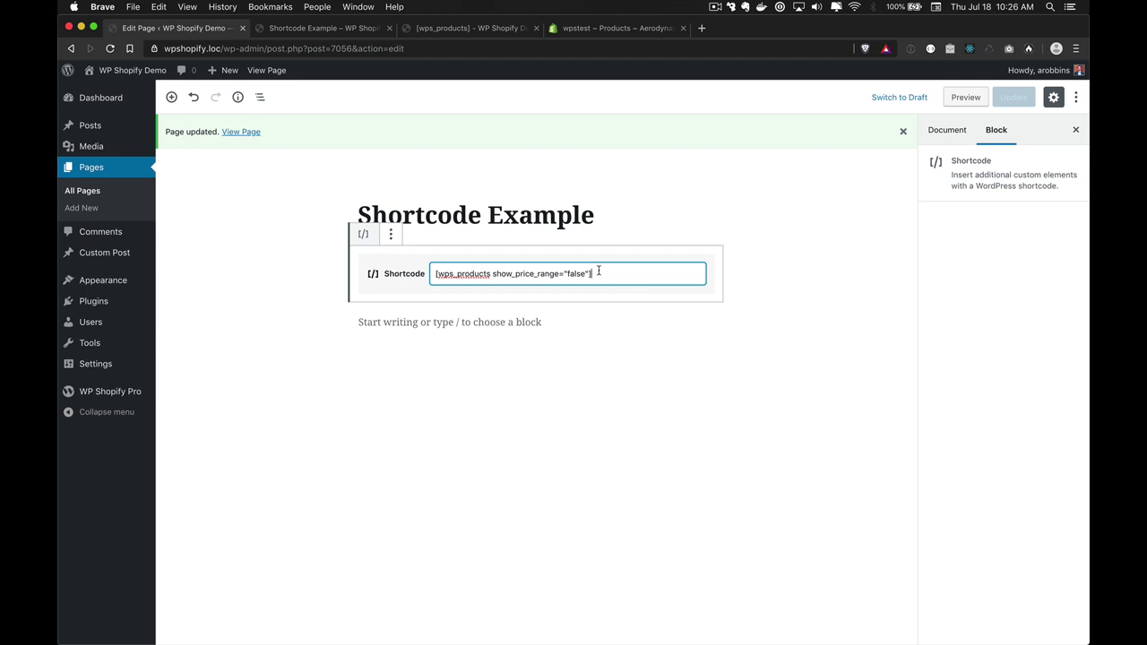
key("Left")
key("shift+alt+Left")
key("shift+alt+Left")
key("shift+Left")
key("BackSpace")
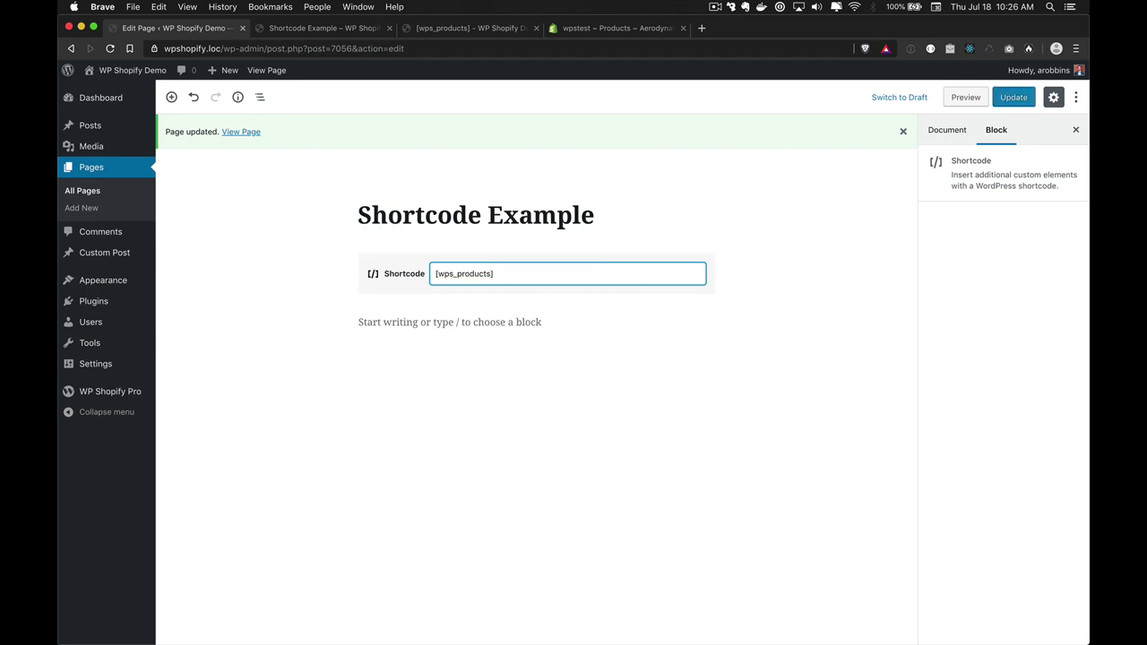
left_click(1011, 95)
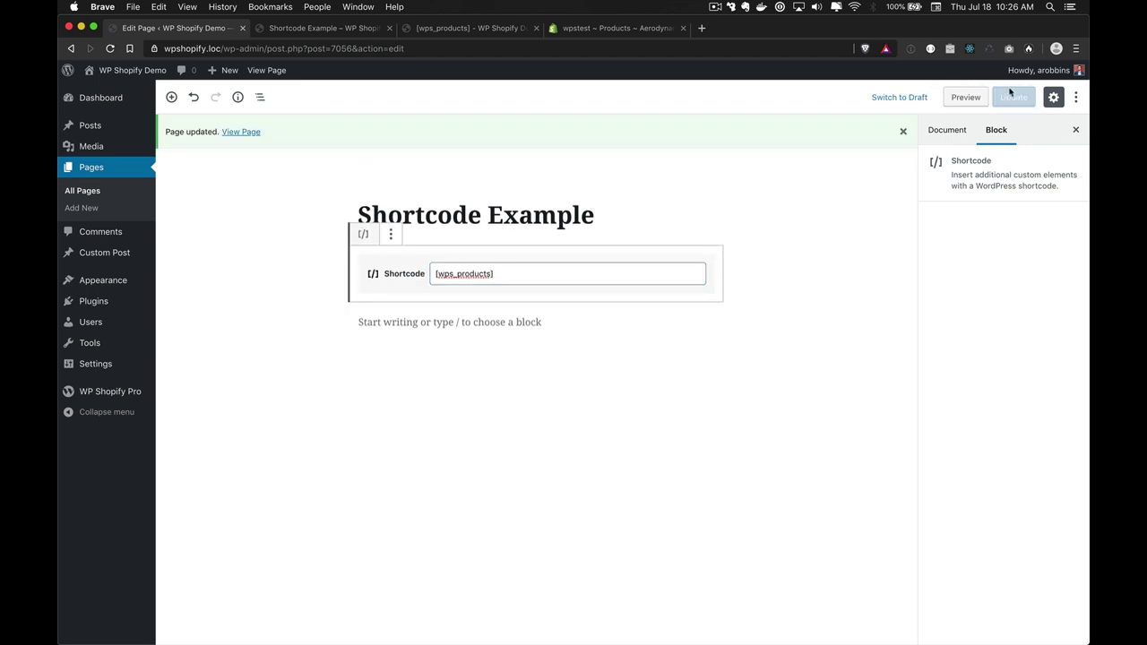
key("super+2")
key("super+r")
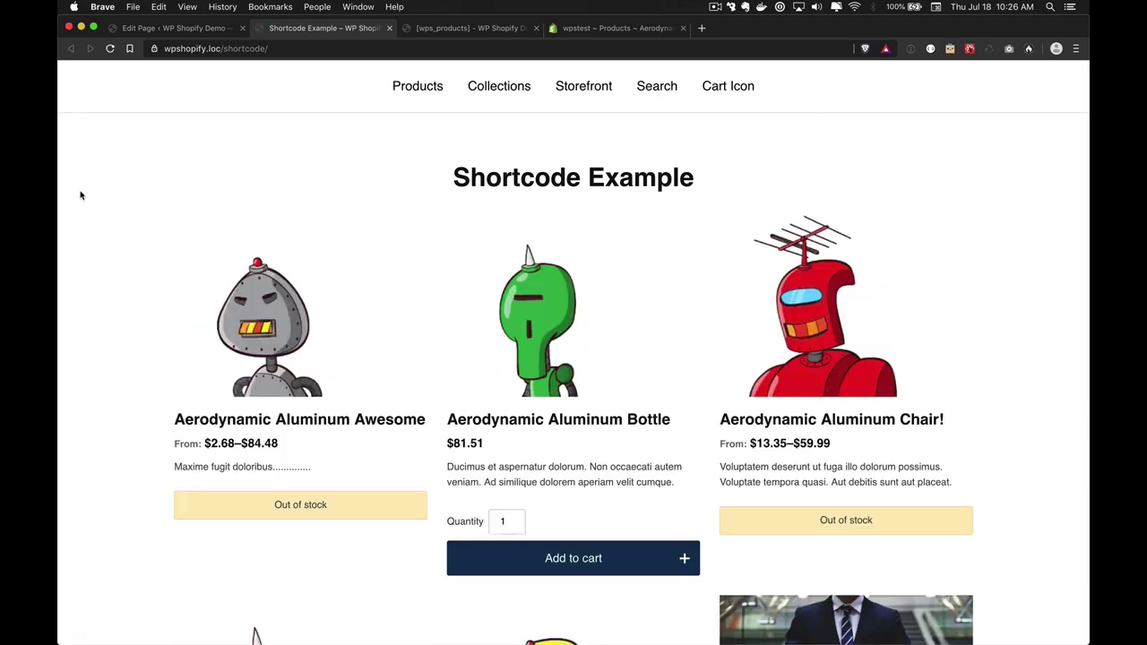
double_click(241, 442)
left_click(157, 331)
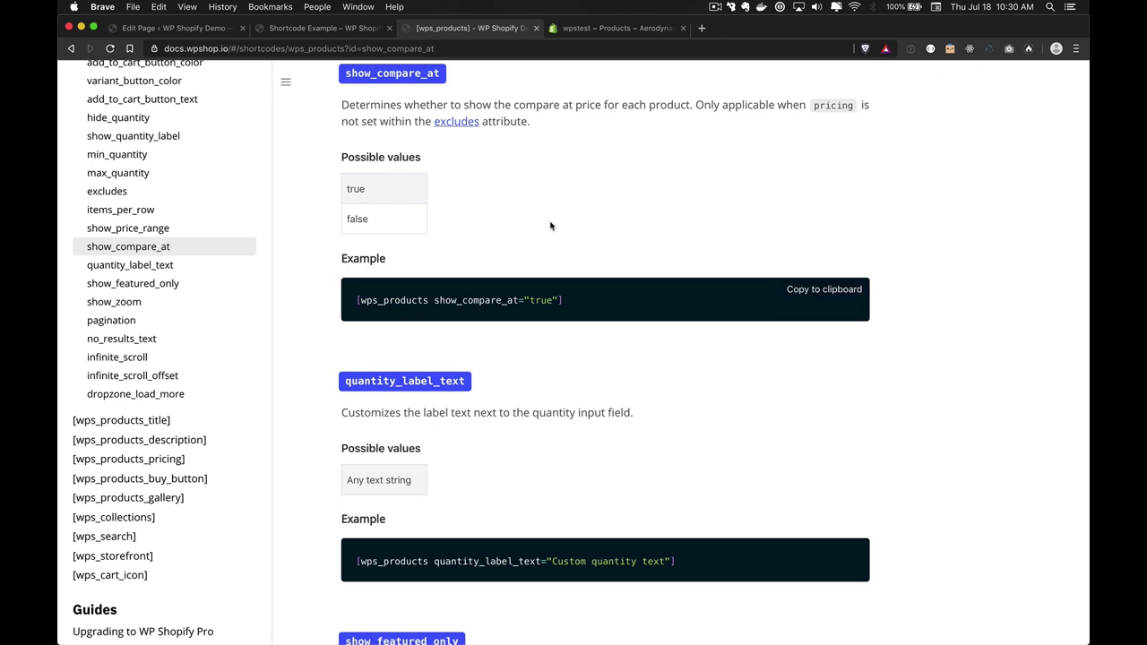
Review the wps_products shortcode with its title attribute in the Shortcode Example page editor
key("super+1")
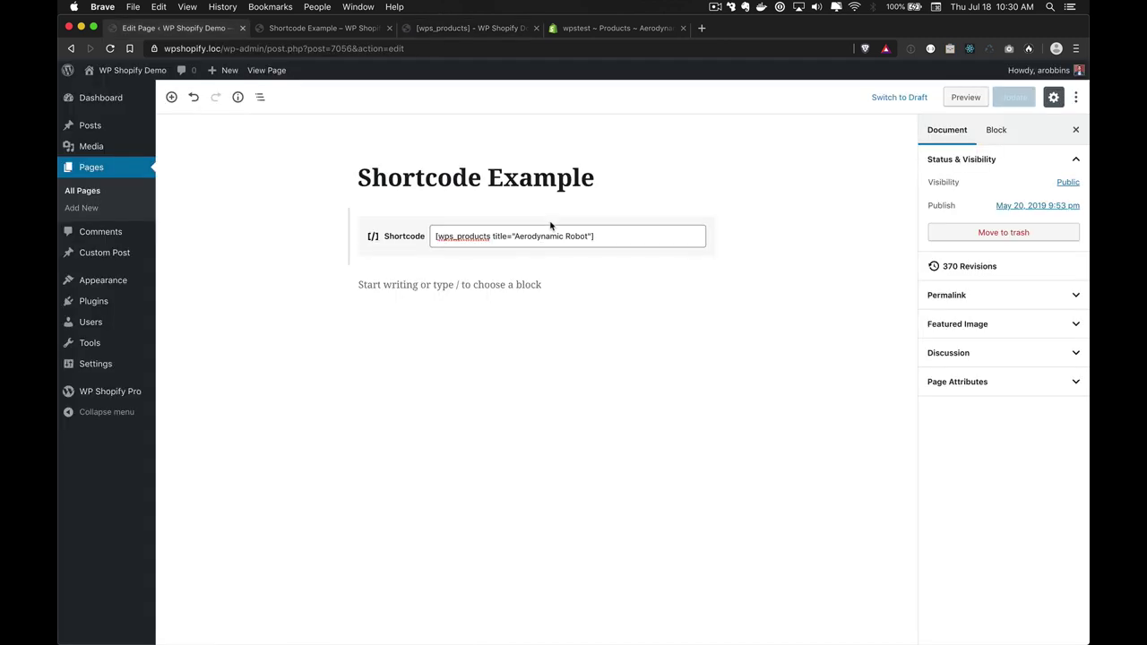
left_click(589, 236)
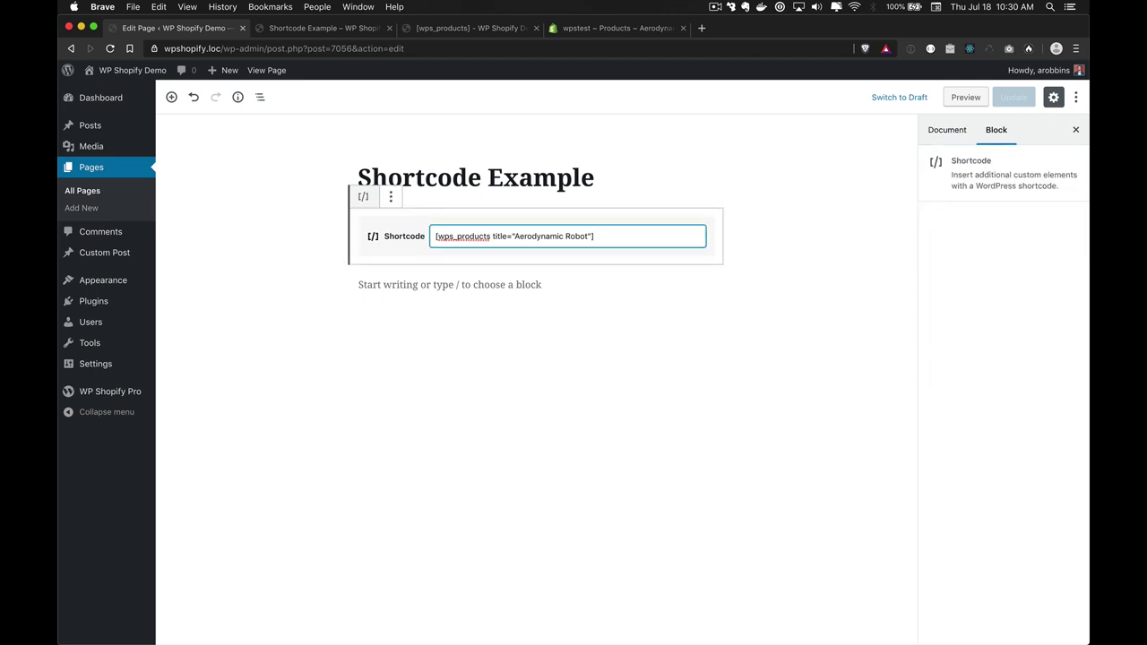
key("shift+alt+Left")
key("shift+alt+Left")
key("shift+alt+Left")
key("shift+alt+Left")
key("shift+alt+Left")
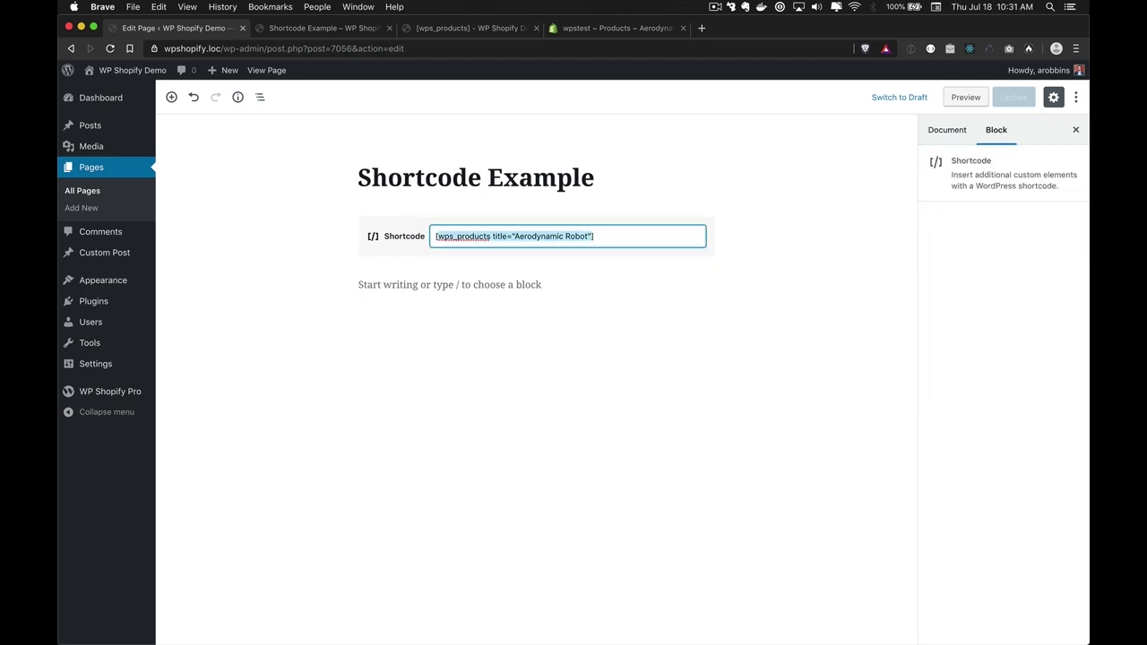
key("shift+alt+Right")
key("shift+alt+Right")
key("shift+alt+Right")
key("shift+alt+Right")
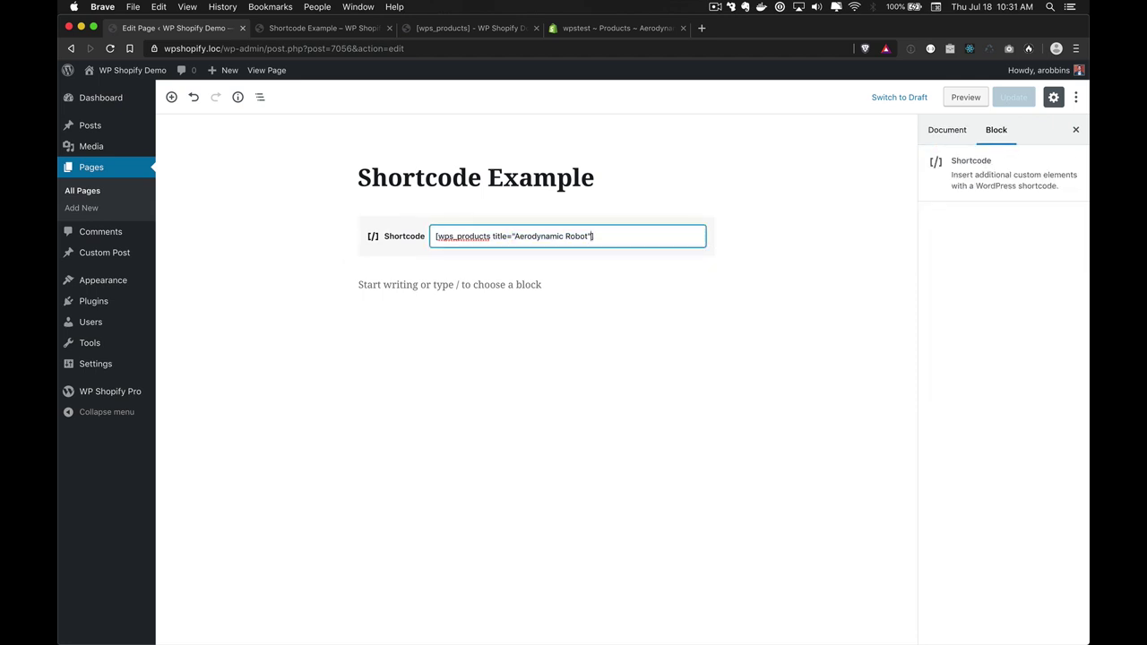
left_click(302, 141)
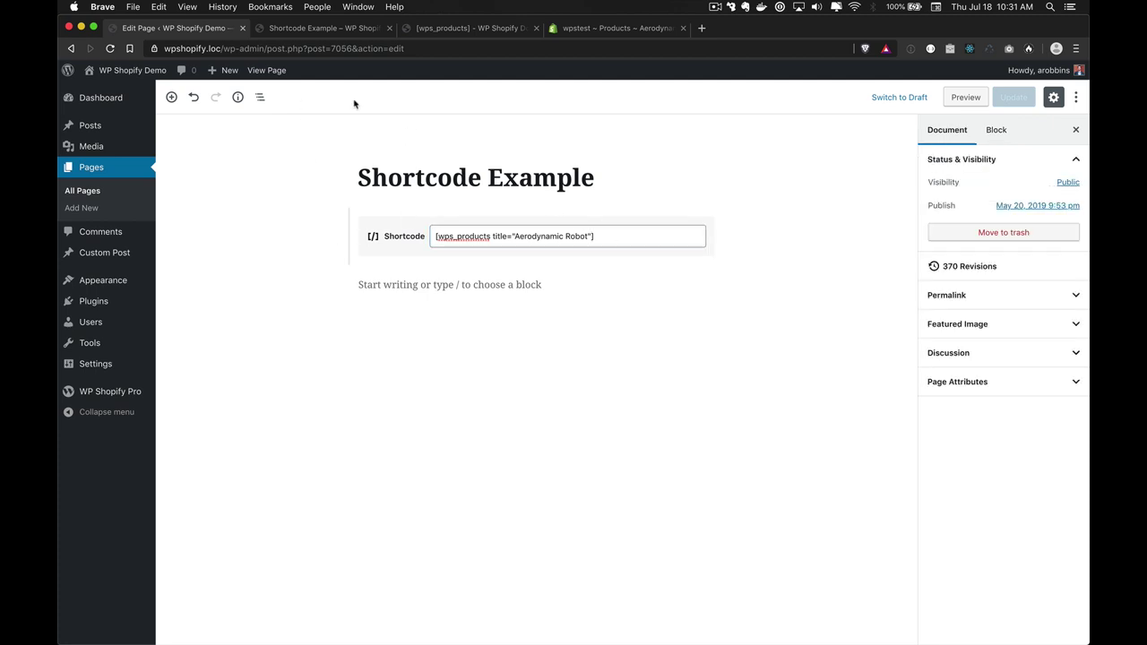
Check the price under Aerodynamic Robot on the published Shortcode Example page and return to the page editor
left_click(270, 76)
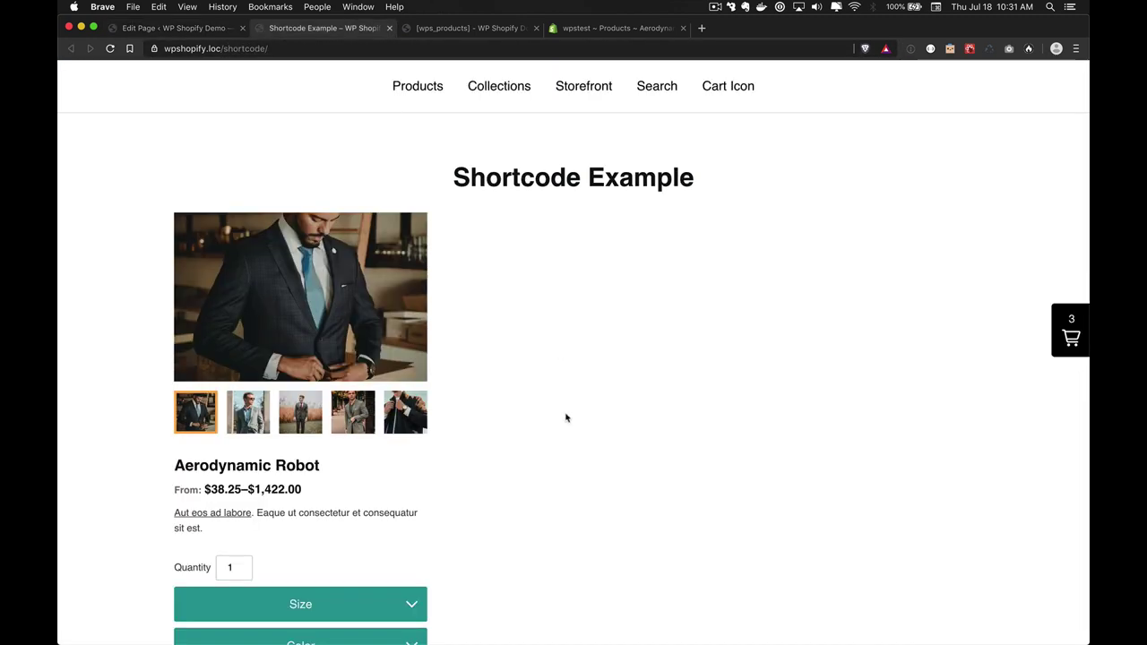
scroll(566, 418, "down", 1)
scroll(566, 418, "down", 3)
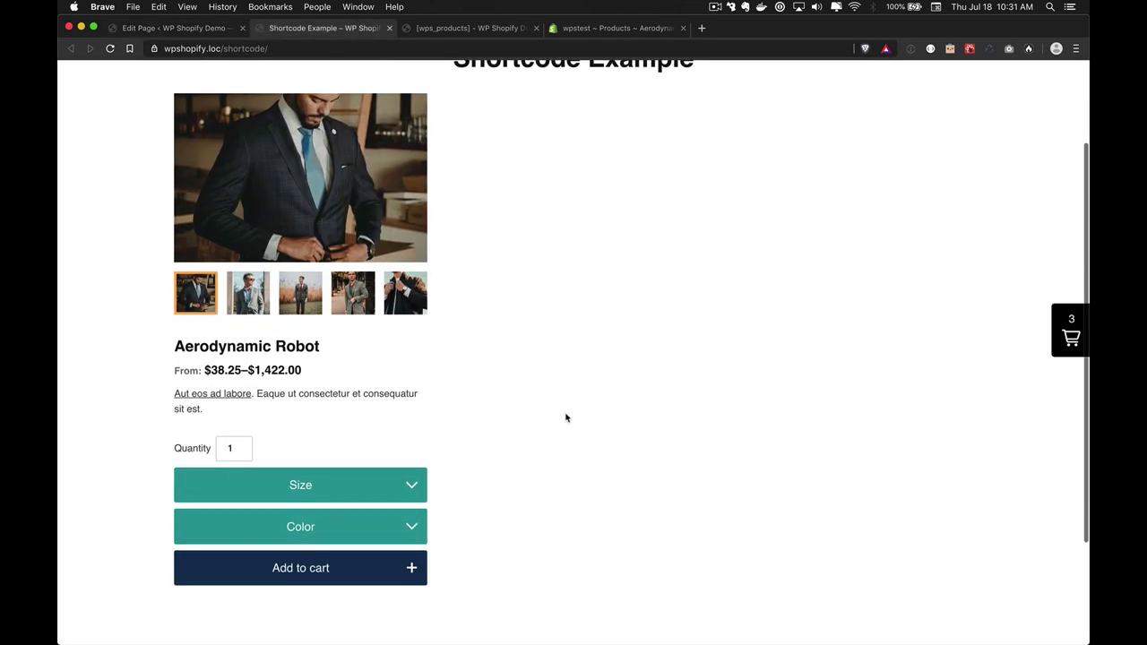
left_click_drag(316, 367, 176, 369)
left_click(318, 369)
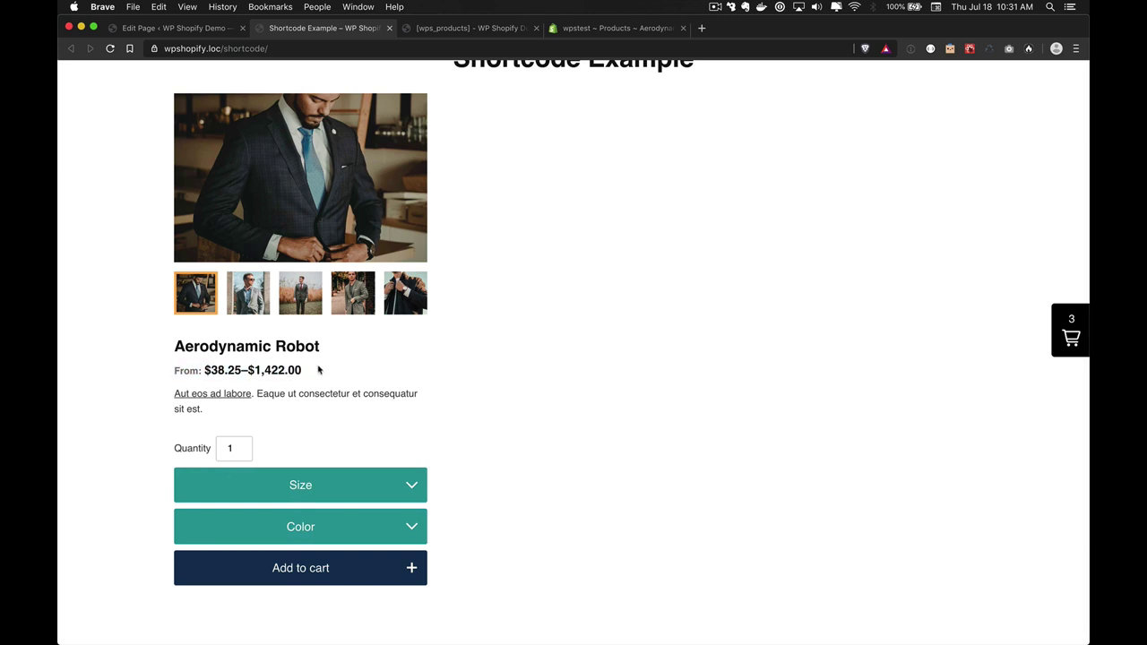
key("ctrl+shift+Tab")
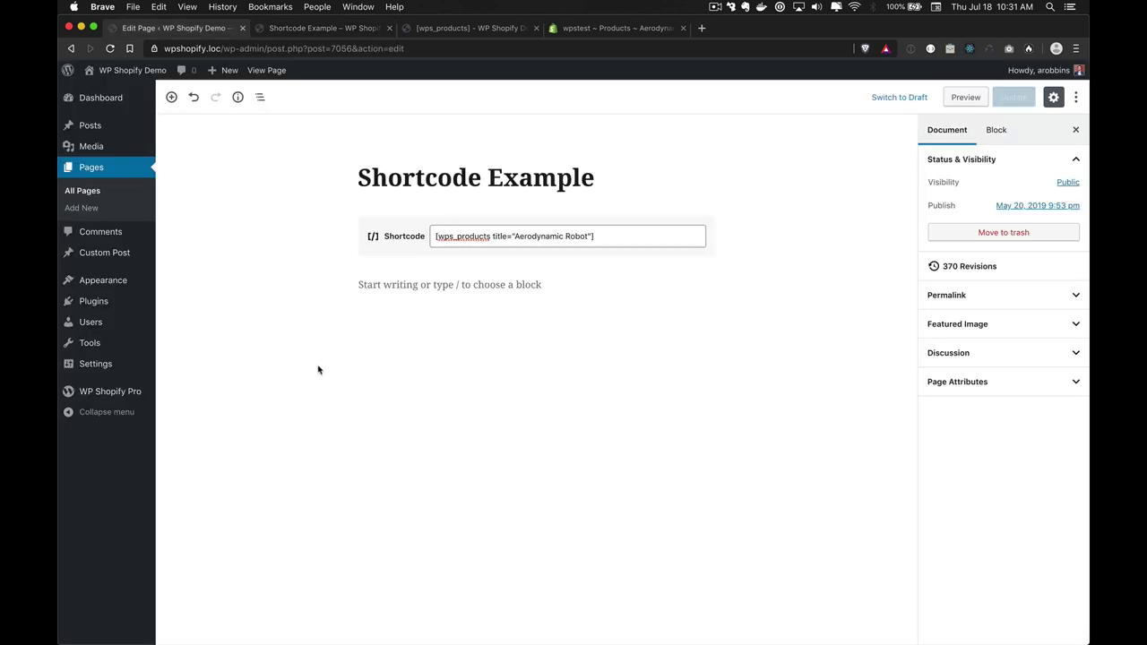
Open the Extra Small / Red variant of the Aerodynamic Robot product in Shopify and examine its pricing fields
left_click(609, 28)
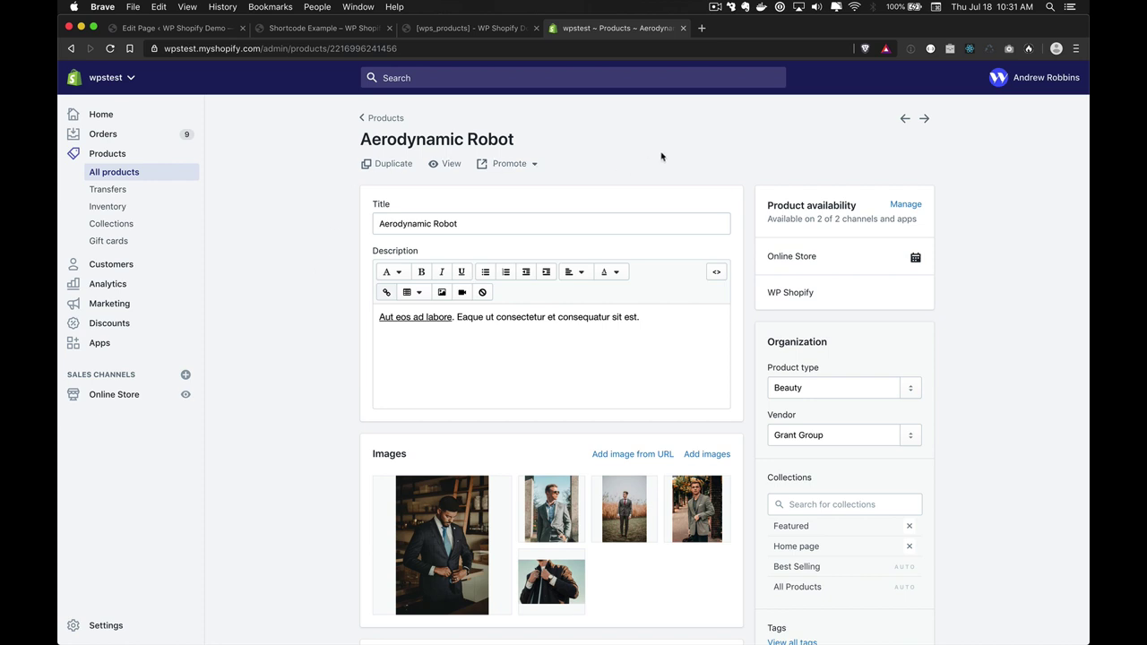
scroll(666, 154, "down", 1)
scroll(664, 153, "up", 1)
left_click_drag(524, 151, 353, 149)
left_click(586, 149)
key("super+2")
key("super+4")
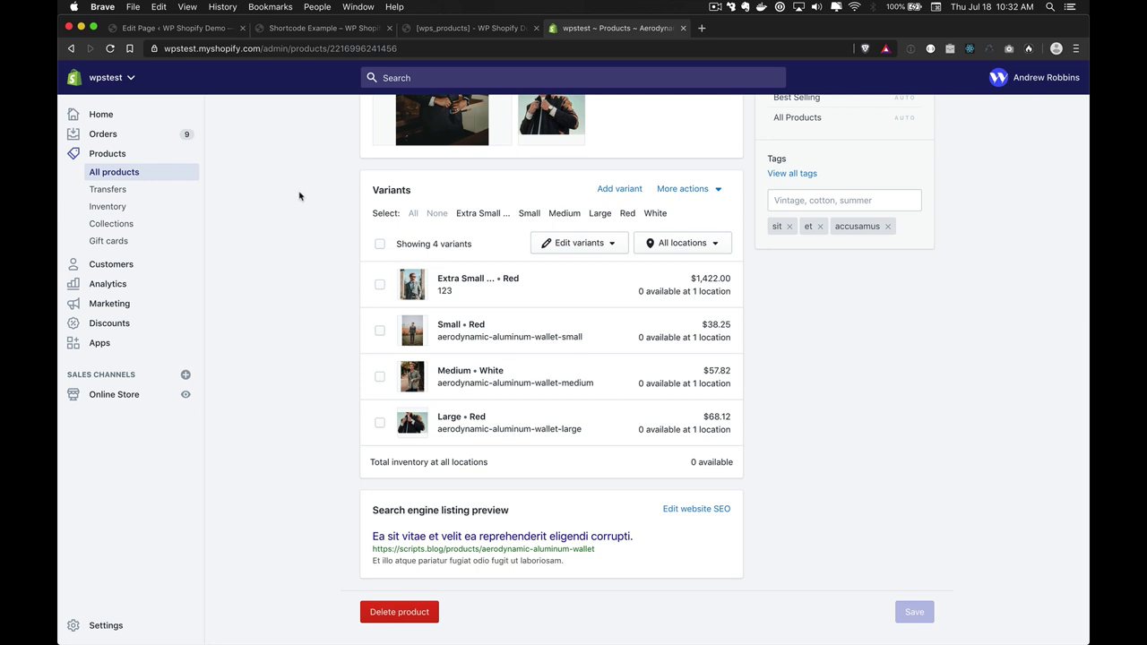
left_click(562, 291)
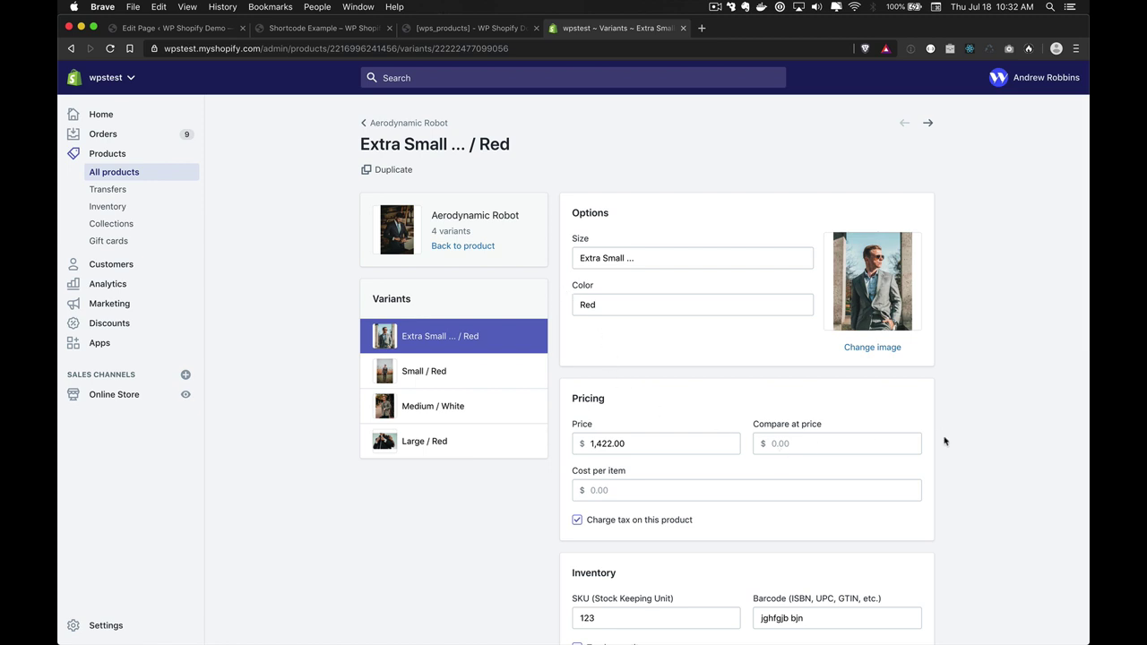
scroll(955, 436, "down", 2)
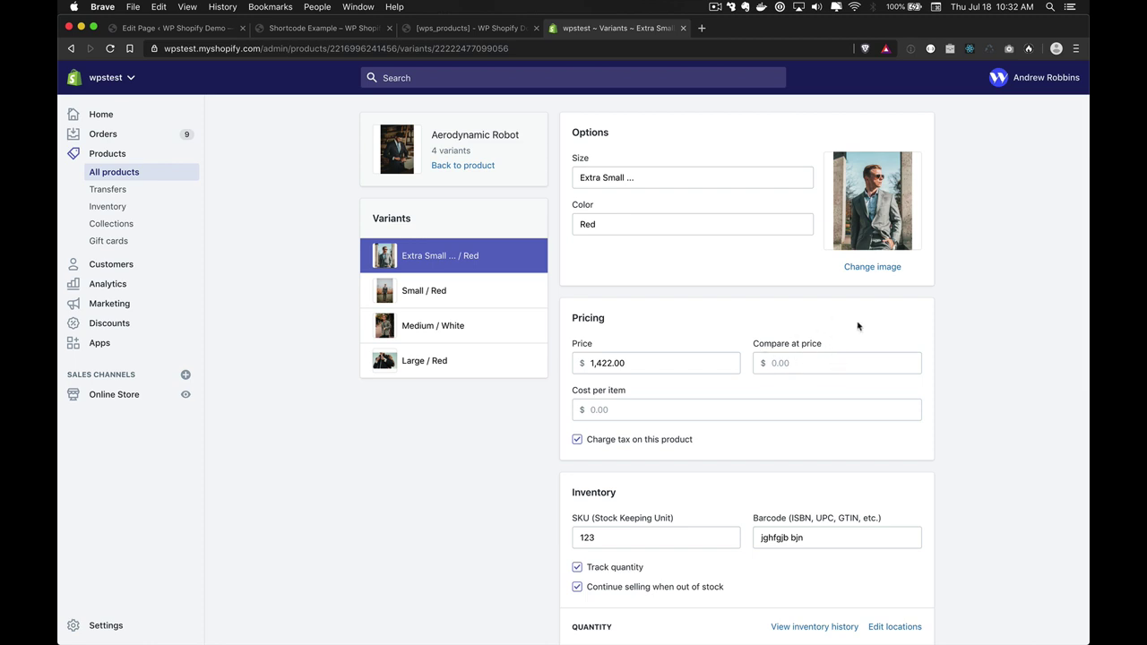
Add show_compare_at="true" after the title attribute in the page's wps_products shortcode and update the page
key("super+1")
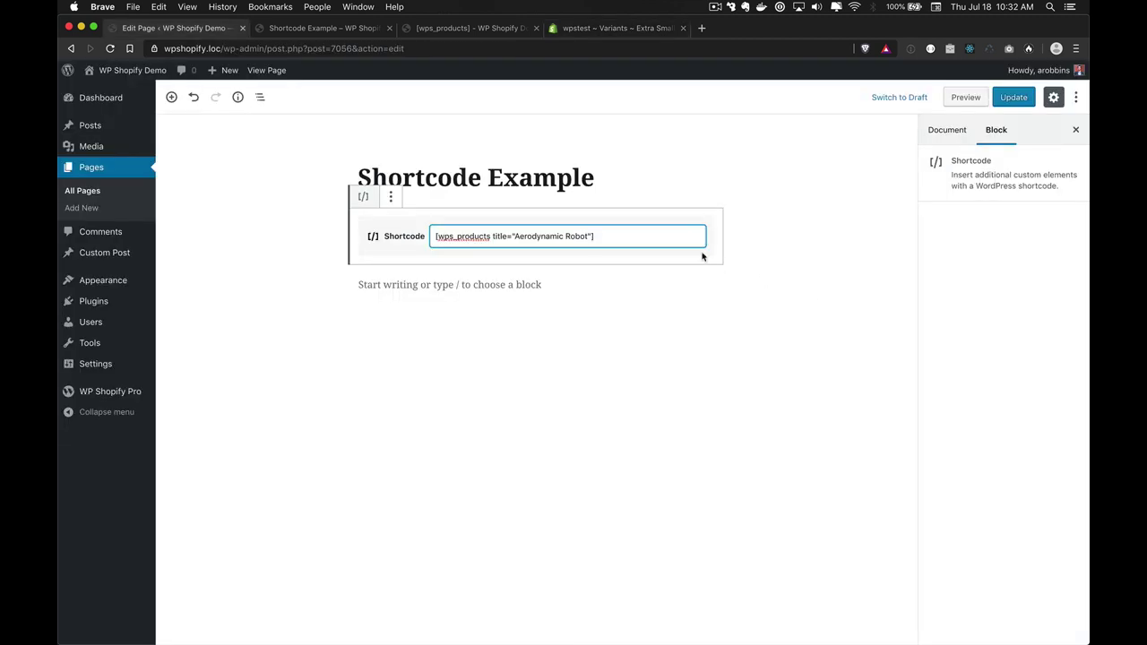
key("Left")
type("show")
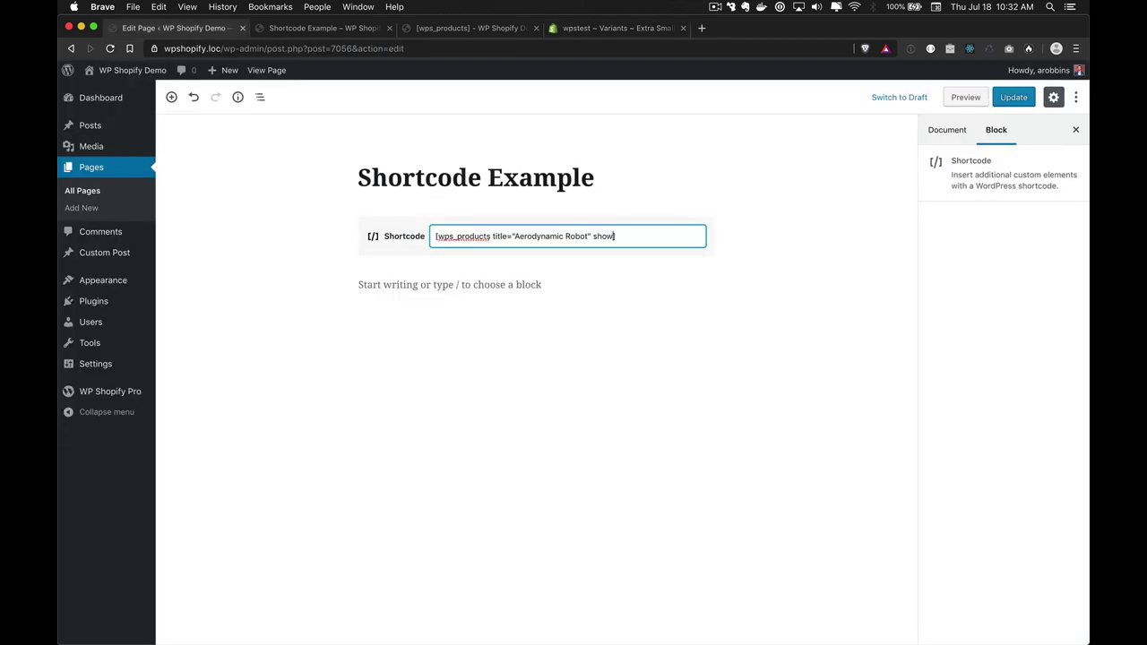
type("_compare_at=\"true\"")
left_click(1011, 98)
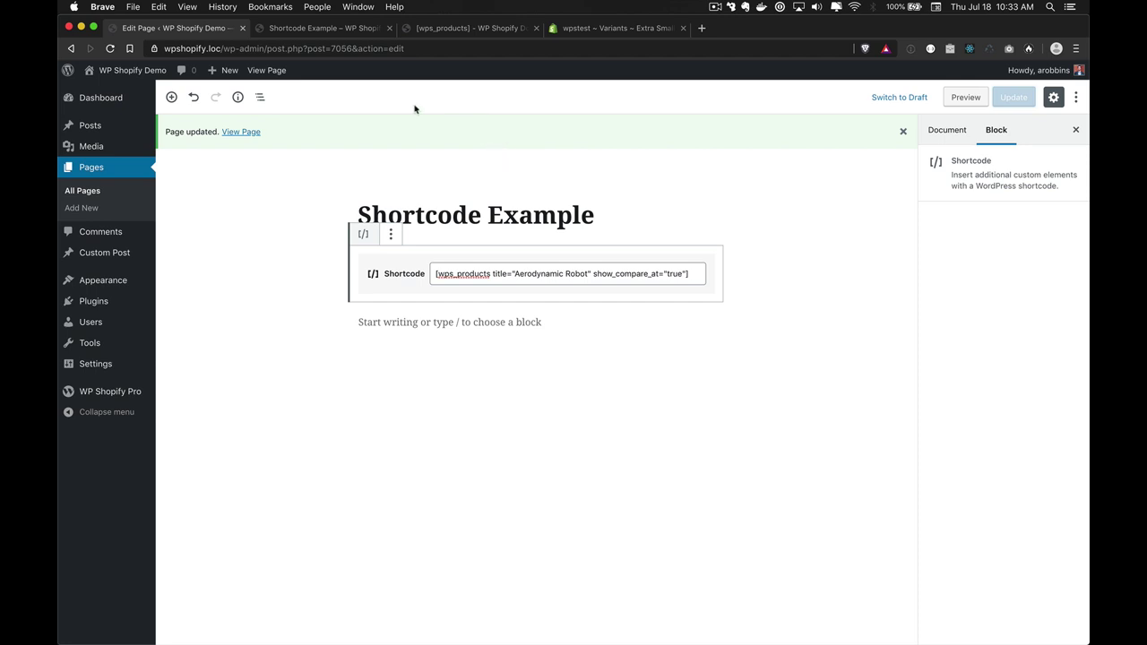
Reload the published Shortcode Example page and examine the struck-through compare at price under Aerodynamic Robot
key("ctrl+Tab")
key("super+r")
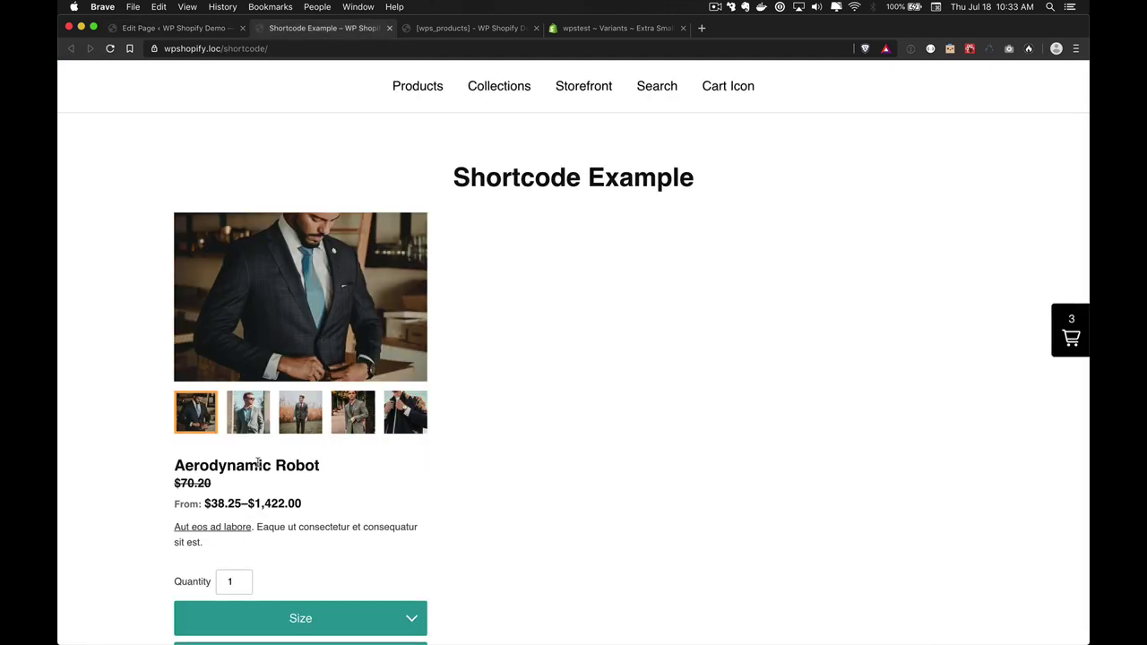
left_click_drag(219, 484, 175, 483)
left_click(272, 479)
scroll(272, 479, "down", 4)
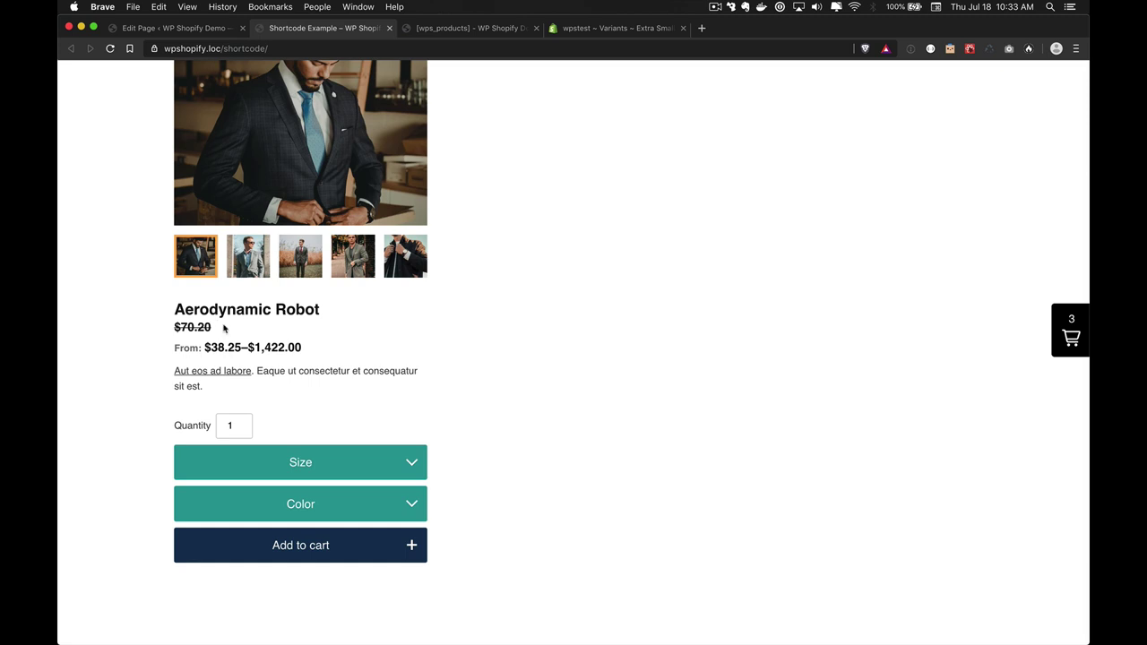
left_click_drag(215, 329, 174, 330)
left_click(183, 328)
left_click_drag(209, 327, 170, 329)
left_click(201, 328)
left_click_drag(222, 333, 172, 329)
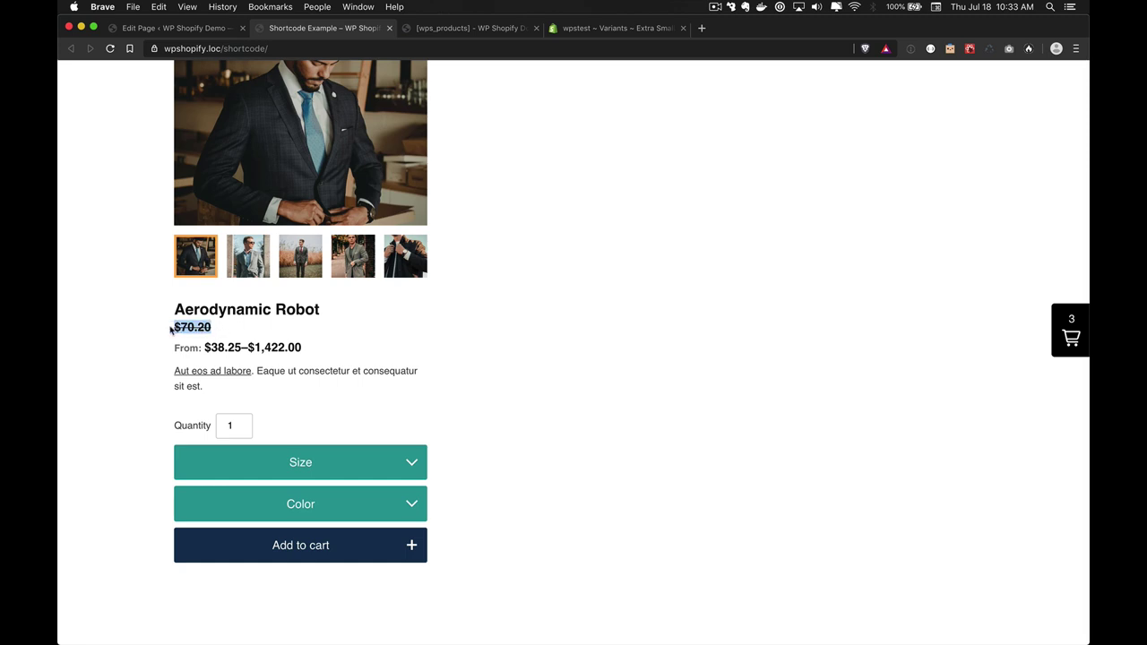
left_click(221, 329)
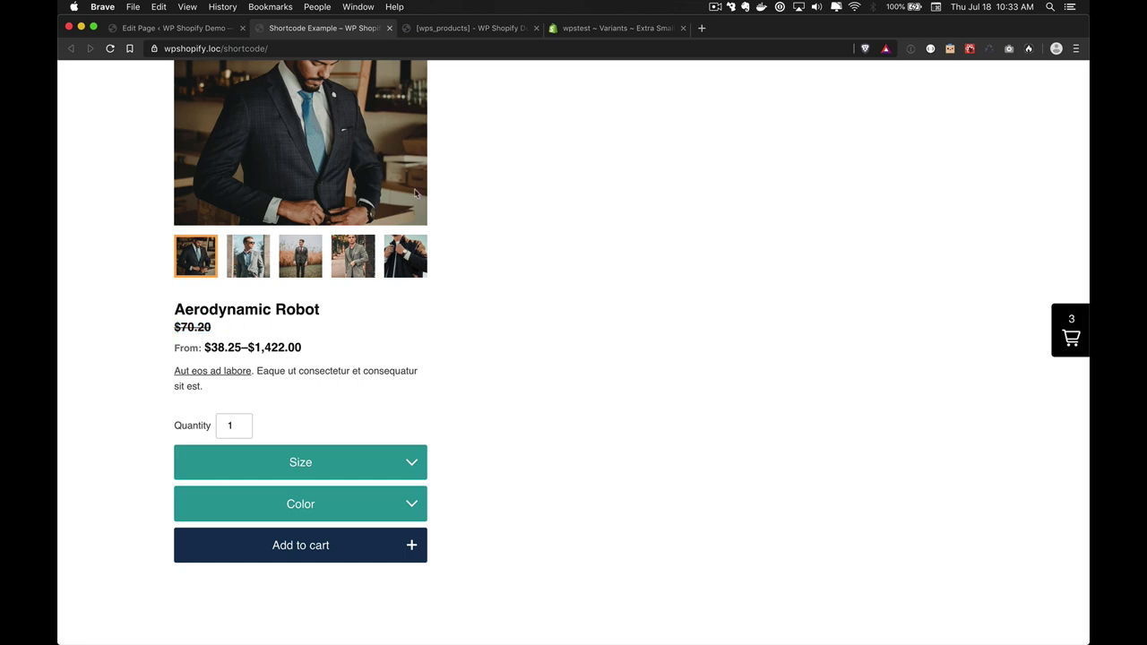
Inspect the compare at price of each Aerodynamic Robot variant in Shopify and compare it with the published page
left_click(628, 29)
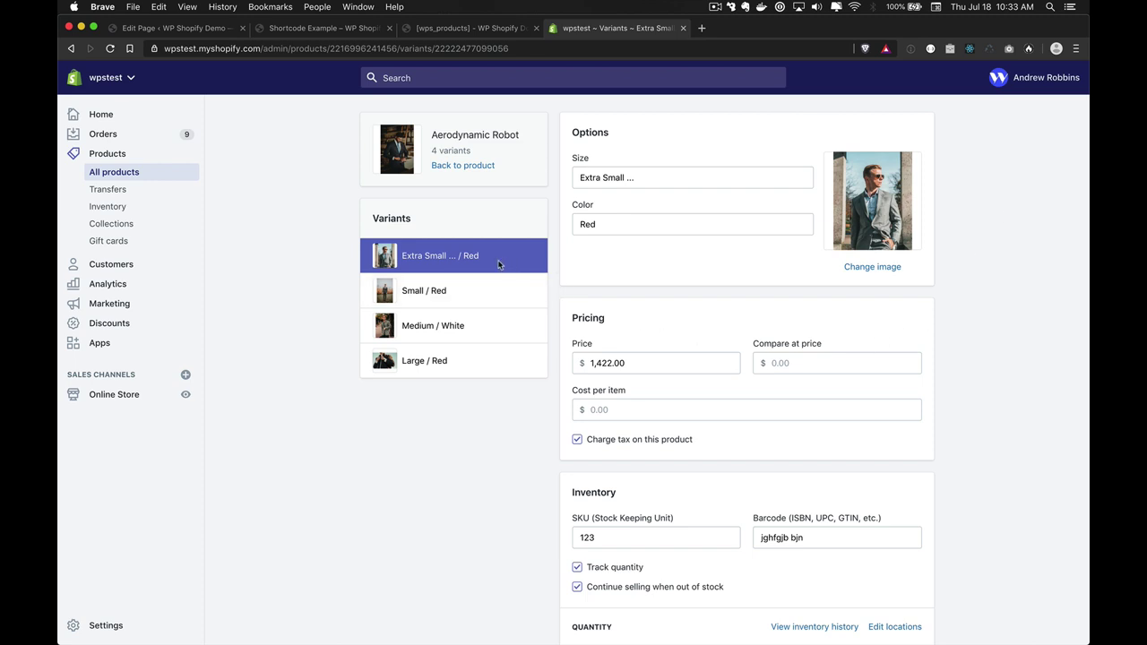
left_click(806, 358)
left_click(476, 301)
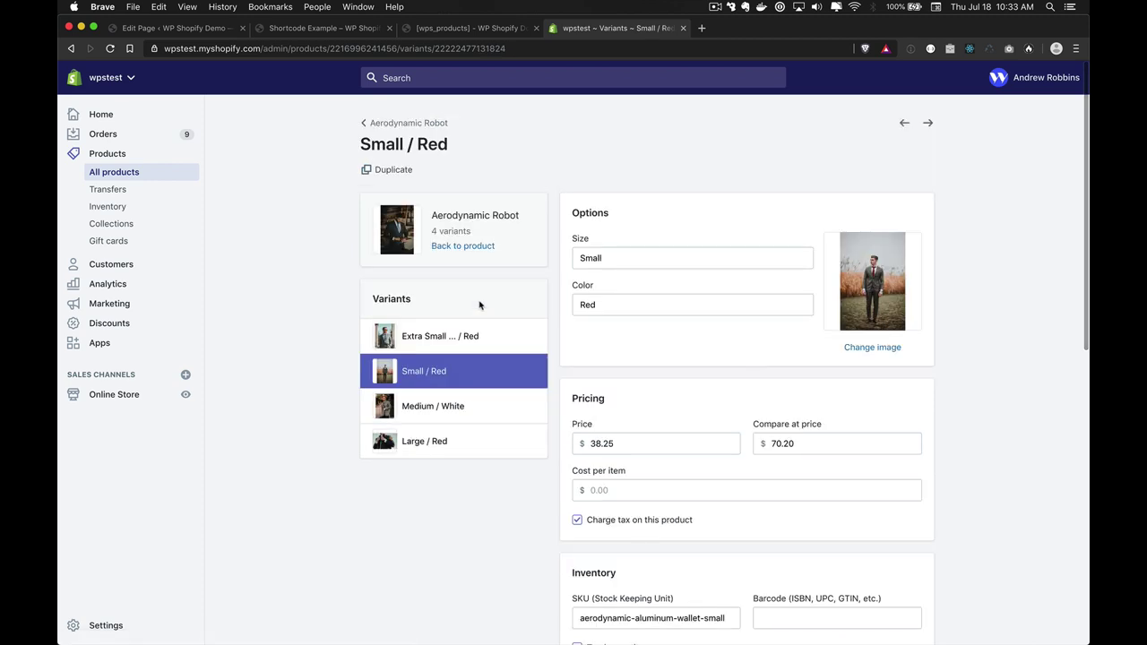
left_click(824, 445)
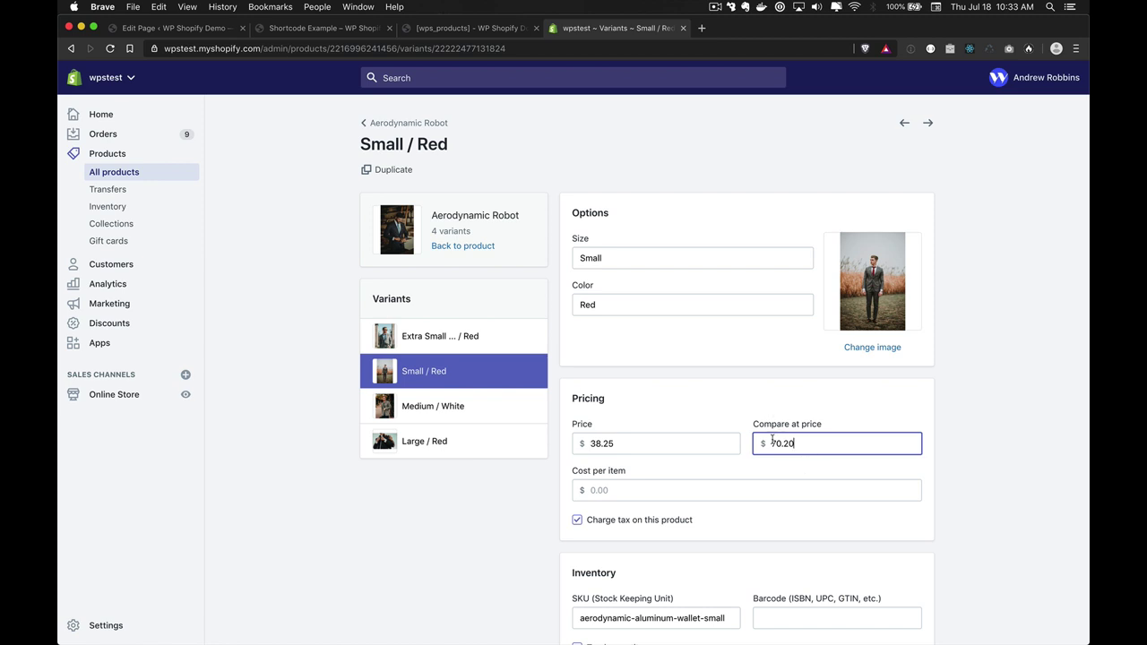
left_click(434, 408)
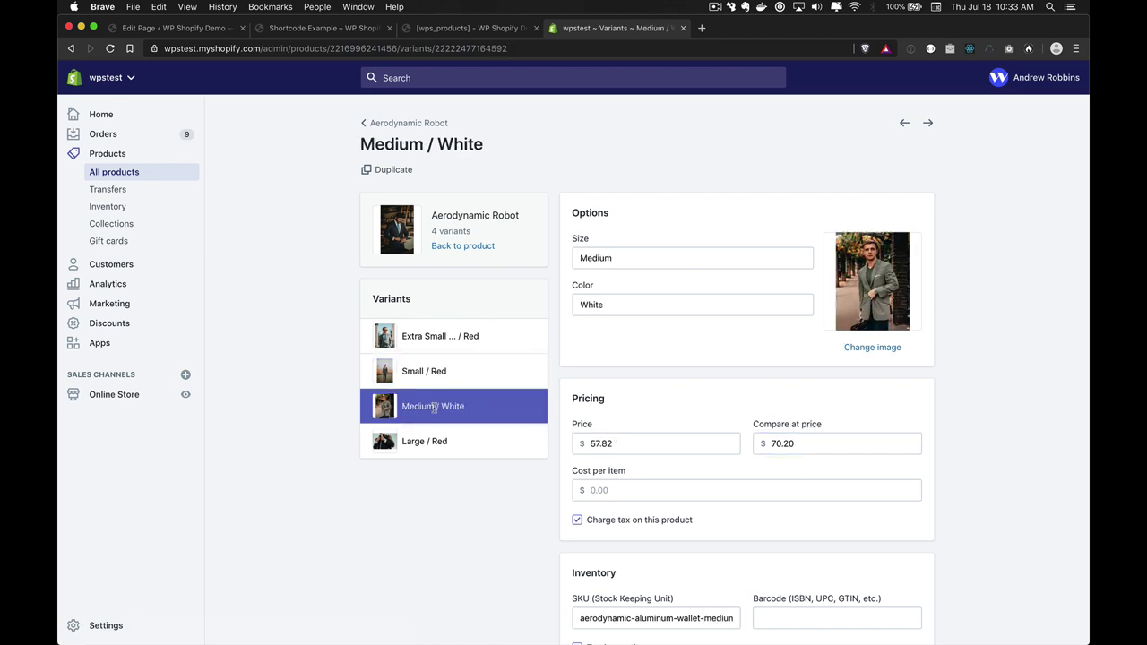
left_click(803, 444)
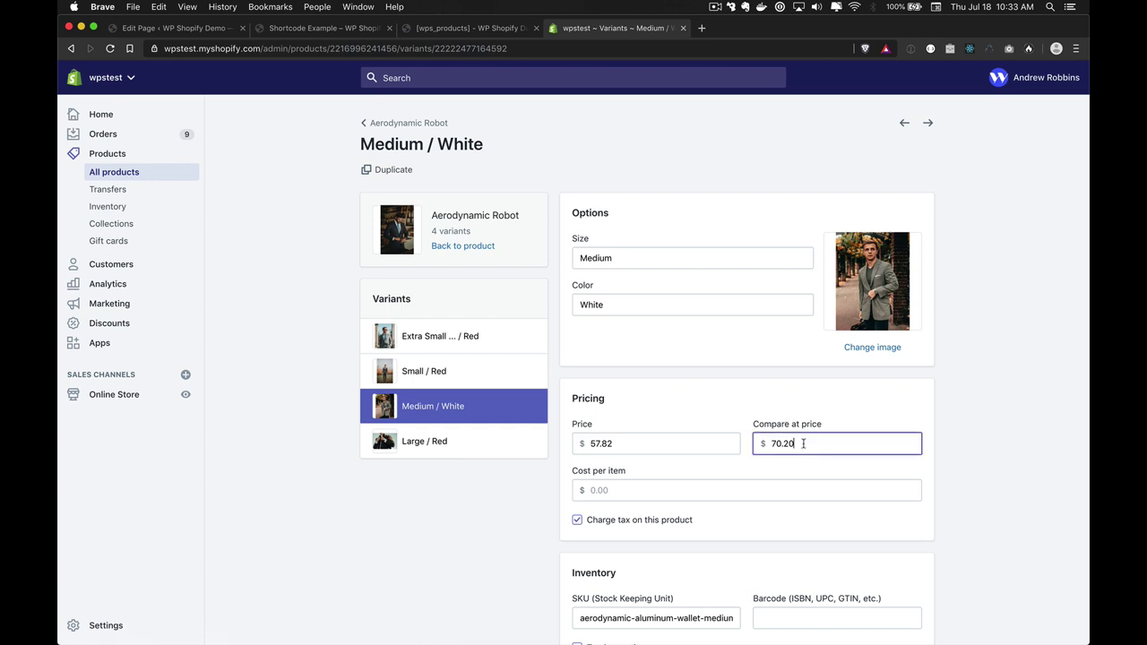
left_click(468, 441)
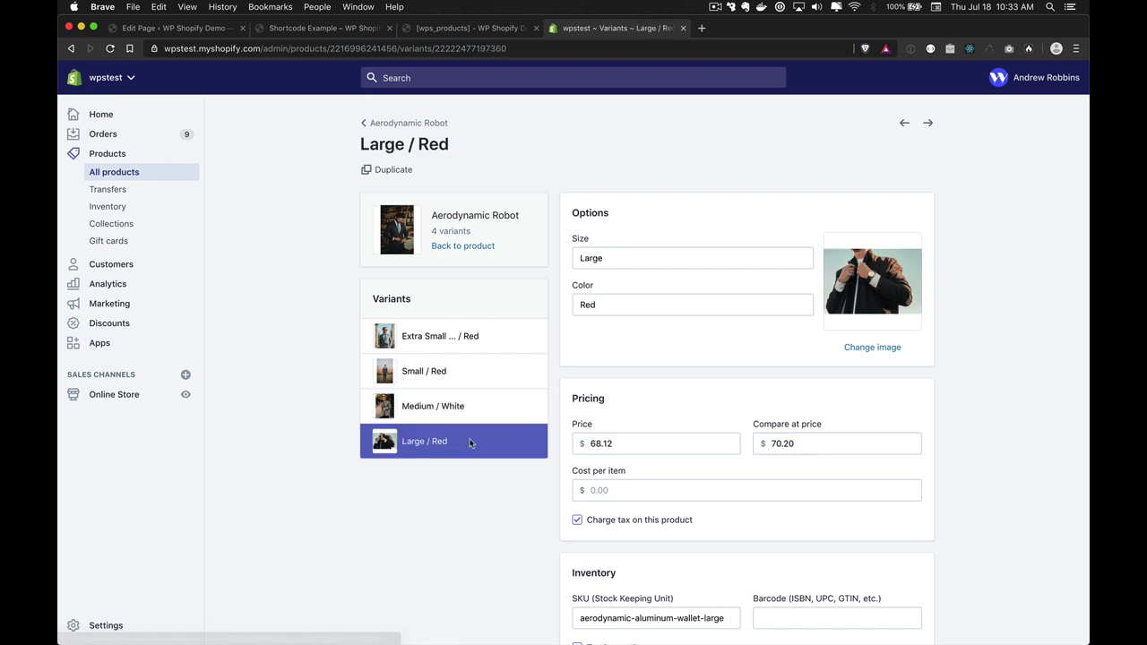
left_click(824, 443)
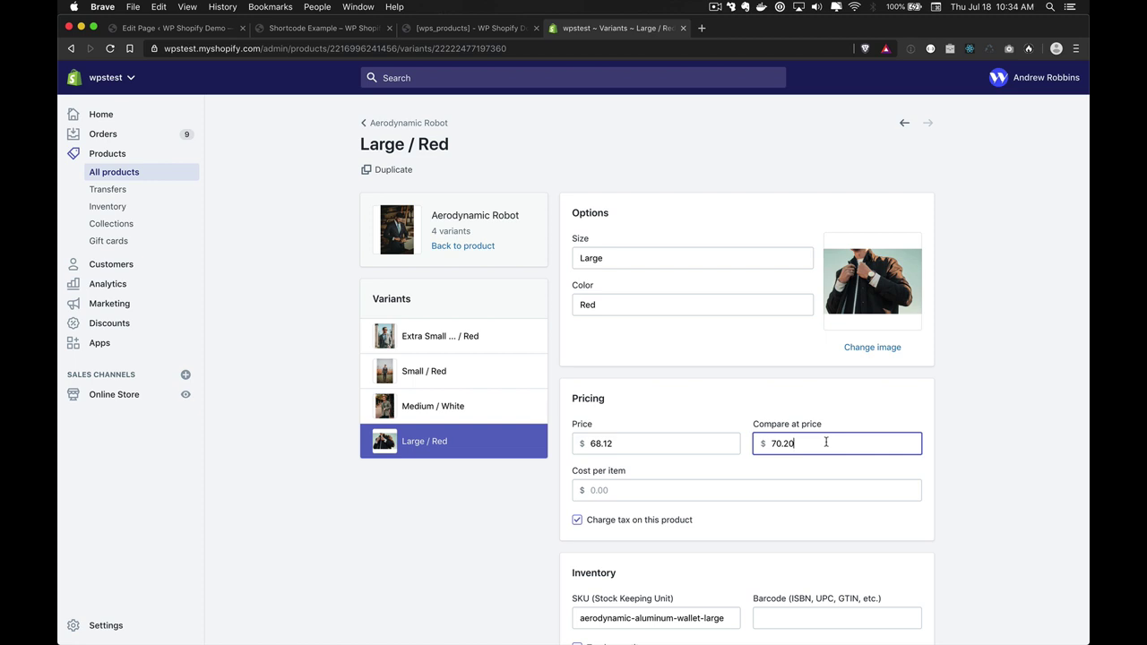
key("super+2")
left_click_drag(174, 327, 236, 328)
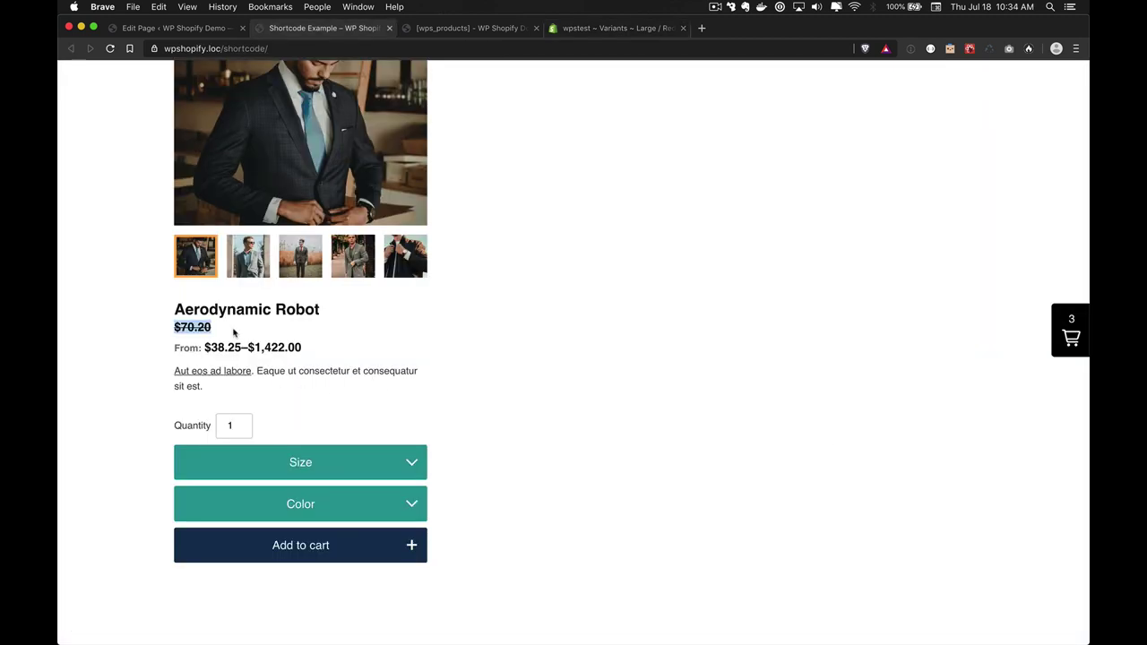
Set the Large / Red variant's compare at price to 170.20 in Shopify and save the variant
left_click(595, 29)
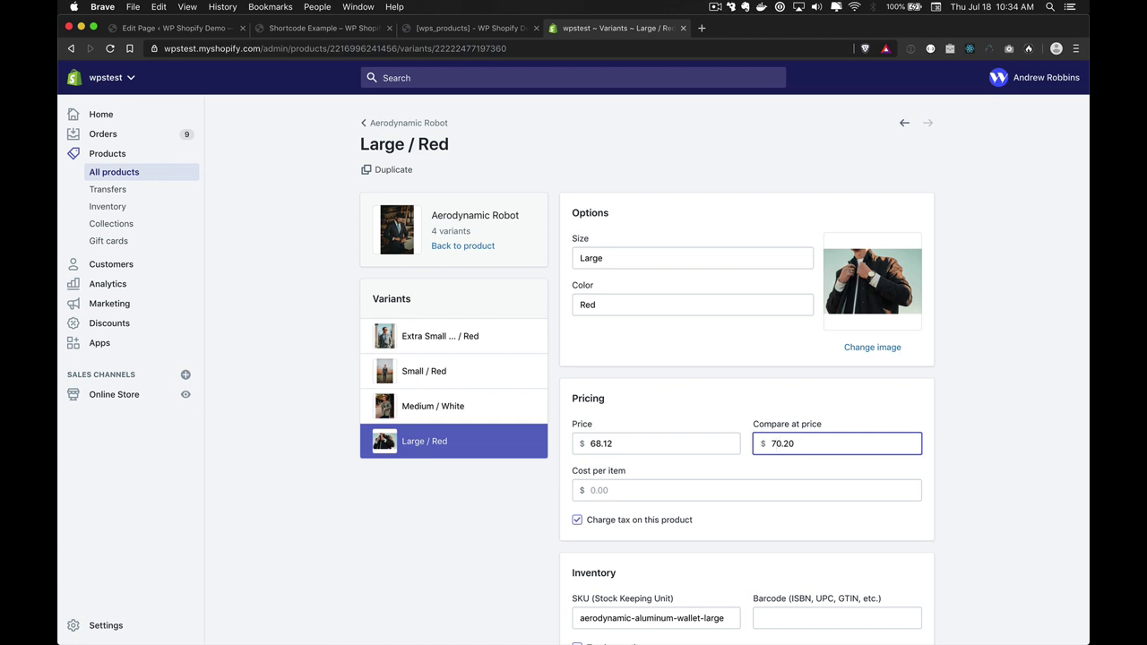
type("1")
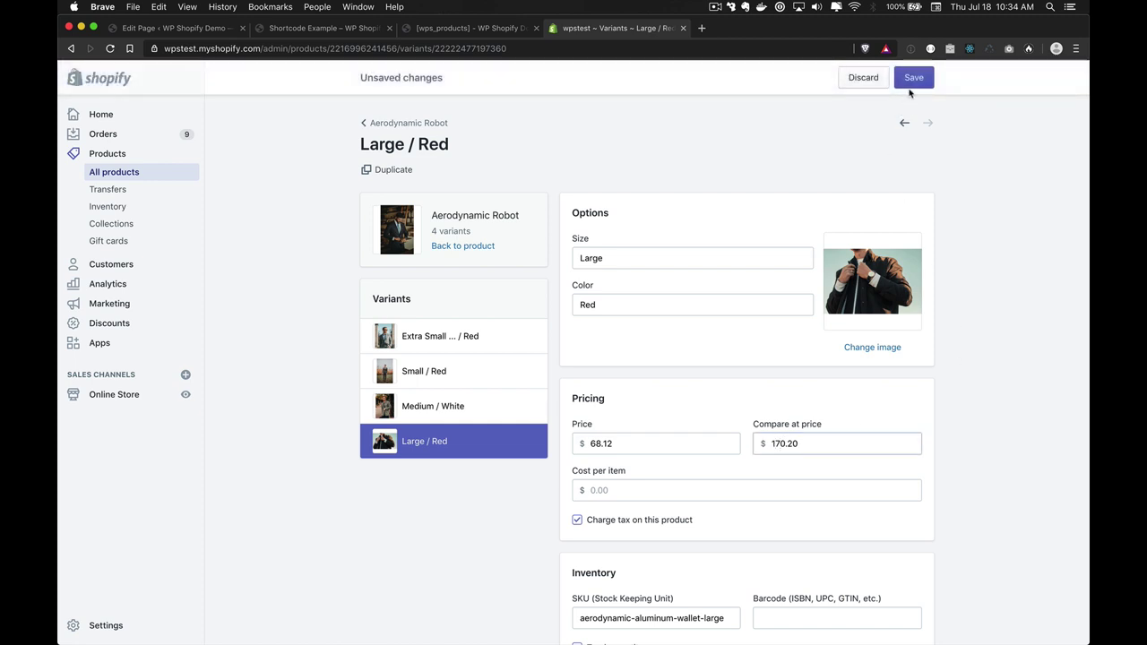
left_click(912, 80)
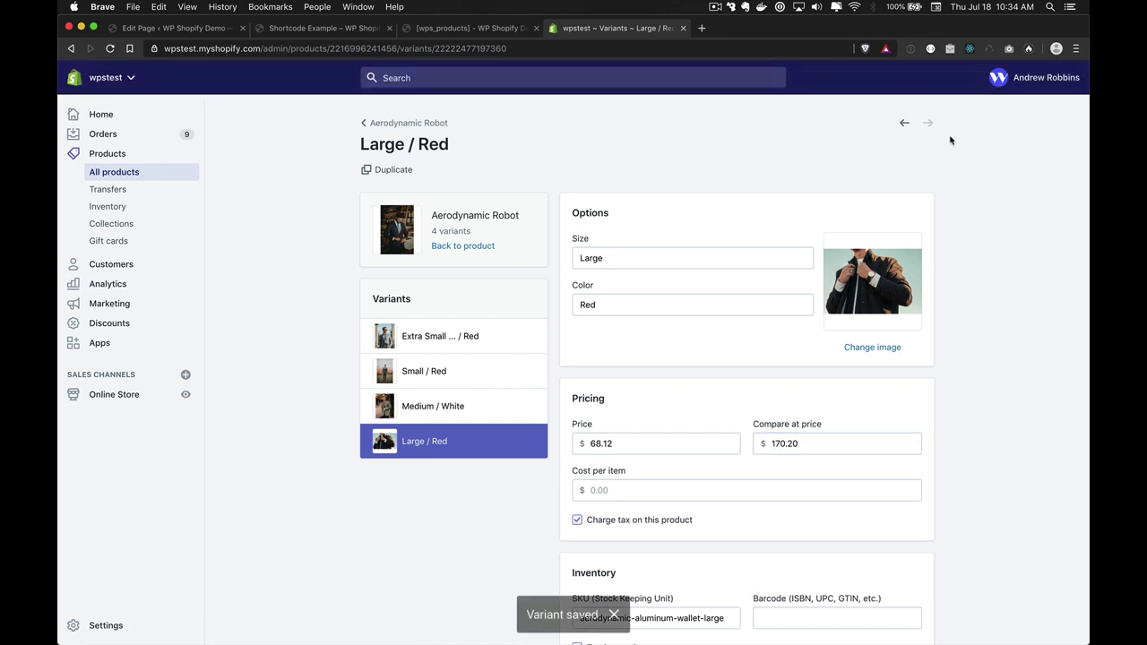
Reload the published Shortcode Example page and check the compare at price range under Aerodynamic Robot
key("super+2")
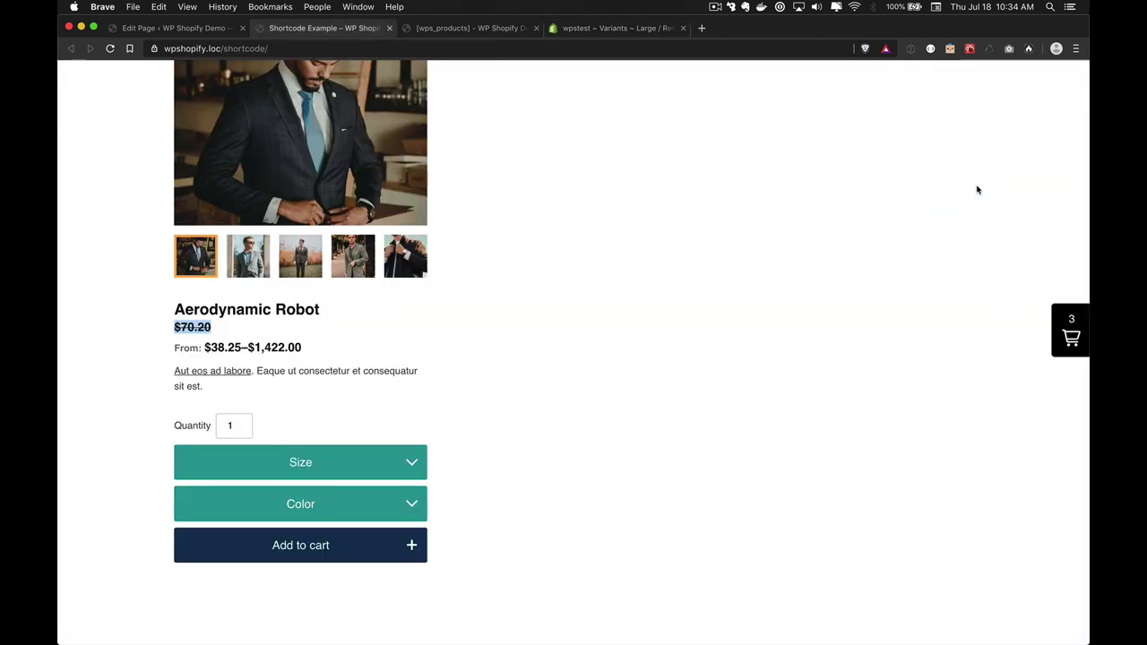
key("super+r")
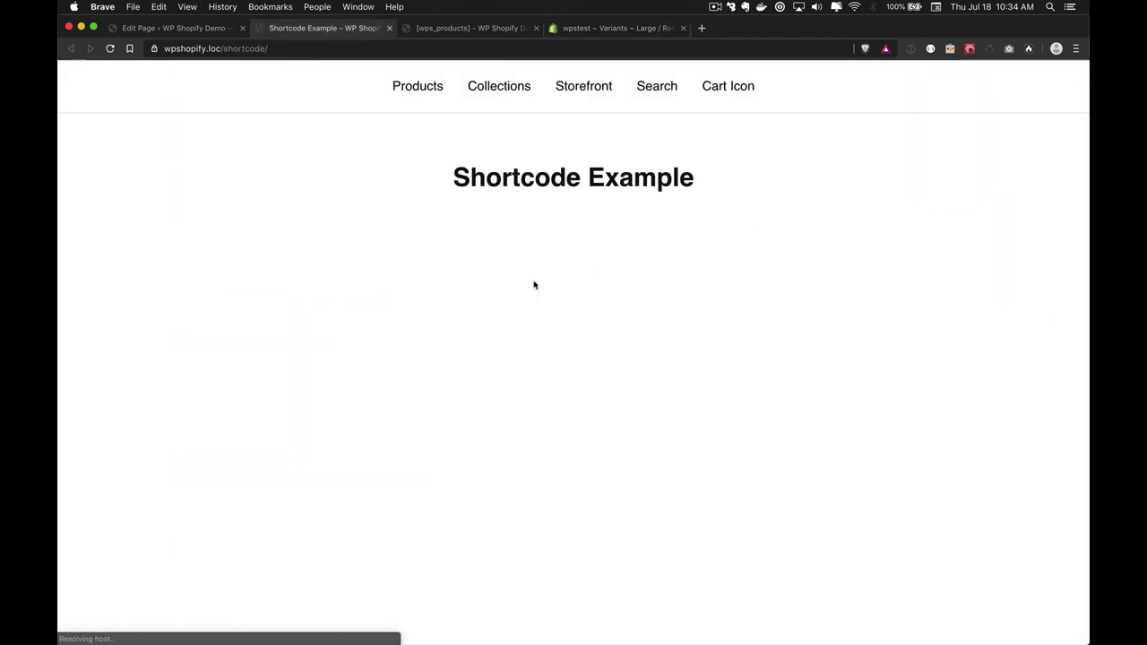
scroll(471, 388, "down", 3)
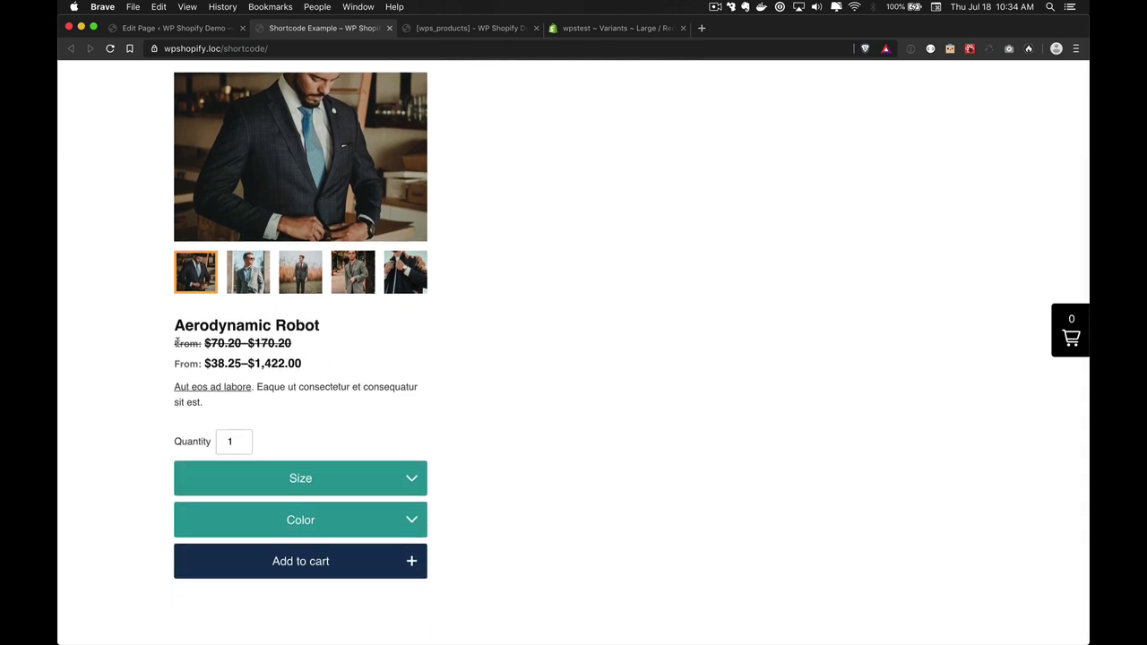
left_click_drag(176, 344, 299, 341)
left_click(310, 350)
left_click_drag(294, 344, 207, 343)
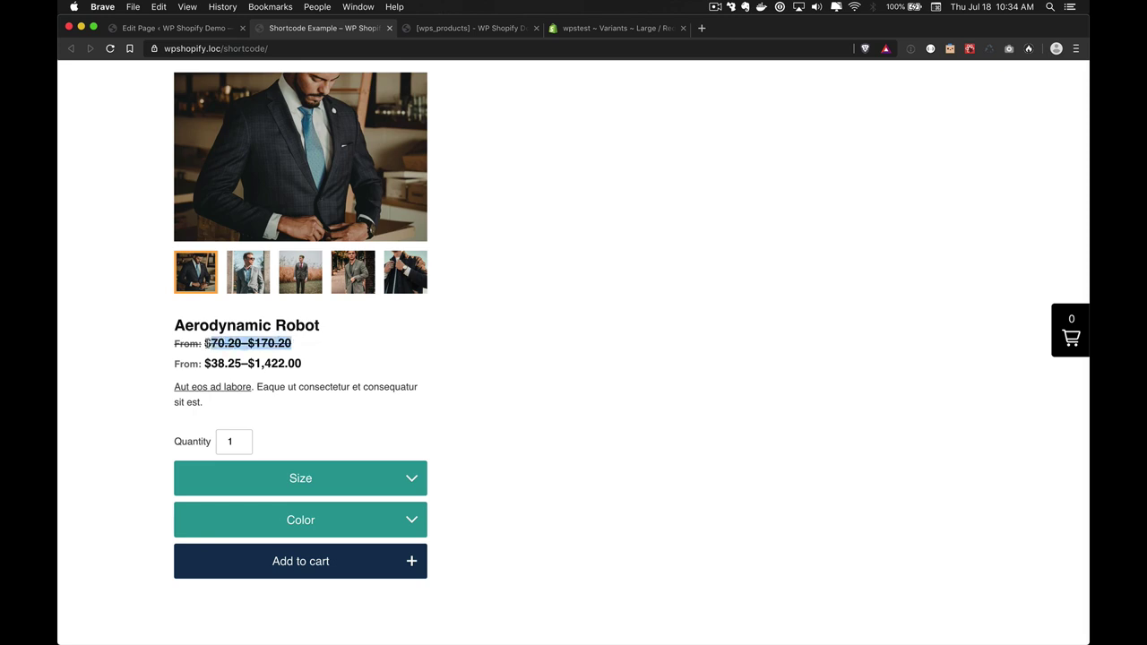
Compare the struck-through price range under Aerodynamic Robot with the Large / Red variant's compare at price in Shopify
left_click(302, 339)
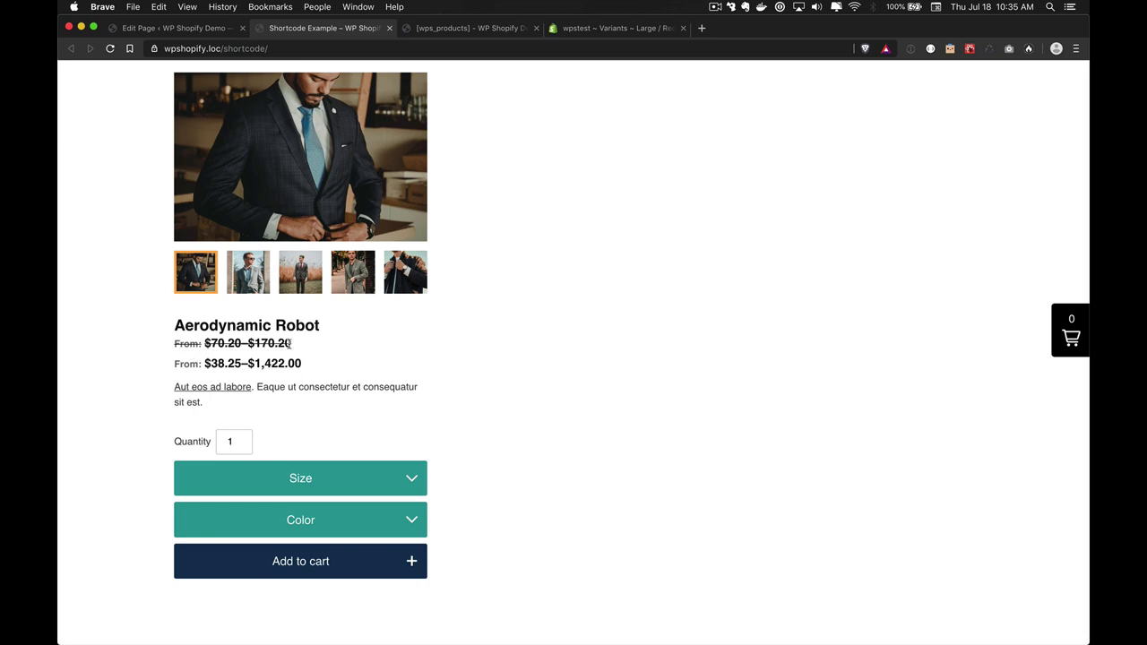
left_click_drag(290, 343, 181, 344)
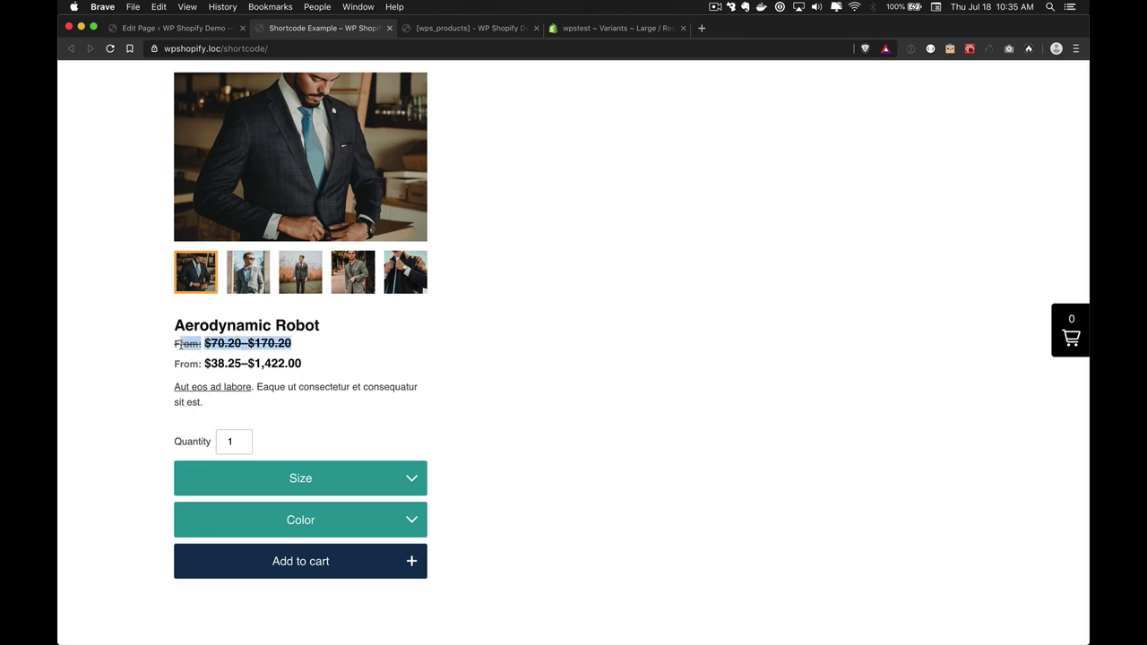
scroll(335, 358, "up", 1)
left_click(448, 218)
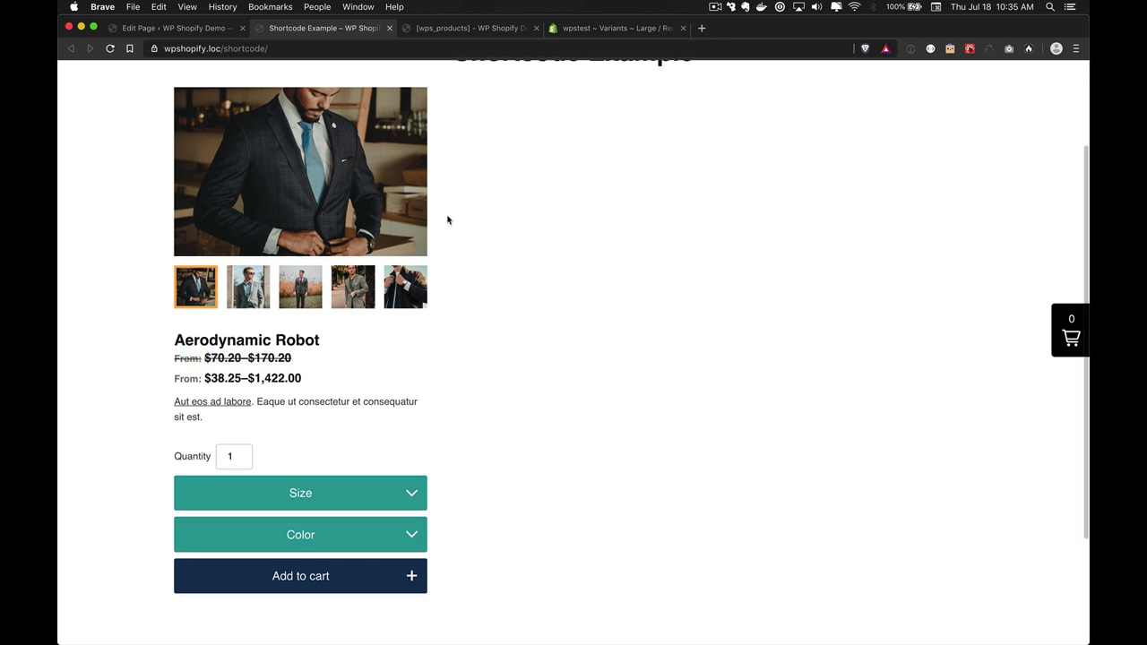
left_click(619, 28)
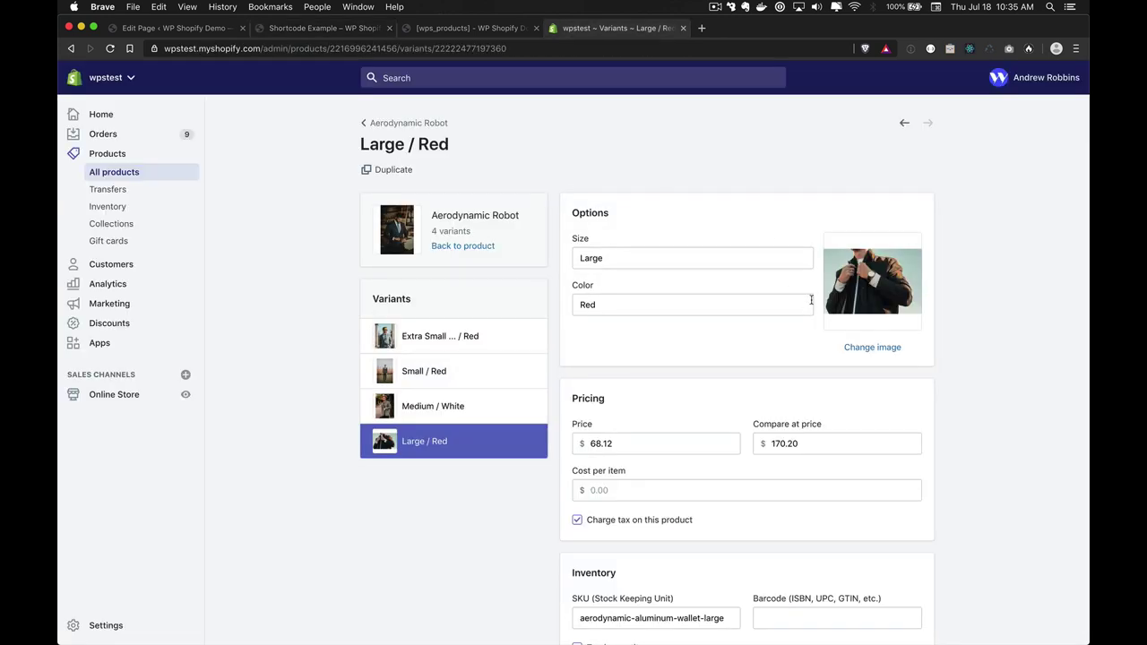
left_click(827, 441)
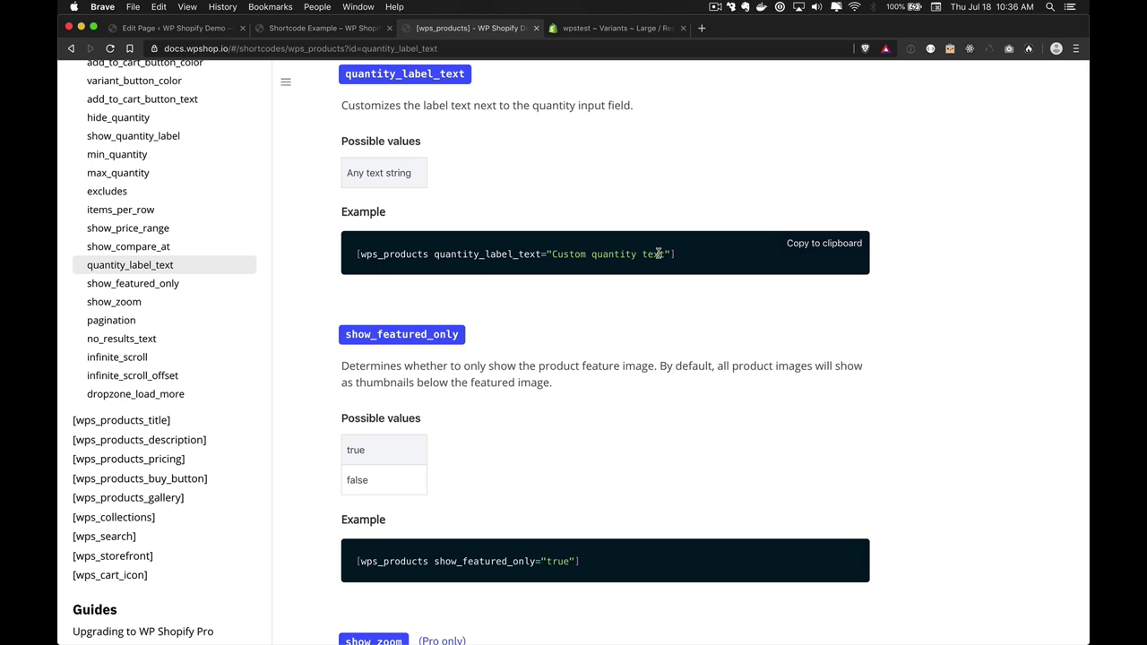
Copy the quantity_label_text example from the documentation onto a new line below the Aerodynamic Robot shortcode in the WordPress page editor
left_click(840, 243)
key("super+1")
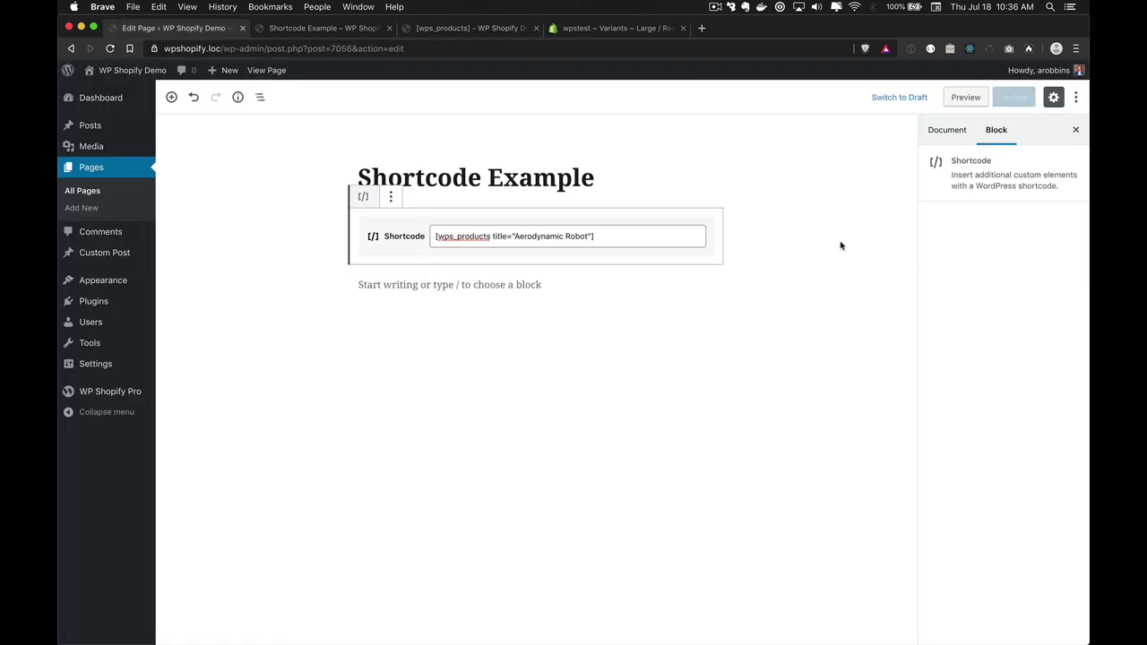
left_click(665, 233)
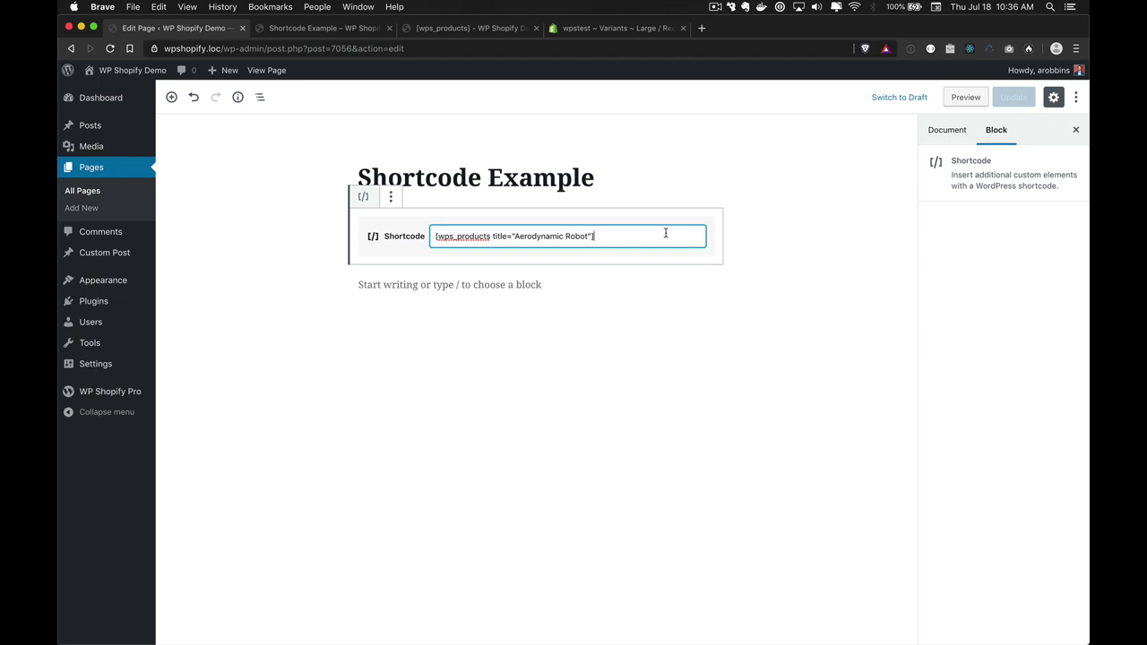
key("Return")
key("super+v")
key("BackSpace")
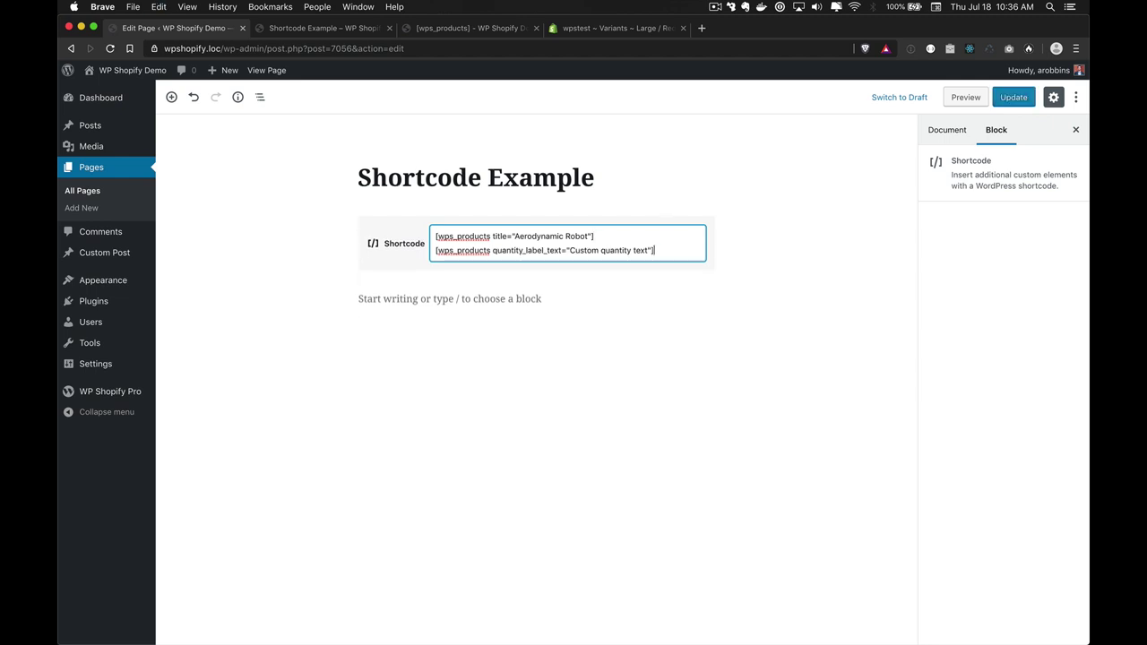
Move quantity_label_text="Custom quantity text" into the Aerodynamic Robot shortcode, delete the leftover example line and update the page
key("shift+super+Left")
key("shift+alt+Right")
key("shift+alt+Right")
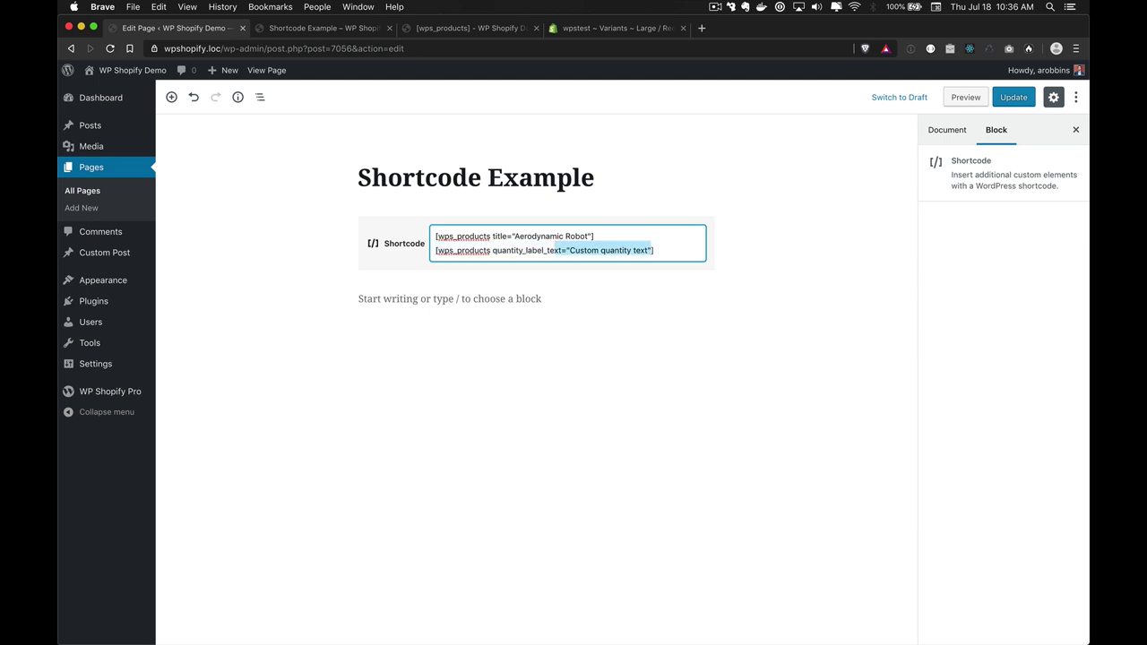
key("shift+alt+Left")
key("BackSpace")
key("shift+super+Left")
key("BackSpace")
key("BackSpace")
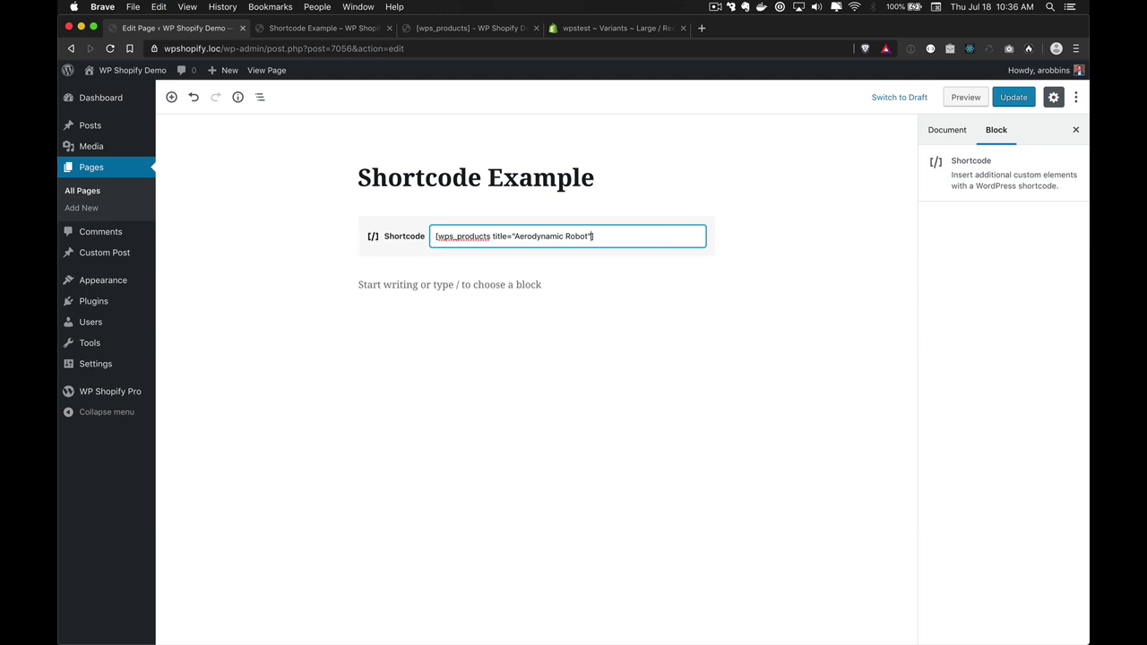
key("super+v")
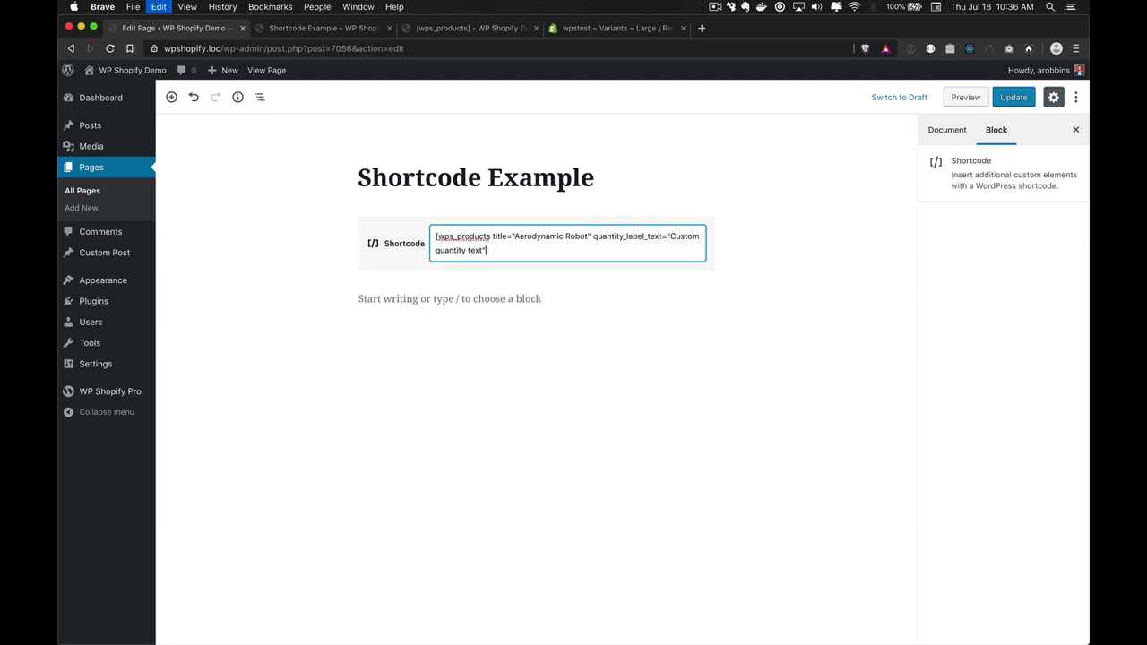
left_click(1016, 98)
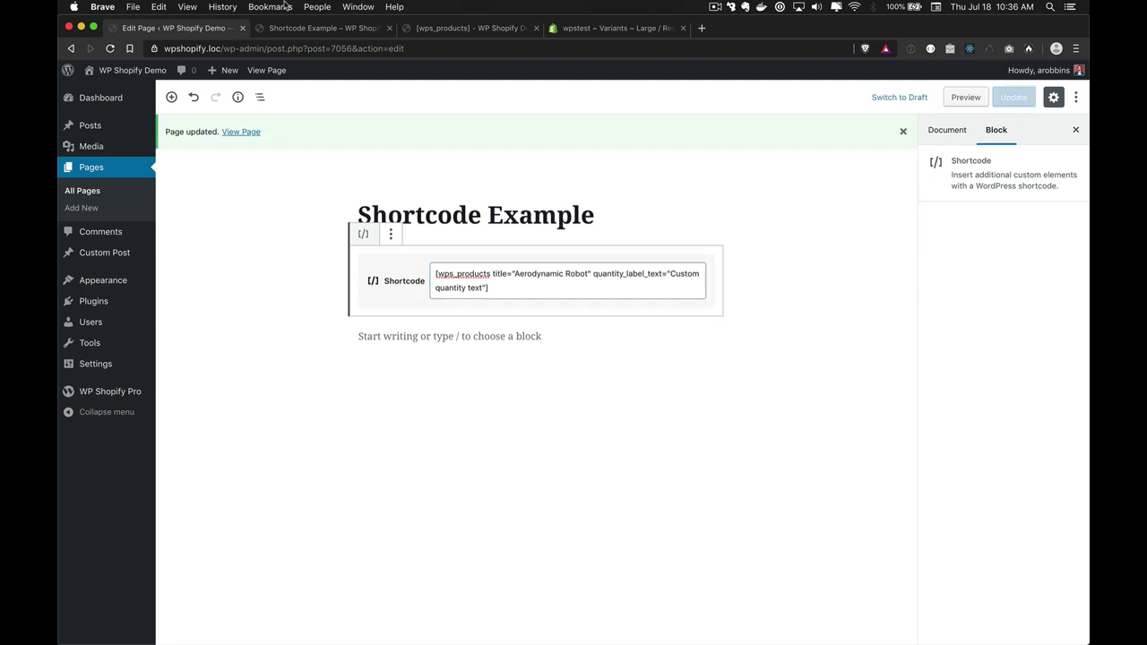
Reload the published Shortcode Example page and check the label beside the quantity field
left_click(289, 28)
key("super+r")
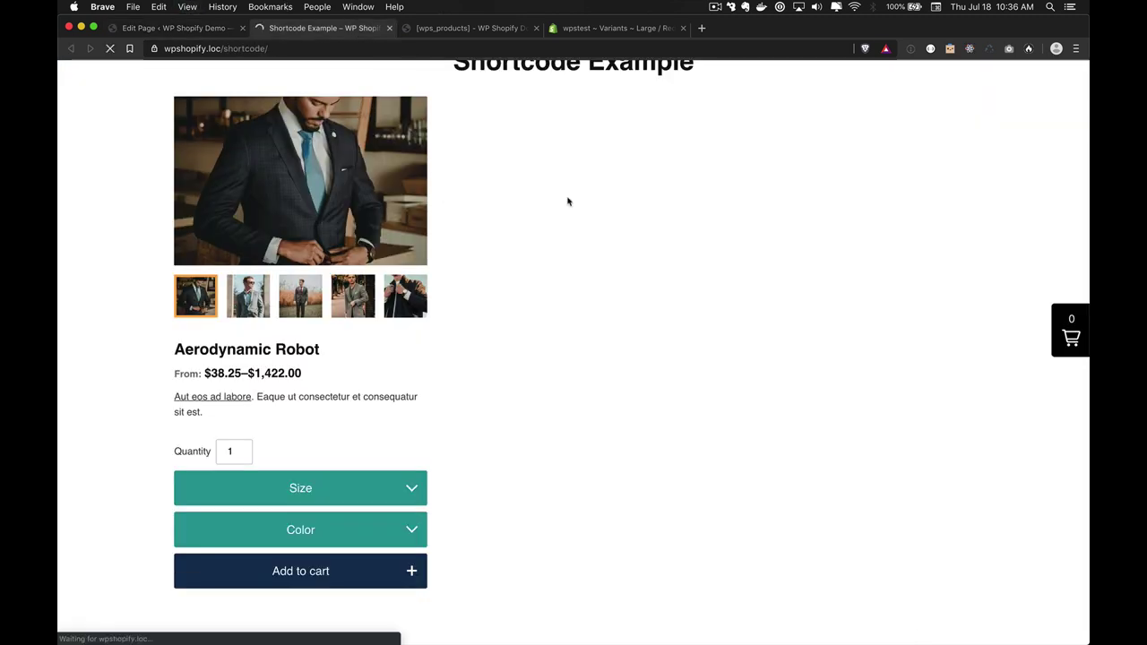
scroll(264, 415, "down", 3)
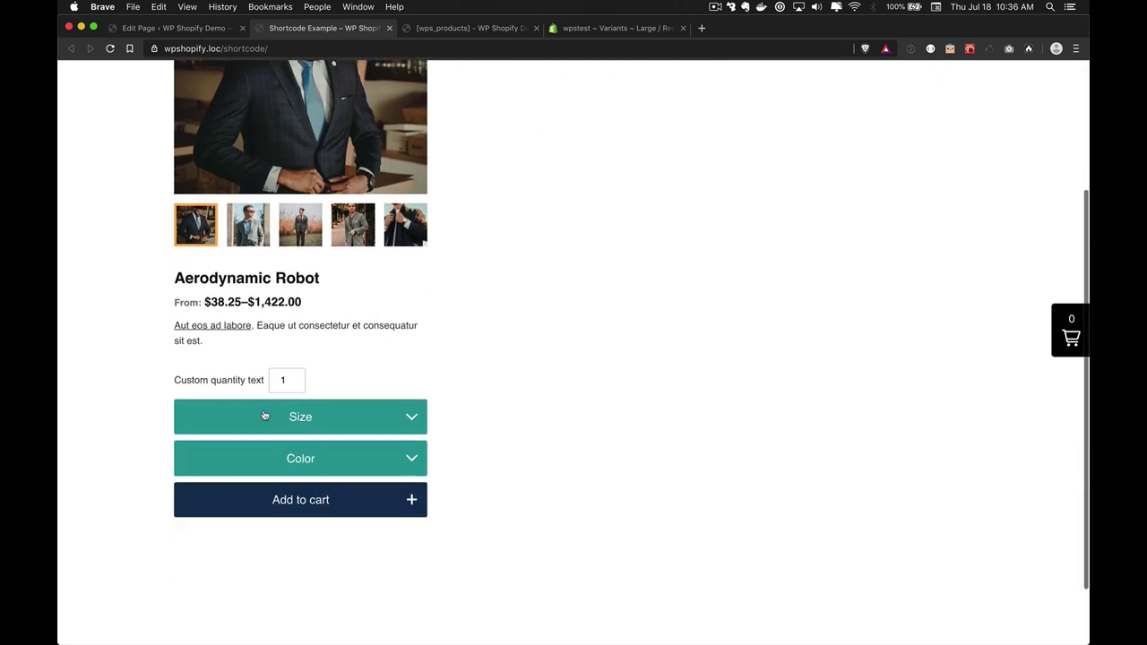
left_click_drag(174, 377, 263, 377)
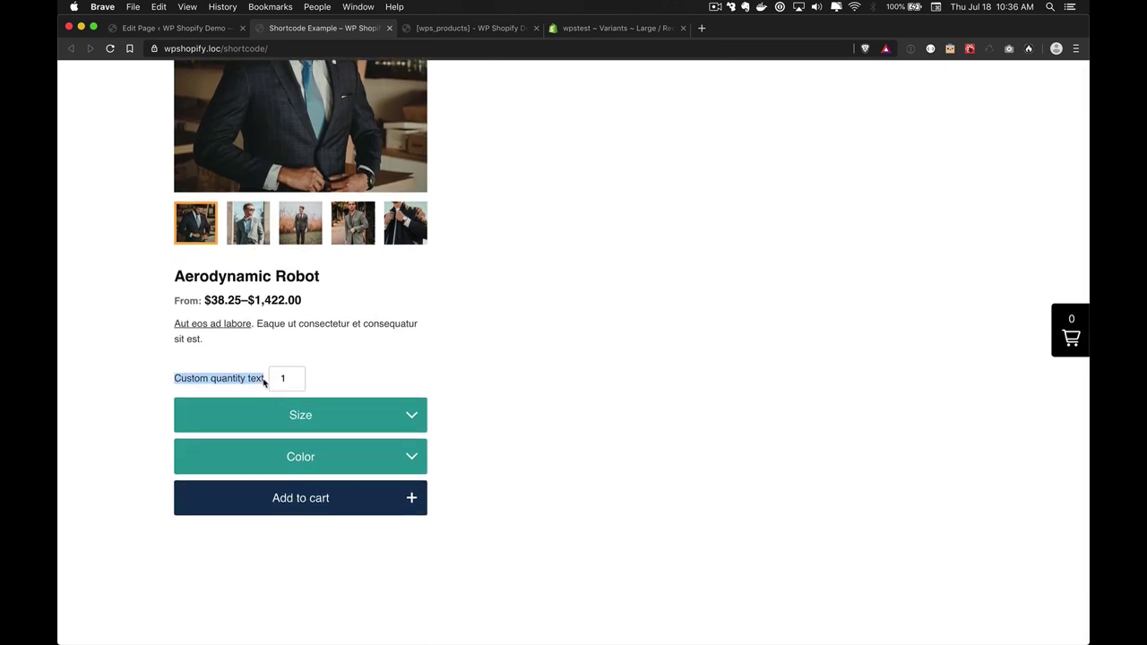
left_click(339, 377)
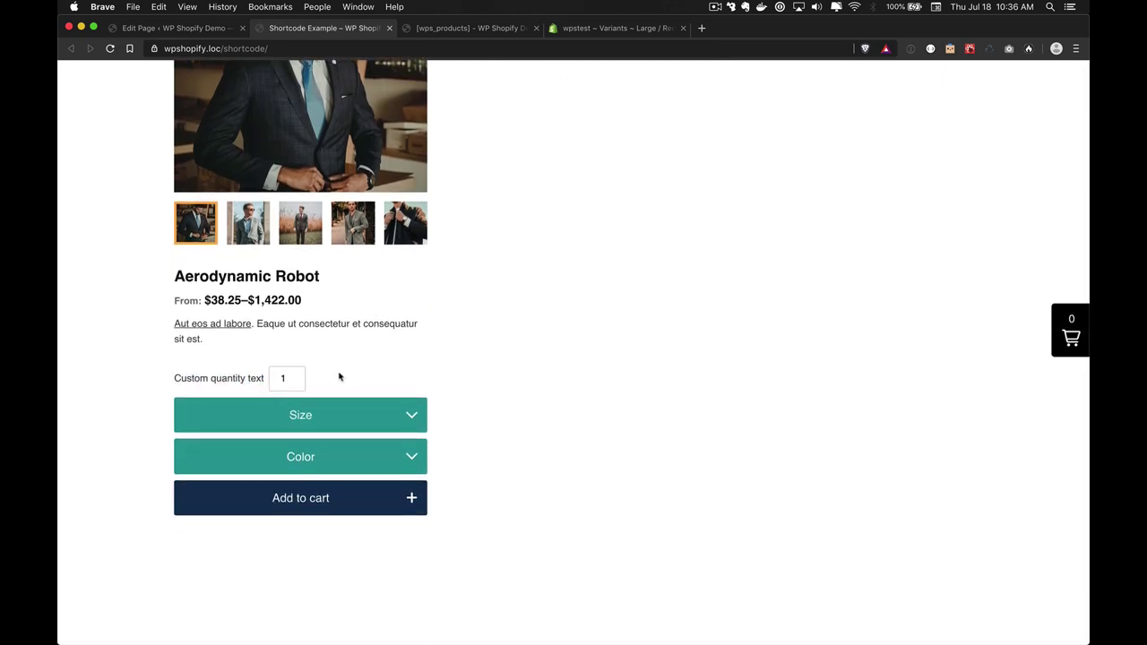
Empty the quantity_label_text value in the page's shortcode and update the page
key("super+shift+bracketleft")
left_click(670, 272)
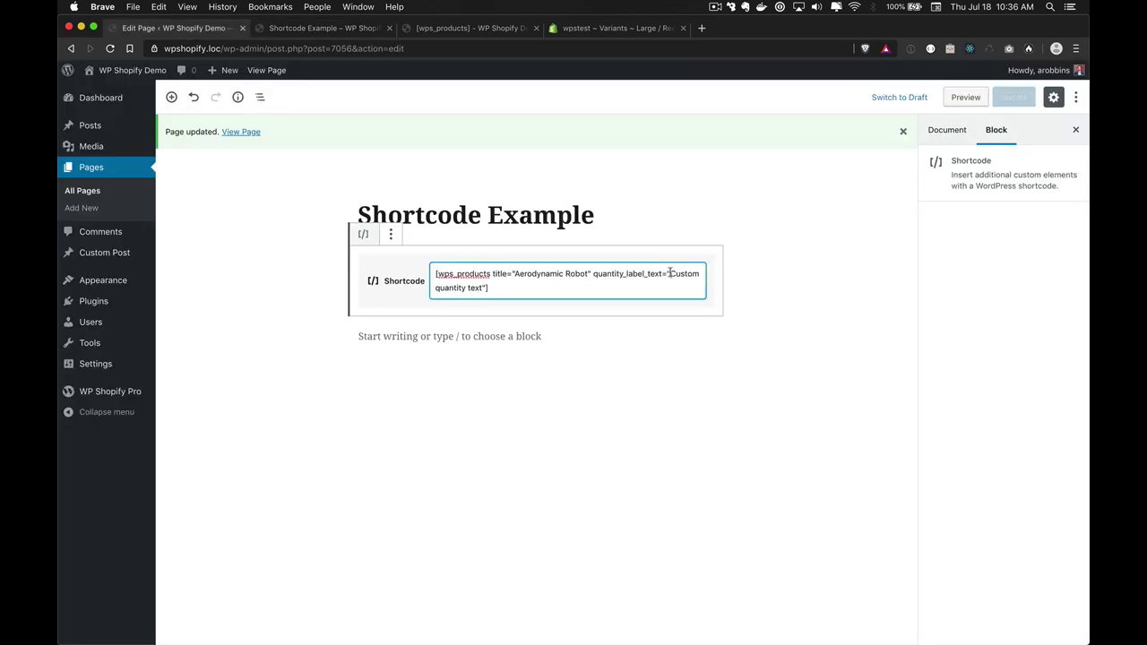
left_click_drag(669, 272, 484, 287)
key("BackSpace")
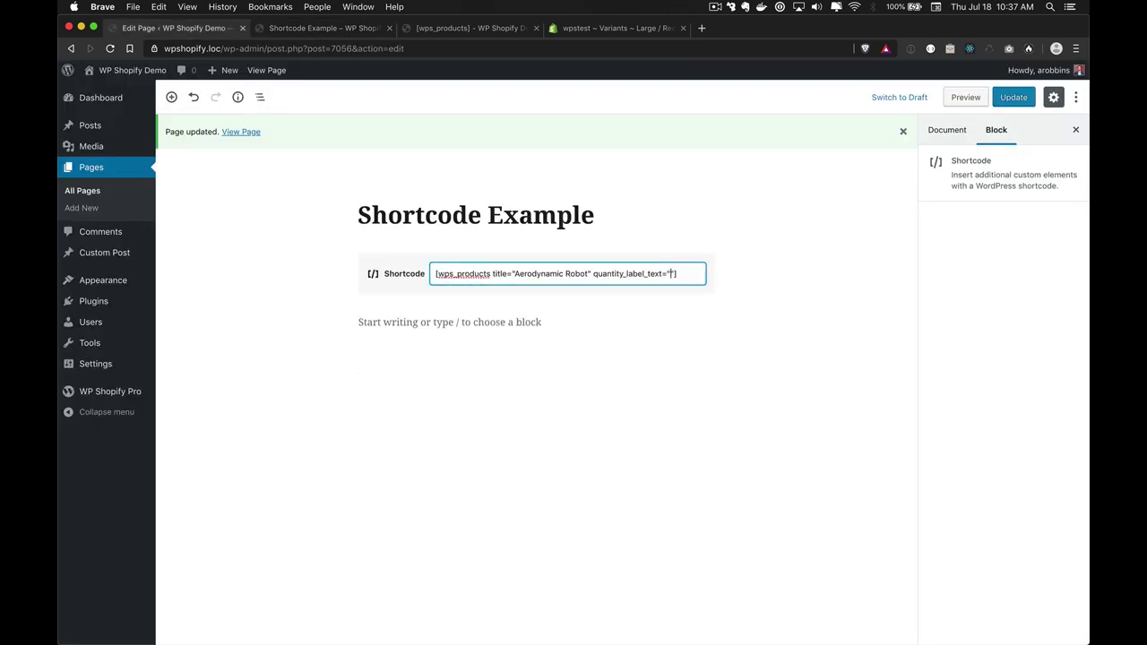
left_click(1030, 99)
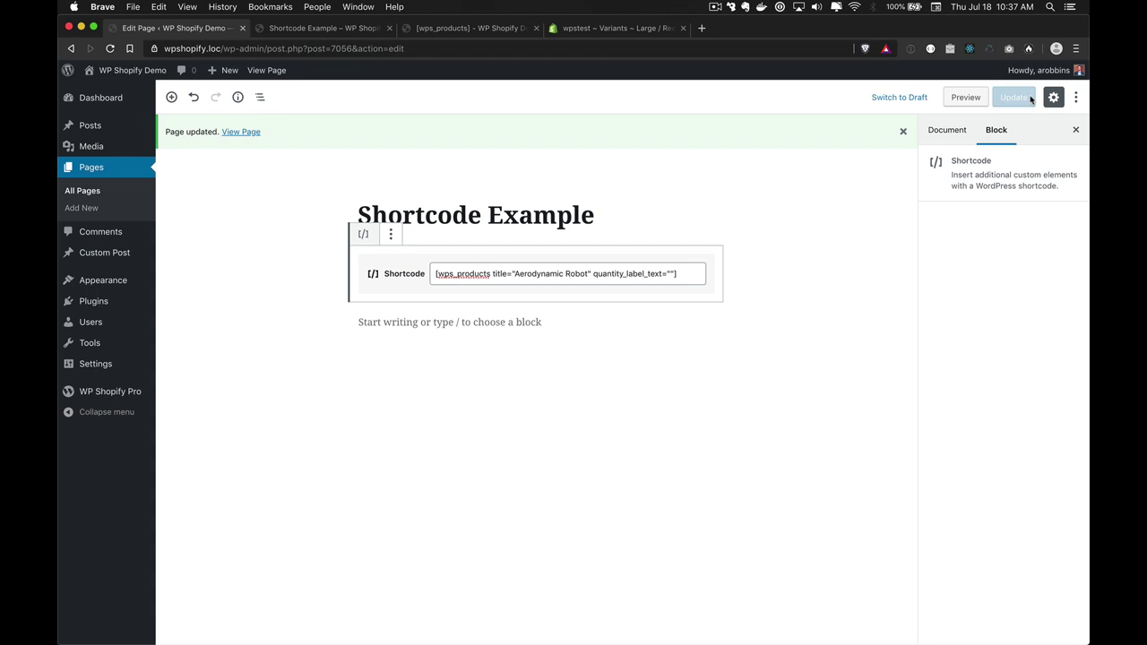
Reload the published page and check which quantity label an empty quantity_label_text value gives
key("super+shift+bracketright")
key("super+r")
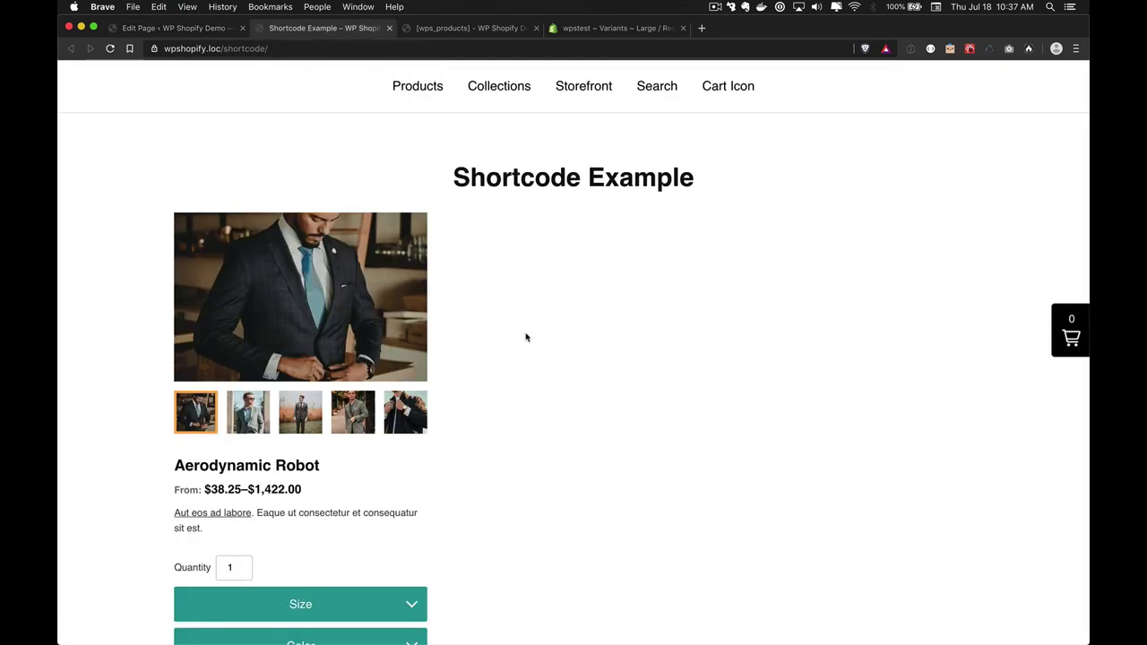
scroll(525, 335, "down", 3)
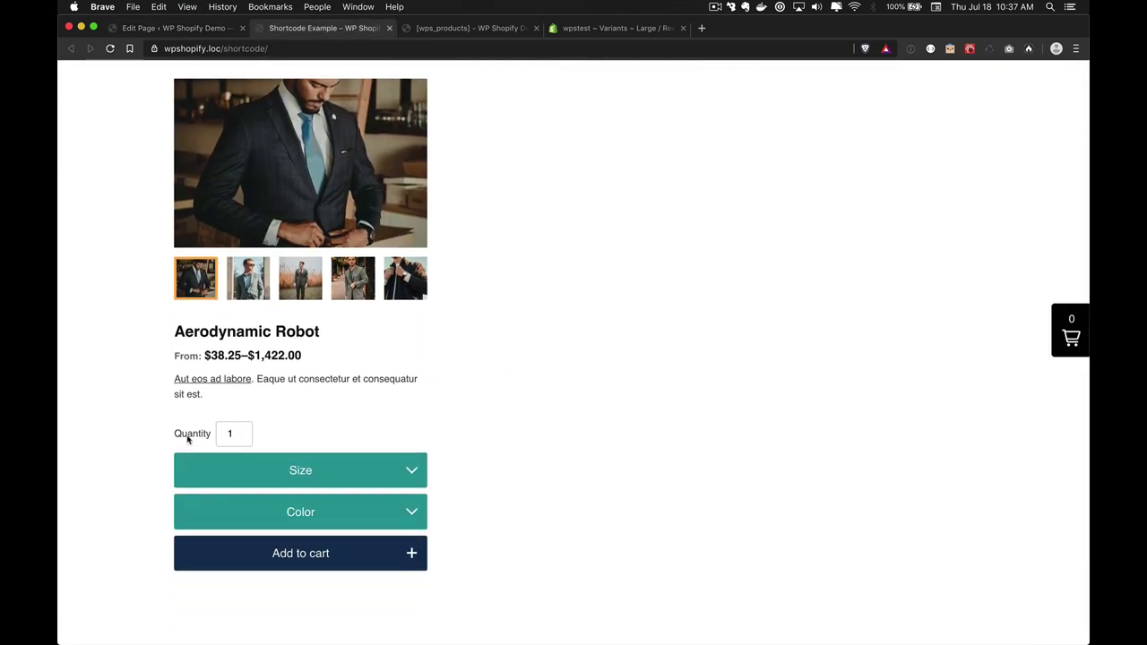
double_click(179, 438)
left_click(309, 432)
double_click(181, 438)
left_click(282, 435)
Return to the page editor and highlight the quantity_label_text attribute in the shortcode
key("ctrl+shift+Tab")
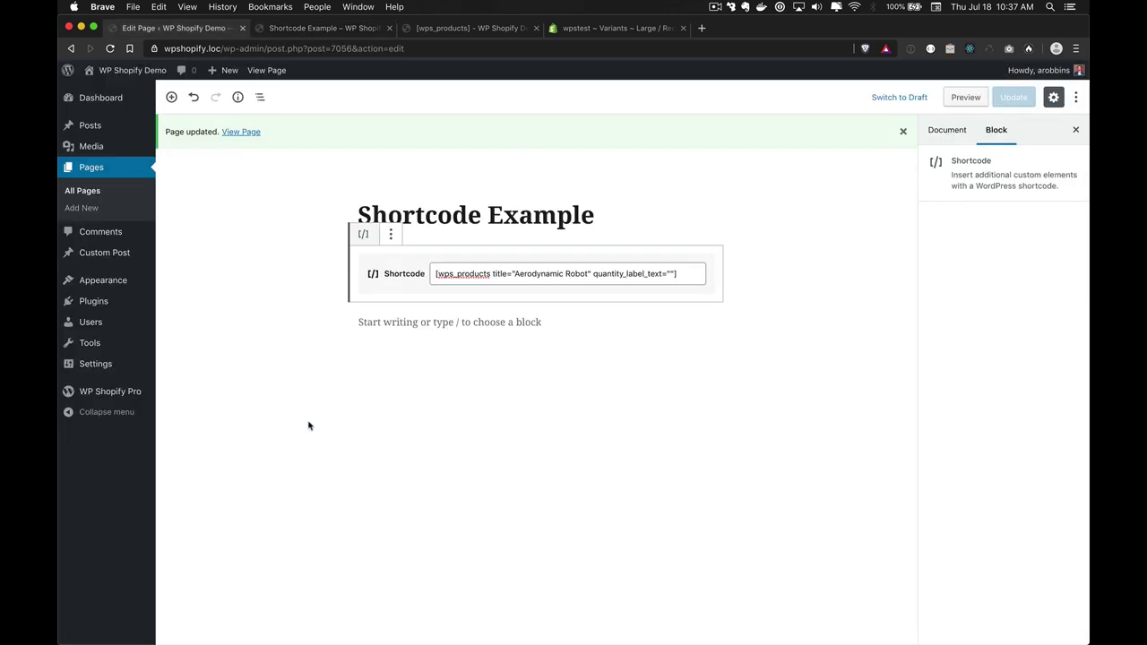
left_click(630, 275)
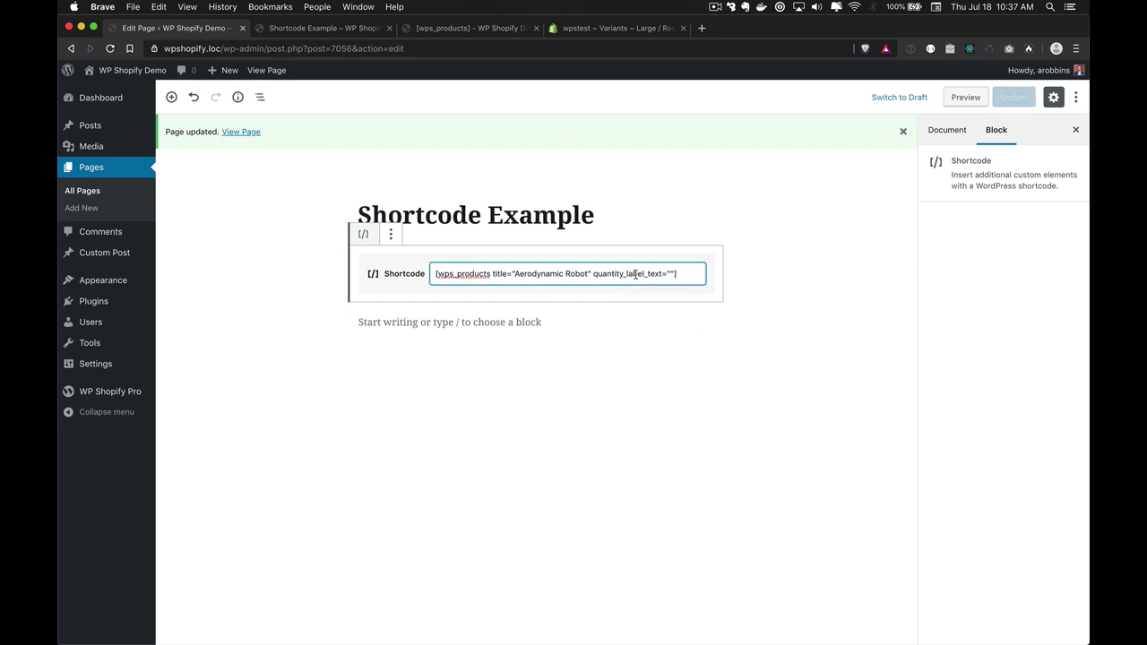
double_click(632, 275)
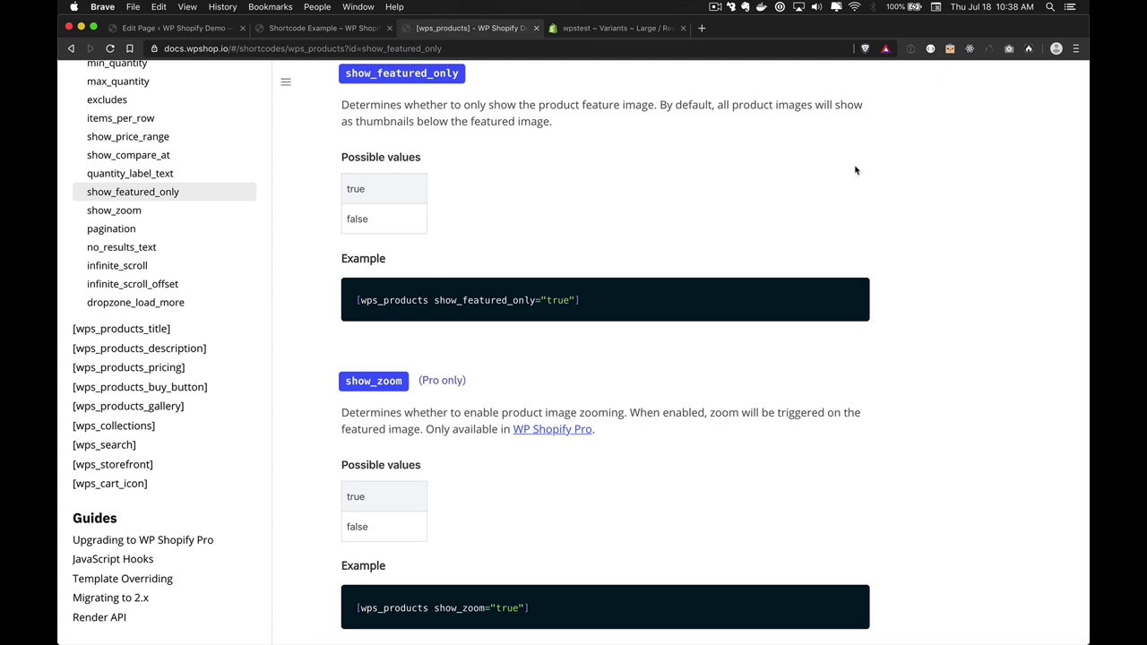
Open the published Shortcode Example page from the editor in a new tab and examine Aerodynamic Robot's featured image and thumbnails
key("super+1")
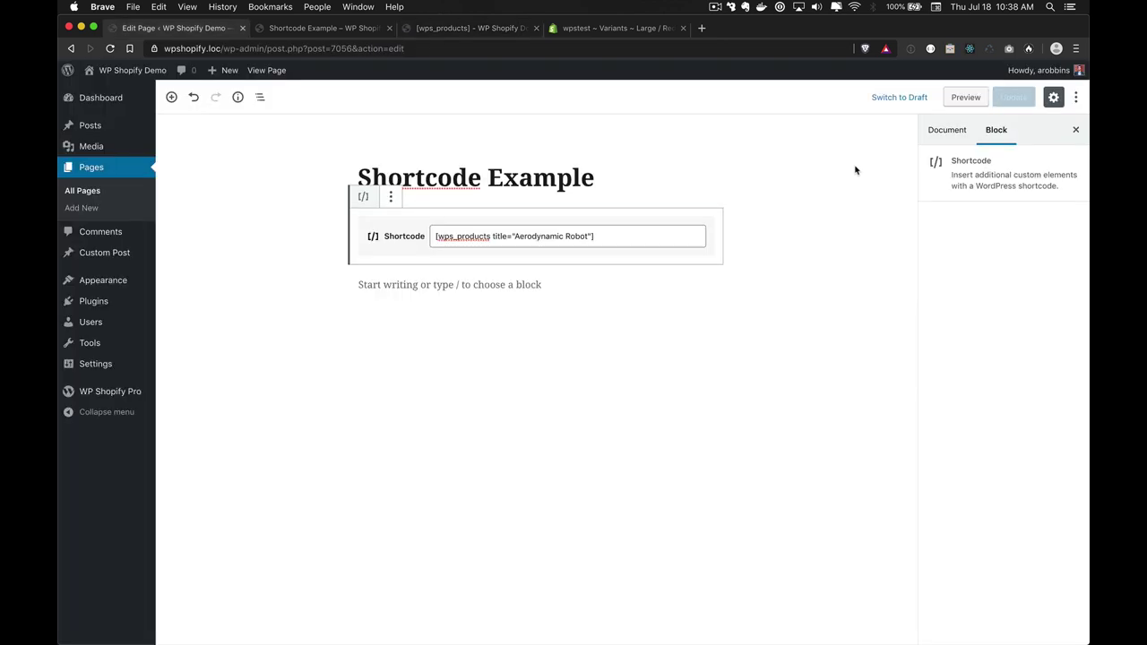
left_click(615, 236)
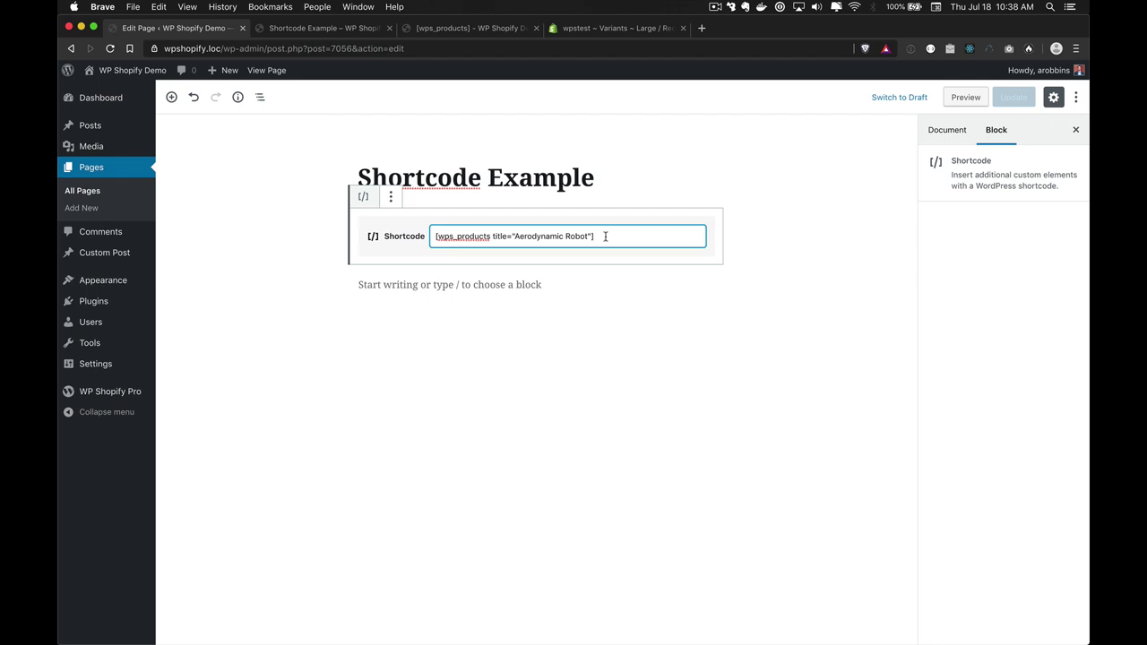
key("Left")
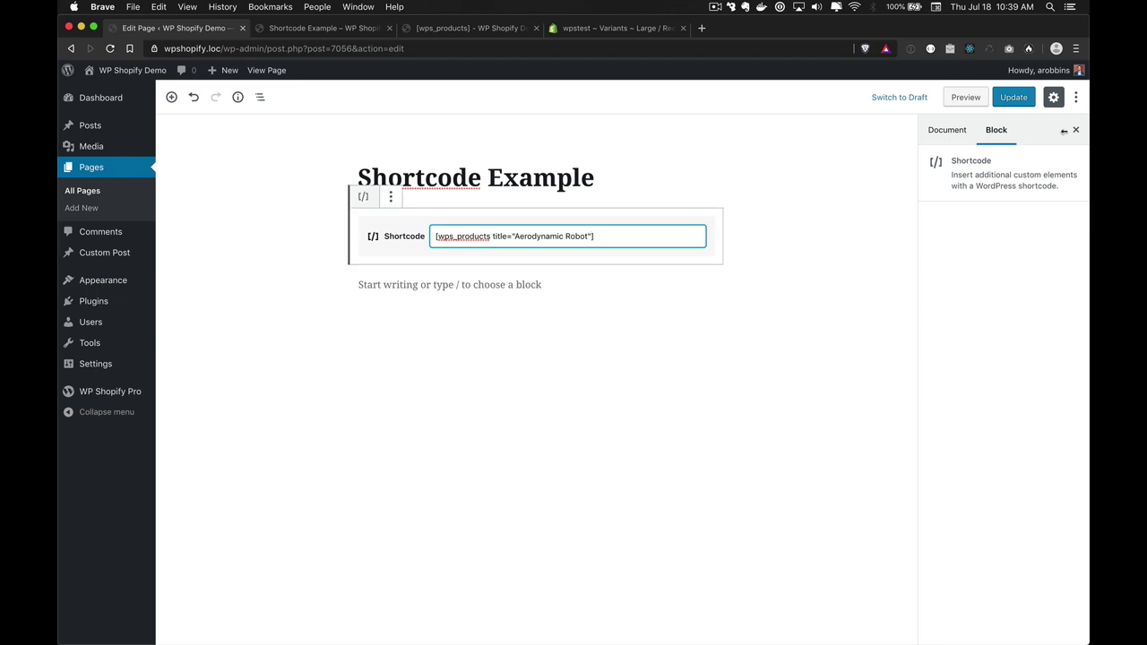
left_click(268, 70, "super")
key("ctrl+Tab")
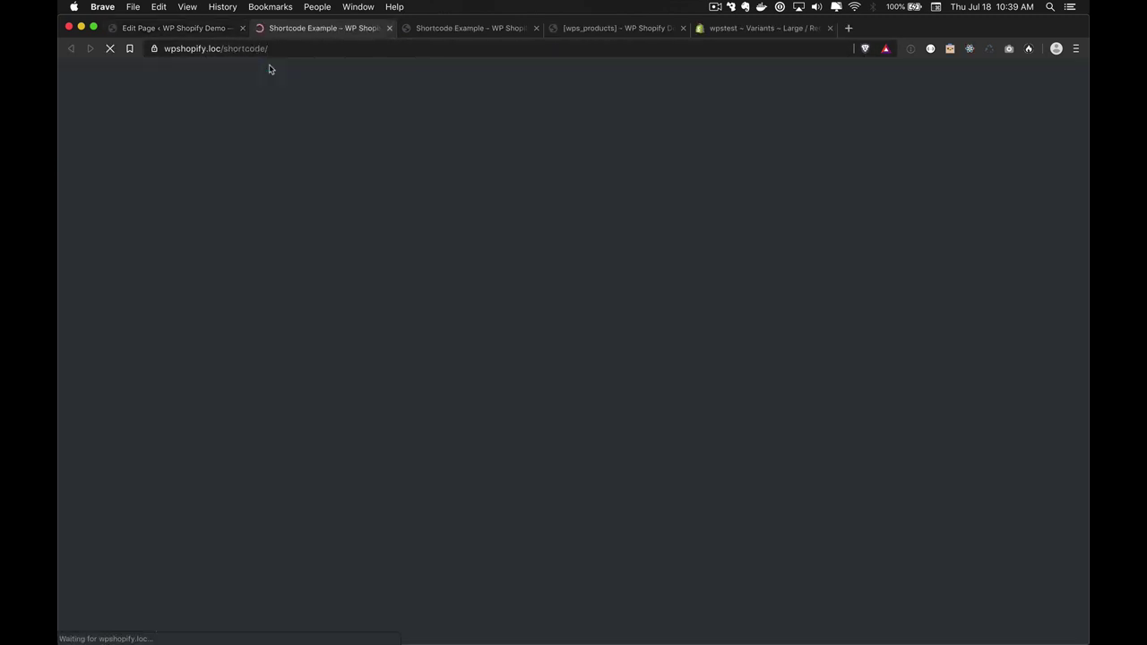
scroll(699, 358, "down", 3)
scroll(698, 360, "up", 2)
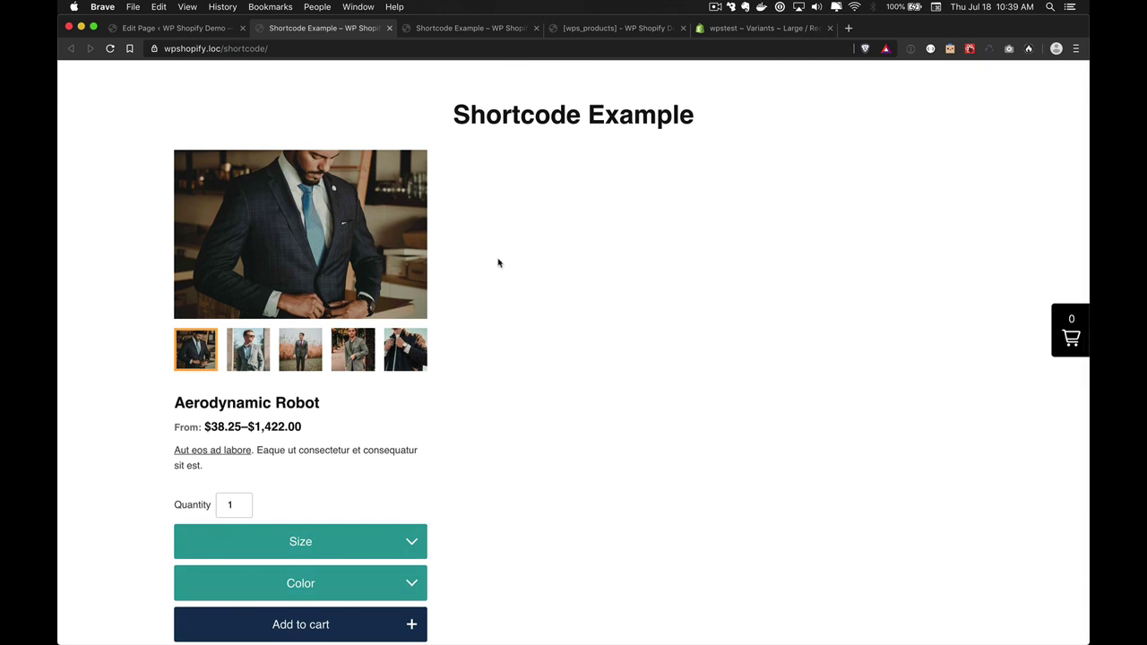
Add show_featured_only="true" to the Aerodynamic Robot shortcode and update the page
key("ctrl+shift+Tab")
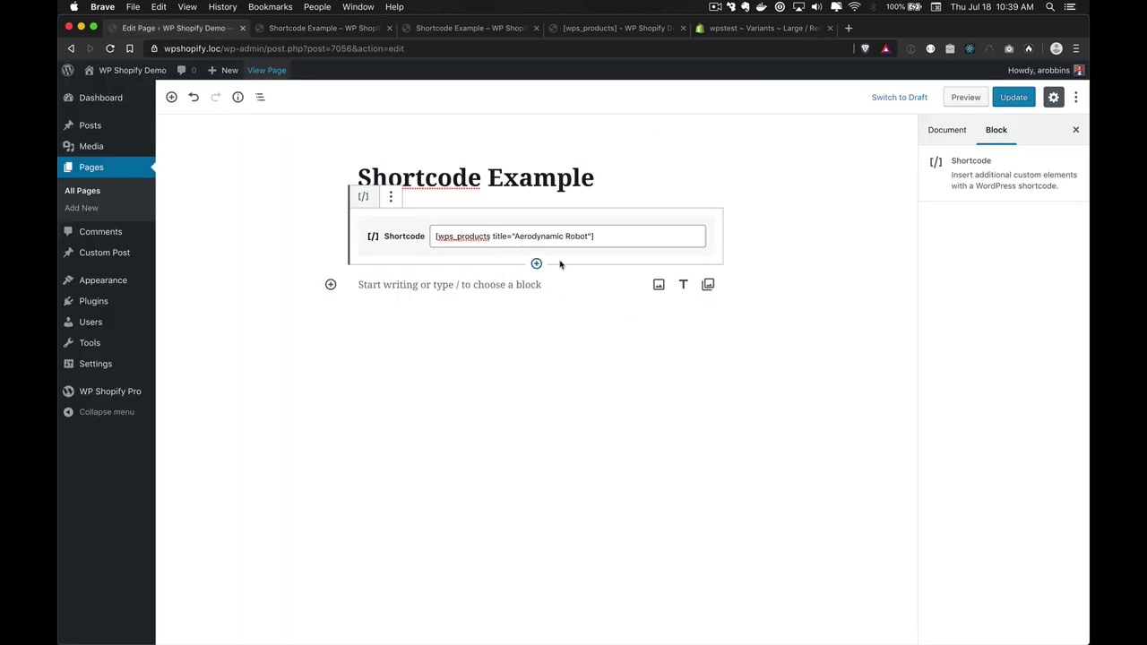
left_click(609, 236)
type("sho")
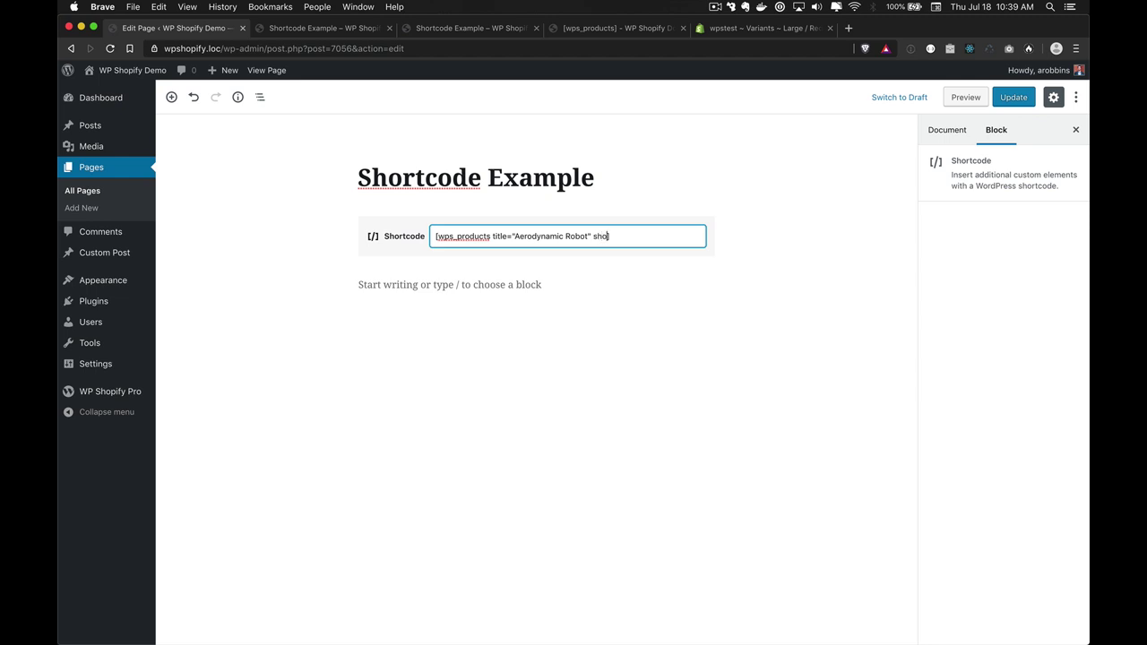
type("w_feagured")
key("BackSpace")
key("BackSpace")
key("BackSpace")
key("BackSpace")
type("red_only=\"true")
left_click(1013, 97)
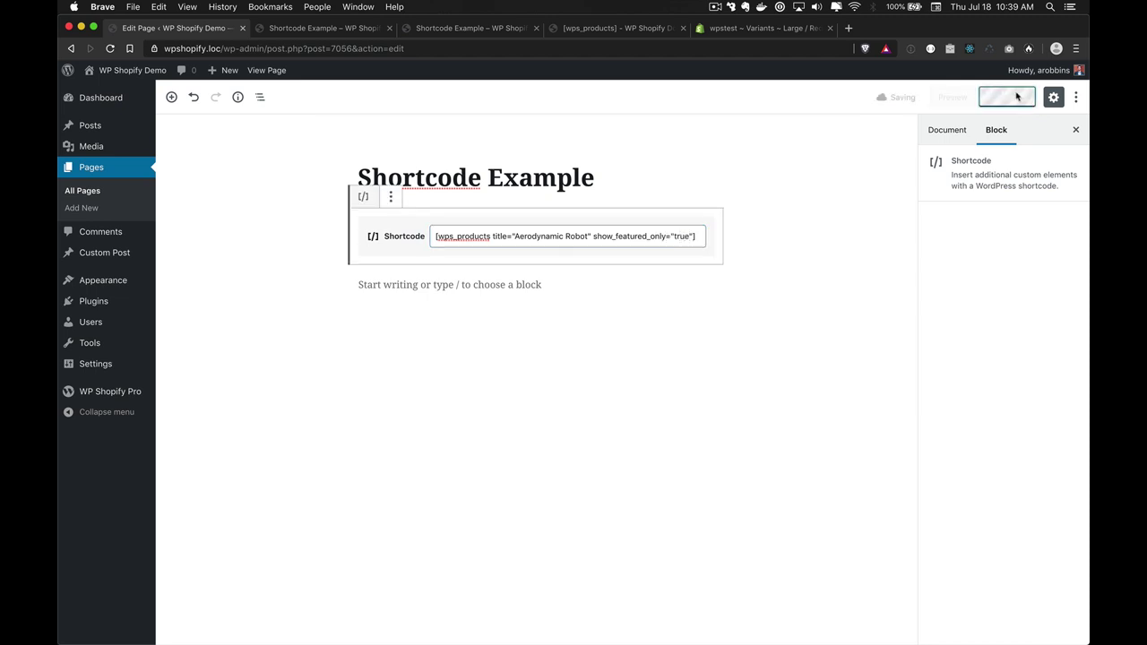
Reload the published page and examine Aerodynamic Robot's product images in Shopify
key("ctrl+Tab")
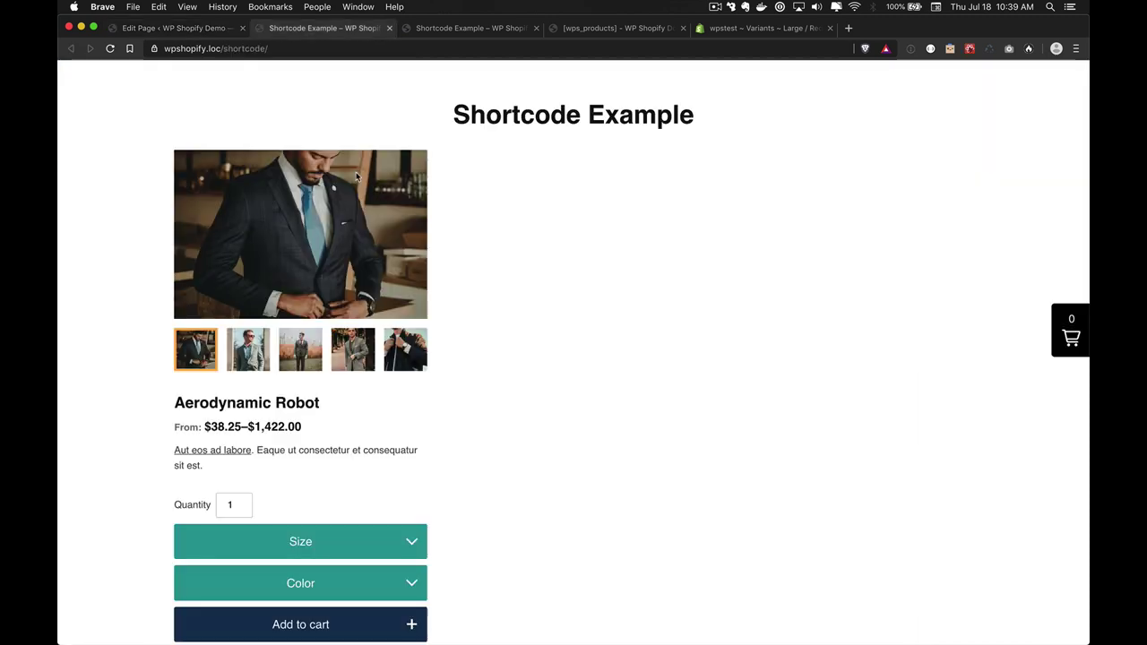
key("super+r")
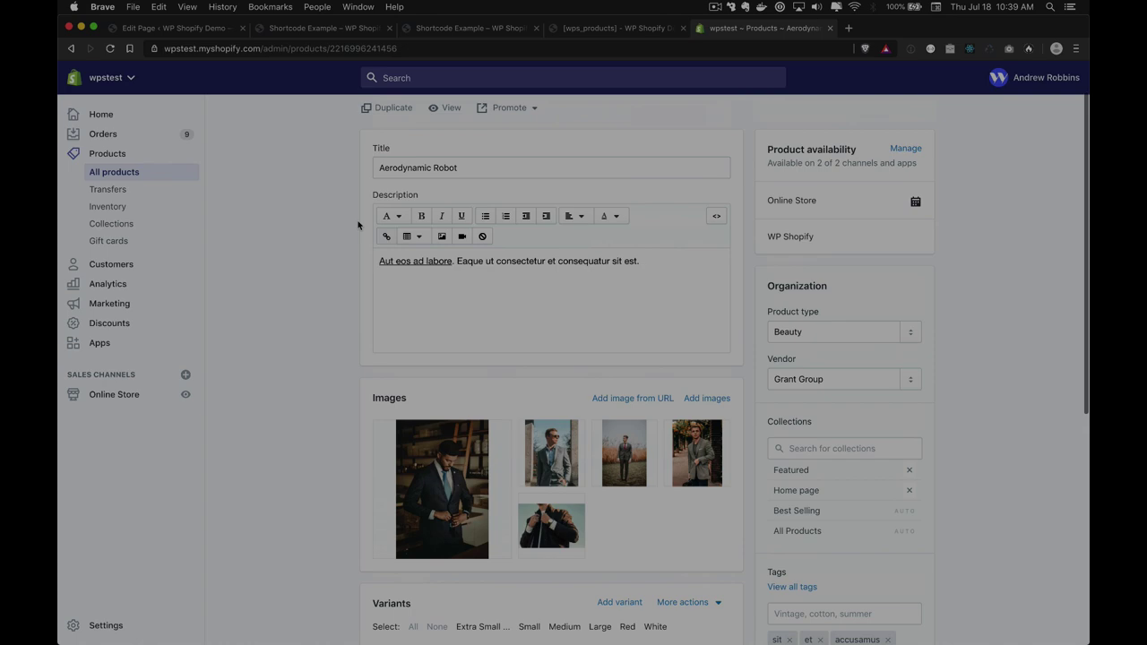
scroll(357, 225, "up", 2)
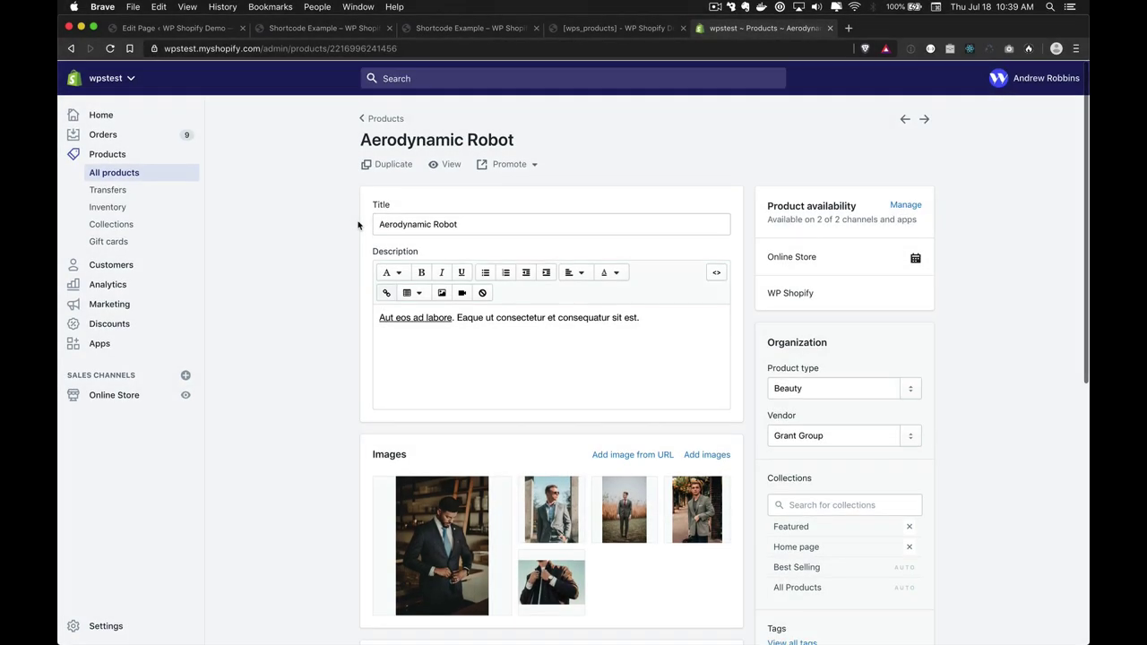
Make the close-up photo of the dark zipped jacket the first image of the Aerodynamic Robot product
scroll(538, 341, "down", 5)
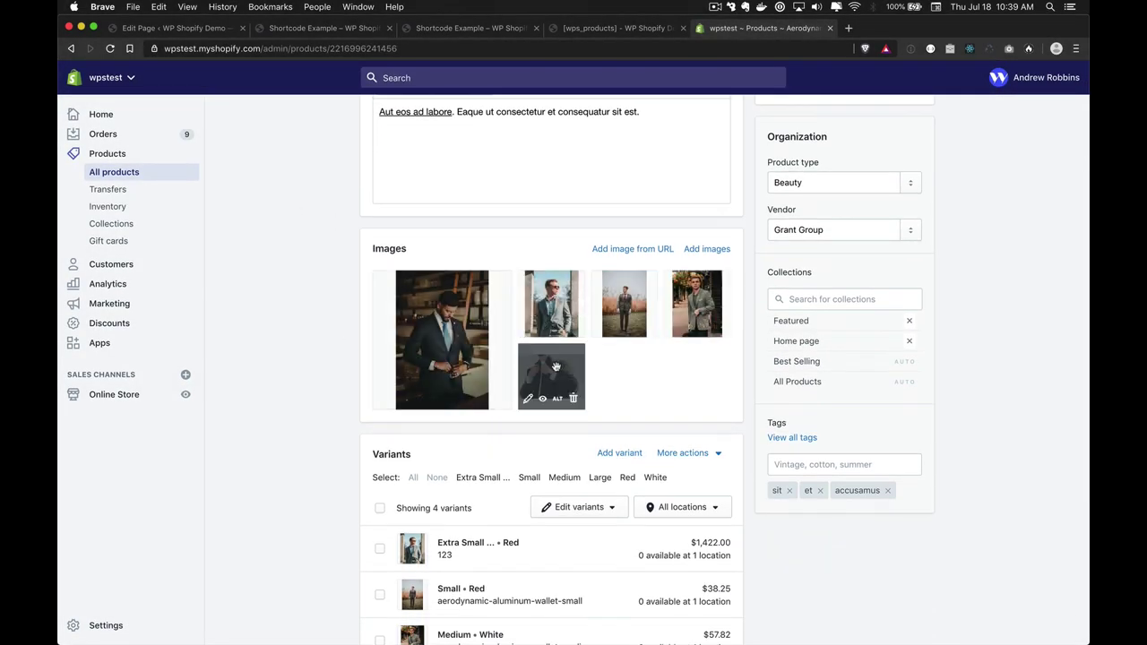
left_click_drag(551, 377, 464, 331)
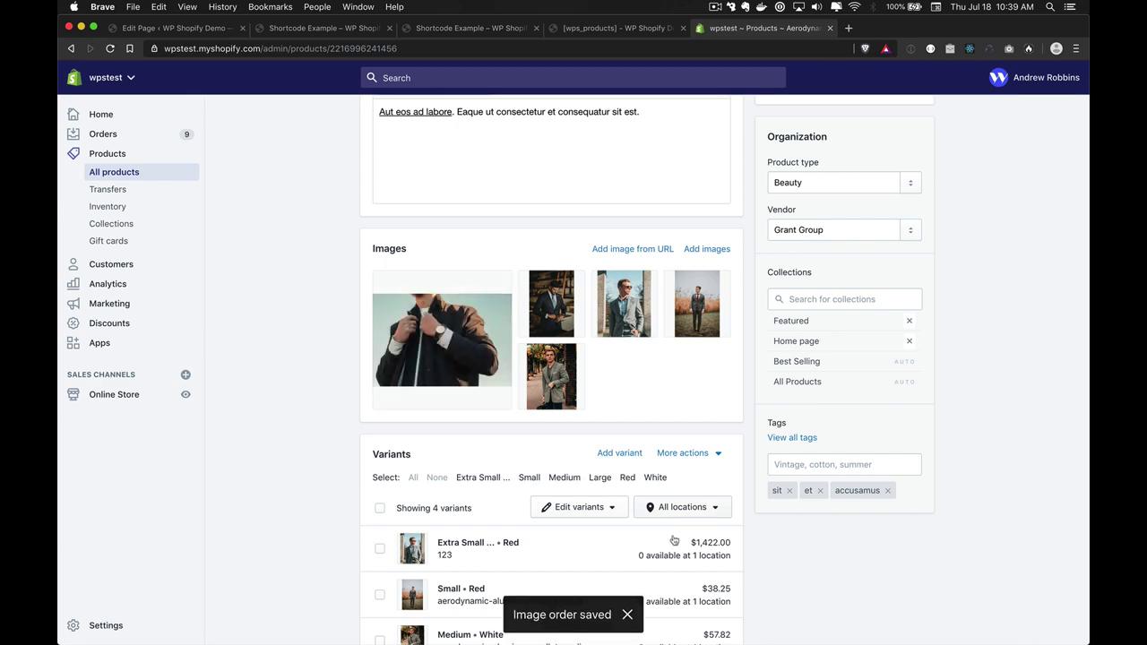
scroll(955, 294, "up", 3)
scroll(962, 277, "down", 10)
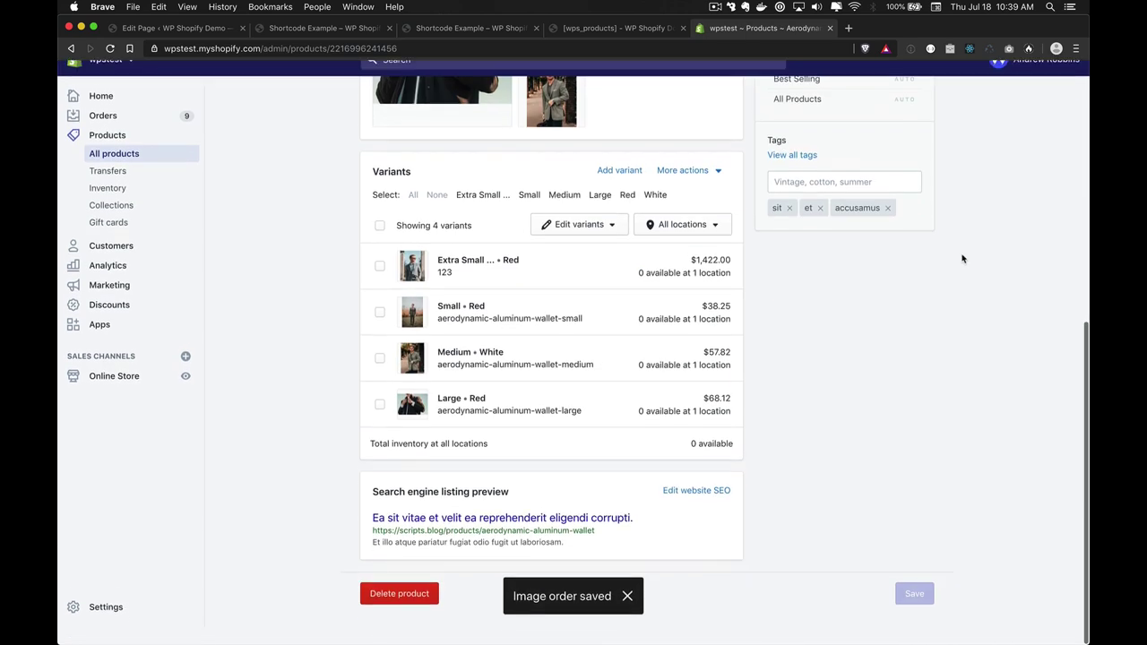
scroll(962, 259, "up", 6)
scroll(963, 258, "up", 2)
Return to the published Shortcode Example page and reload it to examine Aerodynamic Robot's featured image
key("super+1")
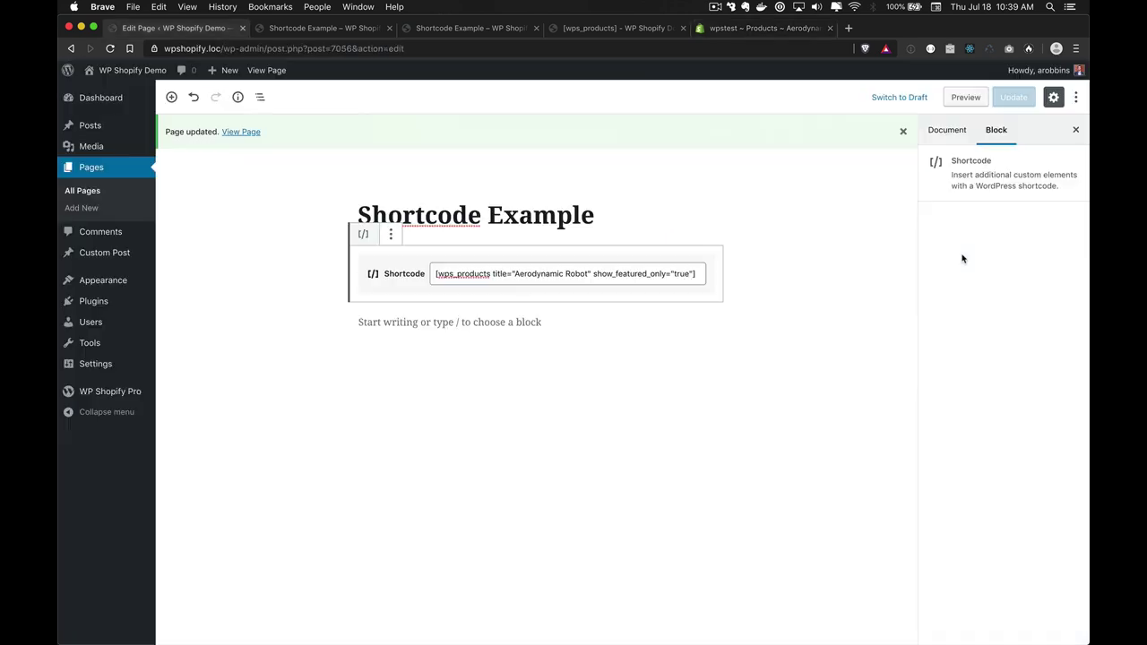
key("super+2")
key("super+r")
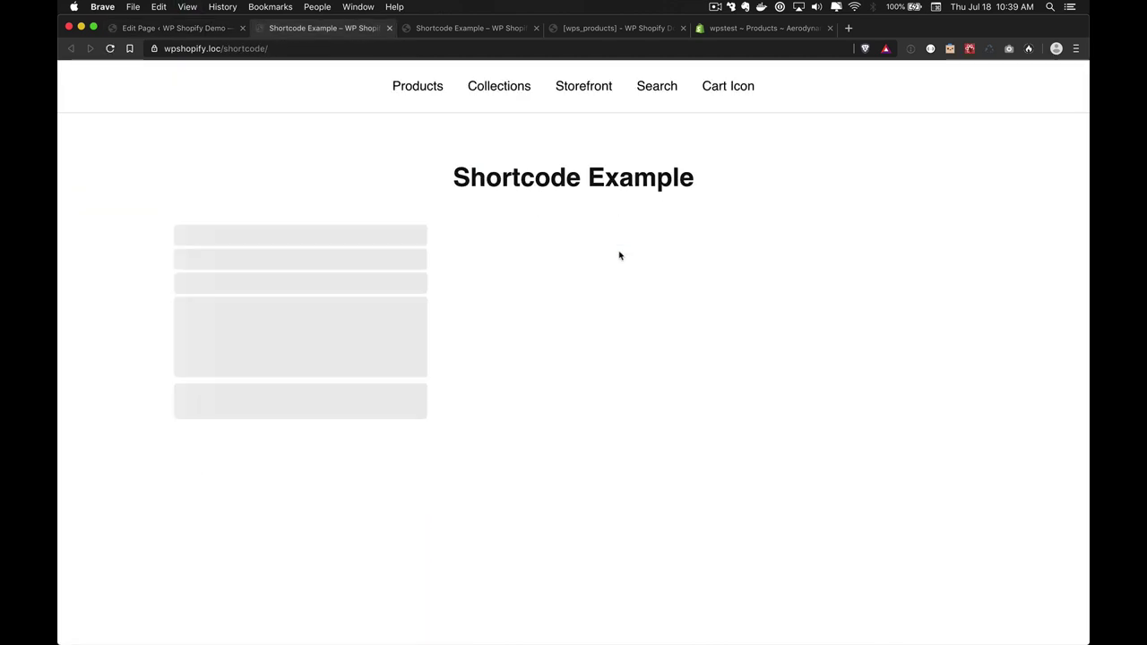
scroll(602, 360, "down", 2)
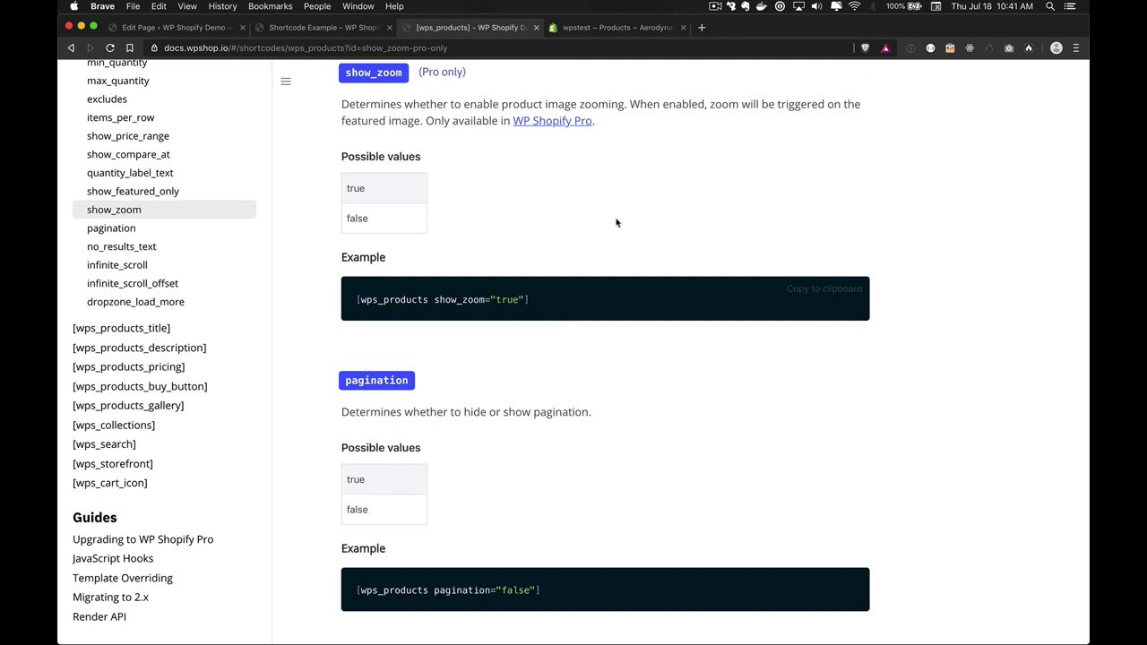
Open the published page from the page editor in a new tab and examine Aerodynamic Robot's featured image using the second thumbnail
key("super+1")
left_click(596, 272)
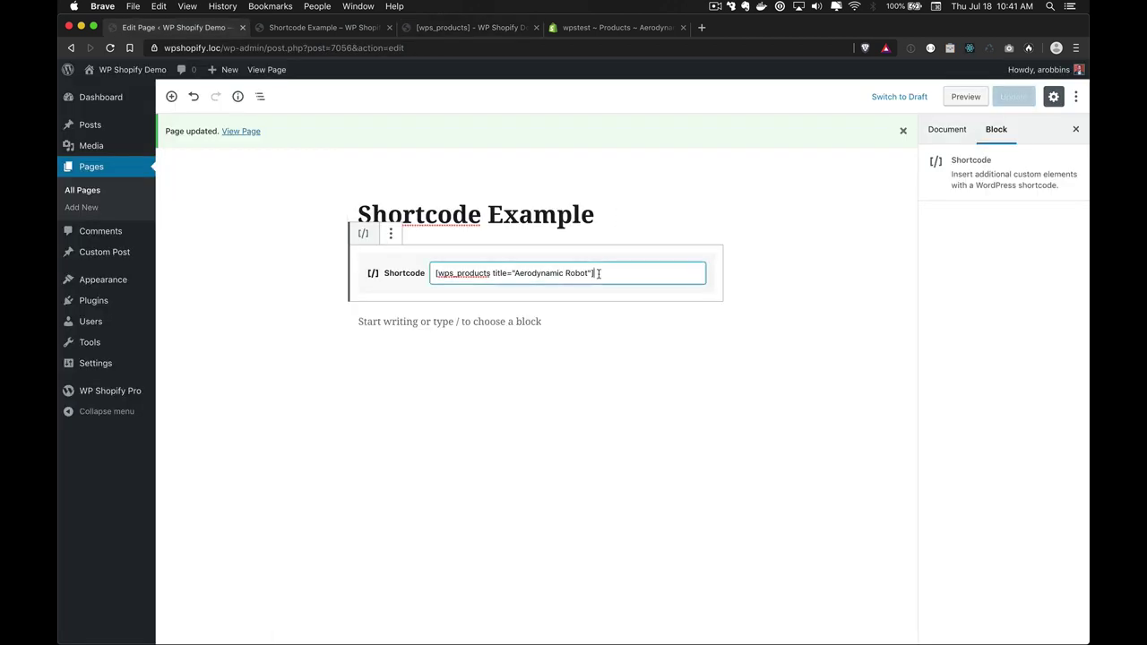
left_click(256, 220)
left_click(238, 131)
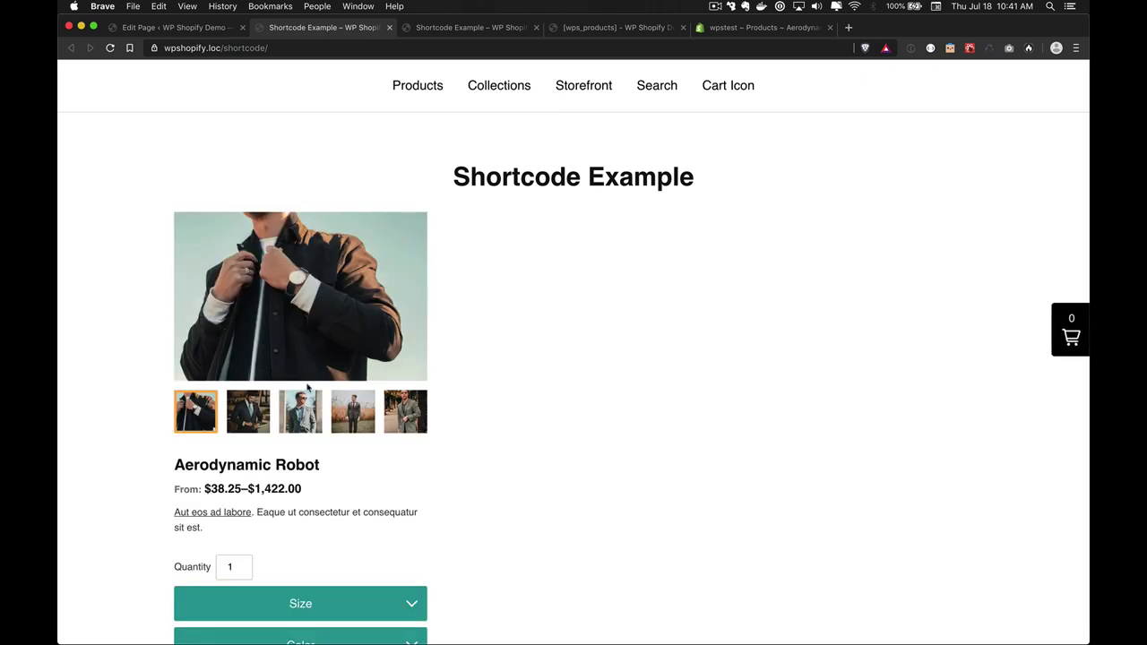
left_click(252, 428)
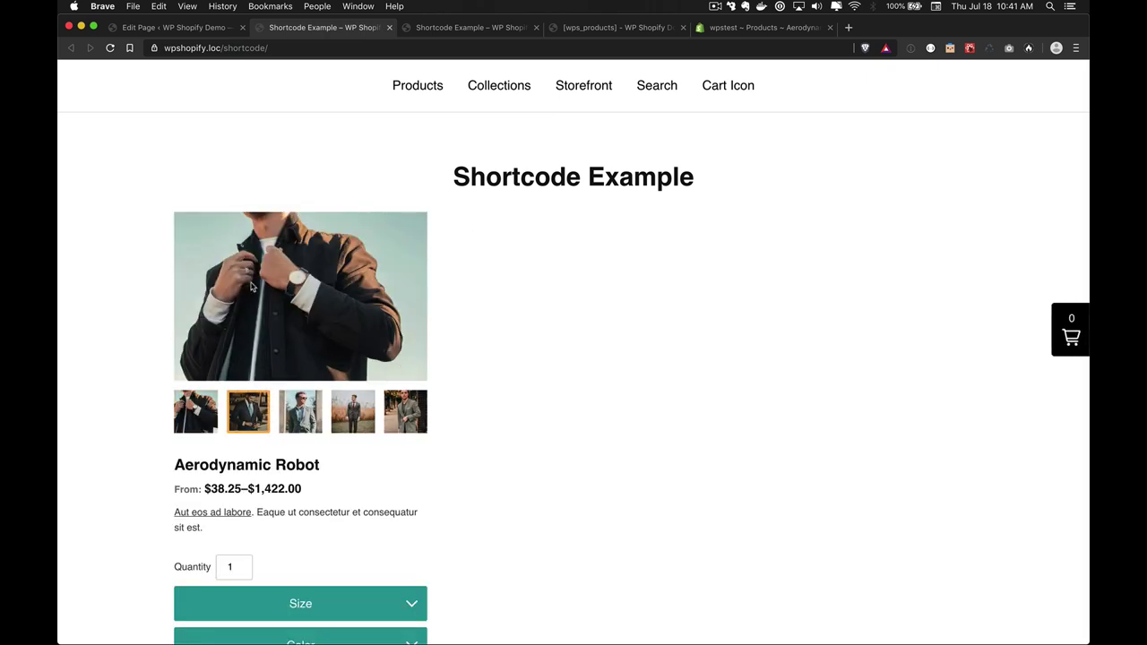
Add show_zoom="true" to the Aerodynamic Robot shortcode in the page editor and update the page
key("super+alt+Left")
left_click(598, 271)
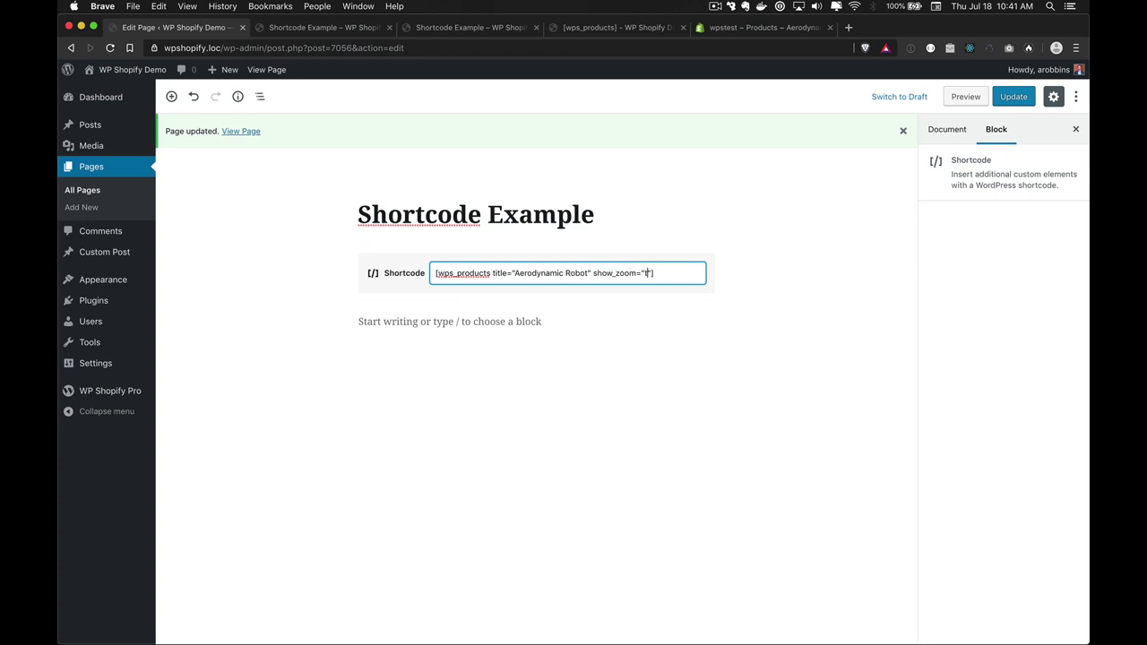
left_click(1013, 96)
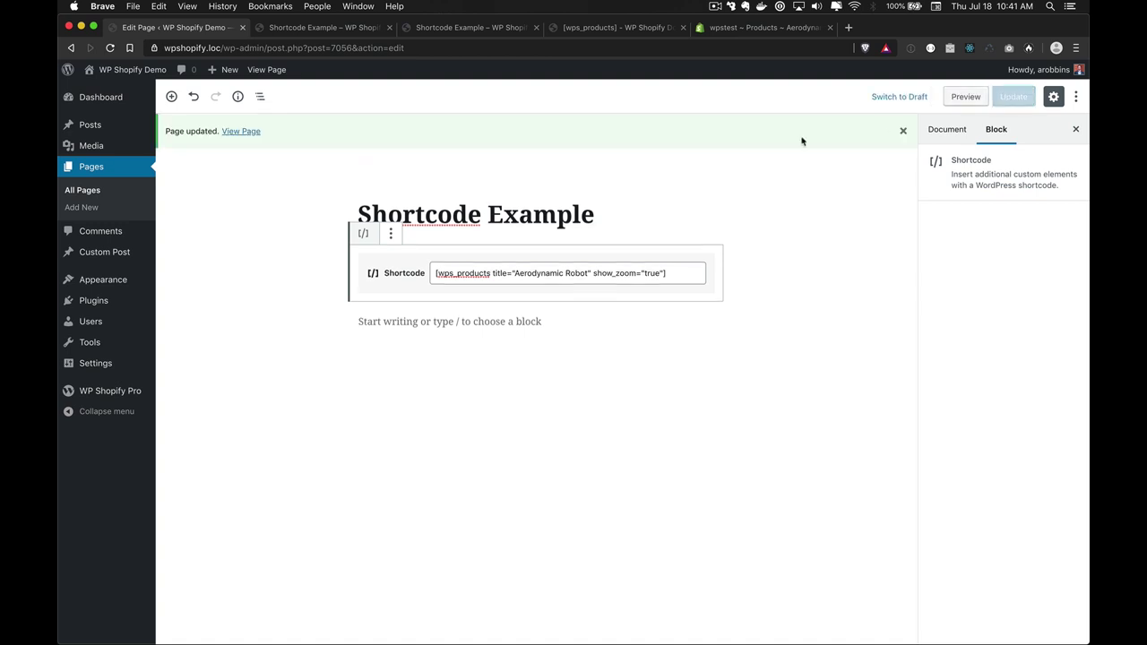
Reload the published page and test zooming on Aerodynamic Robot's featured image and on the second gallery image
key("super+alt+Right")
key("super+r")
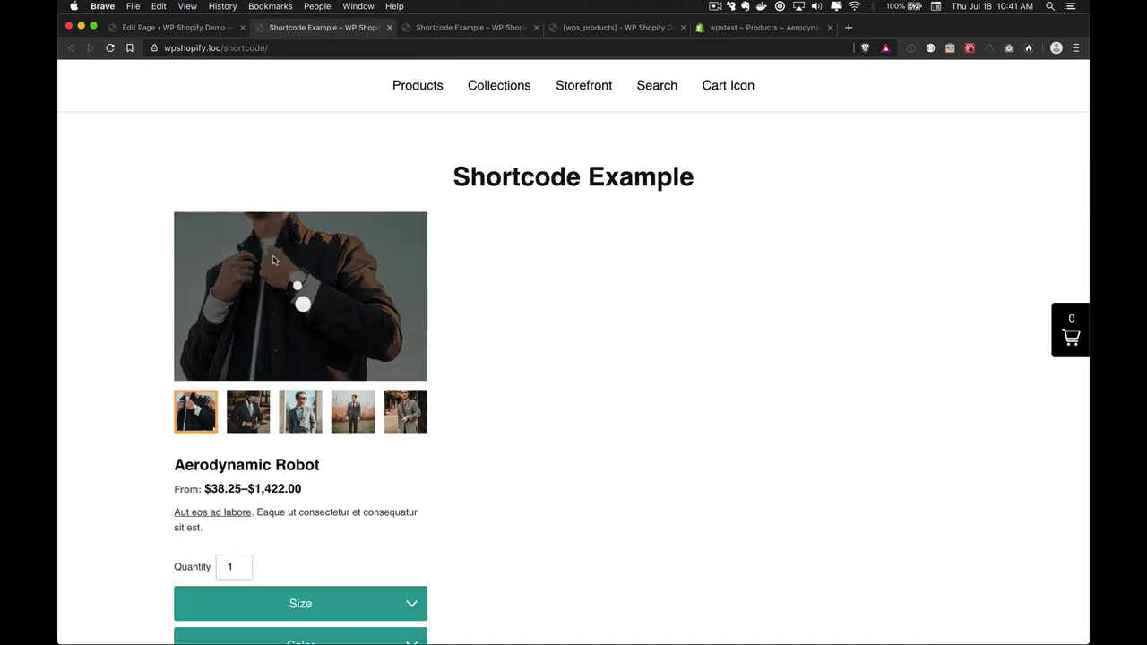
mouse_move(271, 256)
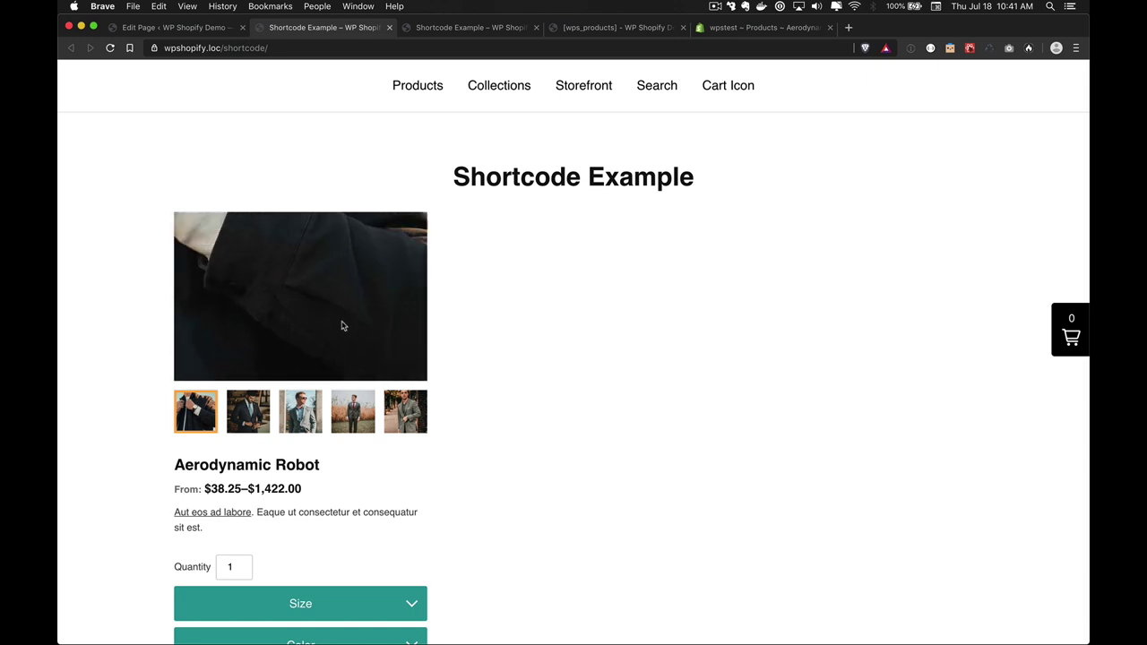
left_click(248, 411)
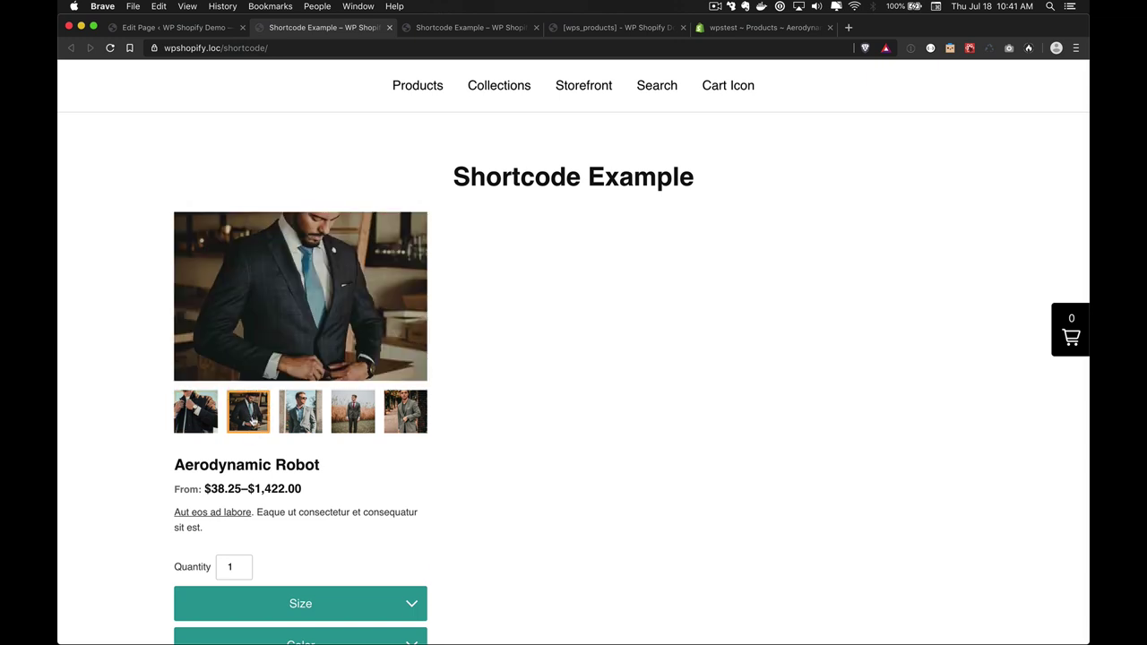
mouse_move(279, 340)
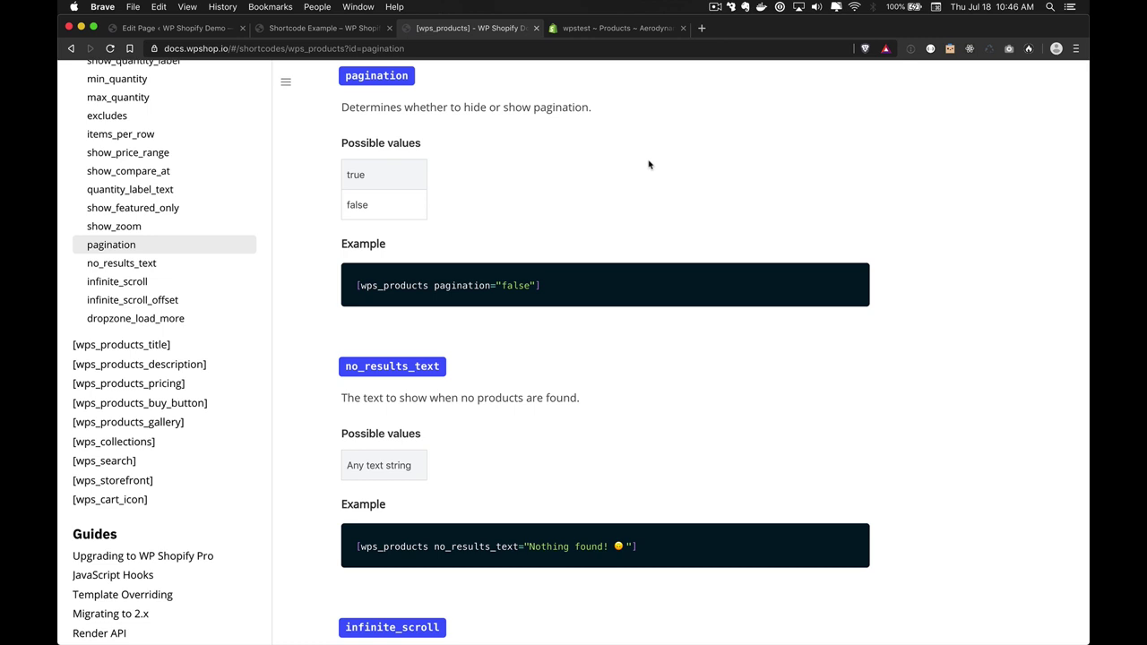
Open the published page for the plain [wps_products] shortcode from the editor and load more products at the end of the list
key("super+1")
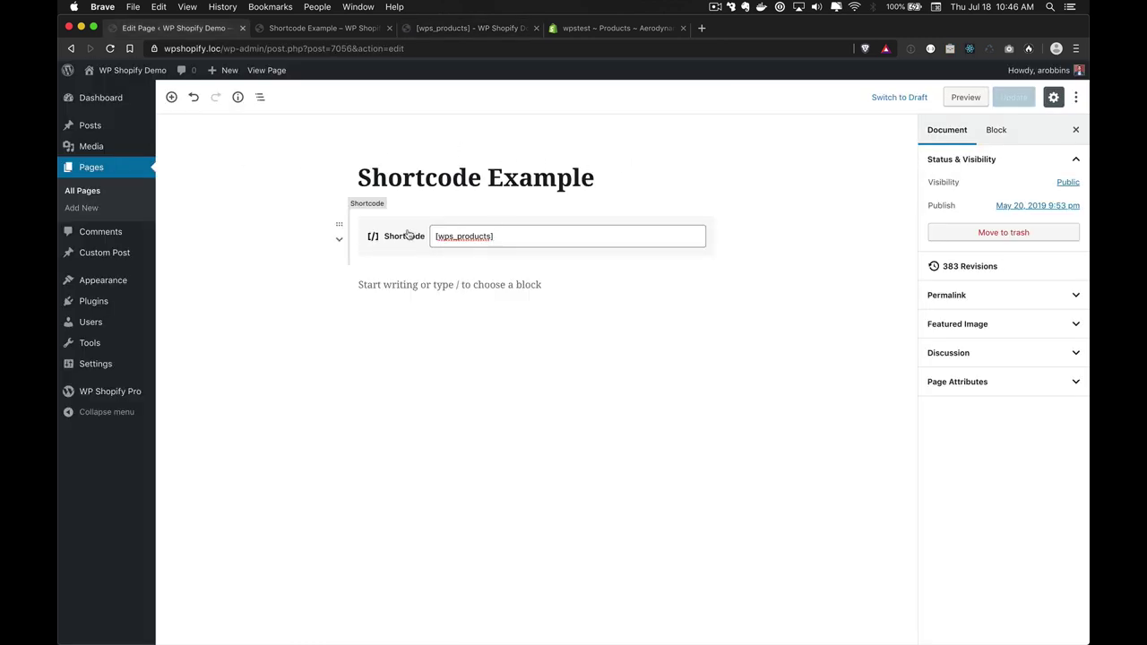
left_click(516, 231)
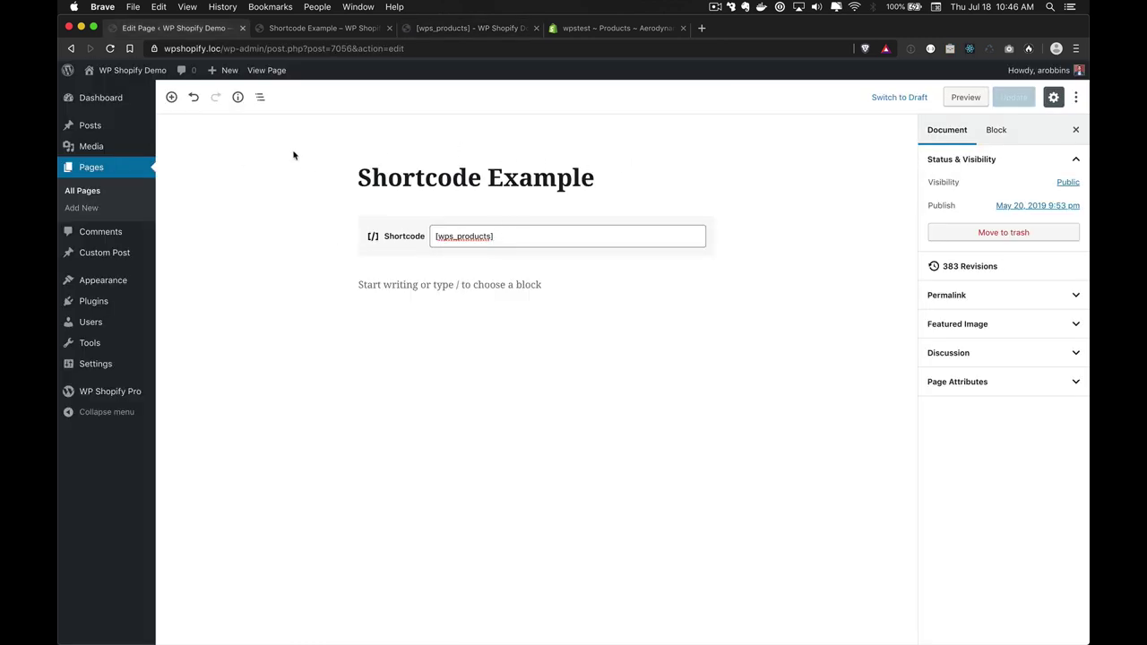
left_click(260, 70)
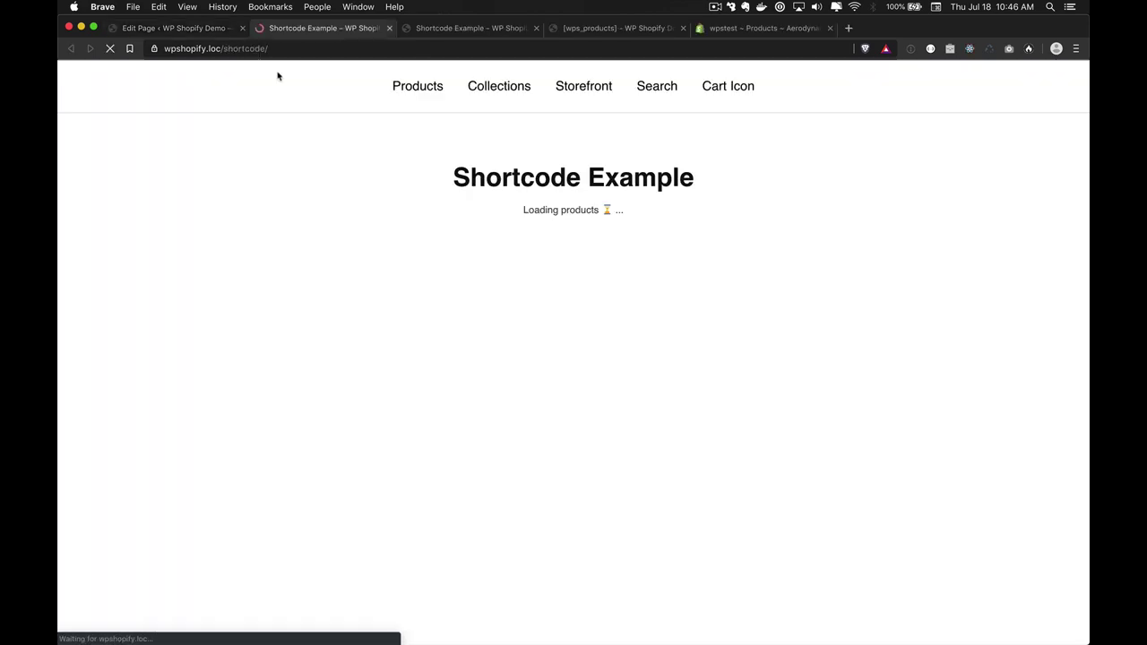
scroll(636, 239, "down", 10)
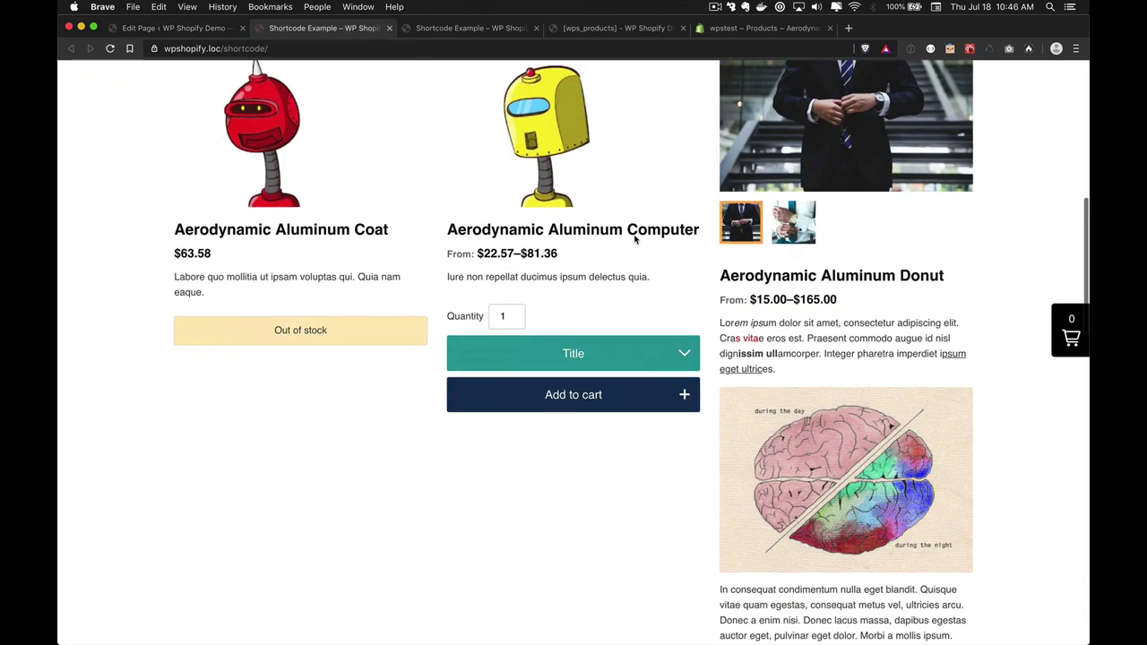
scroll(634, 240, "down", 10)
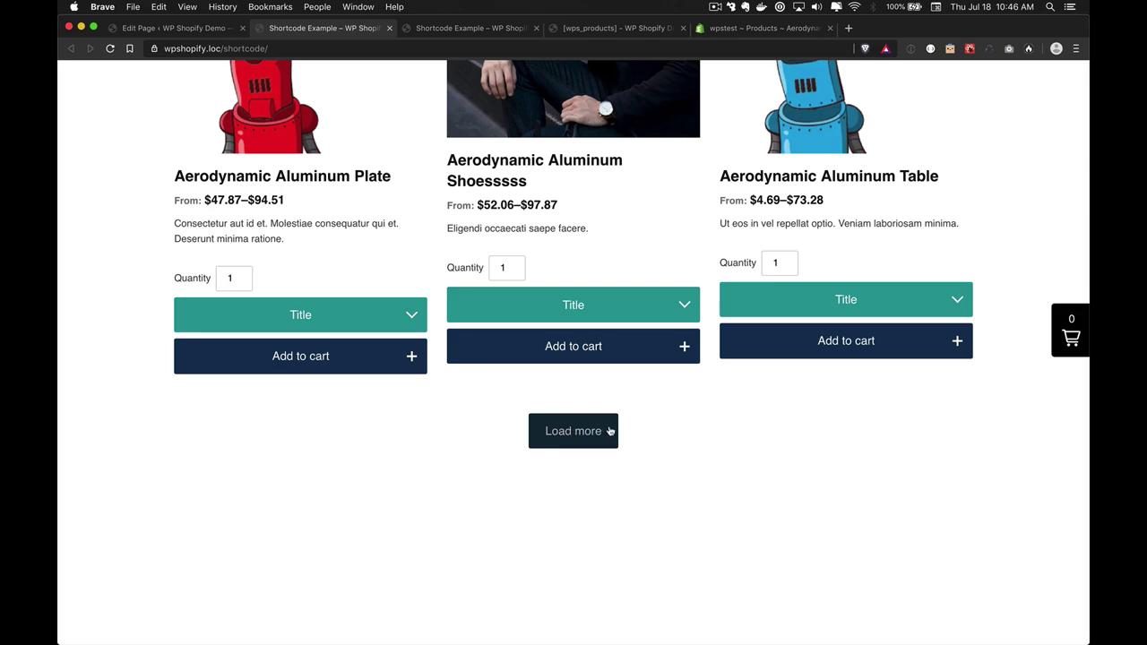
left_click(574, 431)
scroll(609, 430, "down", 10)
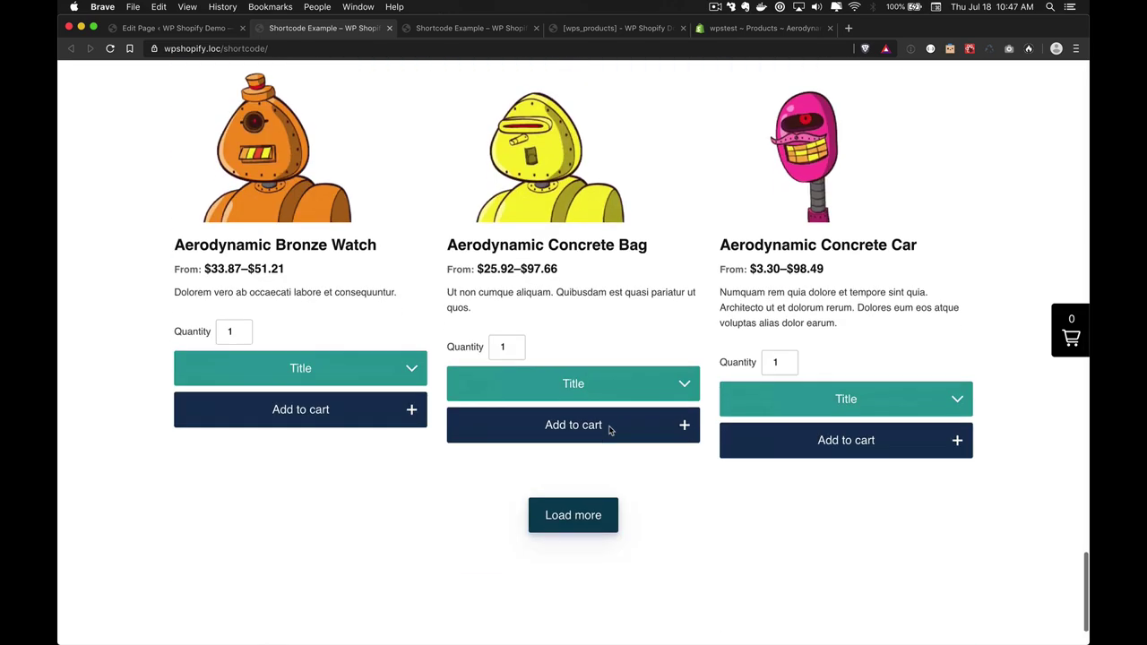
scroll(609, 430, "down", 2)
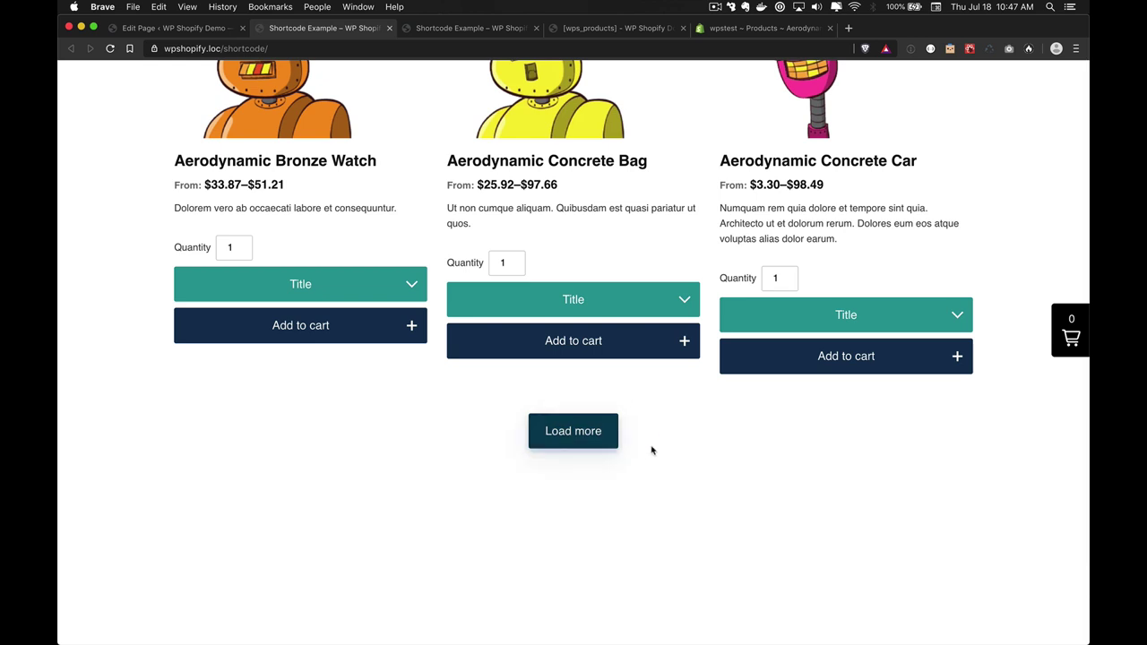
Add pagination="false" to the wps_products shortcode in the page editor and update the page
key("ctrl+shift+Tab")
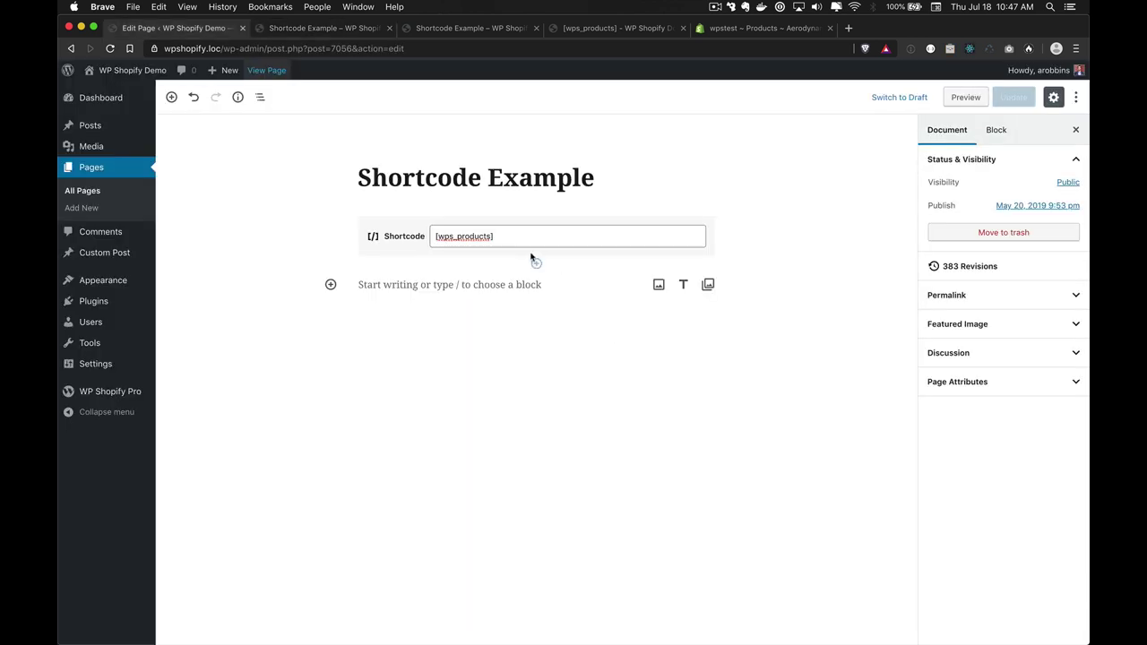
left_click(489, 235)
type("pagination=\"false\"")
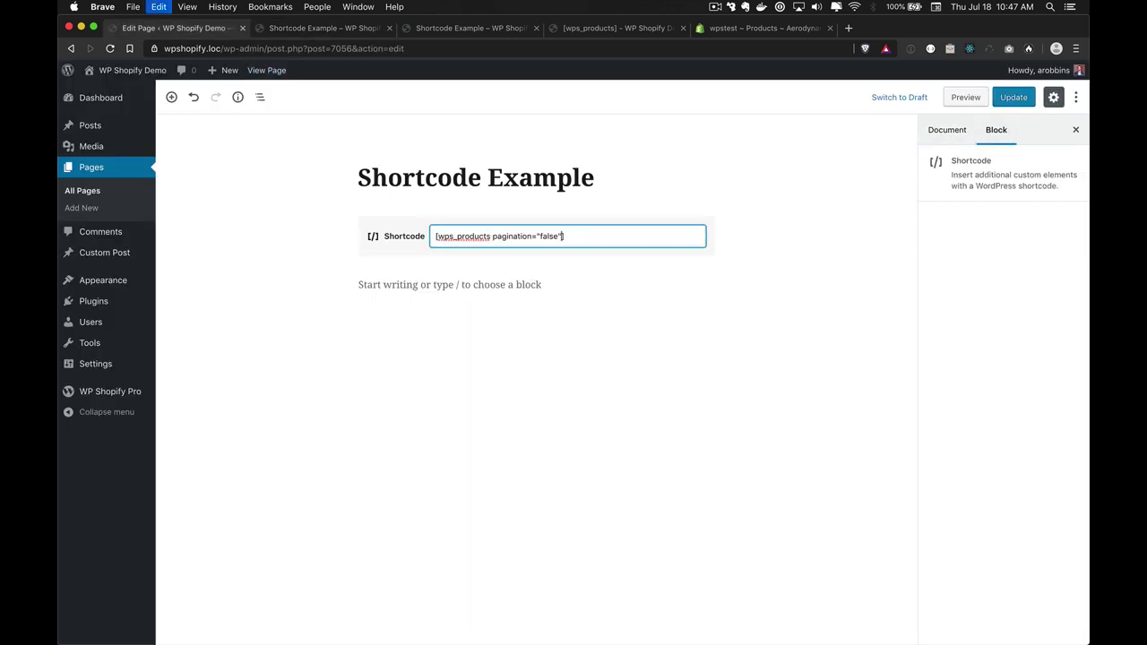
left_click(1011, 98)
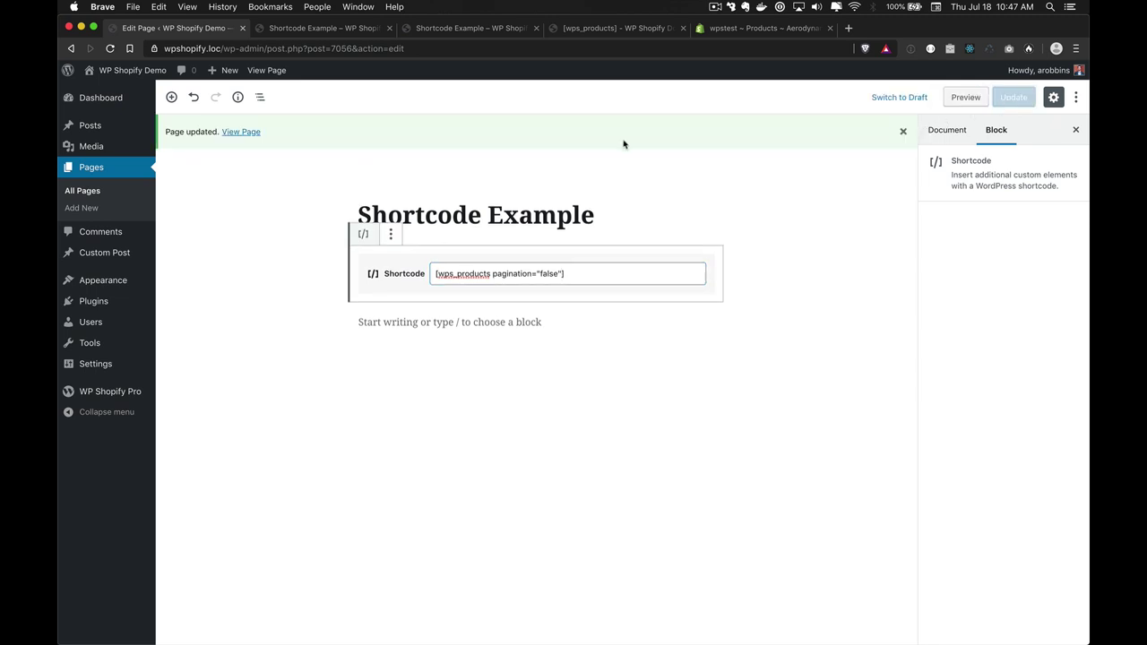
Reload the published page and check the end of the product list for the pagination control
key("ctrl+Tab")
key("super+r")
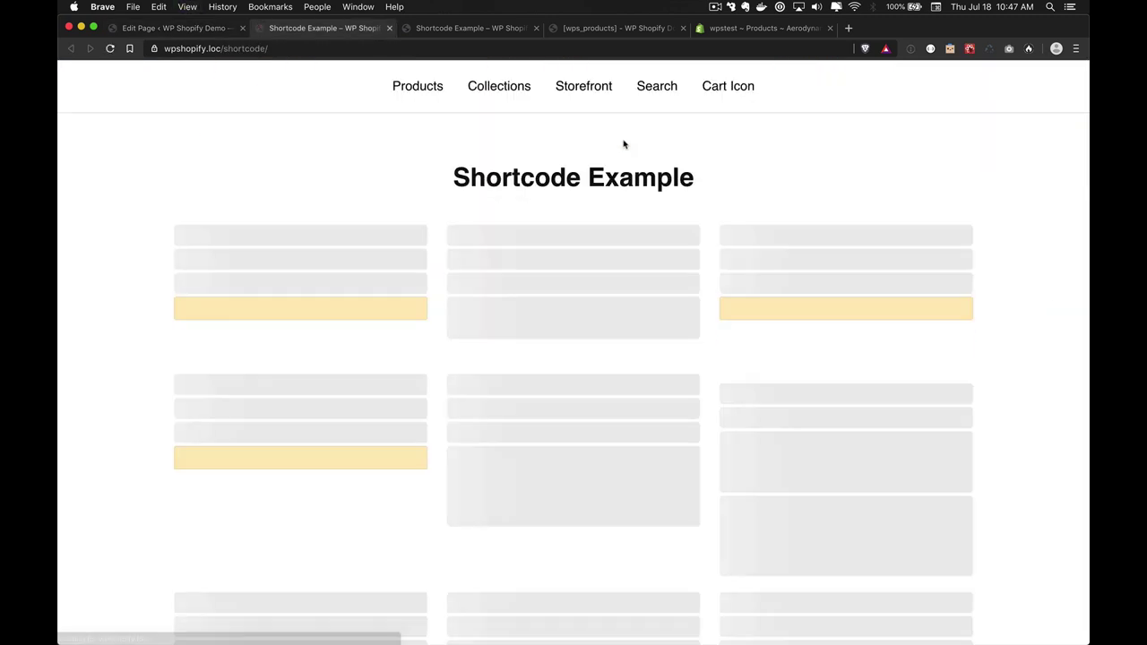
scroll(676, 358, "down", 10)
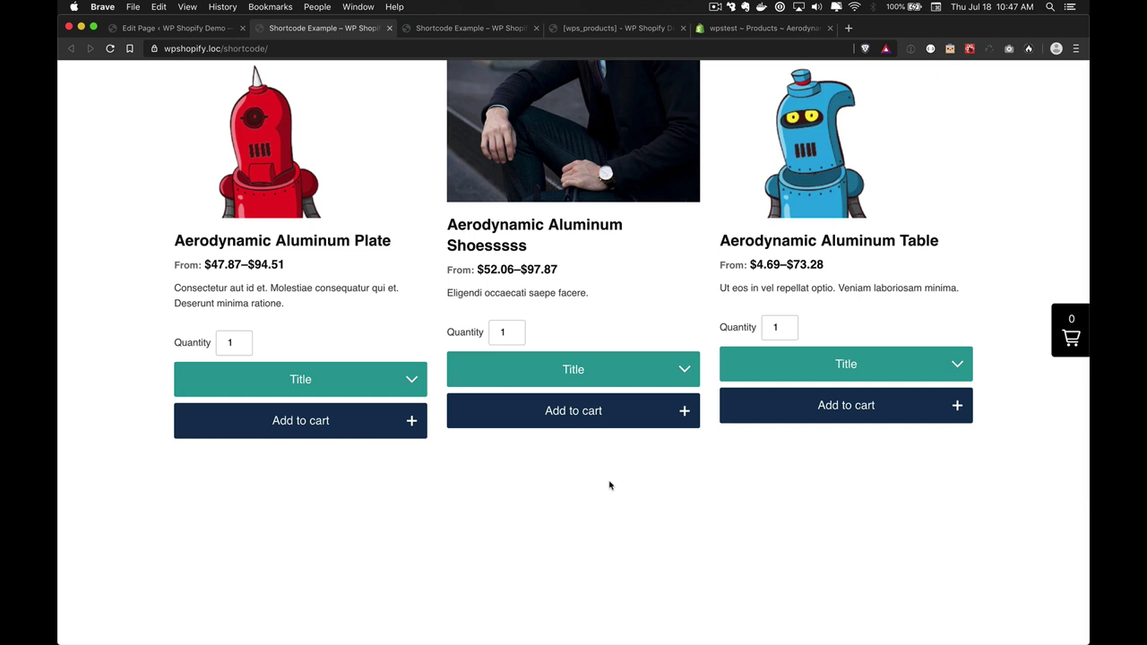
Open the general layout settings of WP Shopify Pro and select the Hide all pagination option
key("ctrl+shift+Tab")
mouse_move(134, 391)
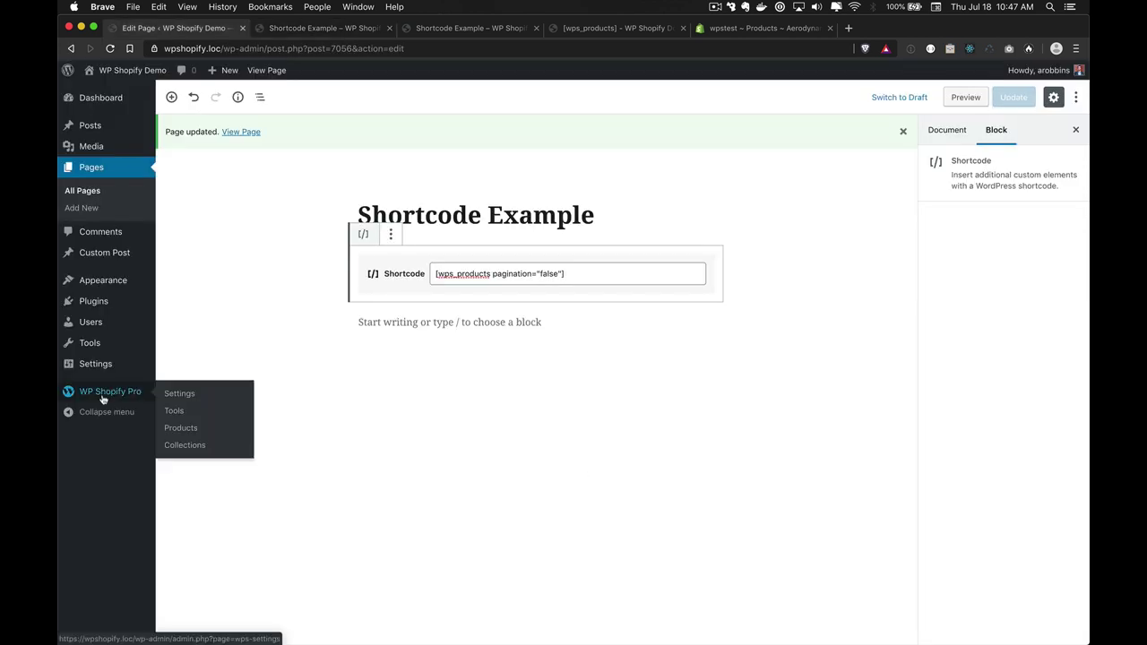
left_click(188, 392)
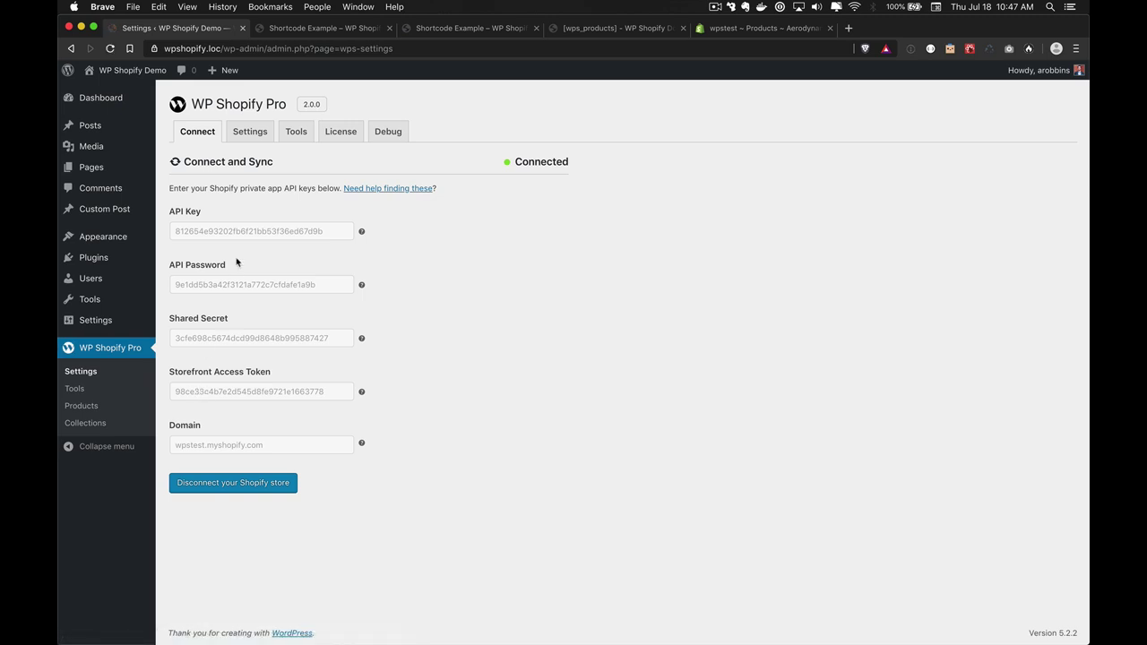
left_click(252, 133)
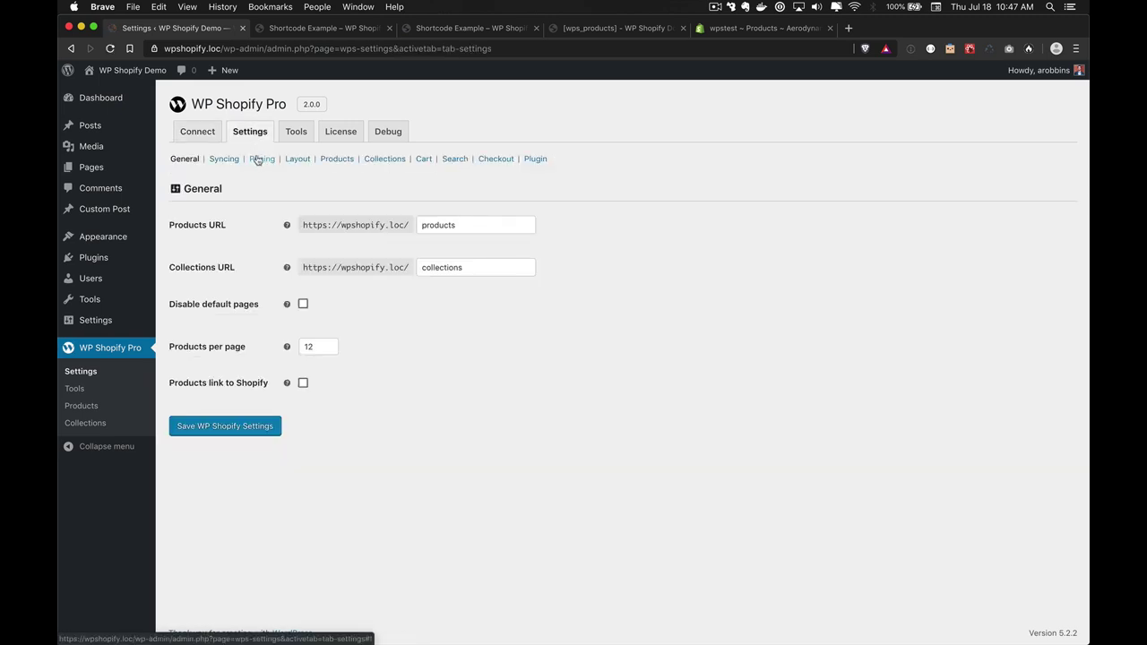
left_click(299, 160)
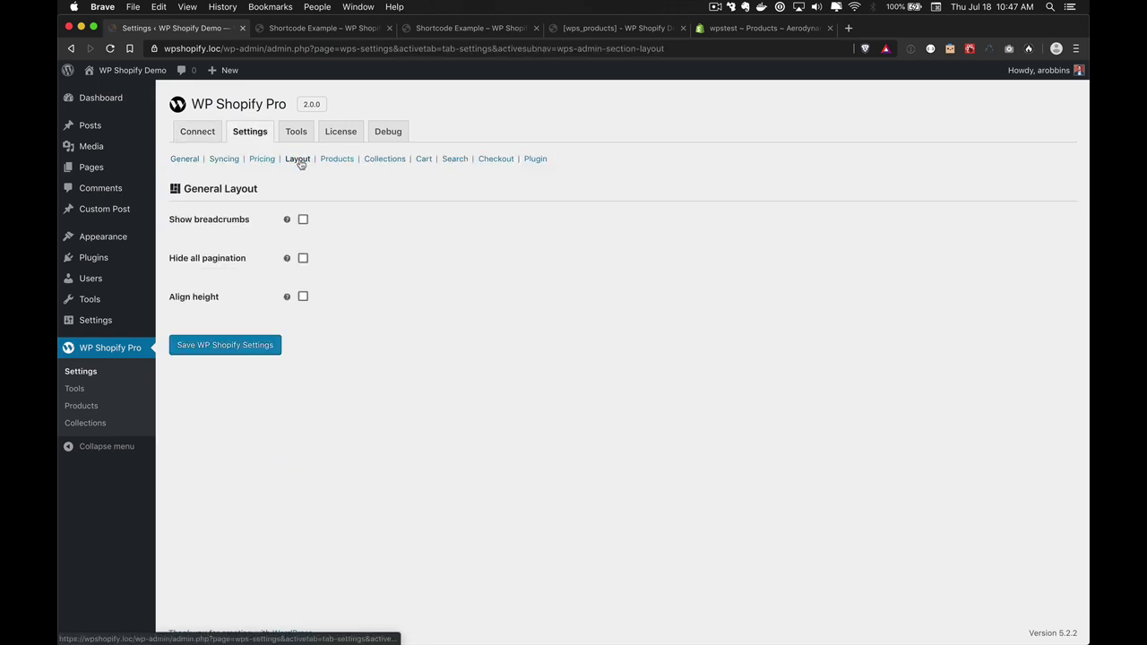
left_click(303, 258)
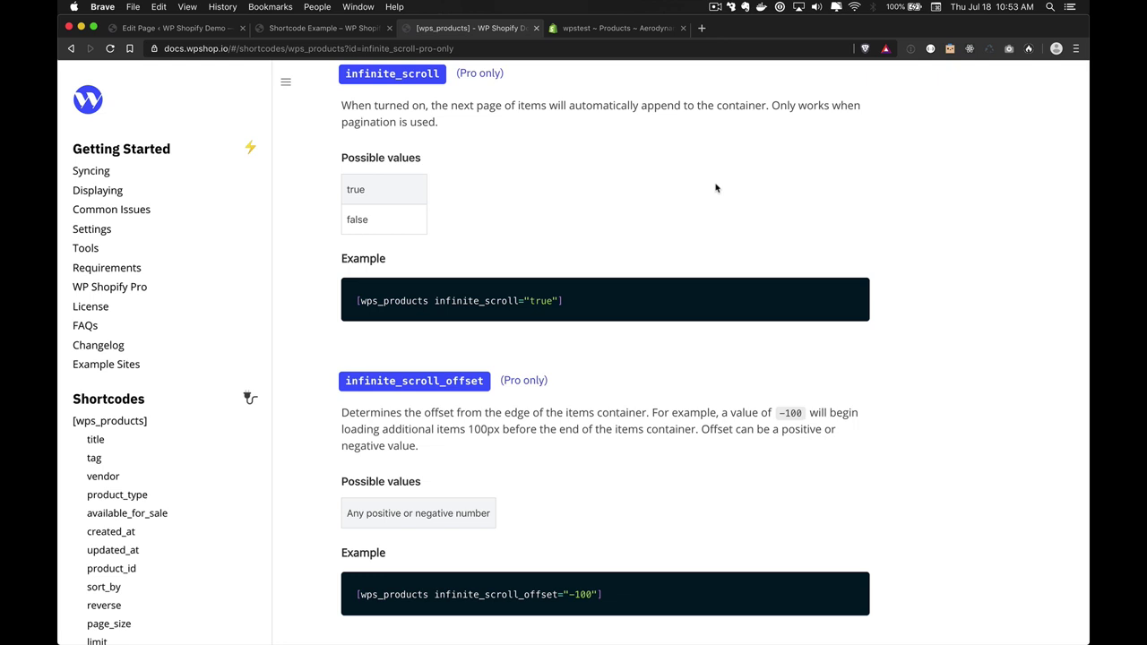
Return to the page editor to view the plain [wps_products] shortcode and examine the end of the published product list
key("super+1")
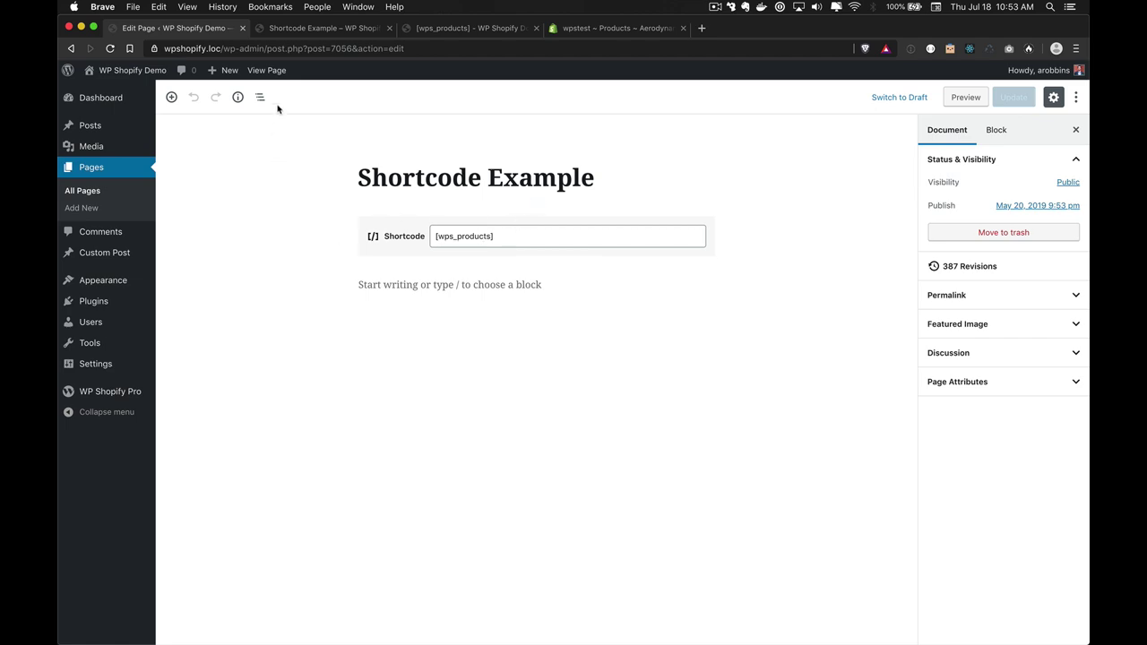
key("super+2")
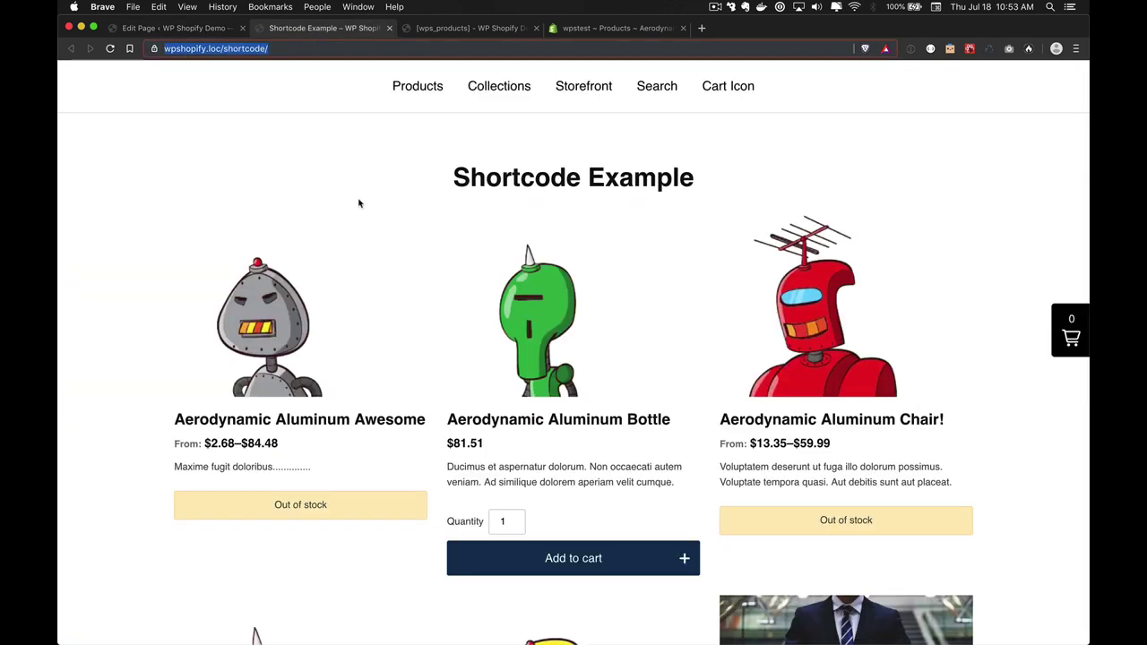
scroll(358, 203, "down", 20)
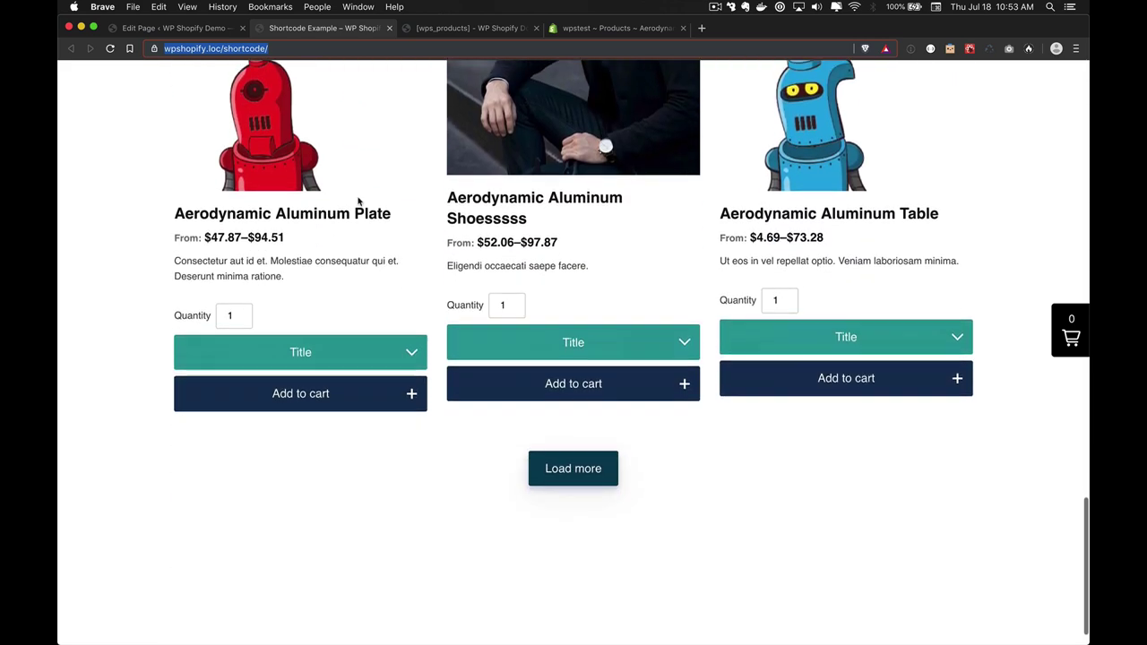
Load two more batches of products on the published page and look through the extended product list
scroll(358, 204, "down", 2)
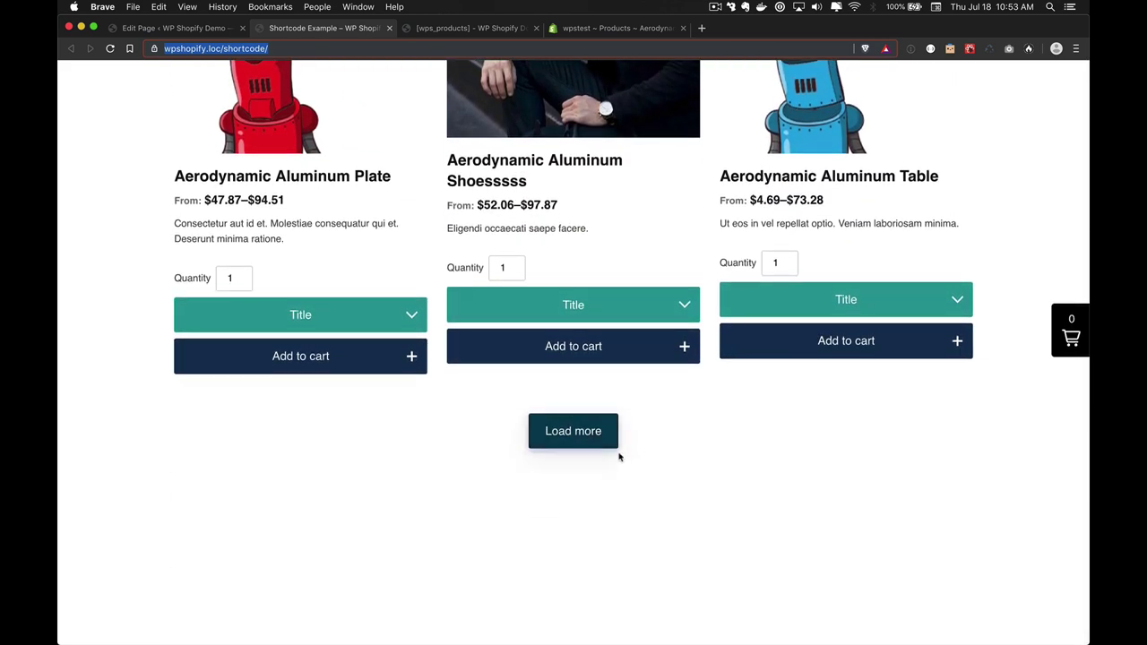
left_click(598, 439)
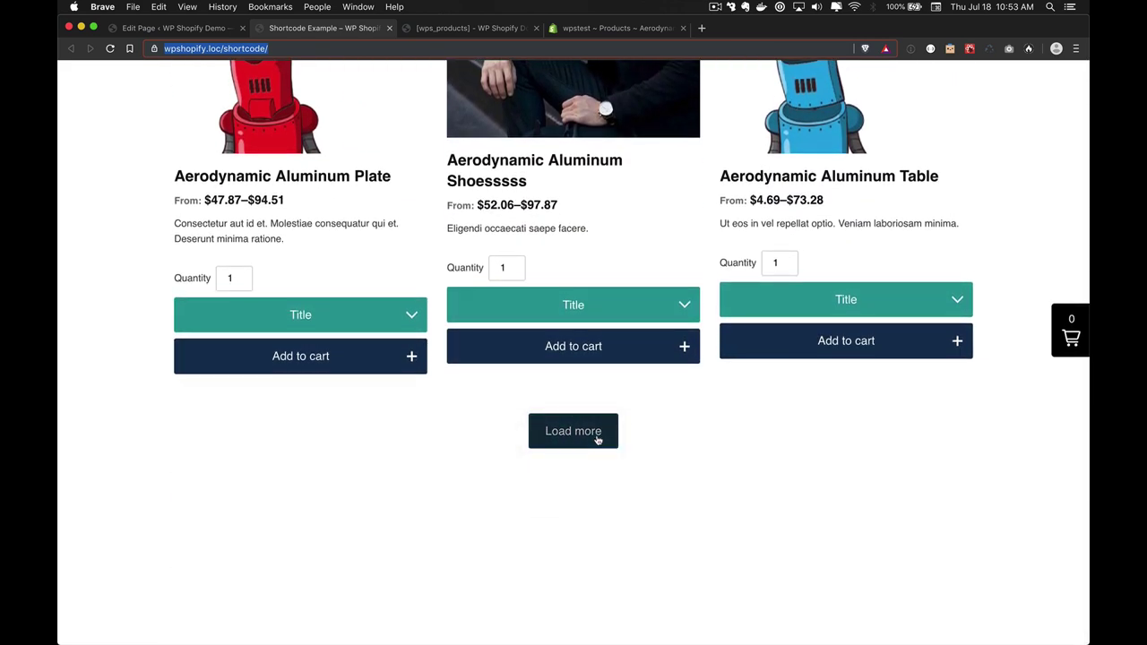
scroll(598, 439, "down", 20)
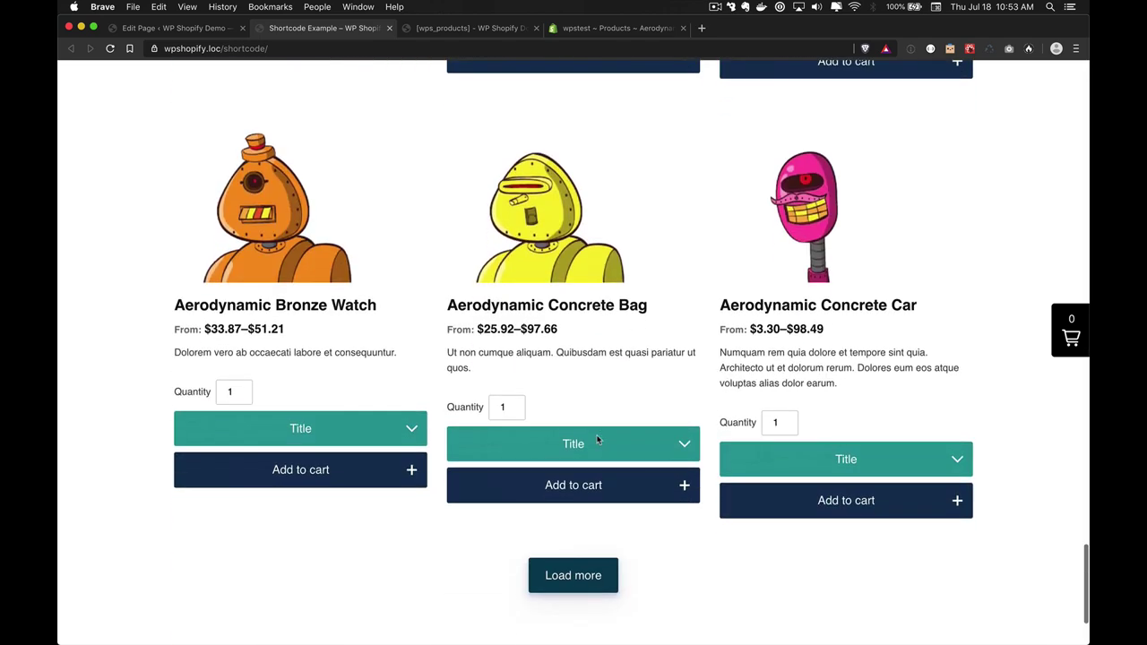
left_click(579, 568)
scroll(579, 568, "down", 6)
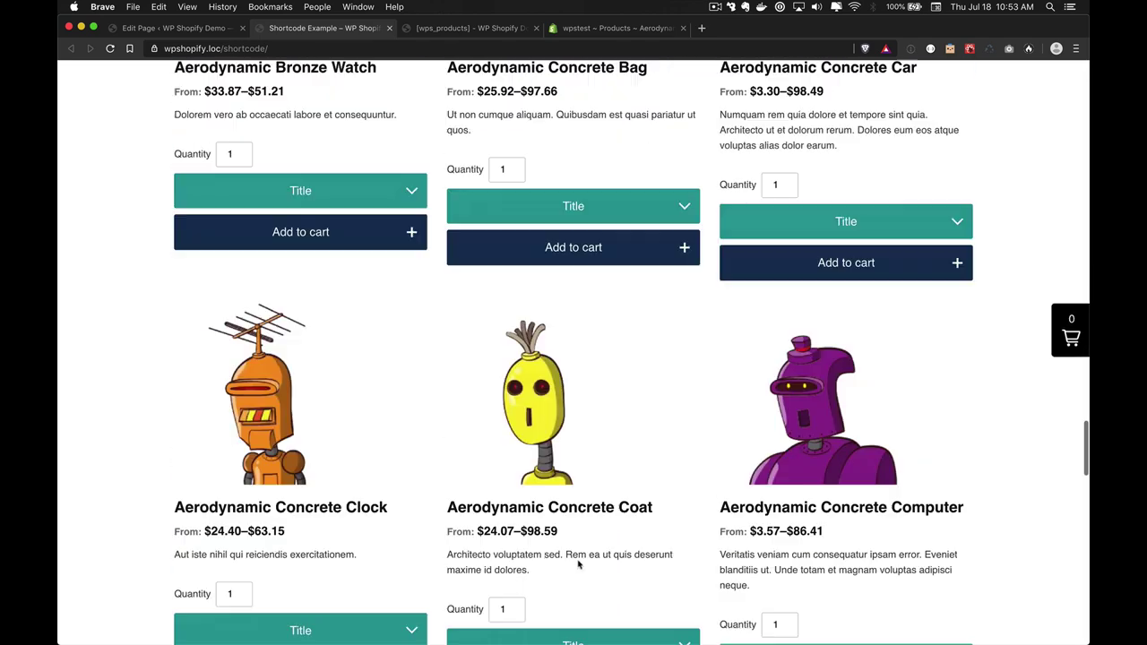
scroll(579, 565, "up", 20)
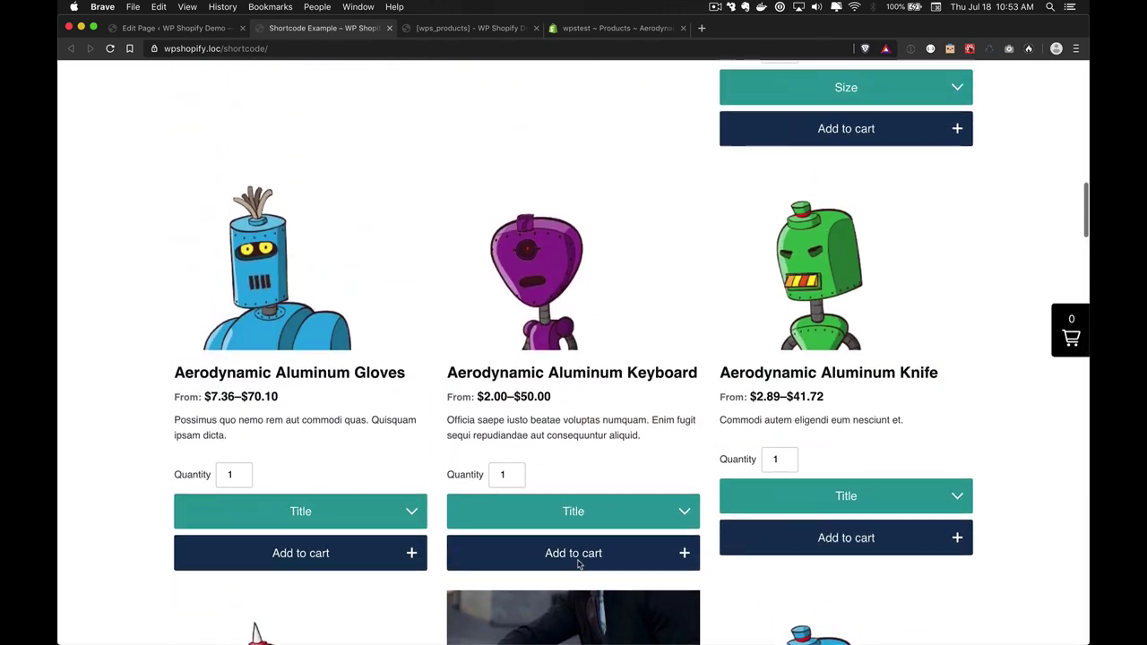
scroll(579, 565, "up", 5)
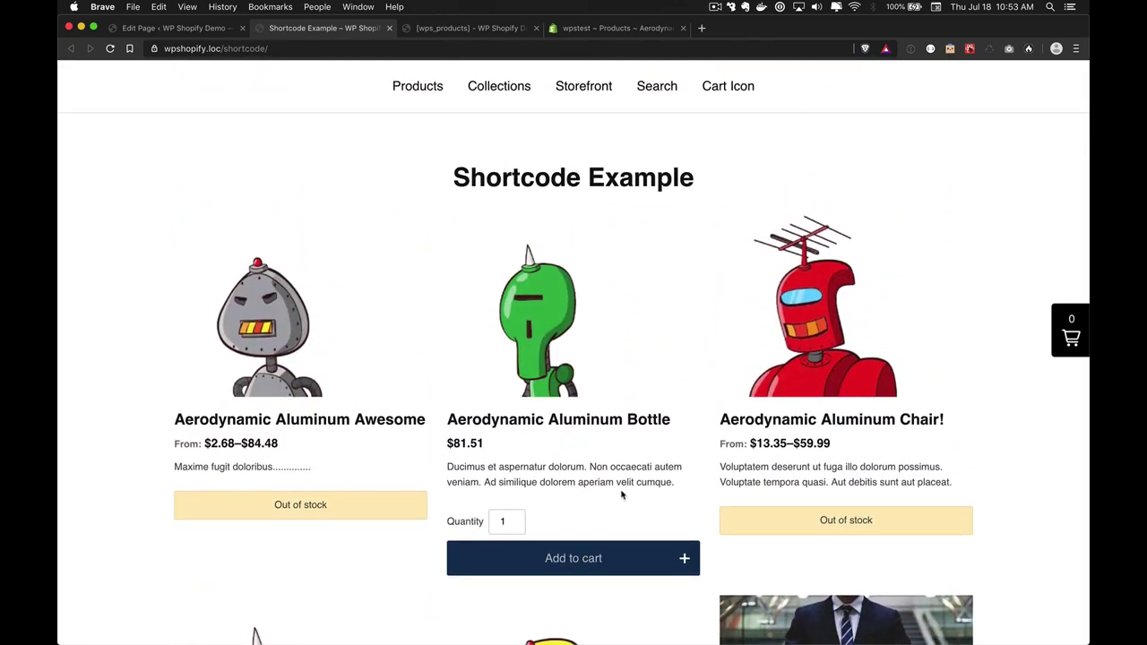
scroll(592, 208, "down", 20)
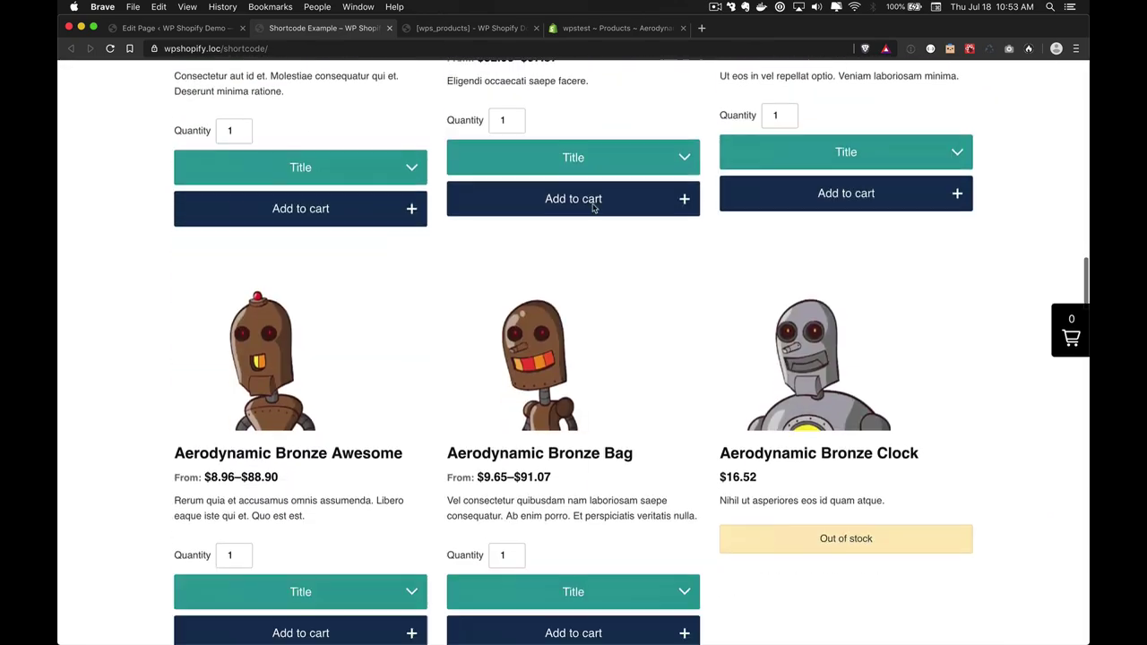
scroll(592, 208, "down", 13)
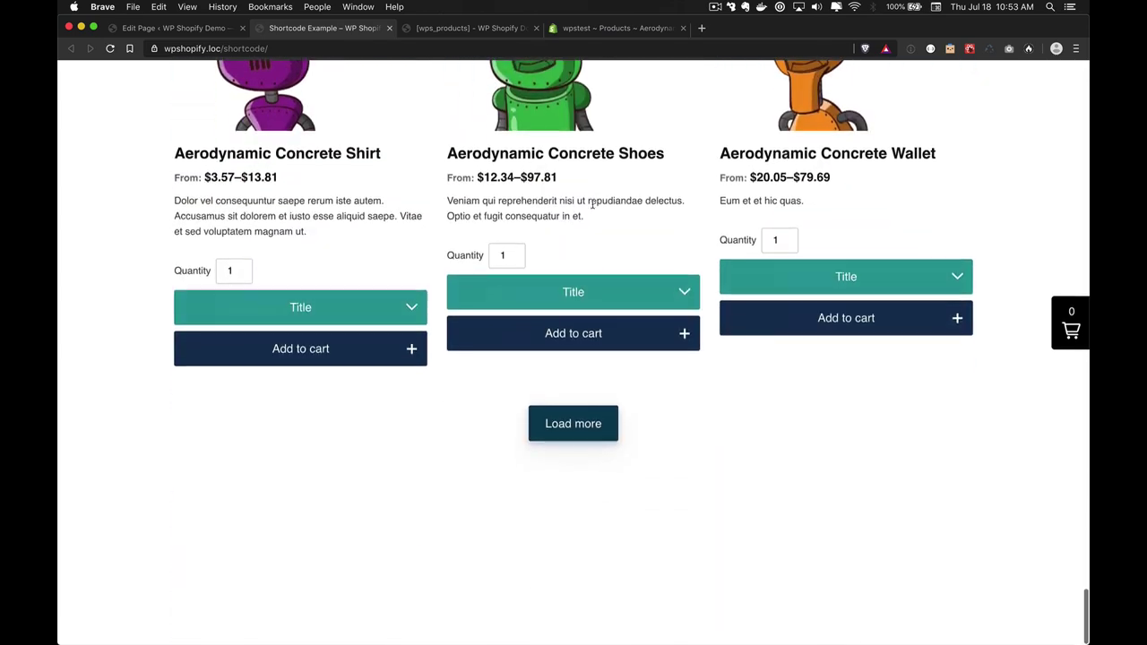
scroll(592, 204, "up", 18)
scroll(592, 205, "up", 15)
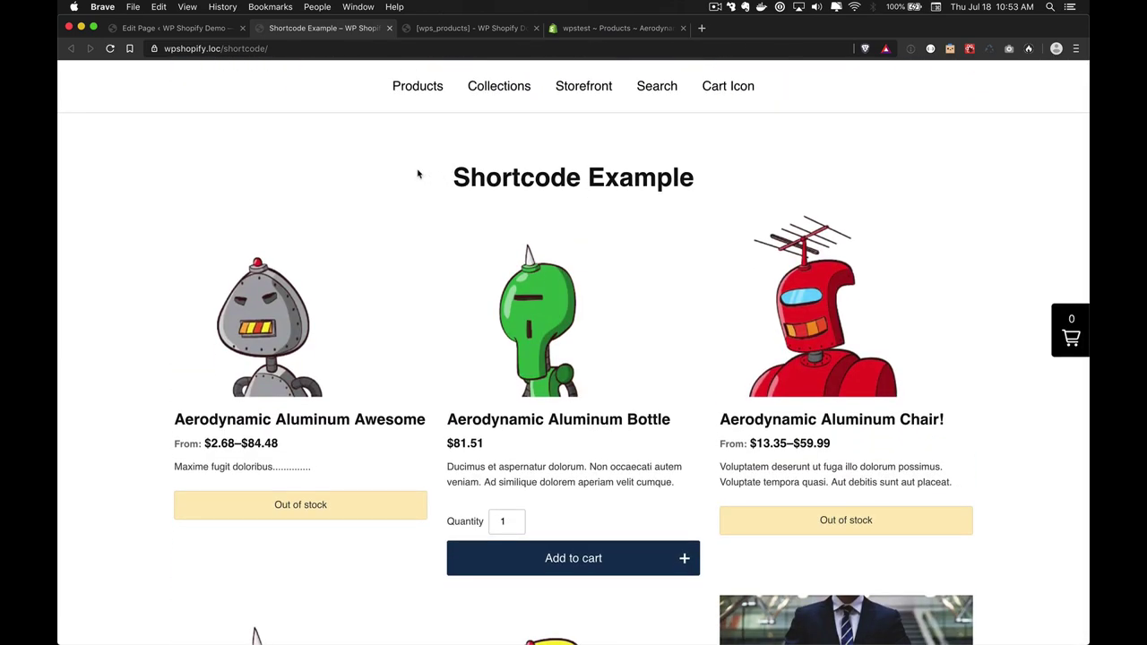
Add infinite_scroll="true" to the wps_products shortcode in the page editor and update the page
key("ctrl+shift+Tab")
left_click(499, 238)
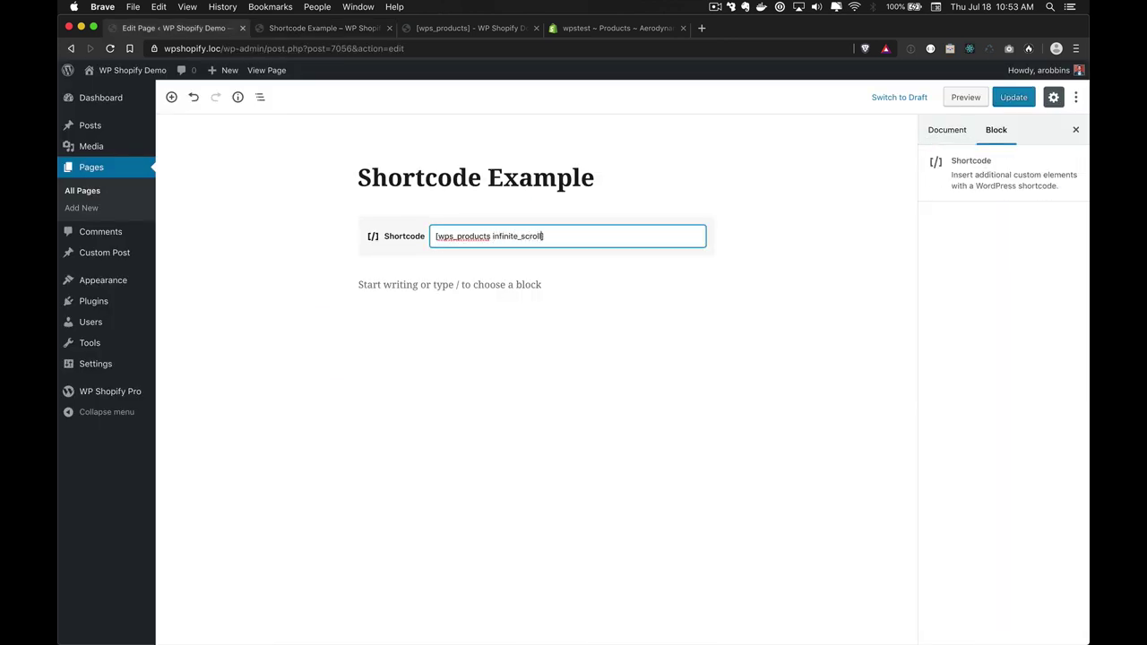
type("infinite_scroll=\"true")
left_click(1013, 97)
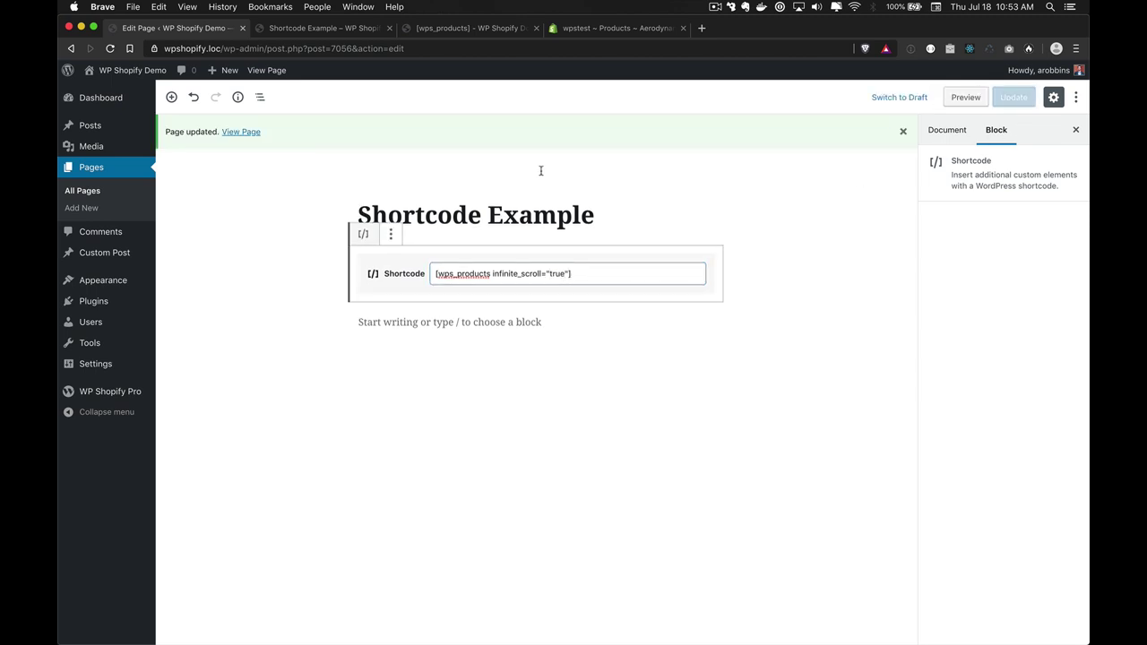
Reload the published page and go down the product list to check that further products load automatically
key("ctrl+Tab")
key("super+r")
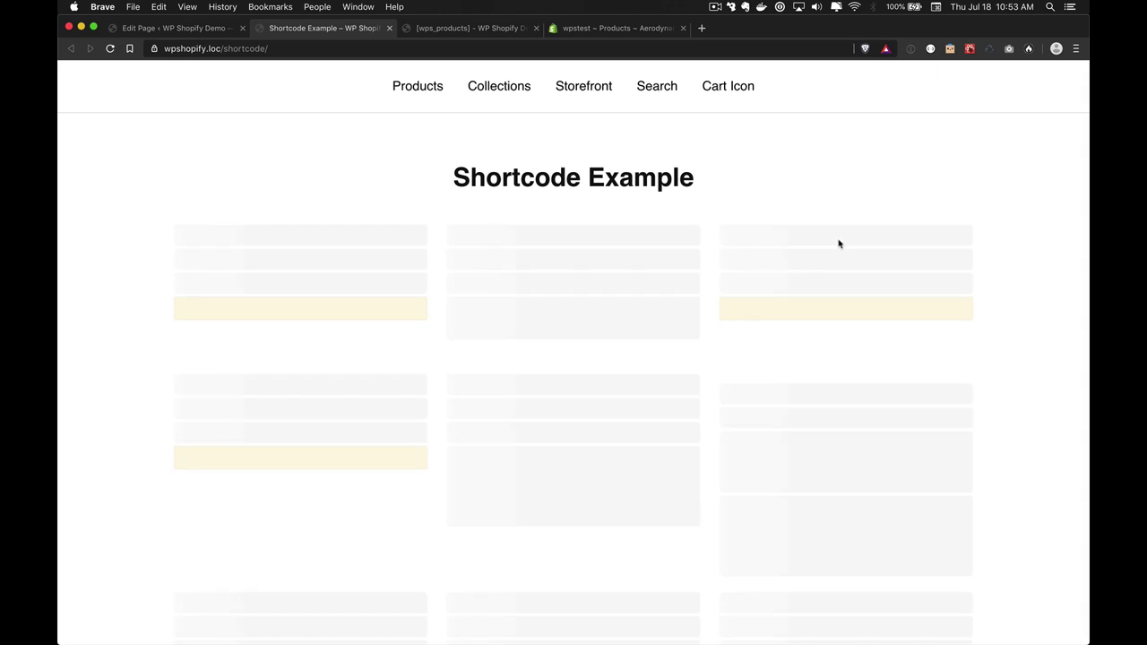
scroll(991, 287, "down", 10)
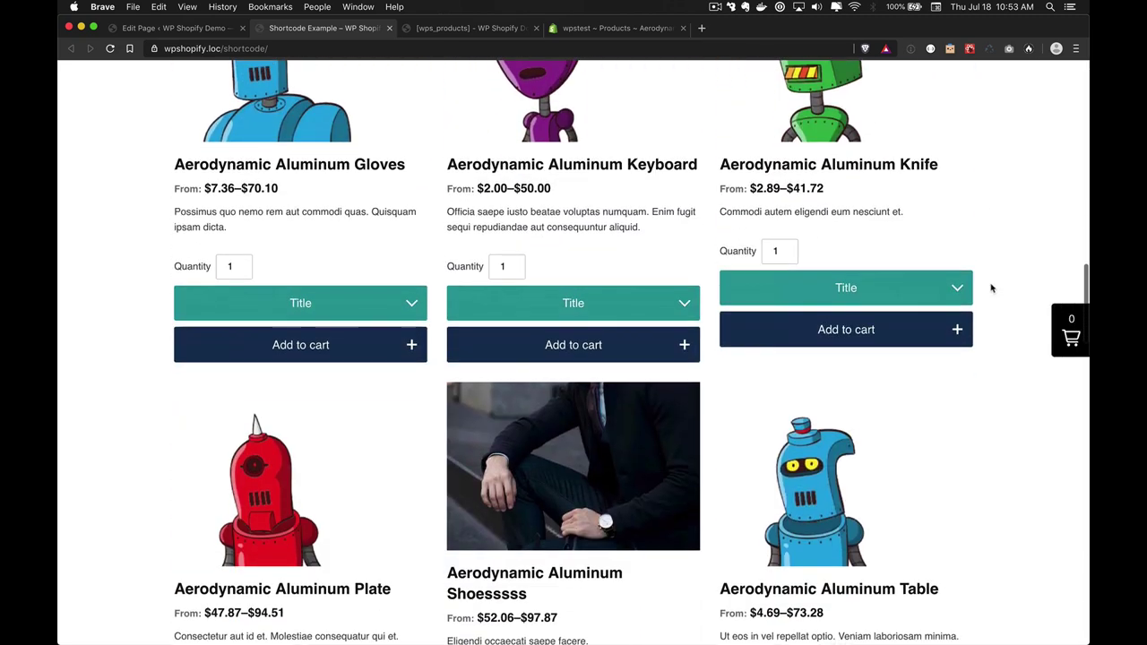
scroll(991, 288, "down", 15)
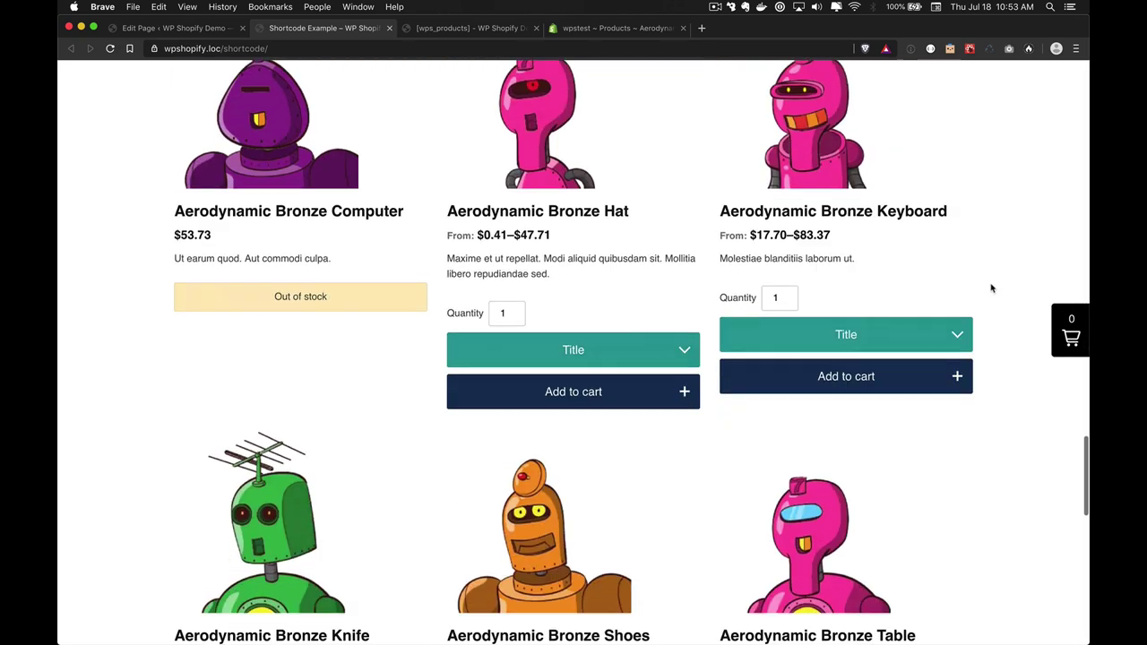
scroll(991, 287, "down", 10)
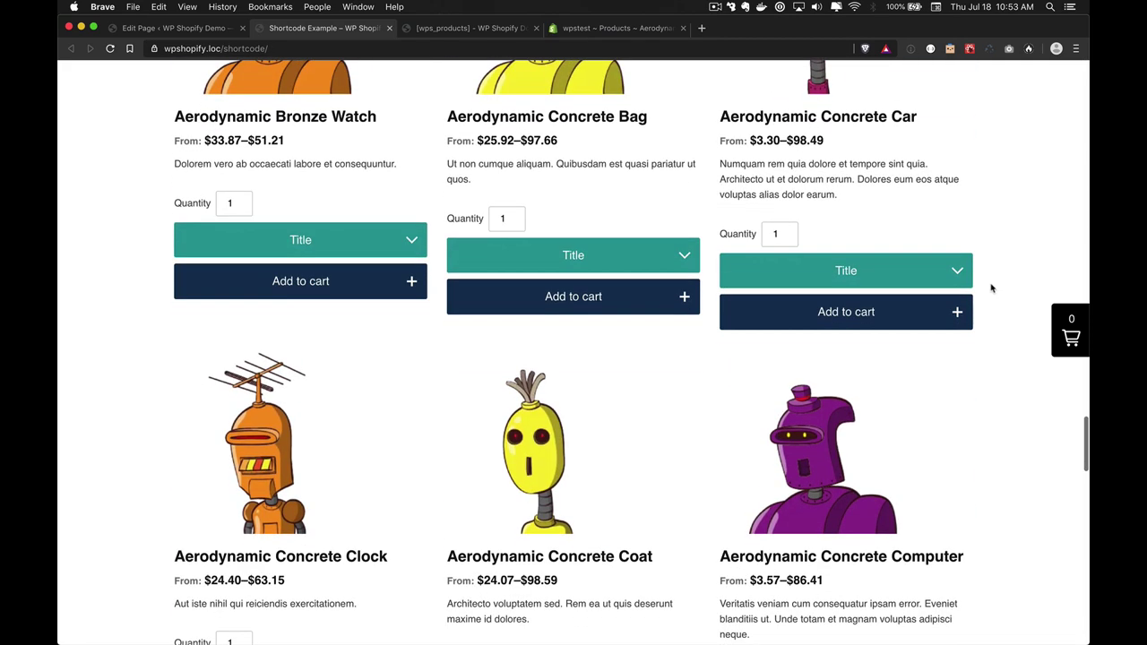
scroll(991, 288, "down", 10)
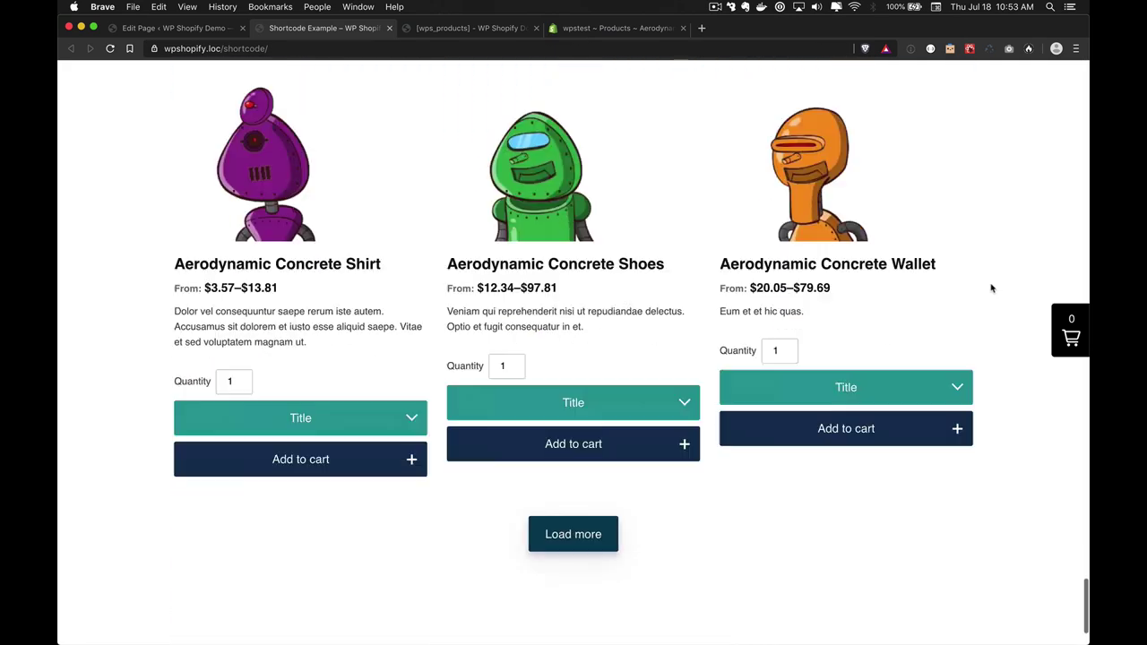
scroll(991, 287, "down", 2)
scroll(991, 287, "down", 8)
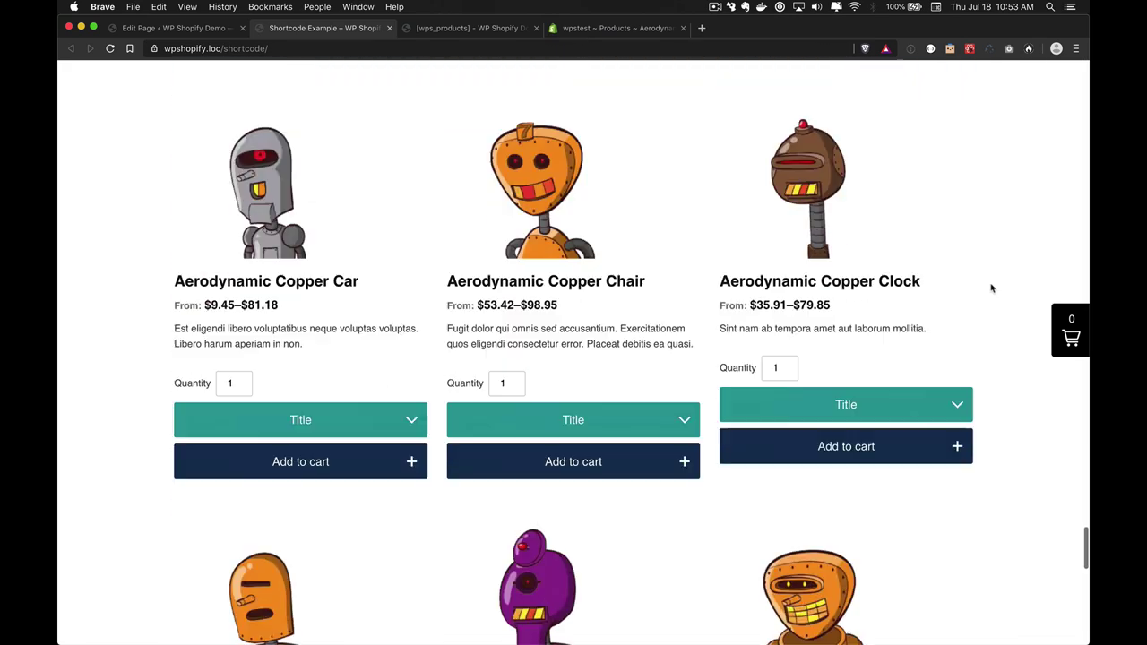
scroll(991, 288, "down", 10)
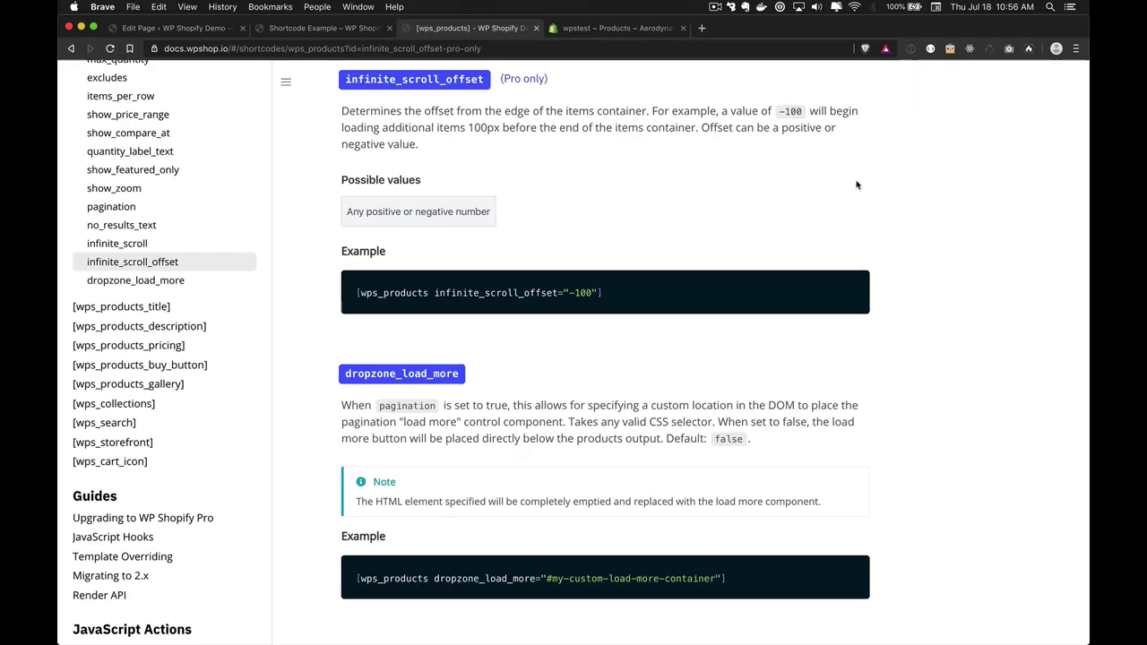
Review the infinite_scroll and infinite_scroll_offset entries in the wps_products documentation, highlighting the number in the offset example
scroll(856, 185, "up", 3)
scroll(856, 184, "up", 7)
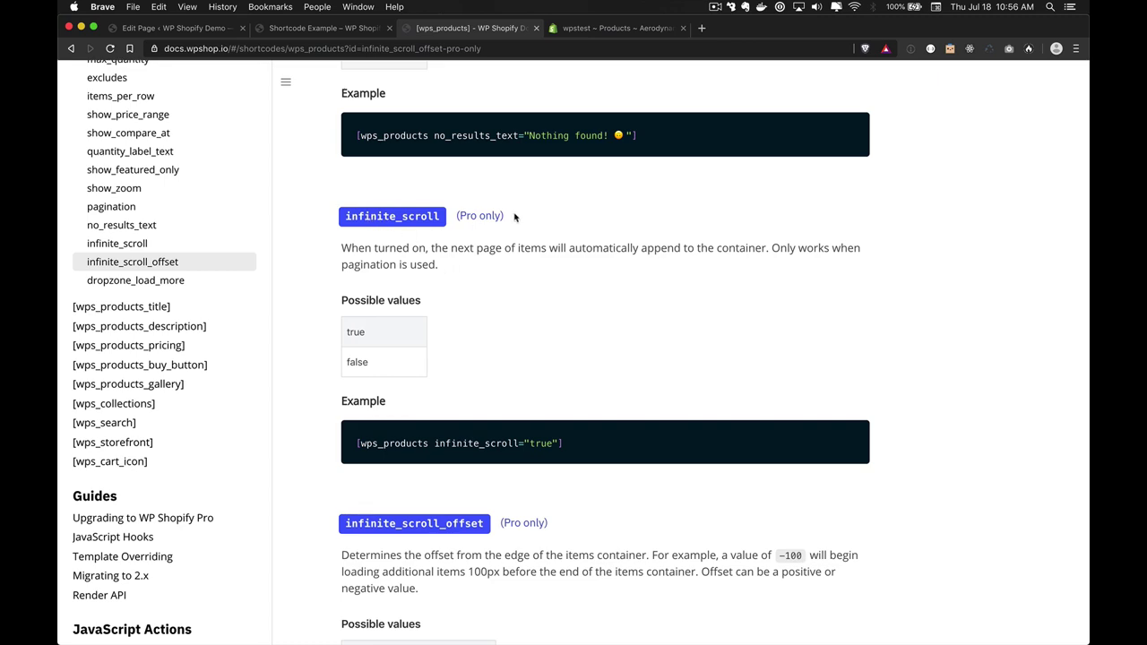
scroll(526, 217, "down", 9)
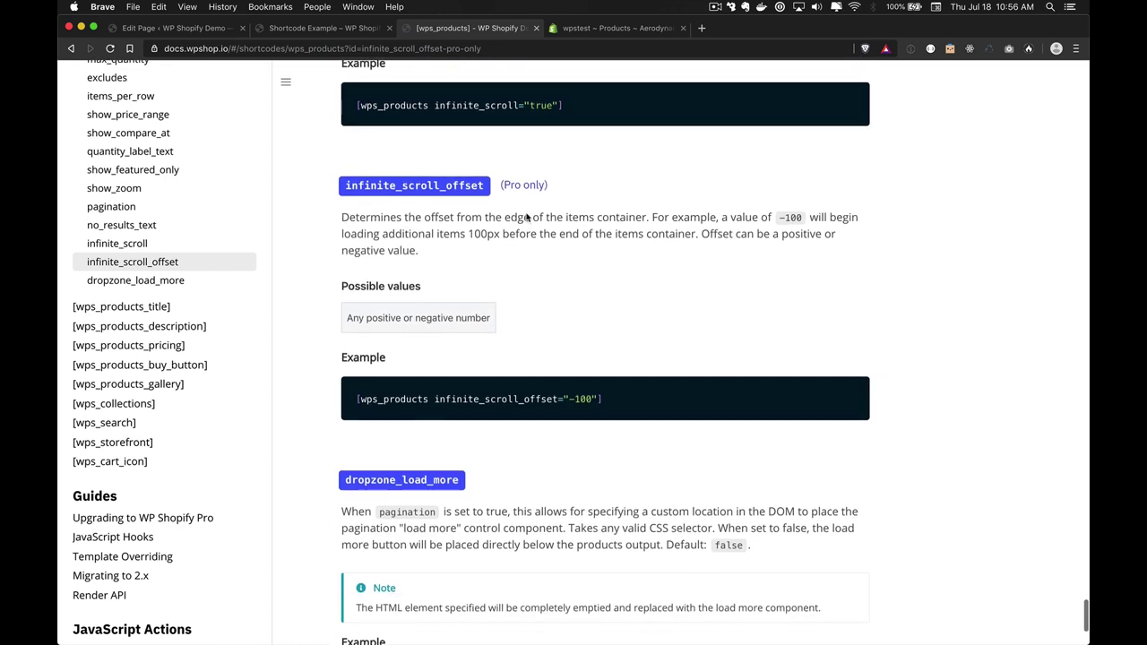
scroll(526, 217, "down", 1)
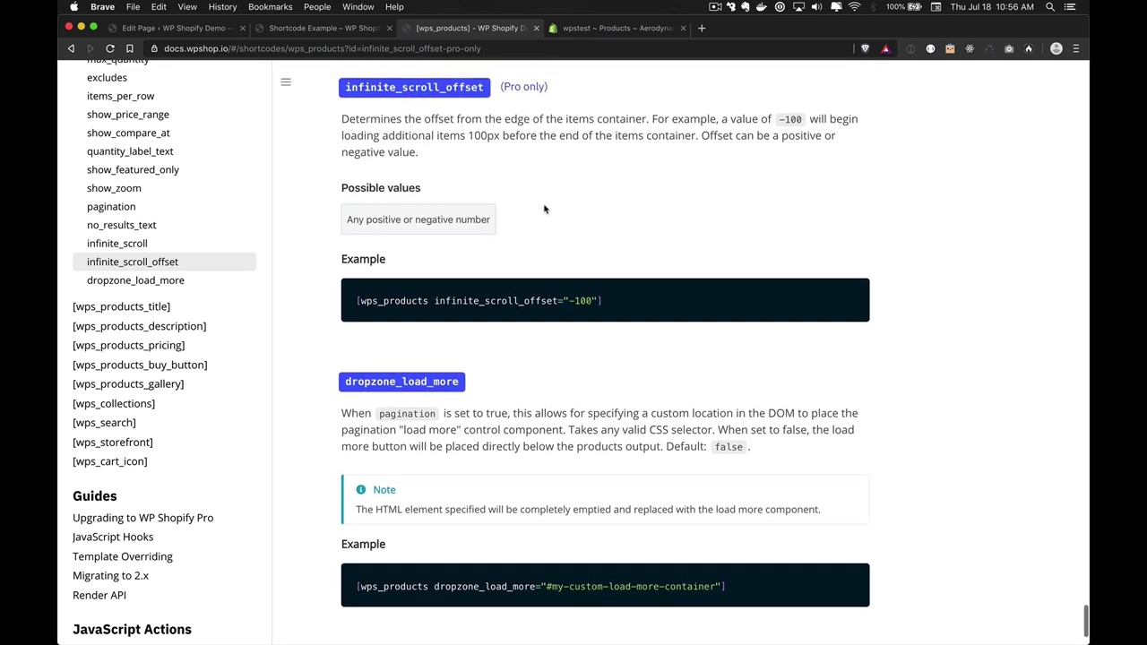
double_click(578, 302)
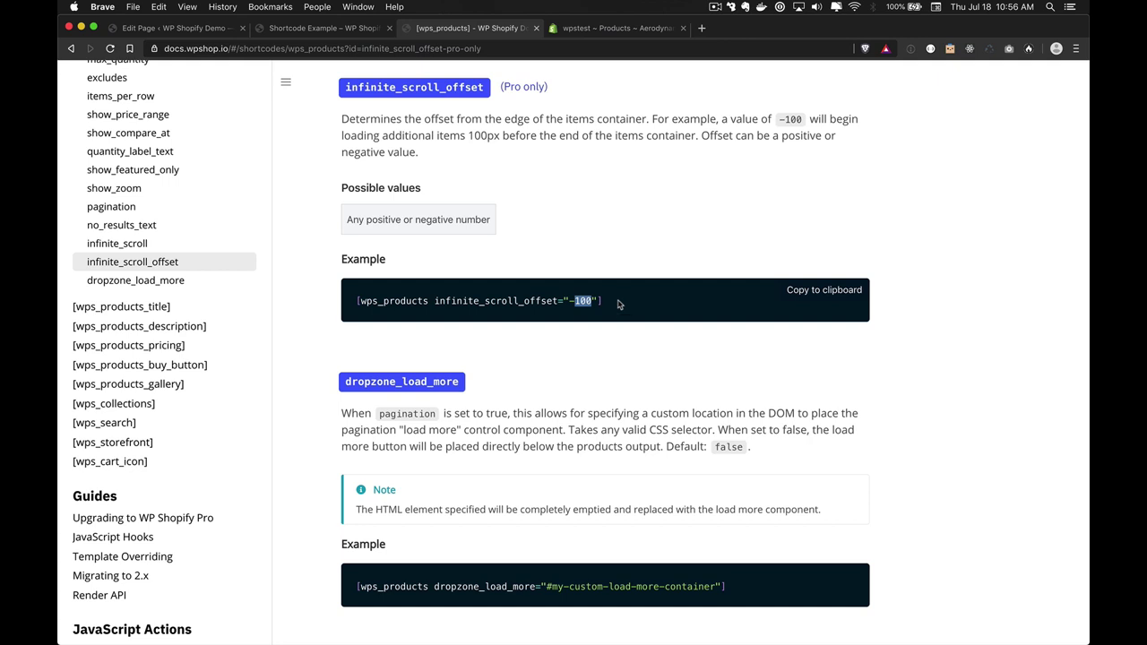
left_click(617, 266)
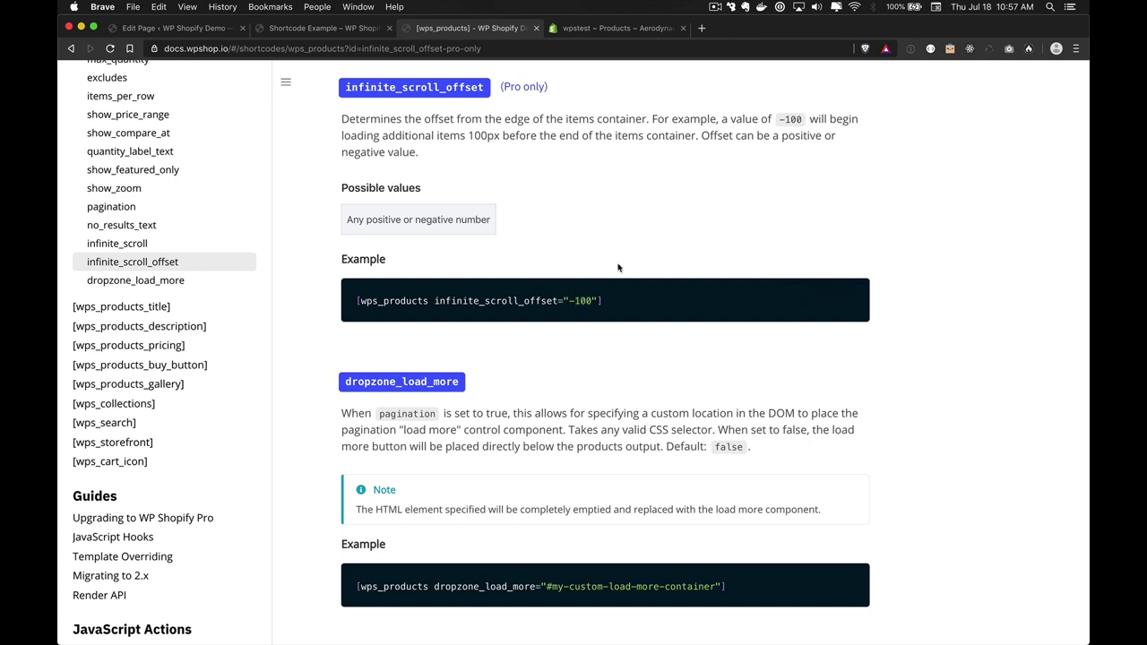
double_click(580, 301)
Reload the published shortcode page and examine at what point in the product list additional items load without an offset
key("ctrl+shift+Tab")
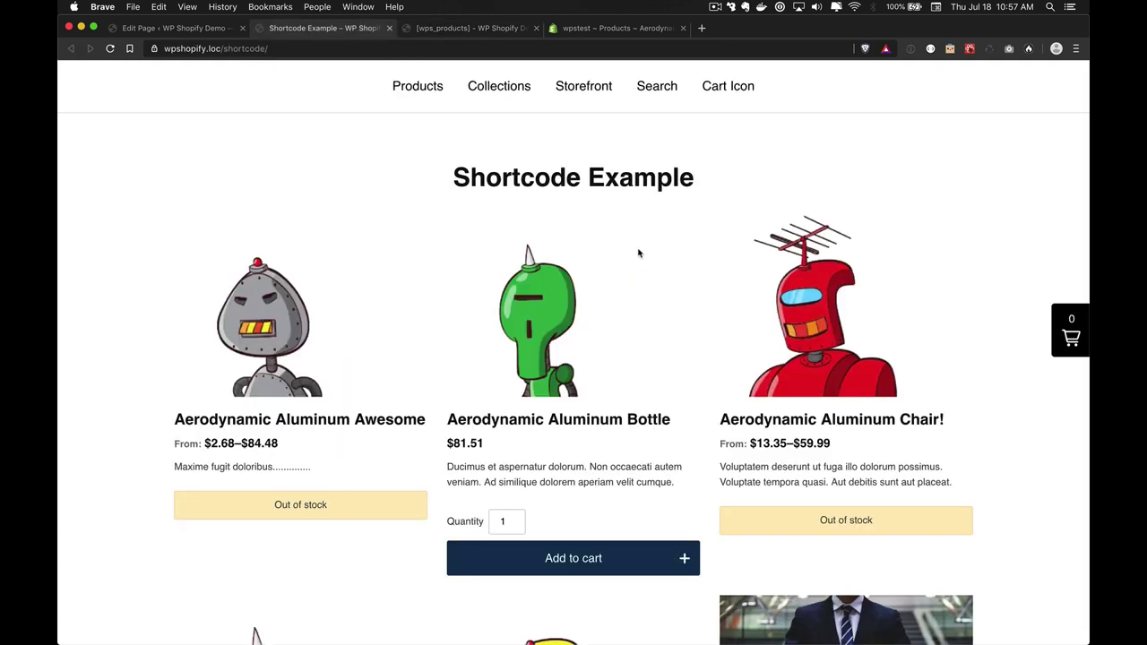
key("super+r")
scroll(978, 471, "down", 20)
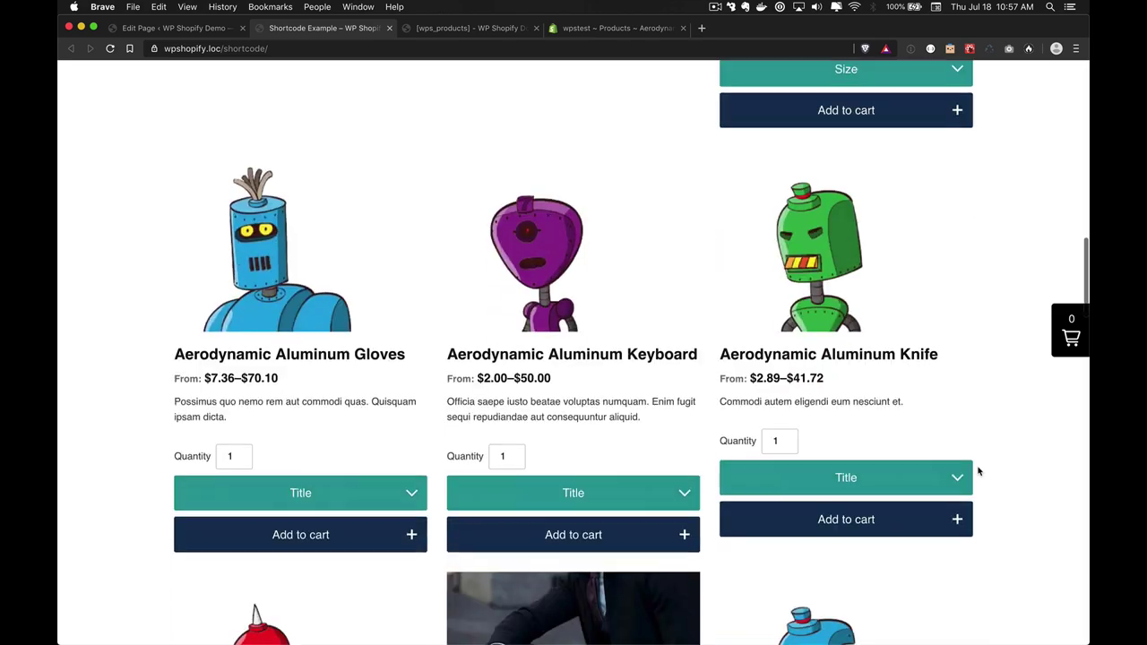
scroll(978, 471, "down", 20)
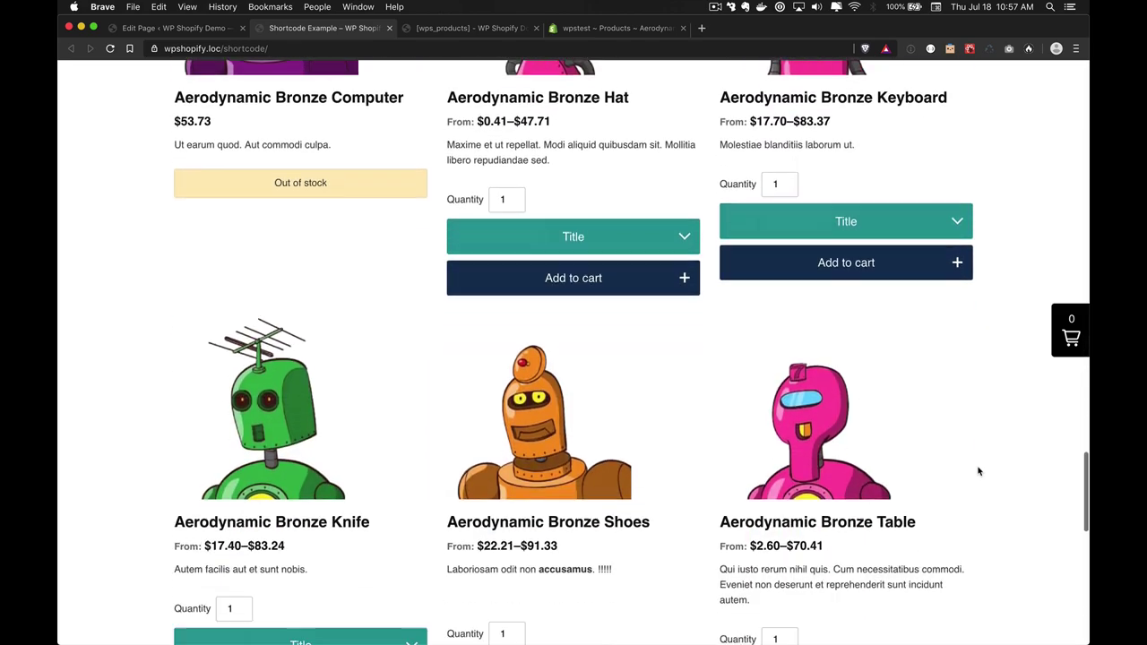
scroll(978, 471, "down", 5)
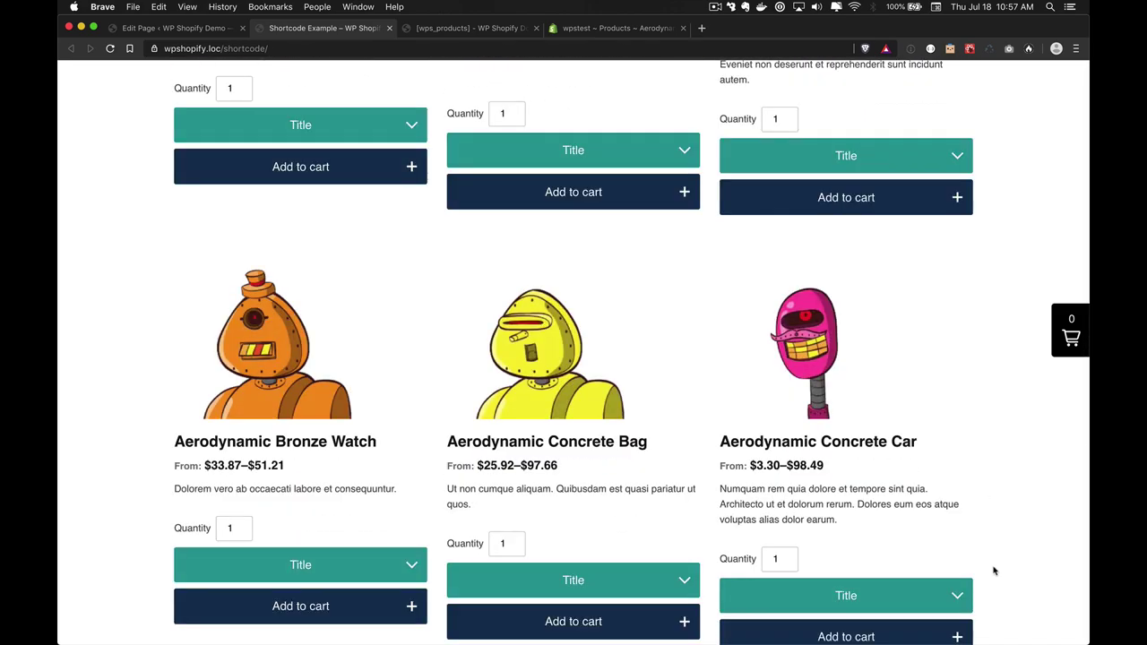
scroll(993, 571, "down", 20)
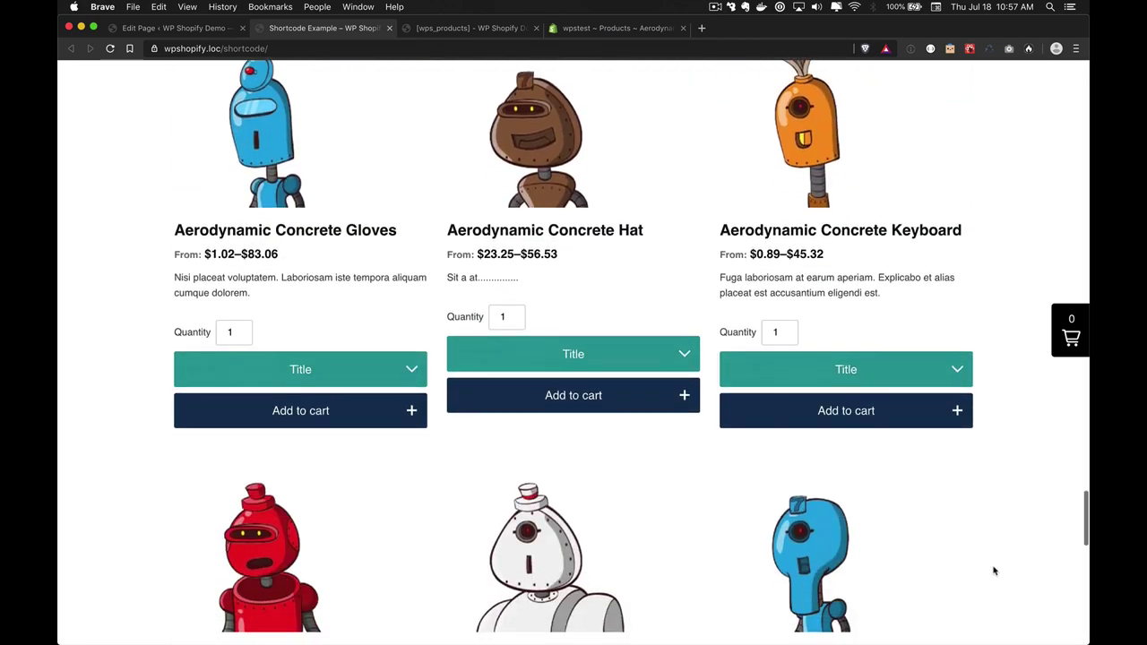
scroll(1028, 604, "down", 20)
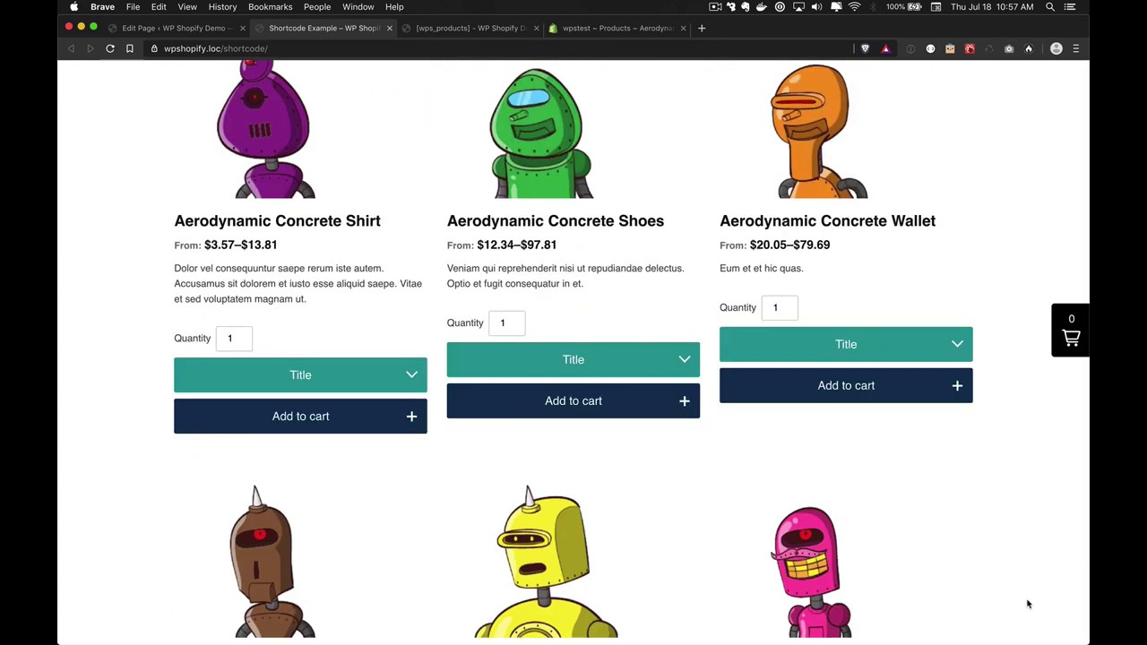
Add infinite_scroll_offset="-1700" after infinite_scroll in the wps_products shortcode and update the page
key("ctrl+shift+Tab")
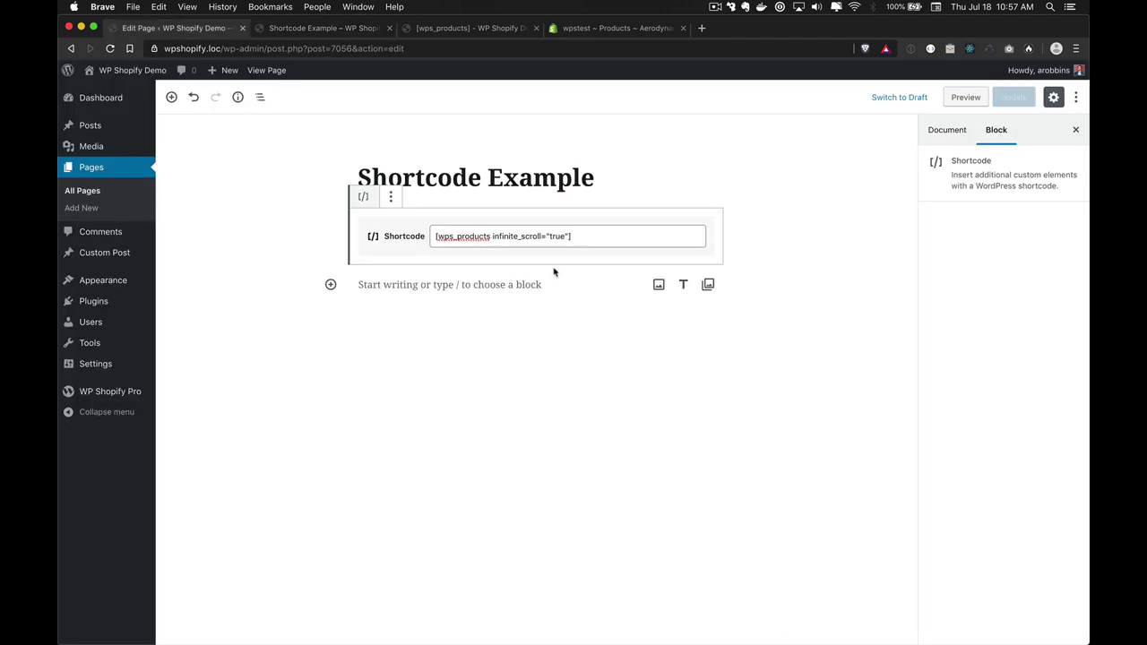
left_click(568, 236)
type("infinite_scroll_offset=\"-1700\"")
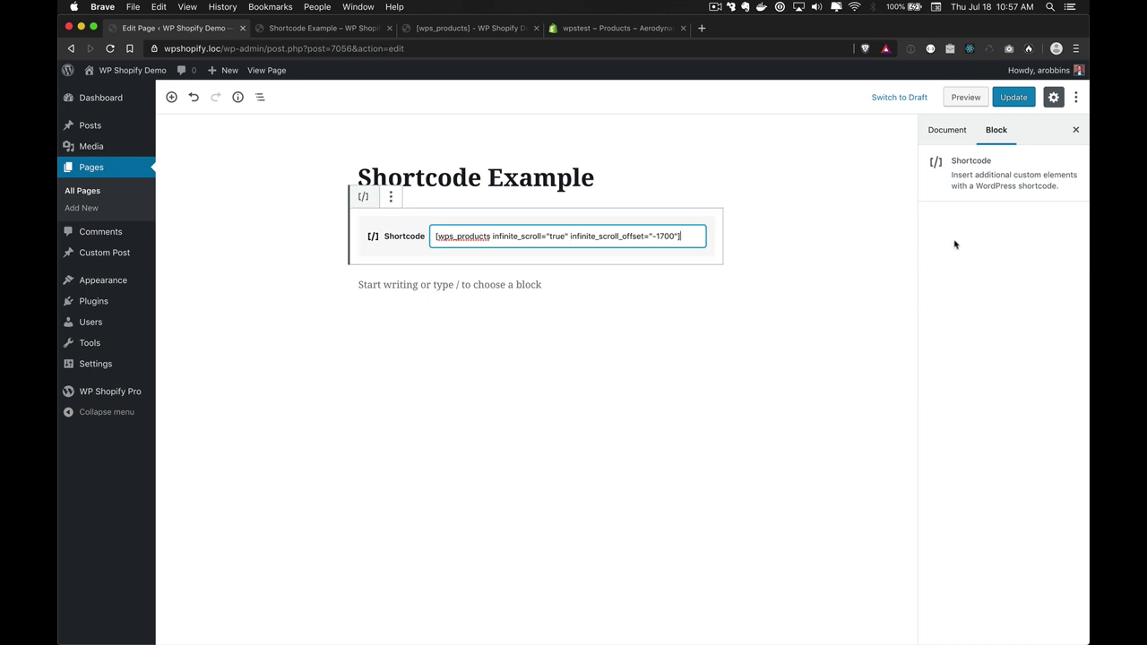
left_click(1015, 98)
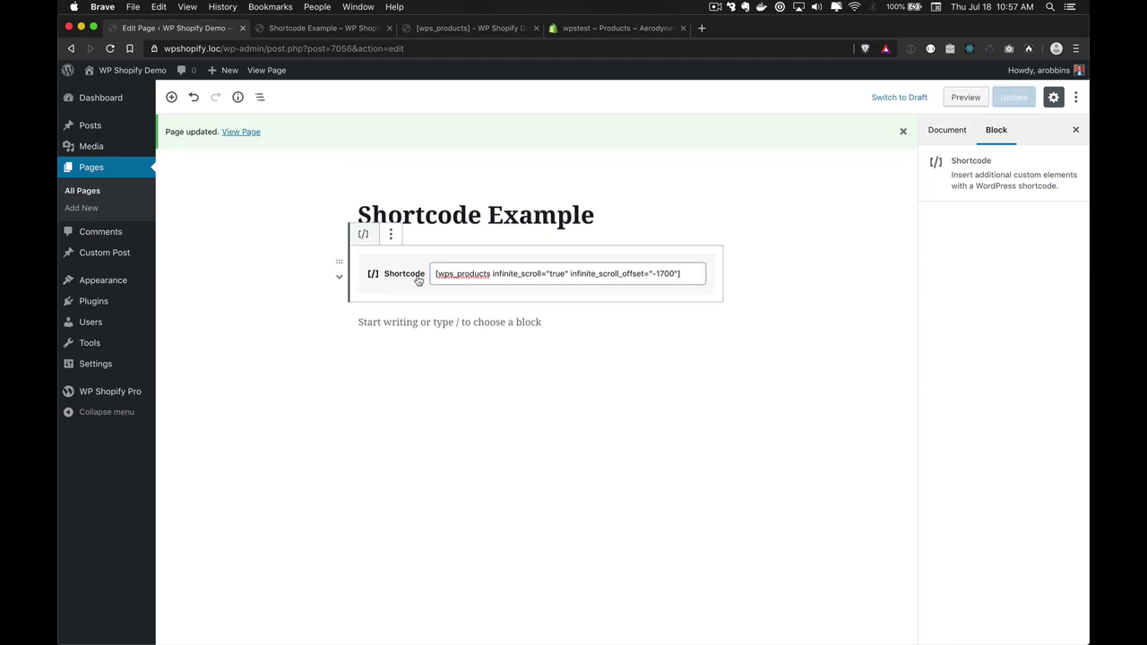
View the published page and go down the product list to check how early further products load with the -1700 offset
left_click(240, 132)
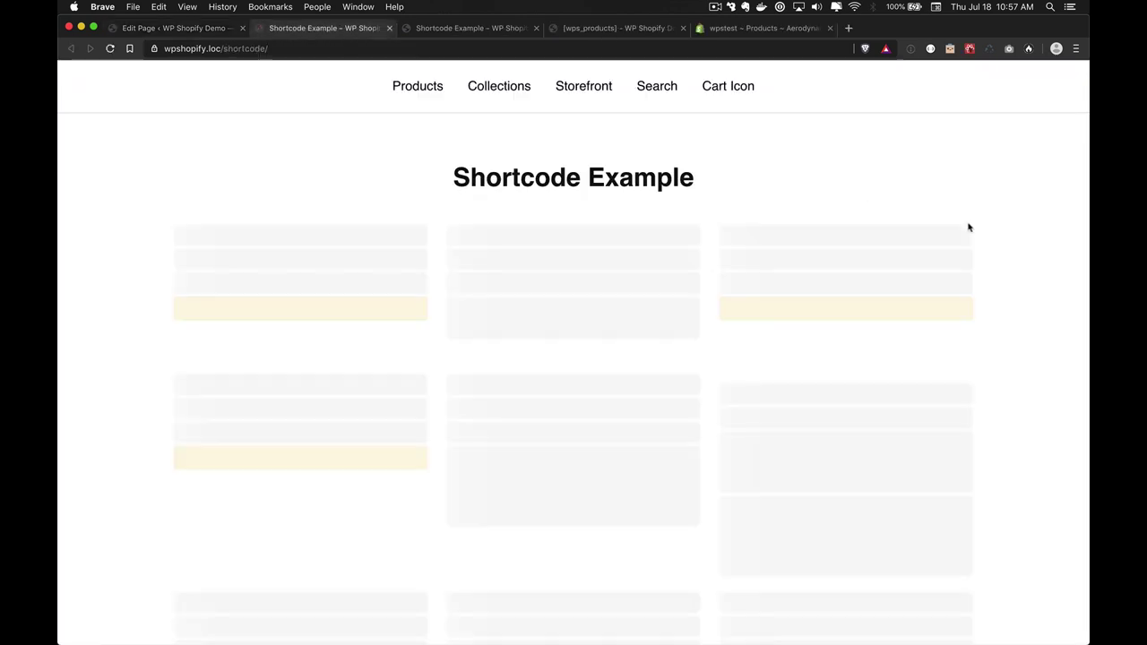
scroll(986, 304, "down", 5)
scroll(986, 308, "down", 15)
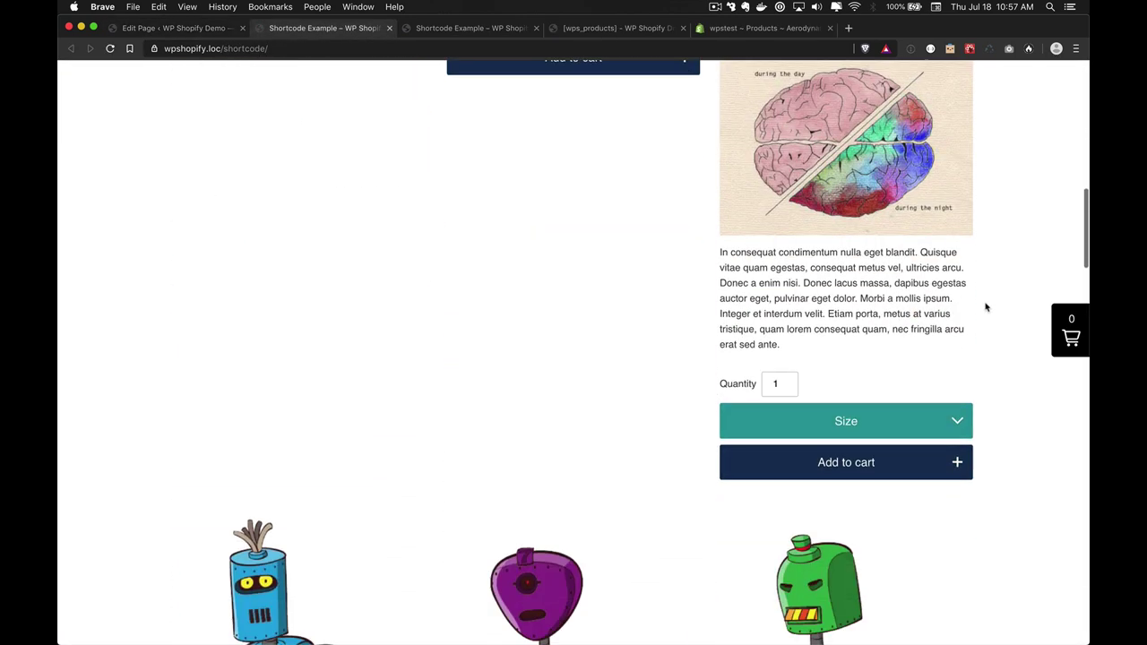
scroll(986, 308, "down", 10)
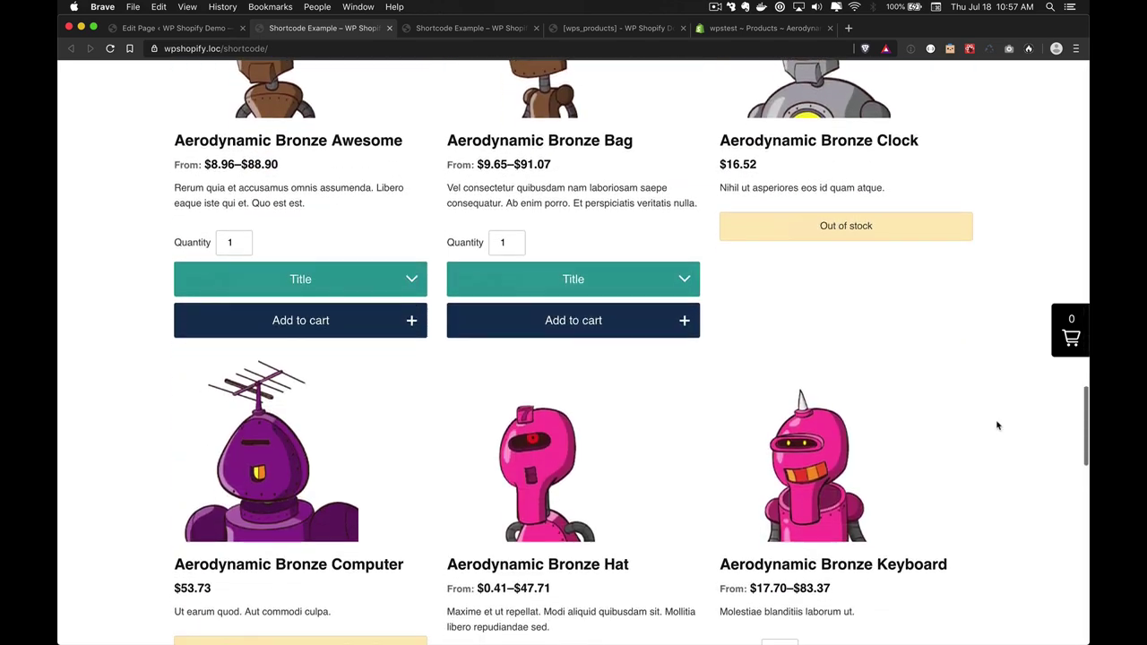
scroll(1000, 486, "down", 12)
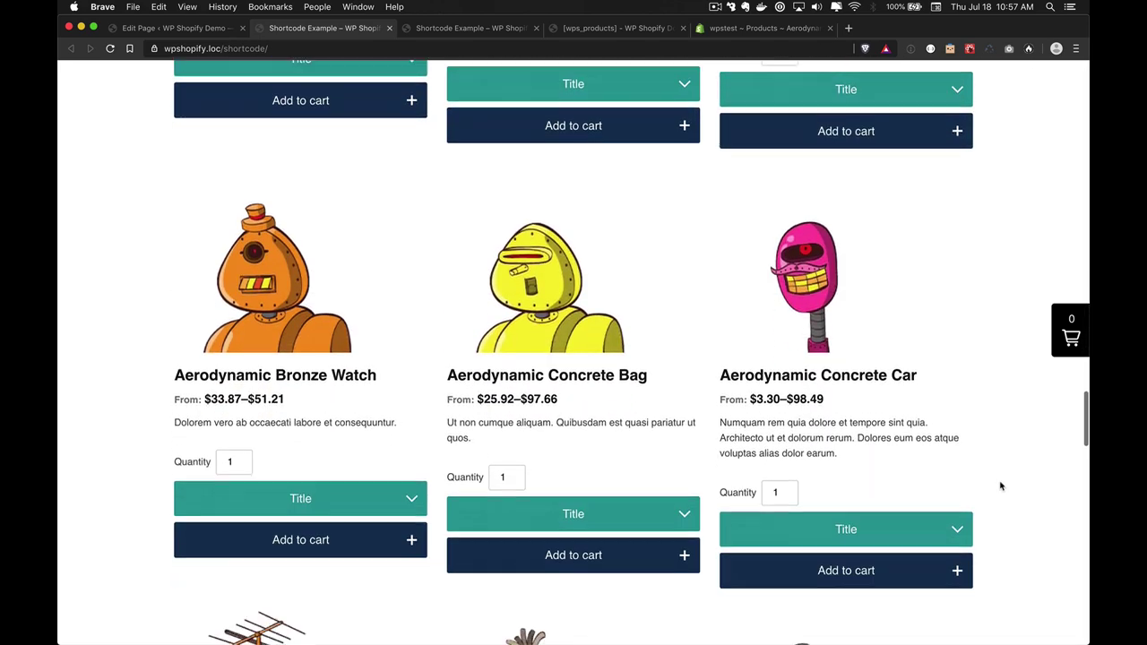
scroll(1023, 547, "down", 7)
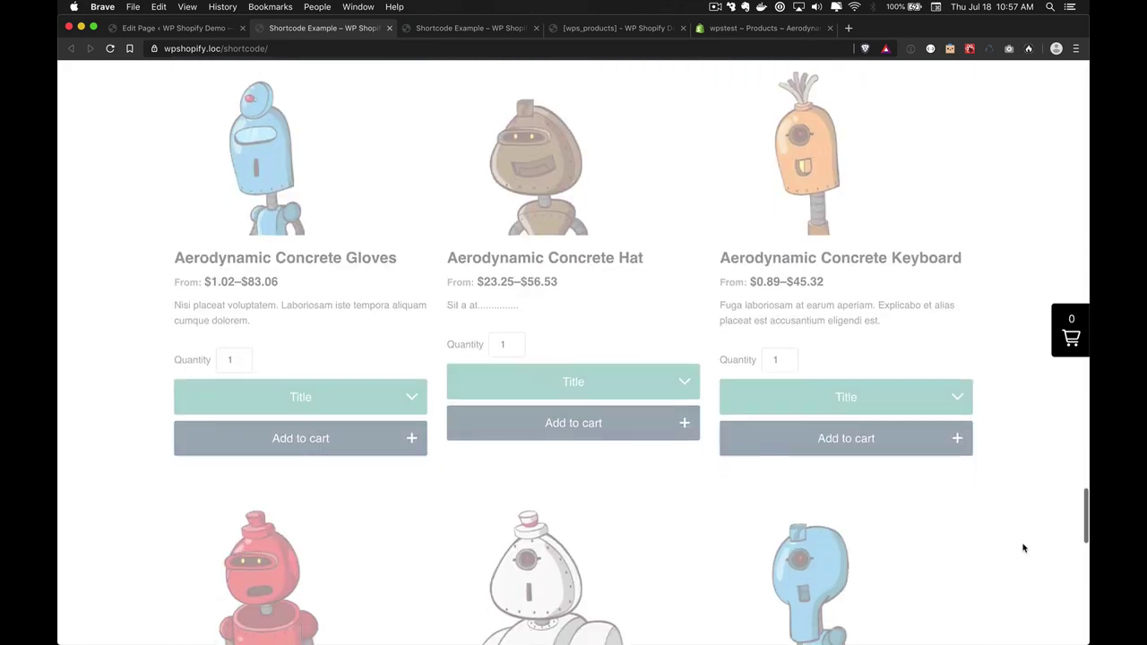
scroll(1023, 547, "down", 12)
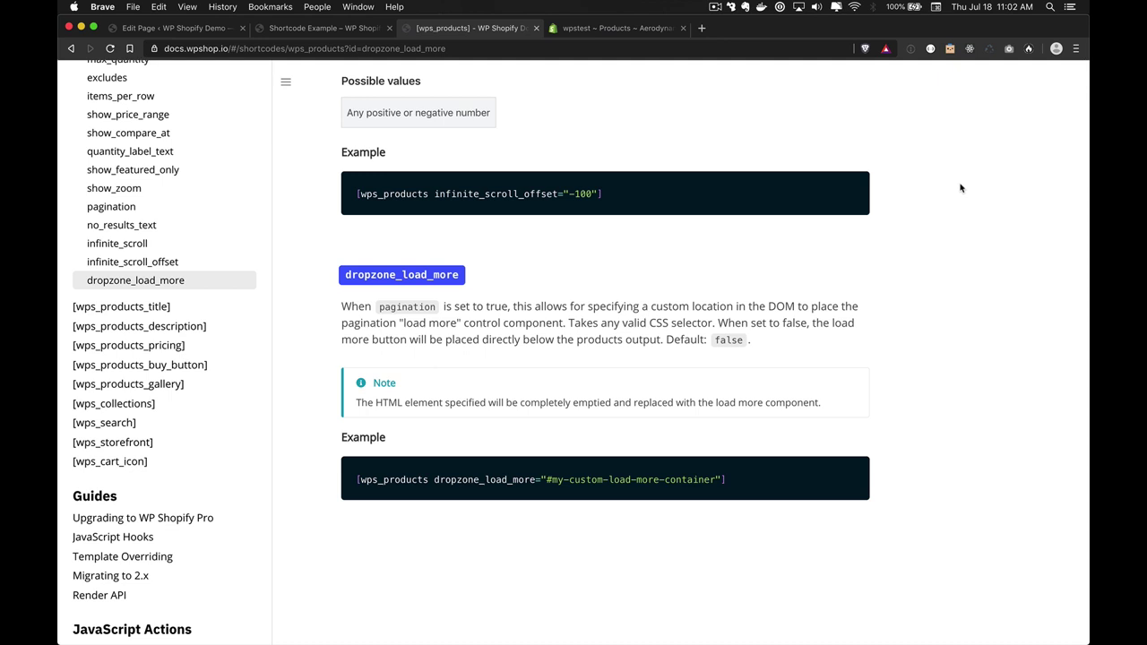
Review the dropzone_load_more entry in the wps_products documentation, highlighting the text about setting it to false
left_click_drag(569, 325, 866, 325)
left_click(713, 315)
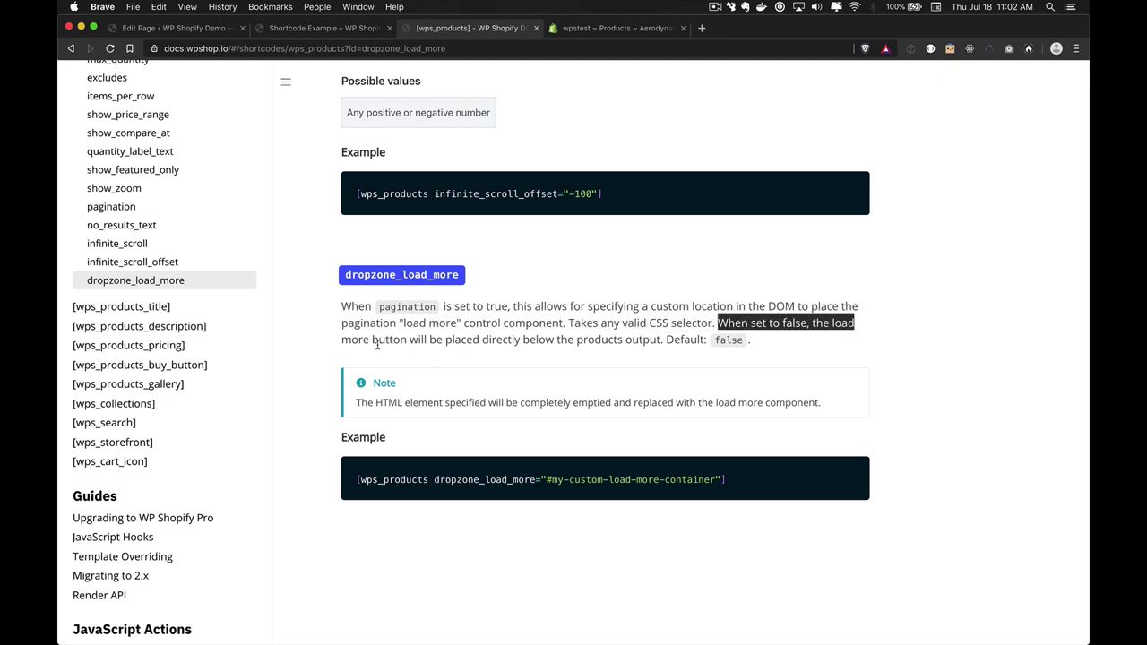
left_click(544, 339)
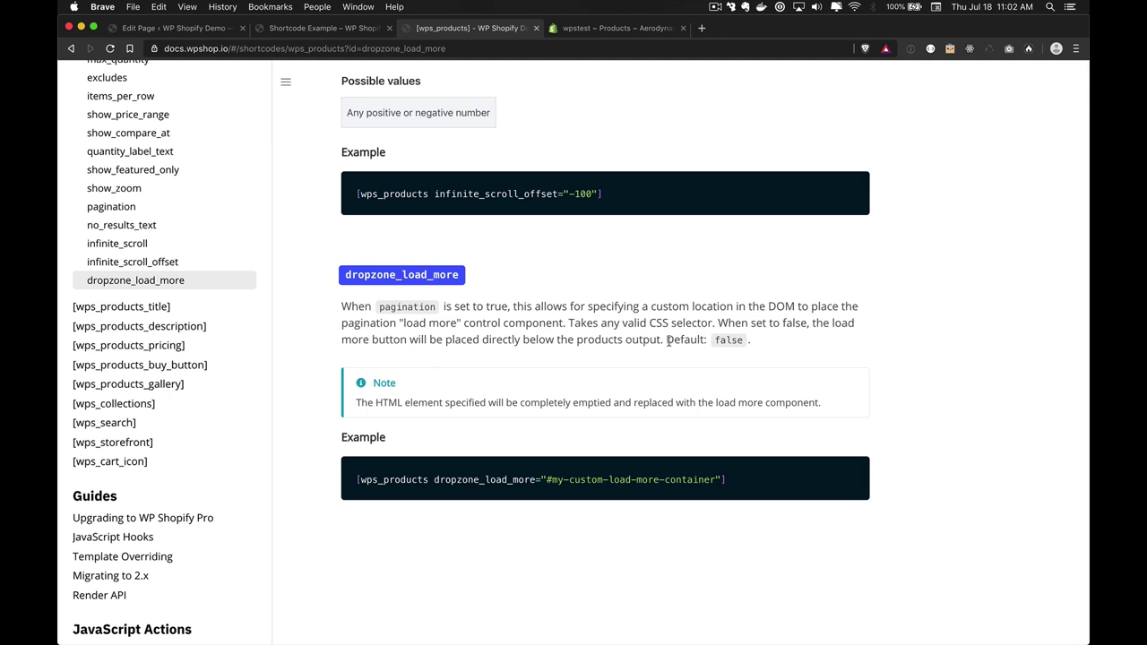
Reload the published shortcode page and try the Load more control in its default location below the products
key("super+alt+Left")
key("super+r")
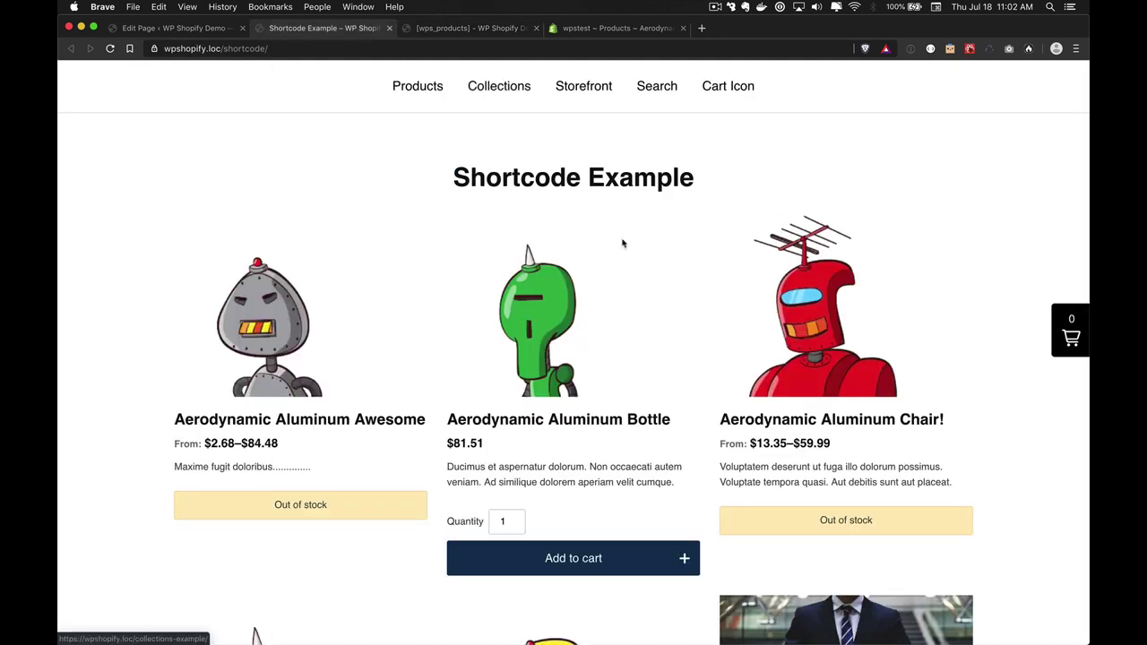
scroll(623, 243, "down", 10)
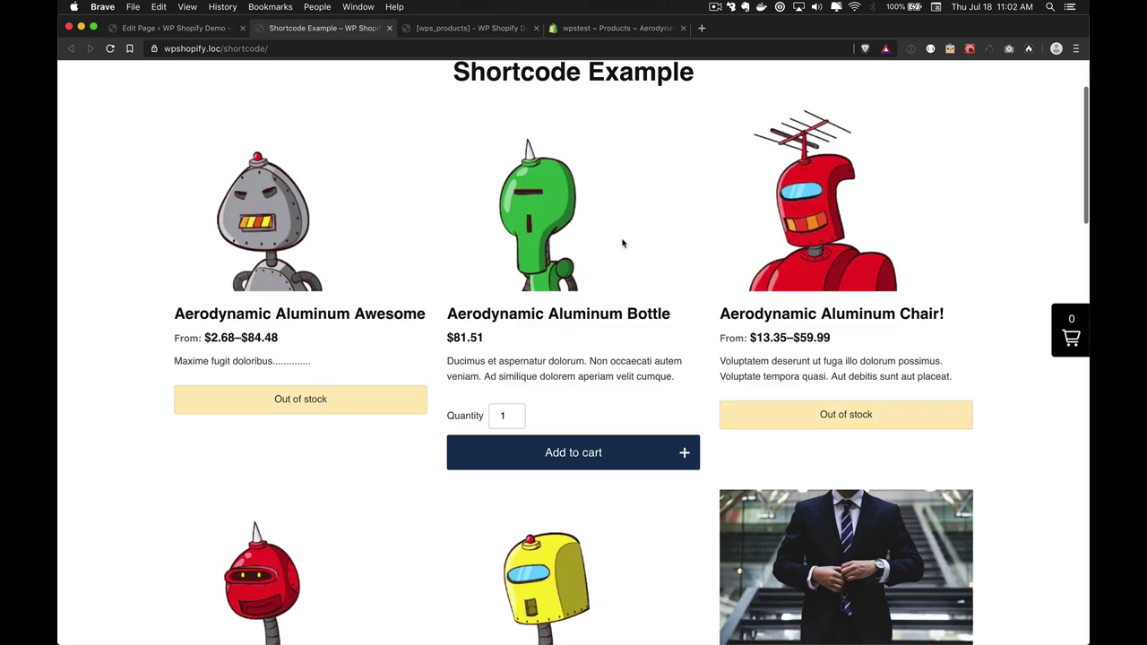
scroll(623, 243, "down", 10)
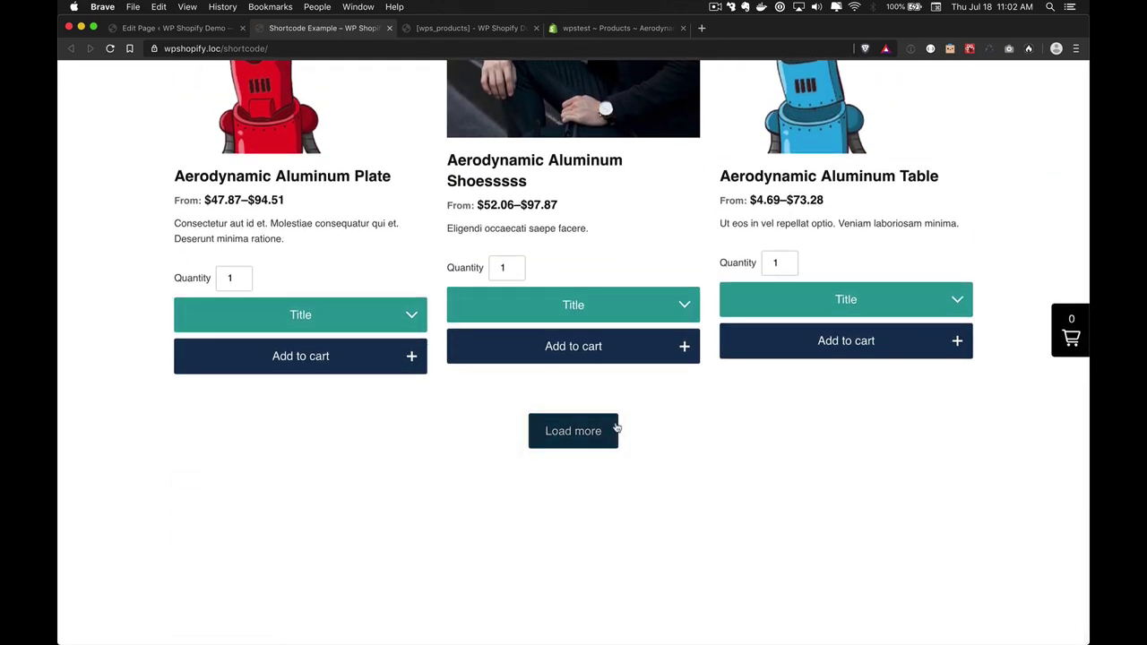
left_click(599, 432)
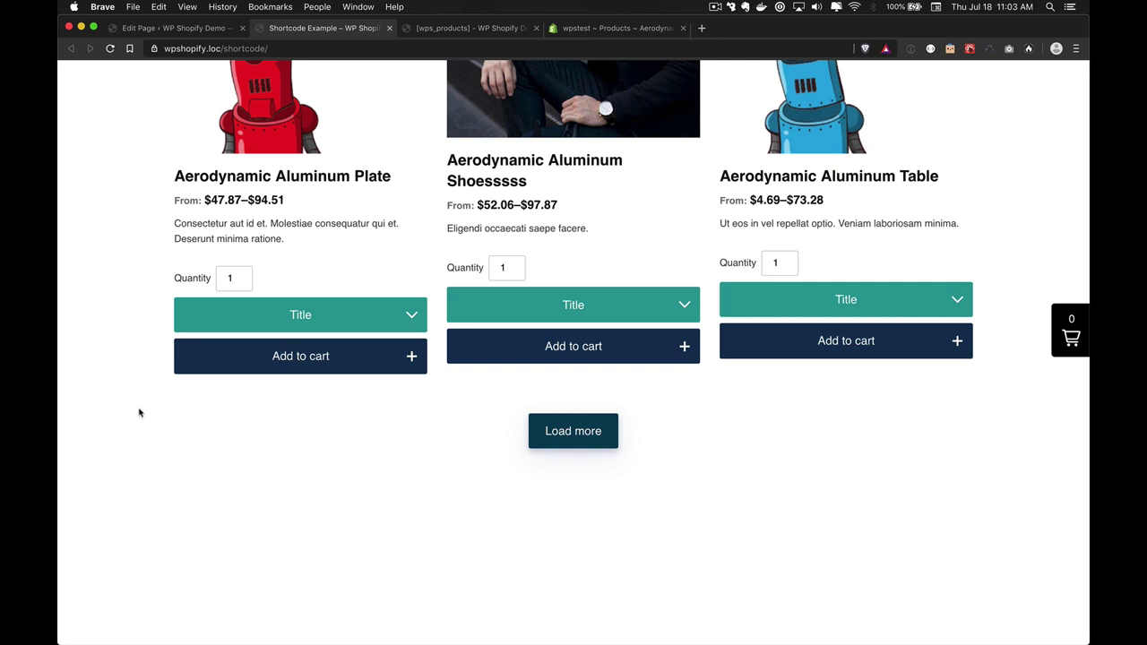
Copy the dropzone_load_more example from the documentation and replace the page's existing shortcode with it
key("ctrl+Tab")
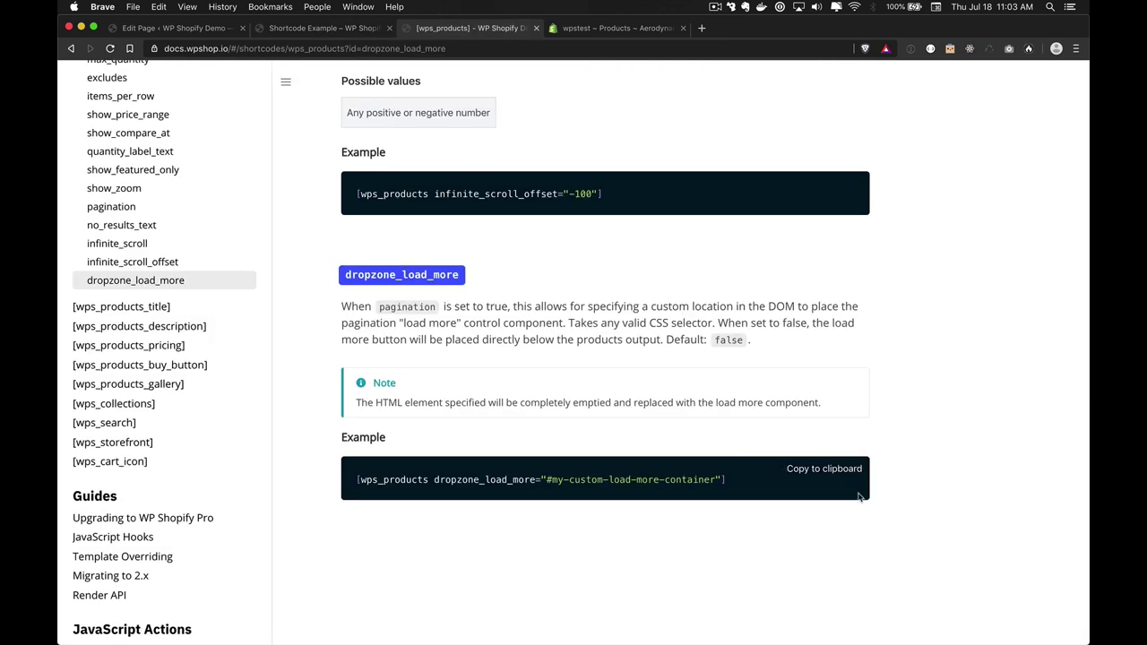
mouse_move(820, 478)
left_click(820, 477)
key("super+1")
left_click(535, 231)
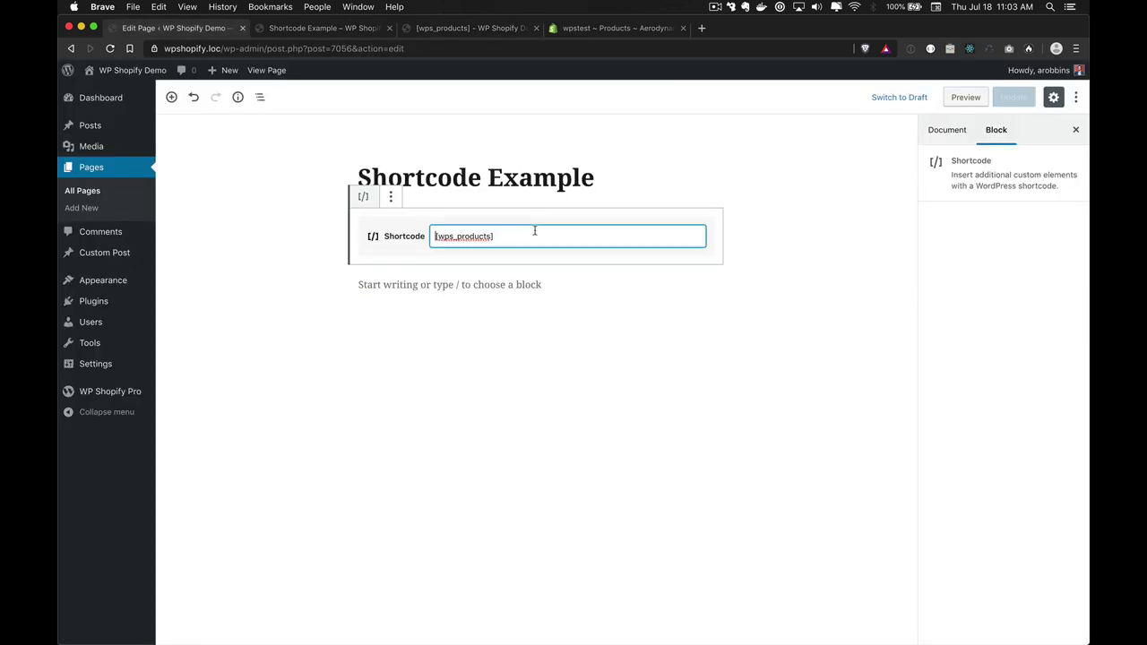
key("super+a")
key("super+v")
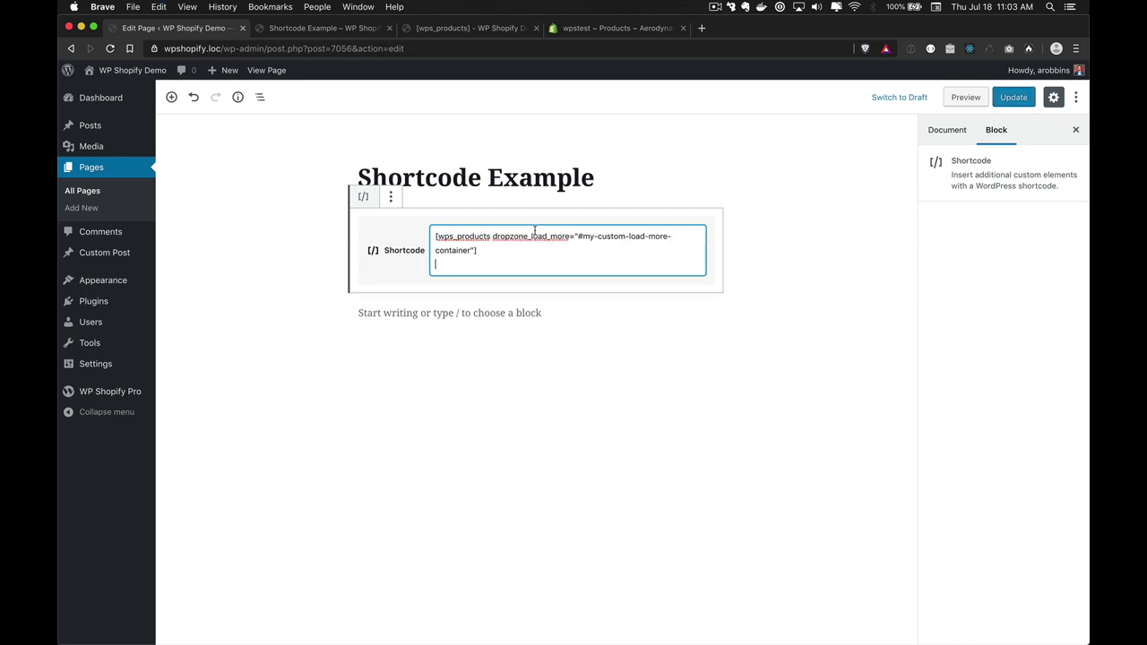
Remove the blank line after the pasted shortcode and change its dropzone_load_more selector to "#dropzone"
left_click(595, 237)
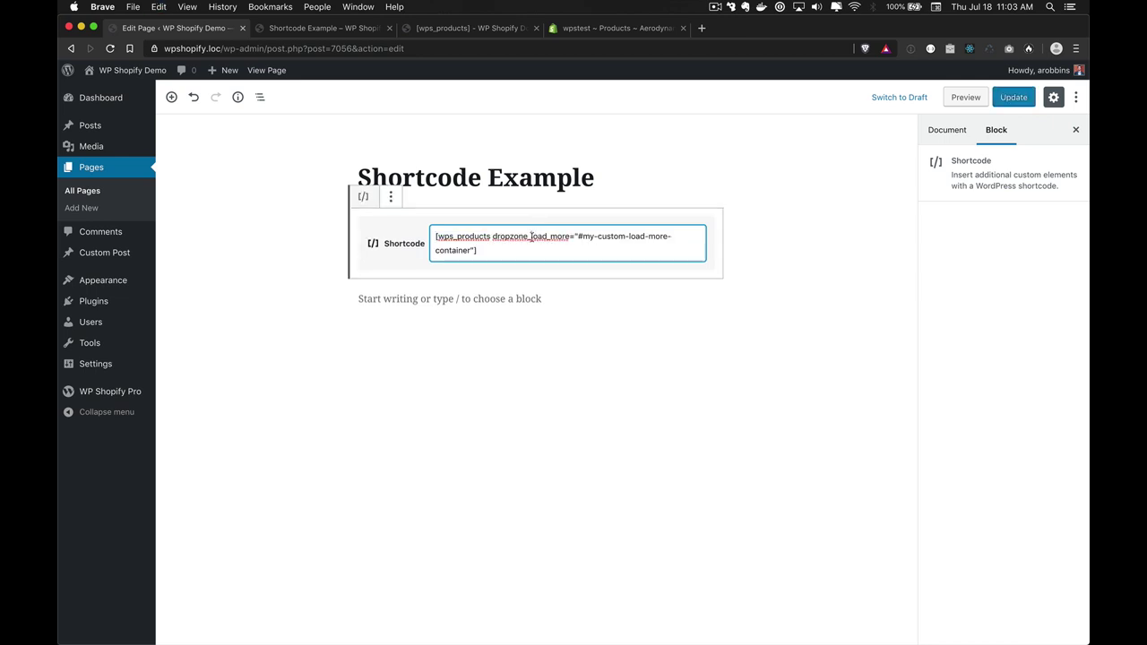
left_click_drag(583, 237, 472, 251)
key("BackSpace")
type("dropzone")
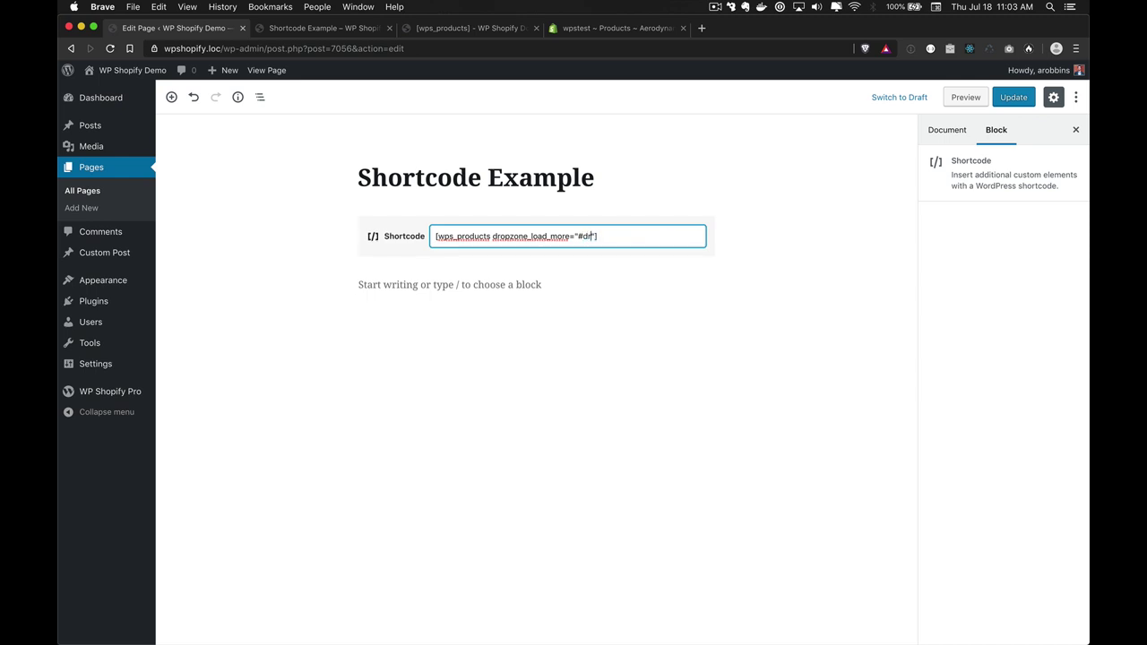
Add page_size="1" before dropzone_load_more in the wps_products shortcode and update the page
left_click(491, 237)
key("ctrl+v")
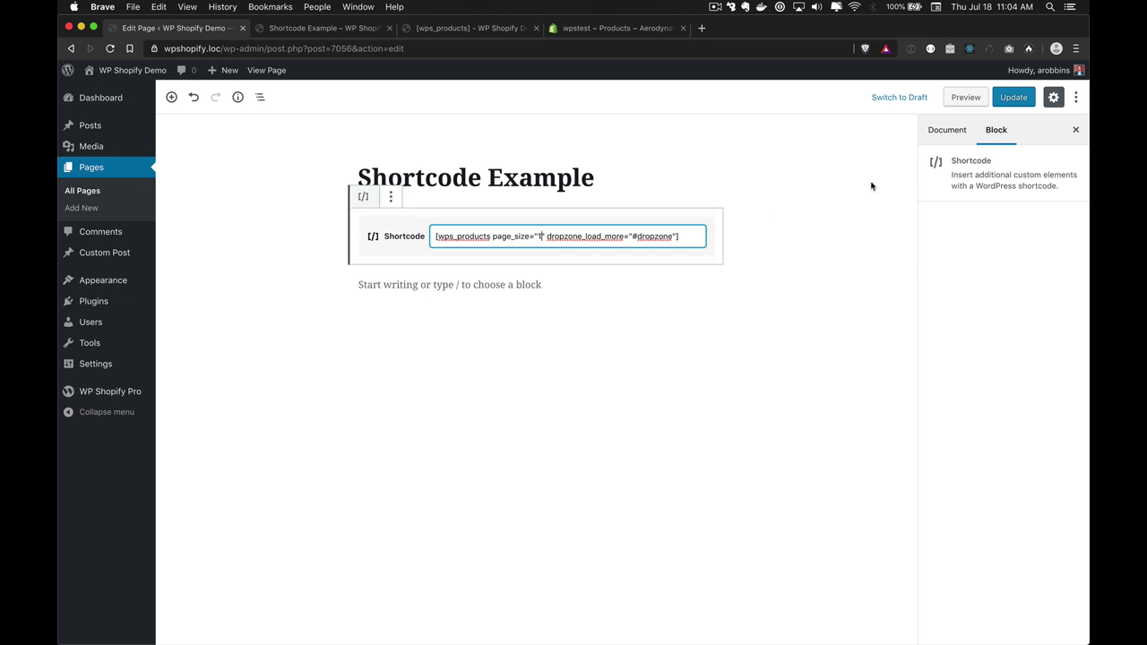
left_click(1019, 97)
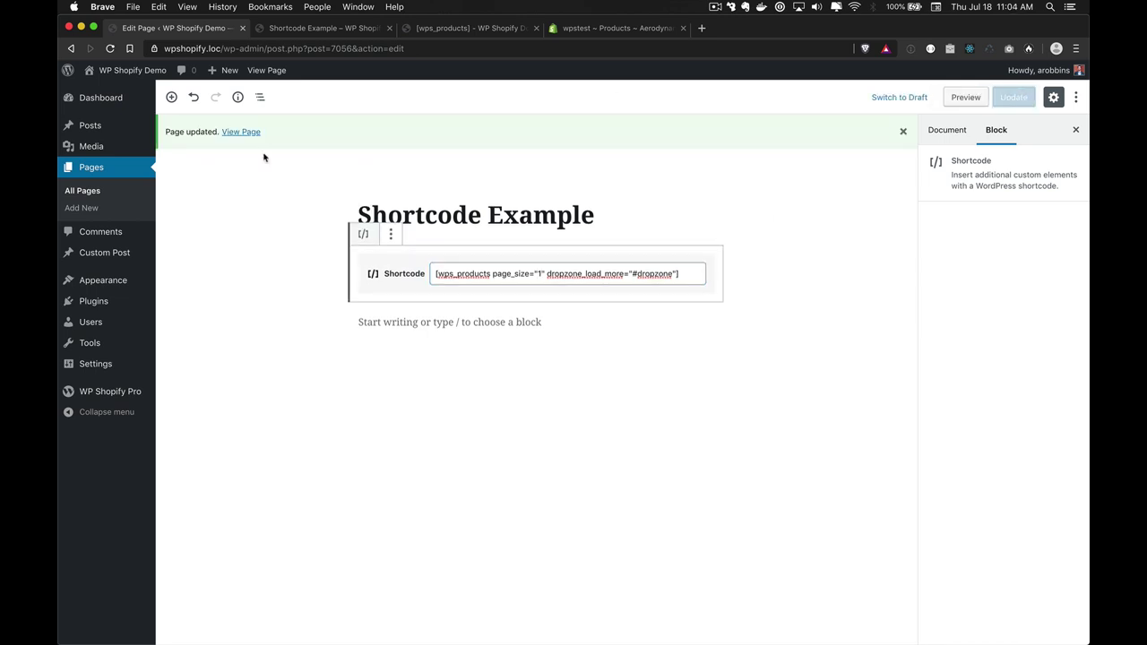
Reload the published page and load more products one at a time until three are listed
key("ctrl+Tab")
key("super+r")
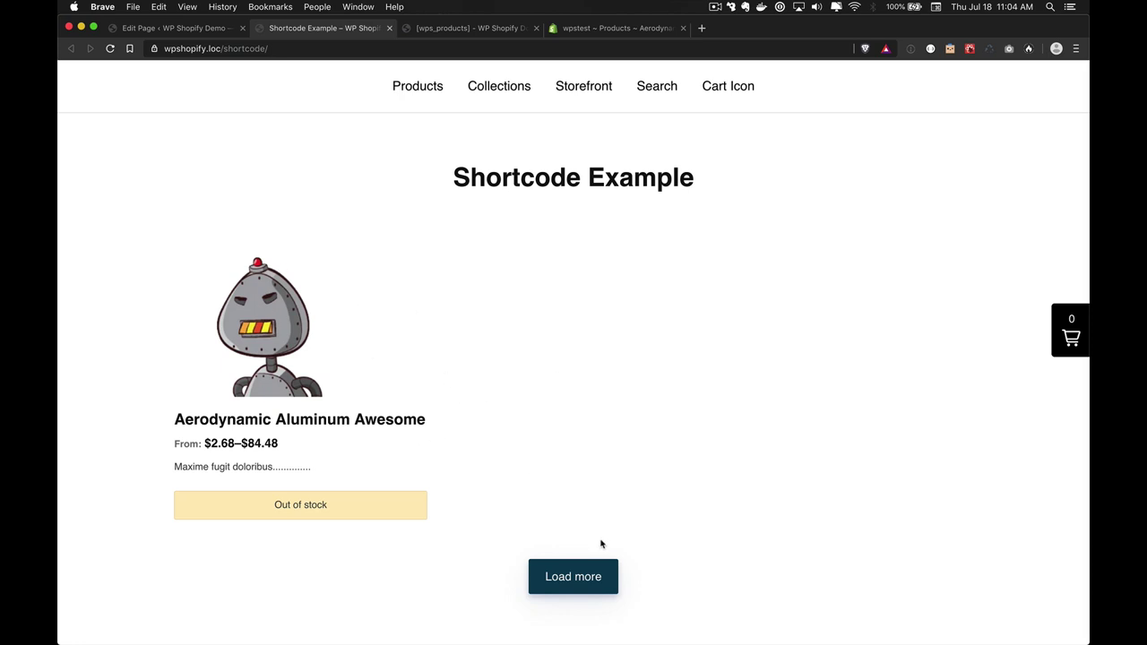
left_click(571, 585)
left_click(588, 587)
scroll(586, 586, "down", 1)
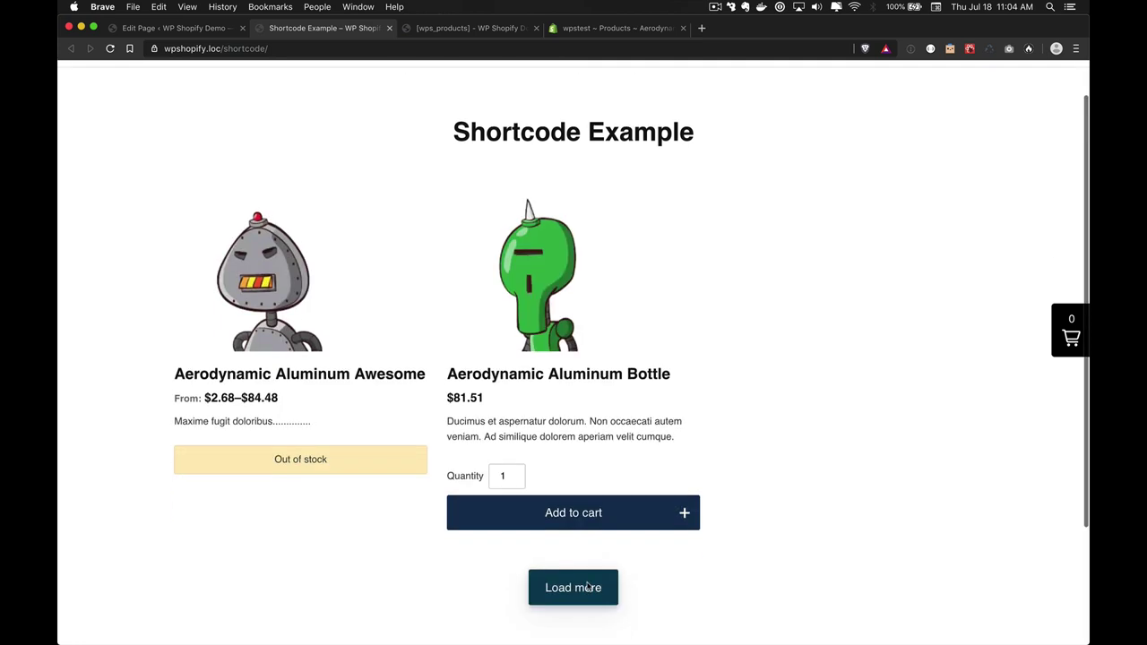
left_click(573, 587)
scroll(627, 574, "down", 1)
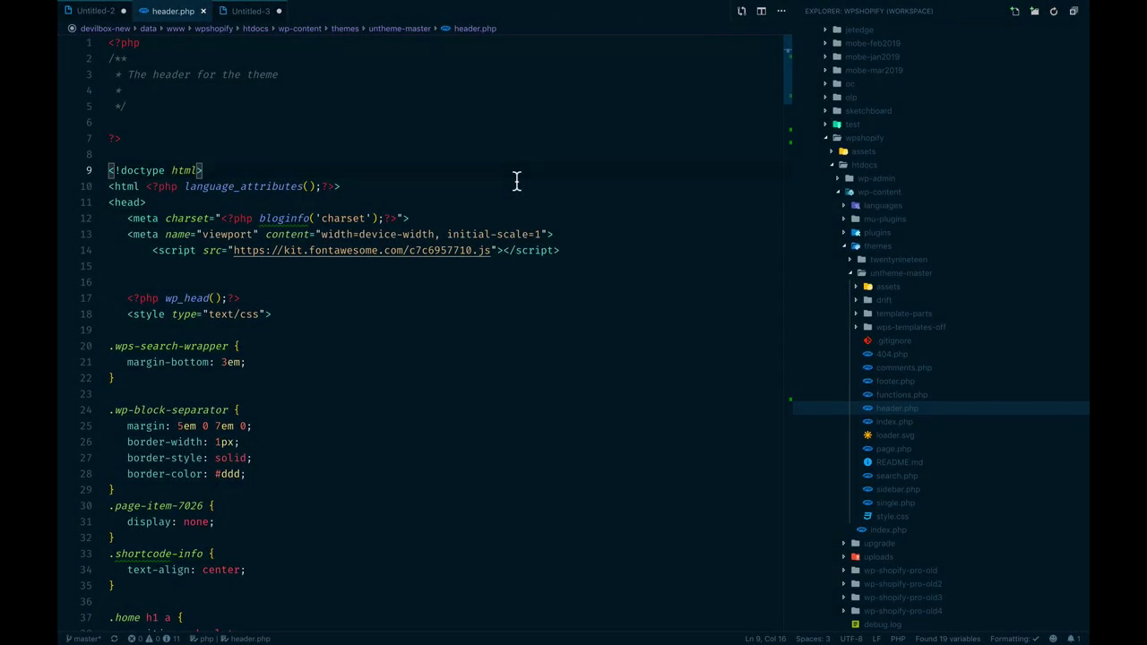
Switch to the code editor, add <div id="dropzone"></div> below the wps-main-nav div at the end of header.php, and save the file
scroll(516, 181, "down", 6)
left_click(516, 181)
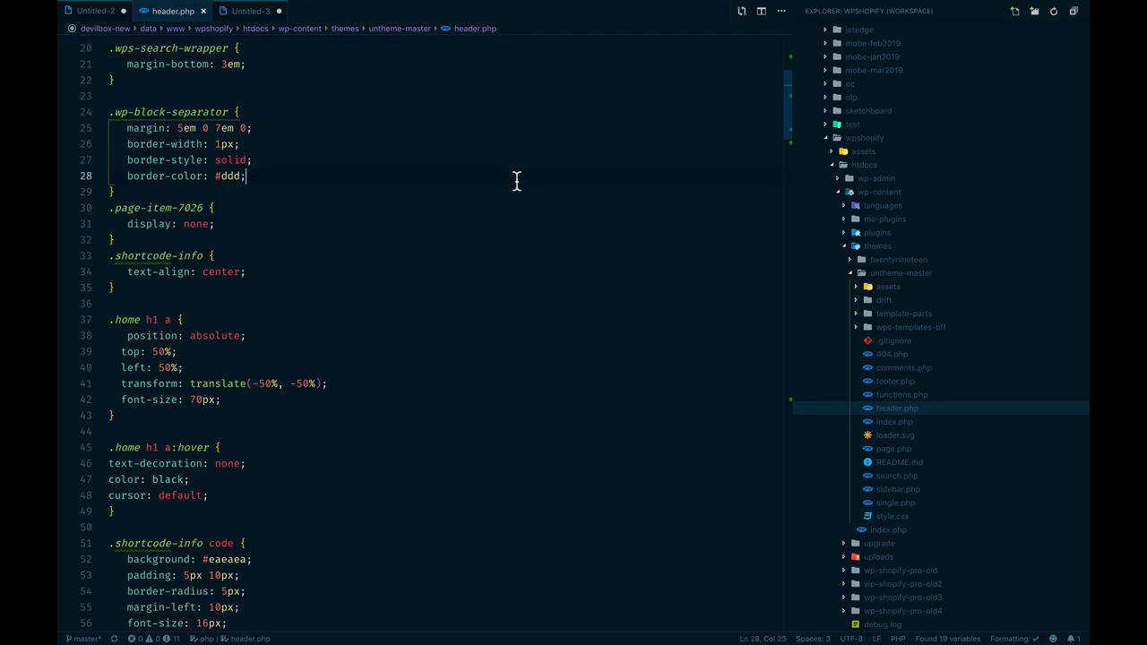
key("super+Down")
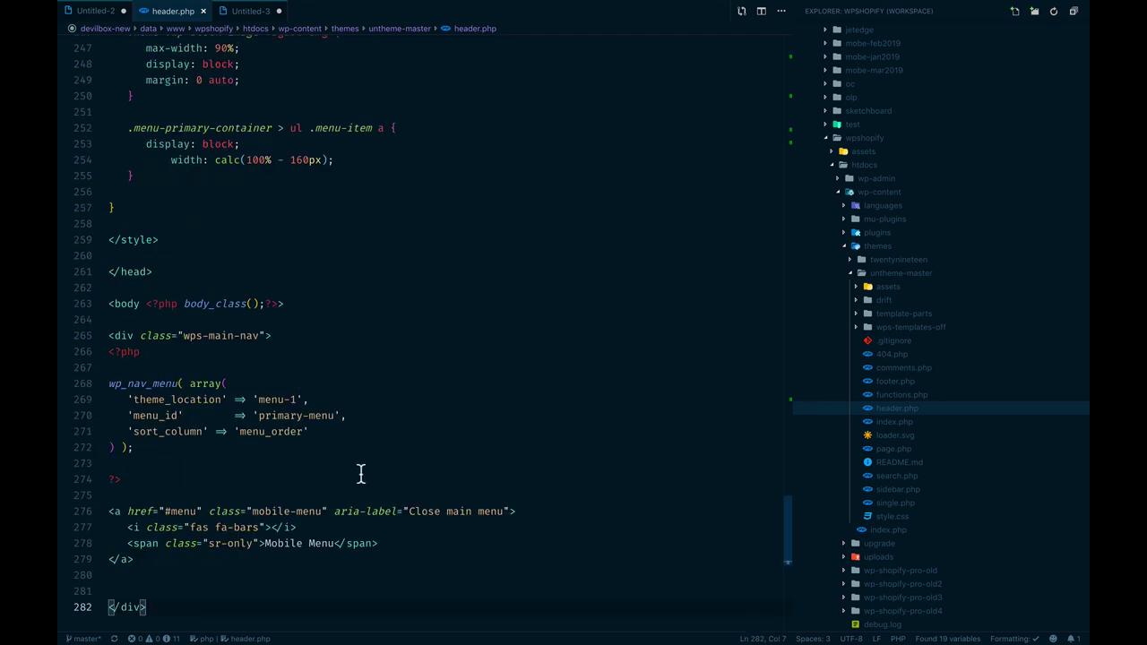
key("Return")
key("Return")
type("<div></div>")
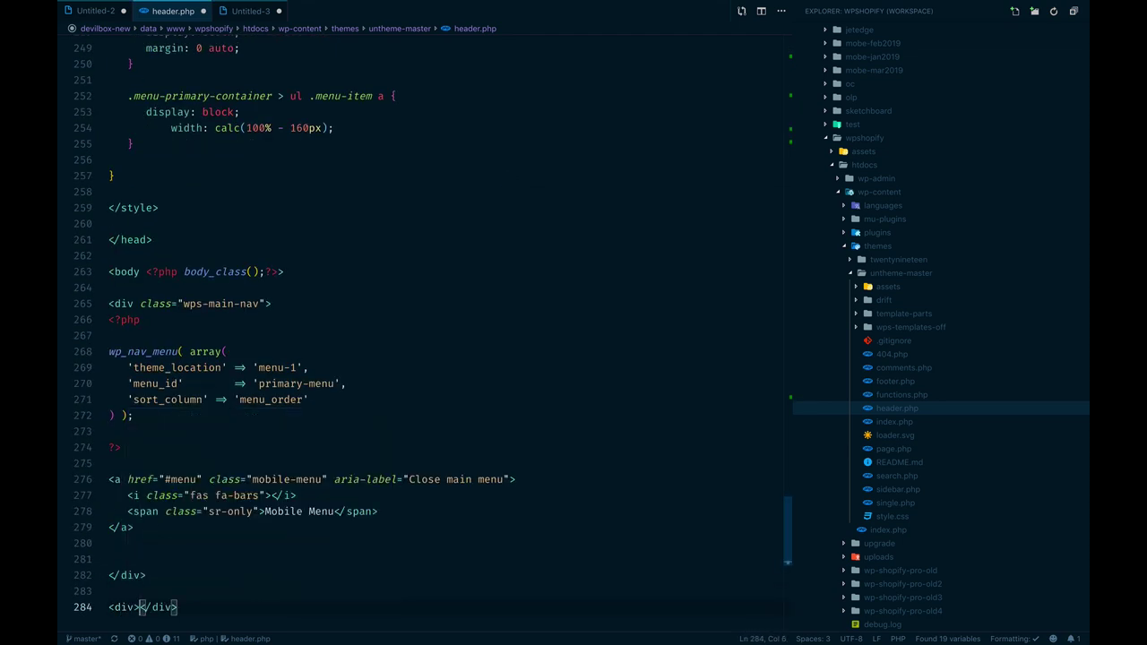
key("Left")
type("id=\"dro")
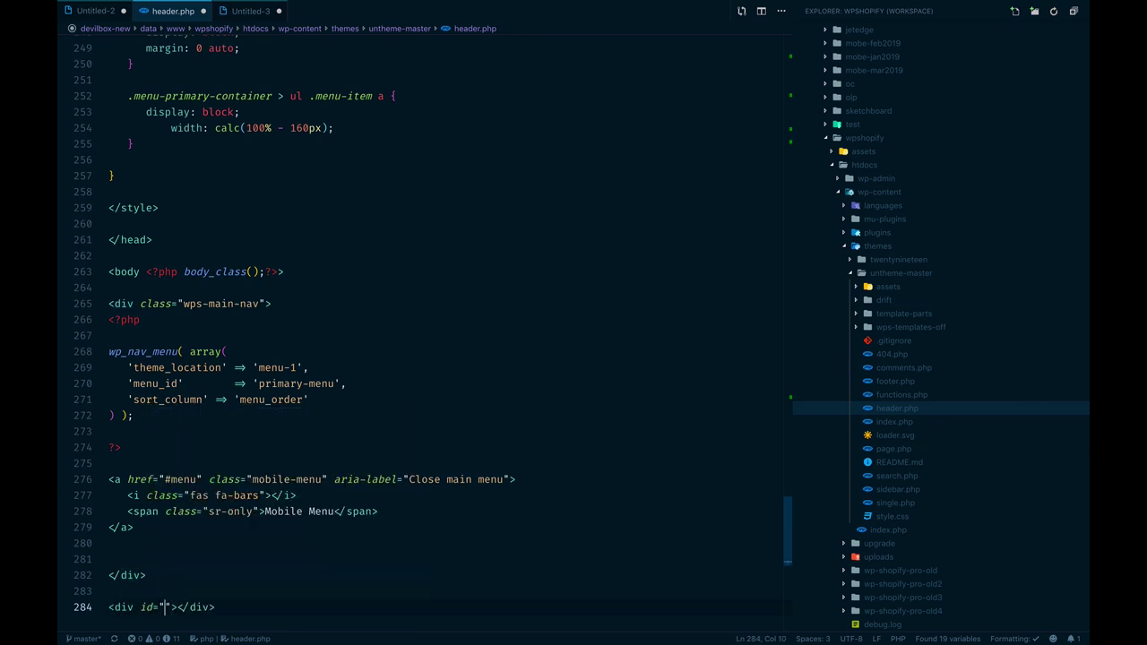
type("pzone")
Switch back to the browser, reload the published page and load more products using the relocated Load more control
key("super+Tab")
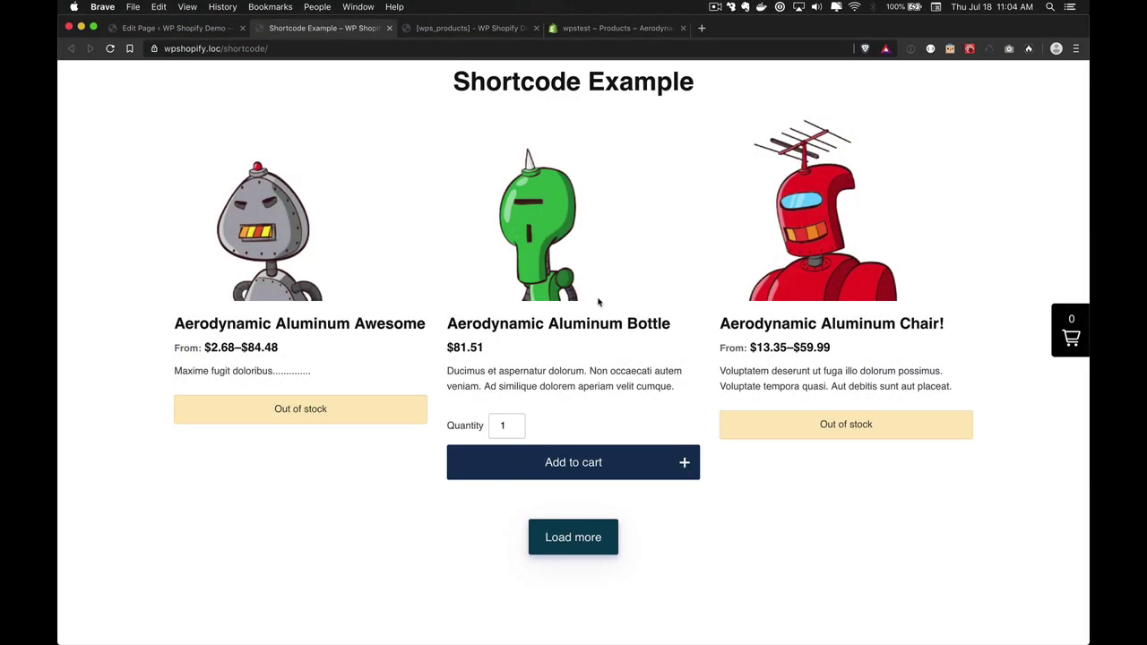
scroll(595, 184, "up", 2)
key("super+r")
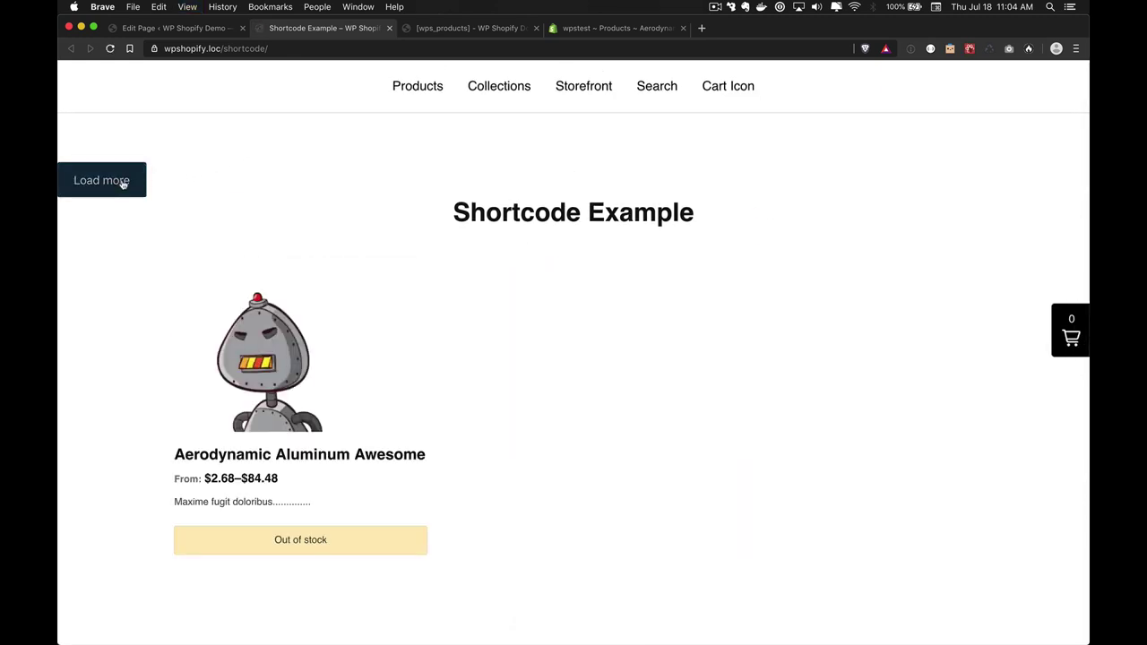
left_click(114, 186)
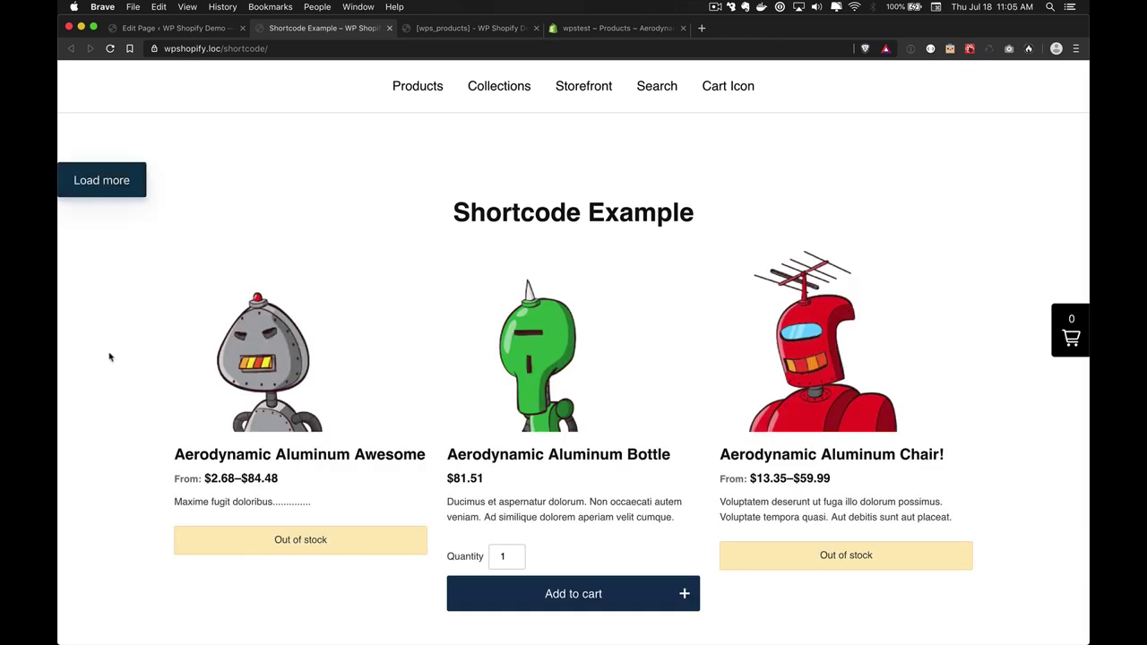
Return to header.php in the code editor and review the dropzone div at the end of the file
scroll(110, 355, "down", 3)
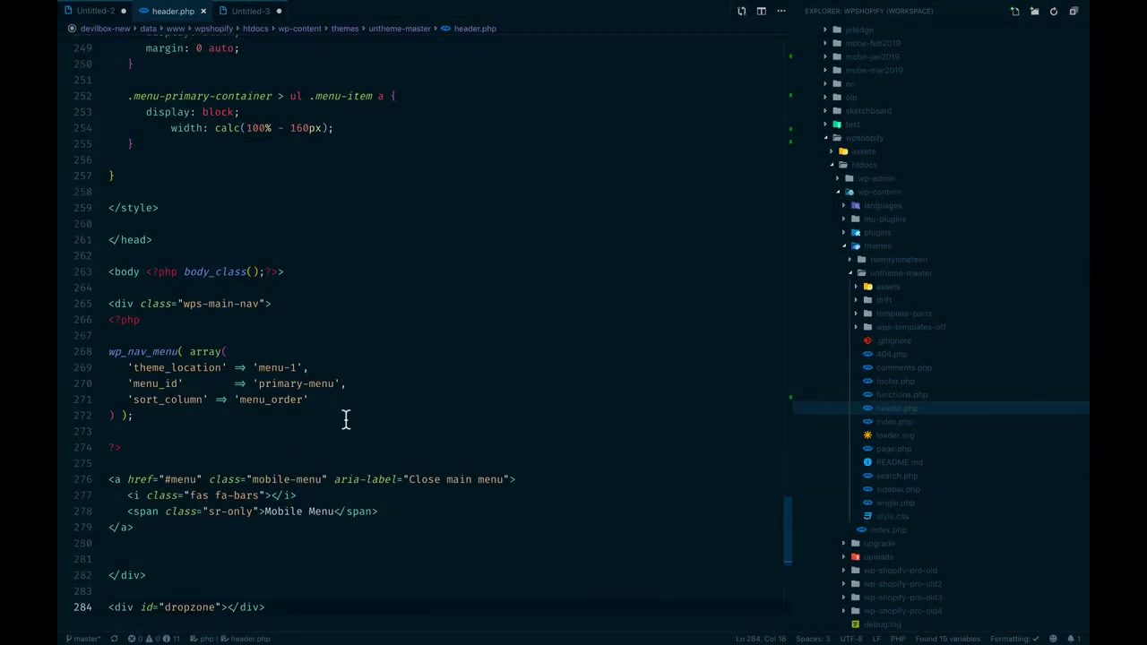
scroll(345, 419, "down", 5)
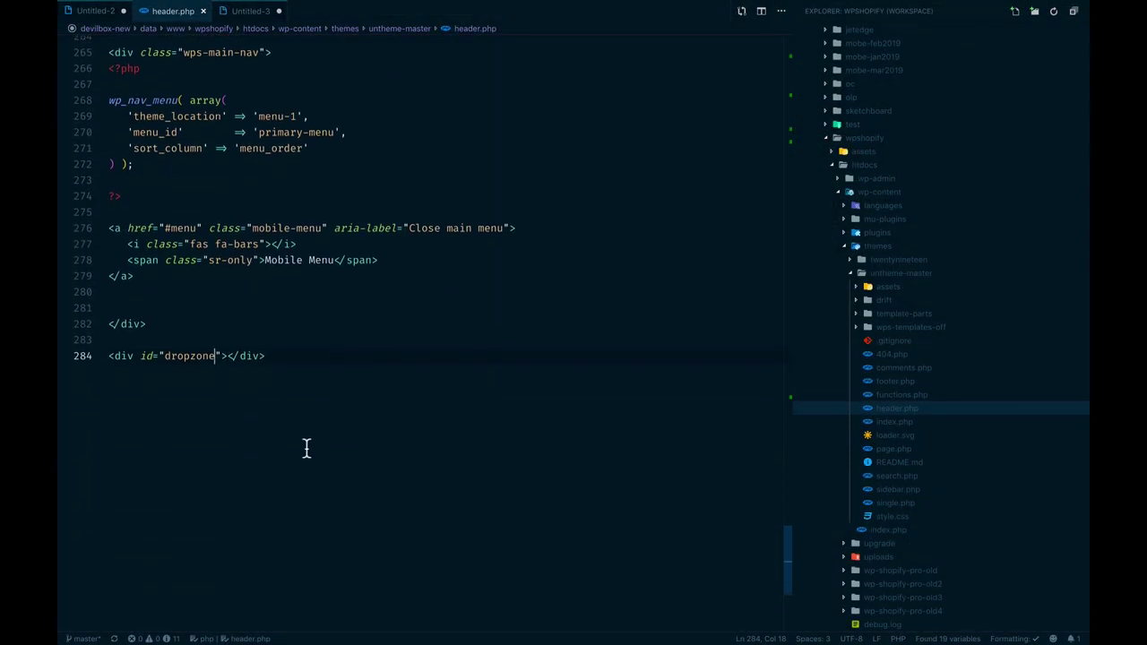
scroll(287, 412, "up", 1)
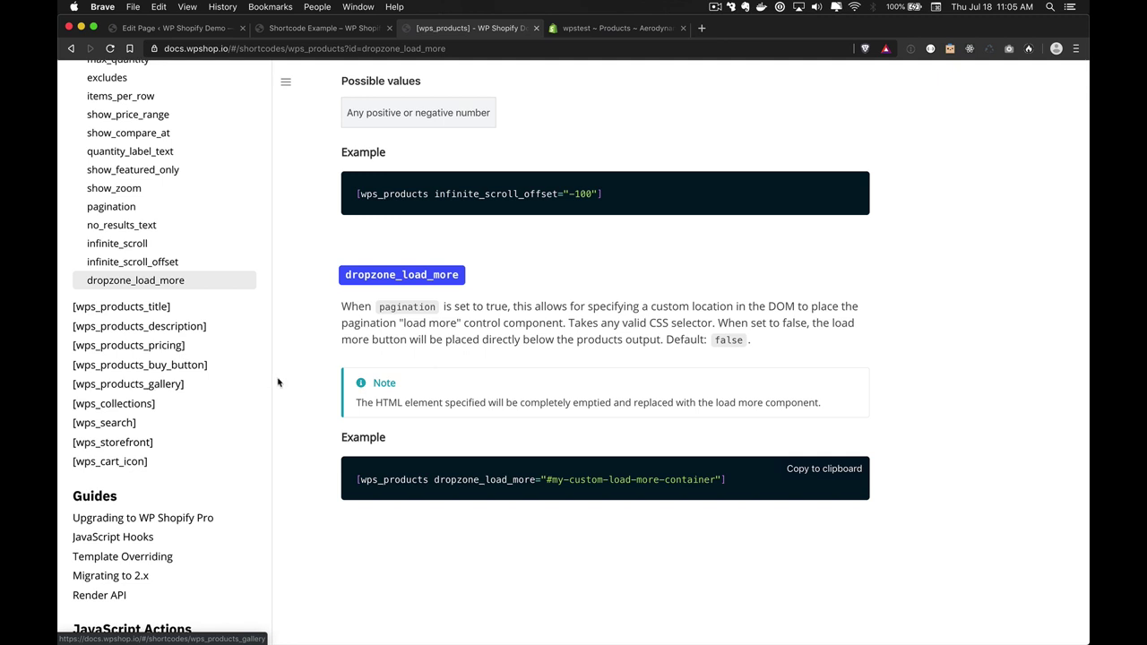
Open the wps_storefront shortcode documentation and examine the dropzone entries under Available Attributes
scroll(112, 403, "down", 3)
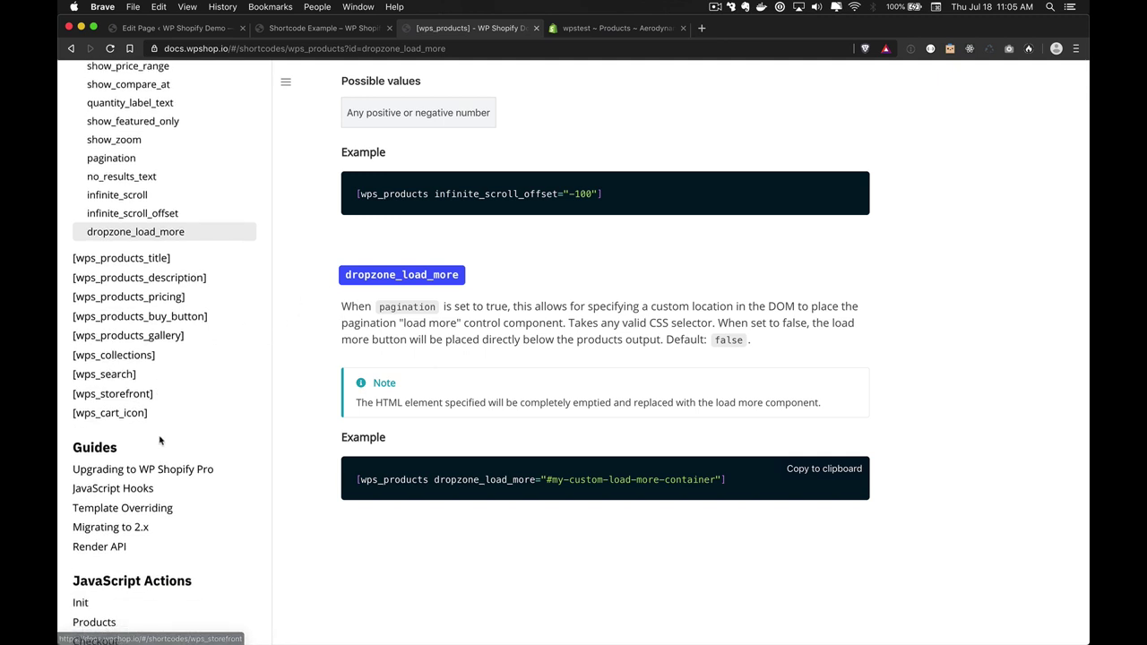
left_click(97, 371)
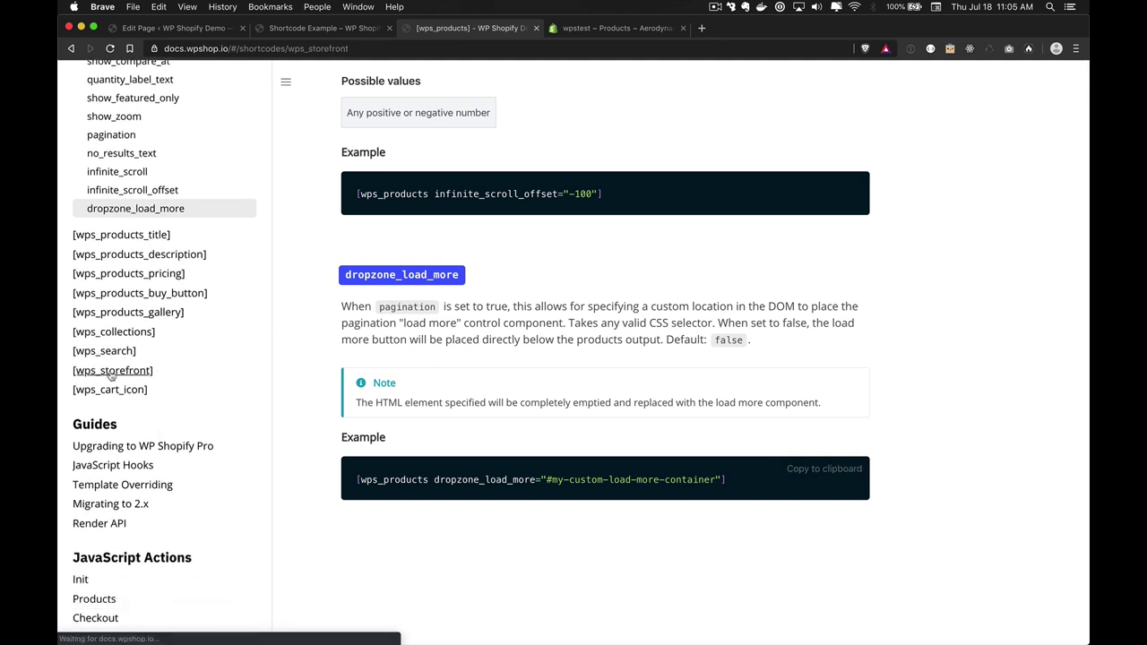
scroll(537, 296, "down", 5)
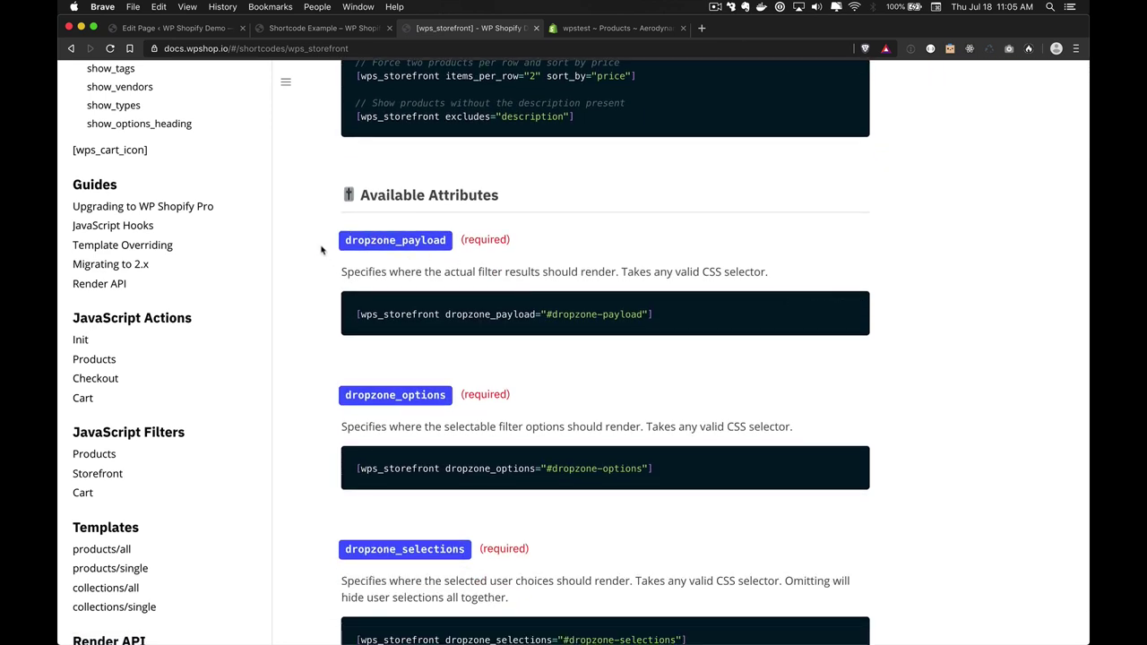
Highlight the three required wps_storefront dropzone attributes, clear the selection, and open the wps_search shortcode documentation to examine its available attributes
left_click_drag(315, 231, 548, 557)
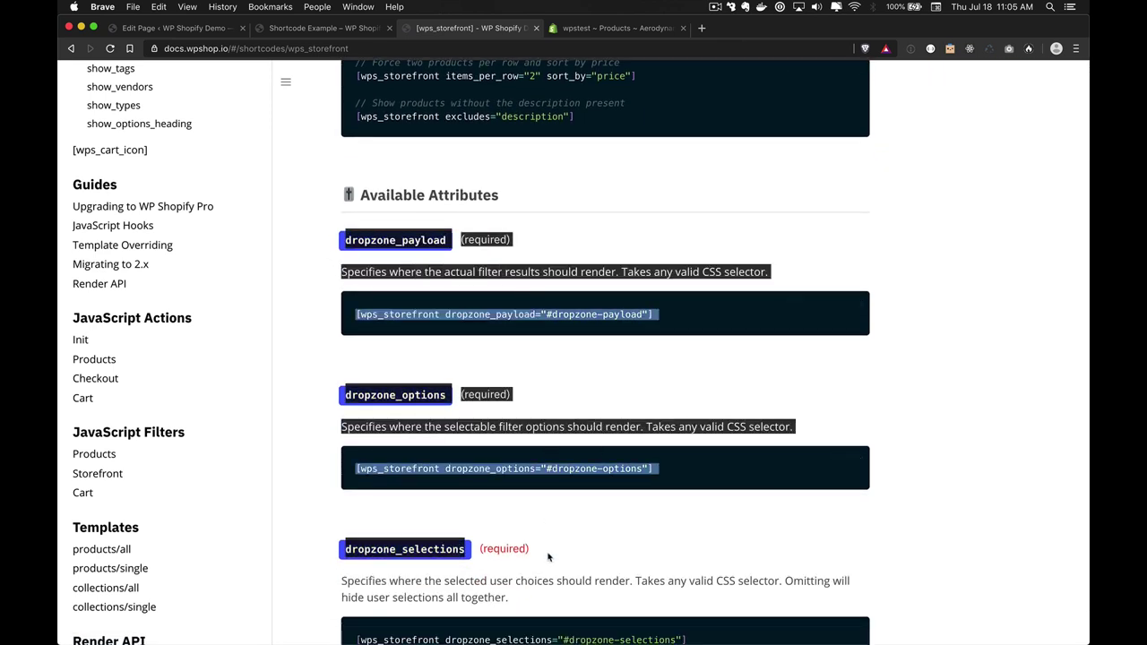
left_click(548, 558)
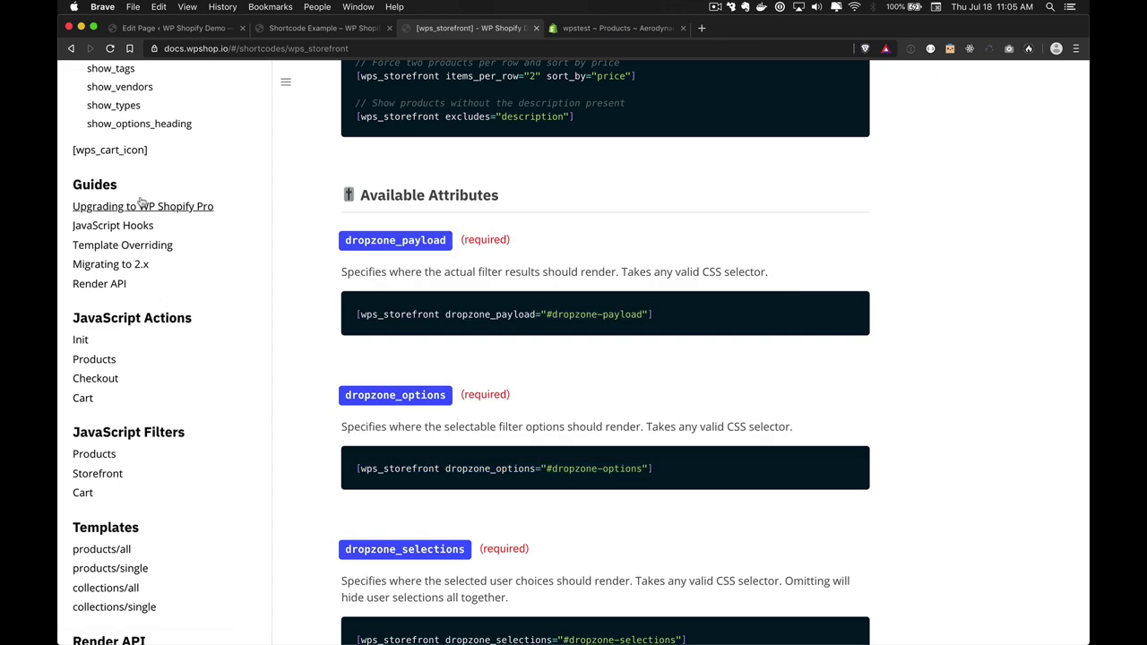
scroll(141, 201, "up", 10)
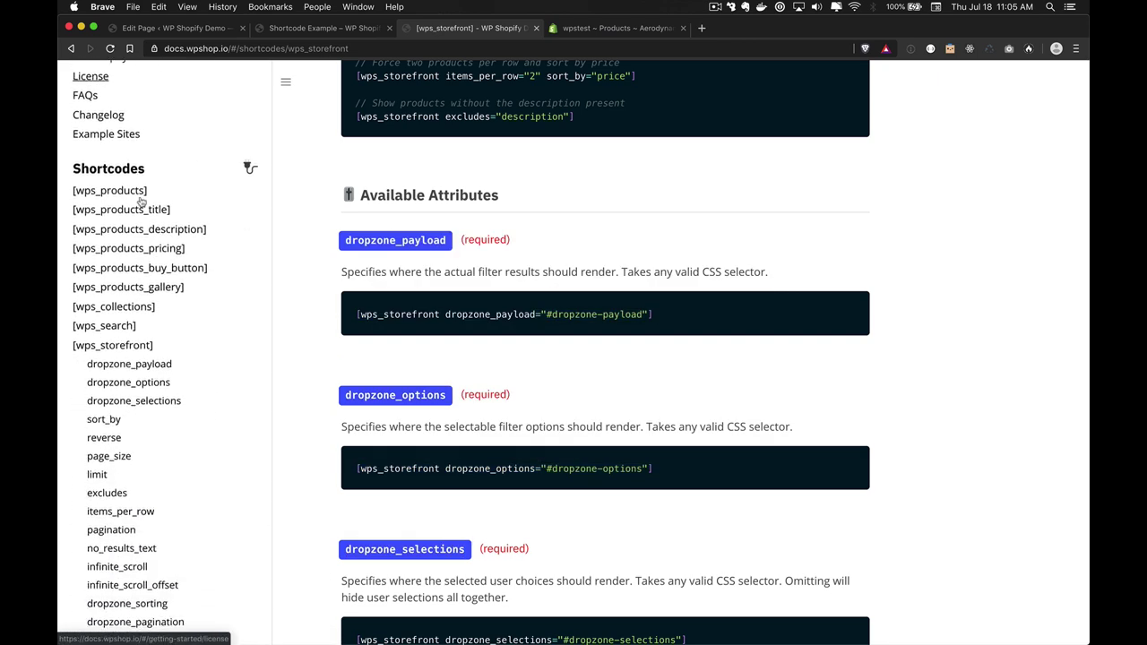
left_click(116, 325)
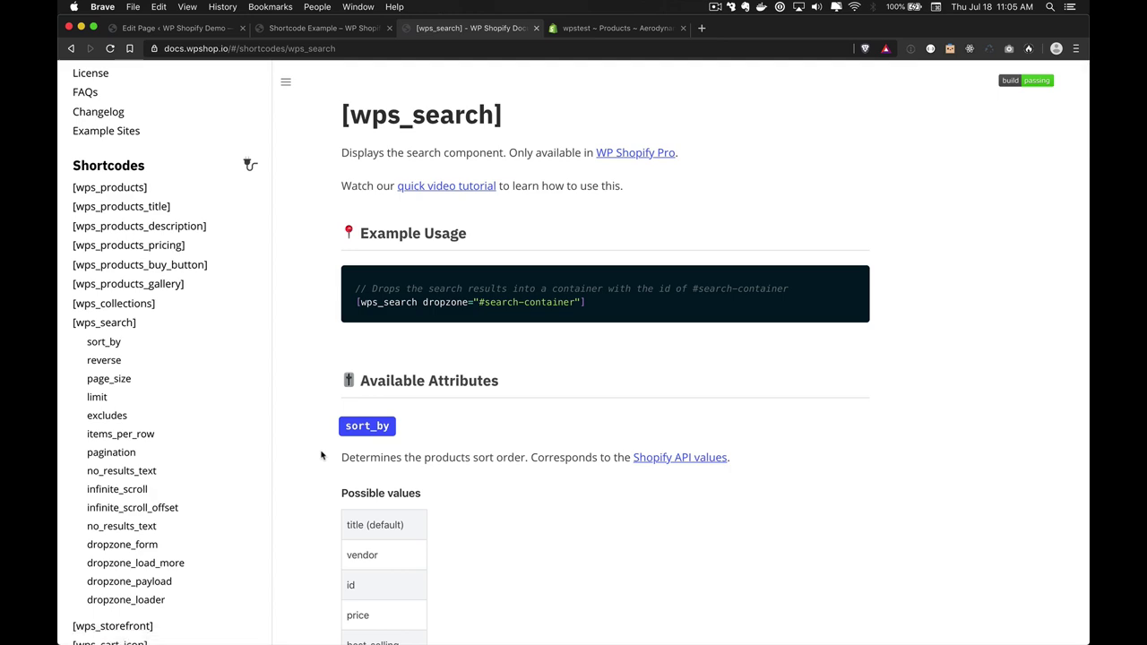
scroll(323, 399, "down", 10)
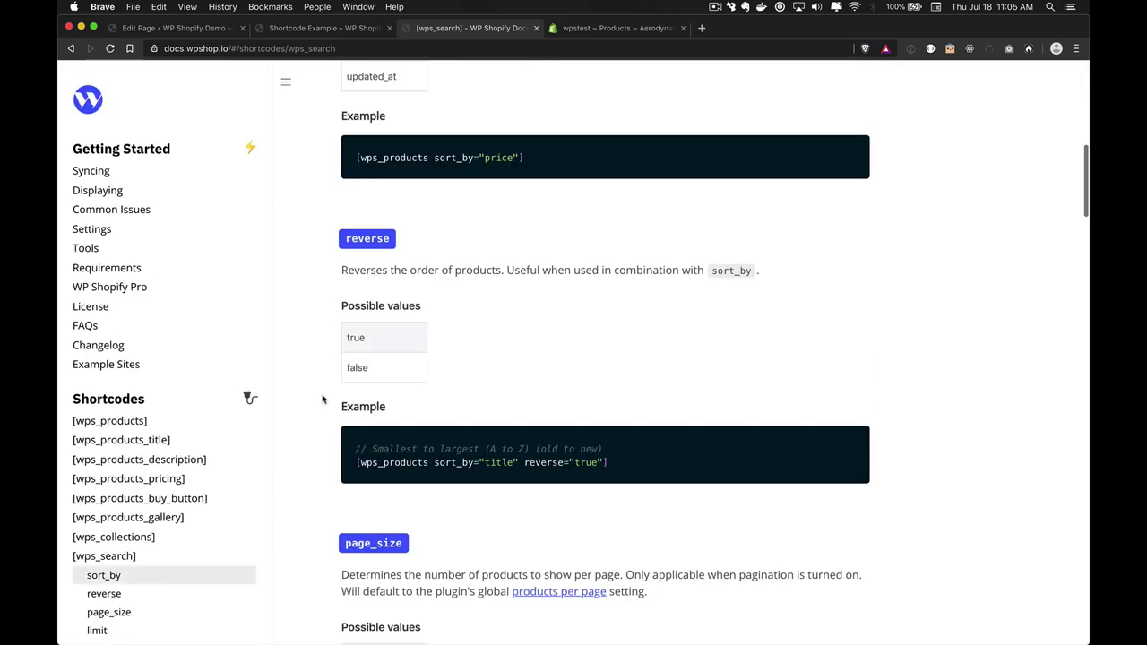
scroll(322, 399, "down", 10)
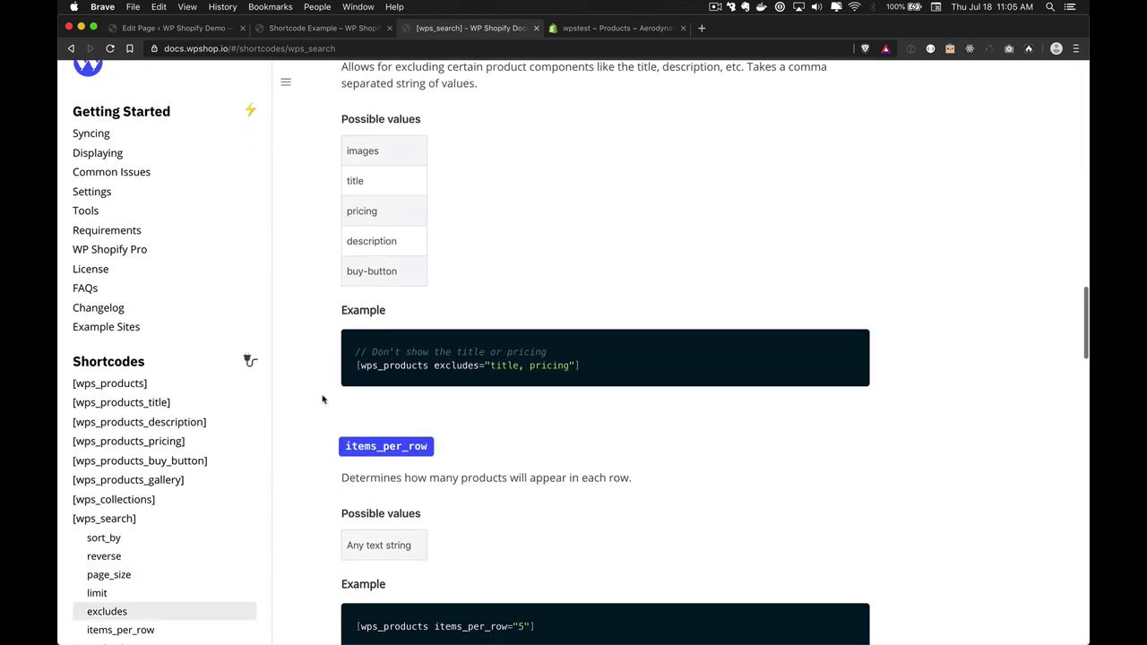
scroll(324, 400, "down", 5)
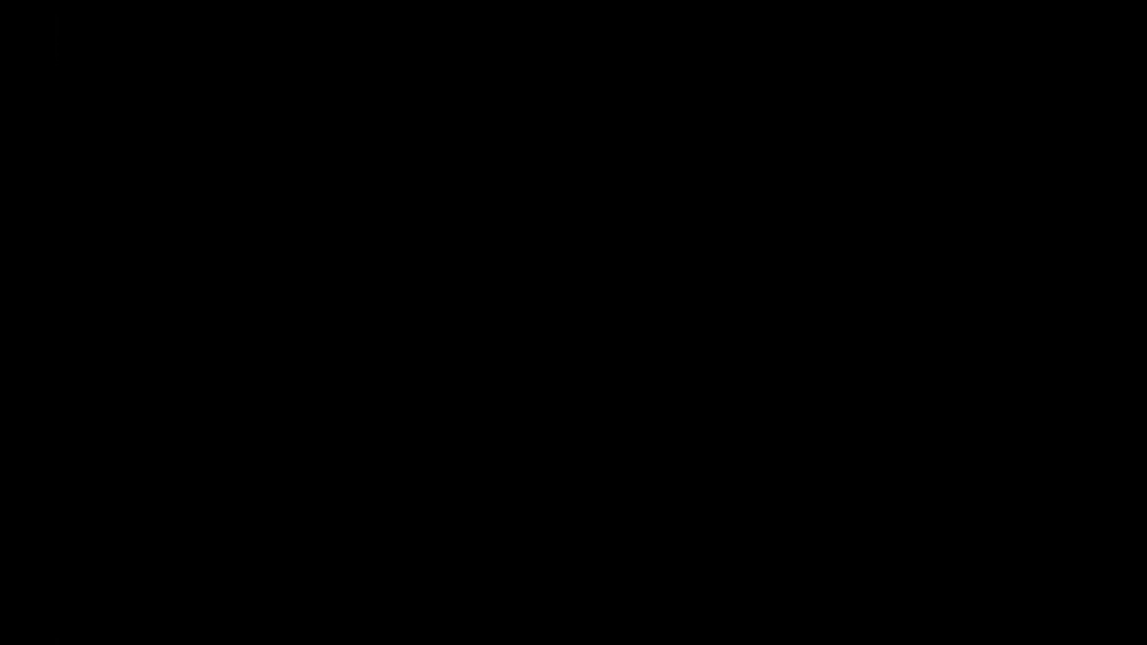